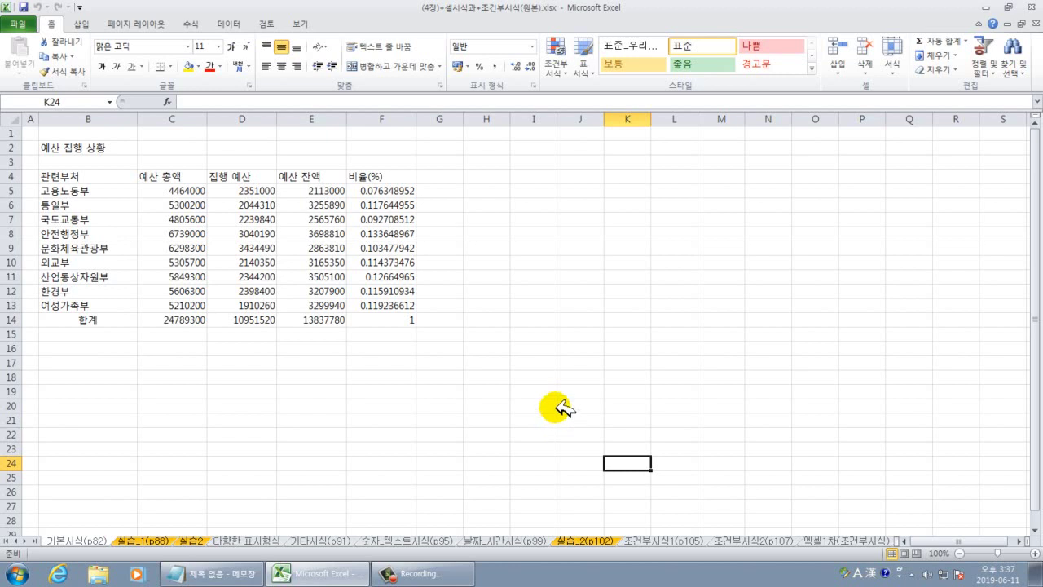
Zoom in, scroll to the top, and select the title row B2:F2.
scroll(559, 407, "up", 4, "ctrl")
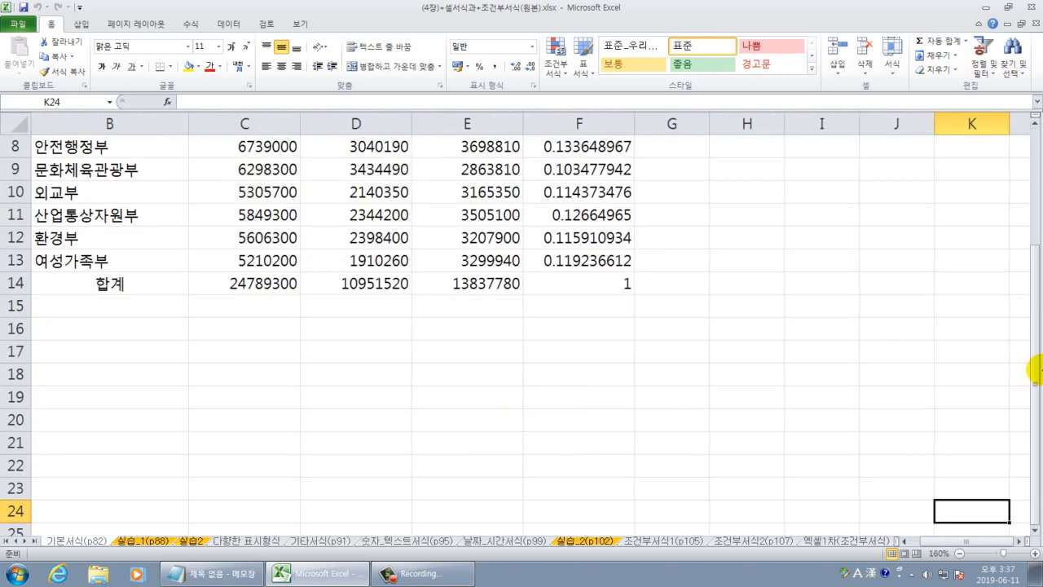
left_click_drag(1031, 264, 1031, 139)
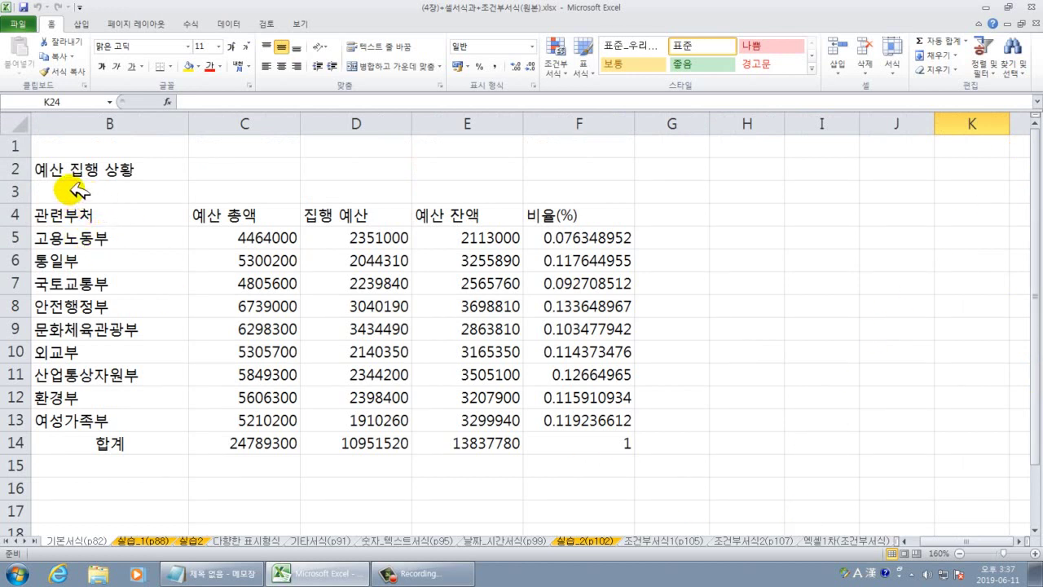
left_click_drag(77, 175, 583, 174)
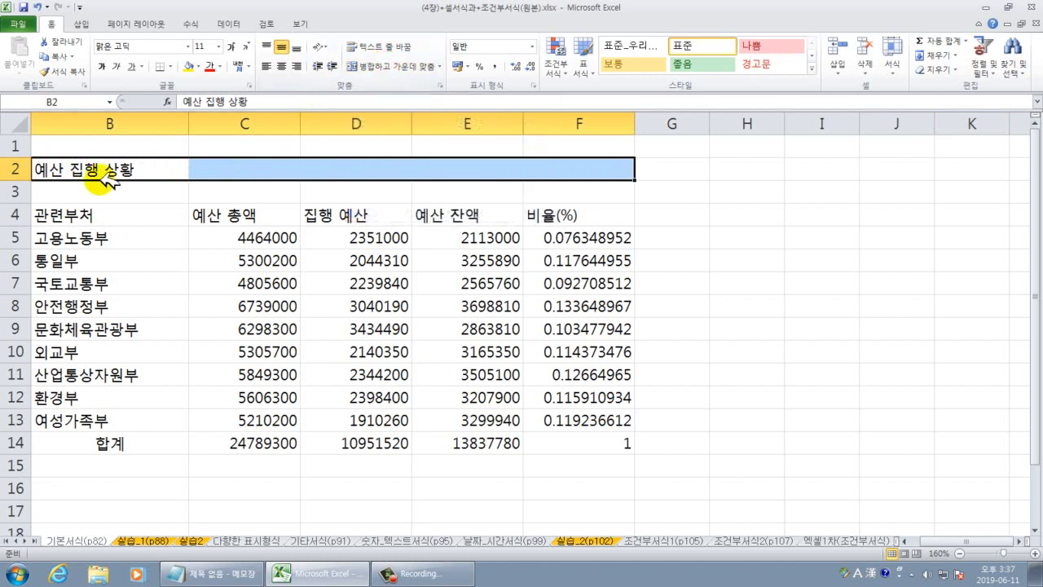
Merge B2:F2, then unmerge it to show that cells C2 through F2 are empty.
left_click(396, 67)
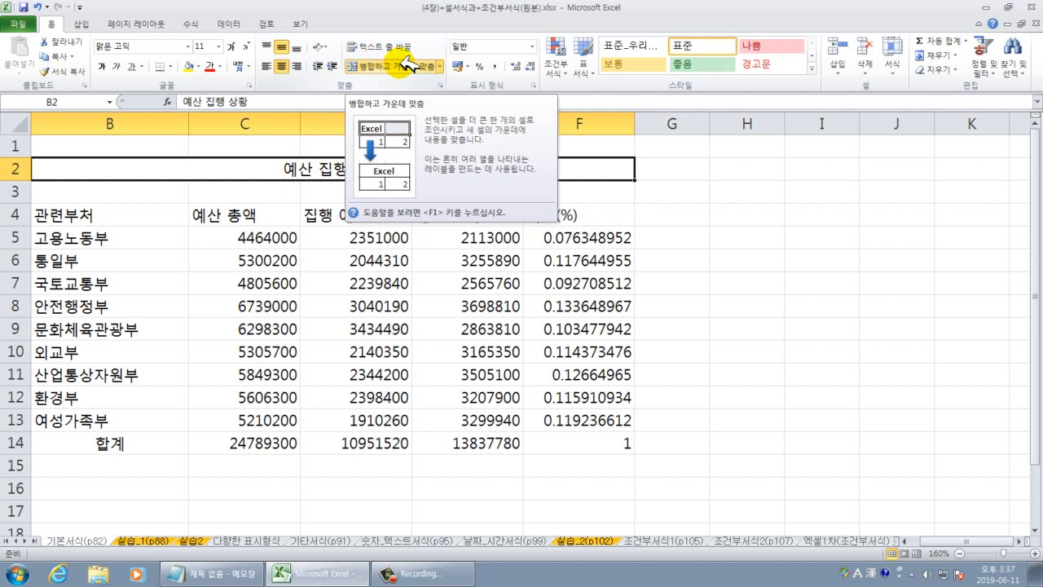
left_click(405, 66)
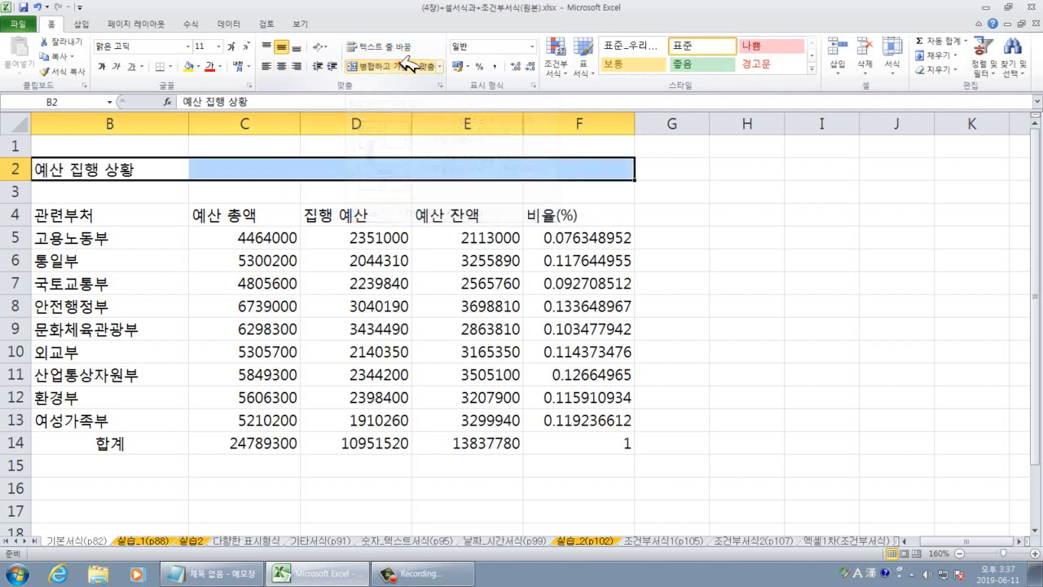
left_click(151, 172)
left_click(242, 172)
left_click(352, 176)
left_click(478, 173)
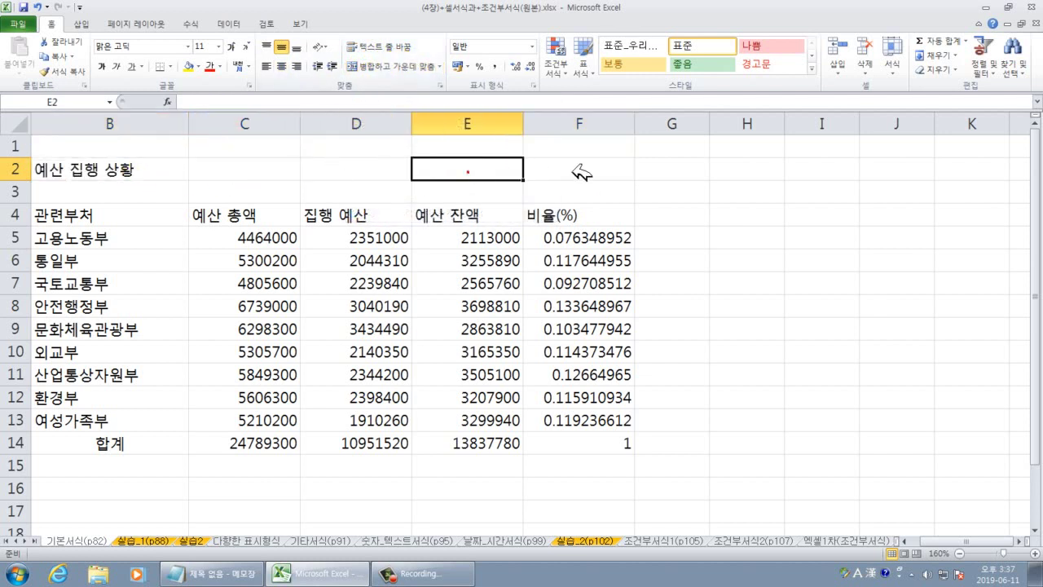
left_click(580, 171)
Reselect B2:F2 and Merge & Center the title 예산 집행 상황.
left_click_drag(134, 168, 575, 172)
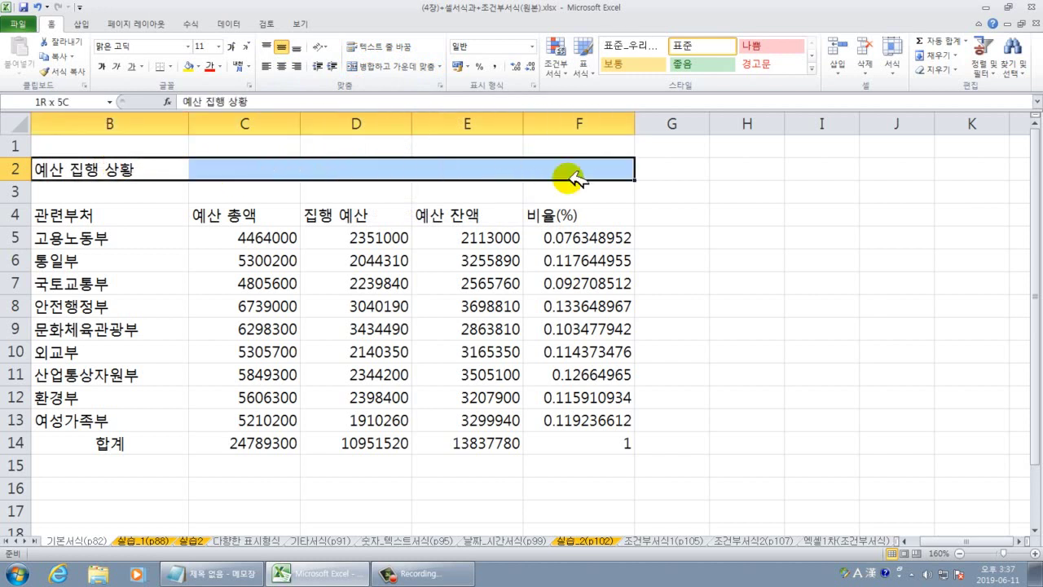
left_click(406, 67)
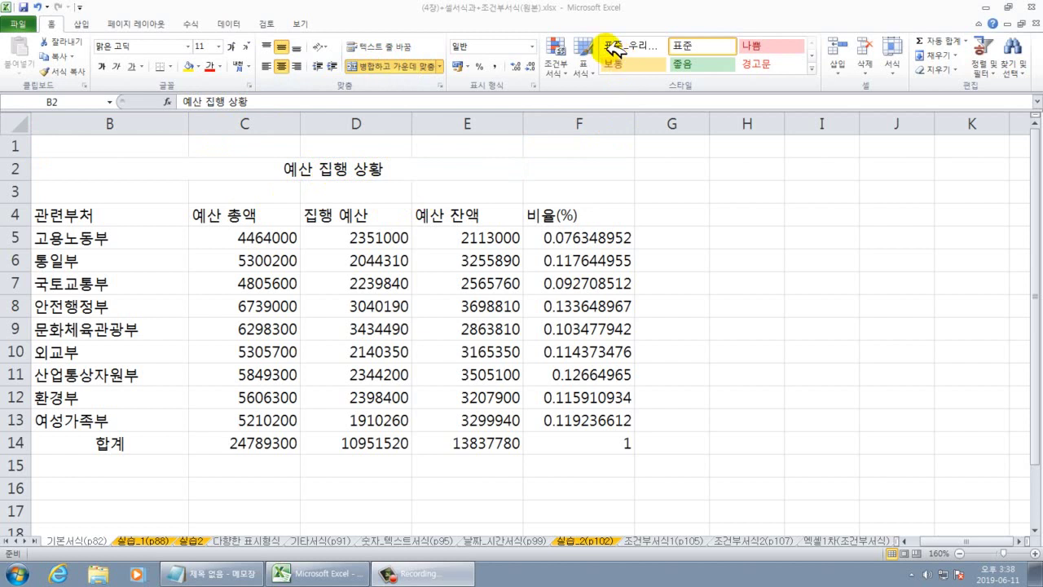
mouse_move(600, 31)
left_mouse_down()
mouse_move(728, 90)
mouse_move(830, 94)
left_mouse_up()
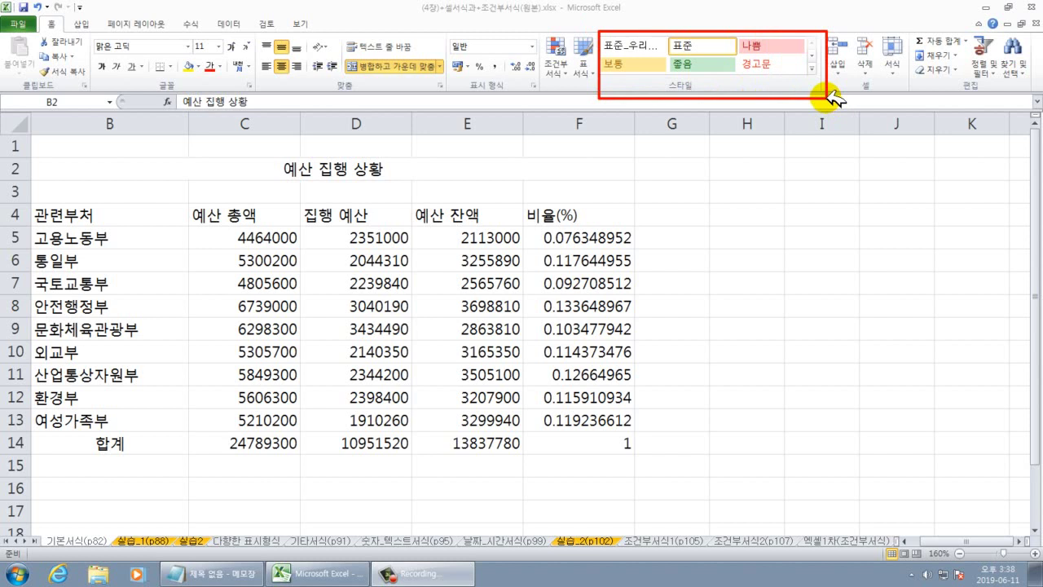
key("Escape")
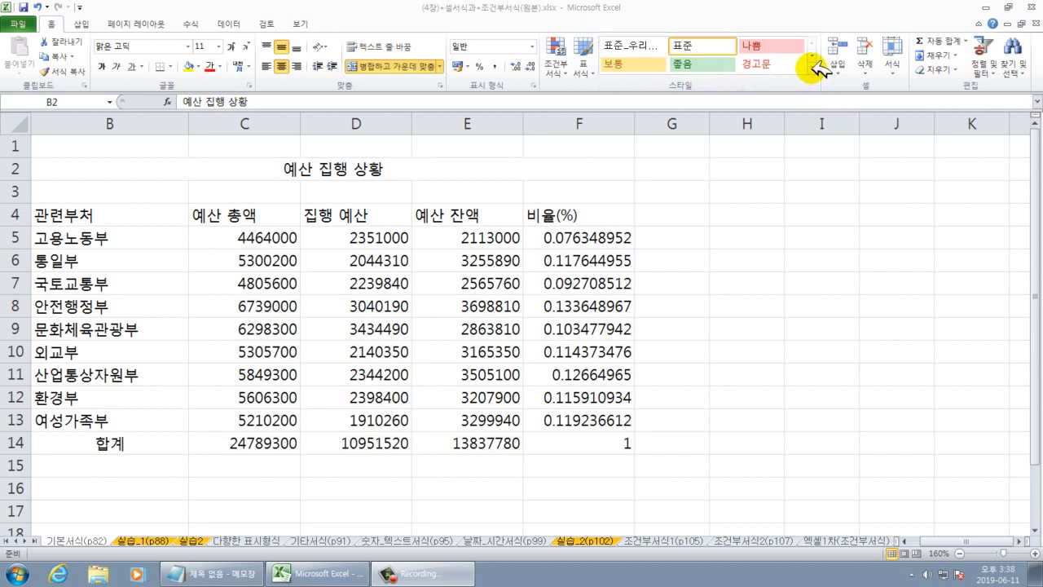
Apply the 제목 1 cell style to the merged title 예산 집행 상황.
left_click(812, 67)
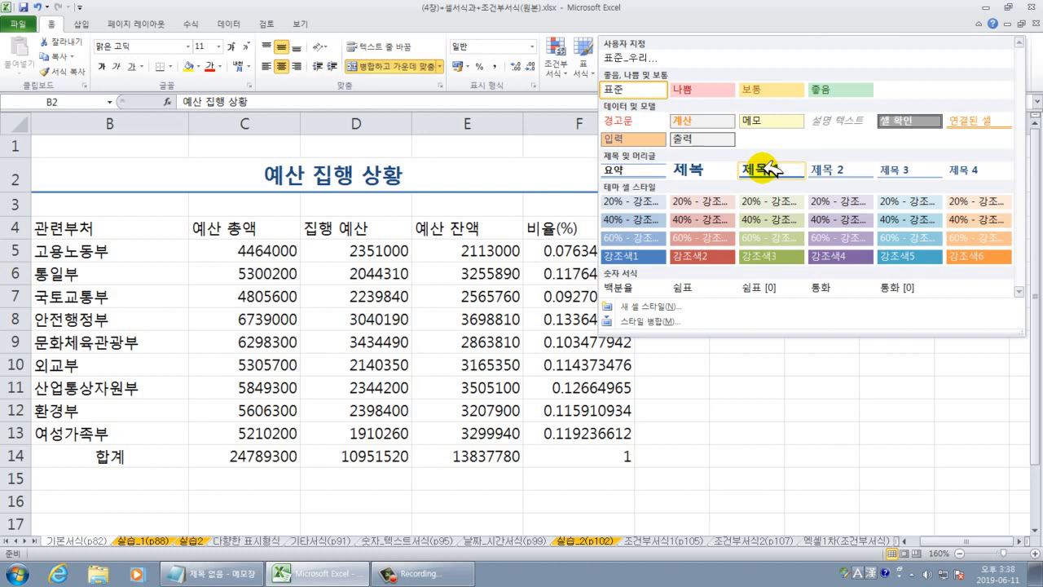
left_click(767, 169)
left_click(738, 249)
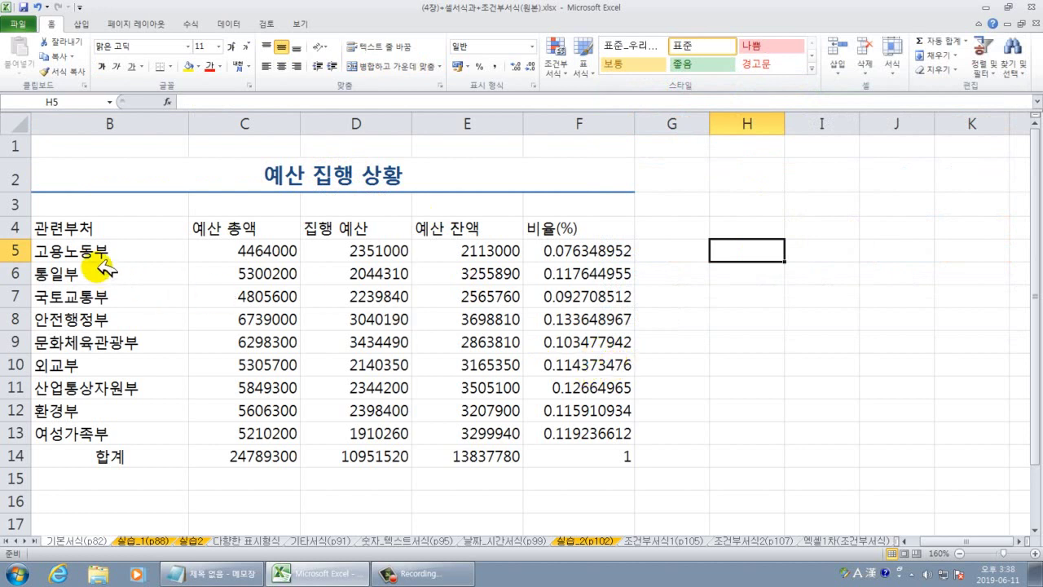
Select the whole table B4:F14 and give every cell All Borders.
left_click(94, 290)
left_click(109, 297)
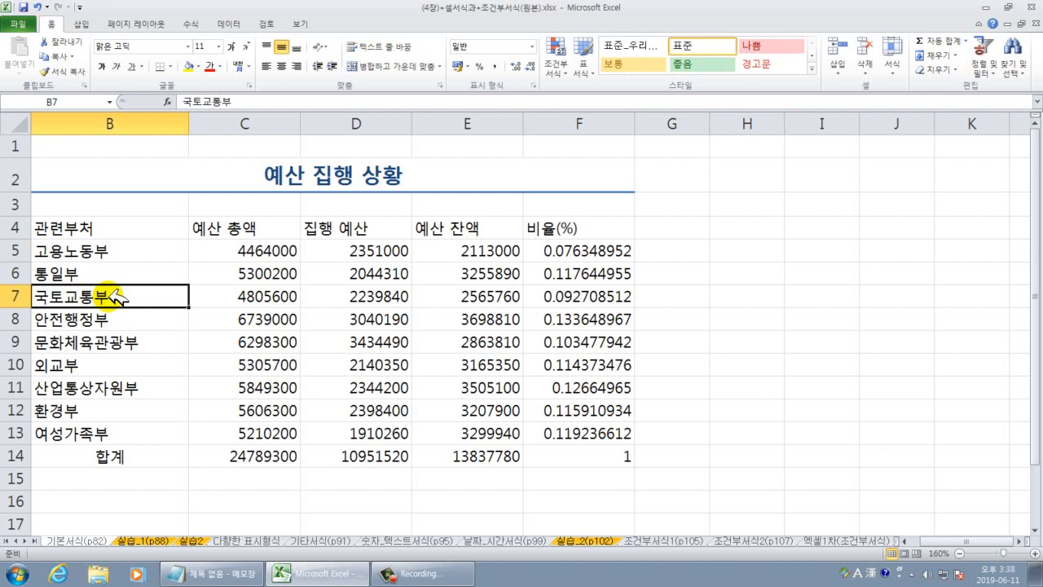
key("ctrl+a")
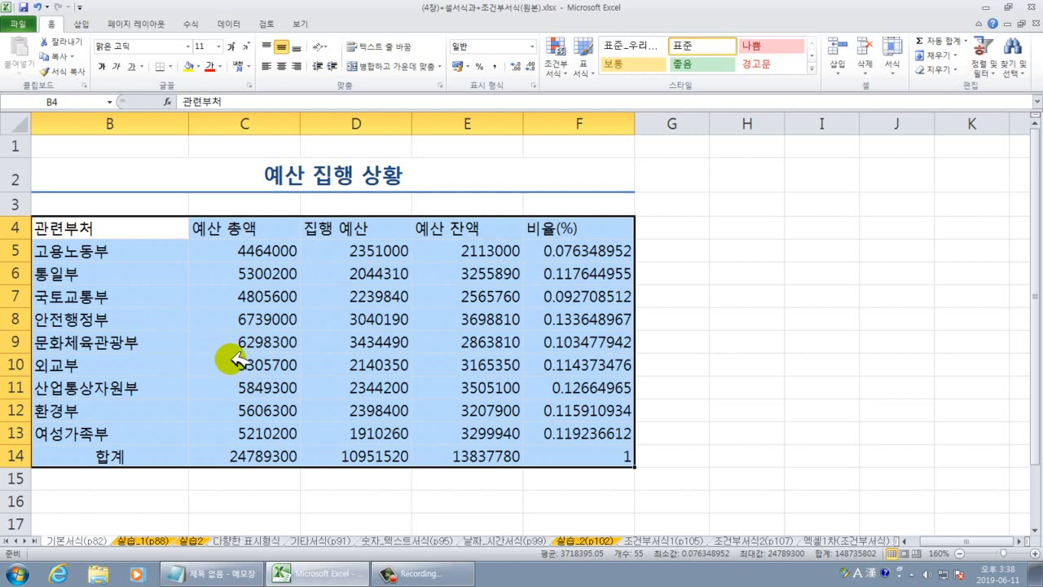
left_click(178, 65)
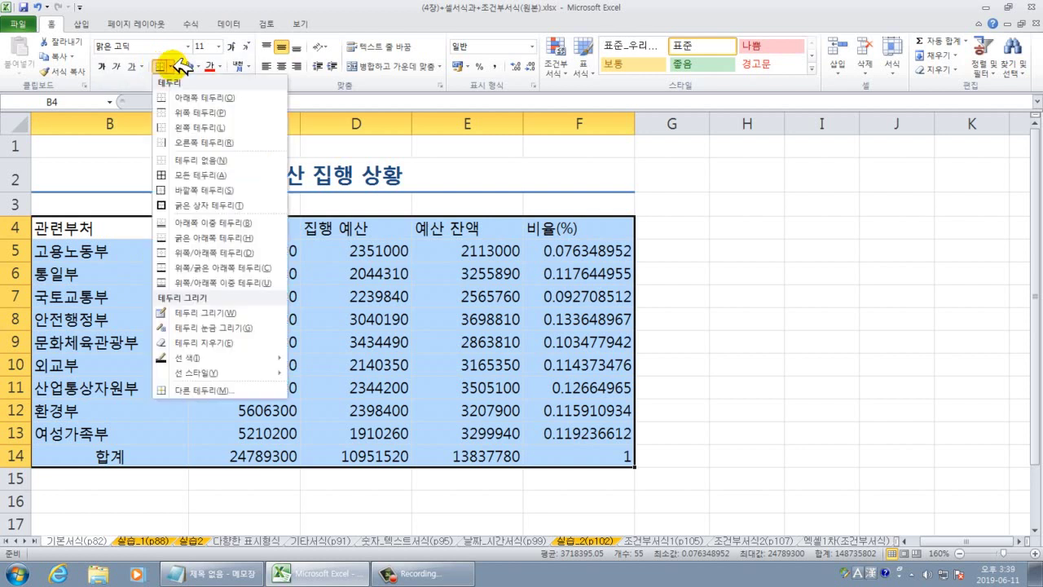
left_click(191, 176)
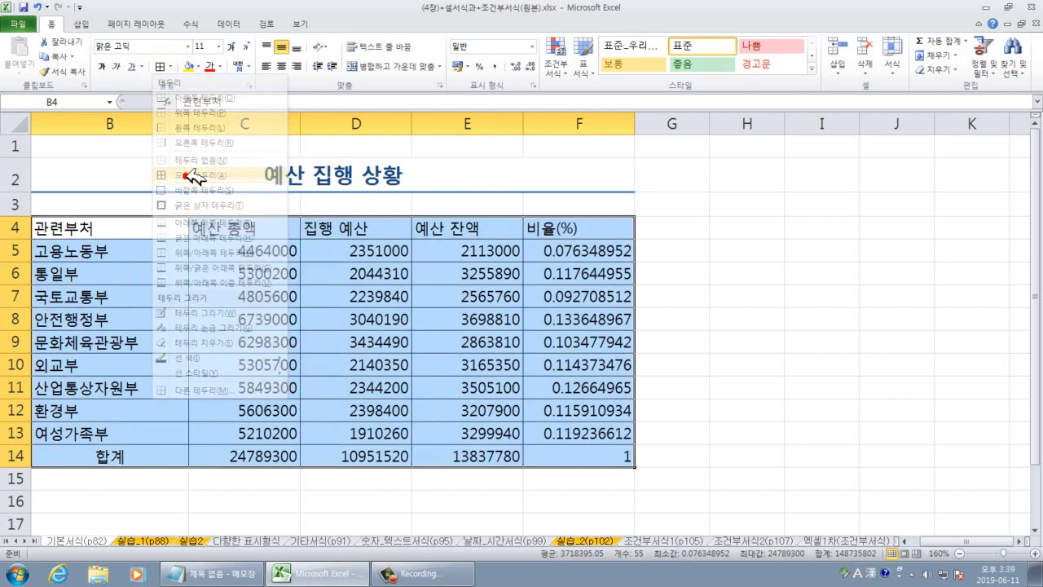
Add a Thick Box Border around the table B4:F14.
left_click(178, 65)
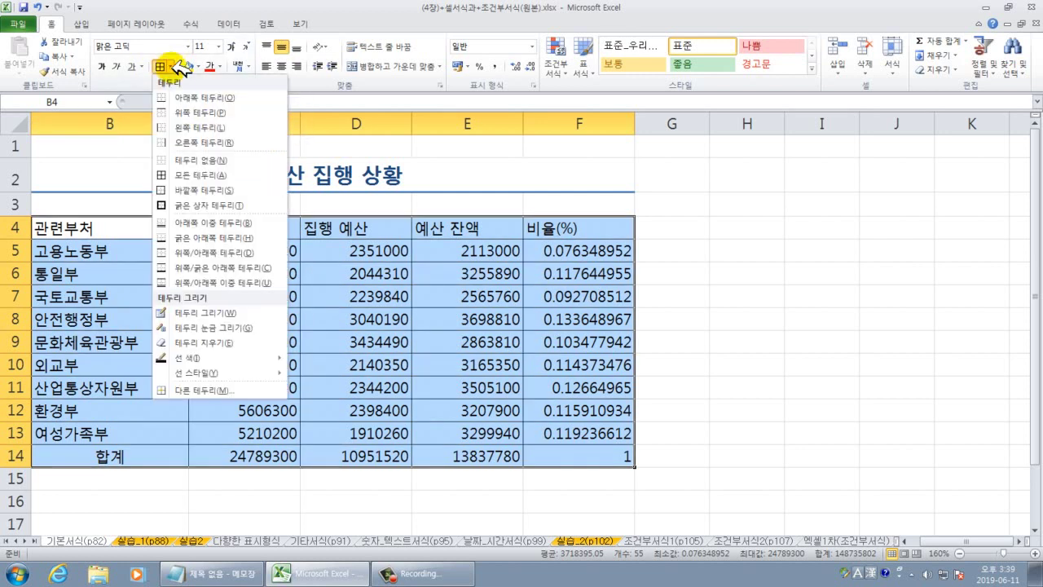
left_click(185, 206)
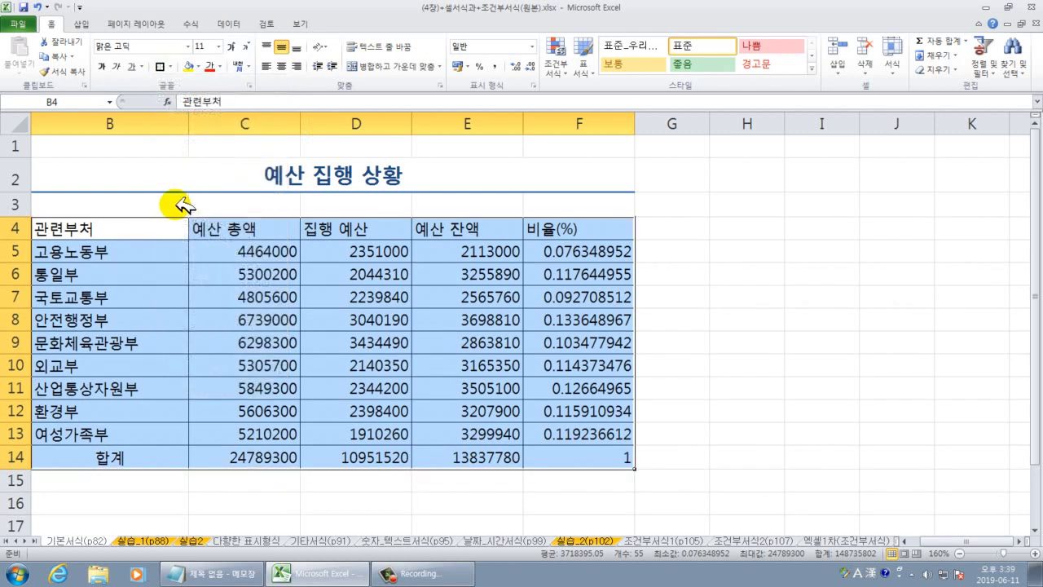
left_click(721, 369)
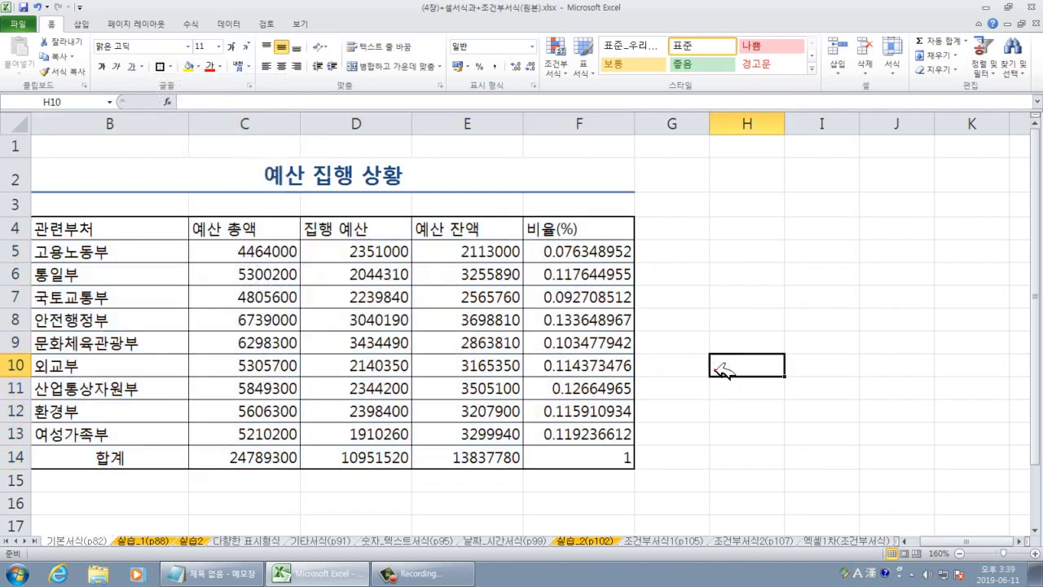
left_click(906, 540)
left_click(677, 456)
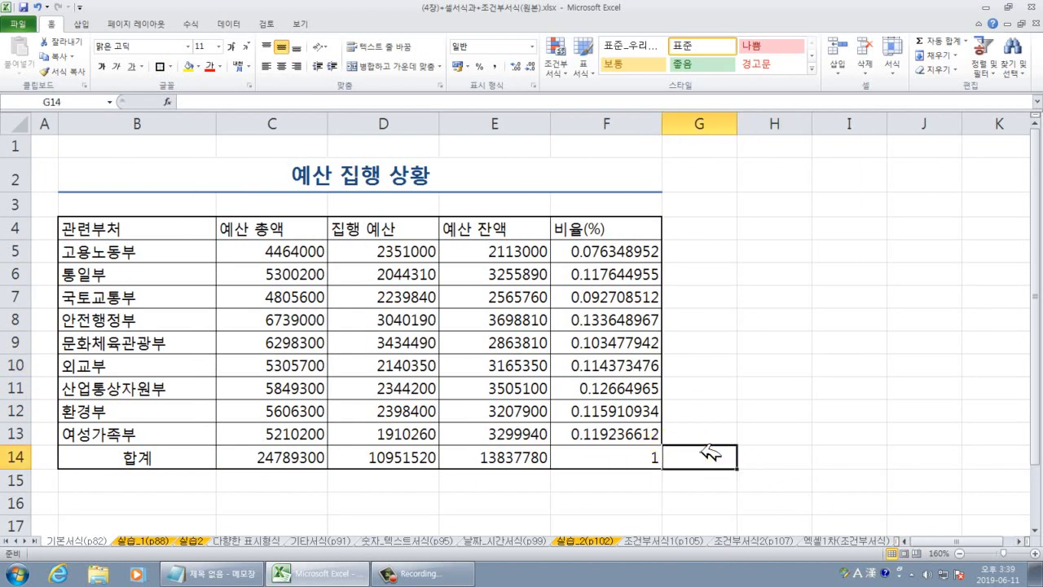
Select the data rows B5:F13 and open the Format Cells border settings.
left_click_drag(96, 238, 578, 424)
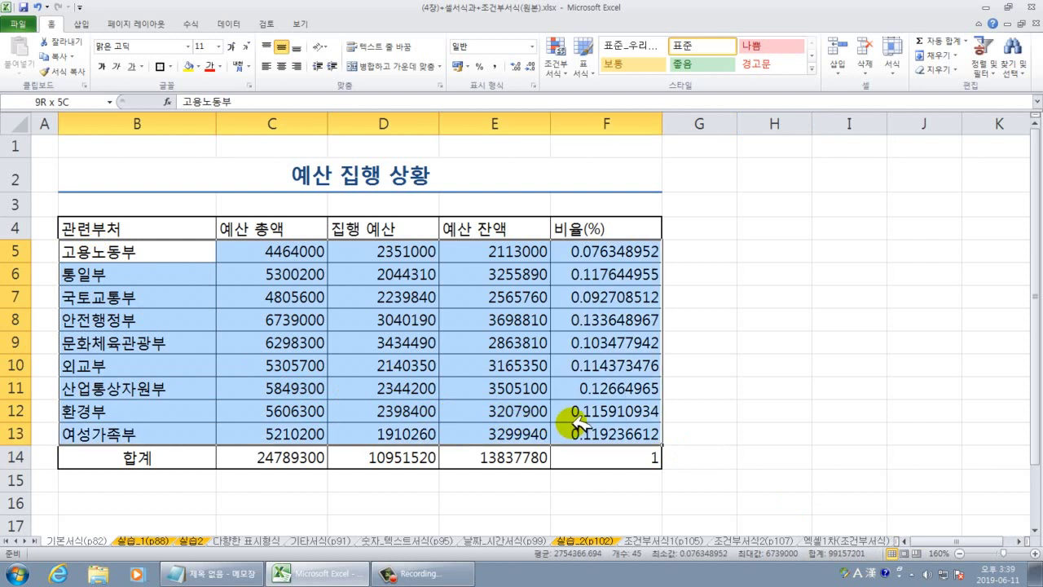
left_click_drag(577, 422, 577, 422)
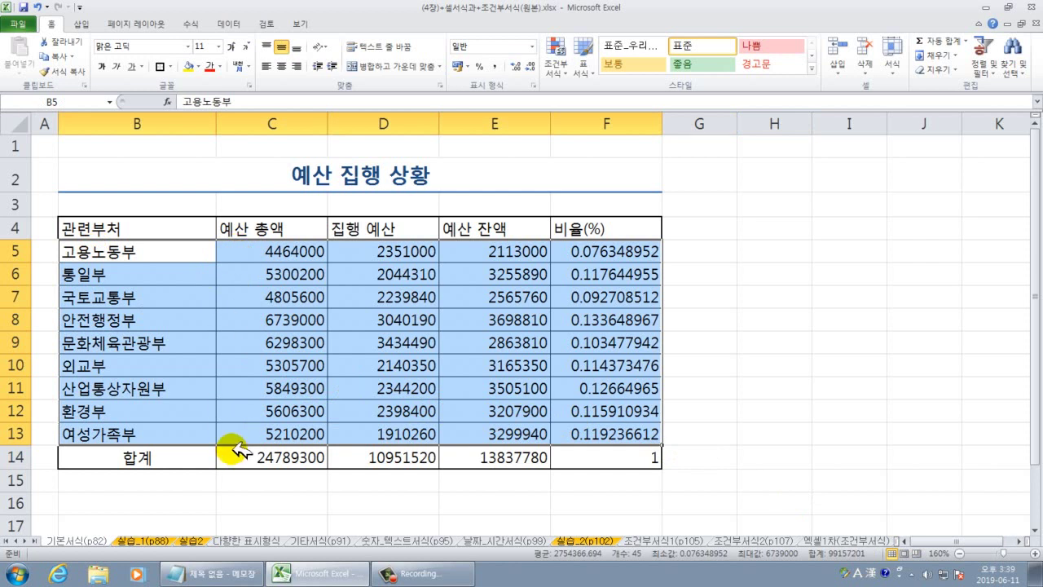
left_click(170, 67)
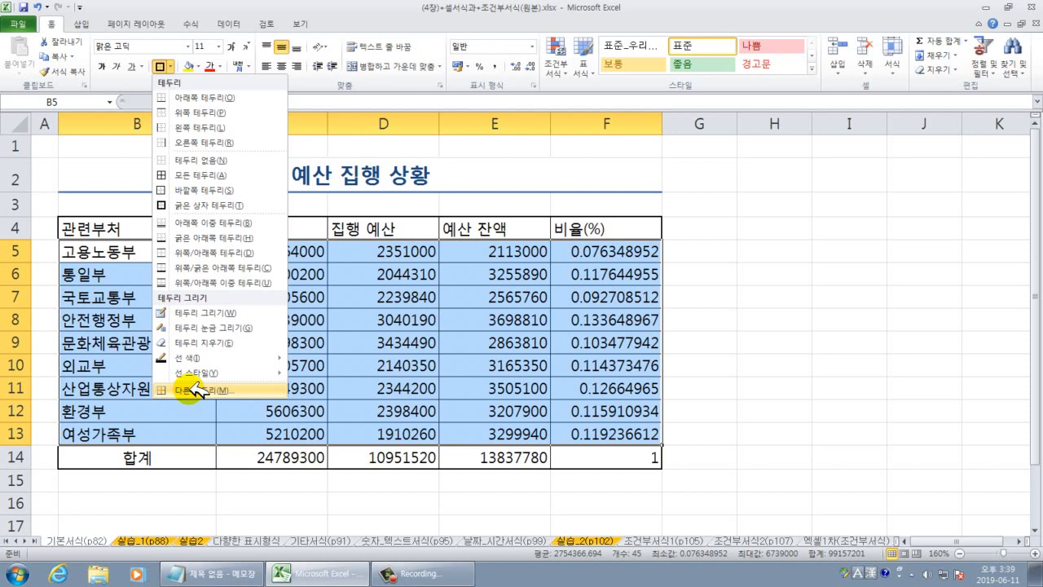
left_click(236, 390)
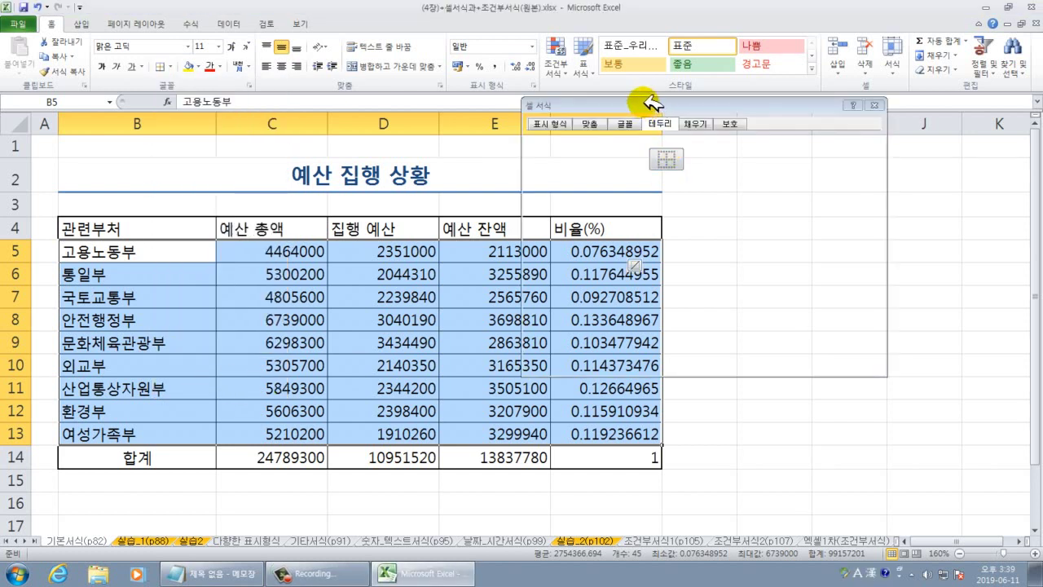
left_click_drag(648, 103, 568, 122)
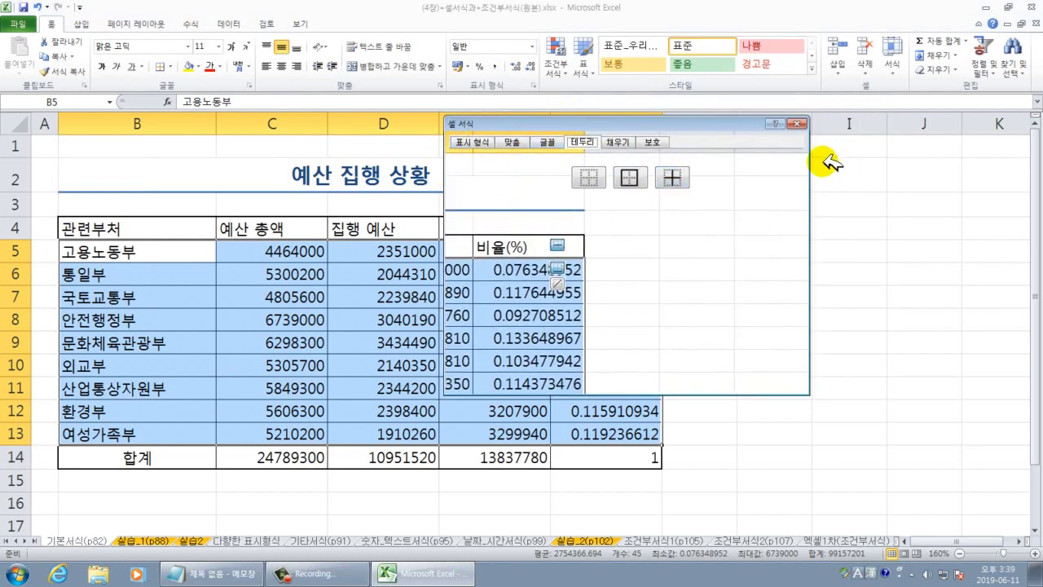
left_click(800, 122)
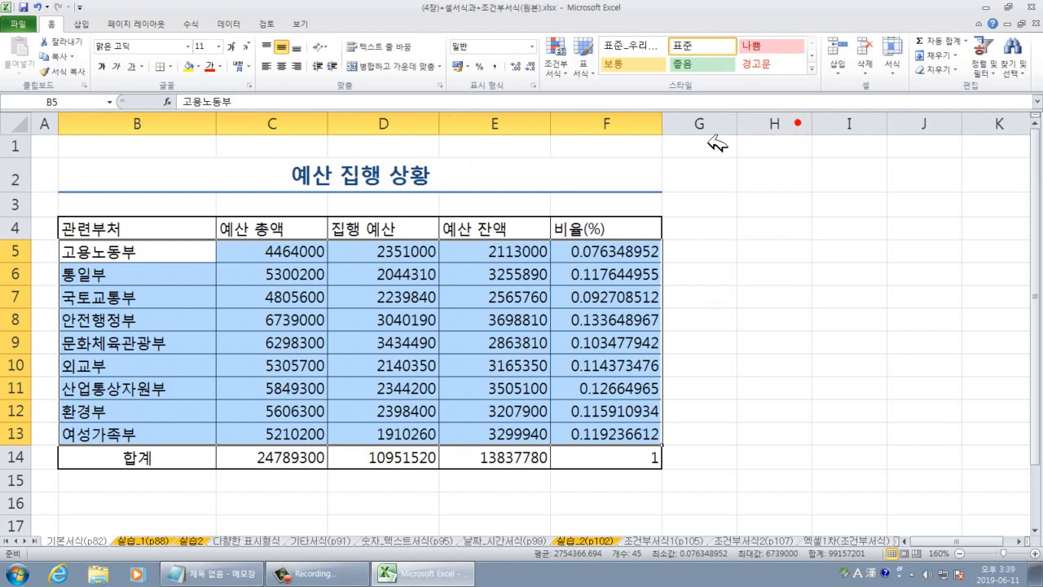
left_click(170, 66)
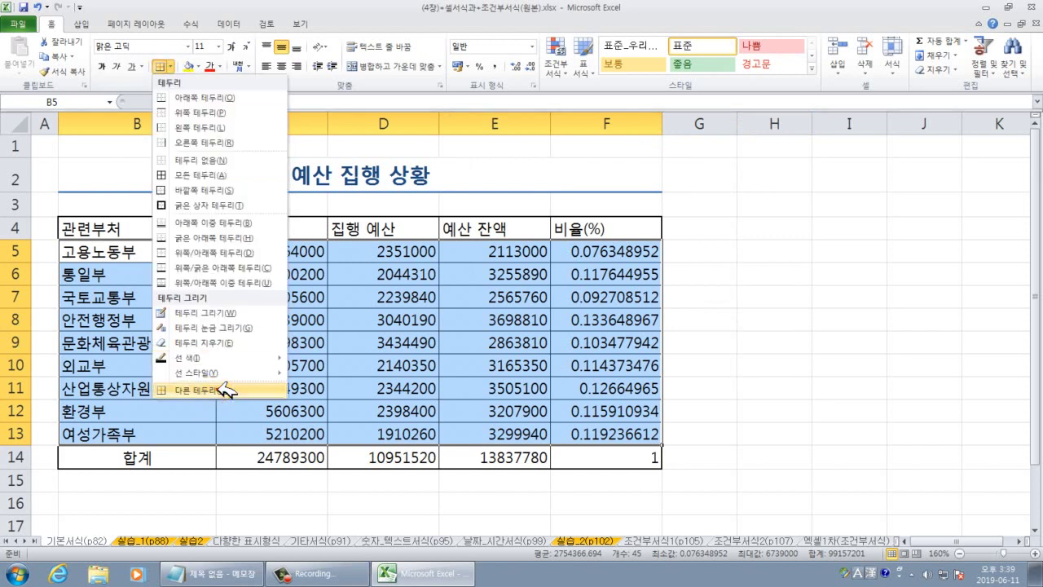
left_click(210, 390)
left_click_drag(583, 130, 598, 147)
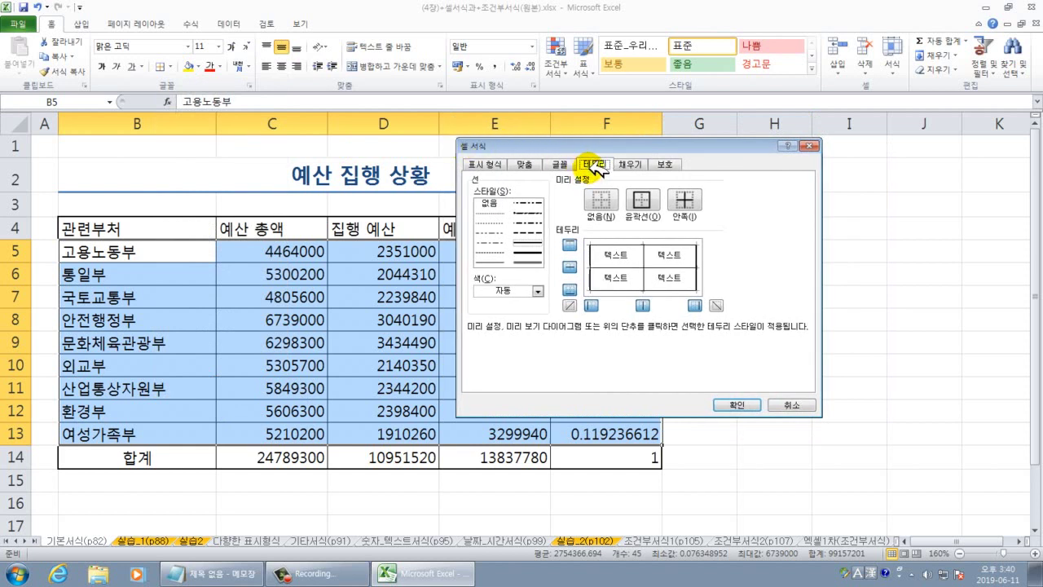
Apply a thick line style to the top and bottom edges of B5:F13.
left_click(527, 258)
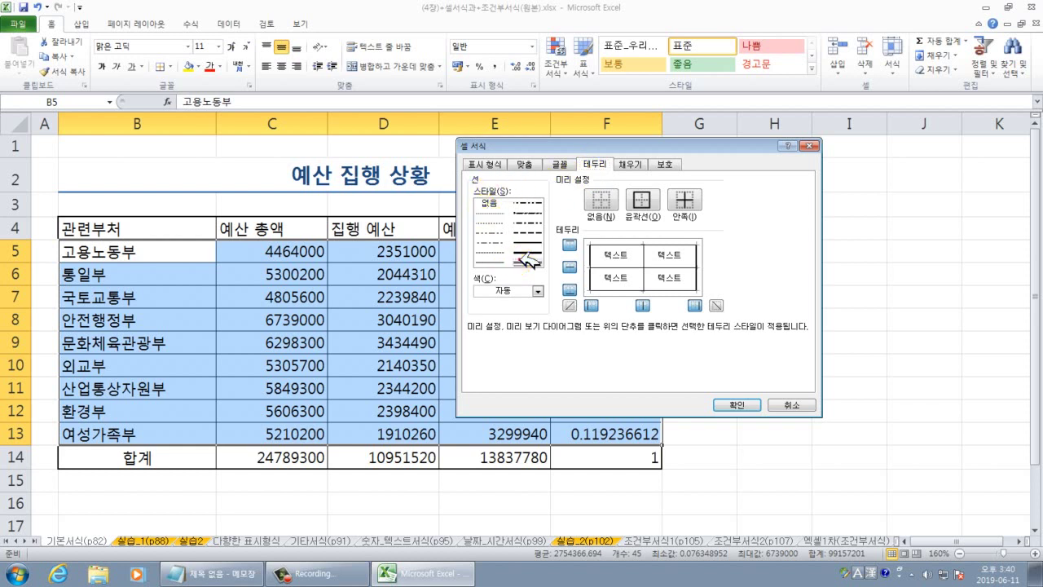
left_click(526, 260)
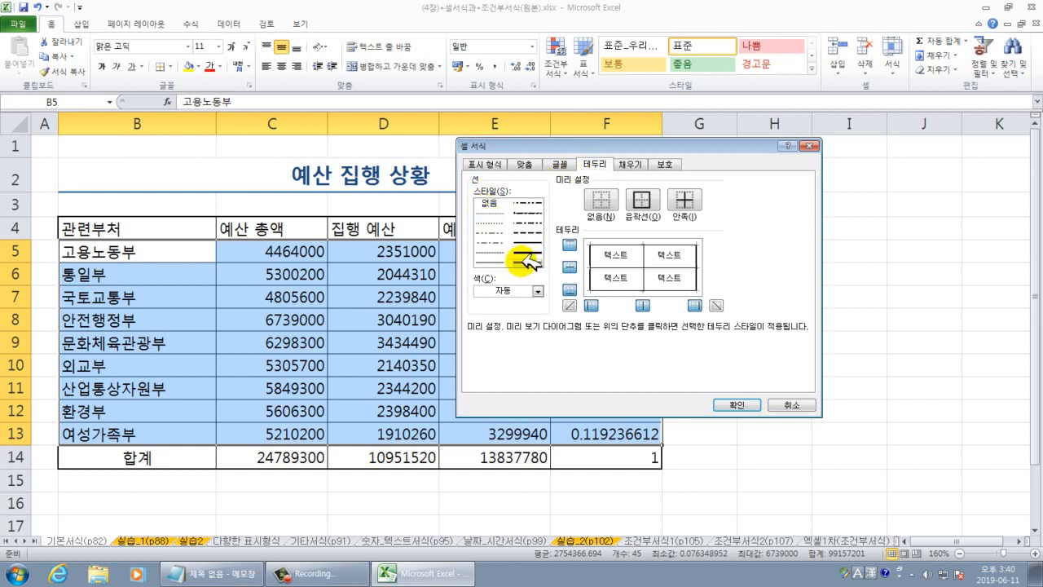
left_click(530, 264)
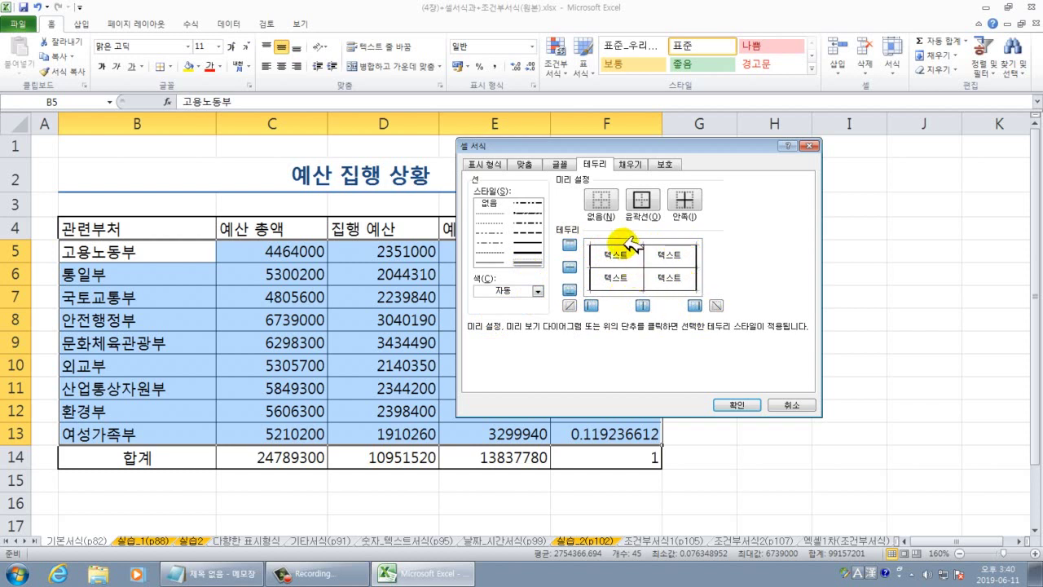
left_click(631, 242)
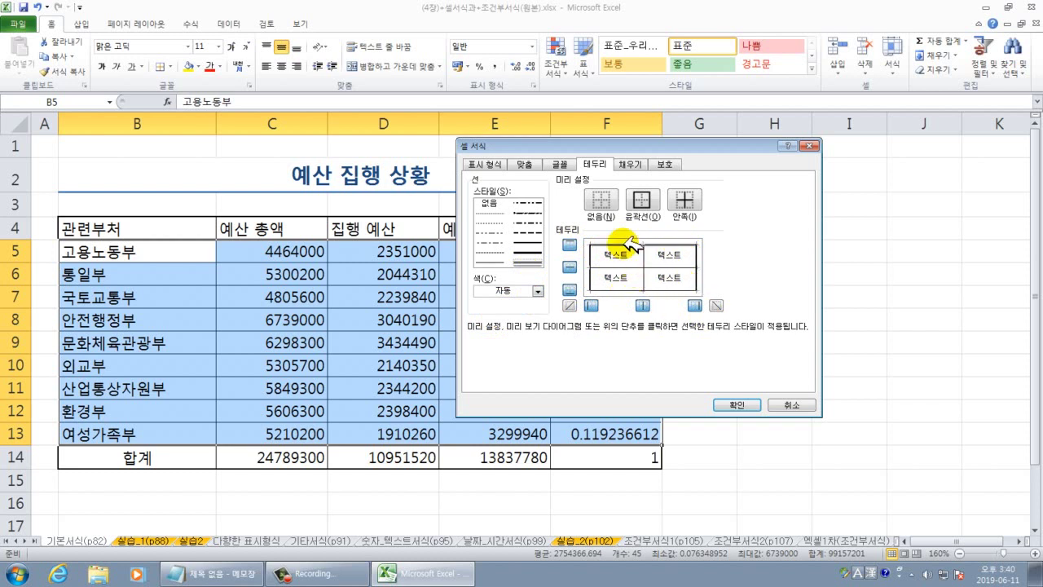
left_click(622, 285)
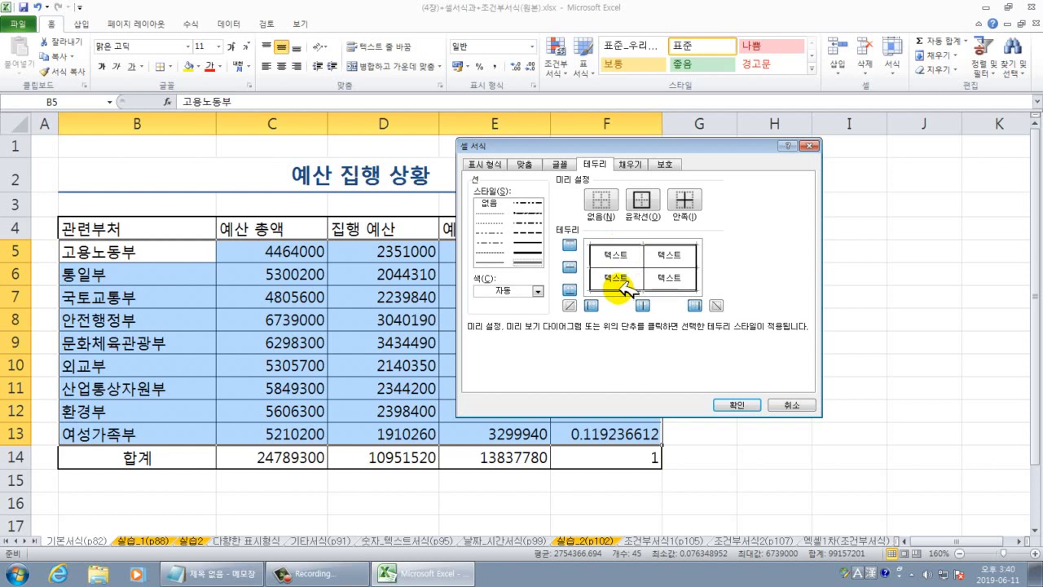
left_click(733, 403)
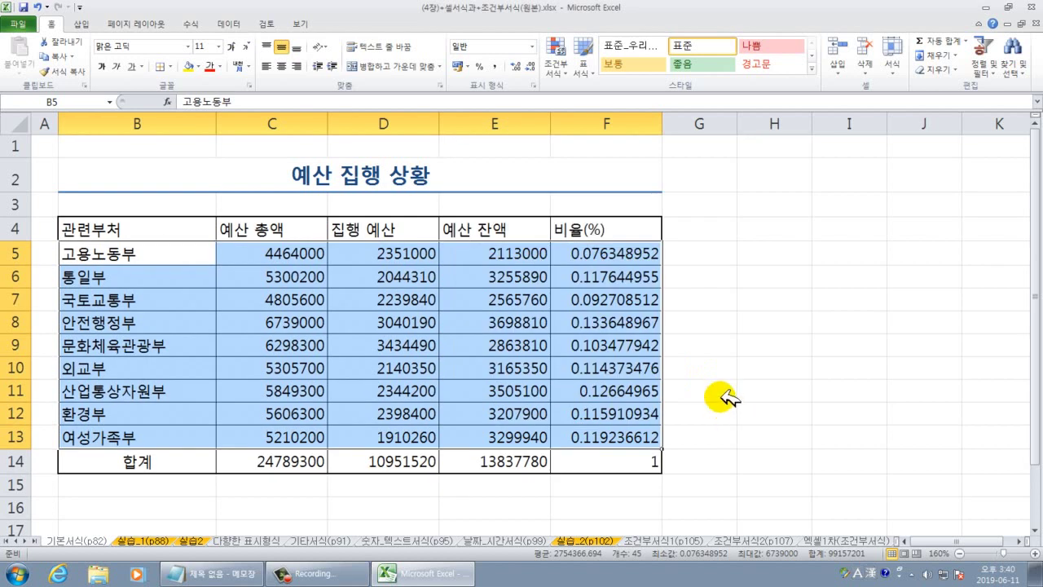
left_click(731, 358)
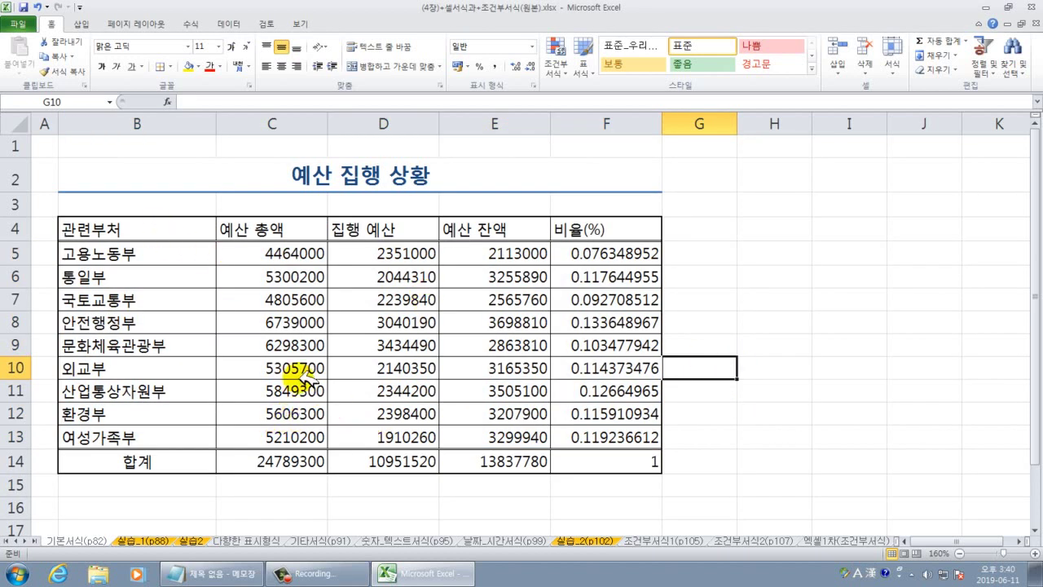
Give the department column B4:B14 a thick right-edge border via More Borders.
left_click_drag(194, 234, 182, 463)
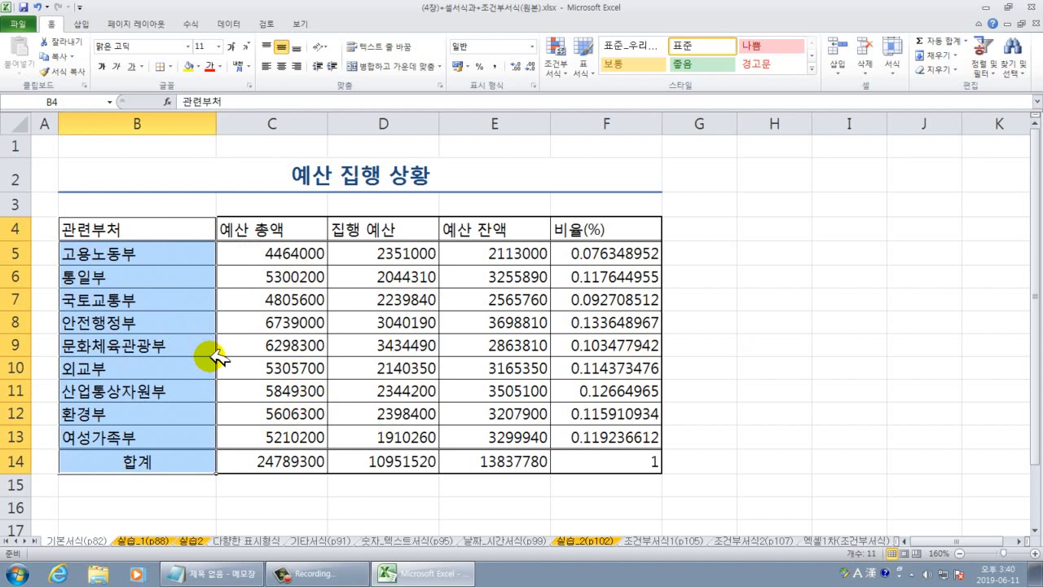
left_click(171, 66)
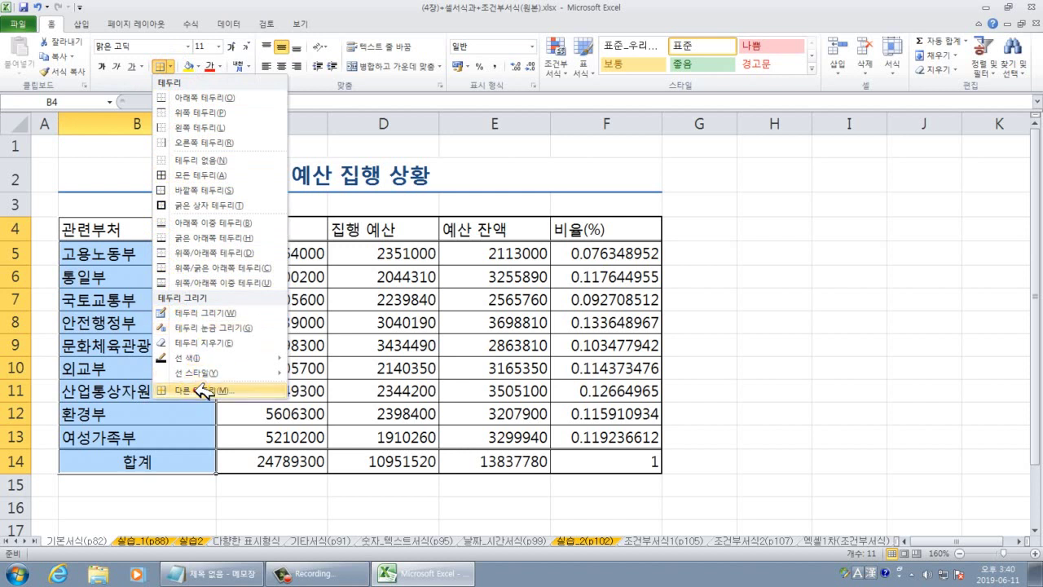
left_click(202, 391)
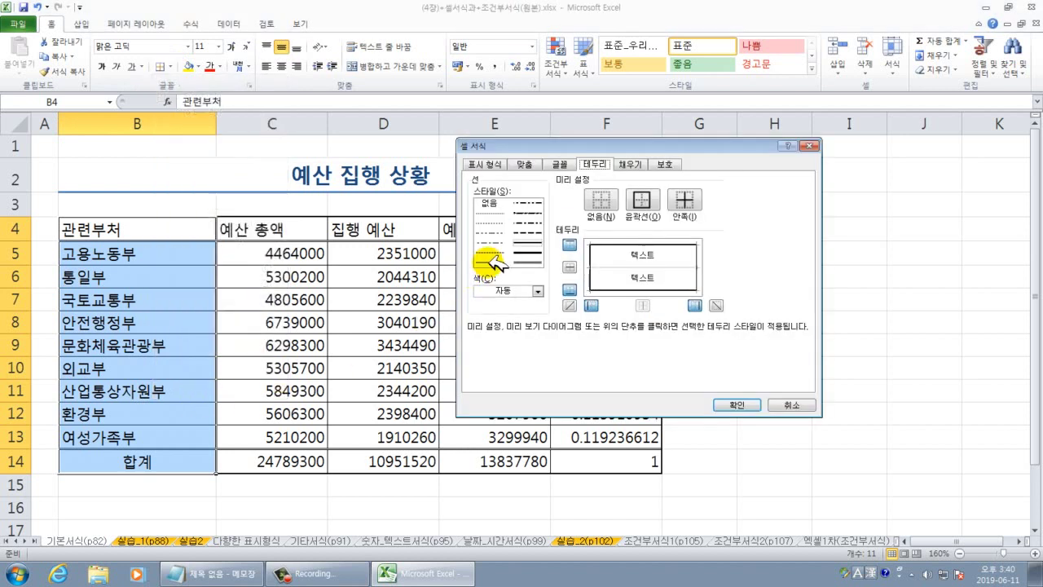
left_click(527, 256)
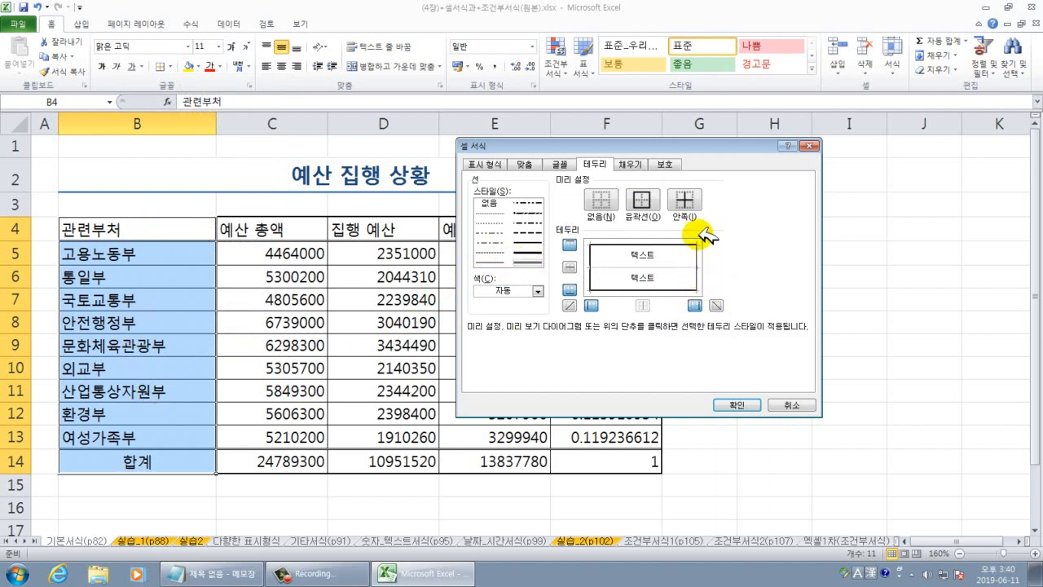
left_click(697, 253)
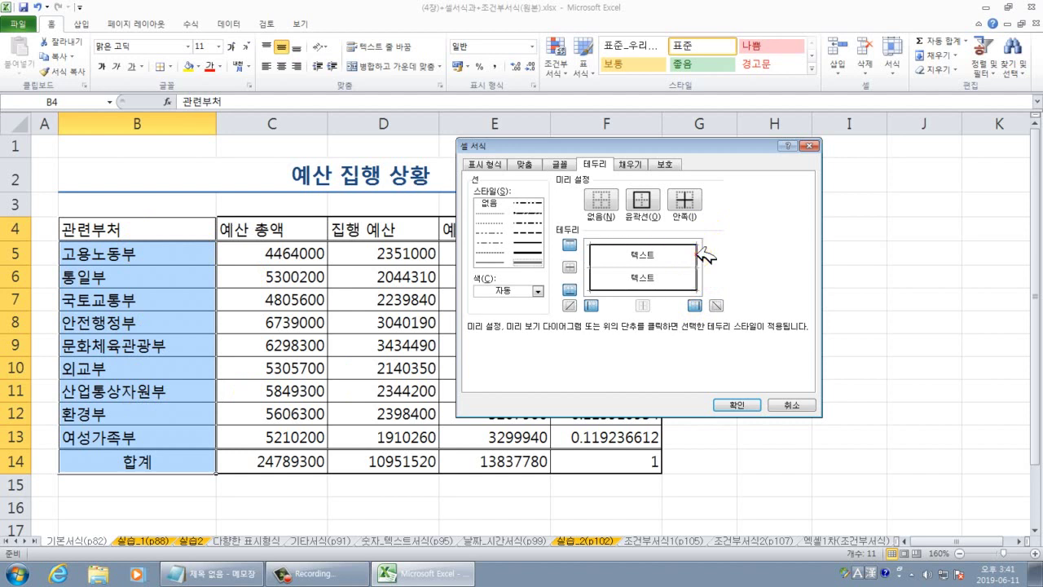
left_click(737, 404)
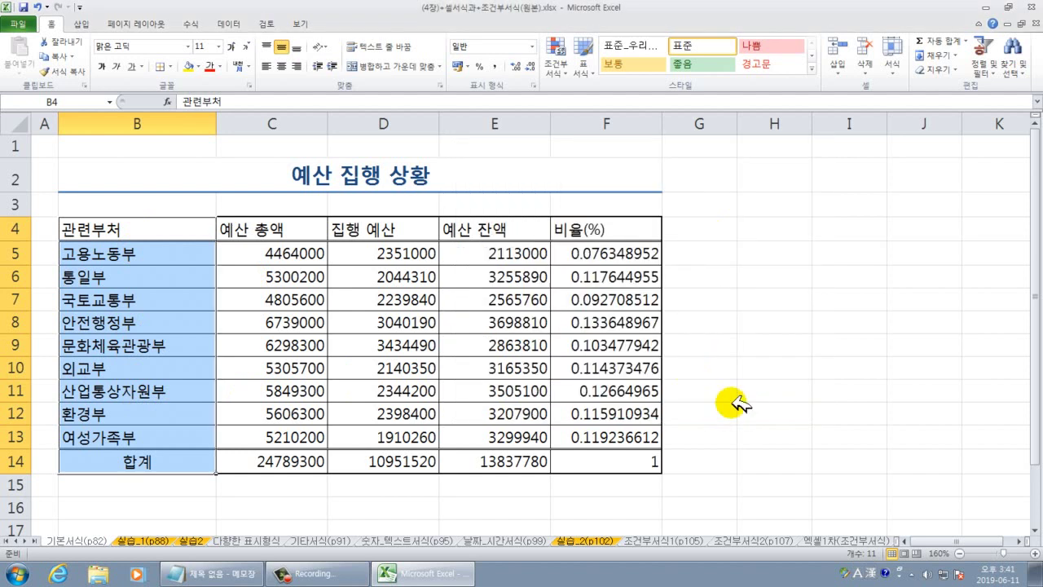
left_click(738, 403)
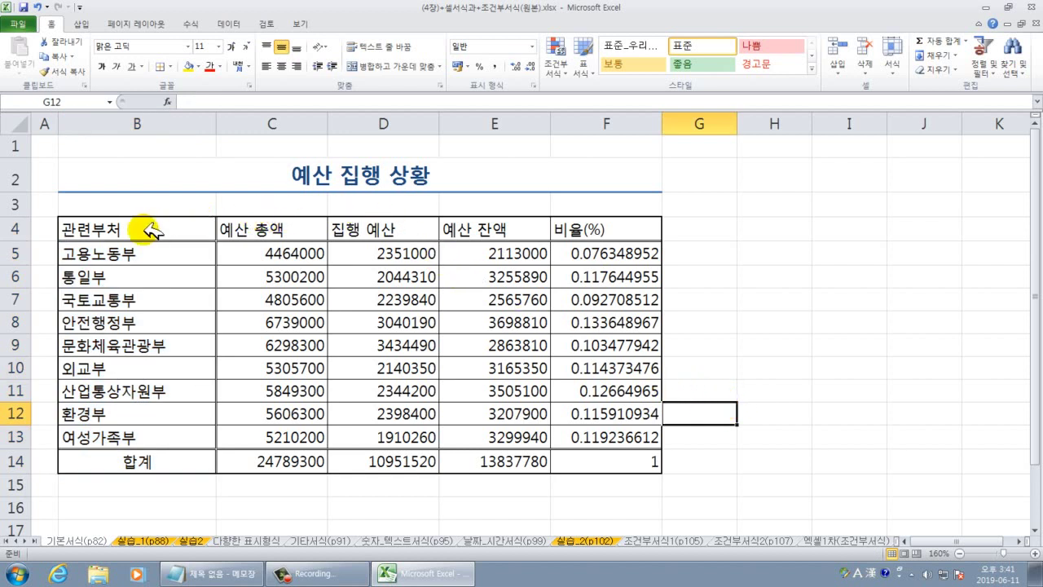
left_click_drag(145, 228, 644, 234)
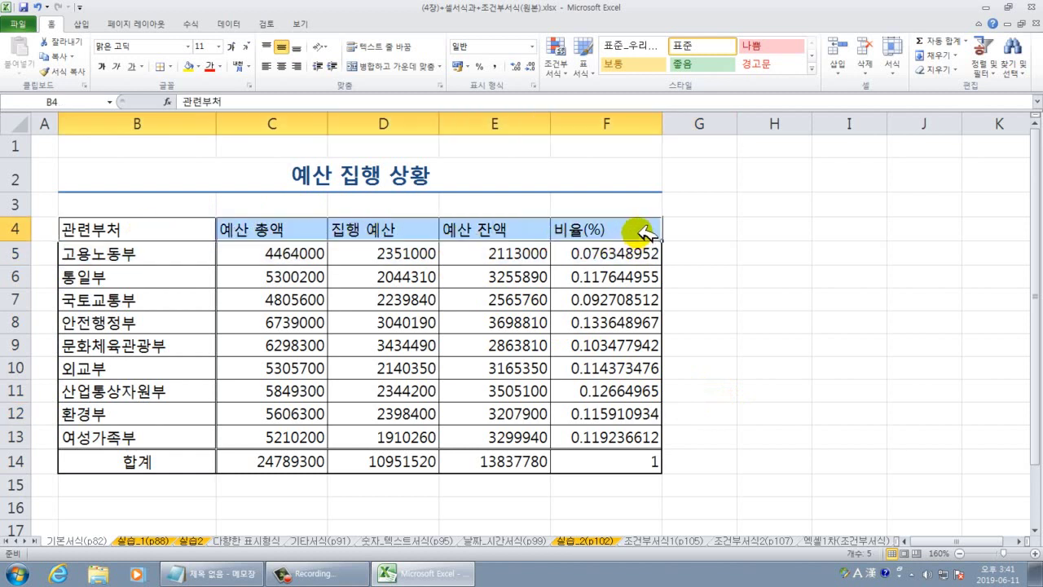
Center the header labels in B4:F4 and fill the header row with blue.
left_click(285, 65)
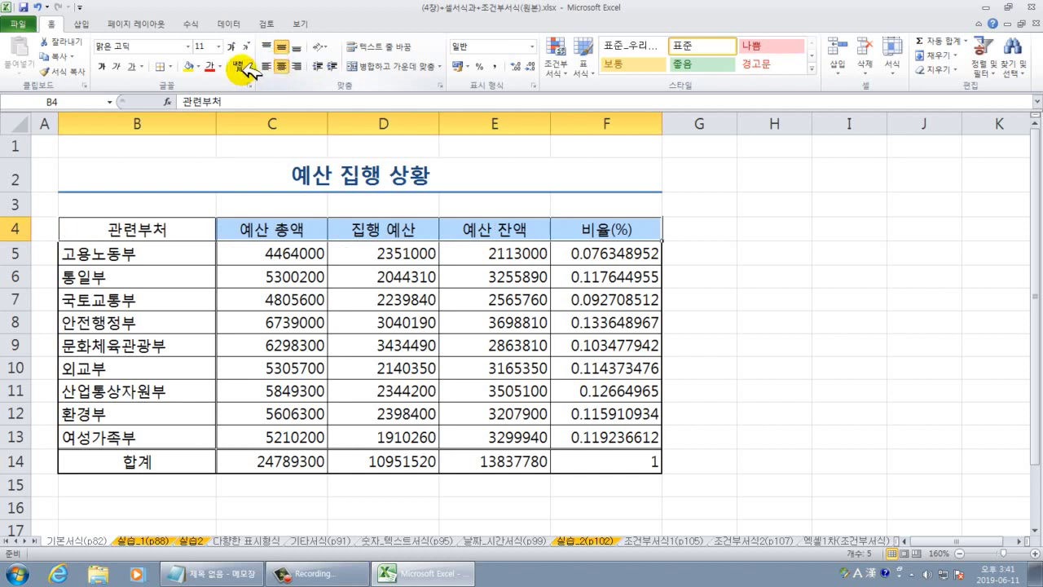
left_click(206, 65)
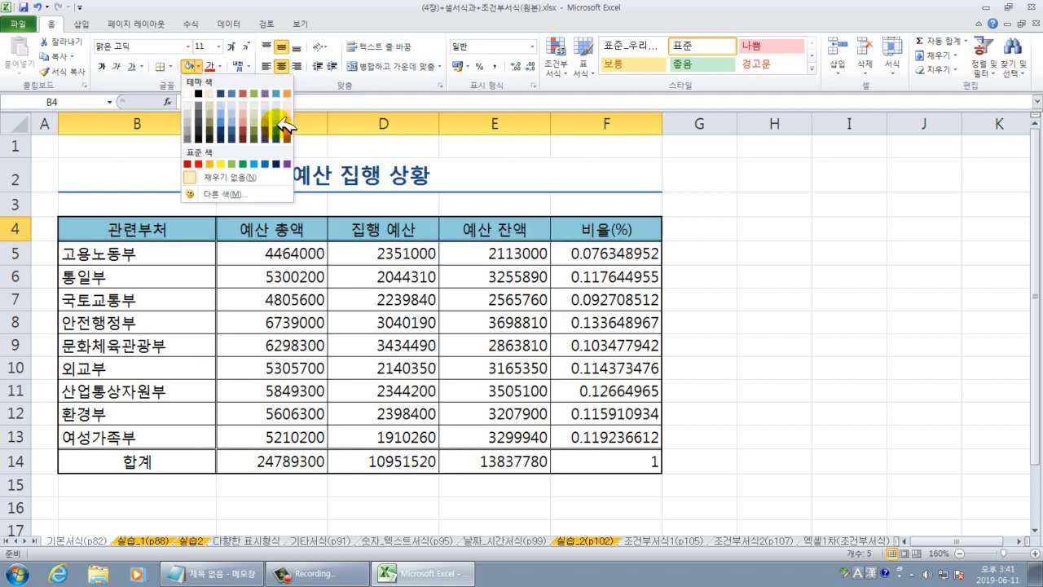
left_click(276, 123)
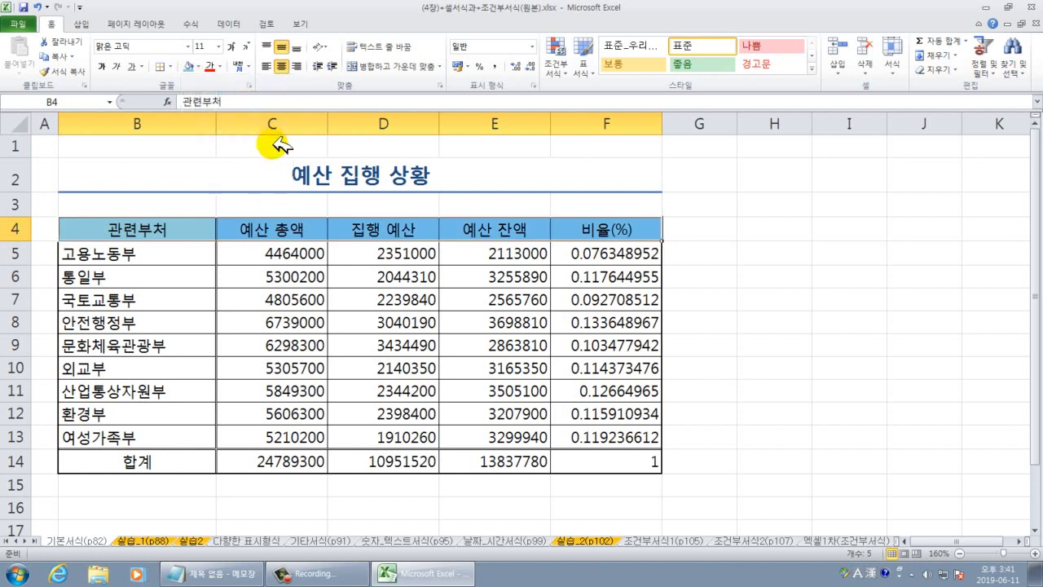
left_click(755, 391)
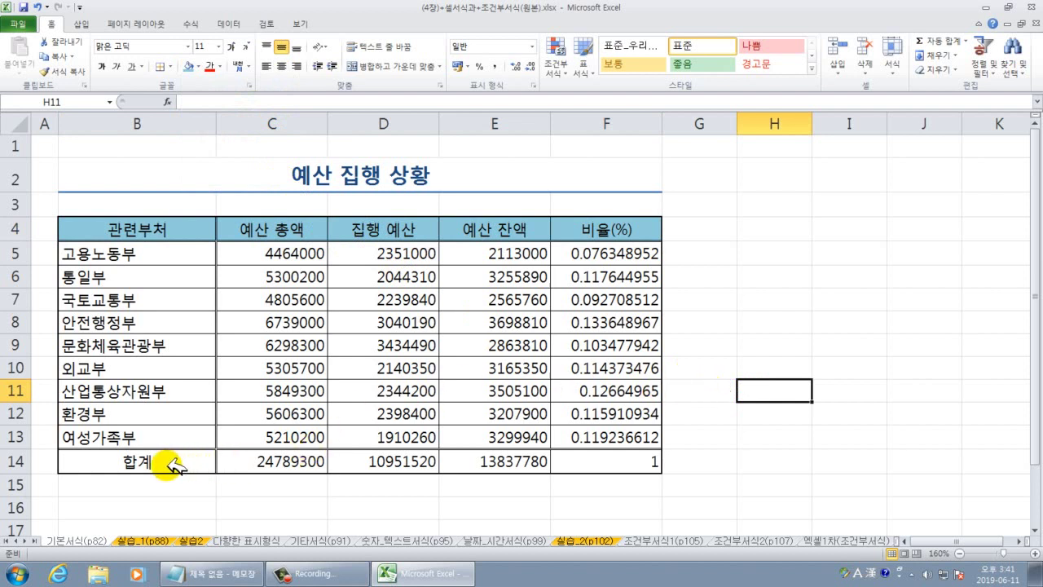
Select the 합계 row B14:F14 and repeat the blue fill with F4.
left_click_drag(135, 461, 616, 465)
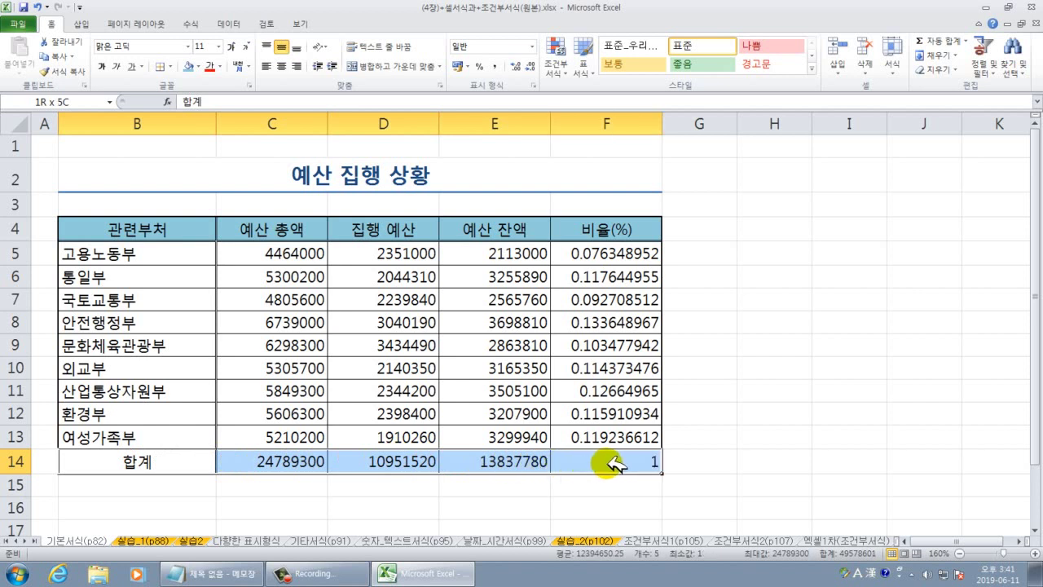
left_click(754, 461)
left_click_drag(144, 464, 604, 456)
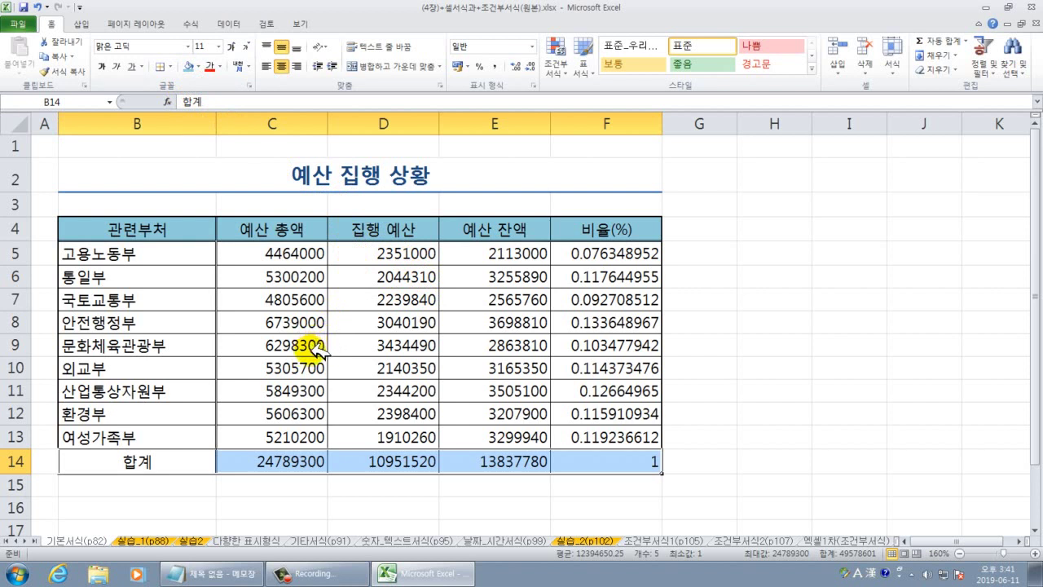
key("F4")
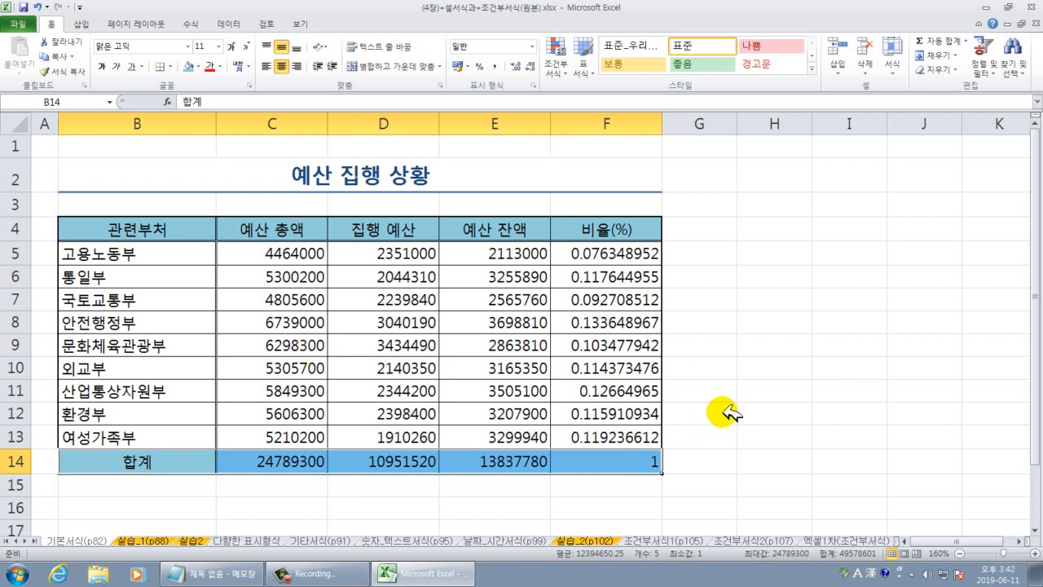
left_click(762, 388)
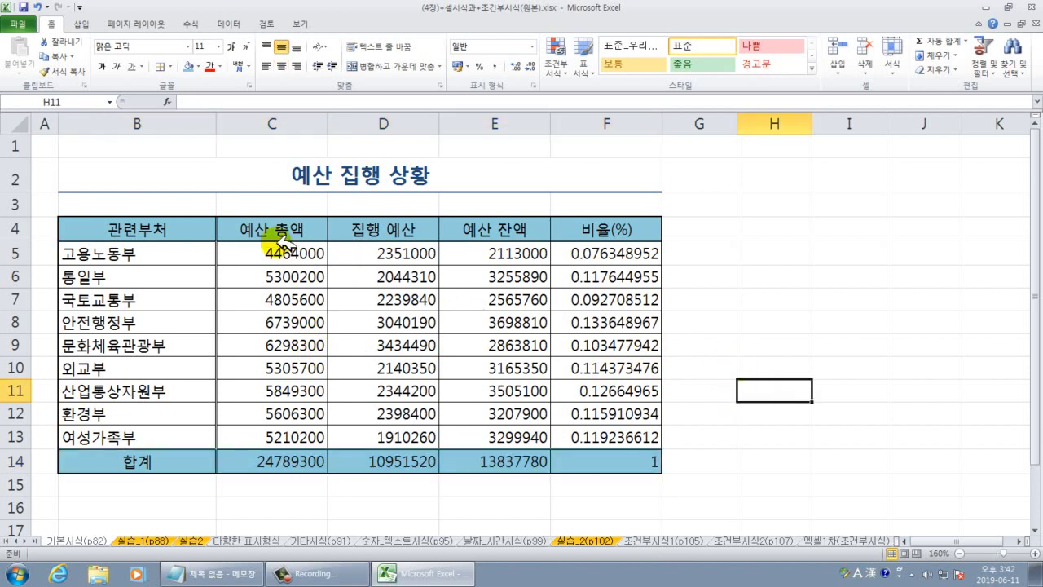
Apply Comma Style to the amounts in C5:E14, e.g. 4,464,000.
left_click_drag(281, 249, 525, 461)
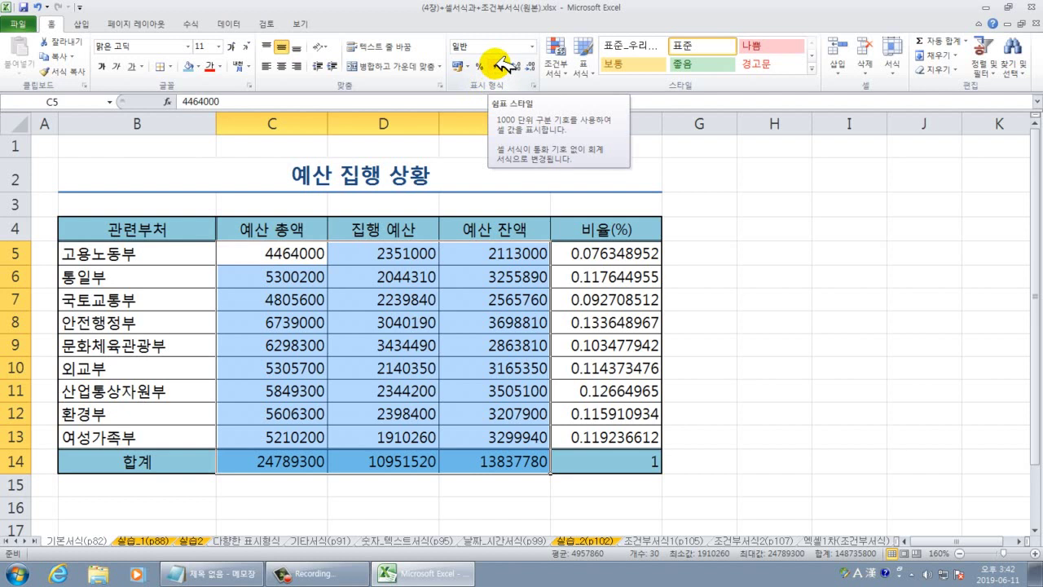
left_click(499, 64)
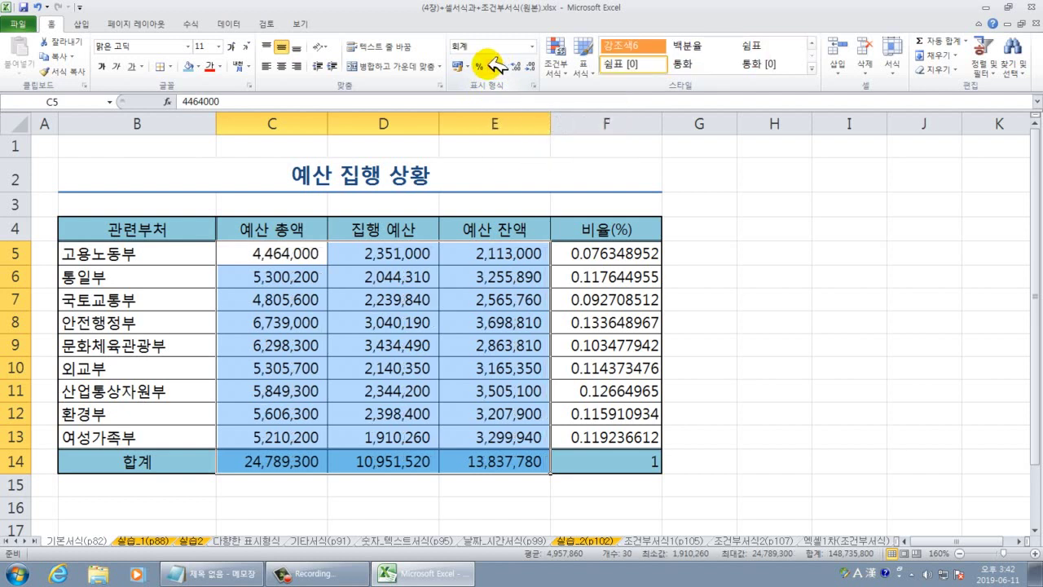
left_click_drag(591, 252, 597, 431)
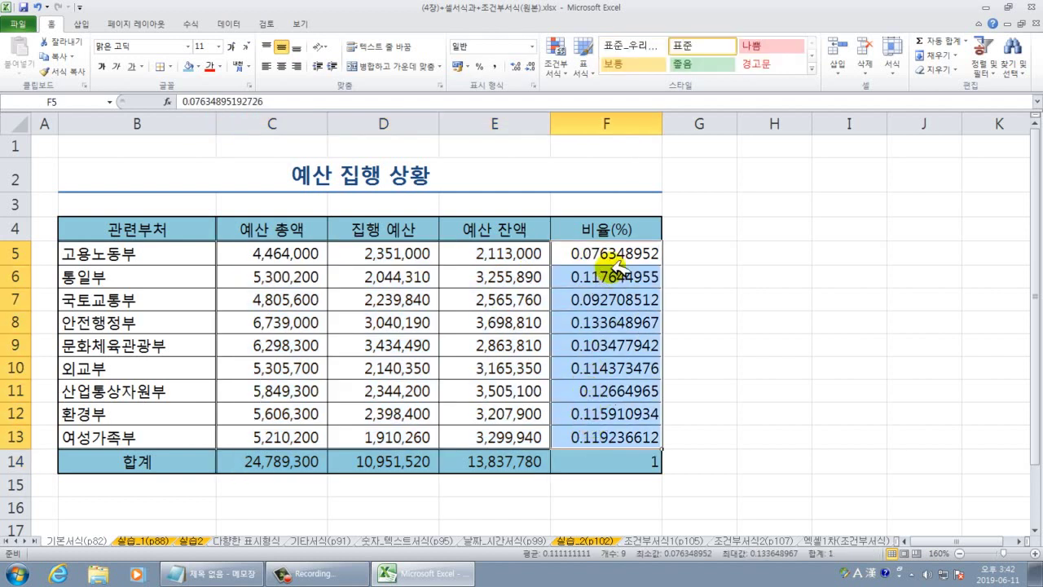
Format F5:F14 as percentages with two decimal places, e.g. 7.63%.
left_click_drag(616, 261, 617, 461)
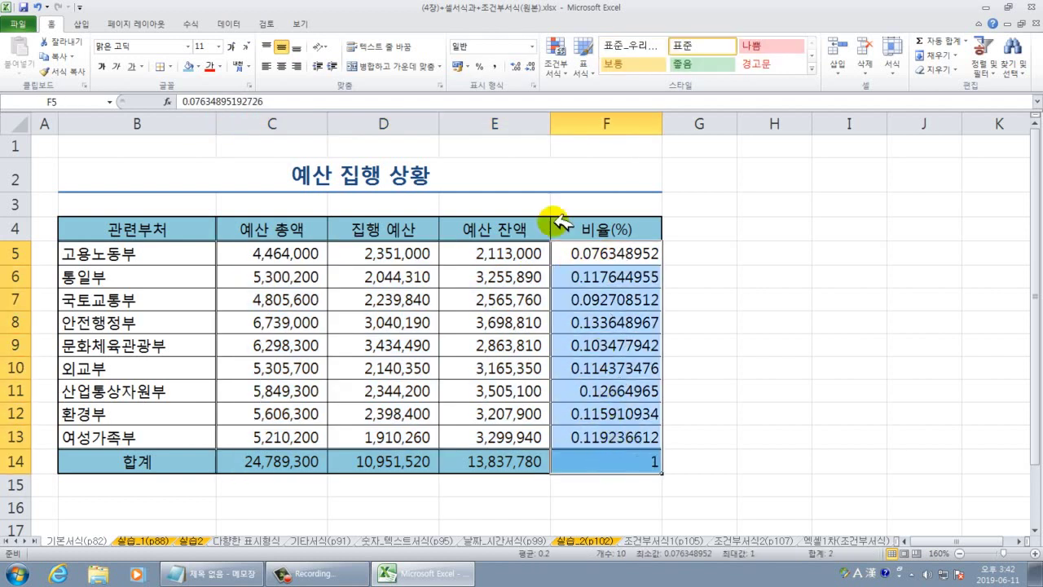
left_click(482, 65)
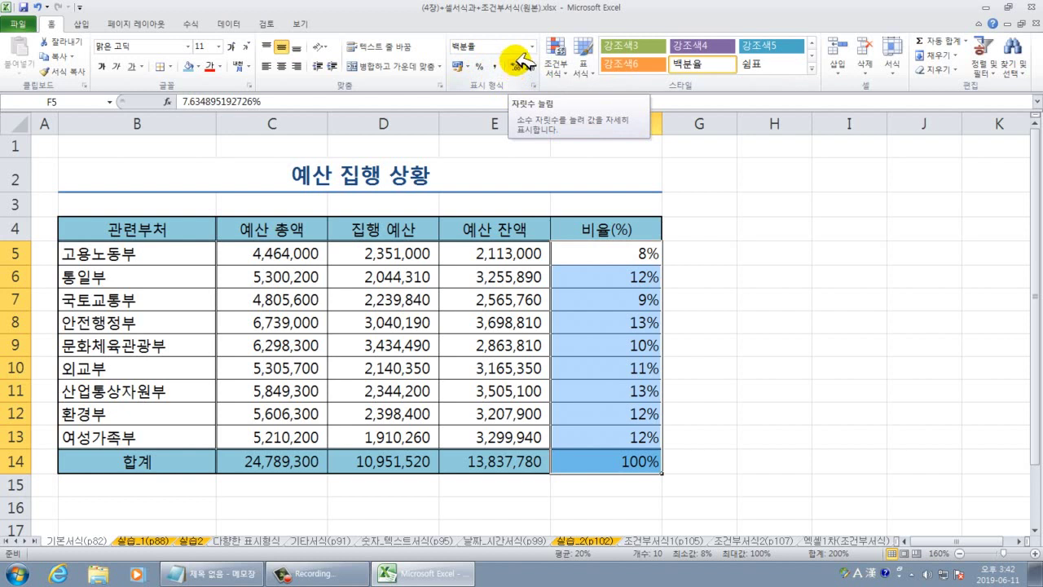
left_click(518, 63)
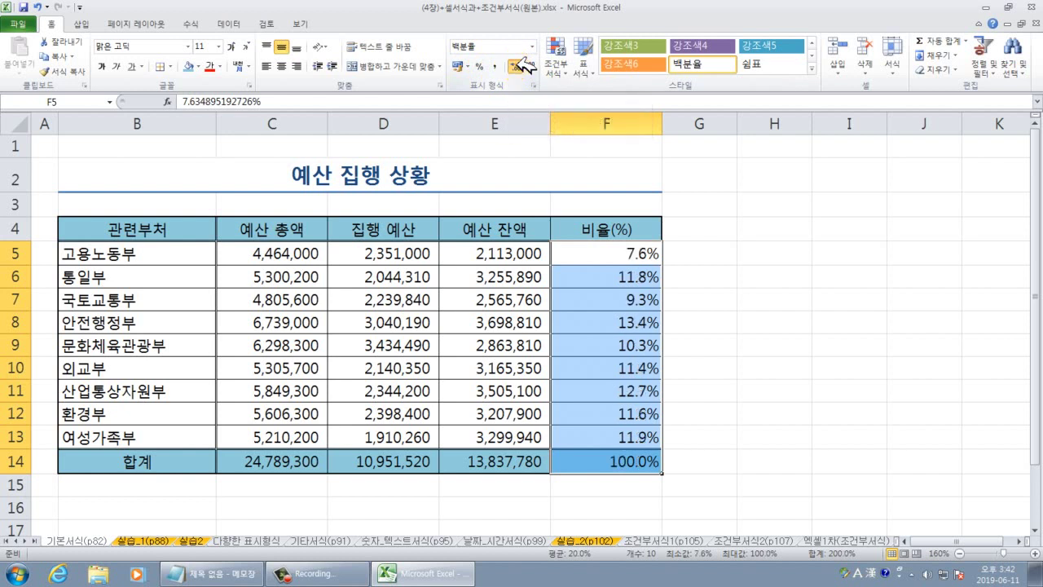
left_click(518, 63)
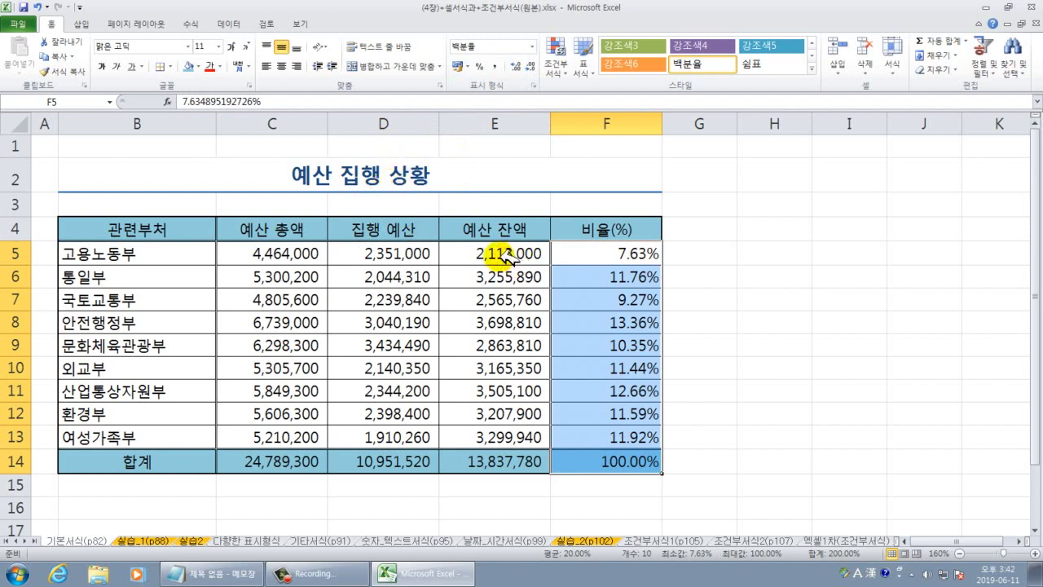
left_click(846, 303)
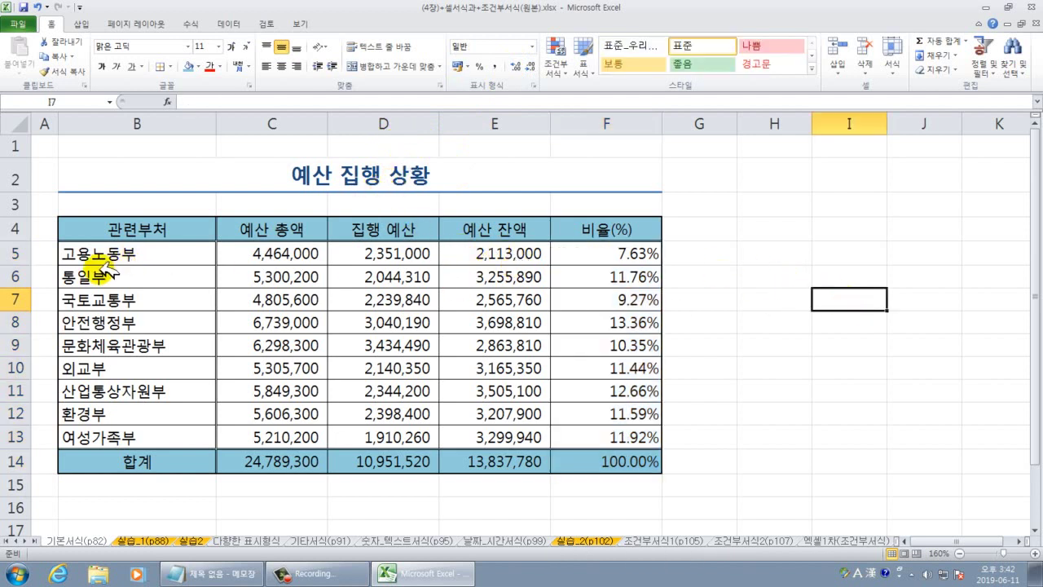
Launch Hangul 2010 from its desktop shortcut.
left_click_drag(94, 253, 102, 440)
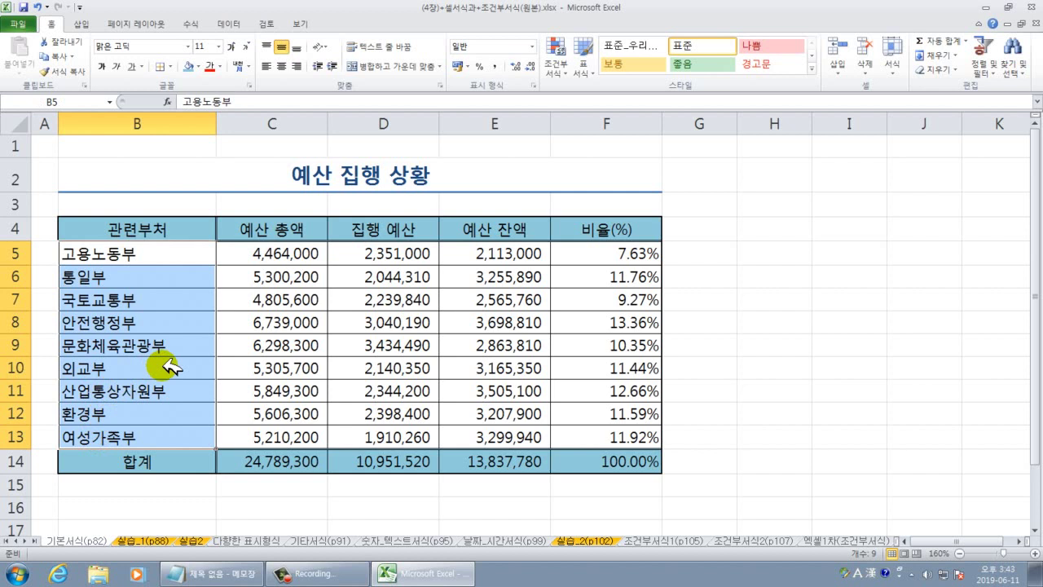
left_click(17, 572)
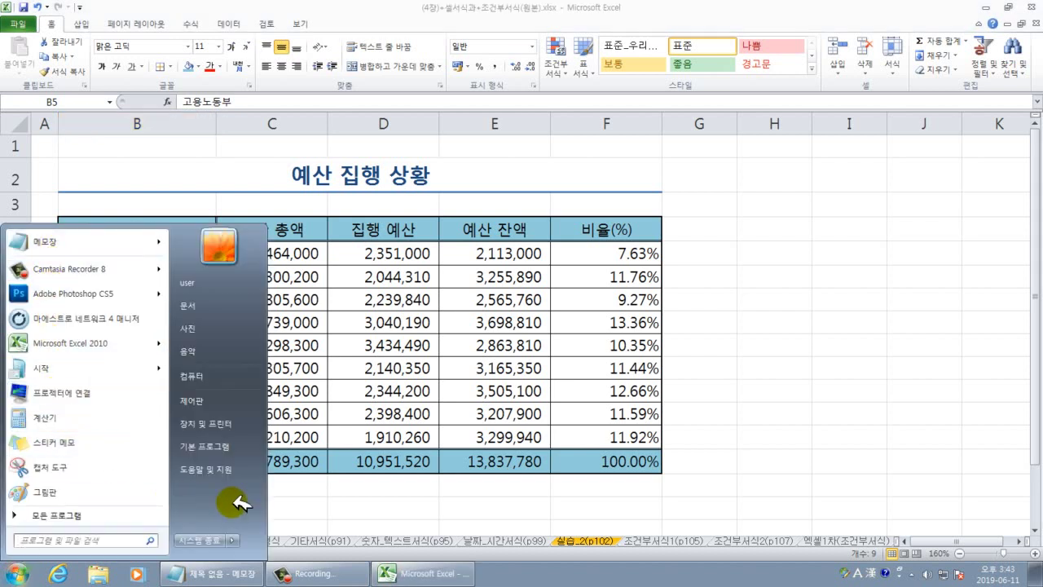
left_click(1036, 573)
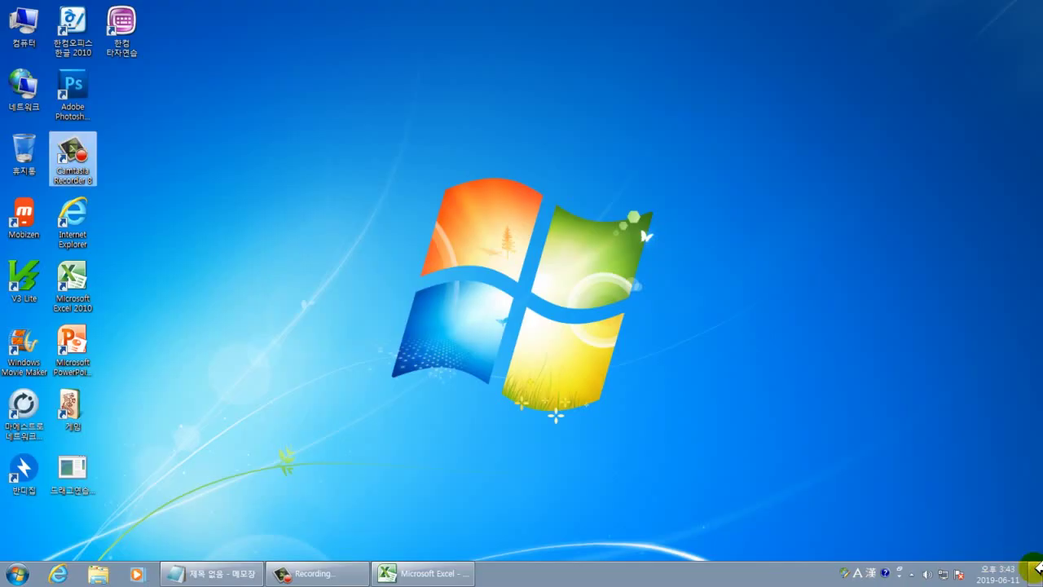
left_click(87, 19)
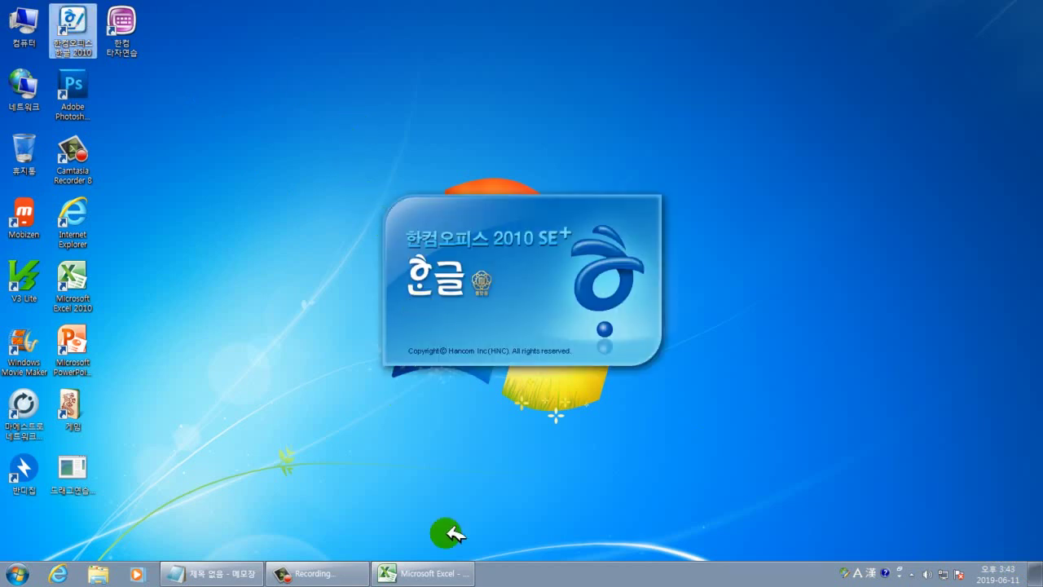
Copy the whole budget table B4:F14 in Excel and switch to the blank Hangul document.
left_click(448, 576)
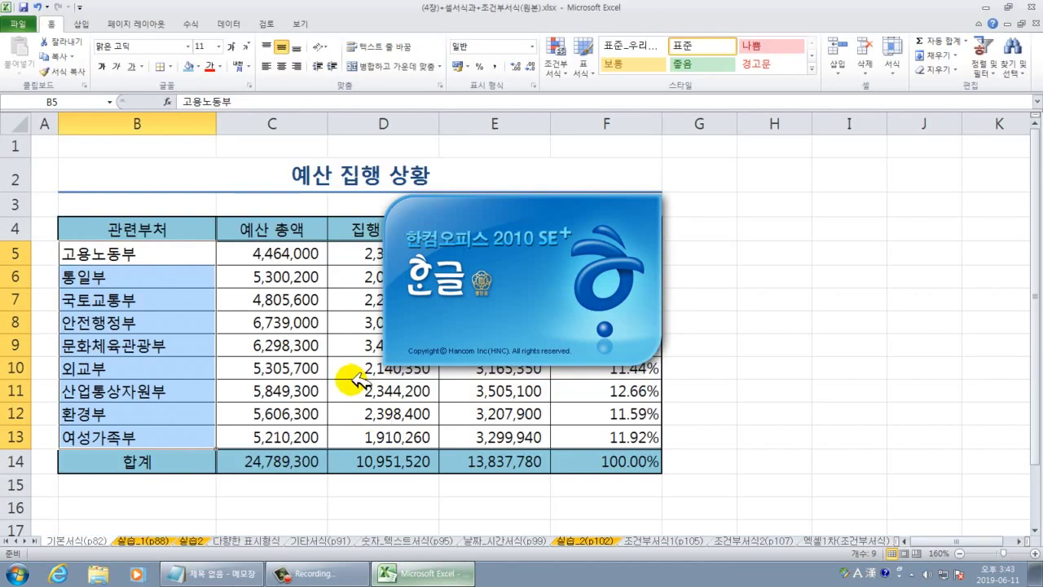
left_click(349, 390)
left_click_drag(178, 229, 561, 444)
right_click(560, 444)
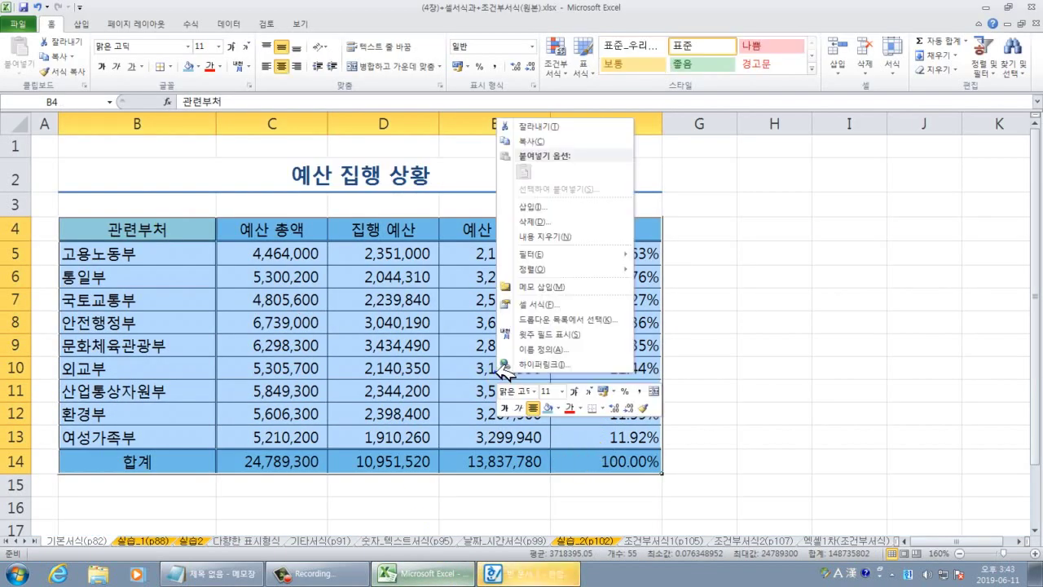
left_click(550, 142)
left_click(530, 573)
left_click(407, 305)
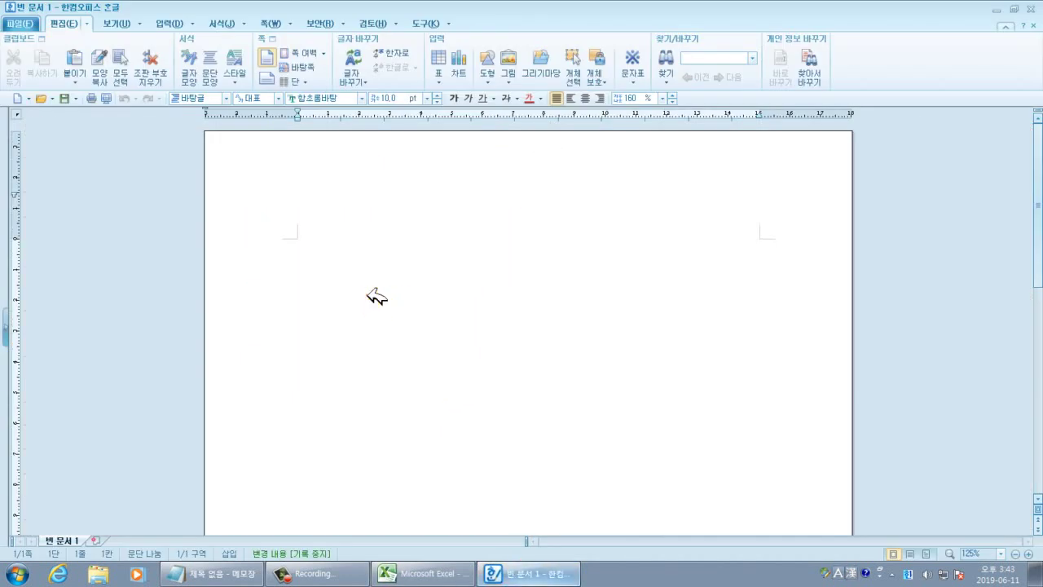
Paste the copied Excel budget table onto the blank Hangul page.
right_click(368, 296)
left_click(392, 303)
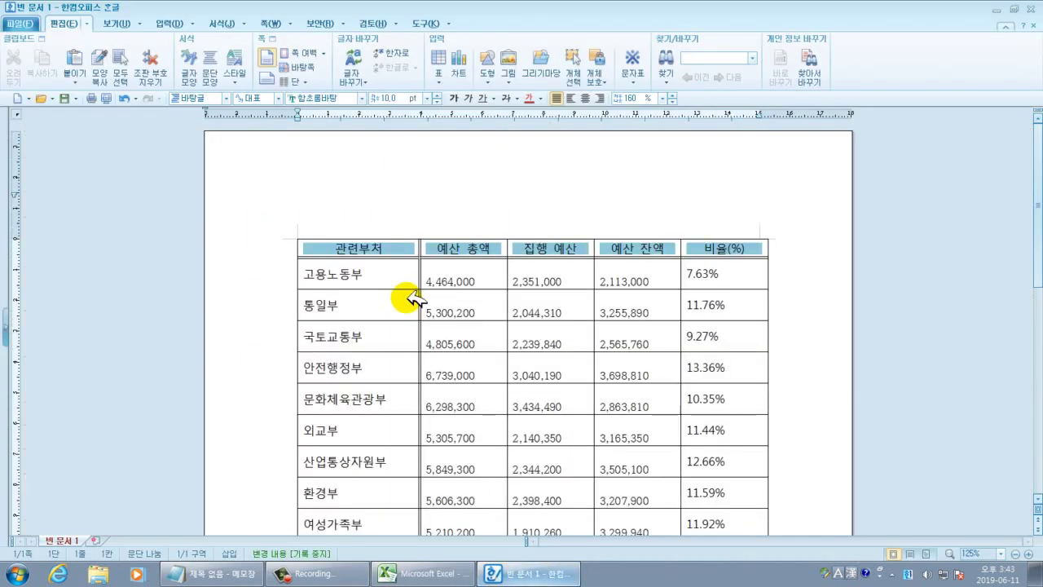
left_click(412, 320)
scroll(694, 354, "down", 3)
left_click(816, 338)
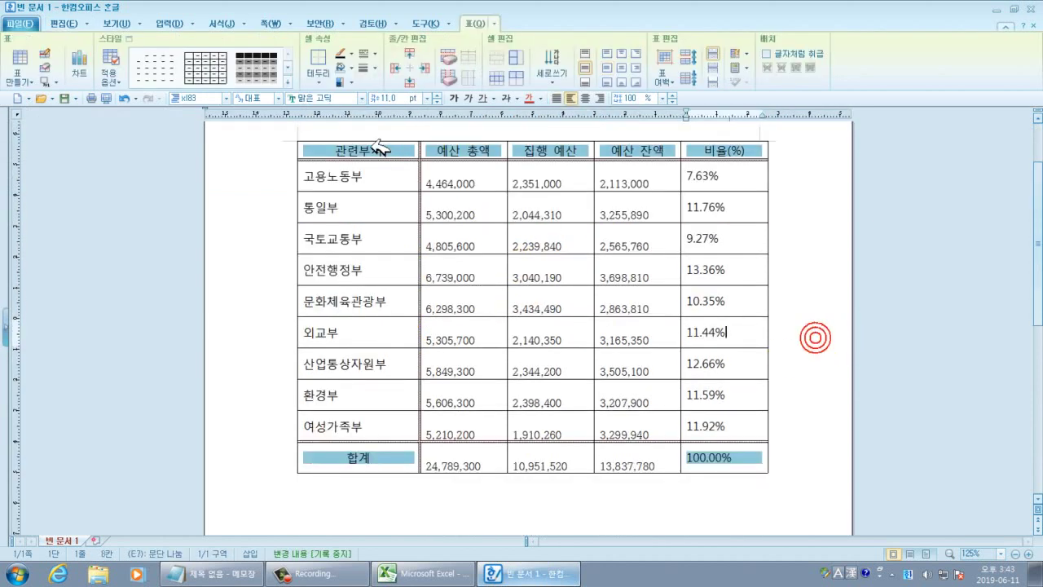
Centre the contents of every table cell, from the header row to the total.
left_click_drag(346, 150, 745, 454)
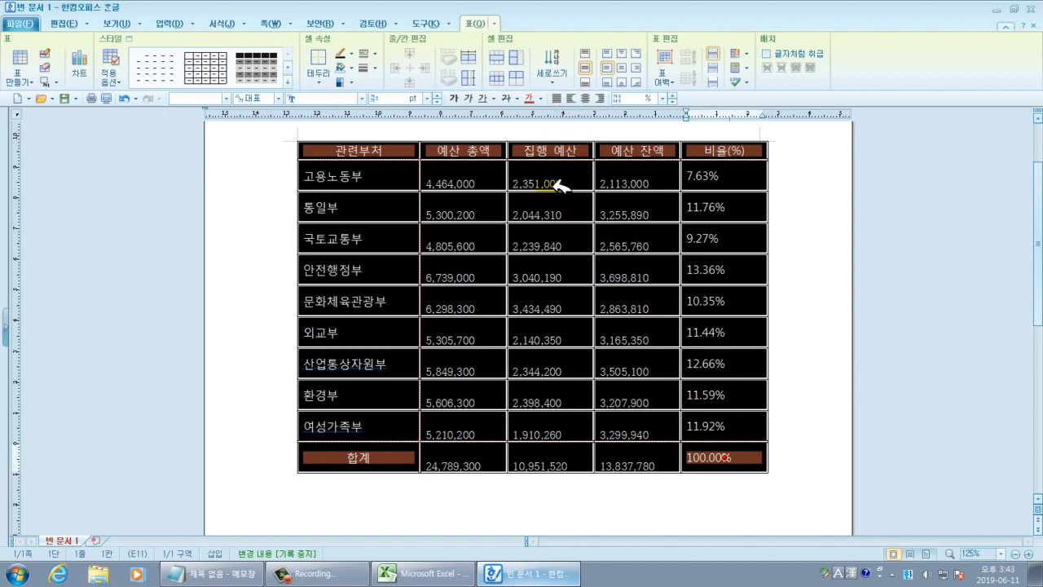
left_click(629, 65)
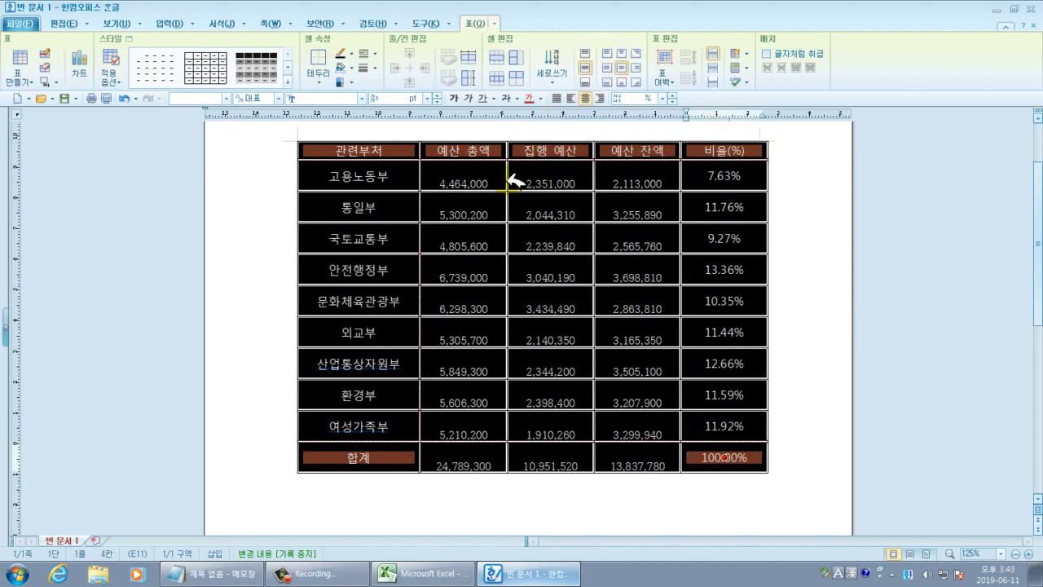
left_click(479, 168)
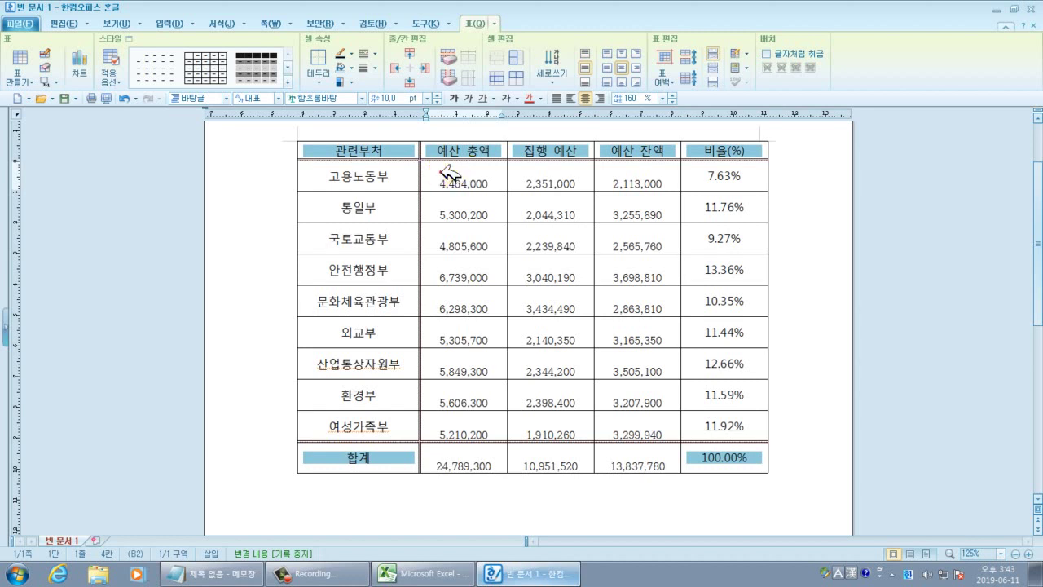
left_click(452, 213)
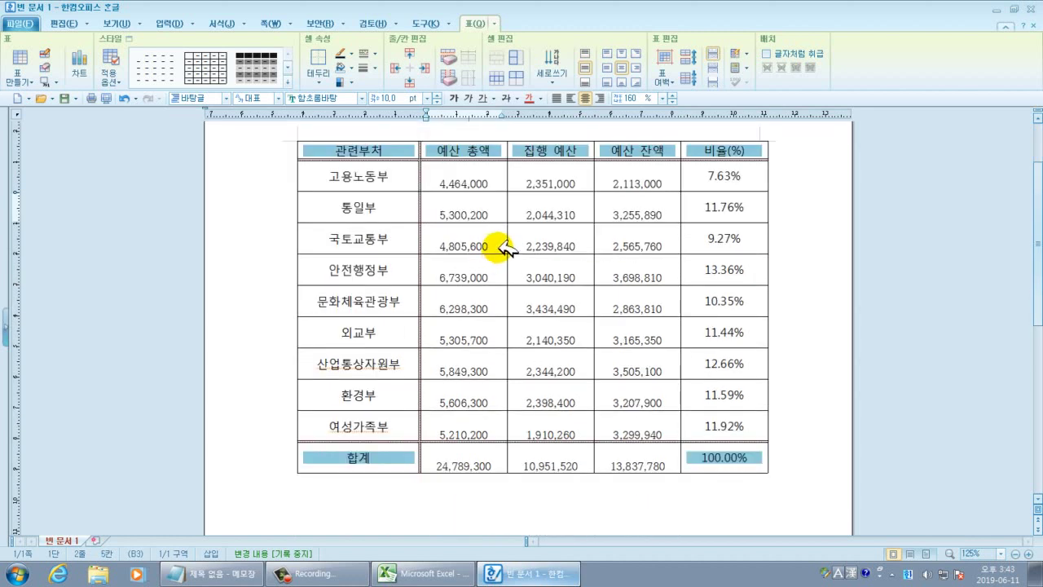
left_click(473, 167)
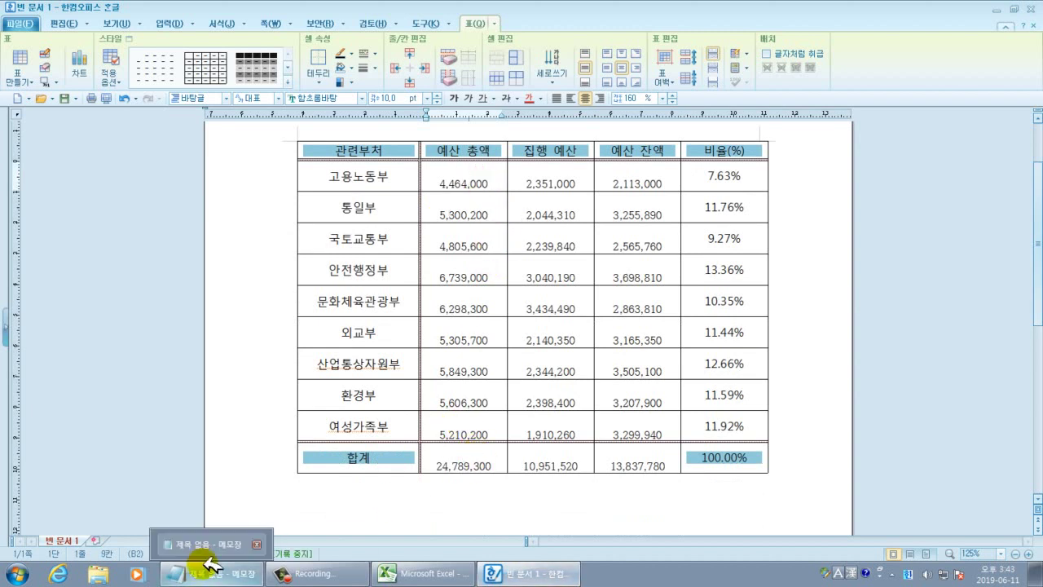
Back in Hangul, select the blank space above the numbers in the 예산 총액 to 예산 잔액 cells.
mouse_move(414, 575)
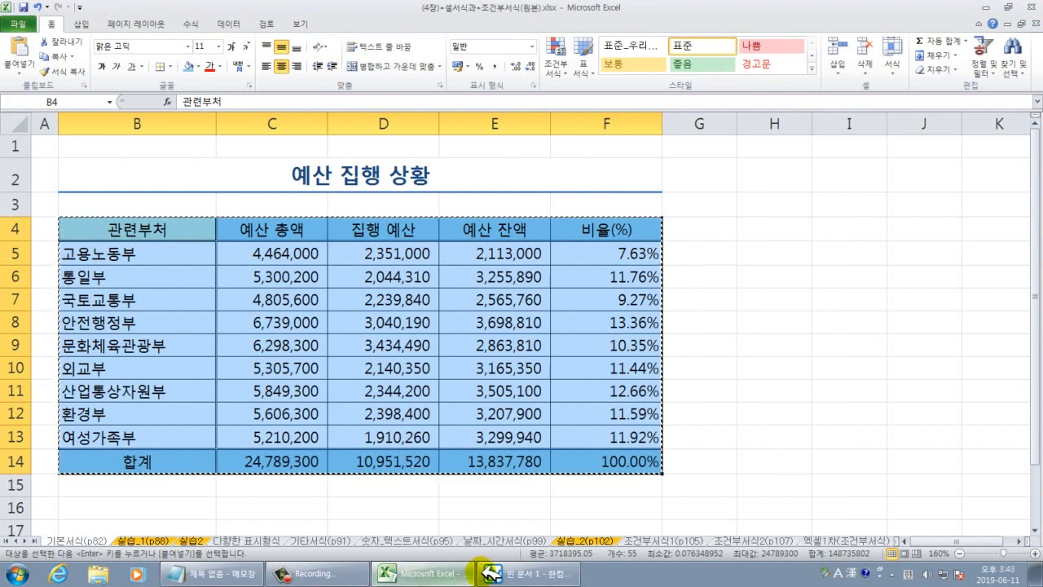
left_click(526, 573)
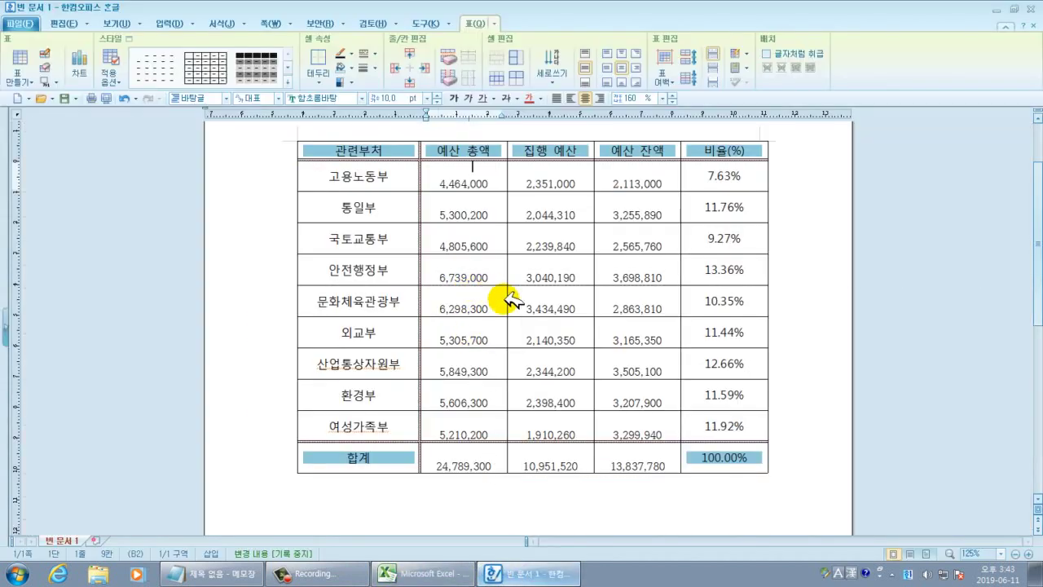
left_click_drag(435, 169, 636, 455)
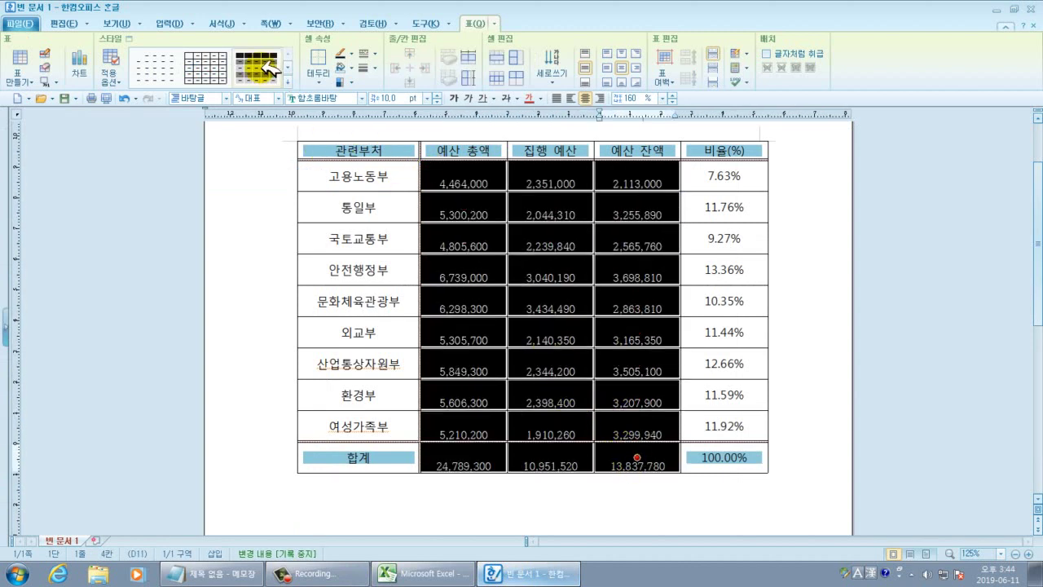
left_click(75, 22)
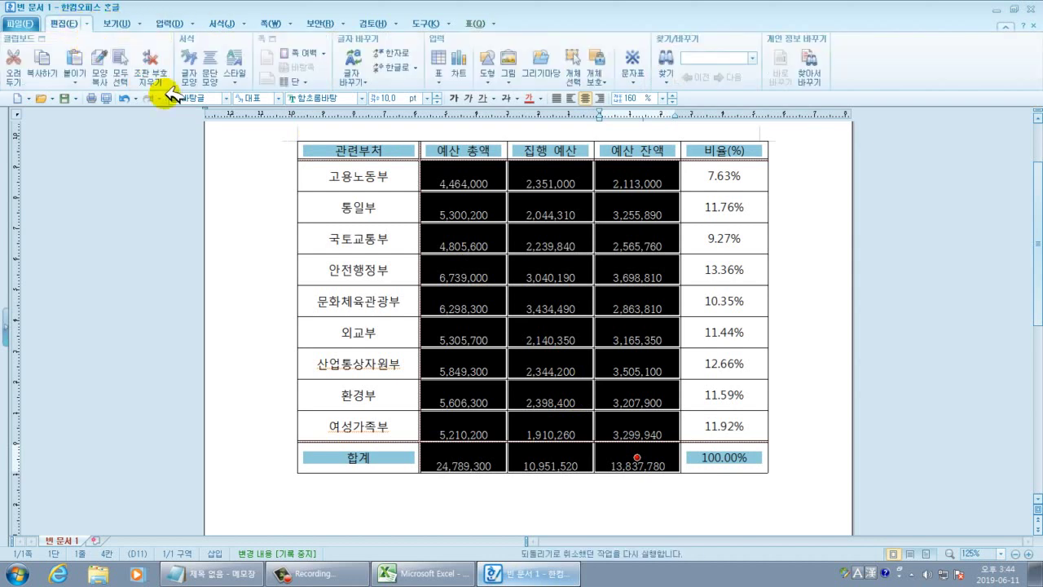
left_click(670, 76)
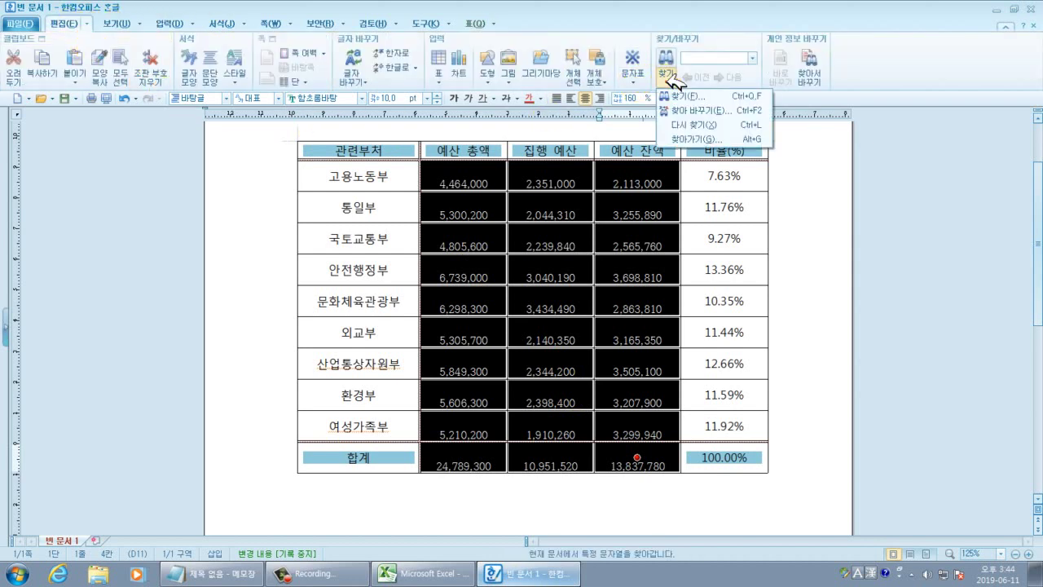
left_click(696, 110)
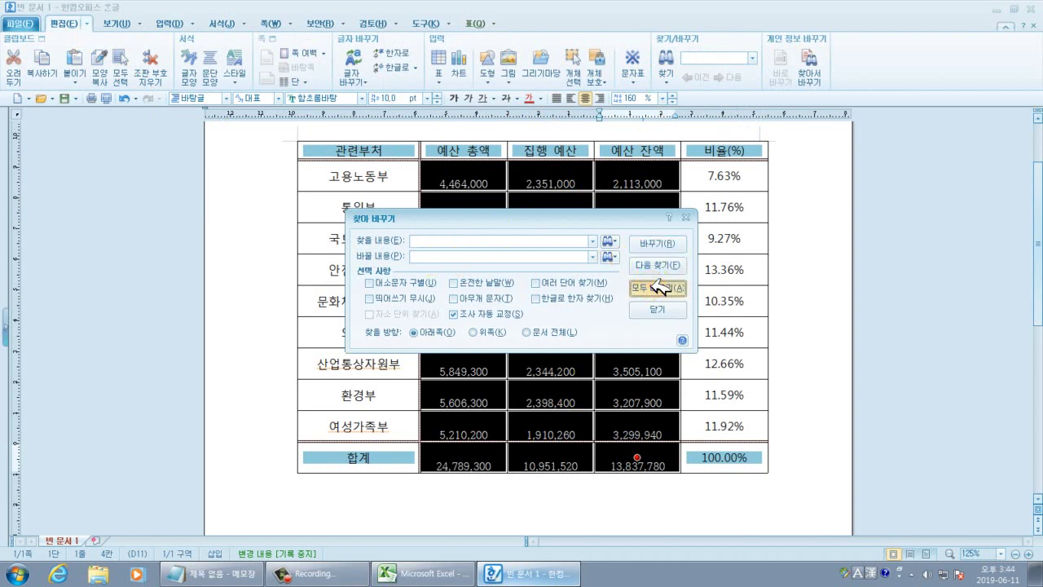
left_click(657, 287)
left_click(513, 304)
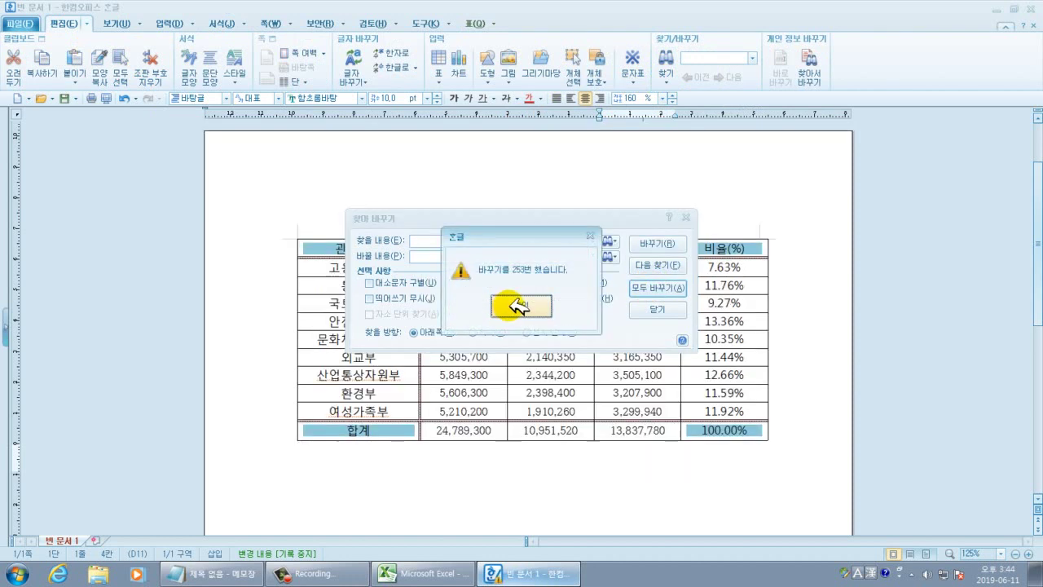
left_click(518, 306)
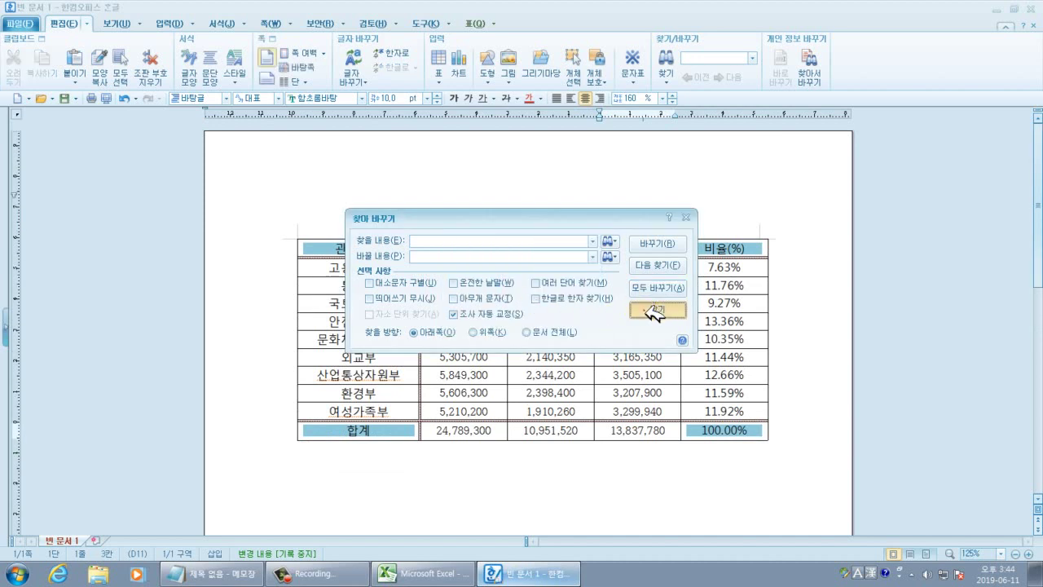
left_click(657, 308)
left_click(642, 303)
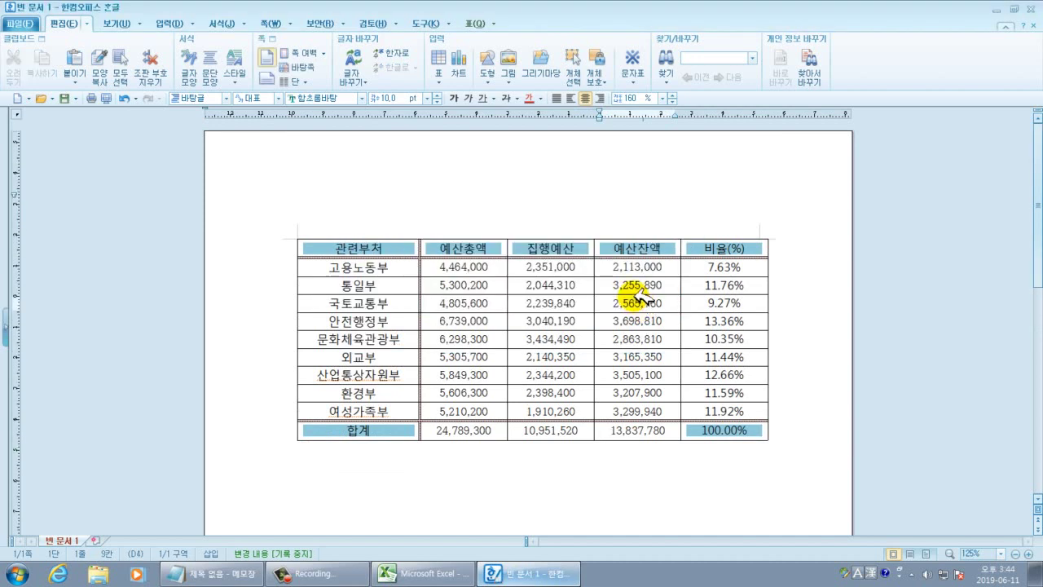
scroll(481, 324, "down", 1)
left_click(396, 378)
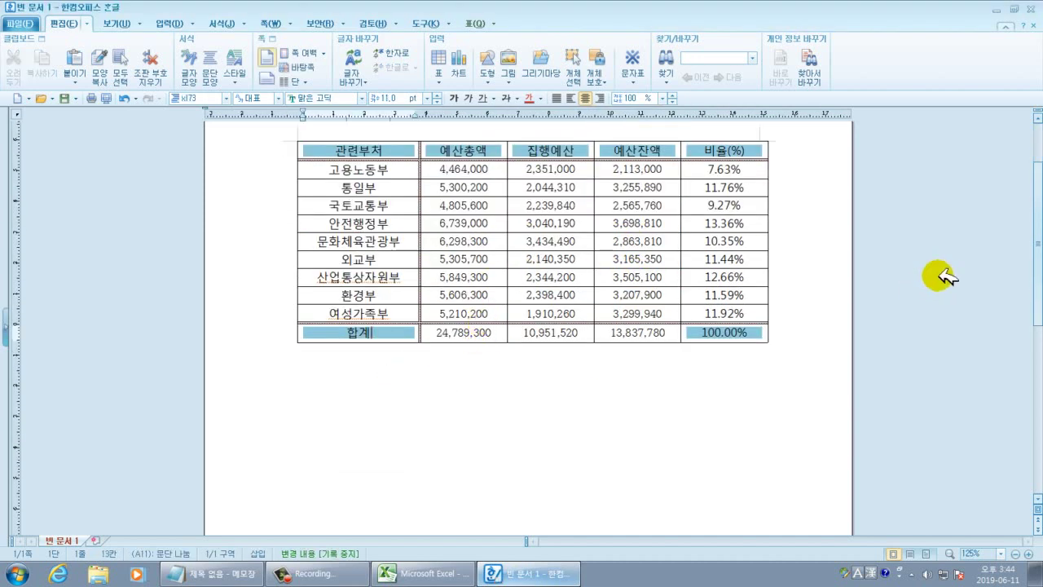
left_click(124, 98)
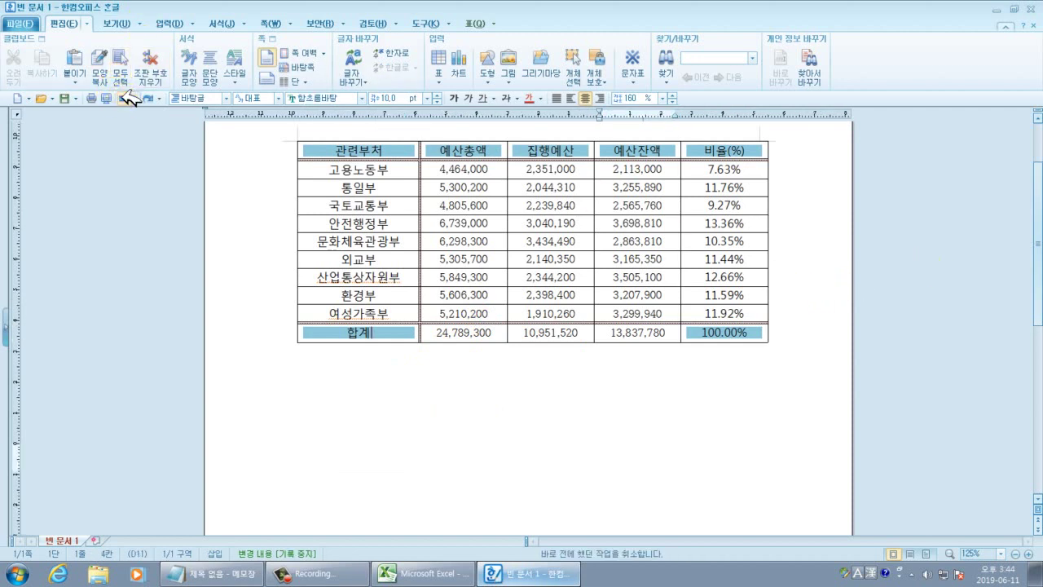
left_click(781, 244)
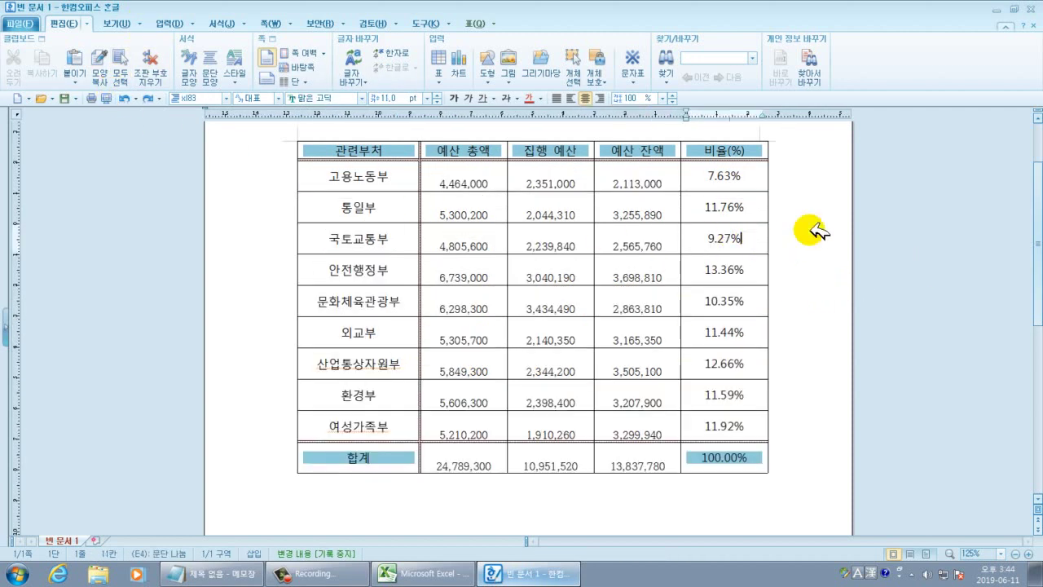
scroll(823, 224, "up", 2)
scroll(829, 219, "down", 1)
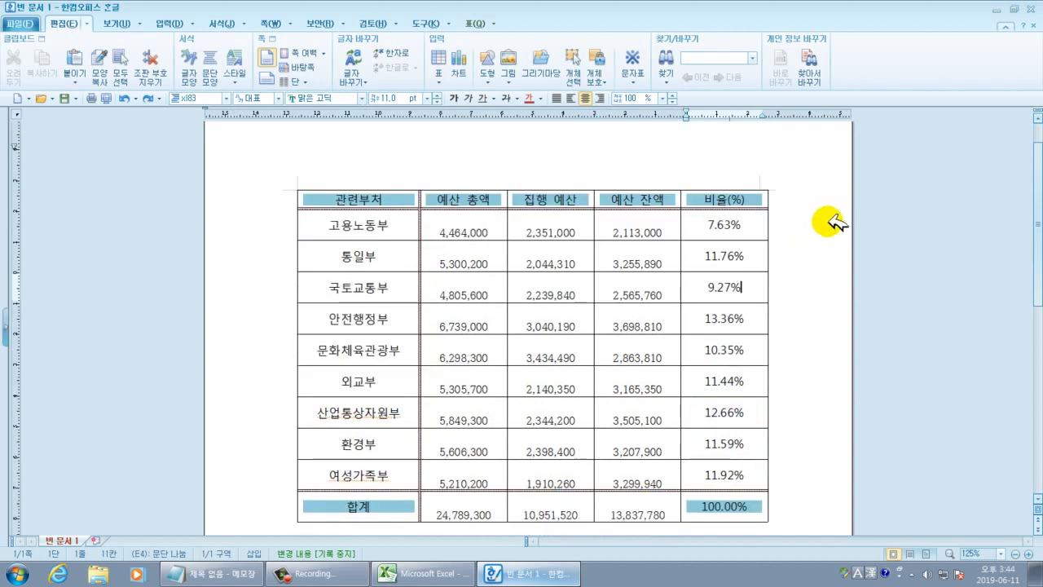
left_click(147, 97)
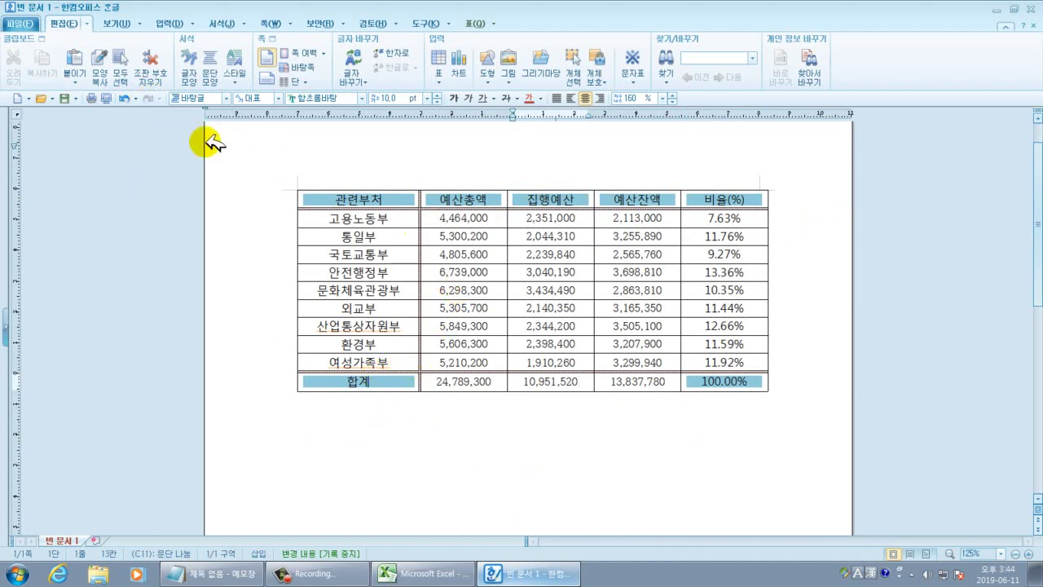
left_click(126, 98)
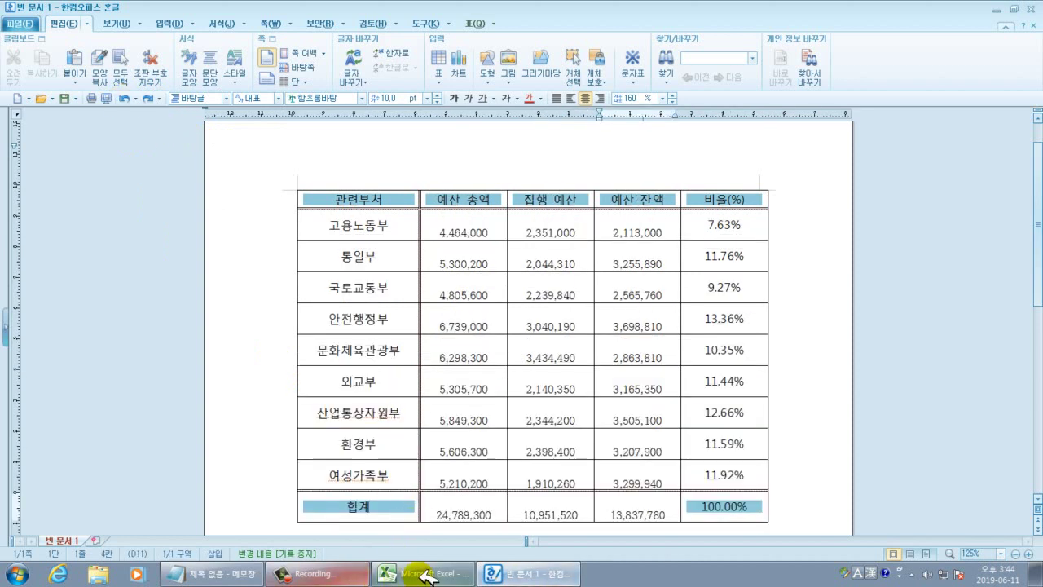
left_click(419, 574)
Copy the budget table in Excel and switch to the Hangul document.
right_click(311, 275)
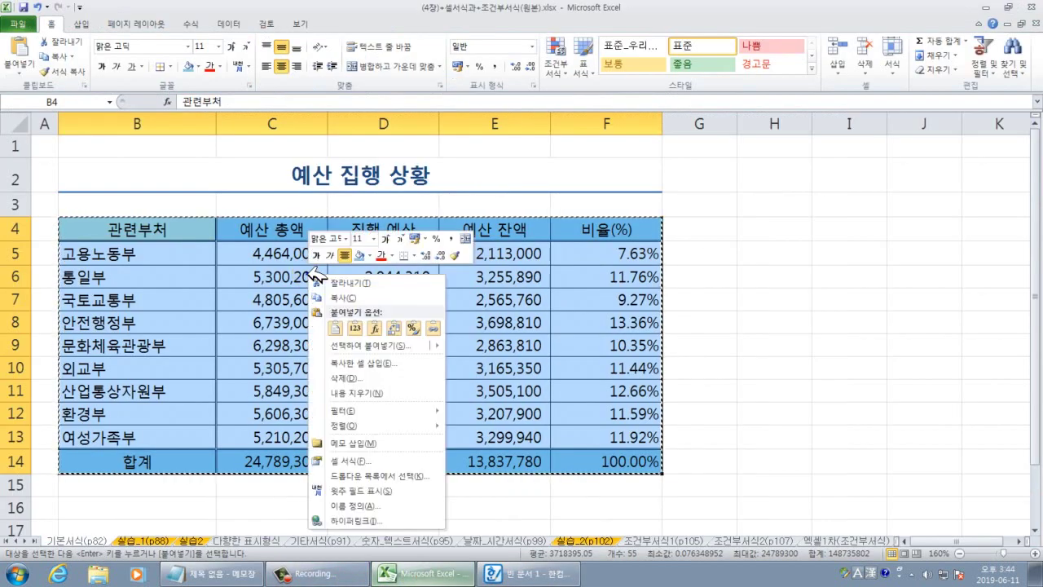
left_click(340, 299)
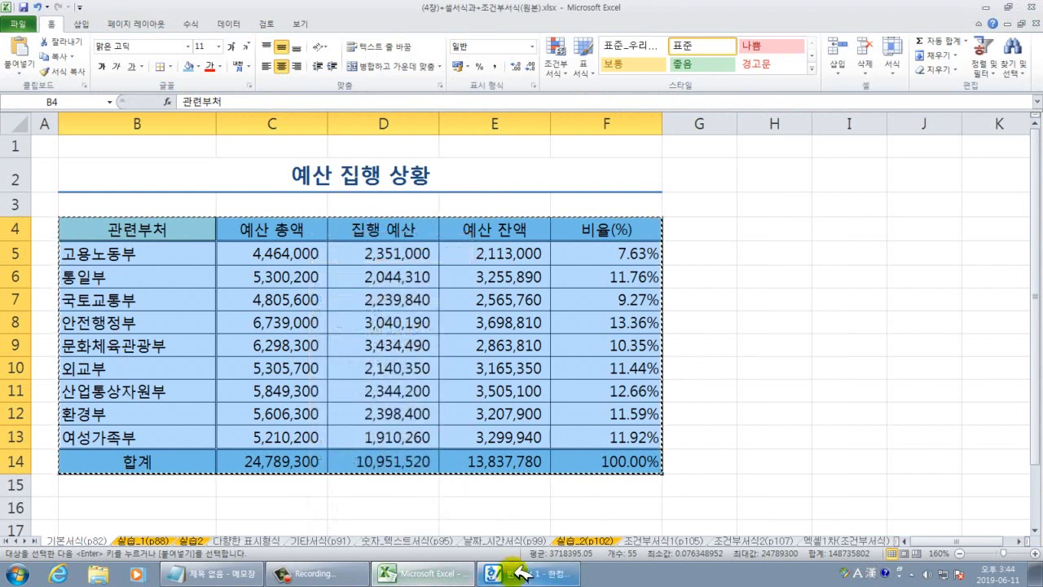
left_click(529, 573)
scroll(489, 423, "down", 3)
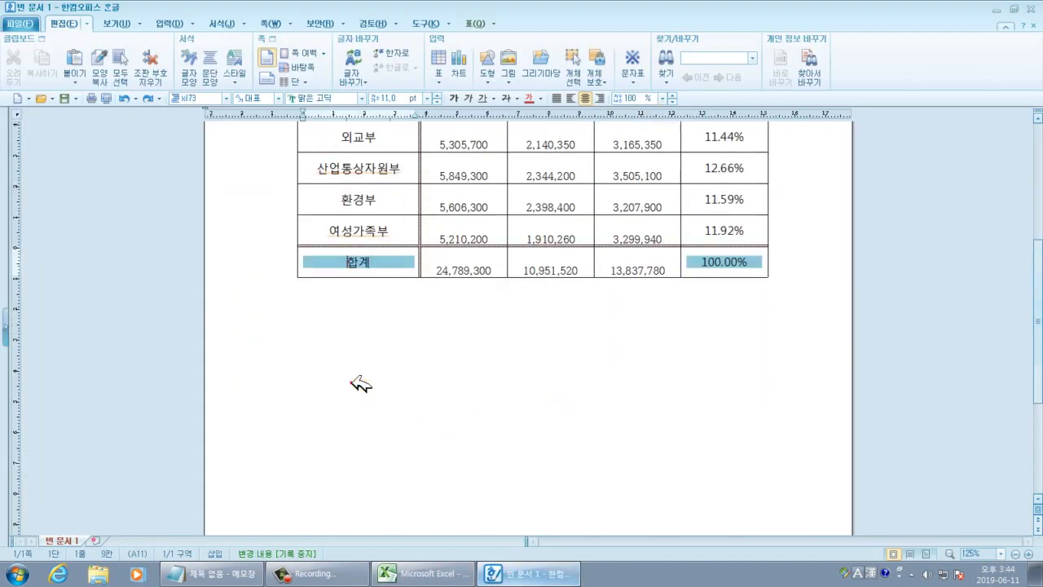
scroll(468, 277, "up", 3)
scroll(476, 285, "up", 1)
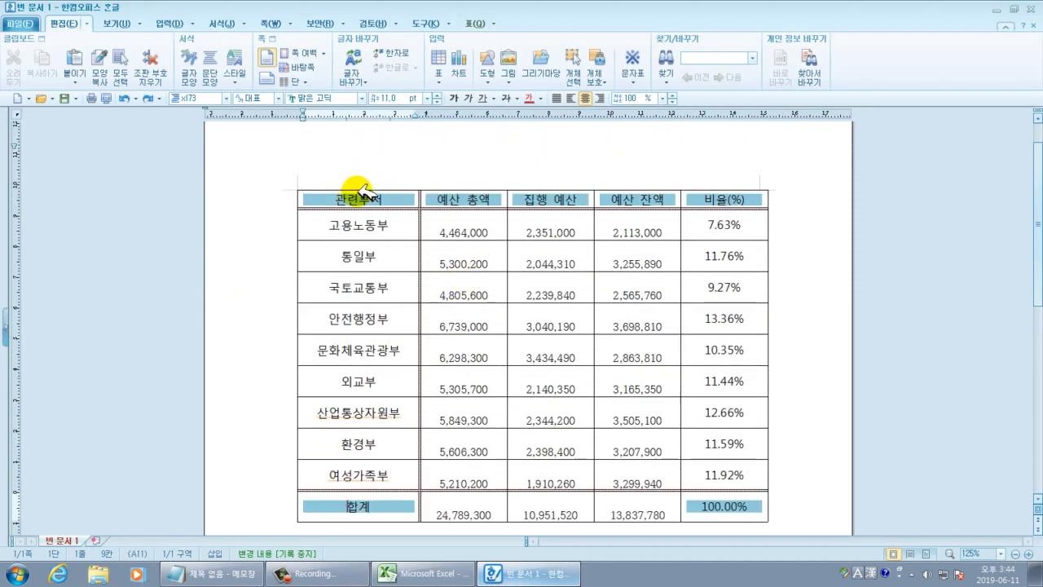
Delete the old table in Hangul and paste the newly copied one.
left_click(360, 189)
key("Delete")
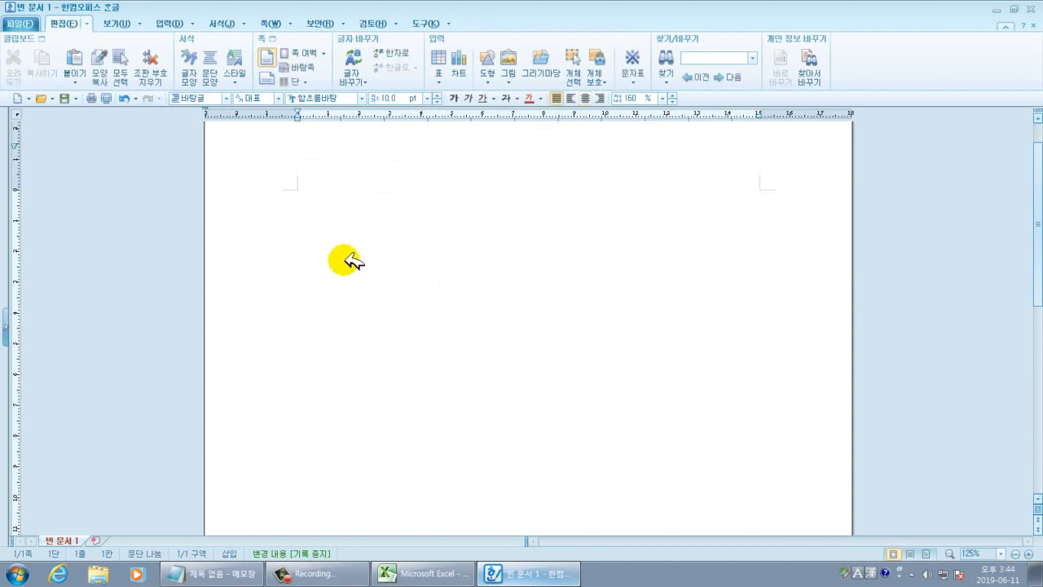
left_click(344, 260)
key("ctrl+v")
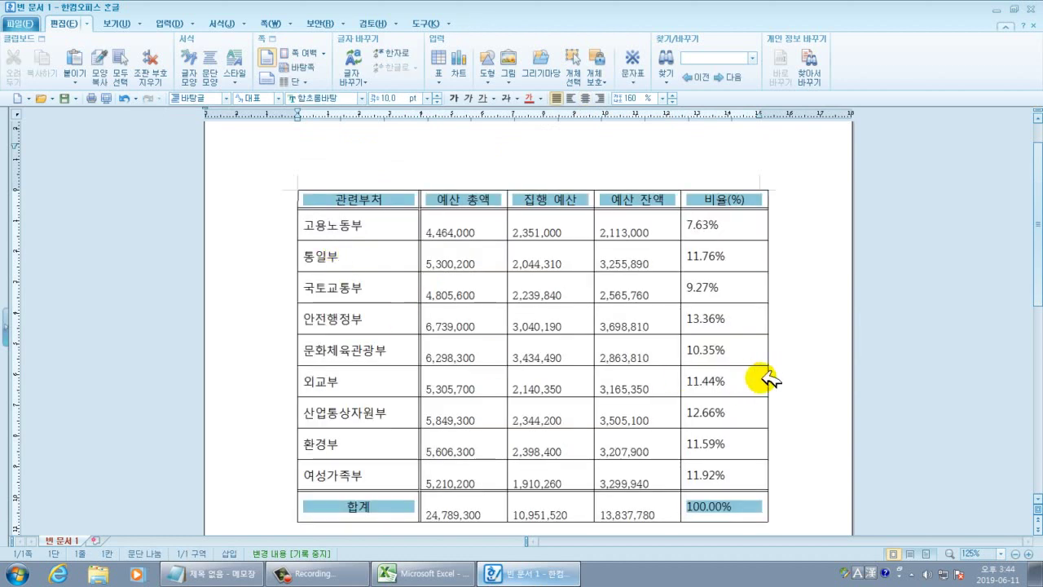
Check the number cells and select the amounts from 4,464,000 to 13,837,780.
left_click(801, 354)
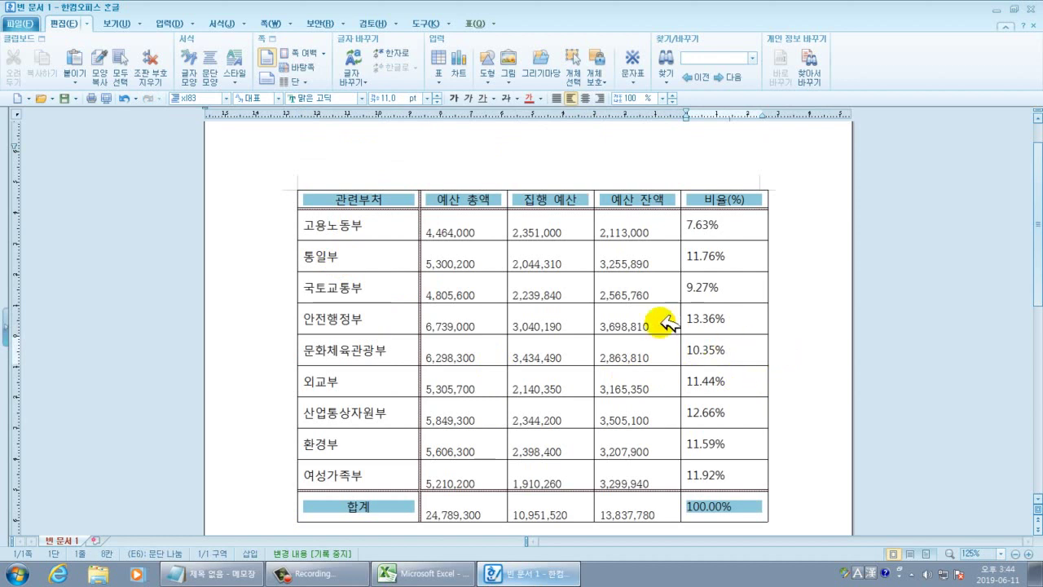
left_click(449, 220)
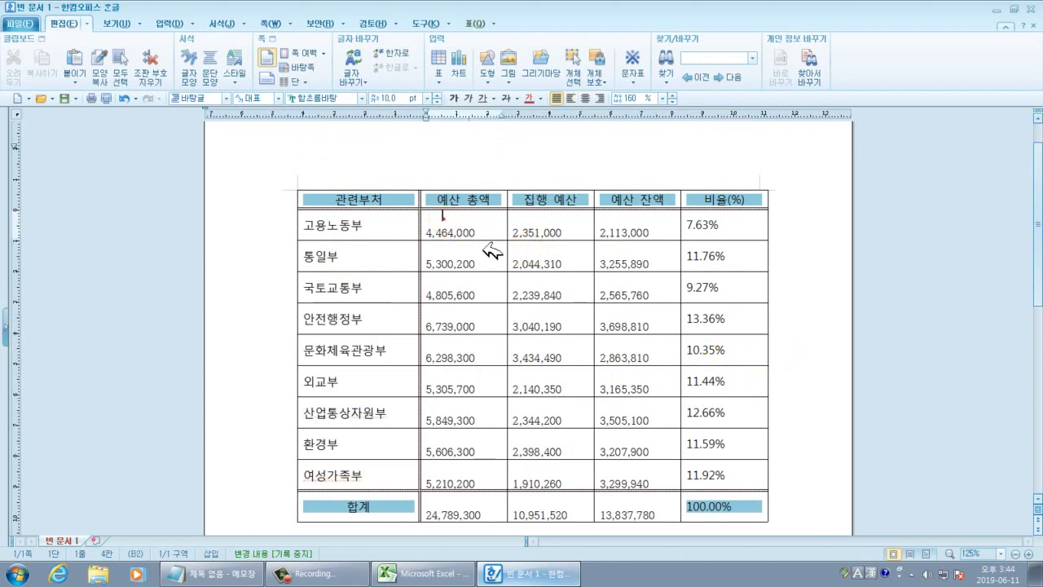
left_click(540, 226)
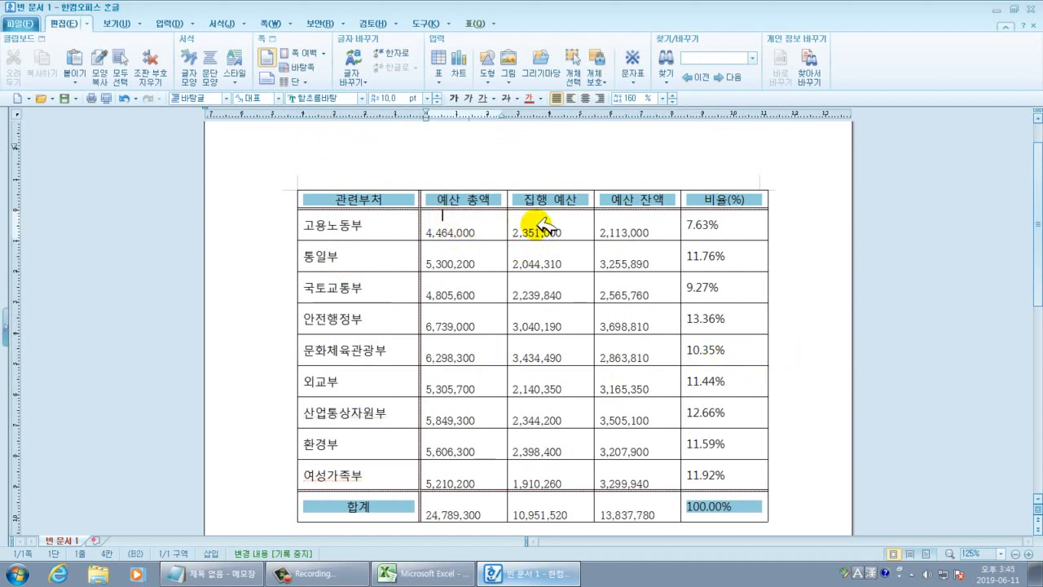
left_click(617, 219)
left_click(454, 245)
left_click(541, 261)
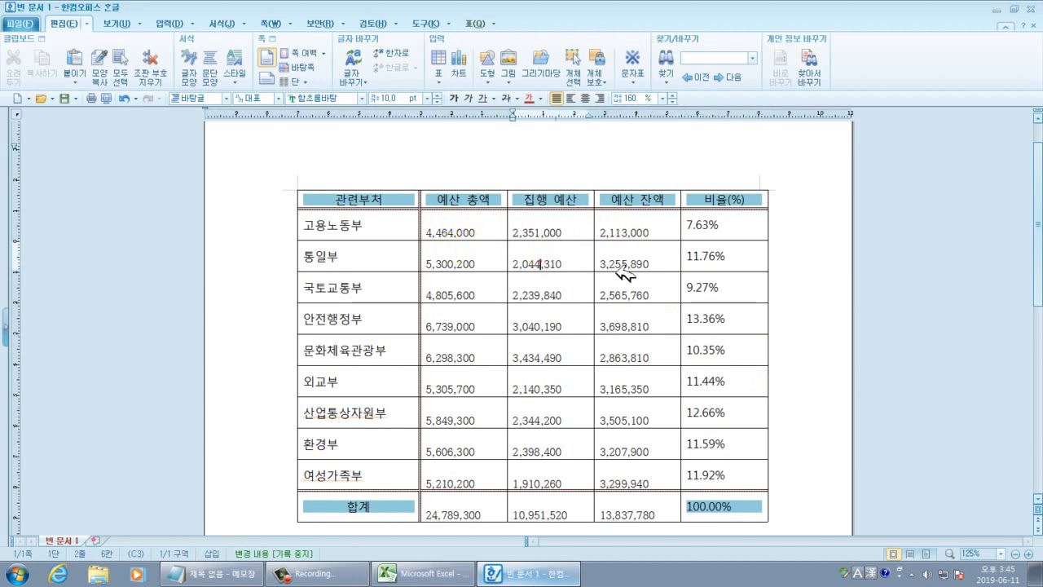
left_click(624, 274)
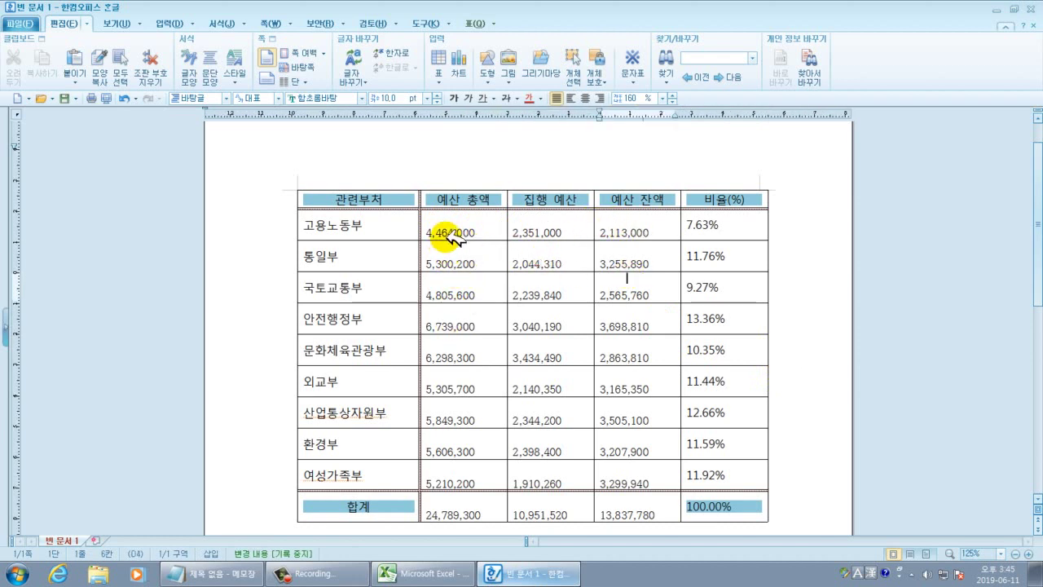
left_click_drag(442, 231, 624, 505)
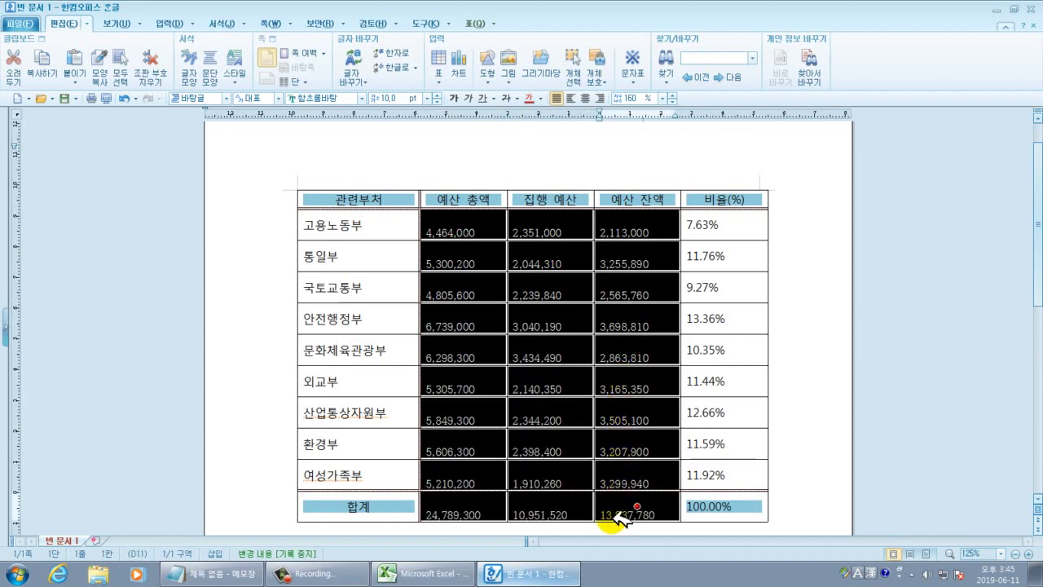
Select all budget numbers from 4,464,000 down to the 합계 row.
left_click(573, 382)
left_click(463, 224)
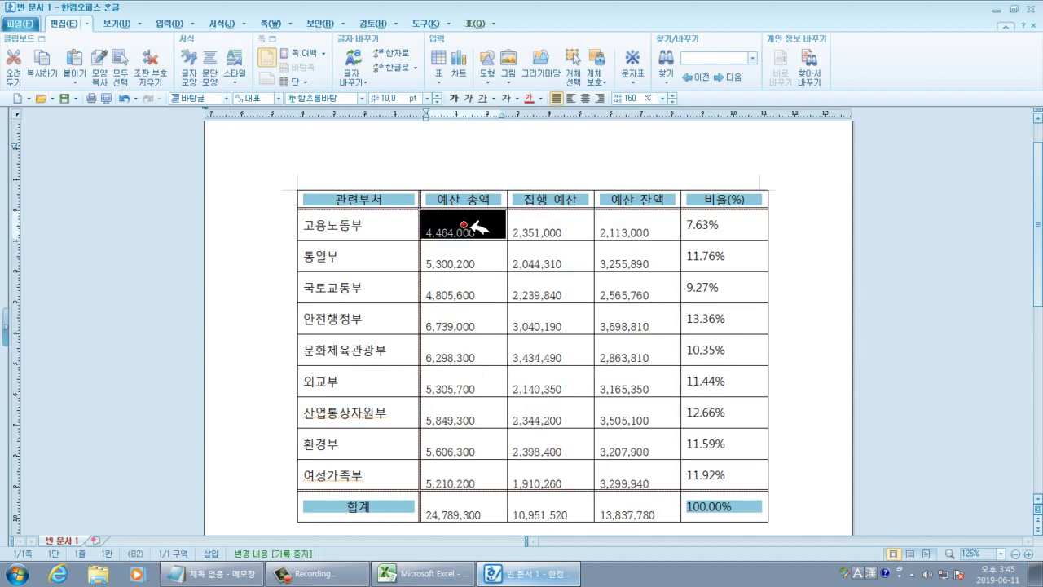
left_click_drag(469, 228, 637, 504)
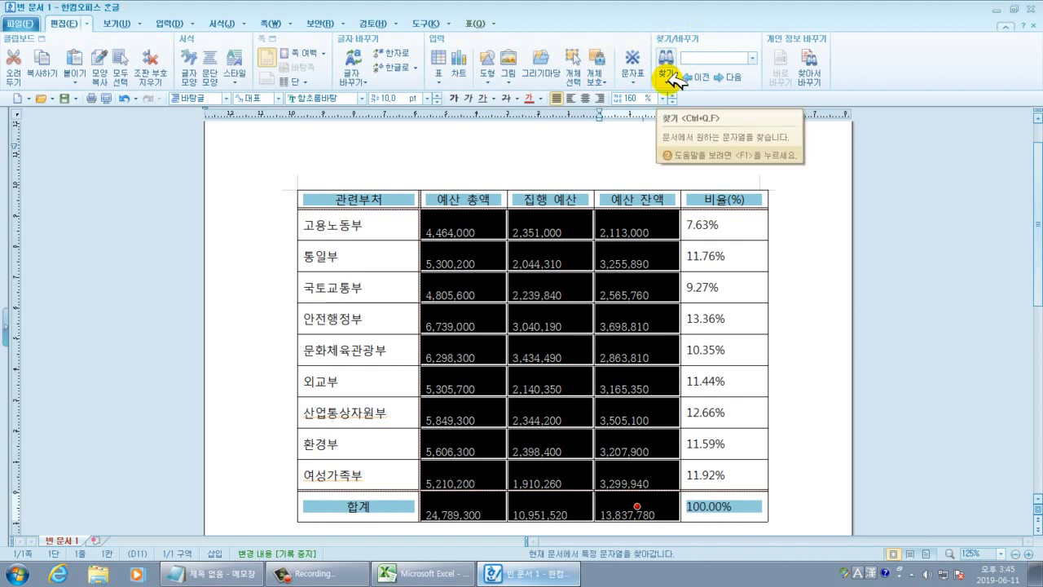
Use 찾아 바꾸기 with 모두 바꾸기 to strip the extra spacing and compact the rows.
left_click(668, 78)
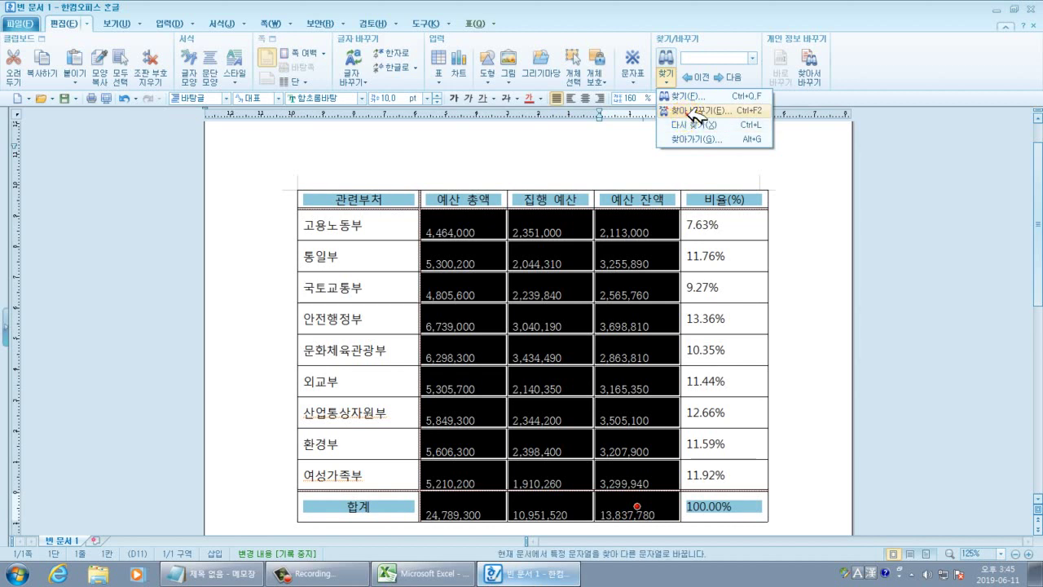
left_click(697, 111)
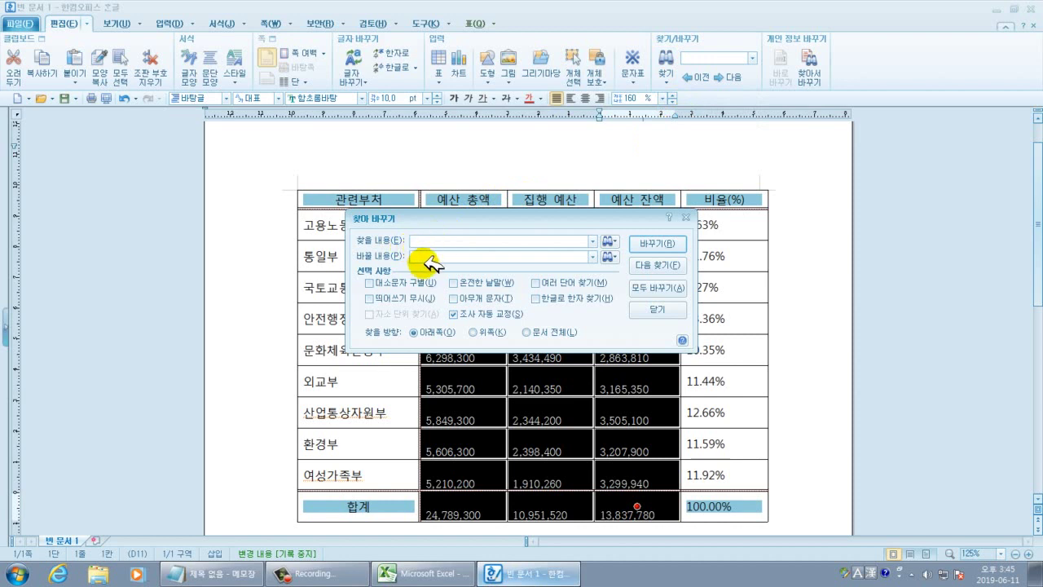
left_click(419, 256)
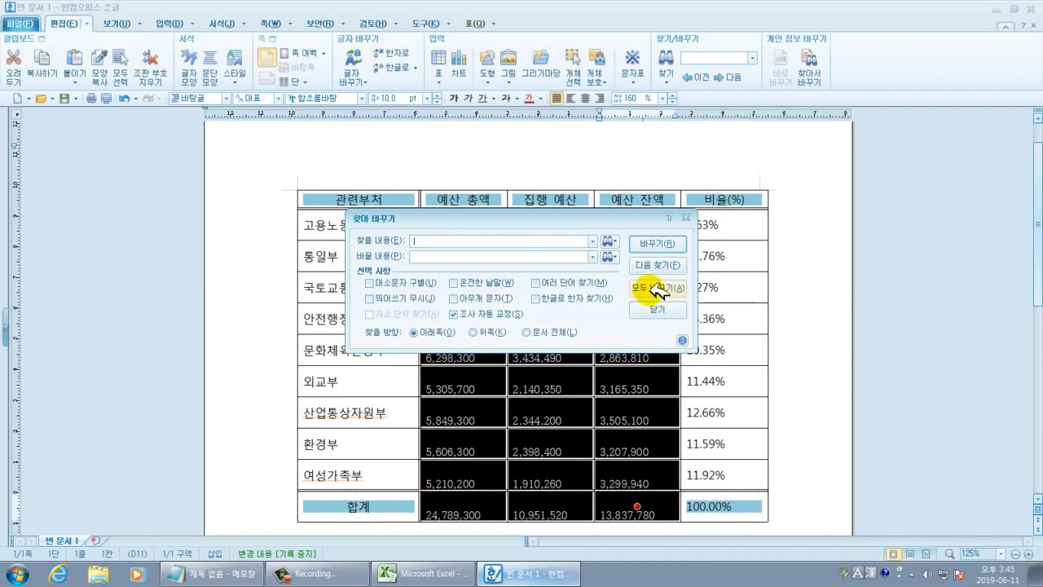
left_click(656, 287)
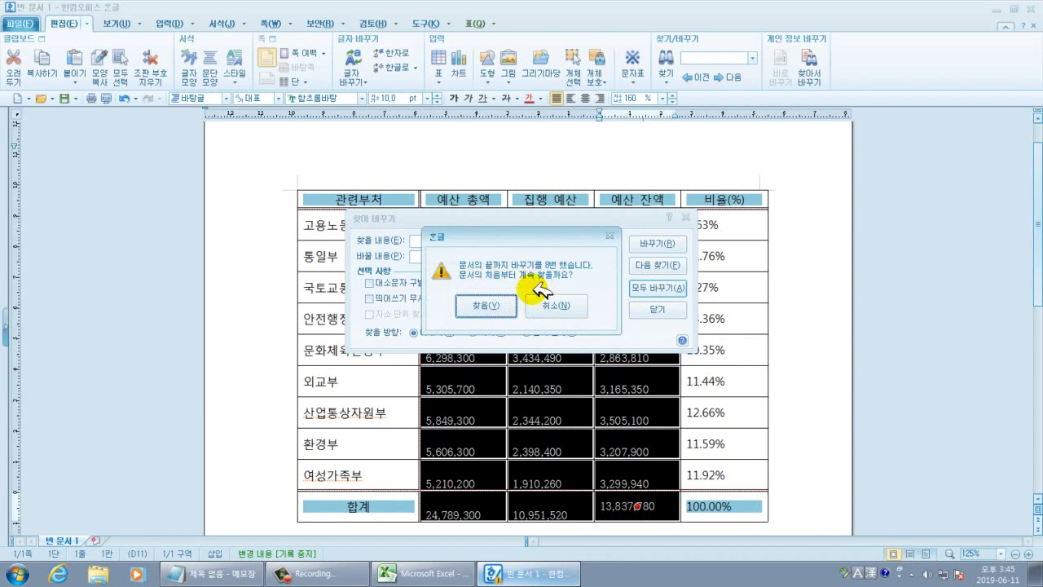
left_click(491, 303)
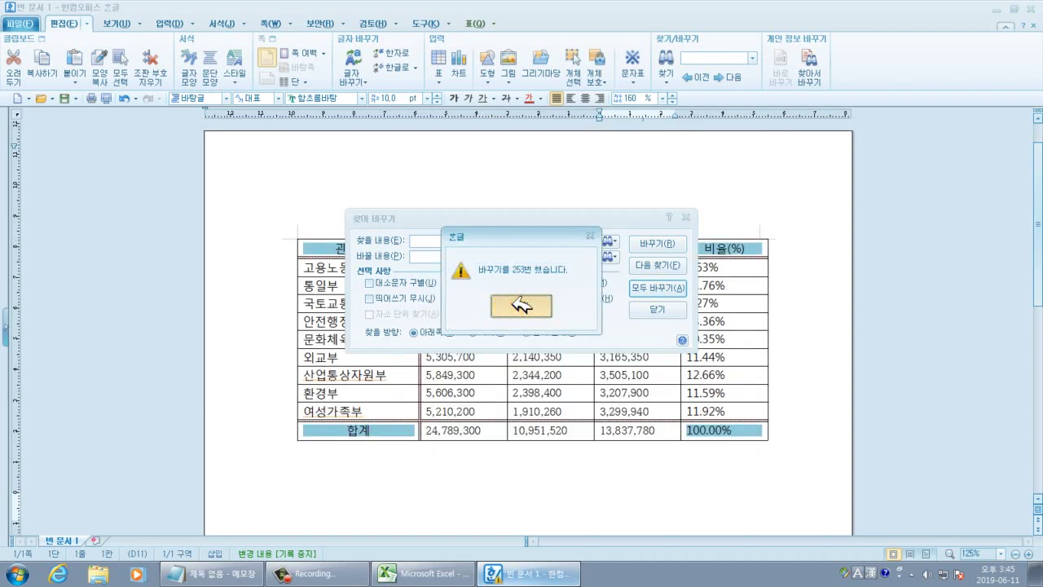
left_click(521, 305)
left_click(656, 309)
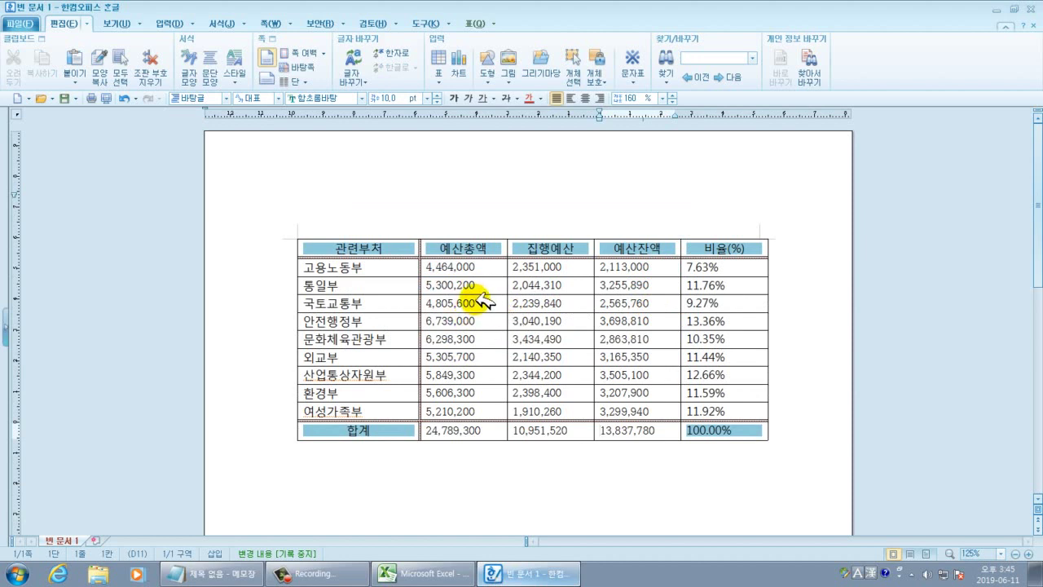
Select the department name cells 고용노동부 through 여성가족부.
left_click_drag(345, 270, 358, 417)
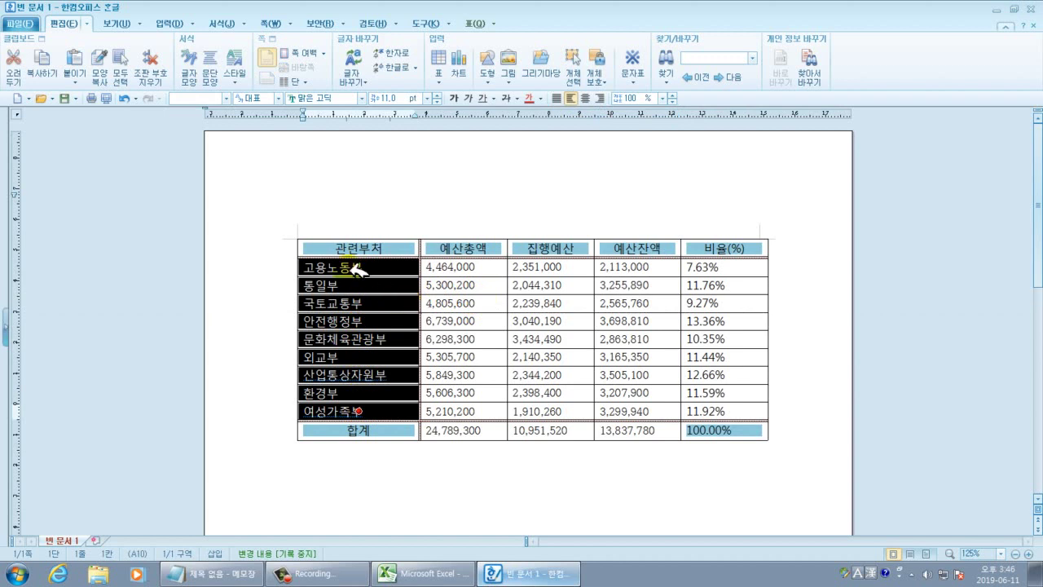
left_click(479, 223)
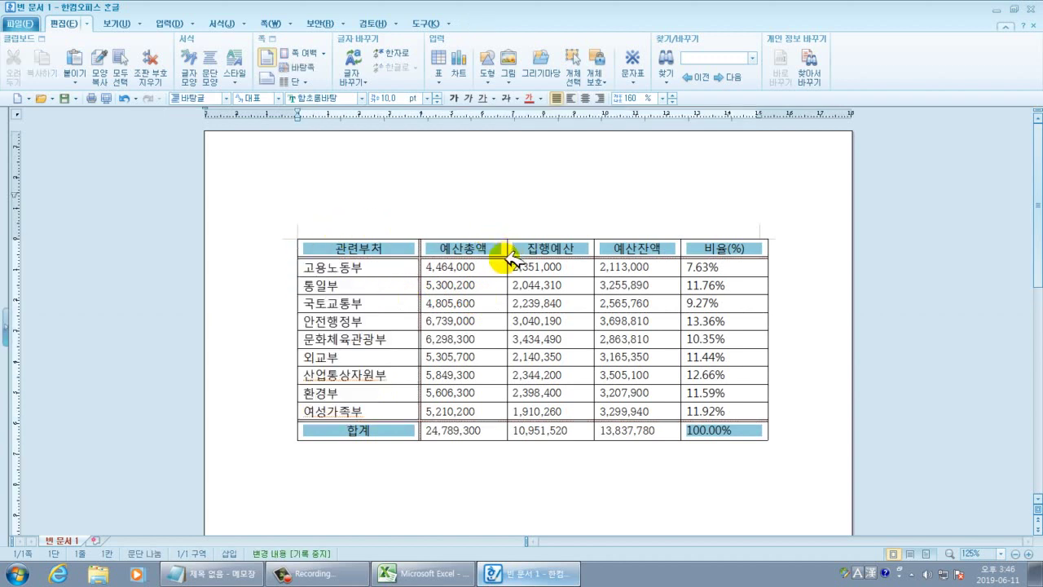
left_click(477, 430)
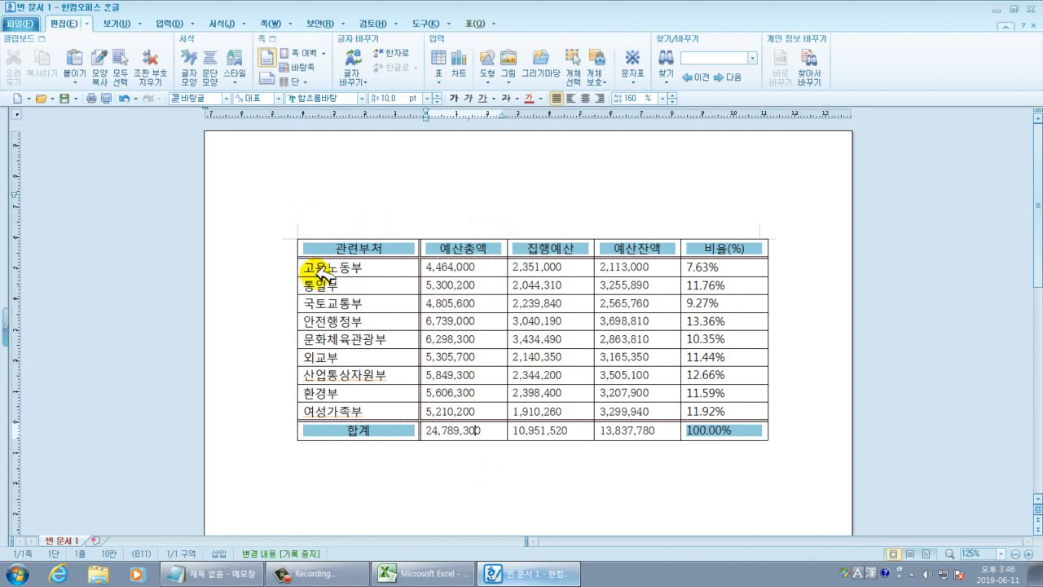
left_click(314, 285)
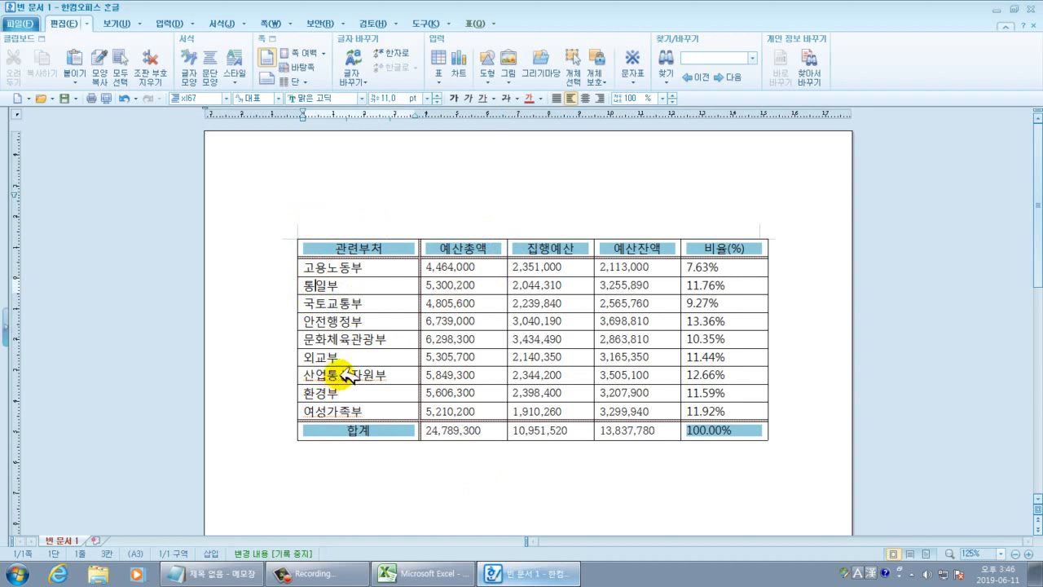
left_click_drag(348, 269, 366, 411)
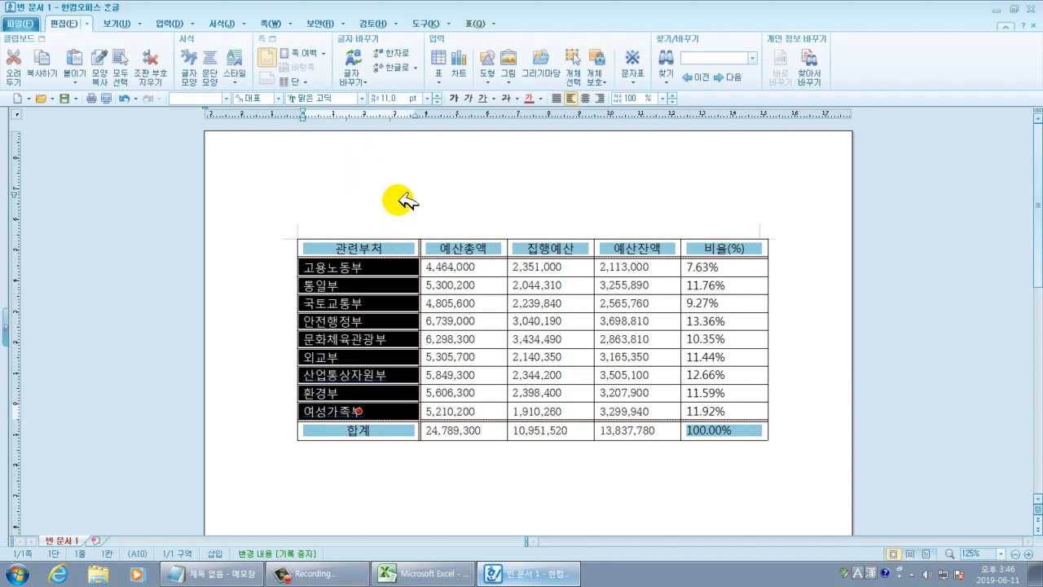
left_click(220, 24)
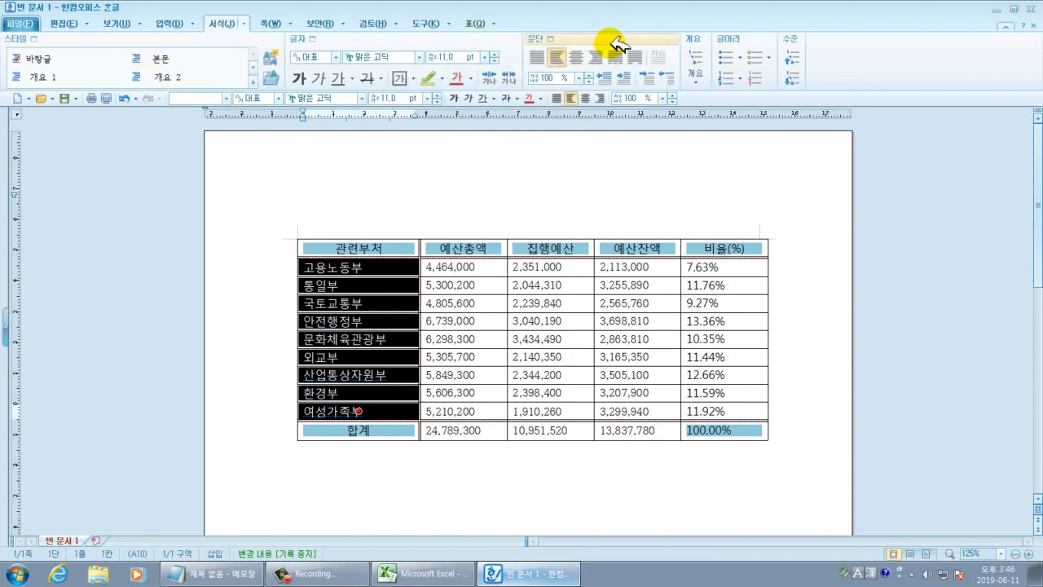
Apply 배분 정렬 distributed alignment to the selected names in 문단 모양.
right_click(399, 269)
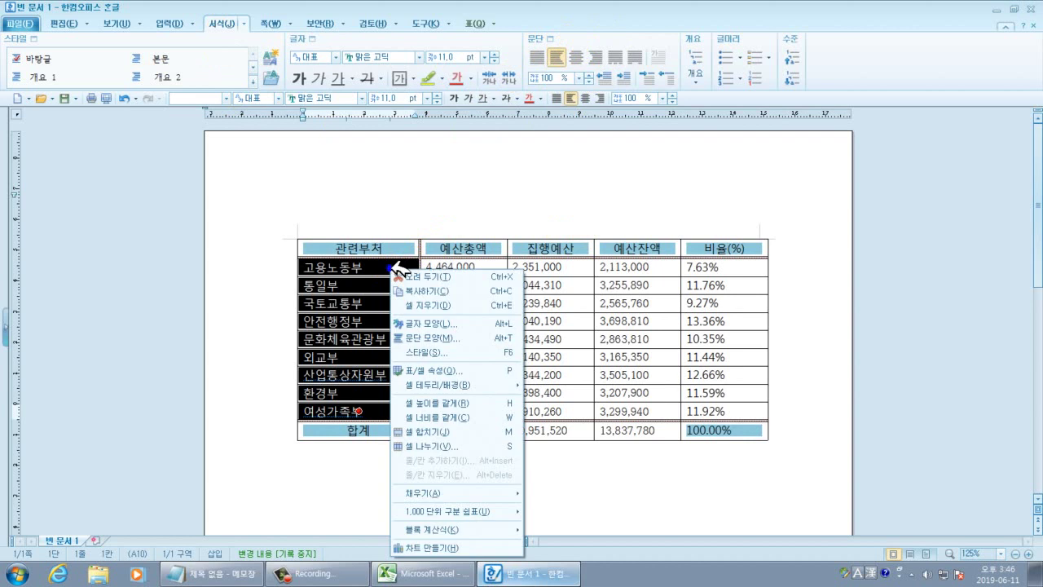
left_click(440, 337)
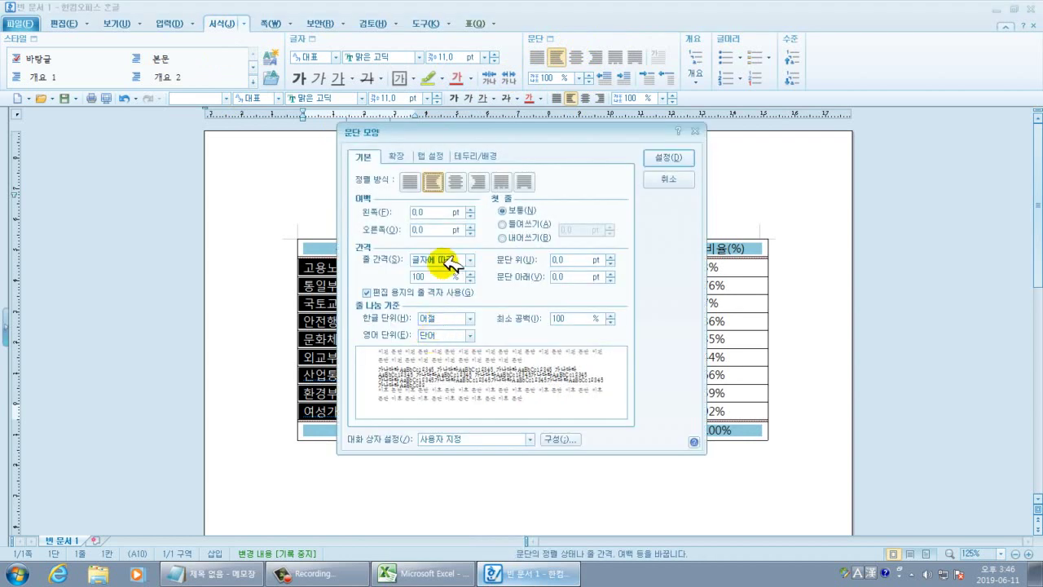
left_click_drag(461, 131, 604, 151)
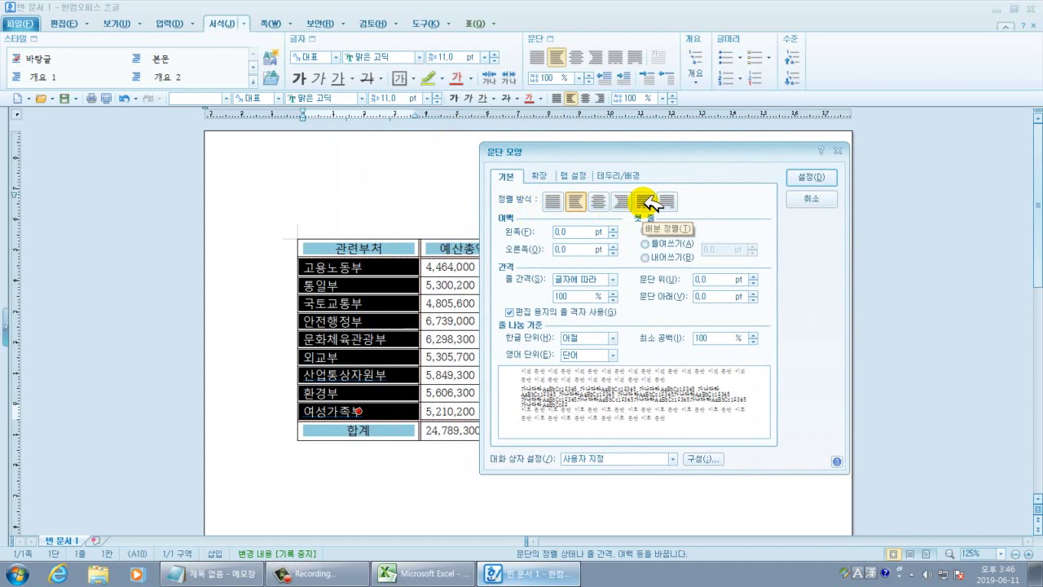
left_click(647, 202)
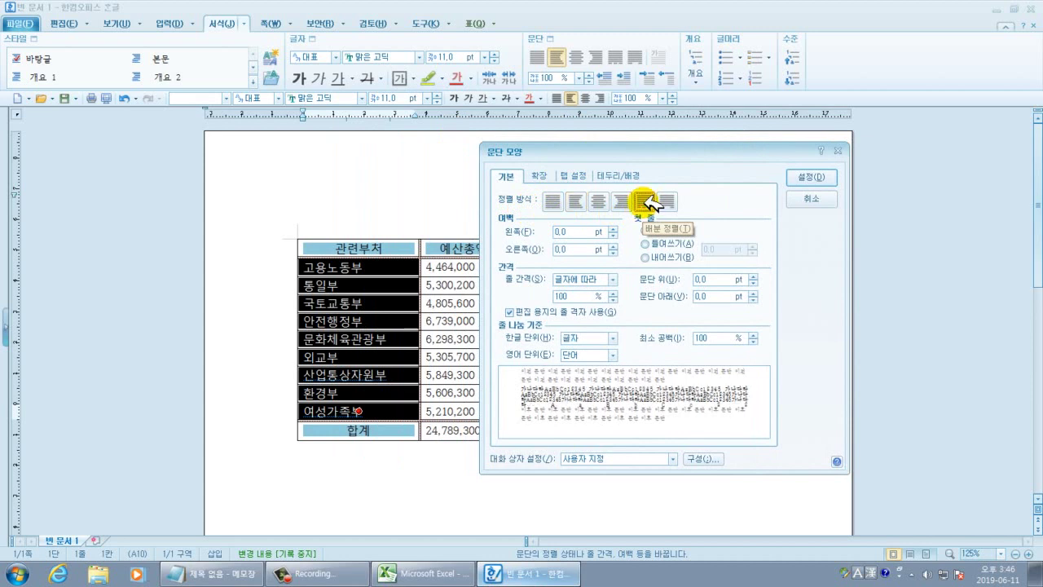
left_click(811, 178)
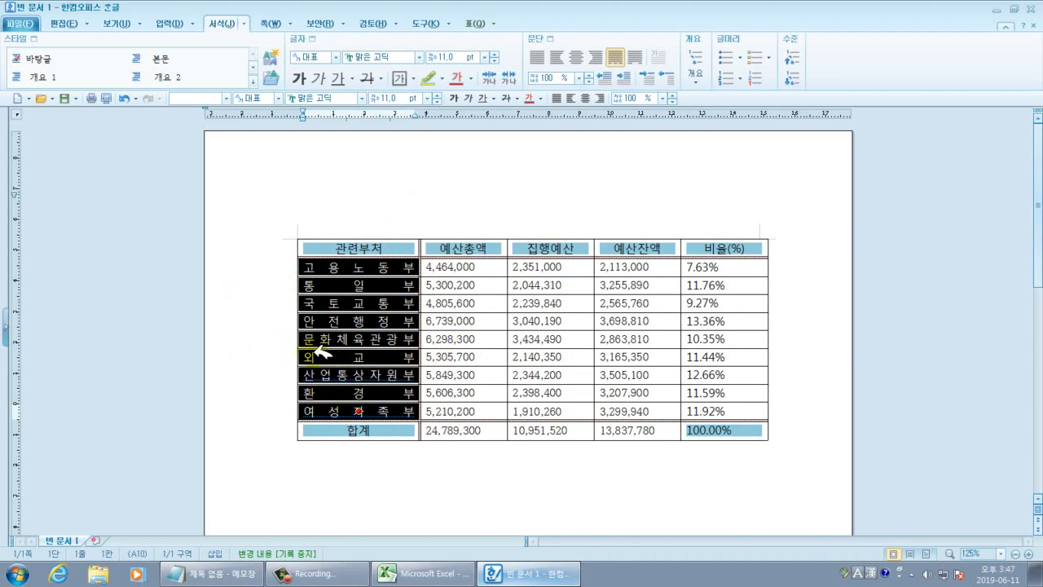
In 문단 모양, set the department names' 왼쪽 and 오른쪽 margins to 10 pt.
right_click(376, 265)
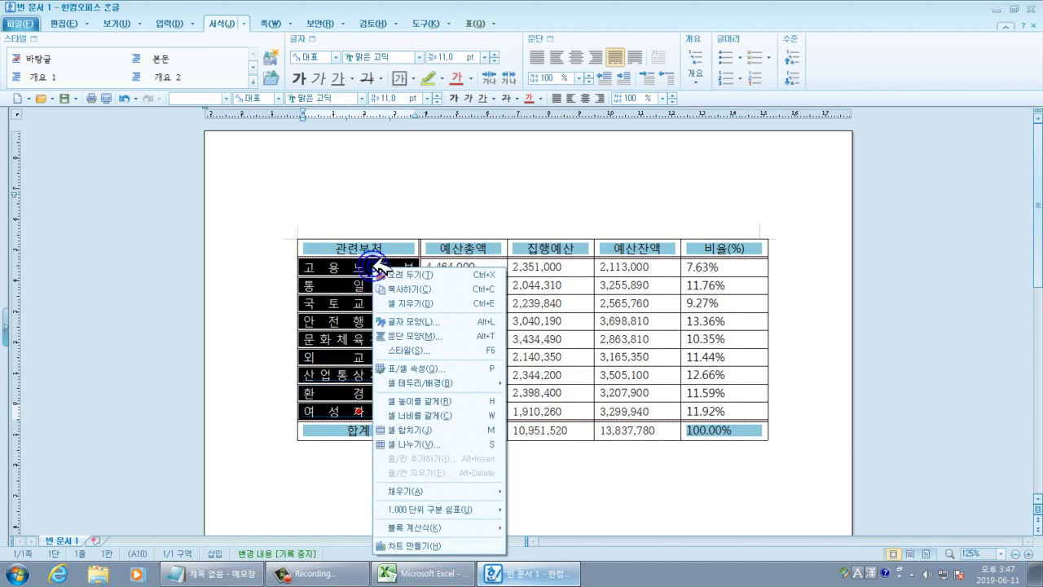
left_click(417, 337)
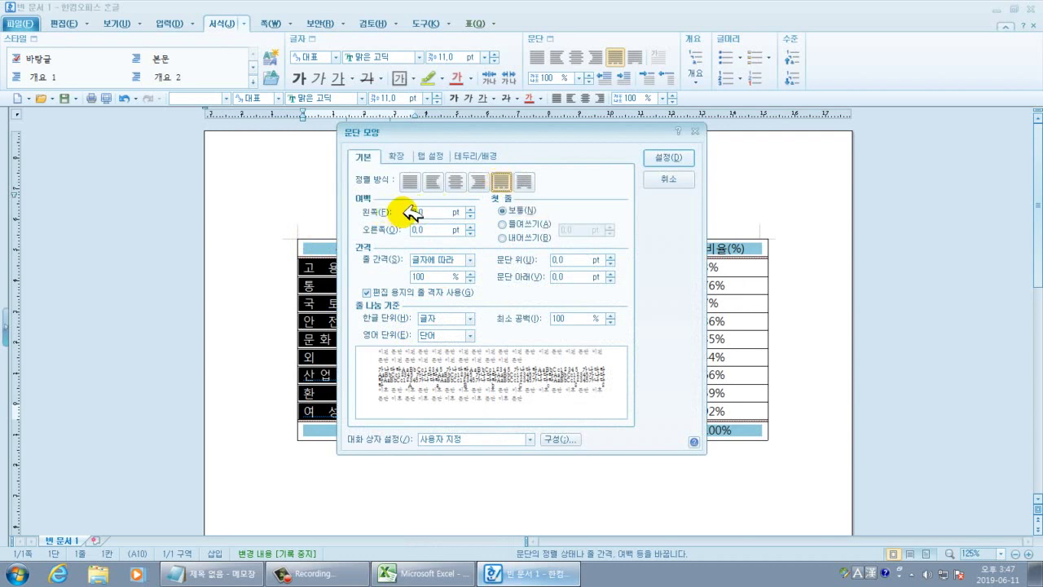
left_click(430, 211)
type("10")
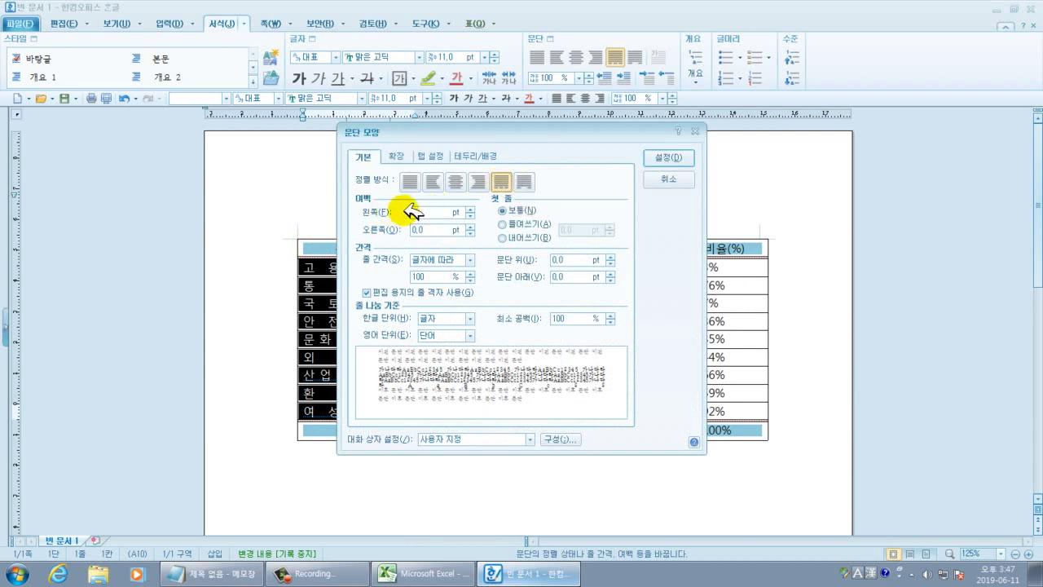
left_click_drag(426, 227, 405, 225)
type("10")
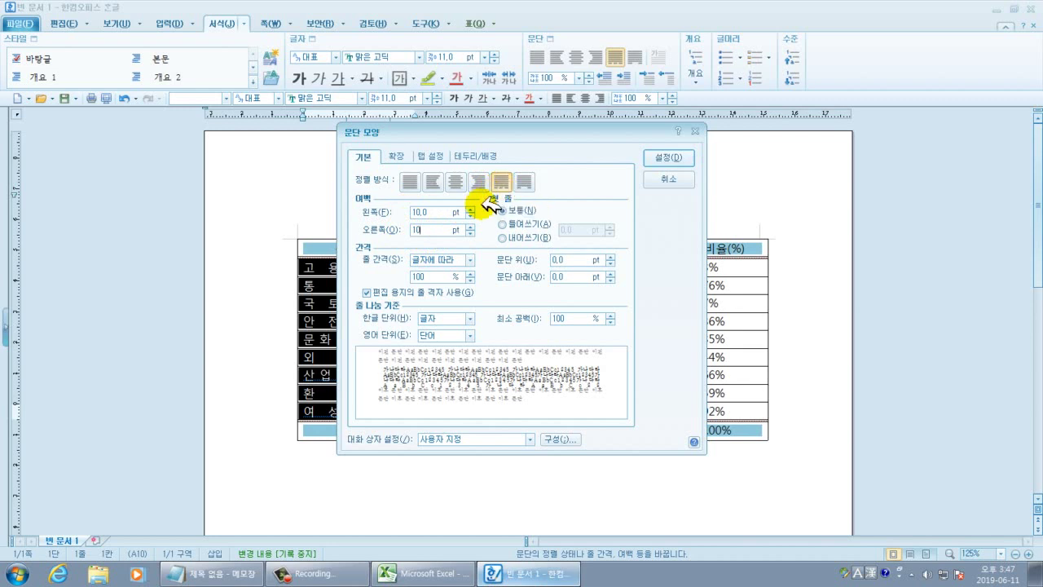
left_click(668, 157)
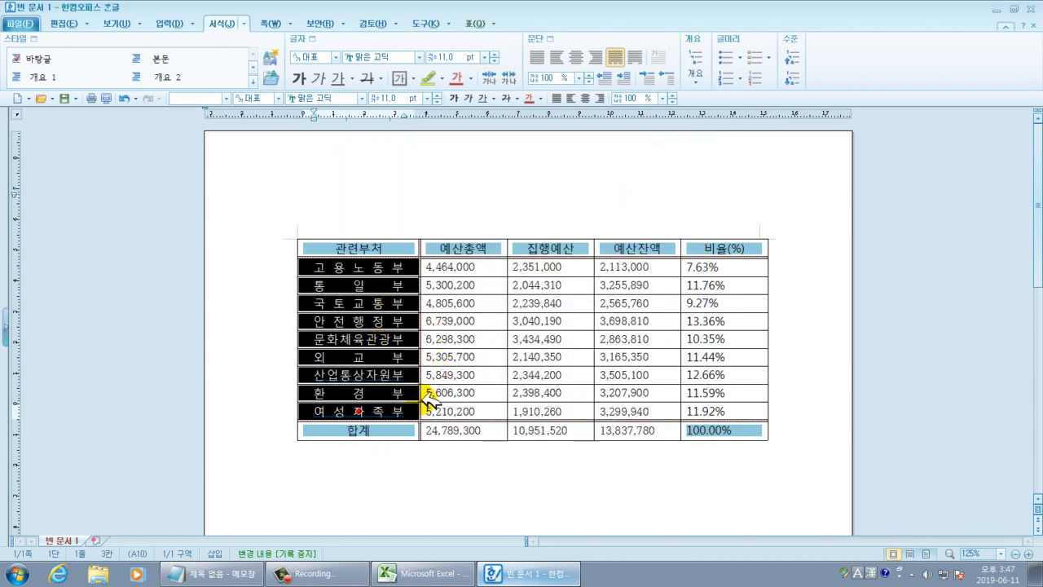
left_click(416, 288)
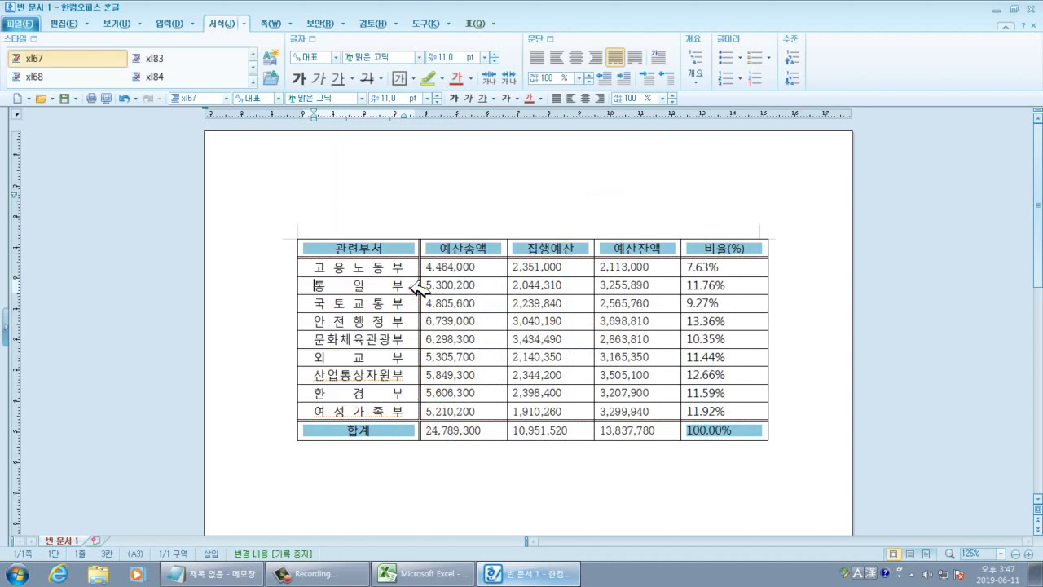
Append 처 to the 통일부 cell so it reads 통일부처.
left_click(410, 286)
left_click(407, 285)
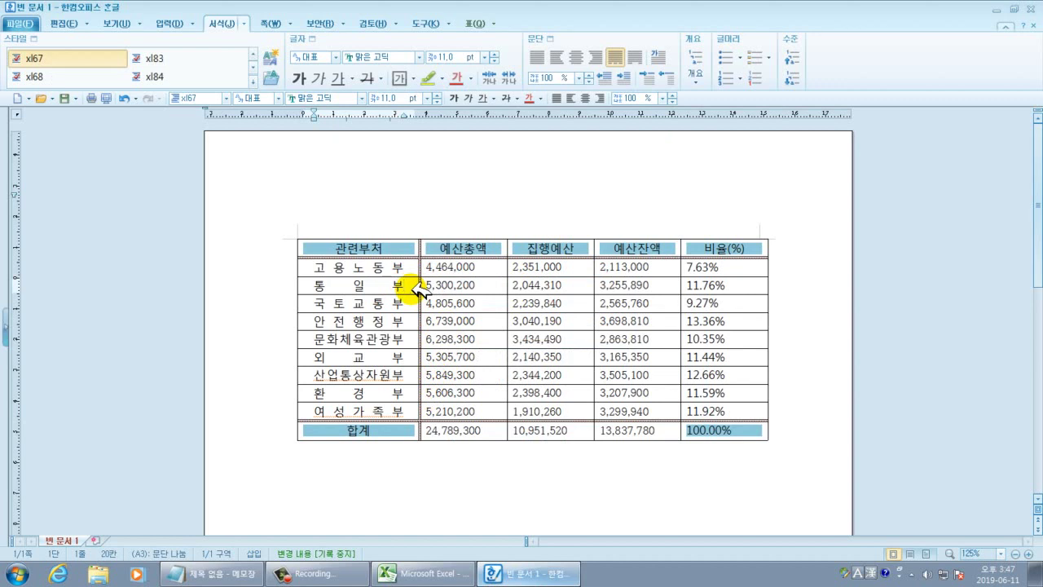
type("ㅊ")
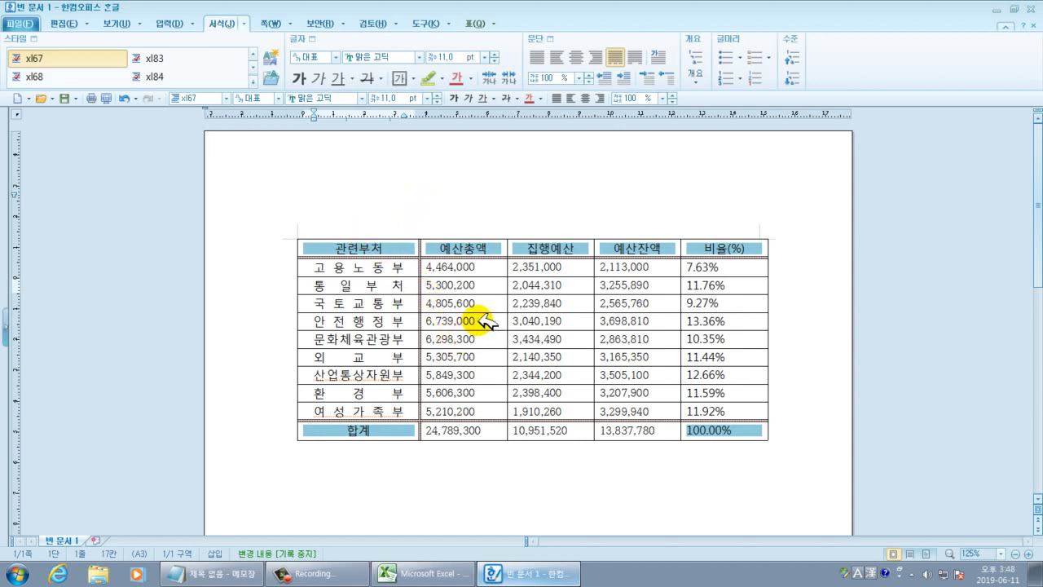
left_click_drag(461, 281, 641, 433)
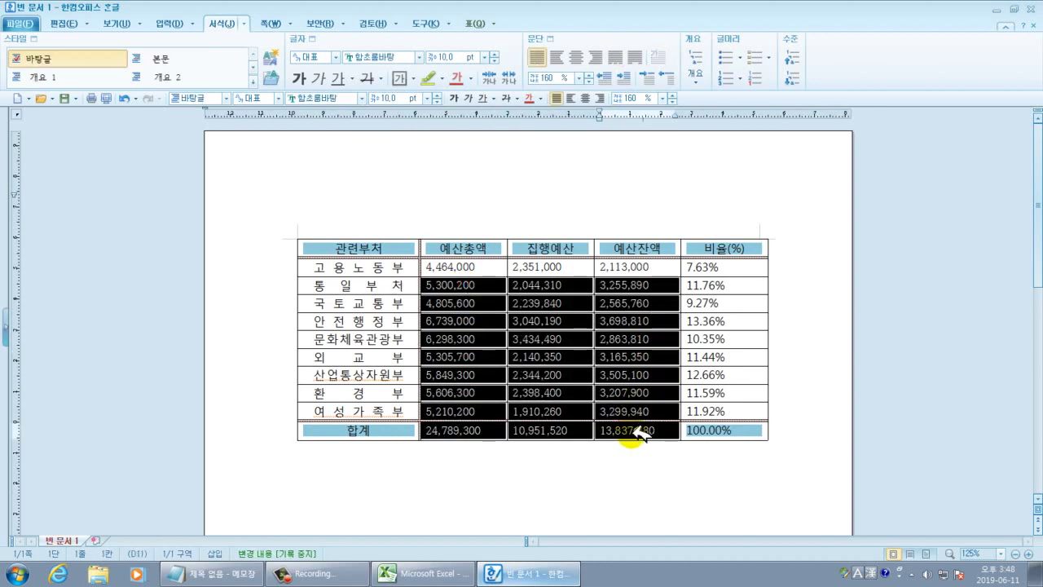
Delete the amounts below the first department row, including 합계.
key("Delete")
left_click(559, 479)
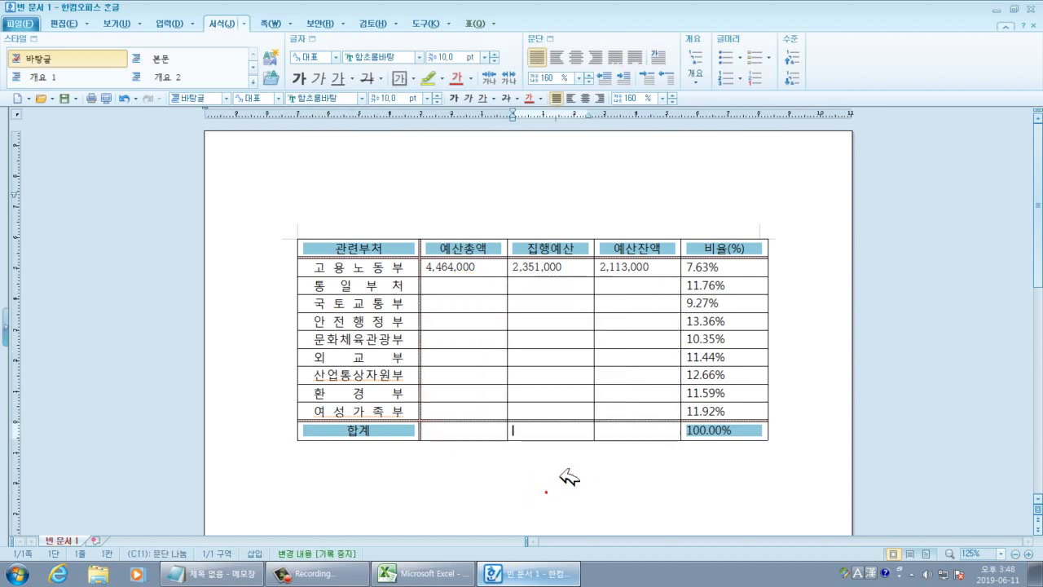
left_click_drag(444, 281, 635, 438)
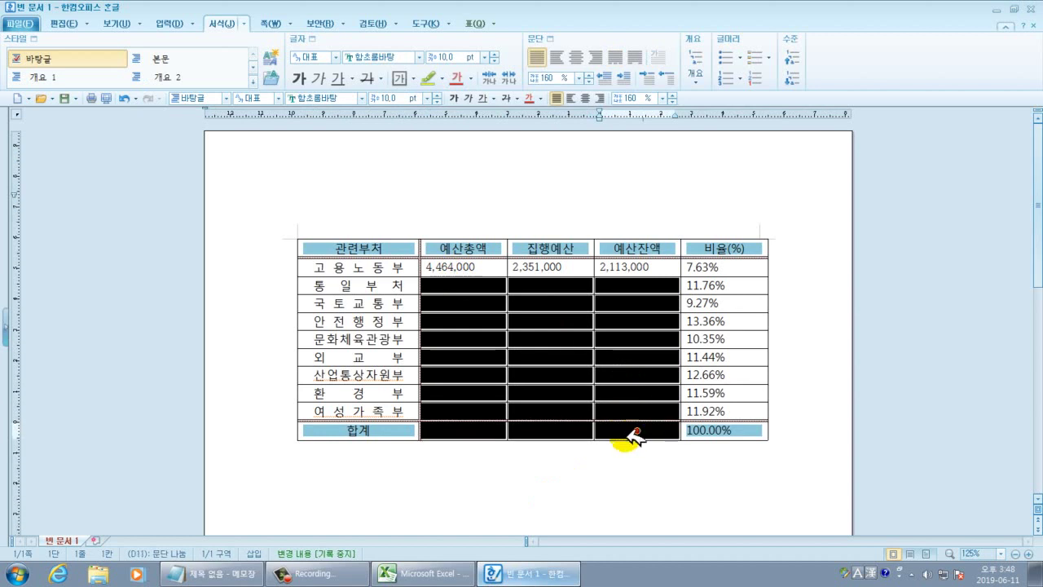
left_click(548, 479)
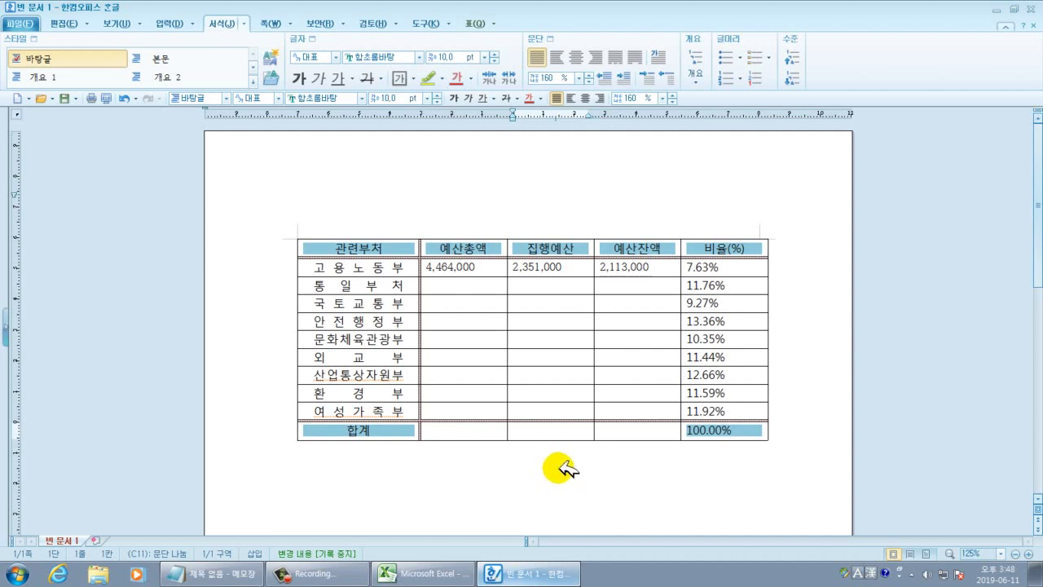
Copy the 4,464,000 figure from the first row's 예산총액 cell.
left_click(440, 285)
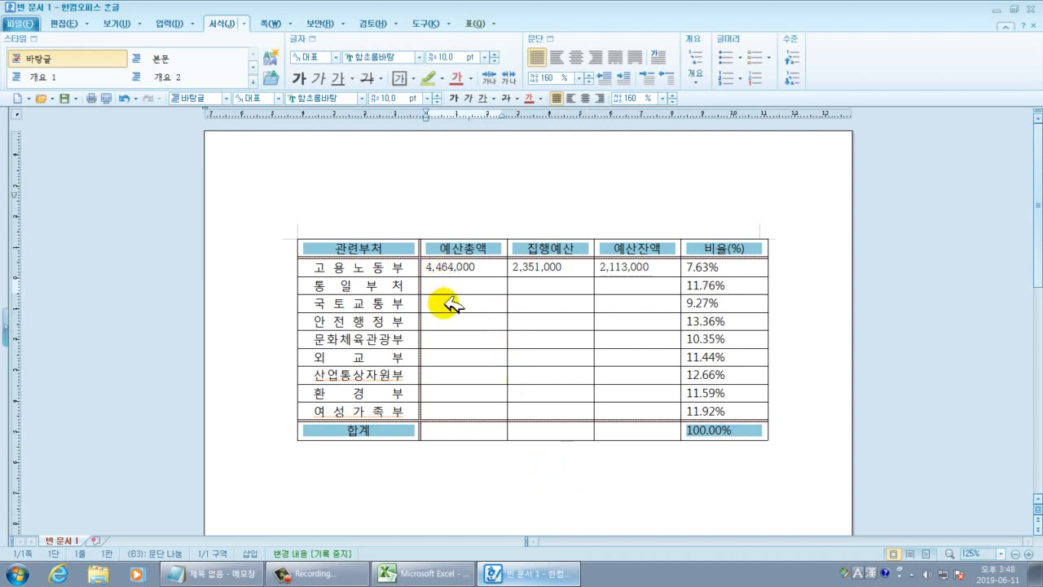
left_click(445, 303)
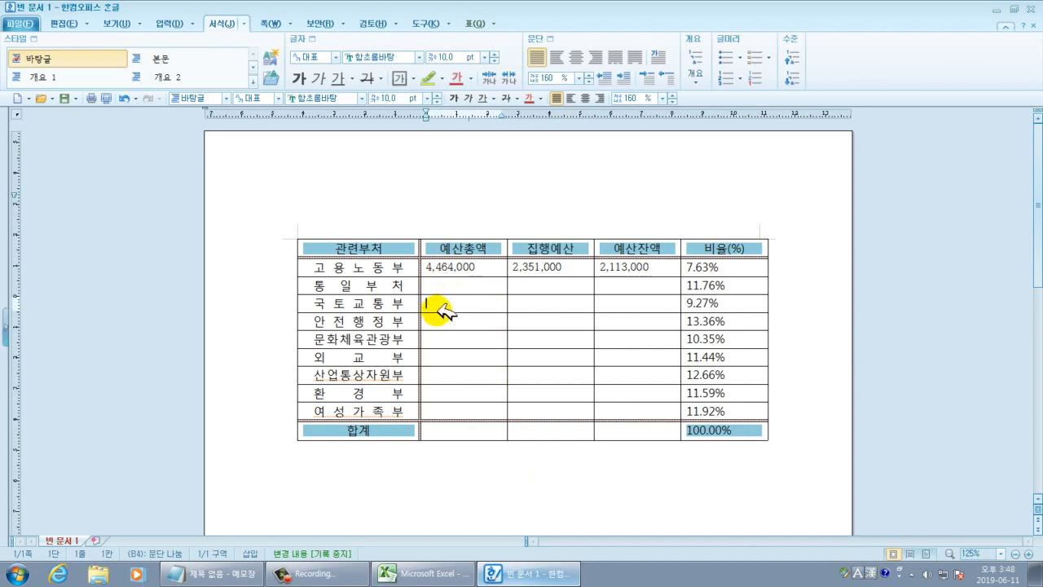
left_click(430, 321)
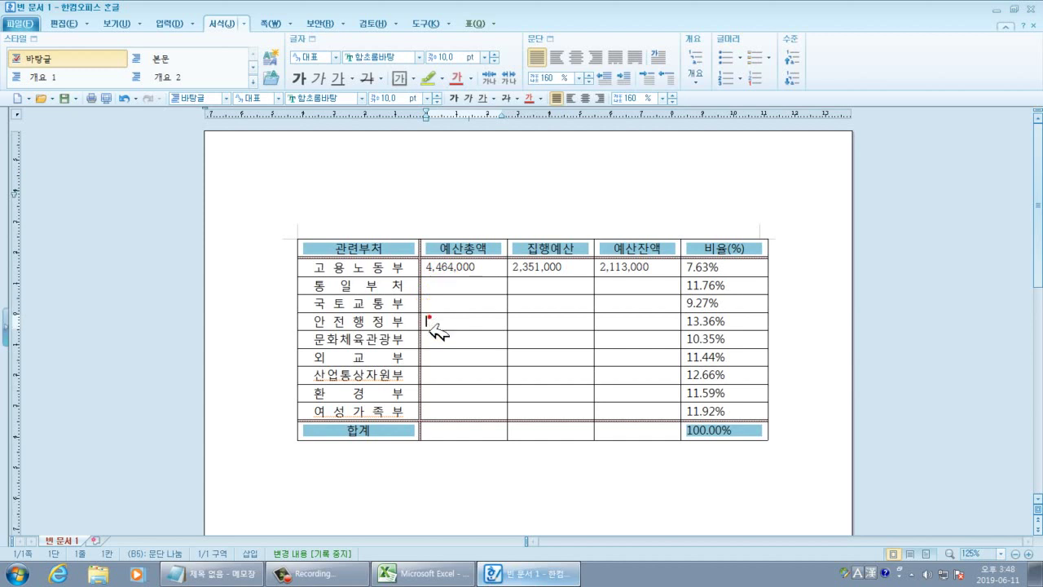
left_click(432, 337)
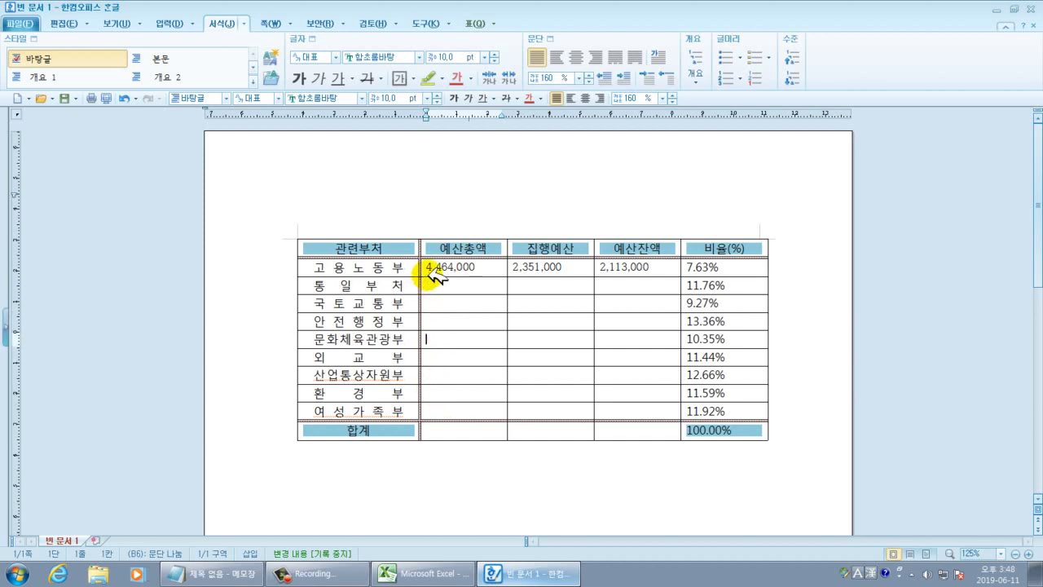
left_click_drag(423, 267, 478, 267)
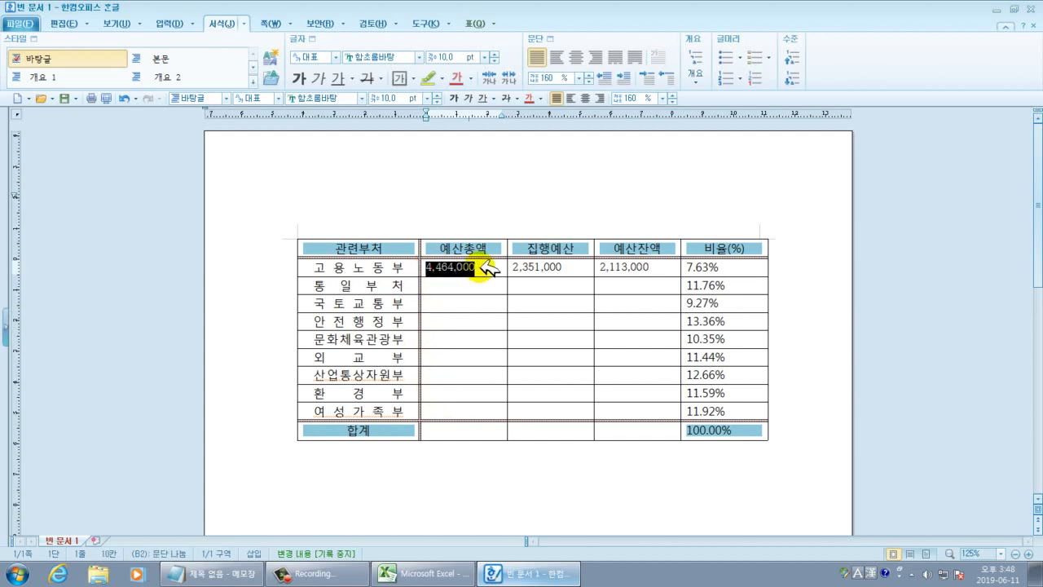
right_click(486, 268)
left_click(466, 285)
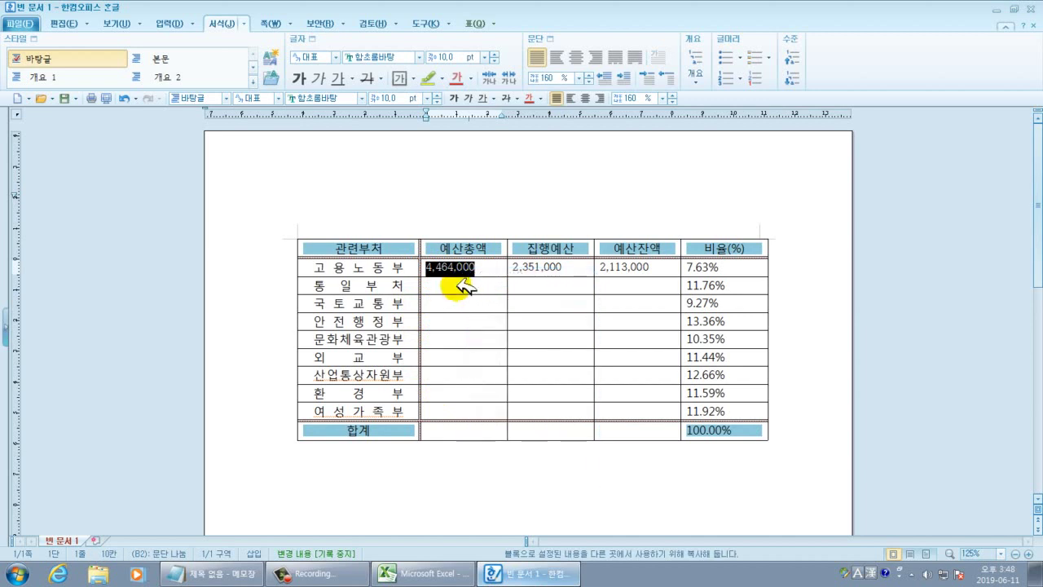
Paste 4,464,000 into the next three 예산총액 cells, then delete those pastes.
left_click(460, 283)
right_click(458, 282)
left_click(462, 303)
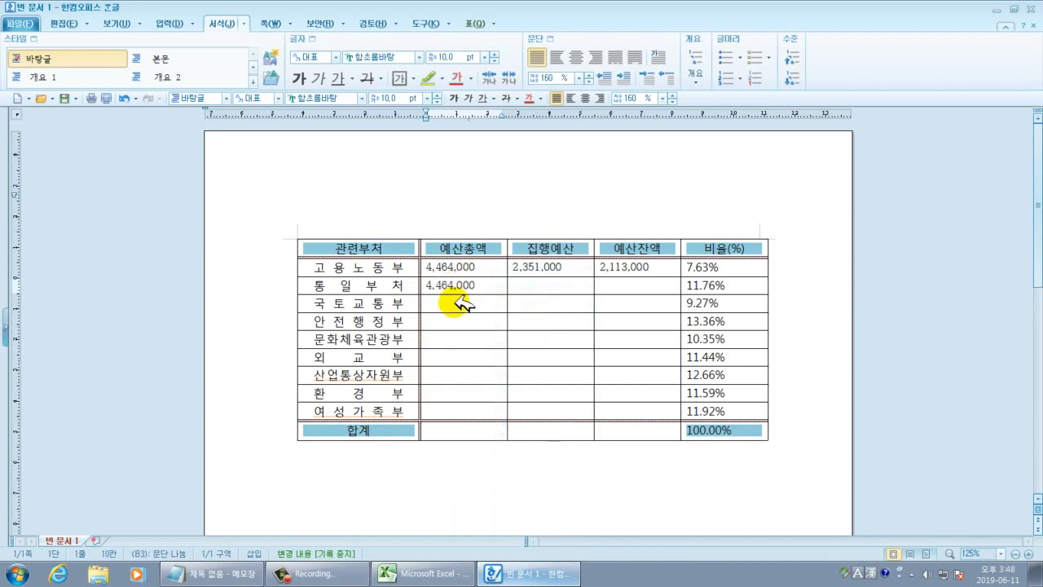
left_click(460, 303)
right_click(462, 301)
left_click(472, 310)
left_click(460, 321)
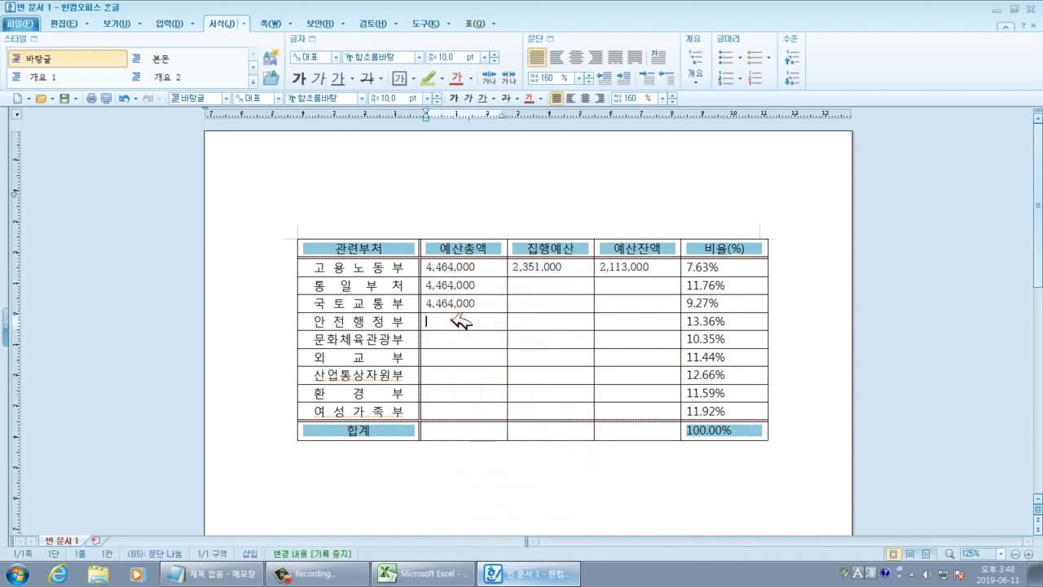
right_click(460, 321)
left_click(468, 264)
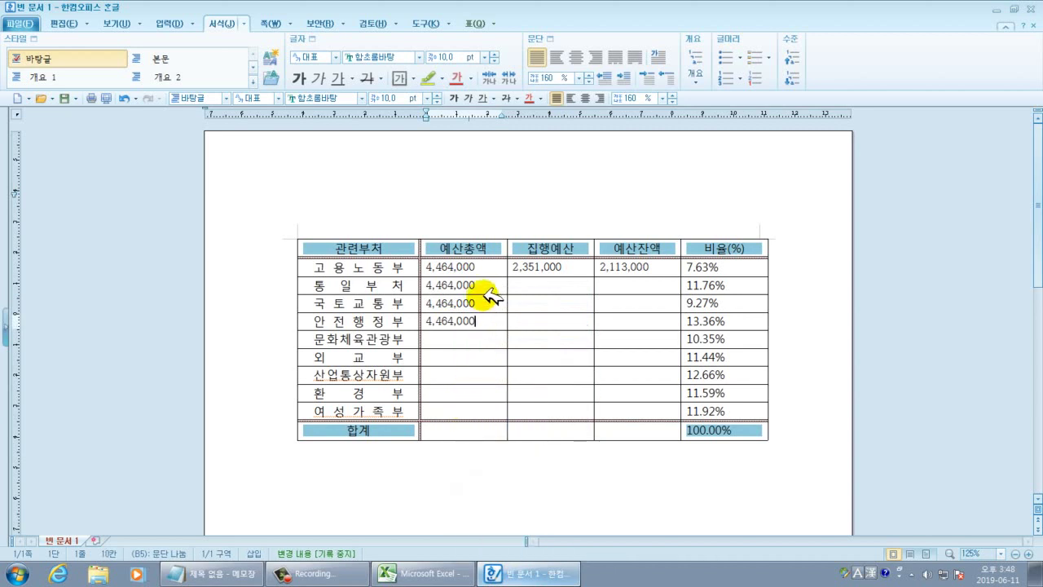
left_click_drag(485, 286, 476, 327)
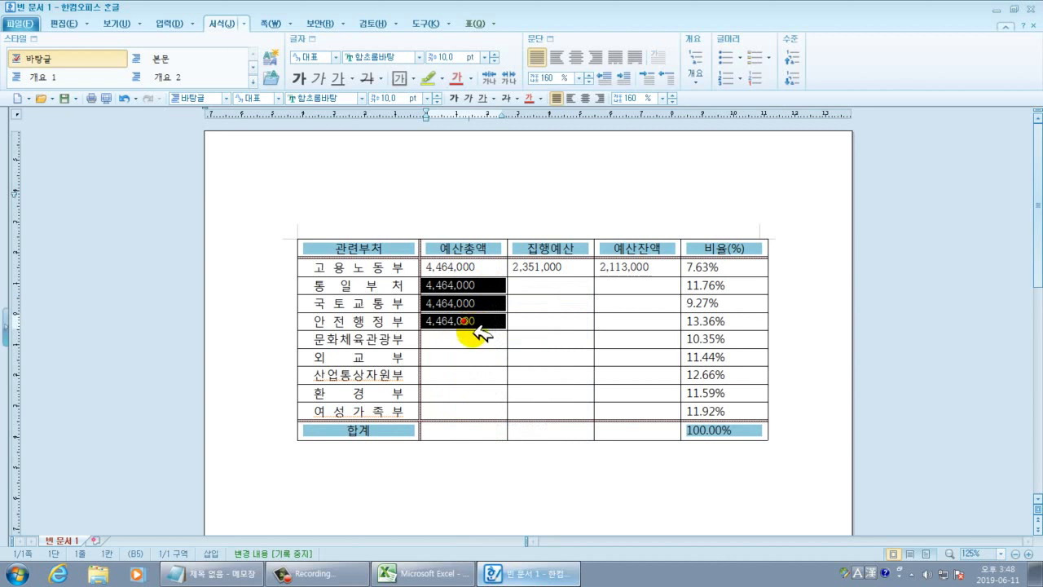
key("Delete")
Fill the 예산총액 column with 4,464,000 down to the 여성가족부 row.
left_click_drag(475, 267, 504, 287)
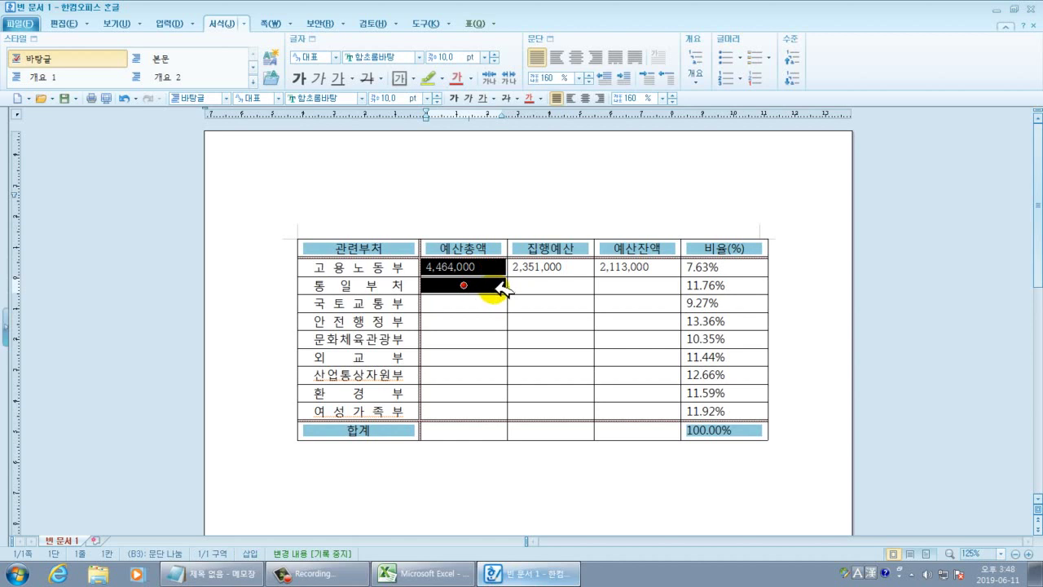
left_click_drag(497, 285, 479, 410)
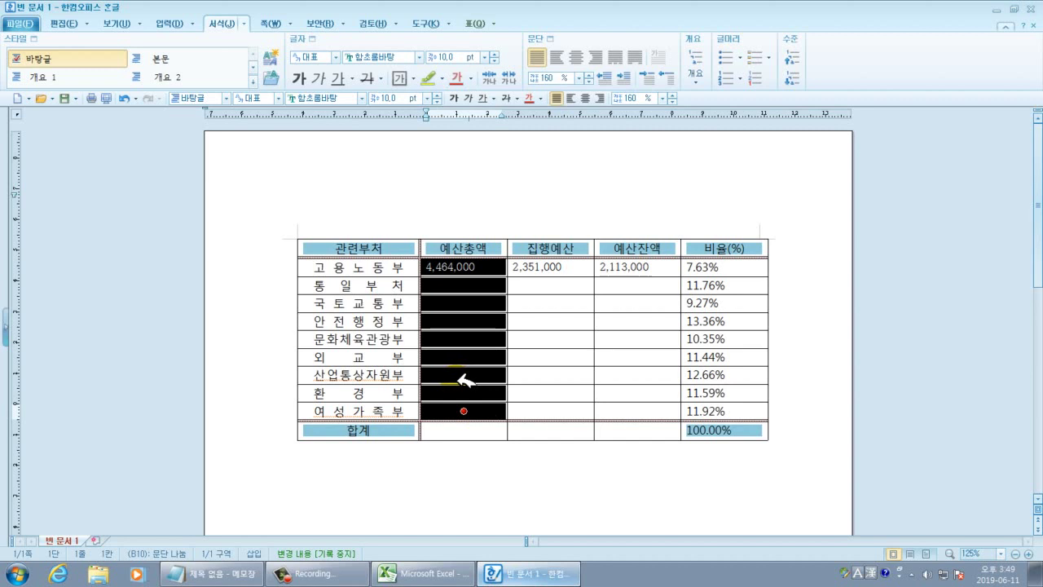
key("a")
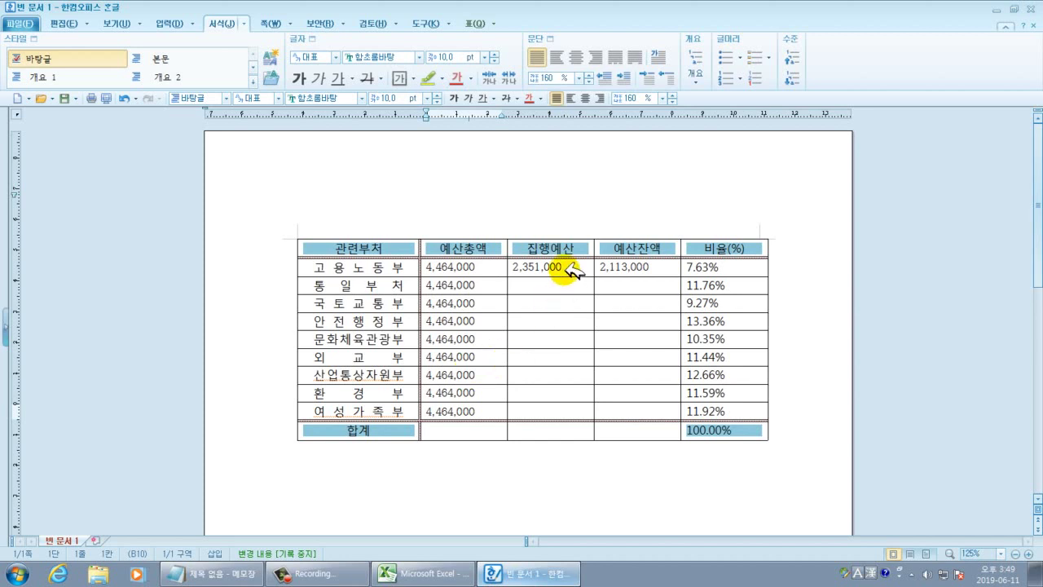
Enter 집행예산 values 2000000 and 3000000 in the first two department rows.
left_click_drag(519, 266, 588, 273)
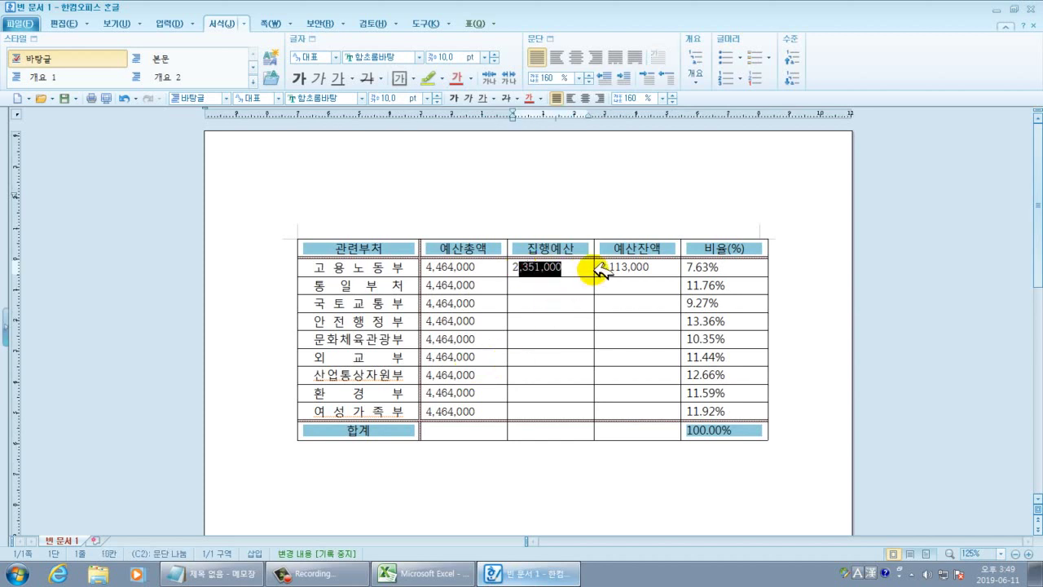
type("000000")
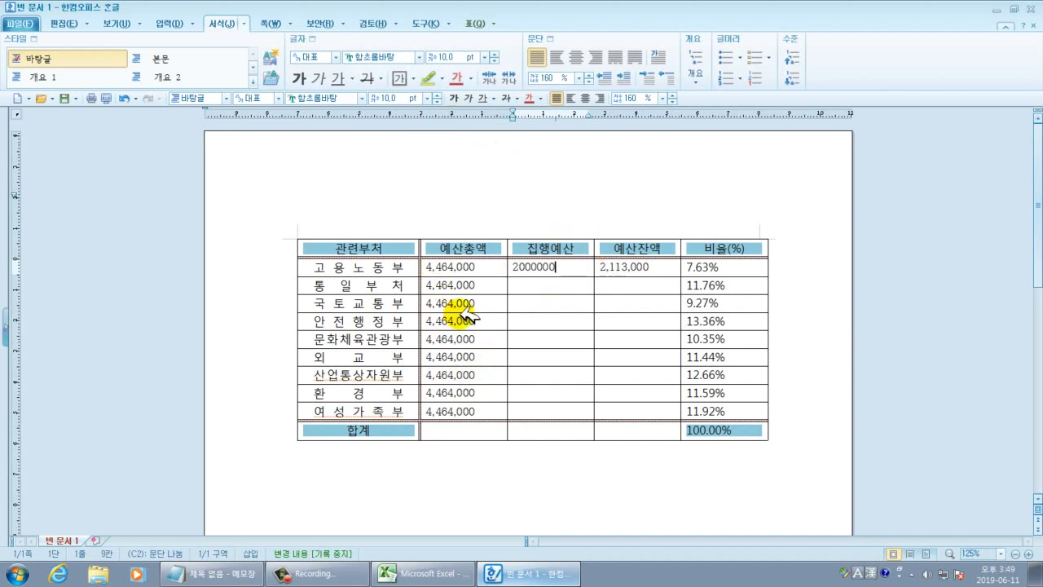
left_click(521, 287)
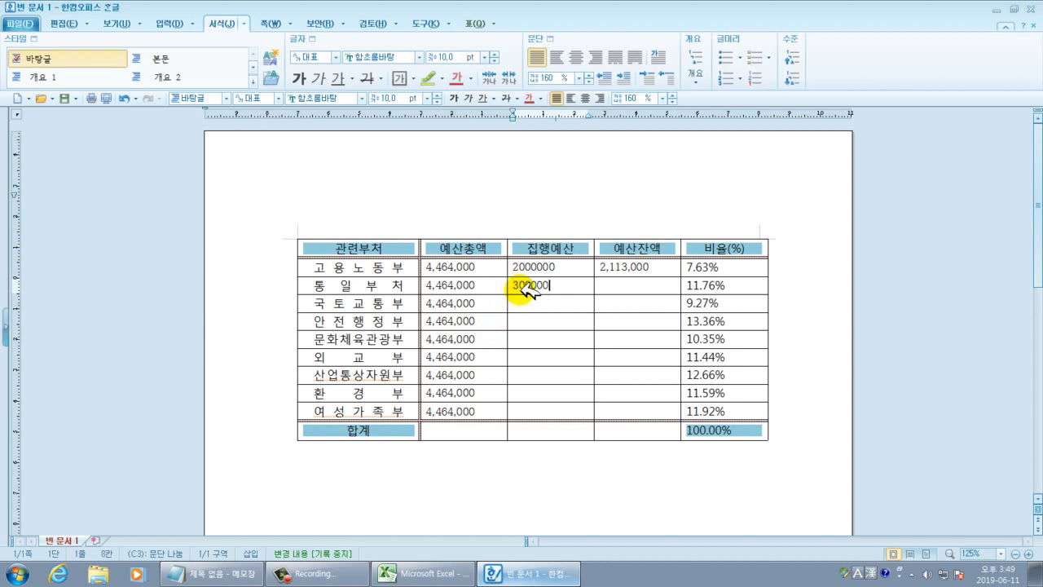
type("3000000")
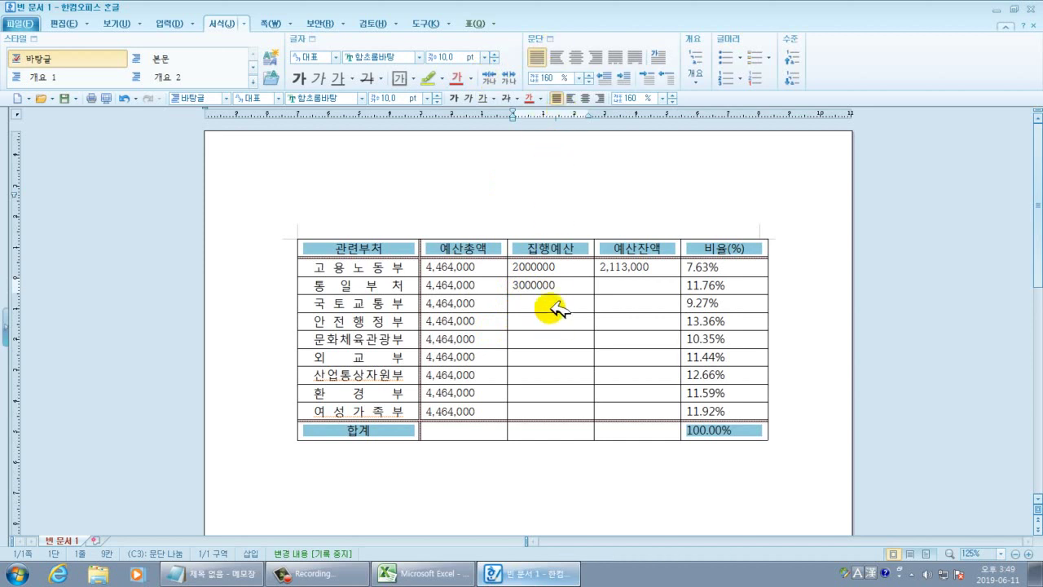
left_click(561, 303)
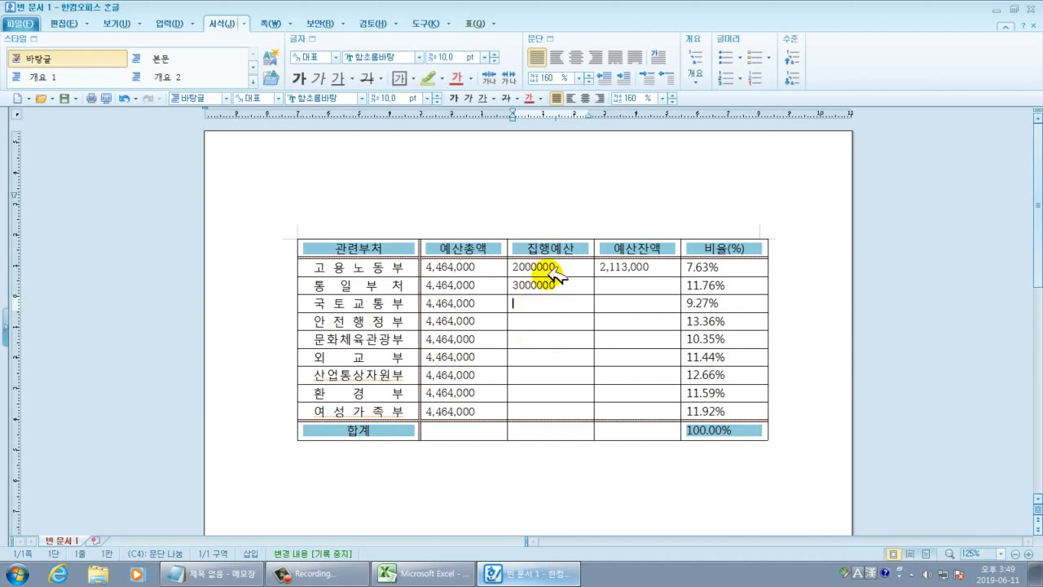
Block-select the 집행예산 column from 2000000 down to the 여성가족부 row.
left_click_drag(553, 262, 550, 284)
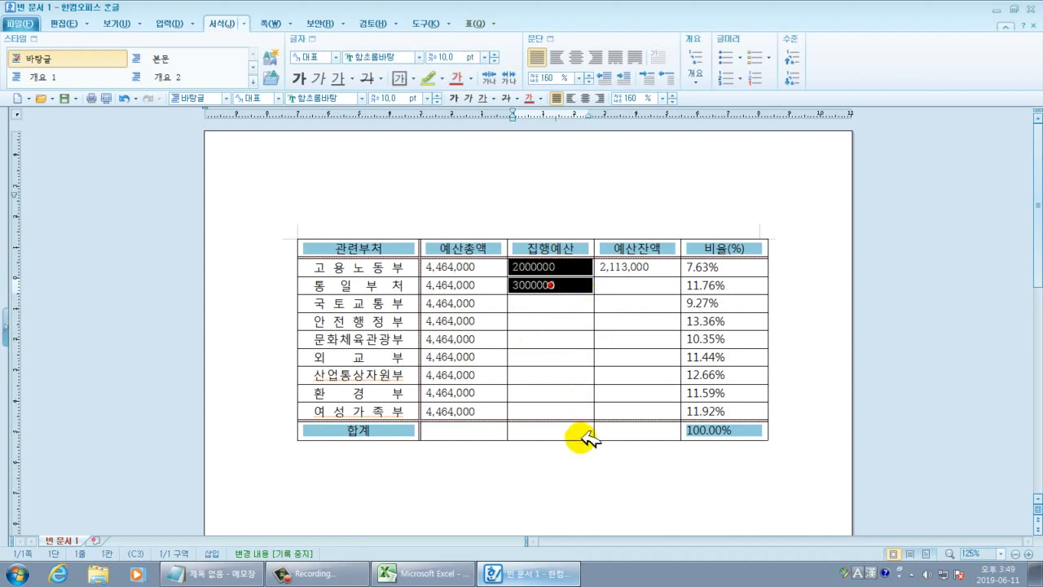
left_click_drag(562, 366, 562, 367)
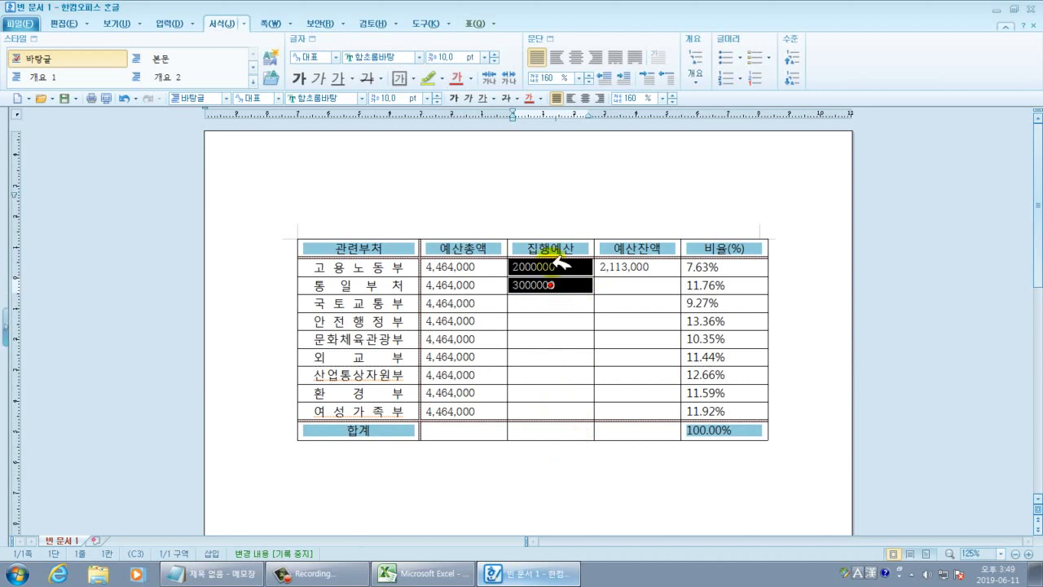
left_click_drag(551, 264, 551, 412)
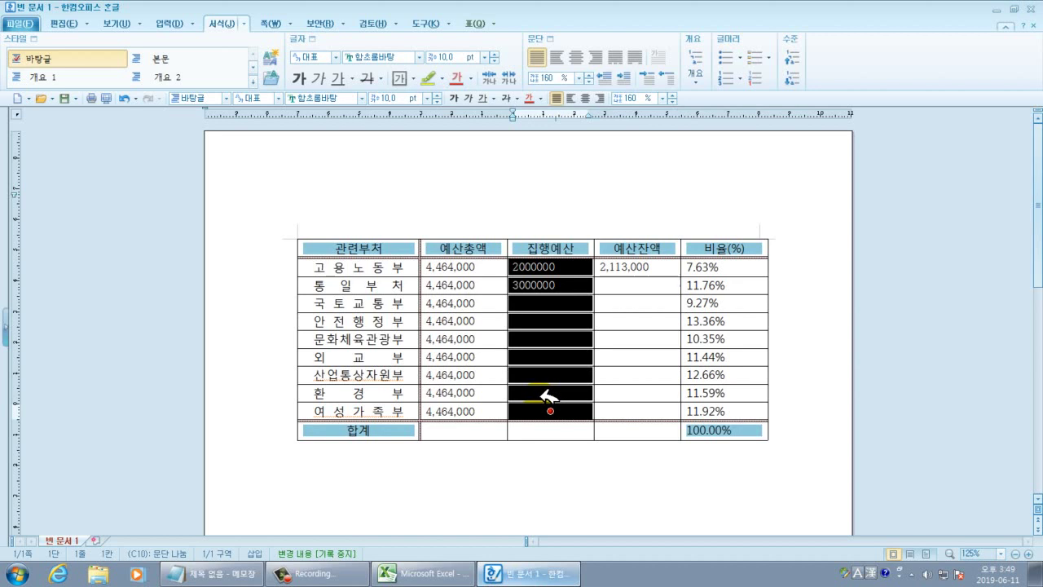
Auto-fill the 집행예산 column from 2000000 to 10000000 in 1000000 steps, then reselect it.
right_click(551, 302)
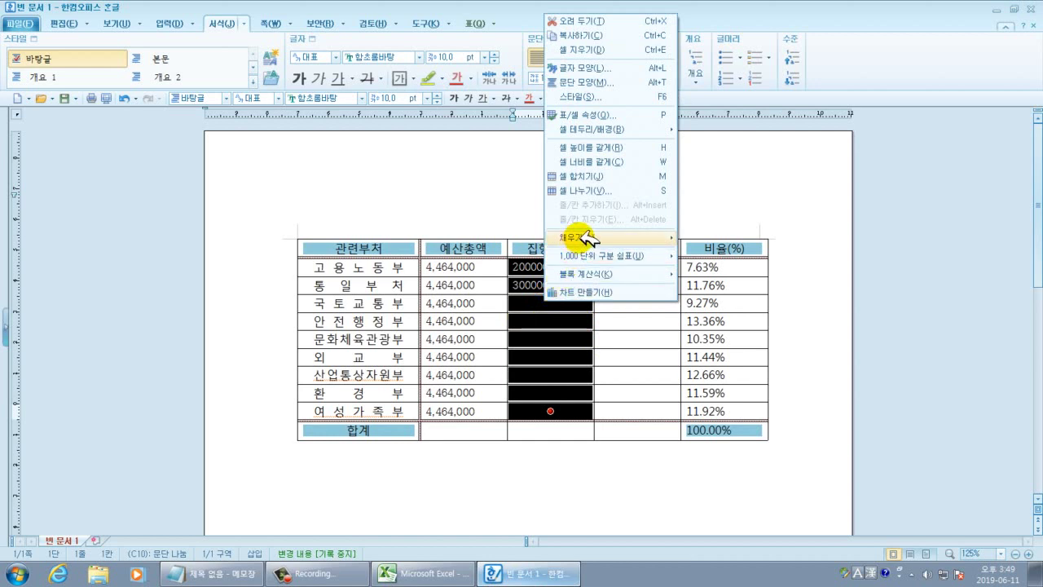
mouse_move(585, 237)
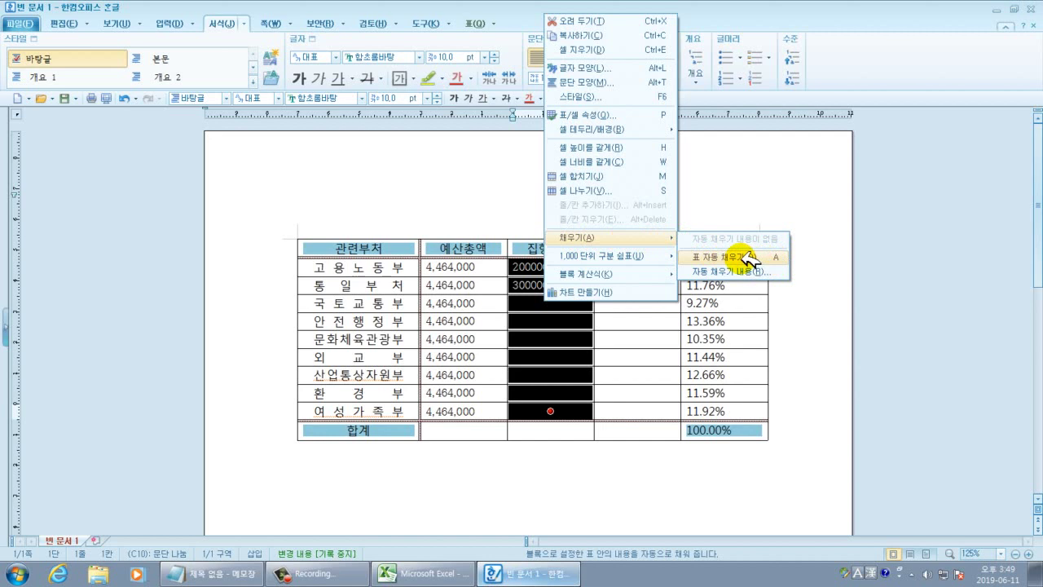
left_click(747, 259)
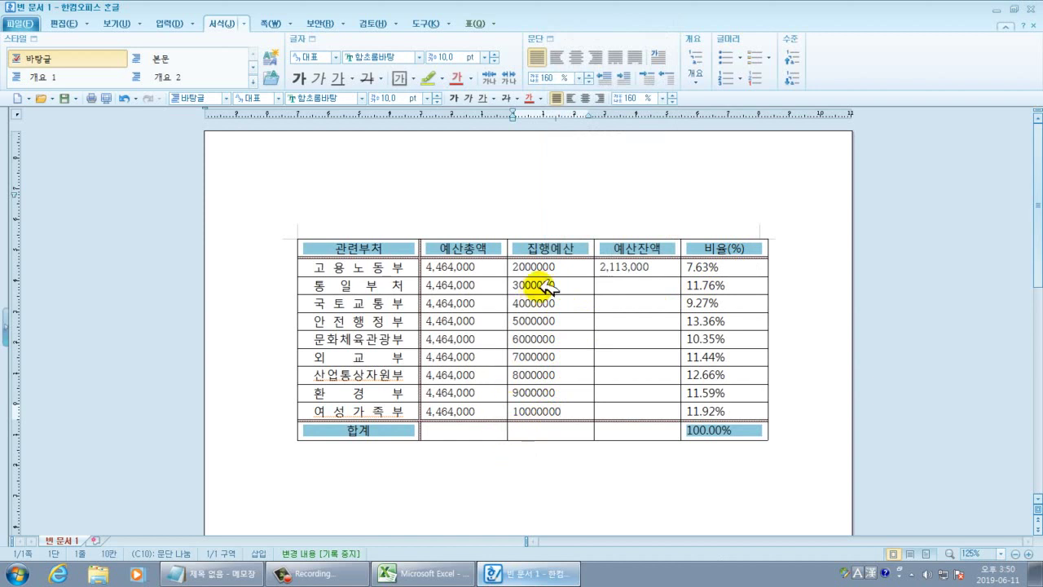
left_click_drag(538, 267, 540, 410)
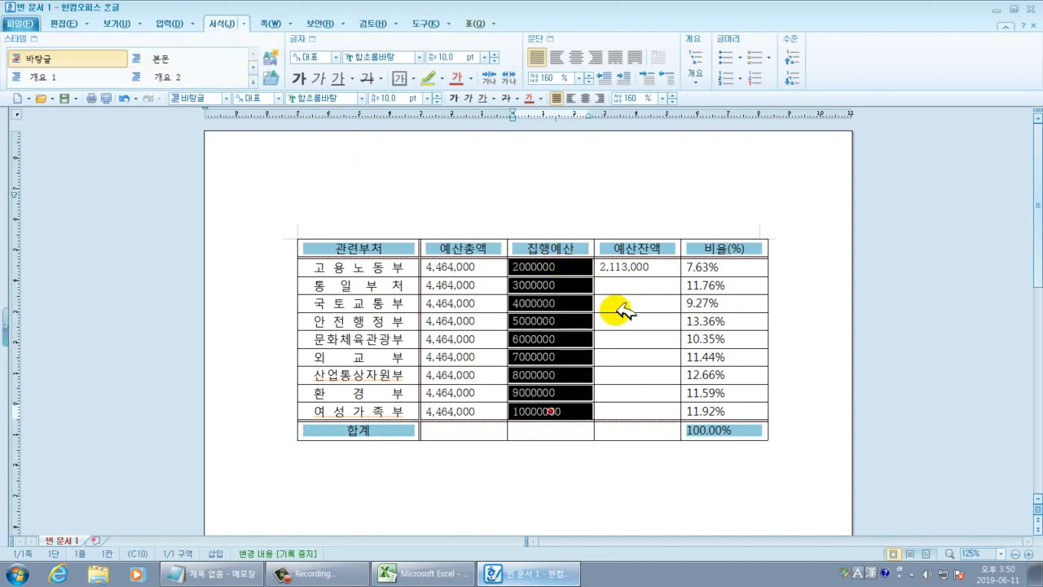
Add thousands separators to the 집행예산 amounts so they read 2,000,000 through 10,000,000.
left_click(619, 458)
left_click_drag(565, 262, 552, 412)
right_click(576, 341)
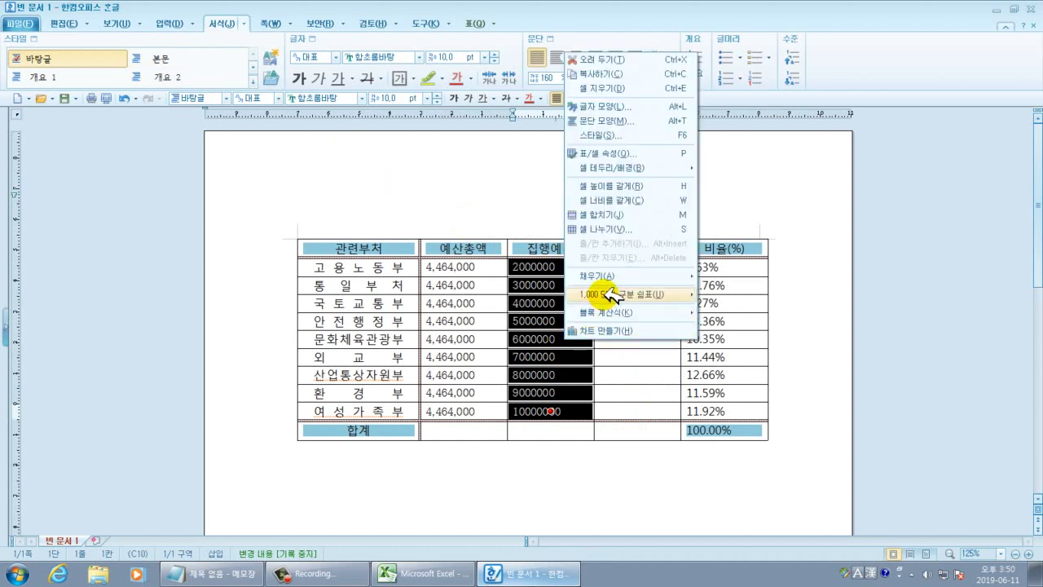
mouse_move(609, 297)
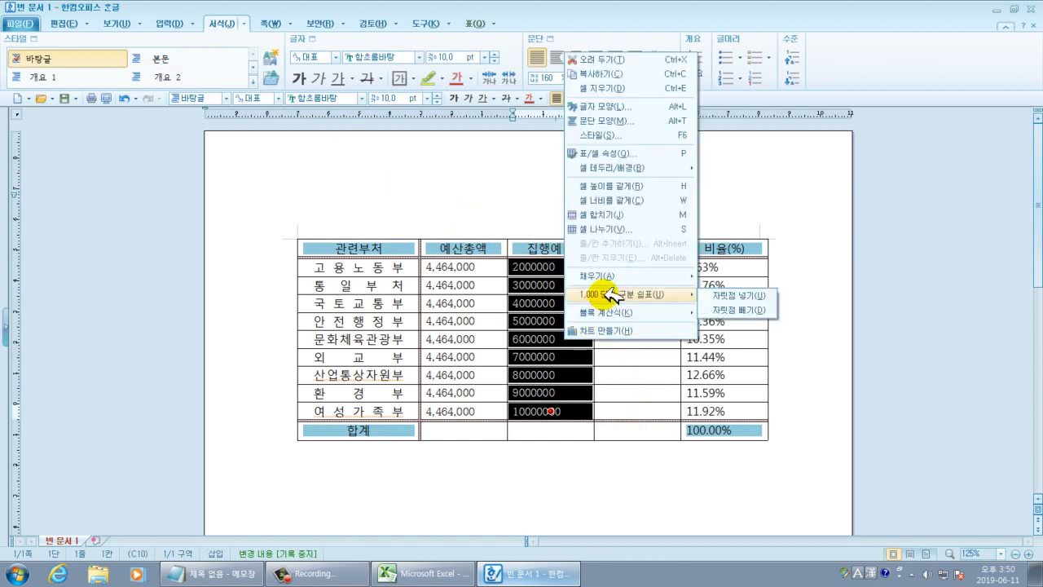
left_click(733, 295)
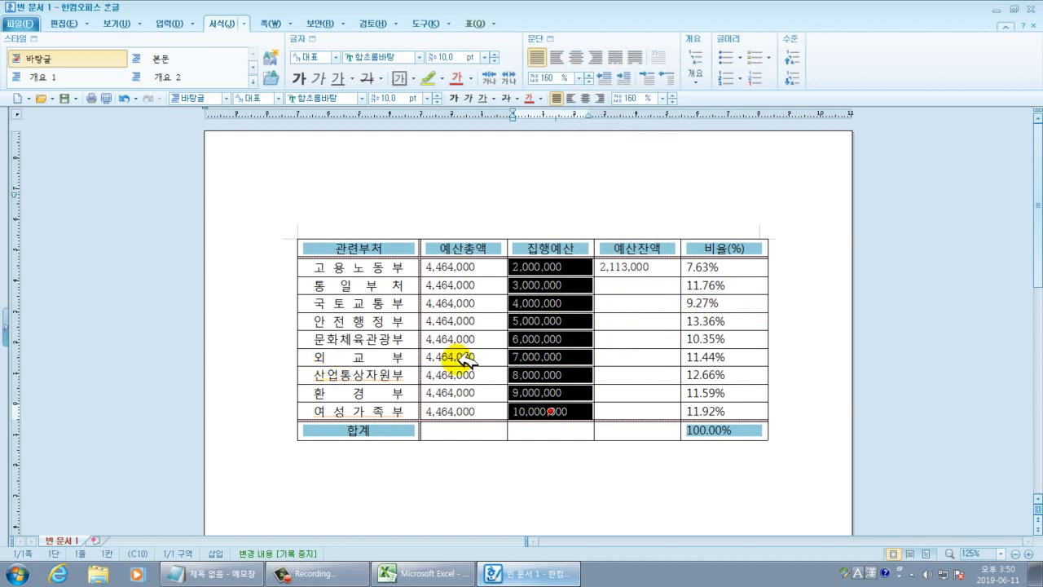
left_click(490, 429)
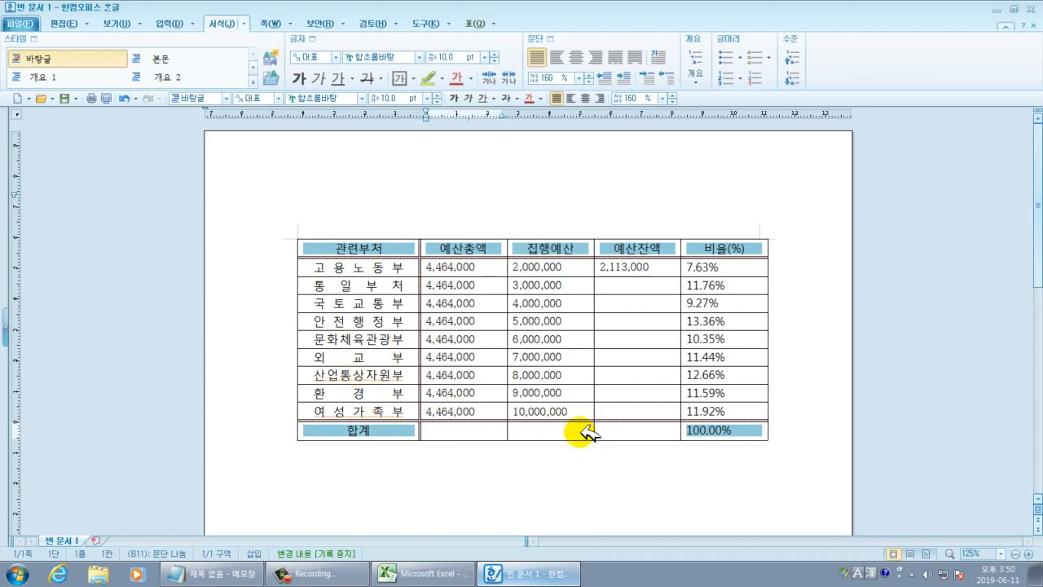
Return to the Excel 예산 집행 상황 workbook and inspect cells D12, E11 and B5.
left_click(432, 574)
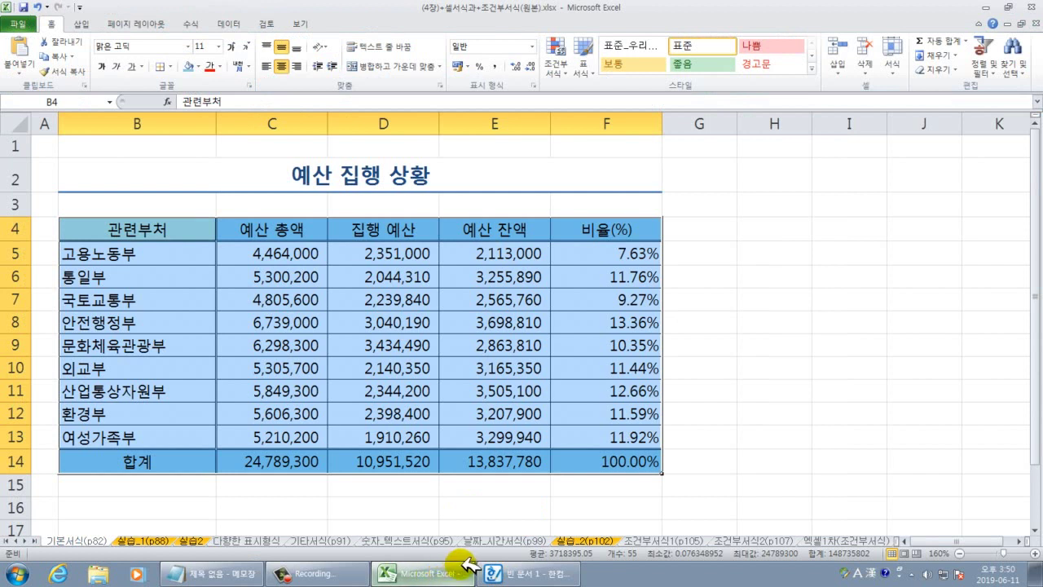
left_click(430, 411)
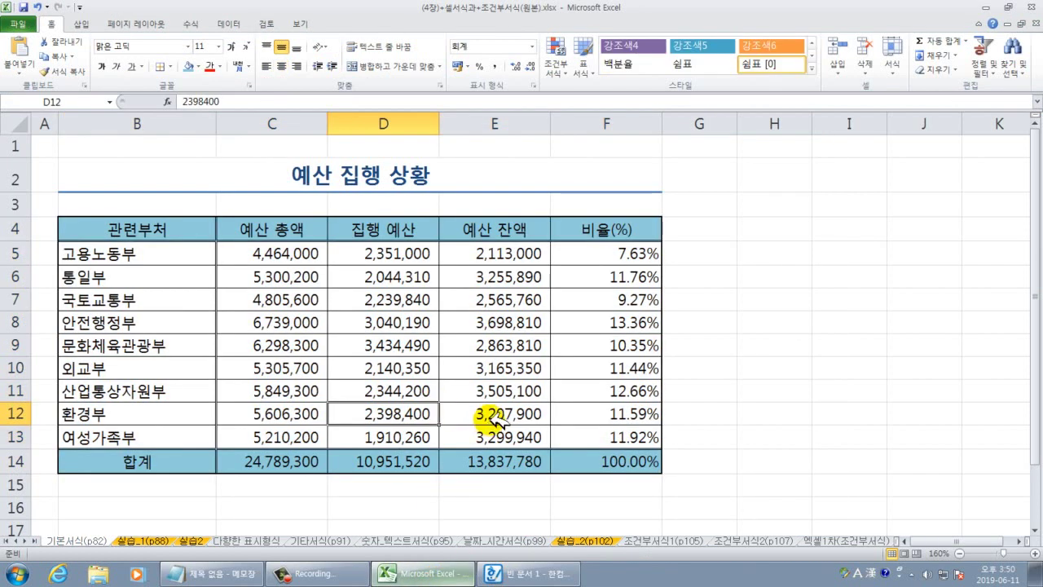
left_click(528, 396)
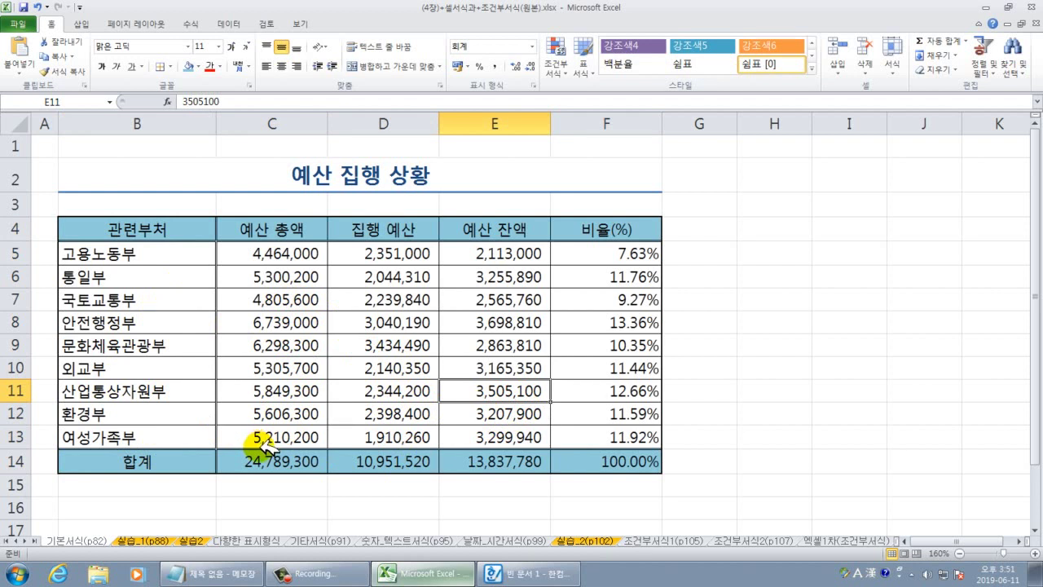
left_click(138, 255)
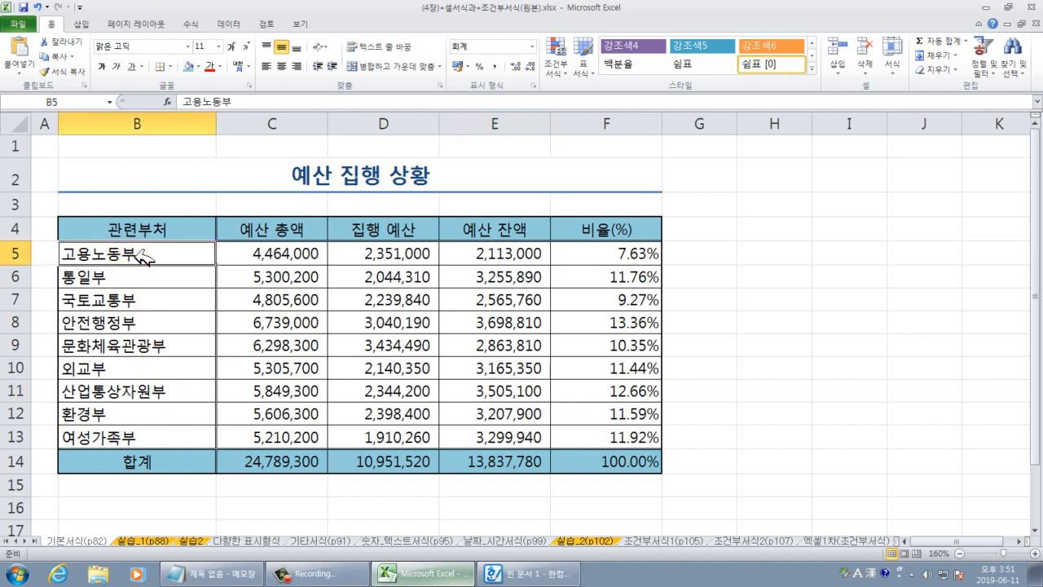
Select the department names in B5:B13 and preview the Format Cells alignment options without changes.
left_click_drag(162, 253, 126, 419)
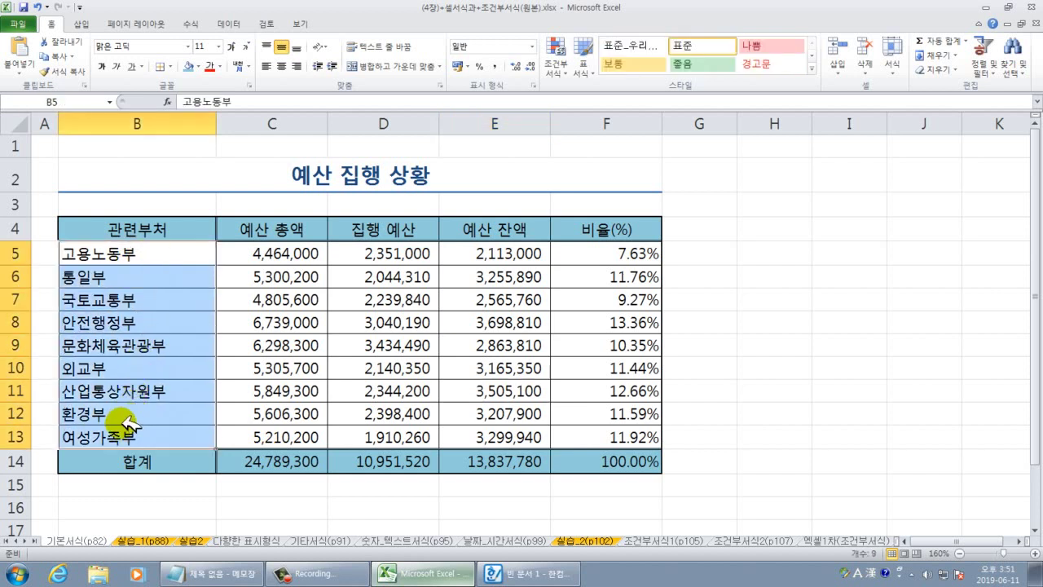
left_click(174, 259)
left_click_drag(174, 259, 144, 435)
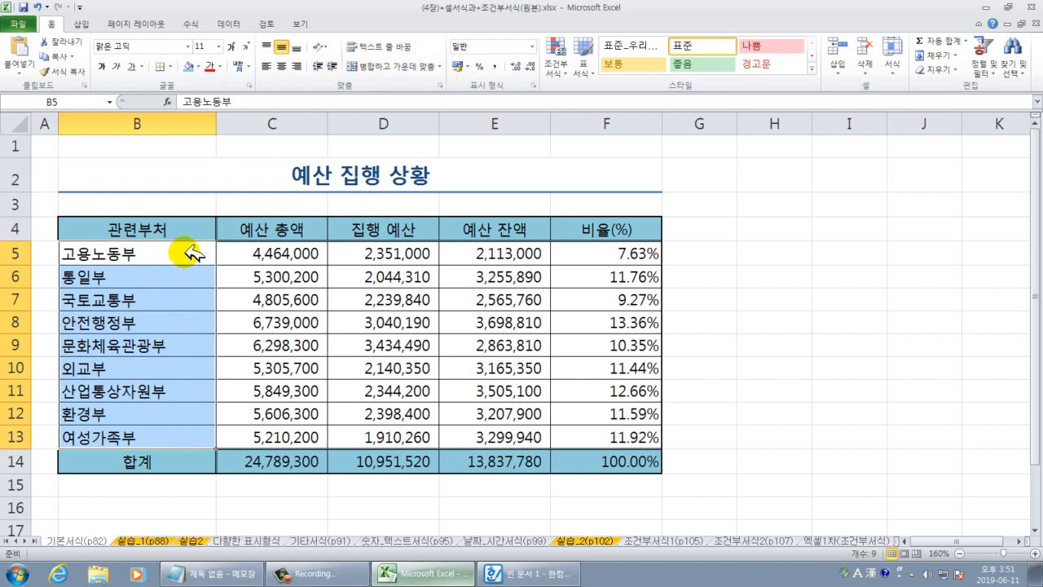
right_click(191, 253)
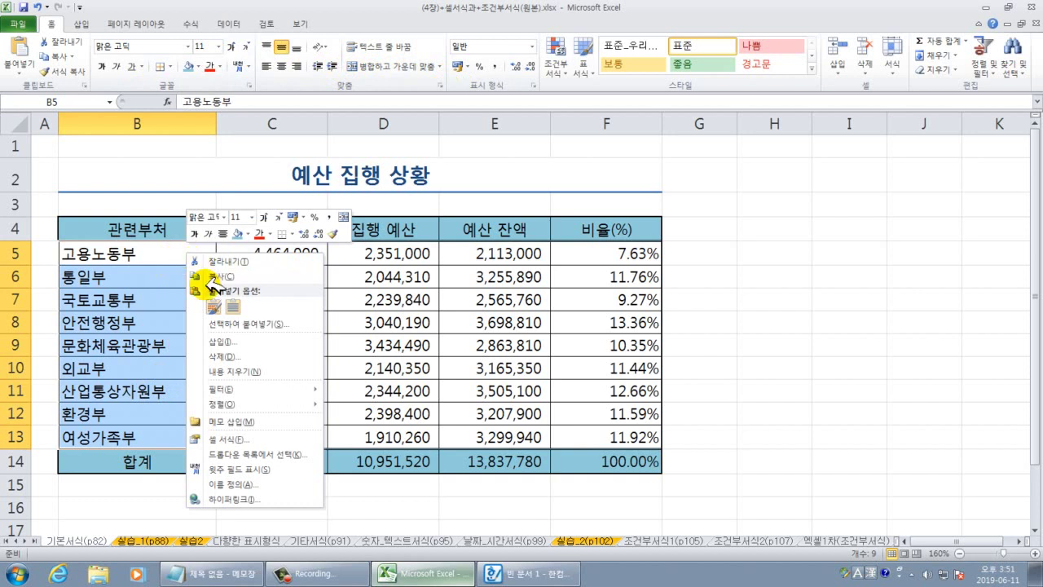
left_click(228, 438)
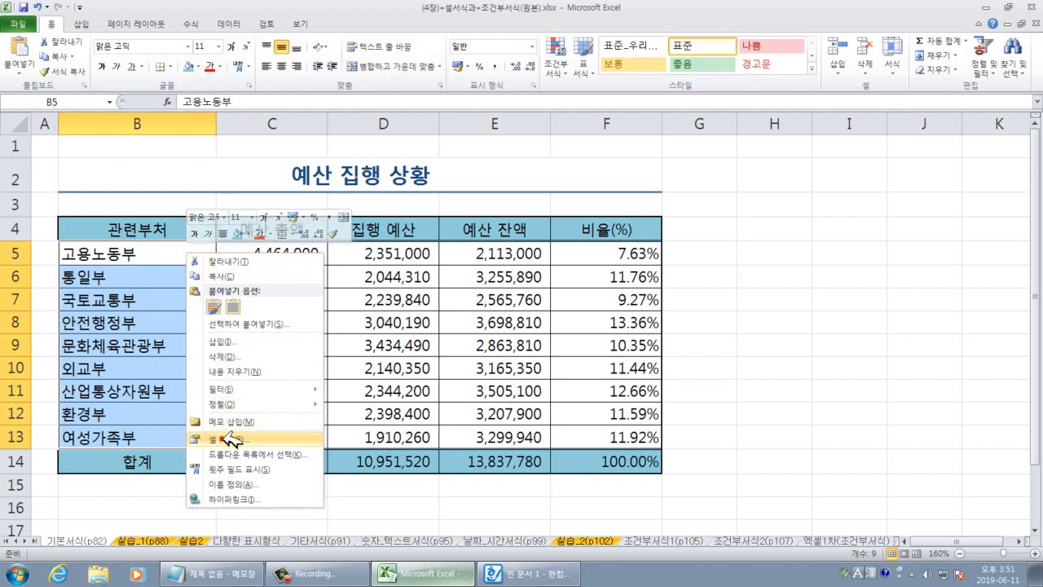
left_click(114, 306)
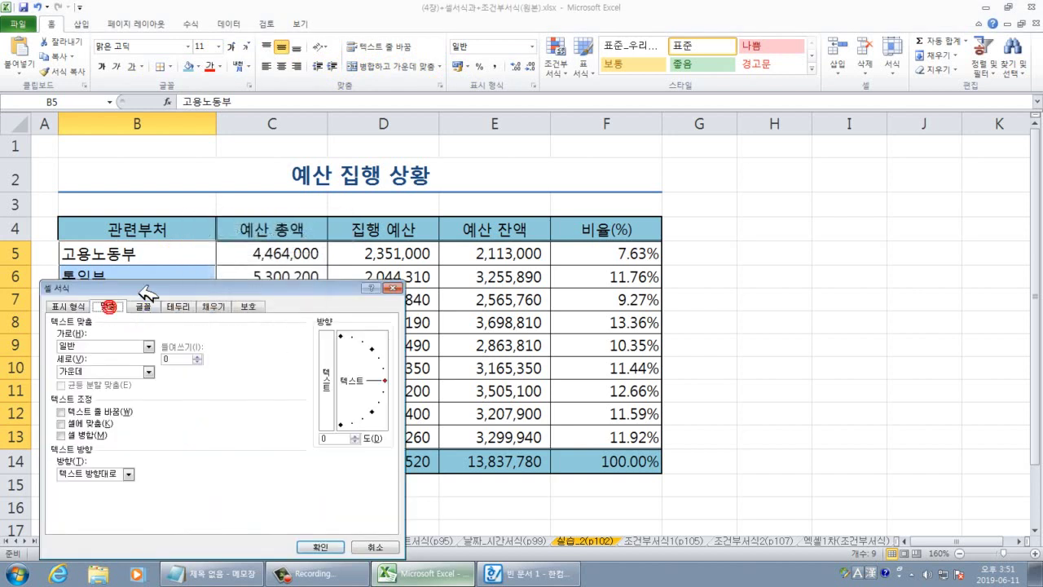
left_click_drag(179, 286, 344, 238)
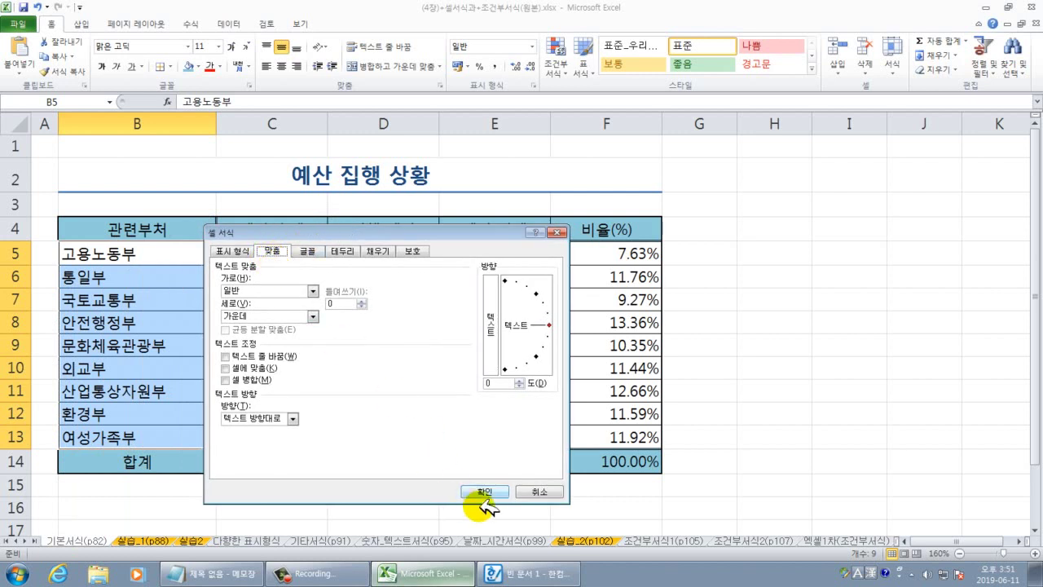
left_click(533, 489)
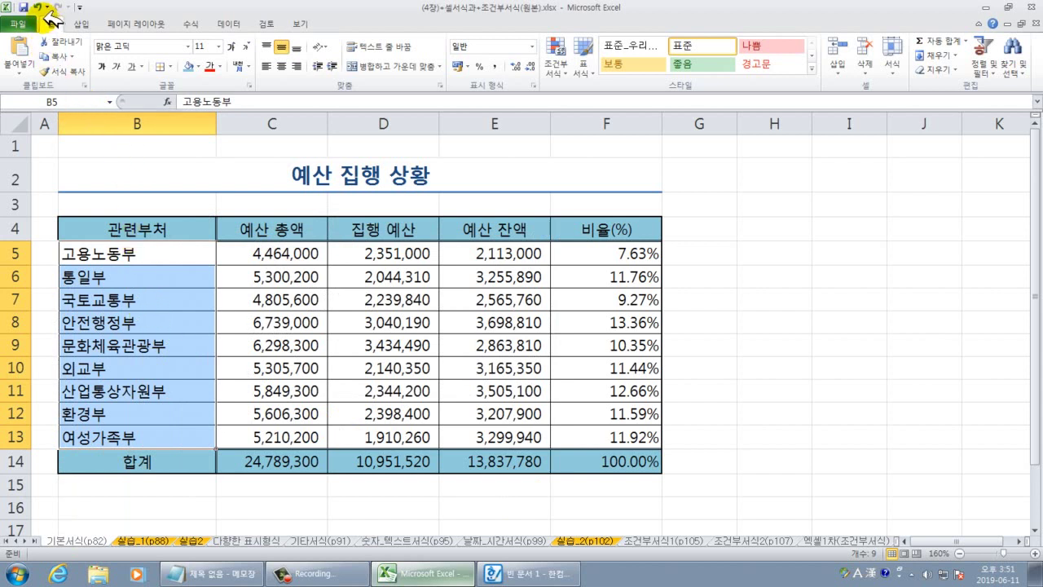
Look through the alignment and number format settings, closing each without changes.
left_click_drag(52, 29, 78, 35)
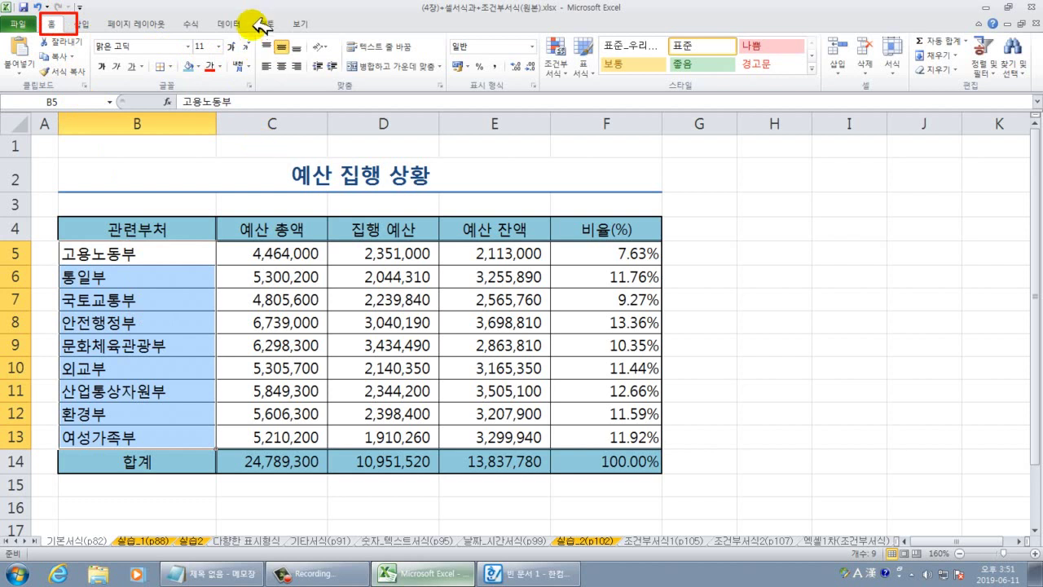
mouse_move(258, 34)
left_mouse_down()
mouse_move(269, 49)
mouse_move(458, 94)
mouse_move(449, 94)
left_mouse_up()
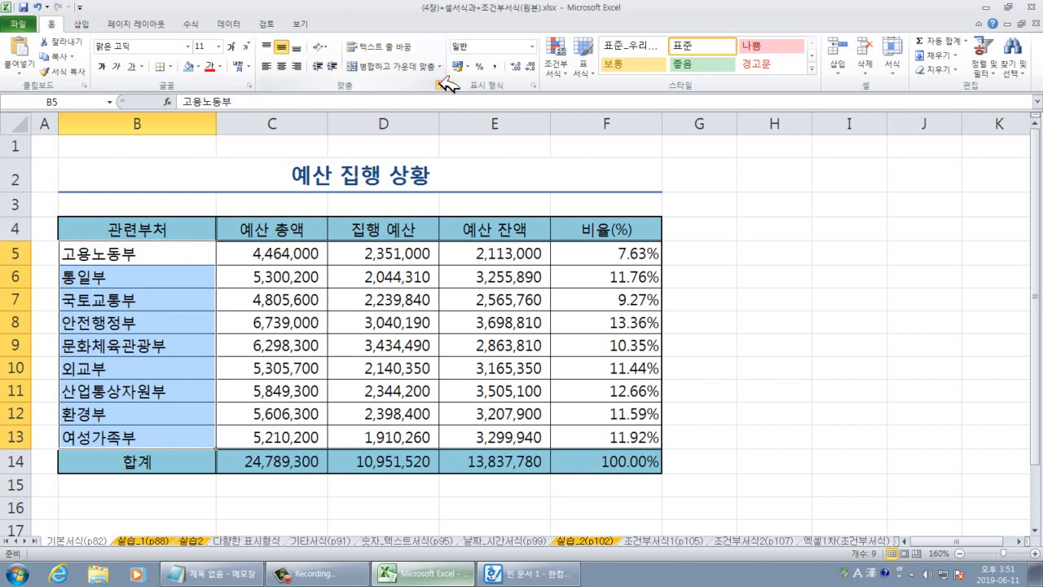
left_click(442, 85)
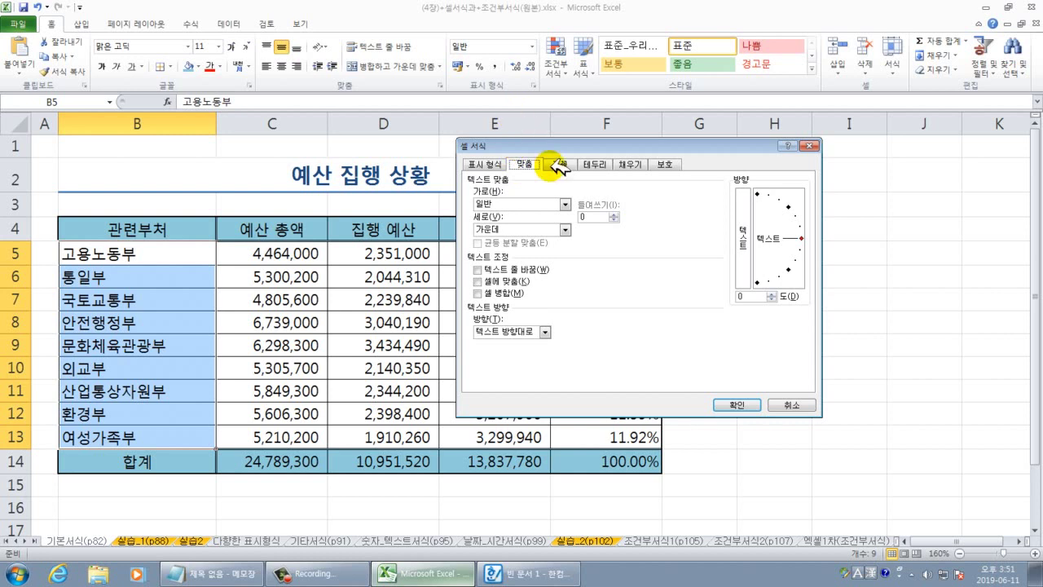
left_click(791, 405)
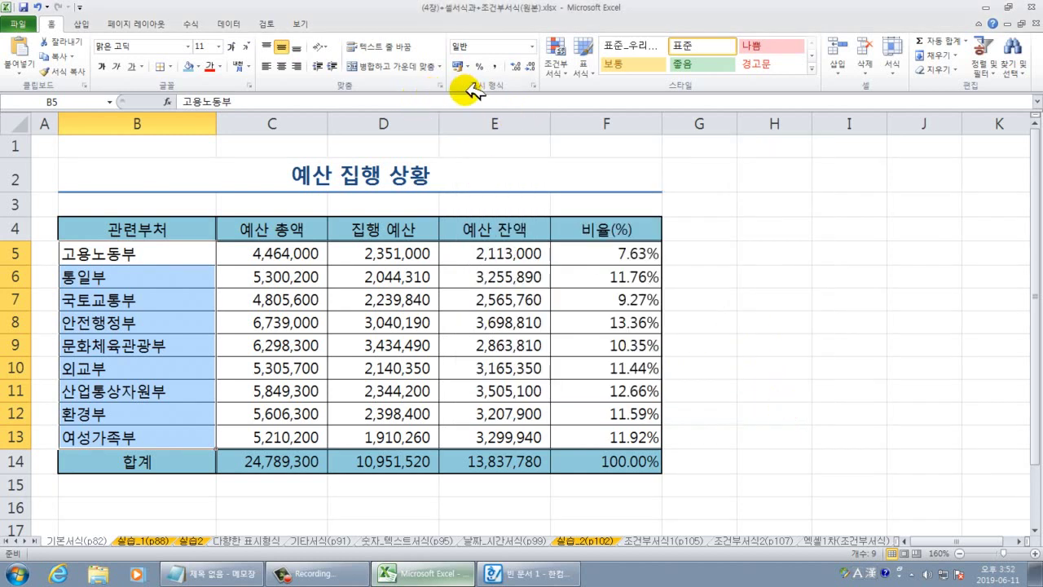
mouse_move(444, 31)
left_mouse_down()
mouse_move(461, 77)
mouse_move(545, 93)
mouse_move(529, 80)
mouse_move(543, 92)
left_mouse_up()
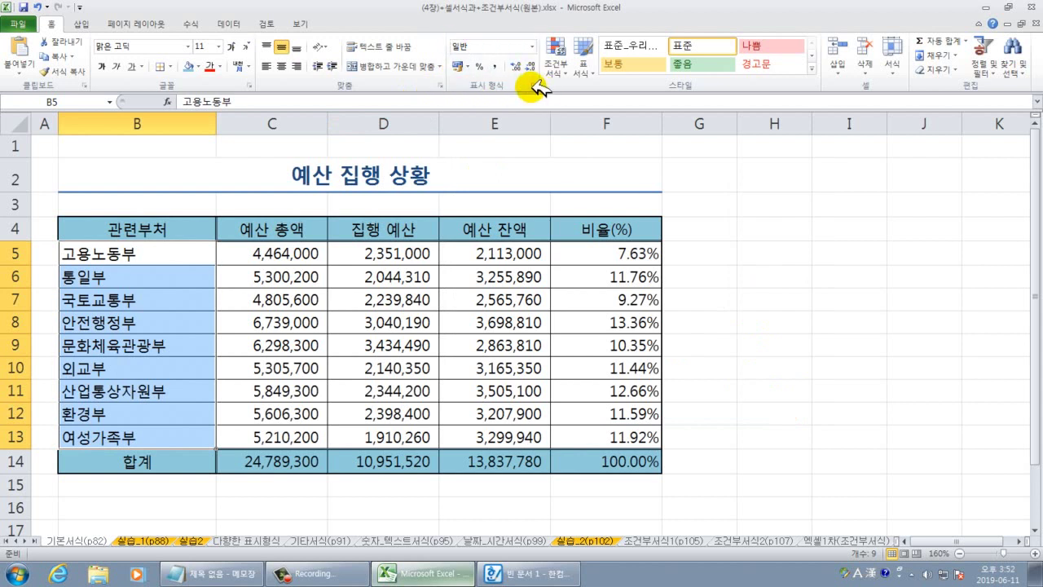
left_click(534, 86)
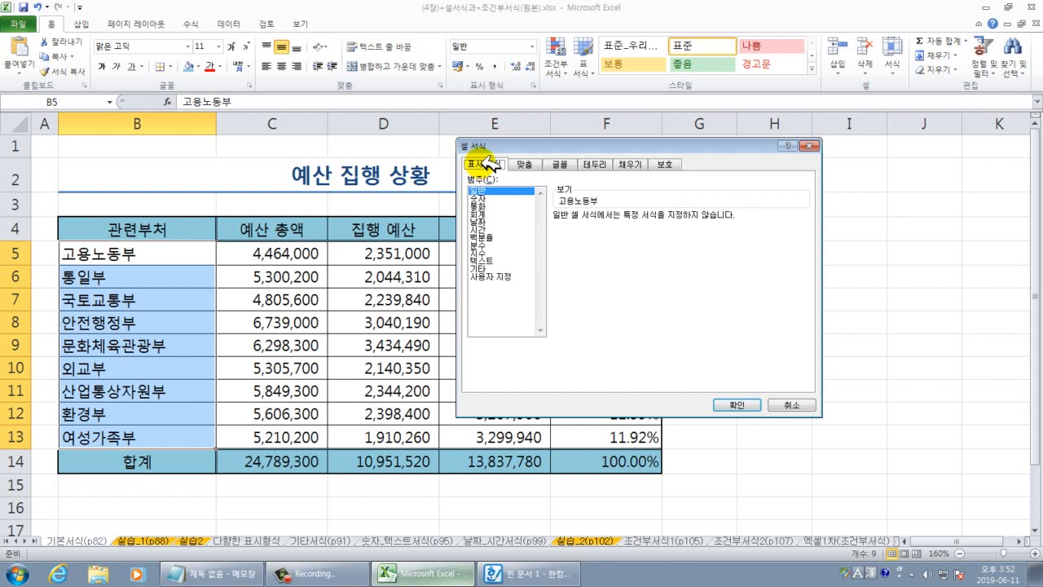
left_click(792, 404)
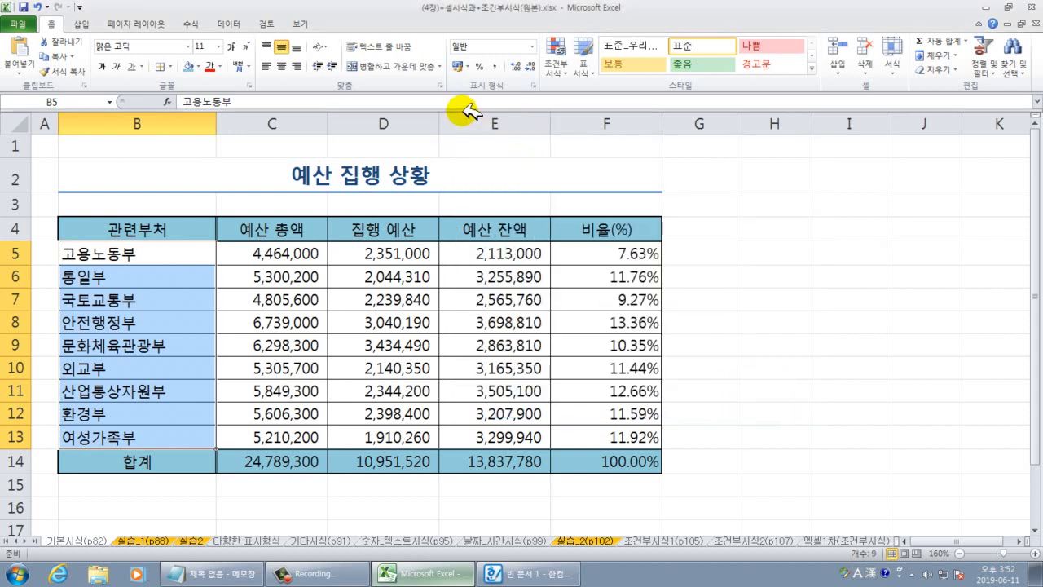
Set B5:B13 horizontal alignment to Distributed (Indent) with an indent of 1.
left_click(441, 85)
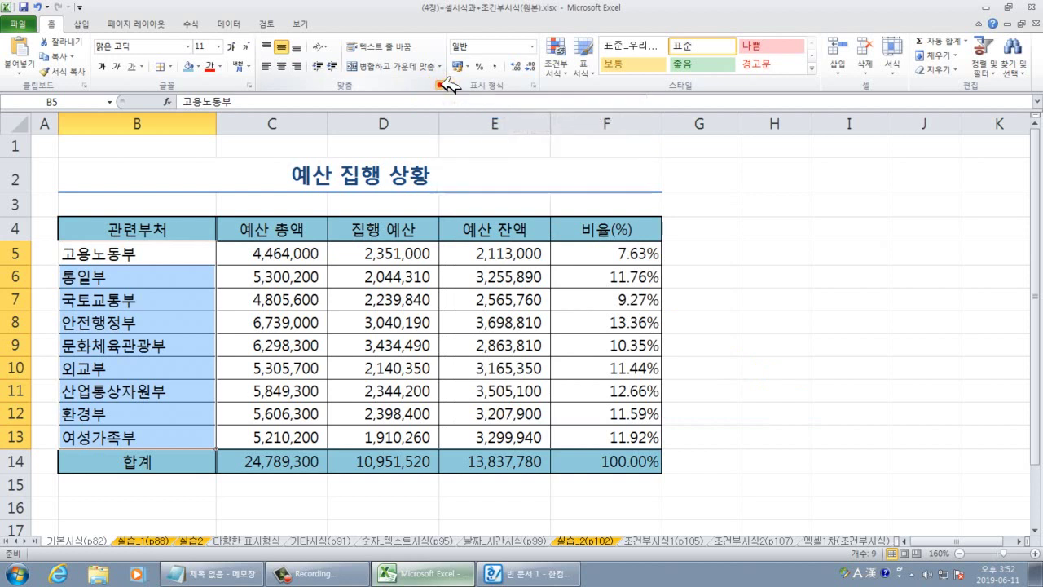
left_click(526, 166)
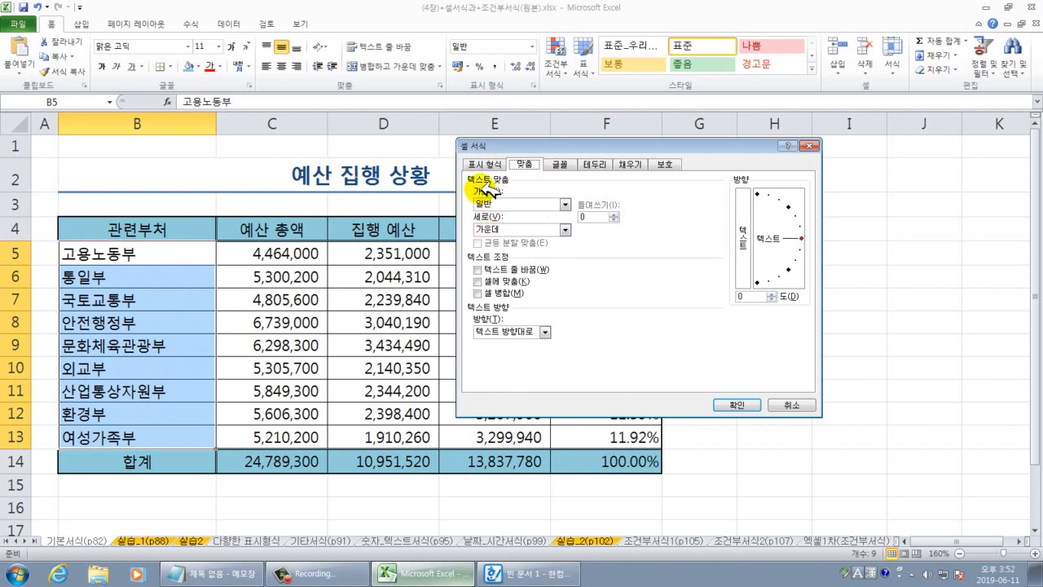
left_click(503, 204)
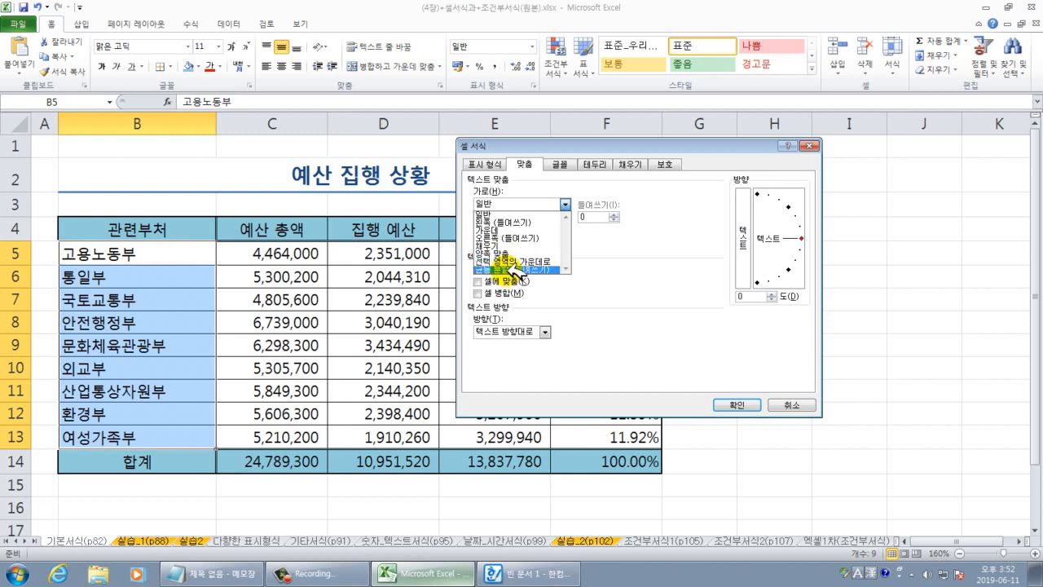
left_click(513, 270)
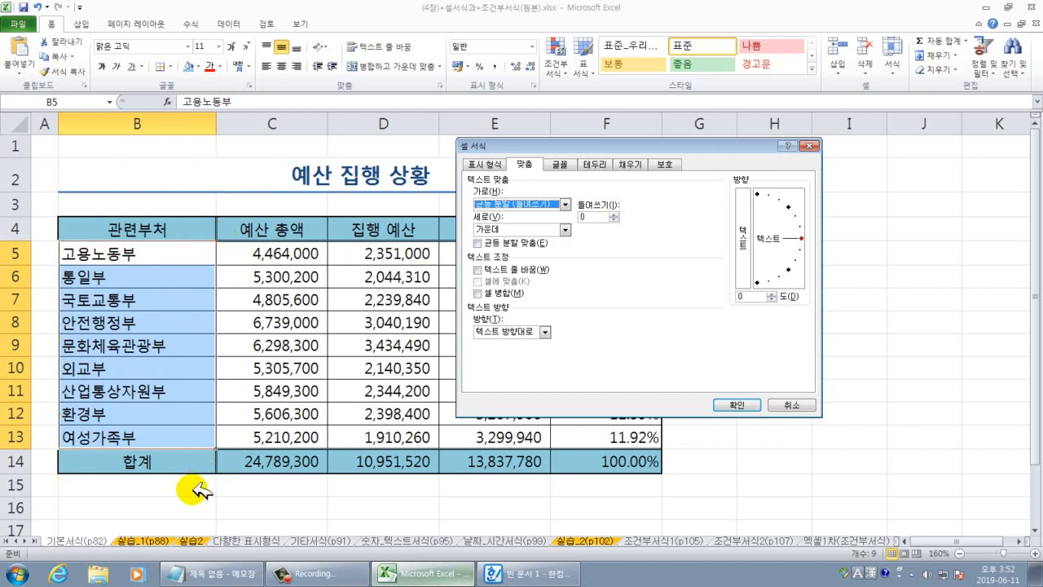
left_click(603, 216)
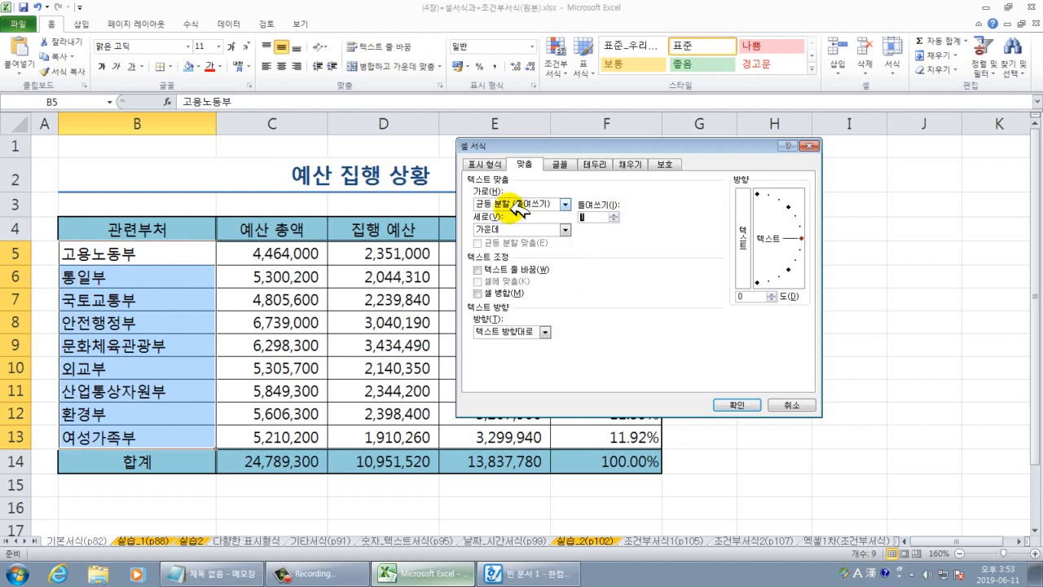
left_click(592, 215)
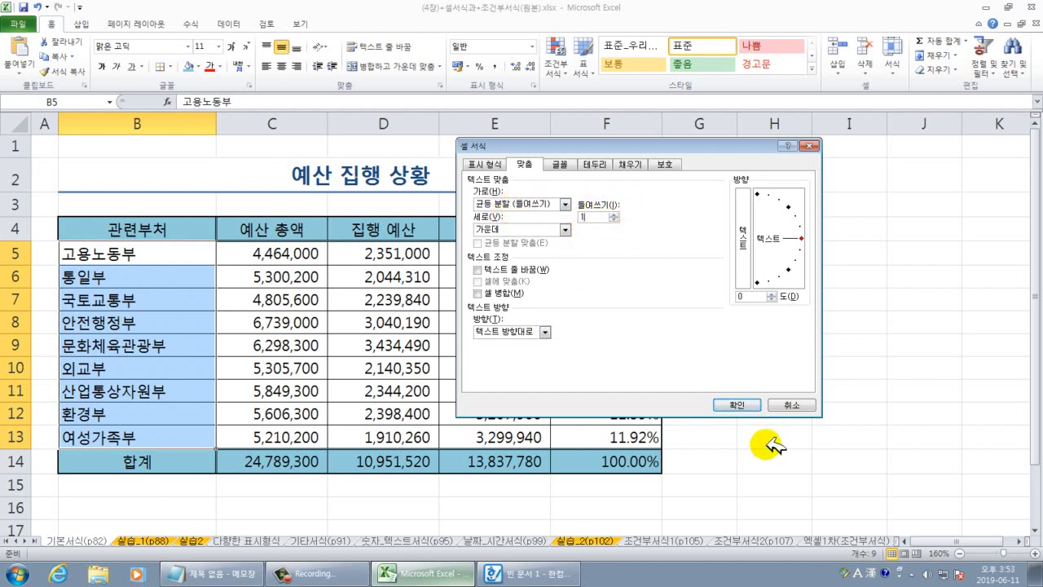
left_click(736, 404)
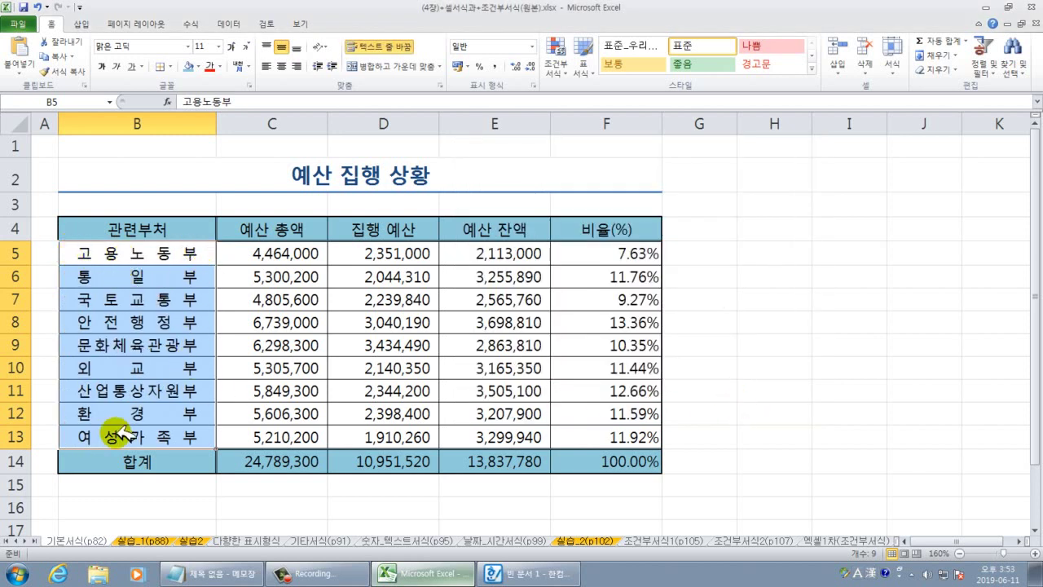
Edit cell B6 to read 통일부처 instead of 통일부.
double_click(208, 276)
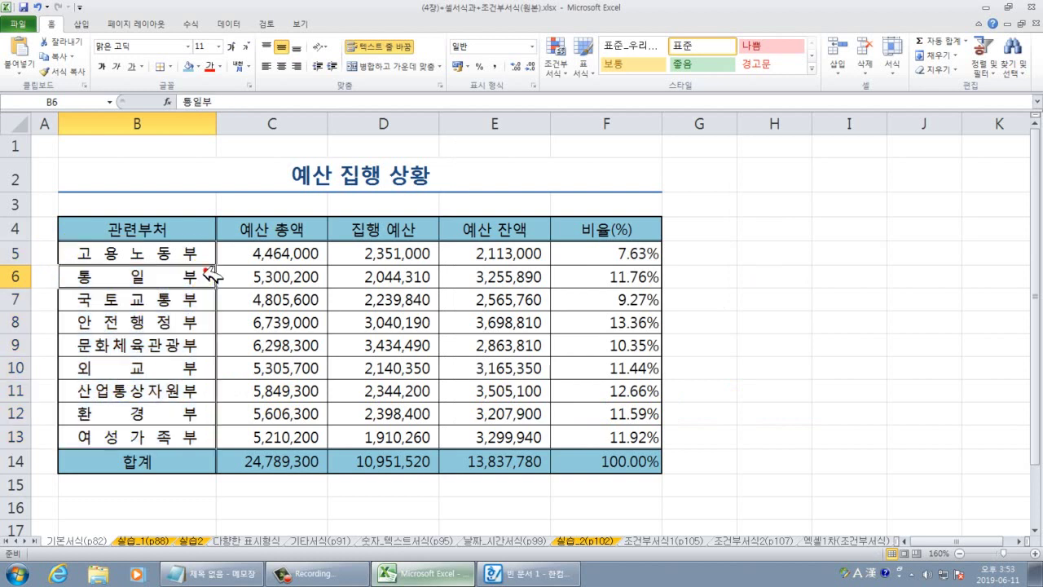
type("cj")
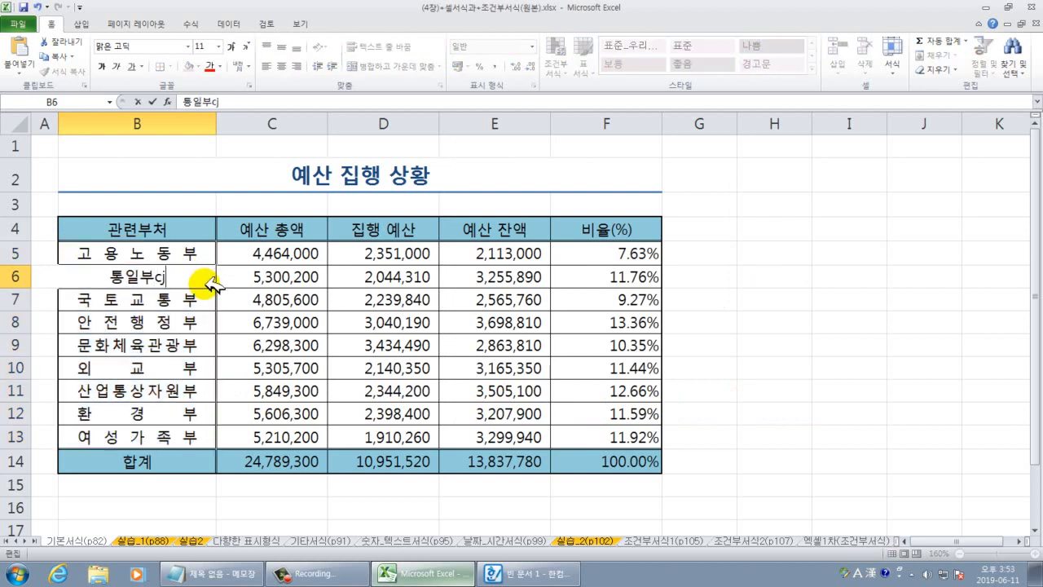
key("BackSpace")
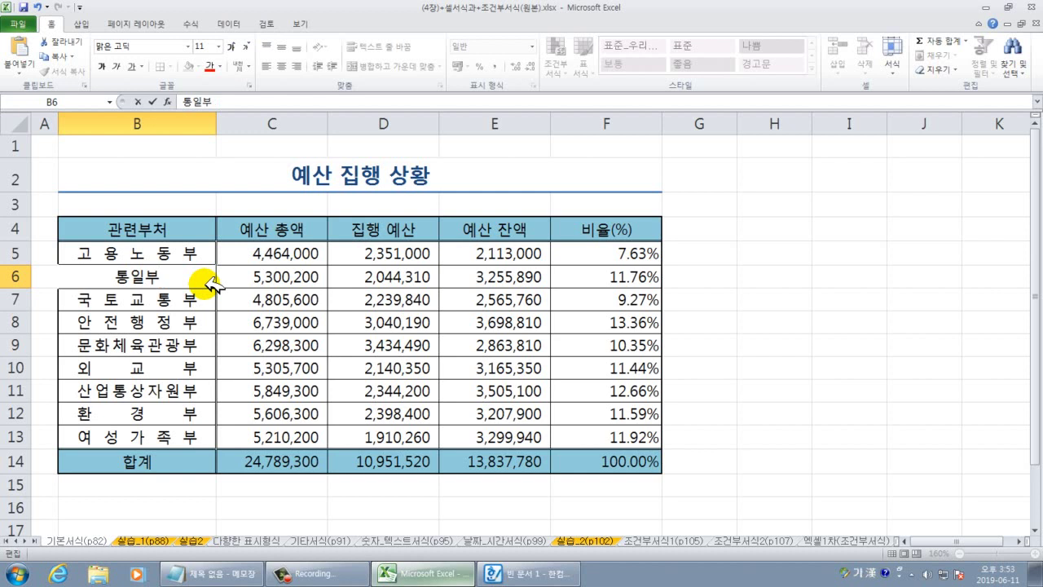
type("ㅊ")
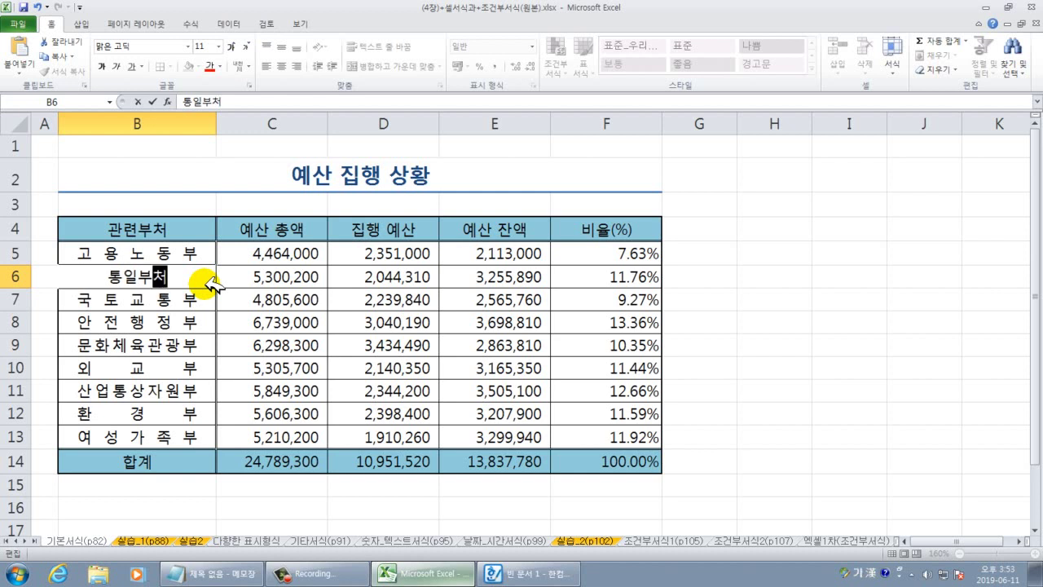
key("Return")
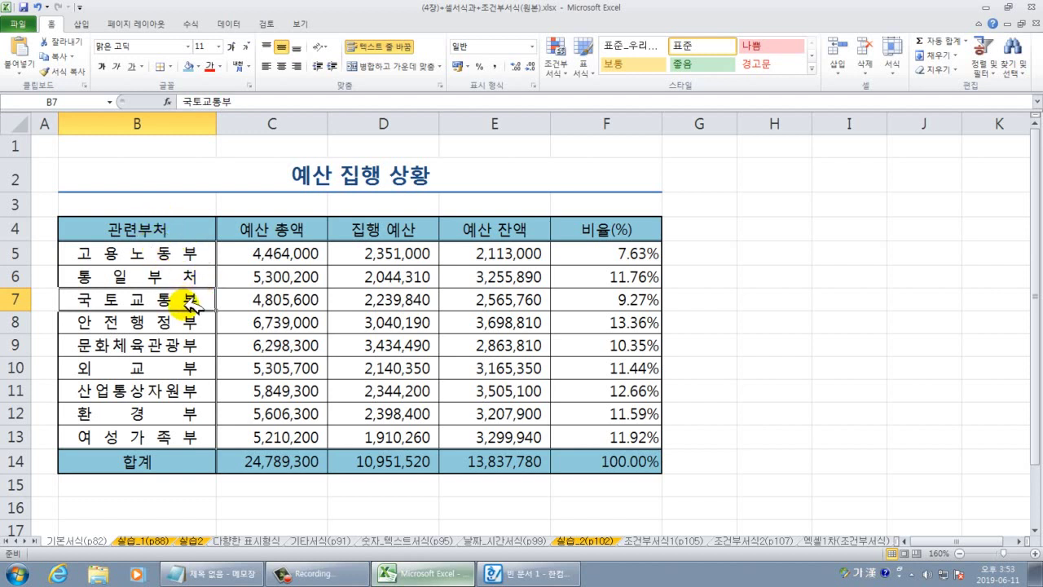
Select B4:F14 and clear its left and right outer borders using More Borders with None style.
left_click_drag(137, 229, 612, 448)
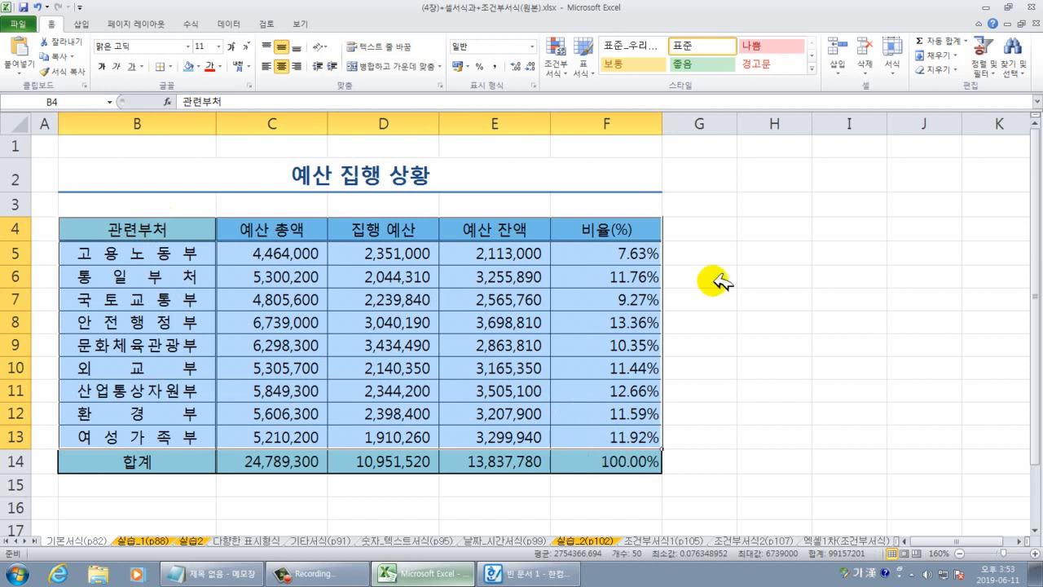
left_click(772, 412)
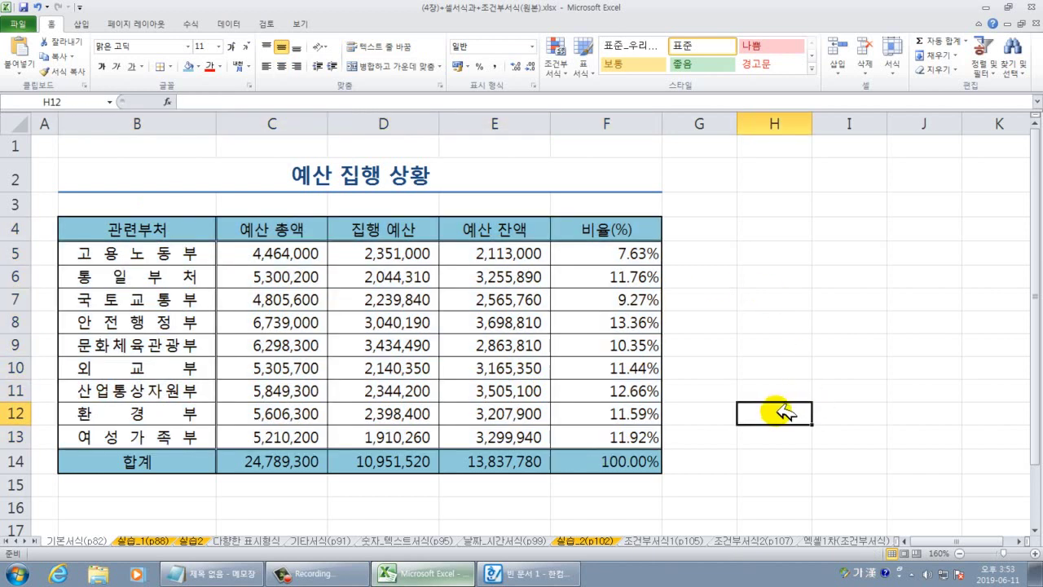
left_click(139, 232)
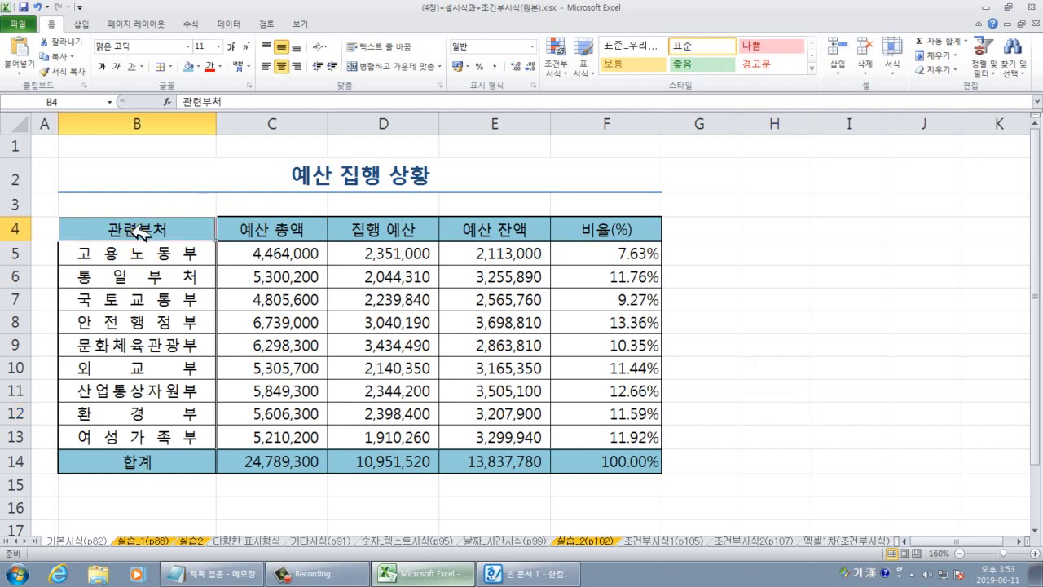
left_click(138, 233)
key("ctrl+a")
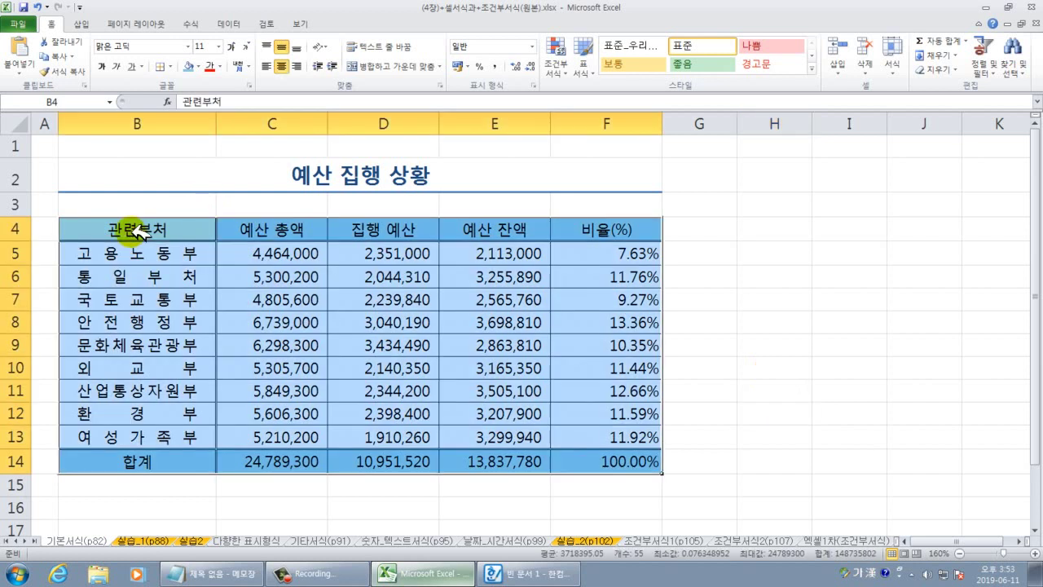
left_click(171, 66)
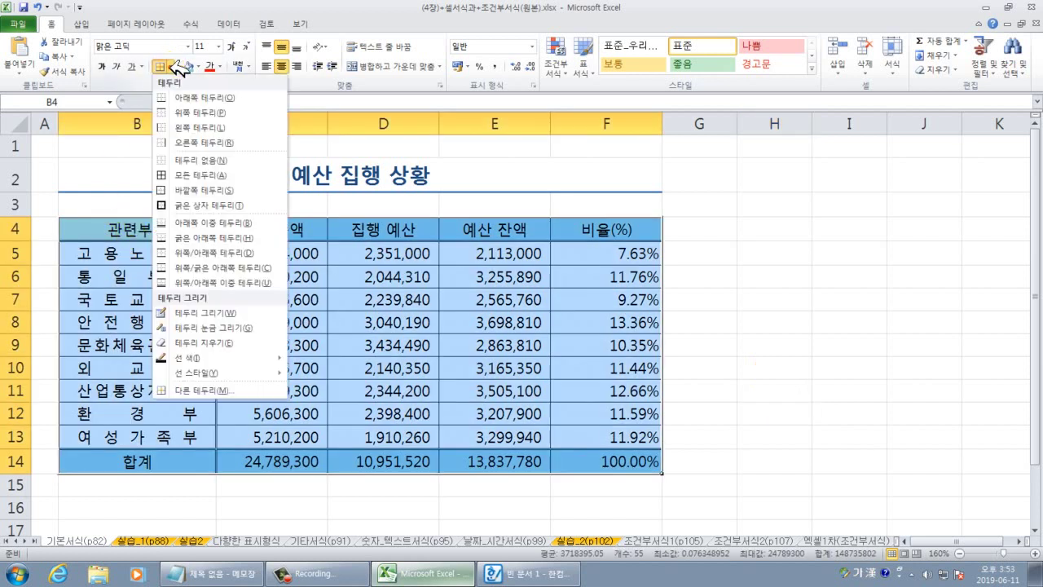
left_click(215, 391)
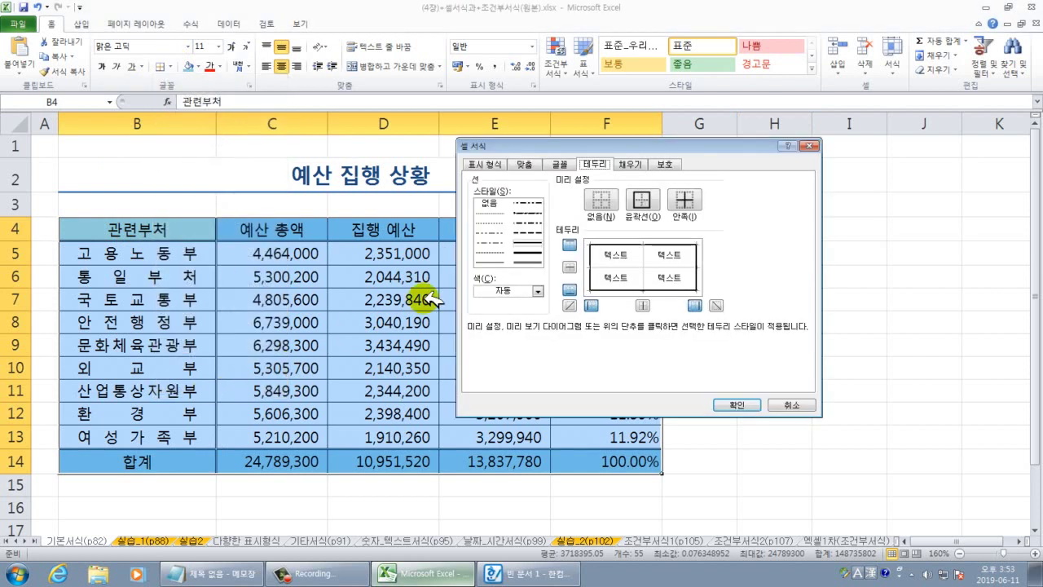
left_click(492, 203)
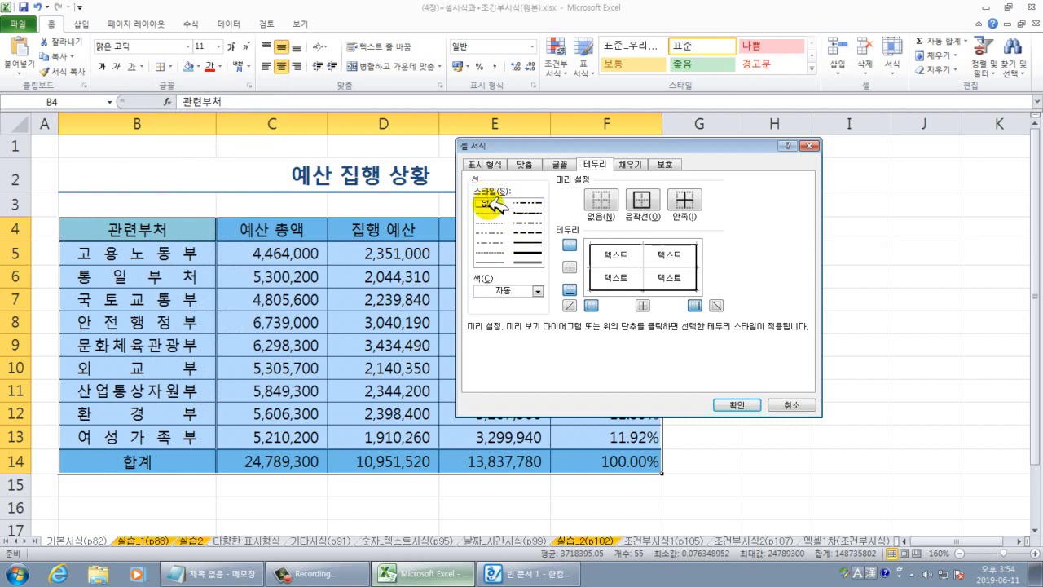
left_click(592, 255)
left_click(598, 258)
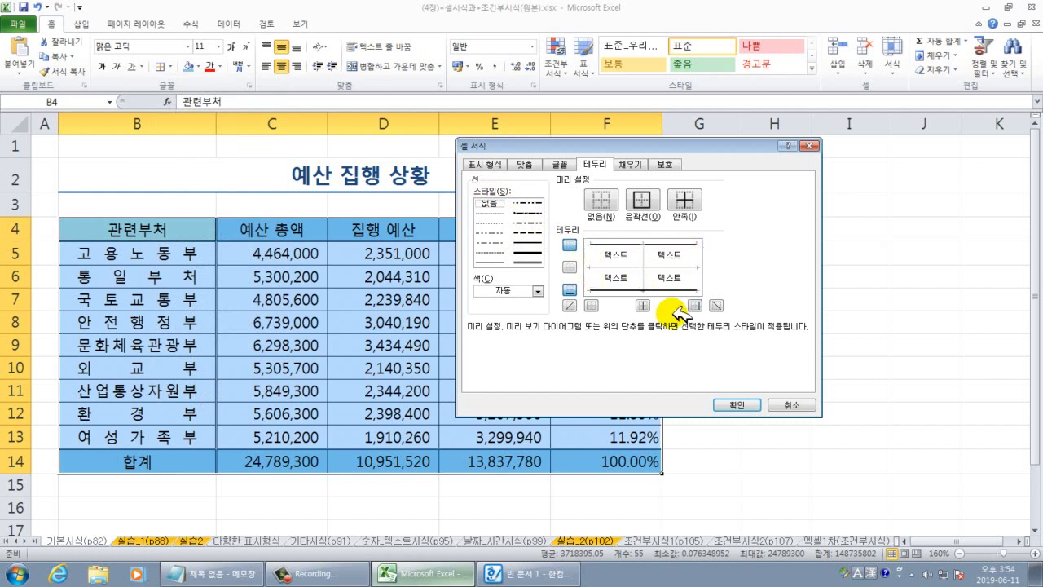
left_click(738, 405)
left_click(743, 411)
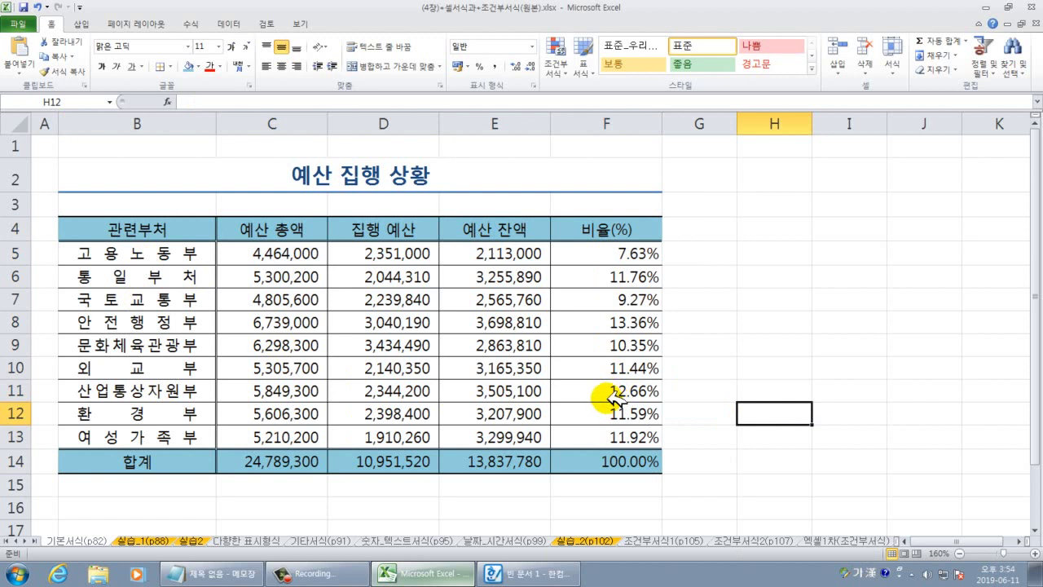
Go to the 실습_1(p88) sheet with the 상반기 상품별 매출실적 table, glancing at the example sheet first.
left_click(162, 540)
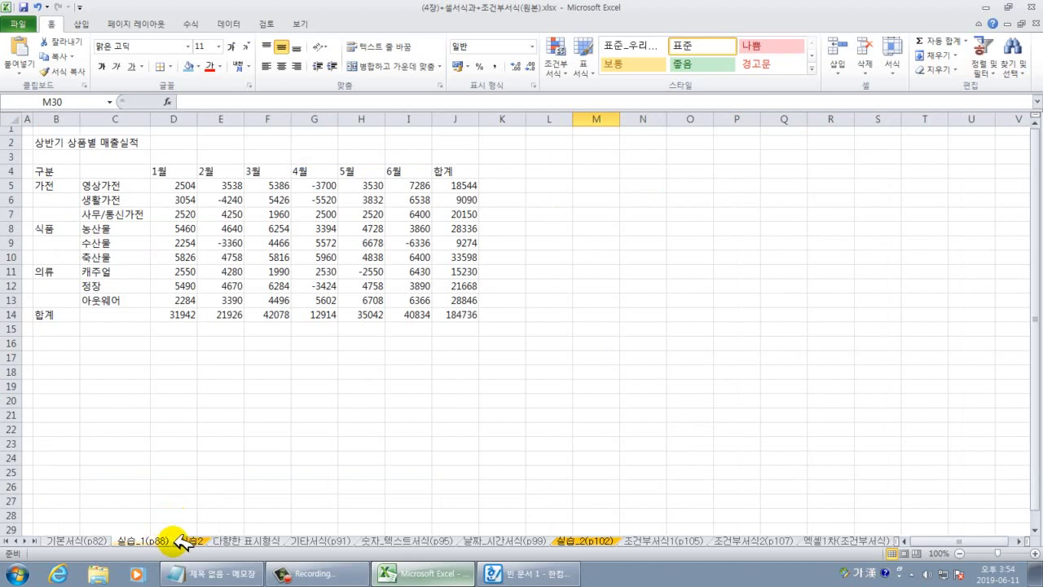
left_click(183, 541)
left_click(149, 539)
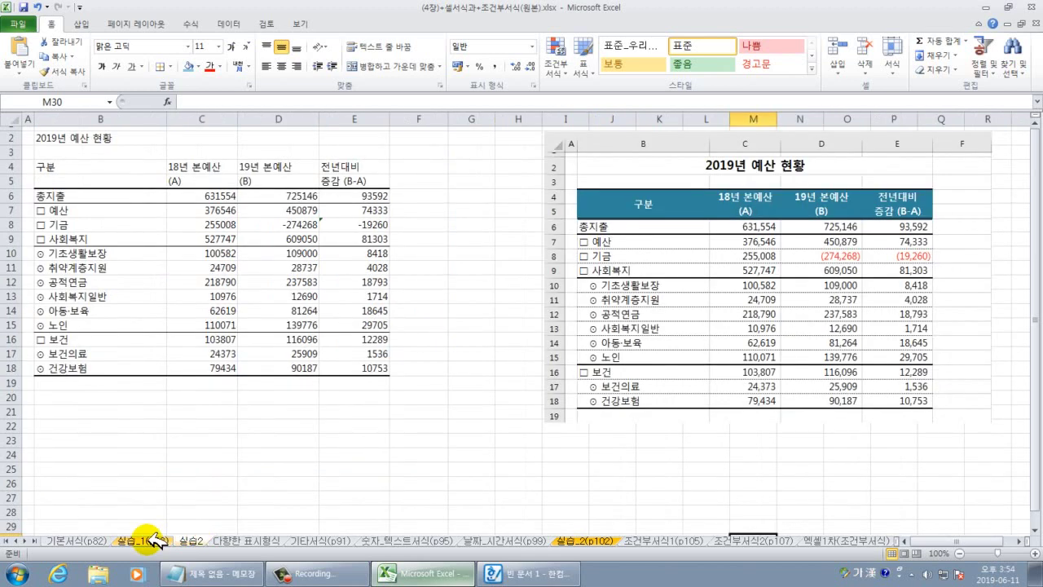
left_click(153, 539)
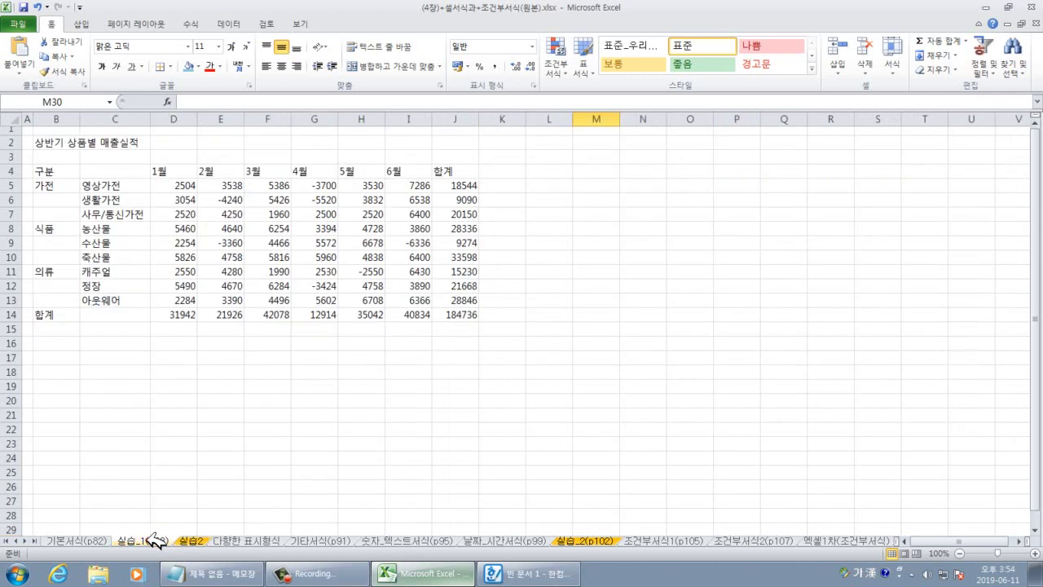
left_click(172, 443)
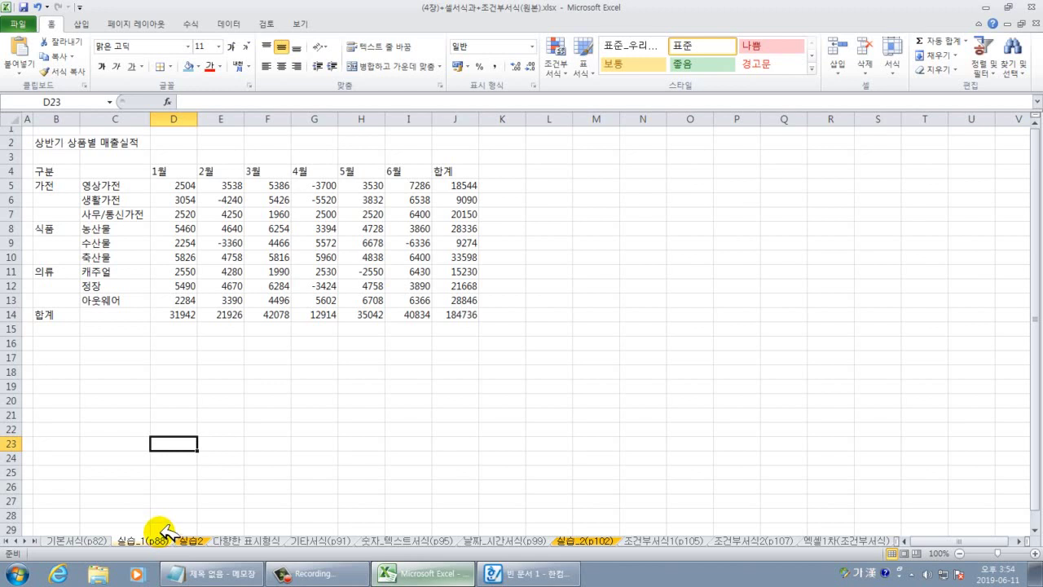
left_click(190, 405)
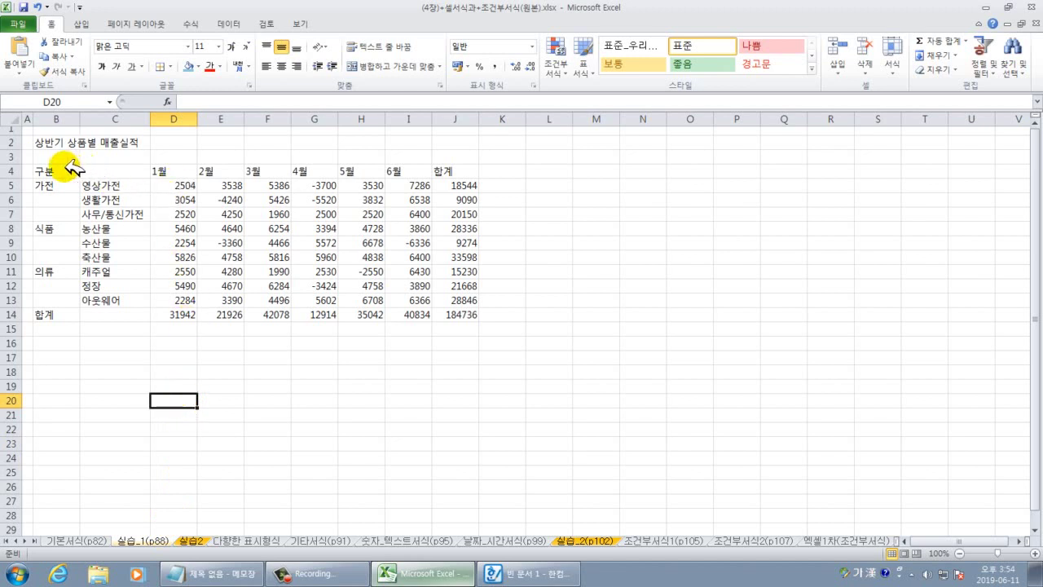
left_click(65, 168)
left_click_drag(70, 168, 106, 173)
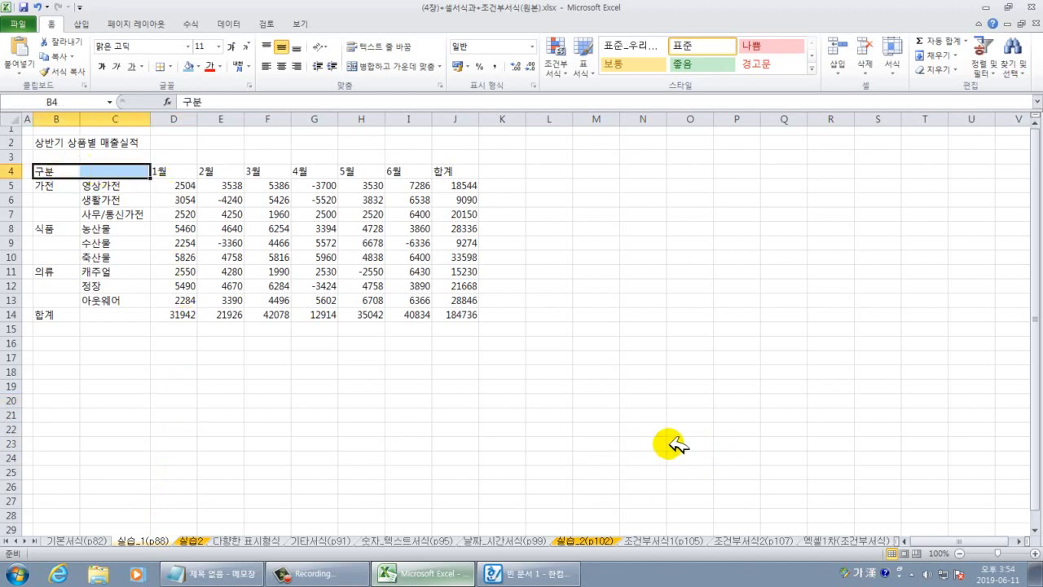
left_click(643, 429)
scroll(643, 429, "up", 2, "ctrl")
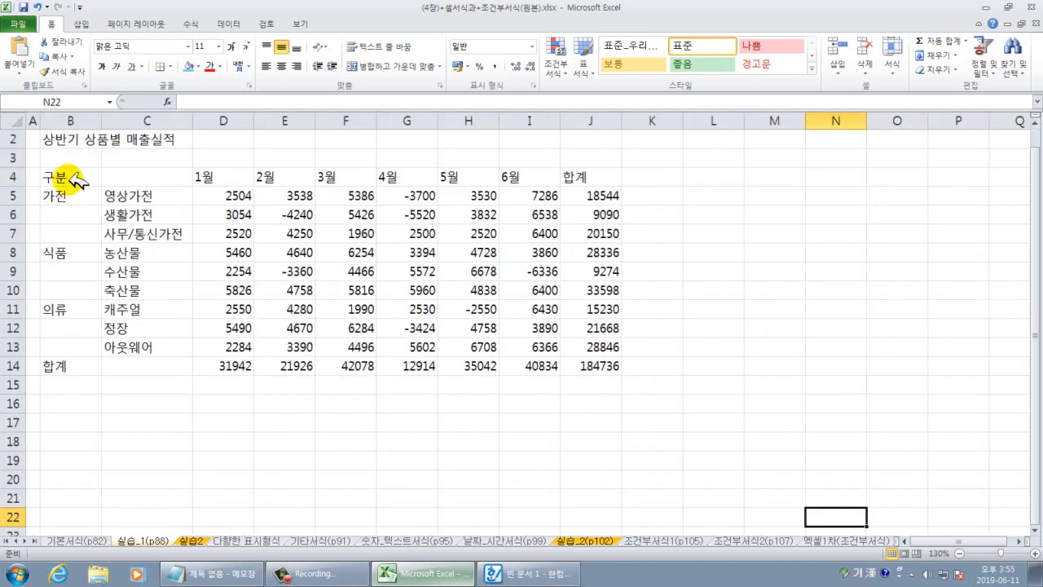
Merge and centre B4:C4, B5:B7, B8:B10, B11:B13 and B14:C14 together.
left_click(72, 177)
left_click_drag(106, 177, 146, 175)
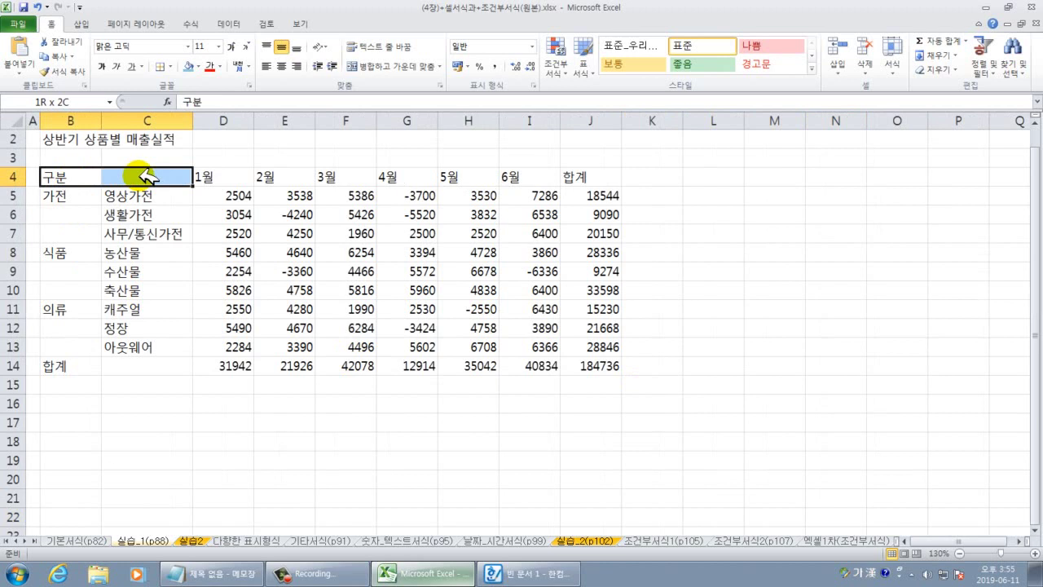
left_click_drag(147, 175, 143, 176)
left_click_drag(81, 195, 159, 368, "ctrl")
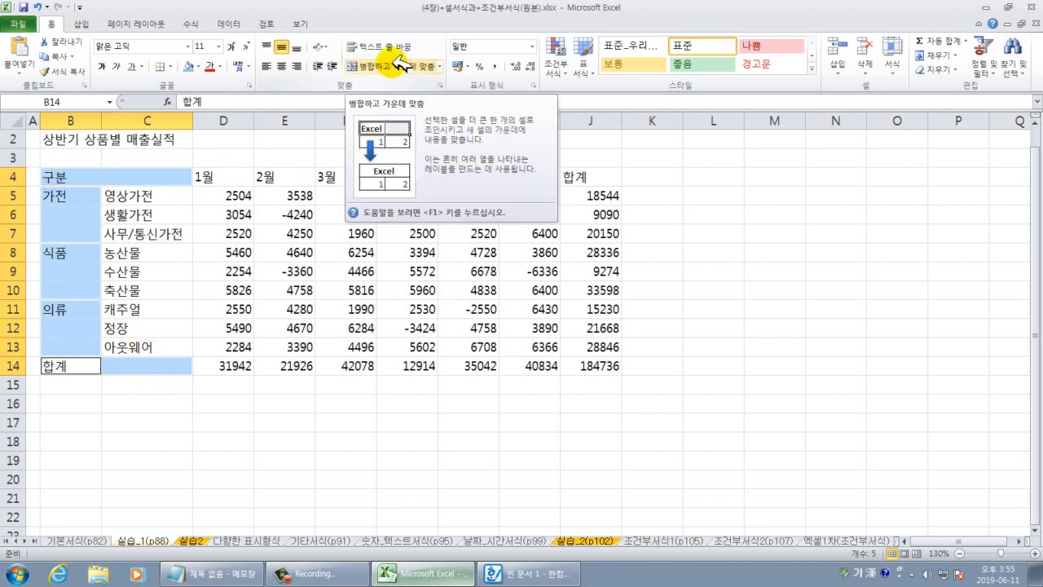
left_click(395, 66)
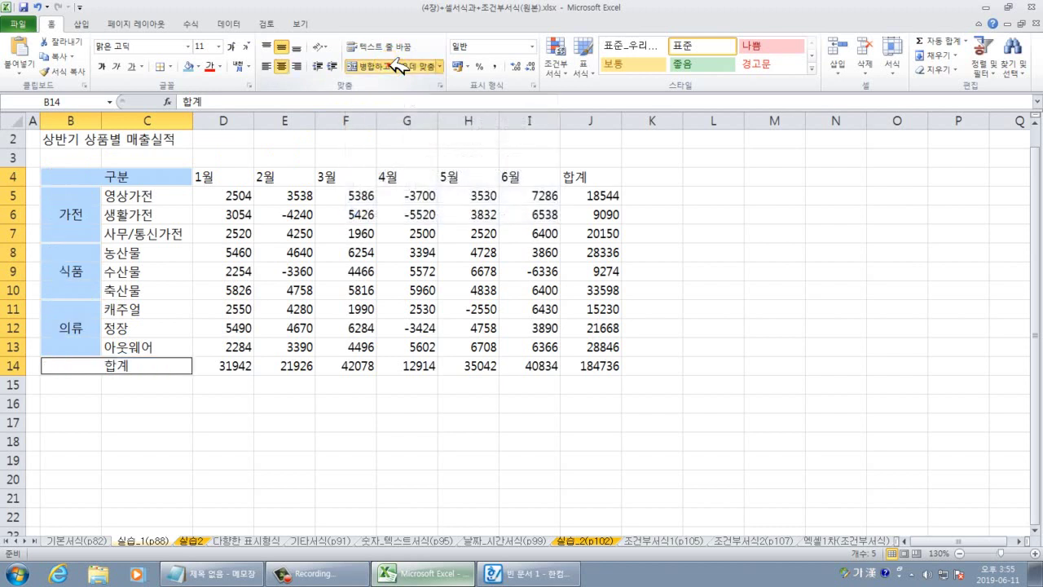
left_click(311, 423)
left_click(310, 423)
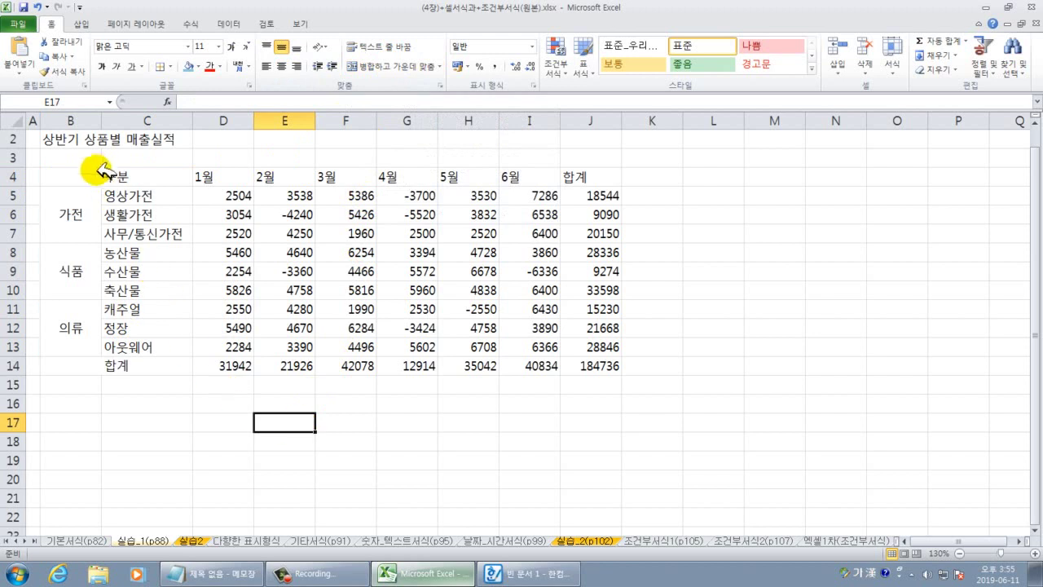
Apply All Borders and then a Thick Box Border to the sales table B4:J14.
left_click_drag(87, 171, 581, 369)
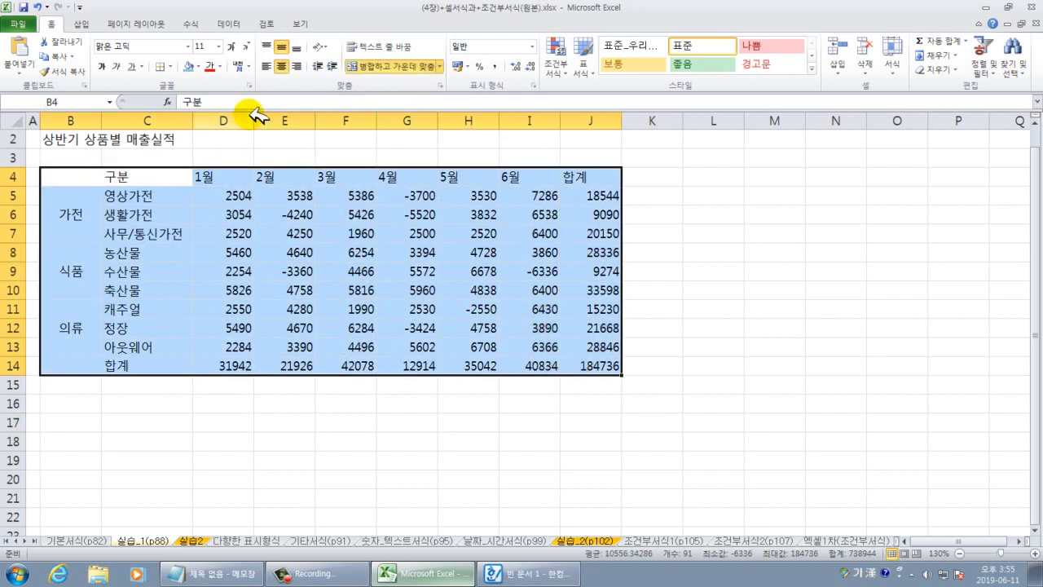
left_click(170, 66)
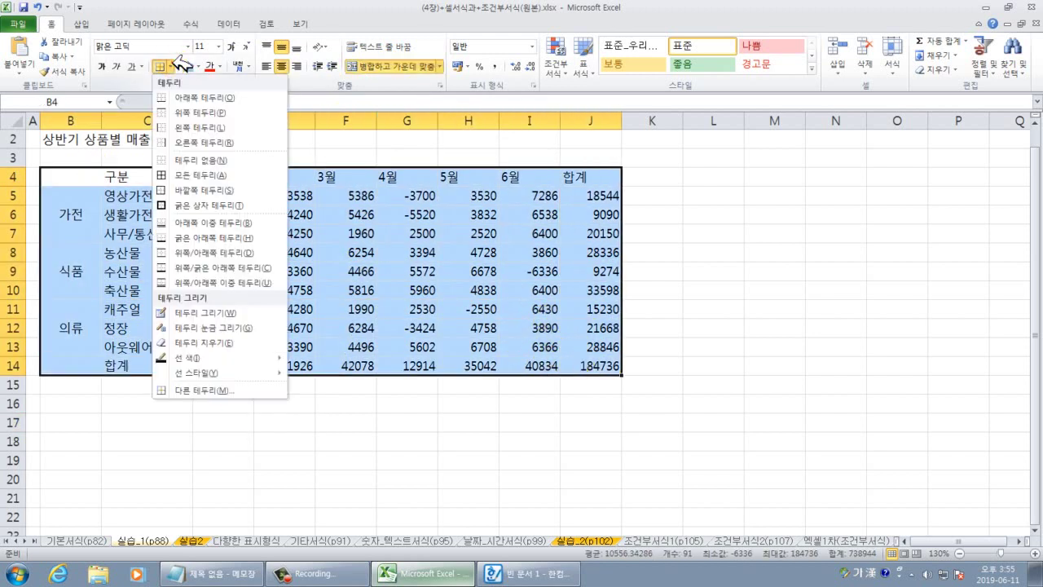
left_click(187, 174)
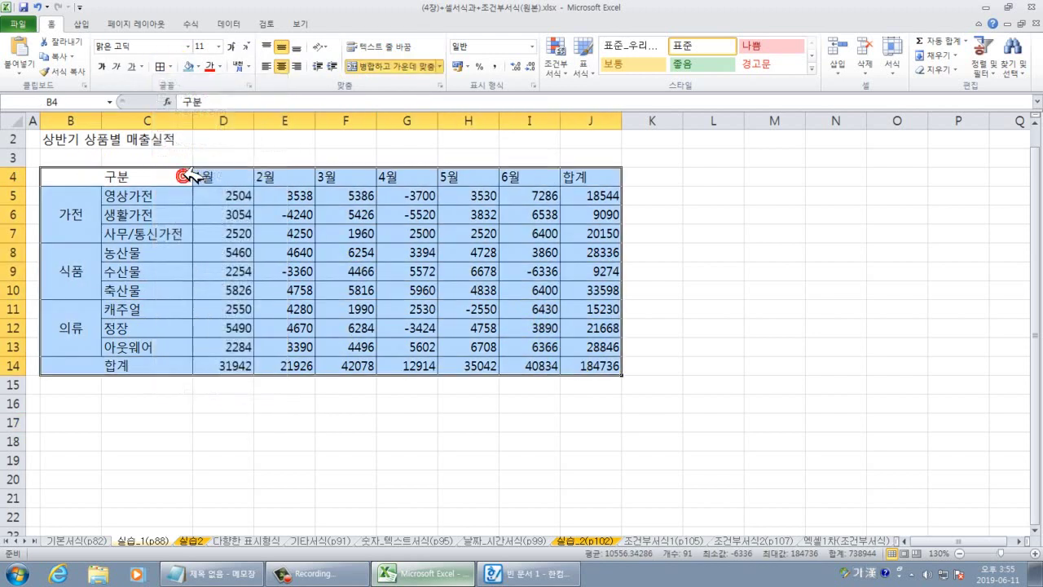
left_click(171, 66)
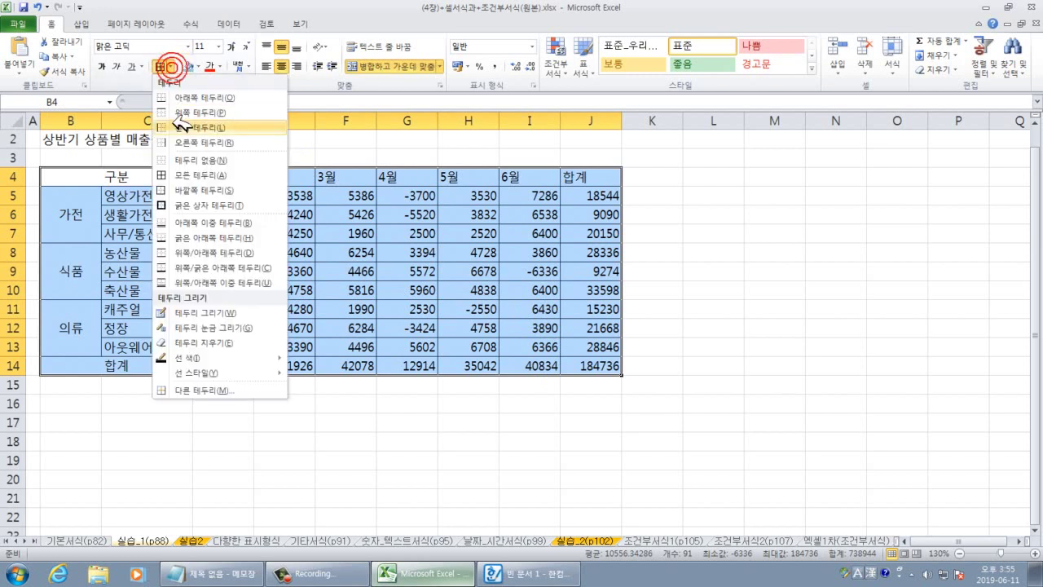
left_click(189, 205)
Give the 가전 rows B5:J7 and 의류 rows B11:J13 thick box borders.
left_click_drag(637, 402, 686, 403)
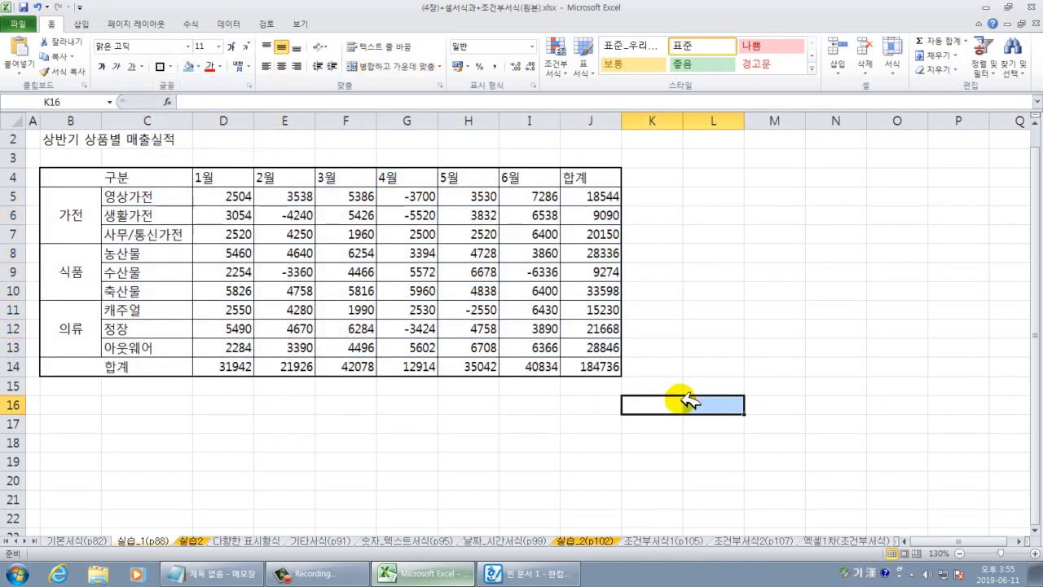
left_click_drag(85, 213, 584, 216)
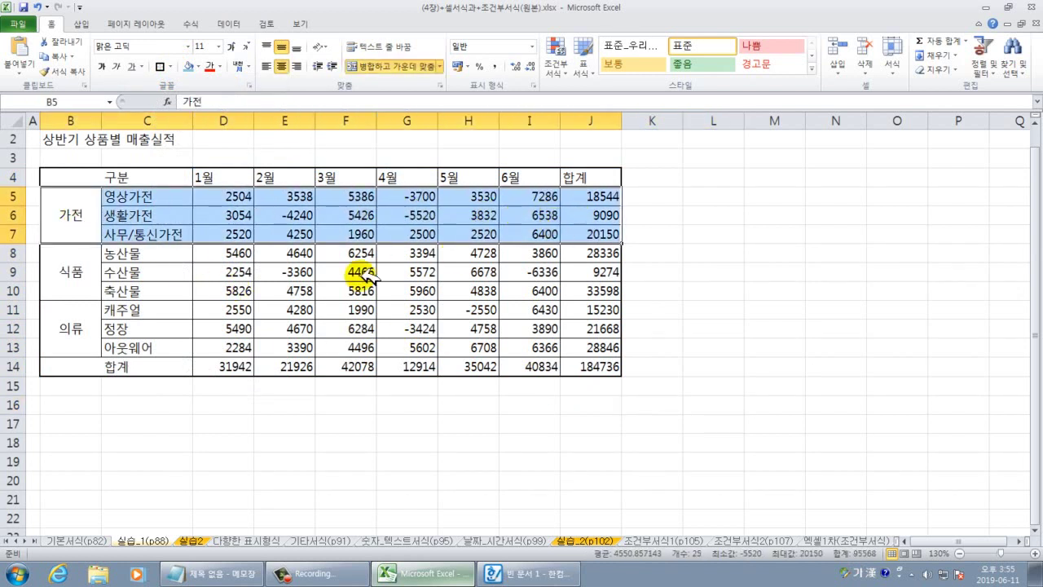
left_click_drag(70, 326, 591, 342)
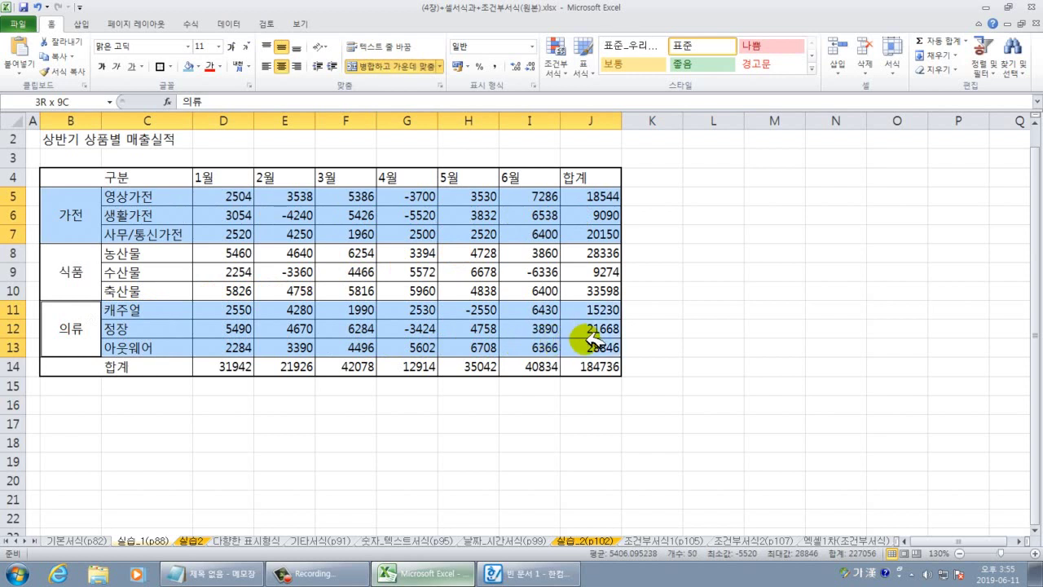
left_click(163, 66)
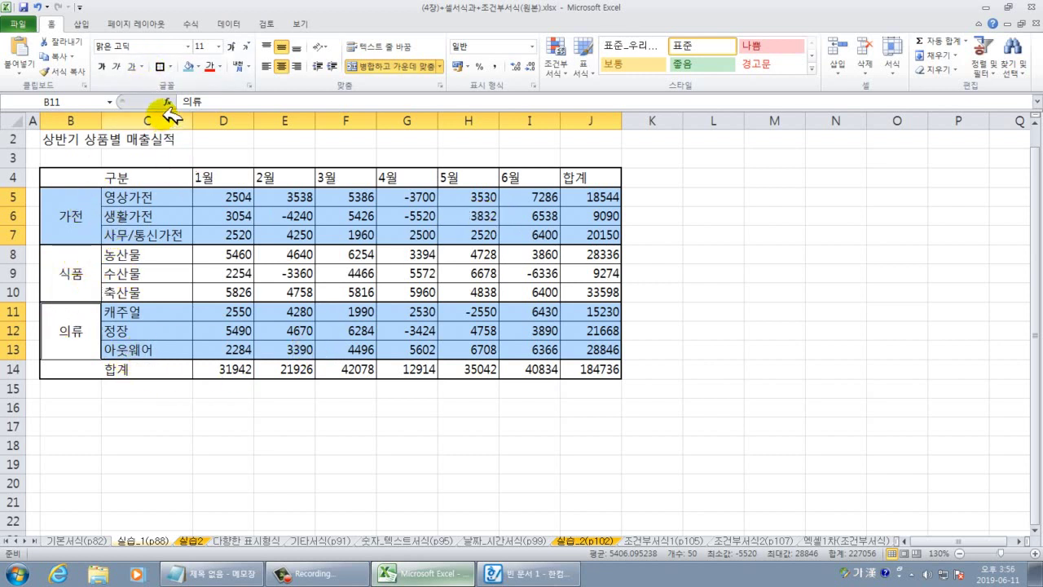
left_click(230, 461)
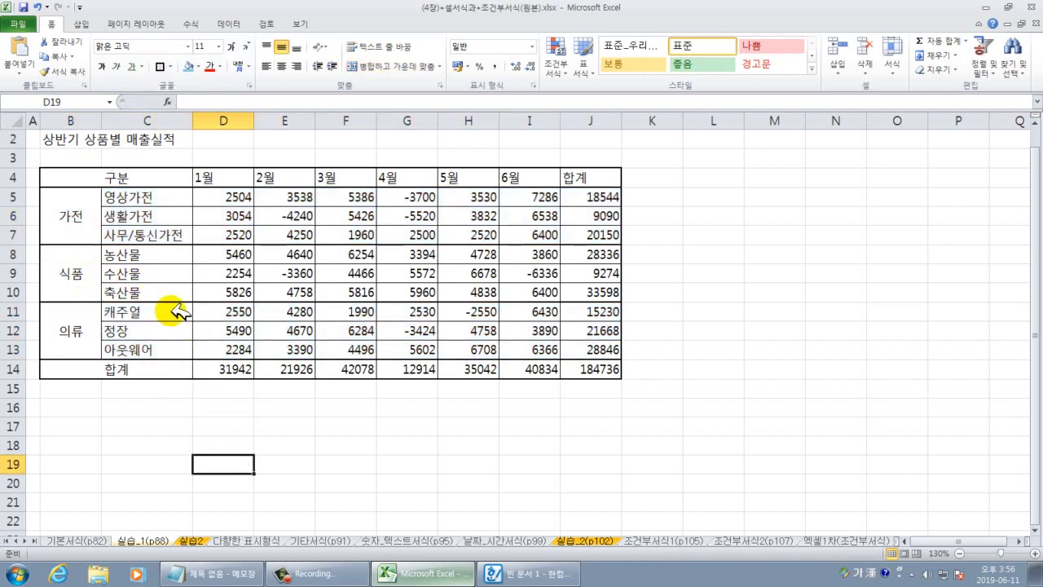
Centre the 1월–합계 column headings in D4:J4.
left_click_drag(226, 177, 600, 179)
left_click(281, 66)
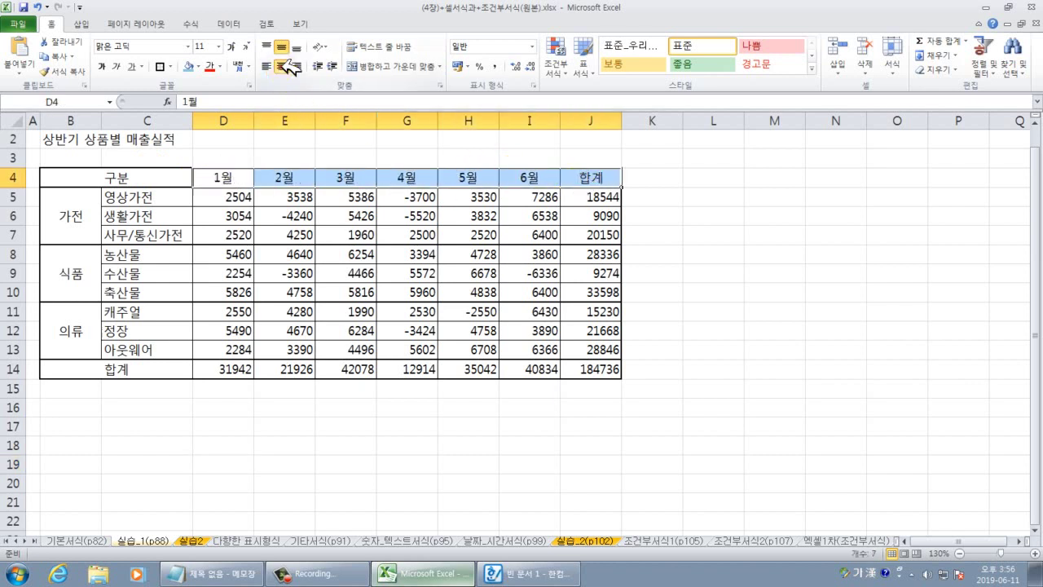
left_click(744, 348)
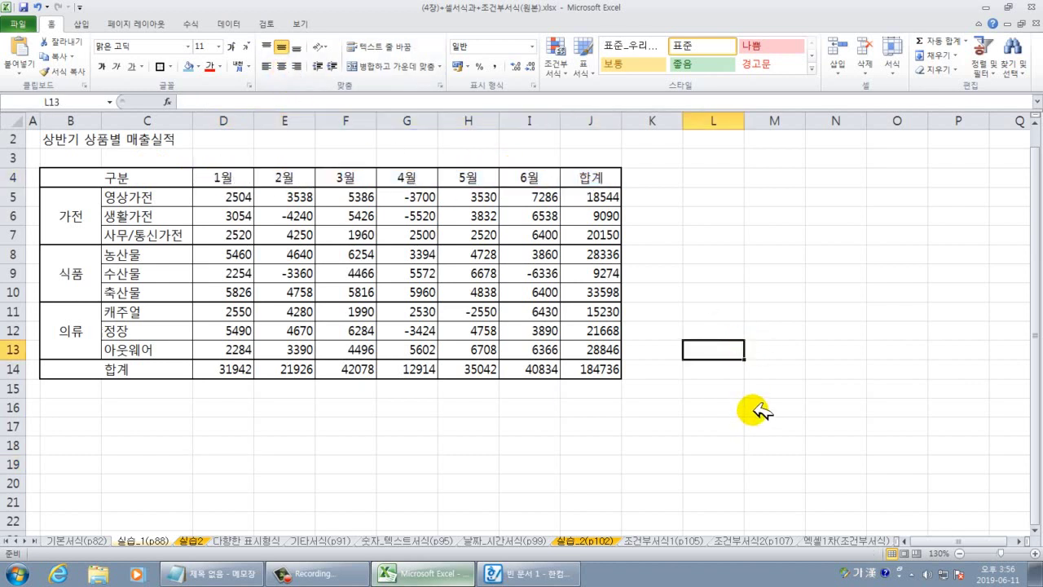
scroll(752, 414, "up", 1)
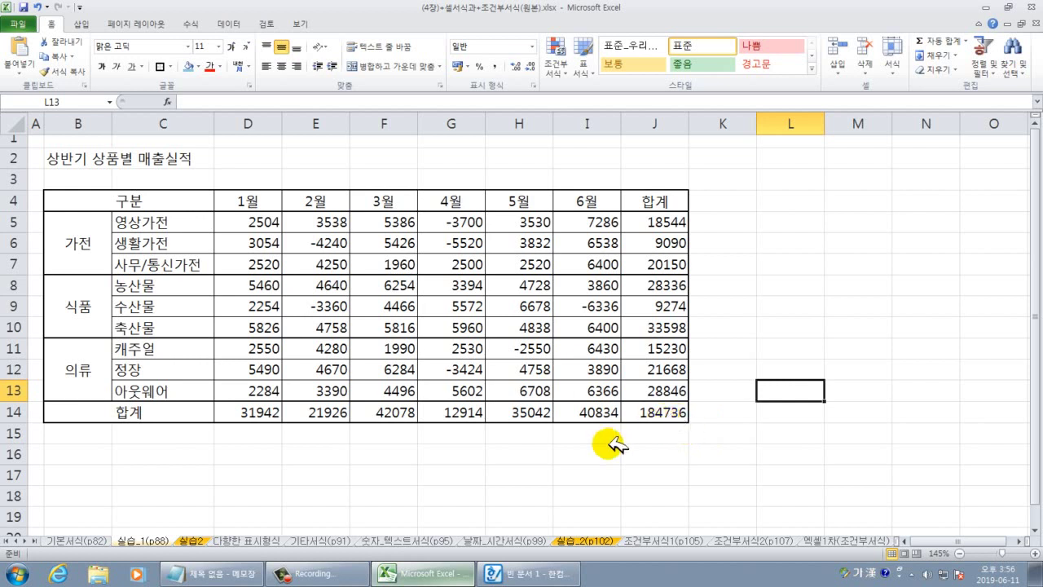
Give C5:C13 Distributed (Indent) alignment, widen column C, and restore row 7's height.
left_click_drag(151, 220, 163, 389)
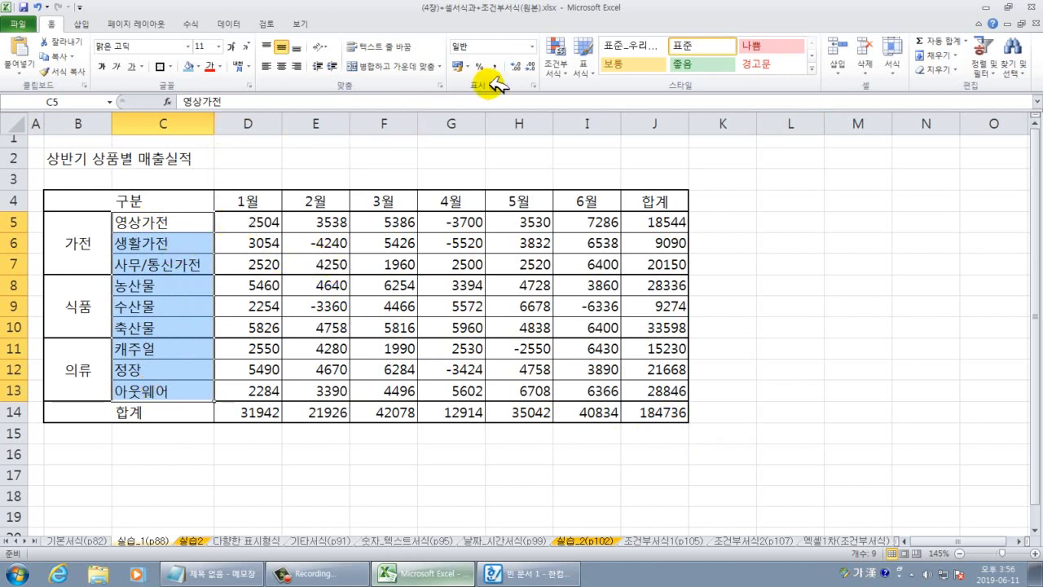
left_click(440, 84)
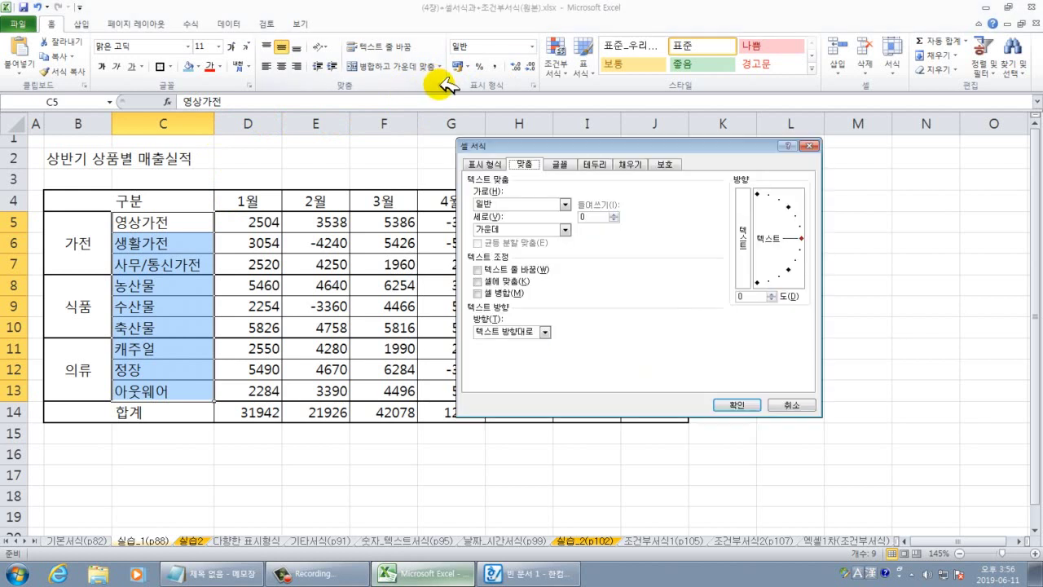
left_click(517, 204)
left_click(511, 270)
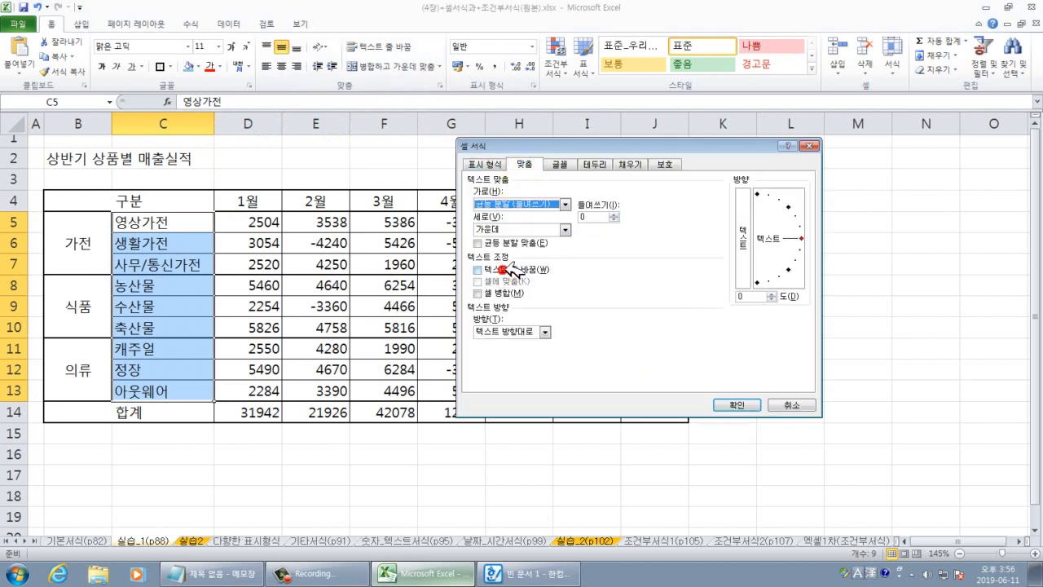
double_click(593, 216)
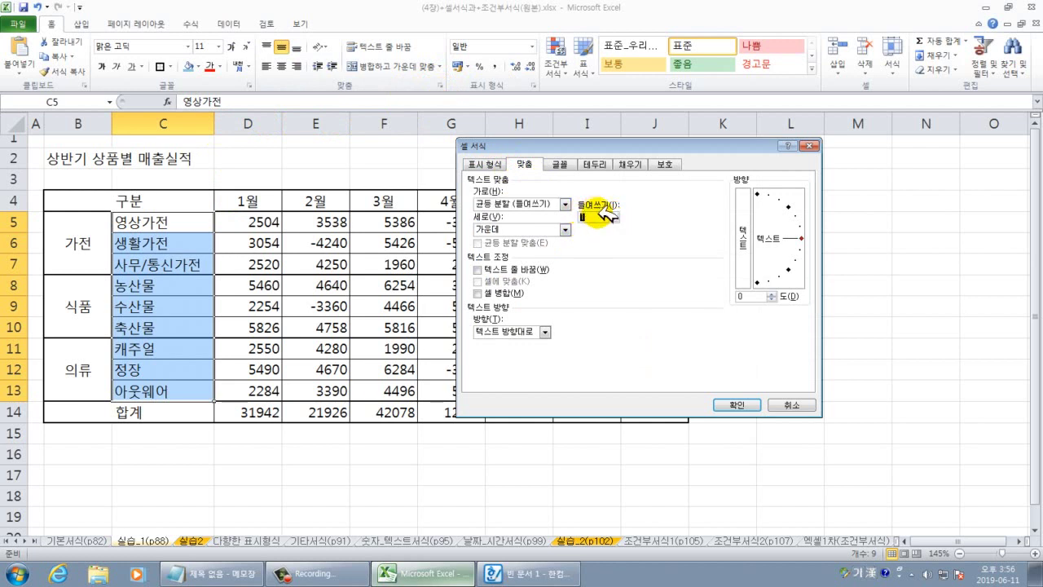
left_click(736, 404)
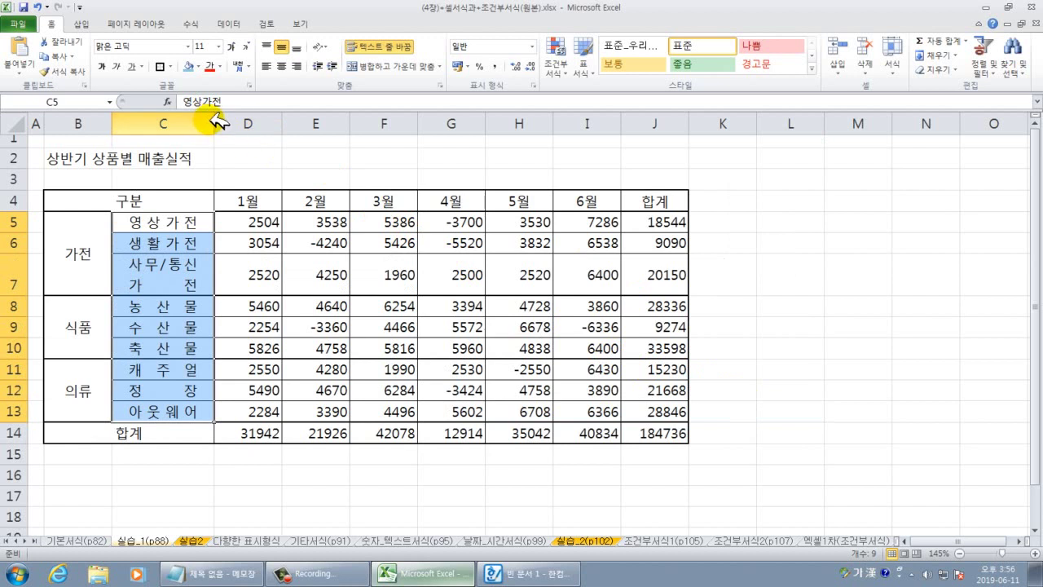
left_click_drag(213, 122, 242, 121)
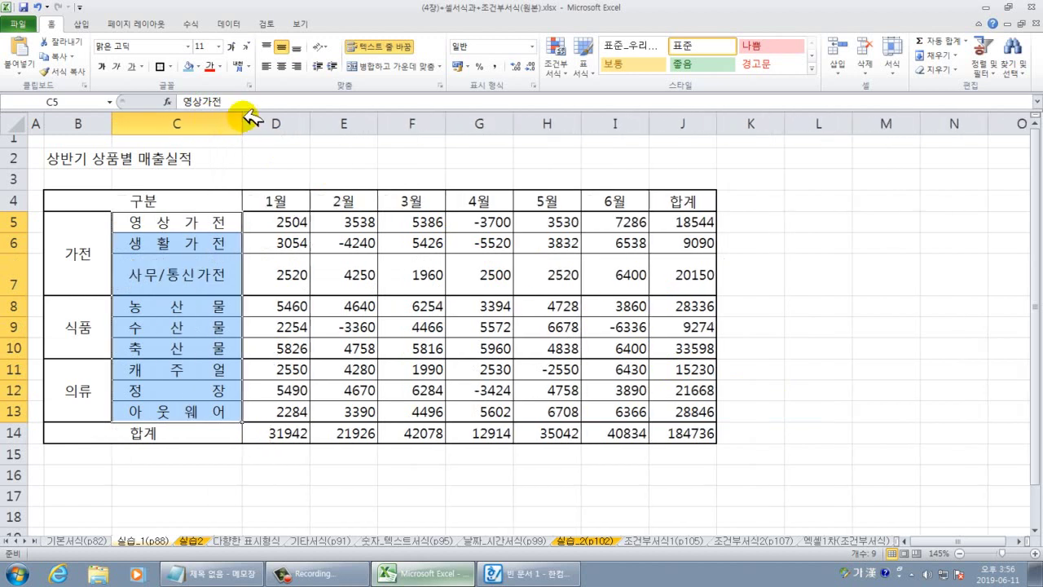
double_click(26, 294)
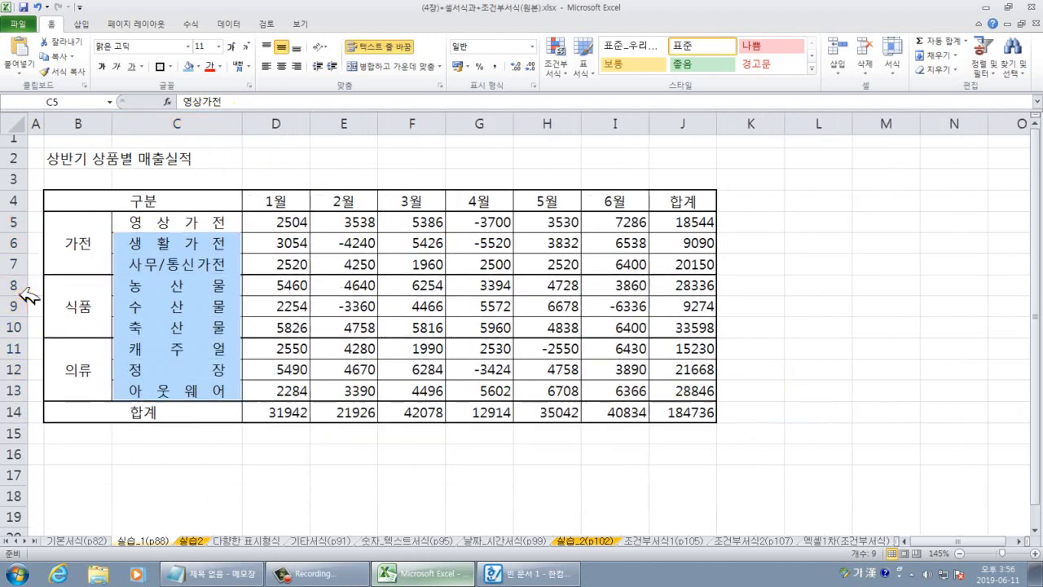
Make B4:C14 and the month headings D4:J4 bold with a light blue fill.
left_click(204, 307)
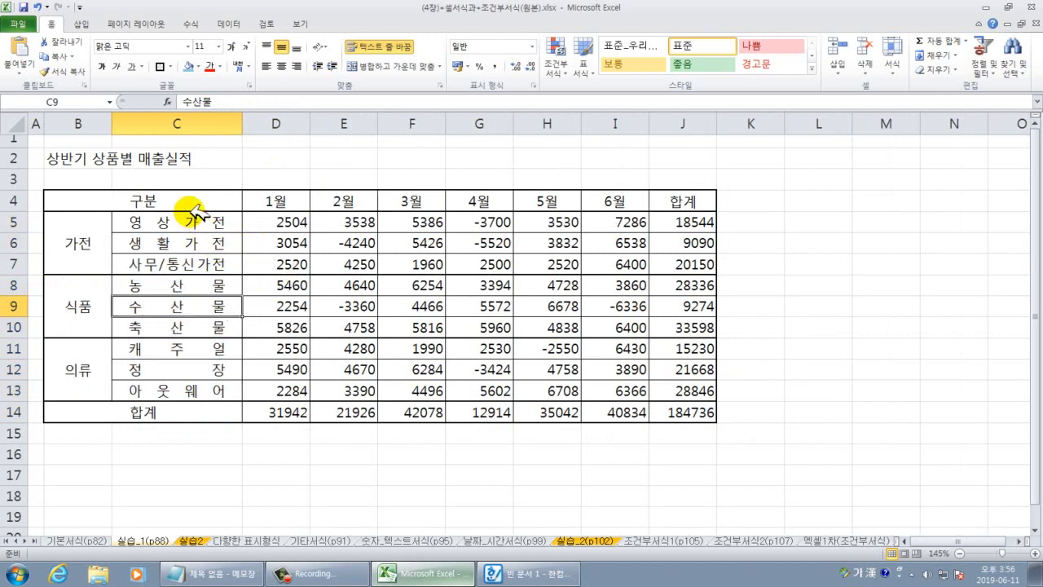
left_click_drag(203, 199, 196, 405)
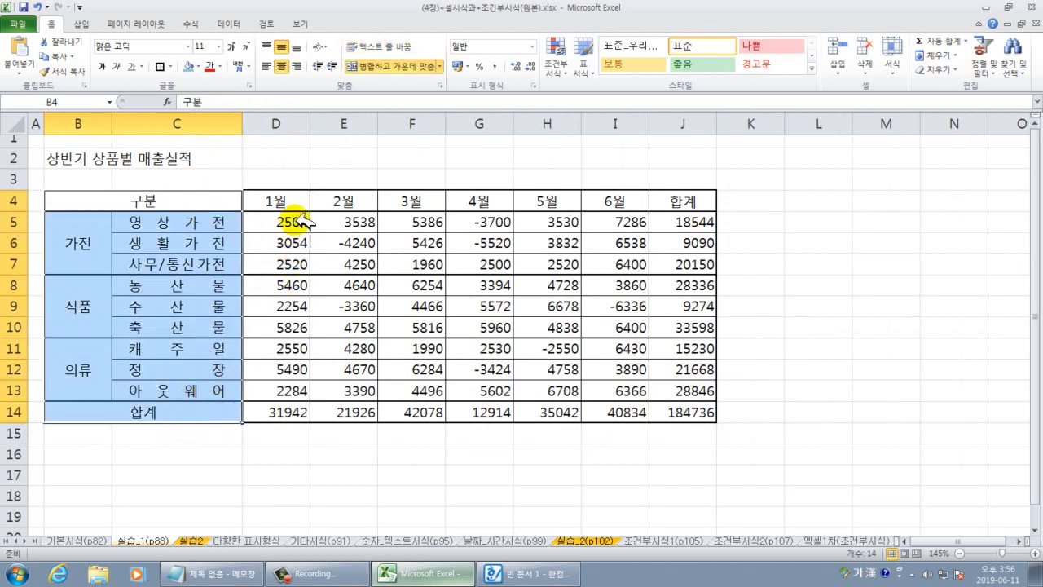
left_click_drag(281, 200, 676, 198)
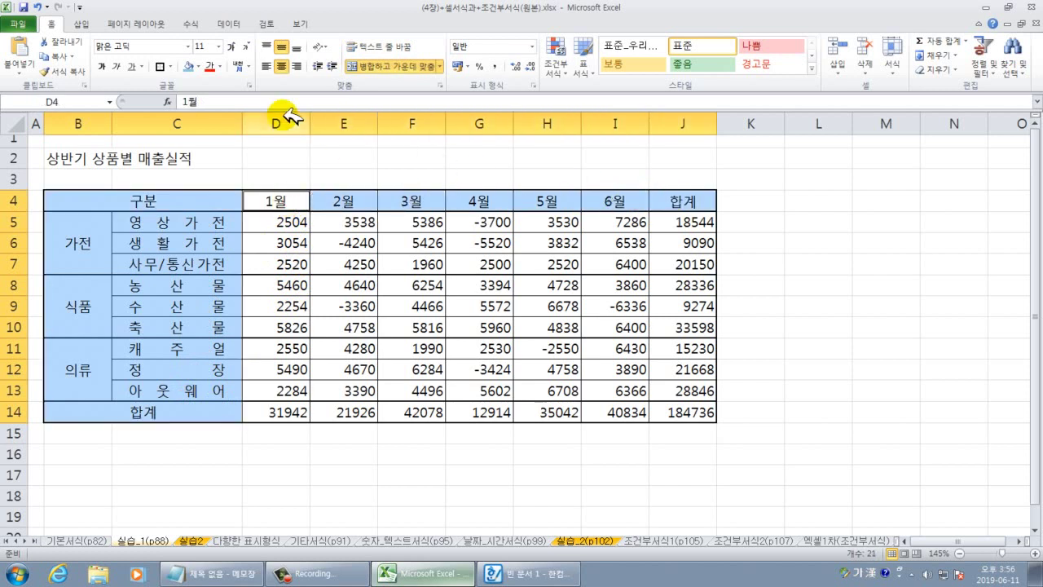
left_click(101, 66)
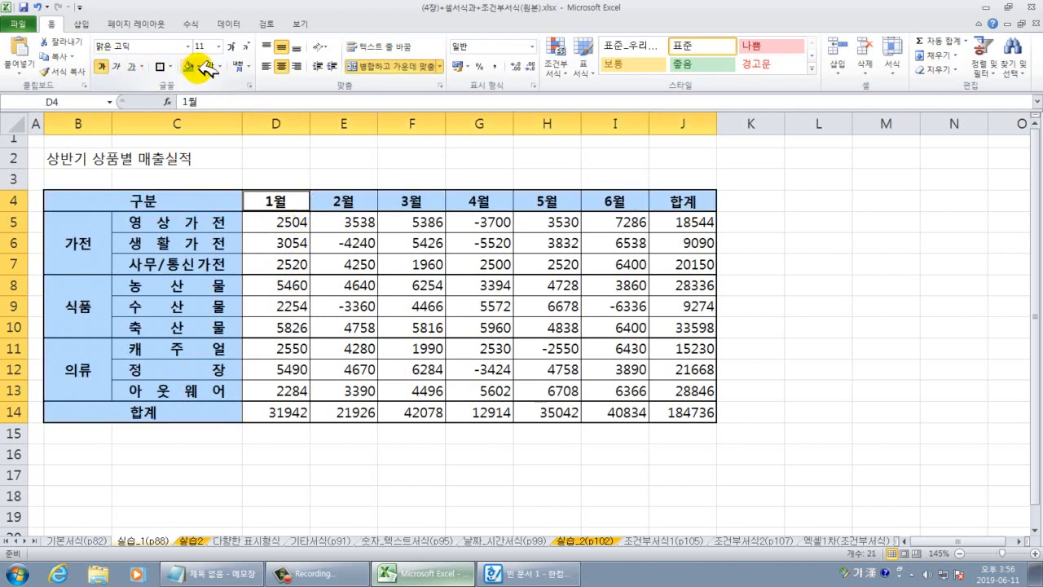
left_click(199, 67)
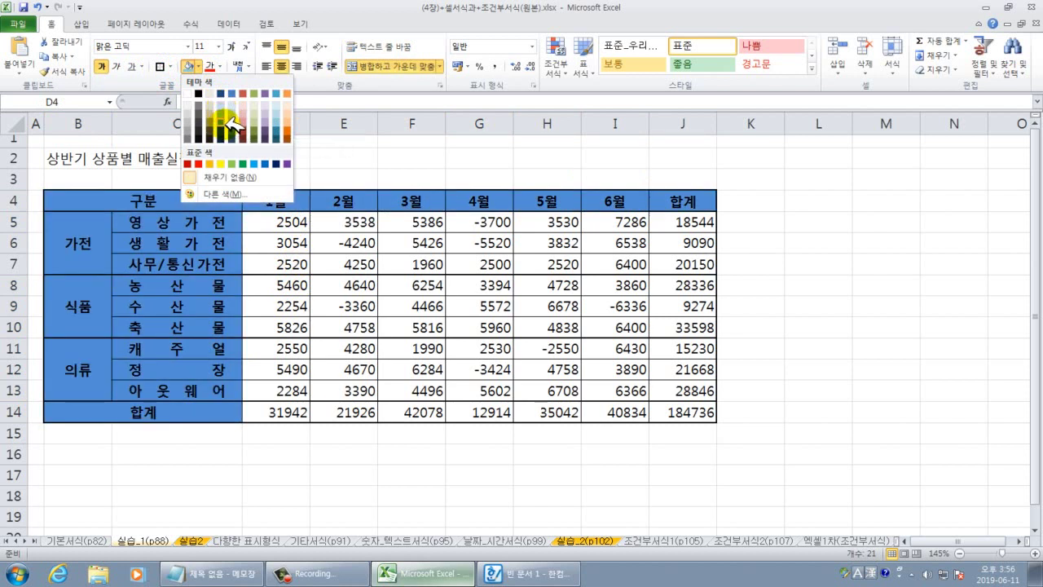
left_click(277, 105)
left_click(342, 437)
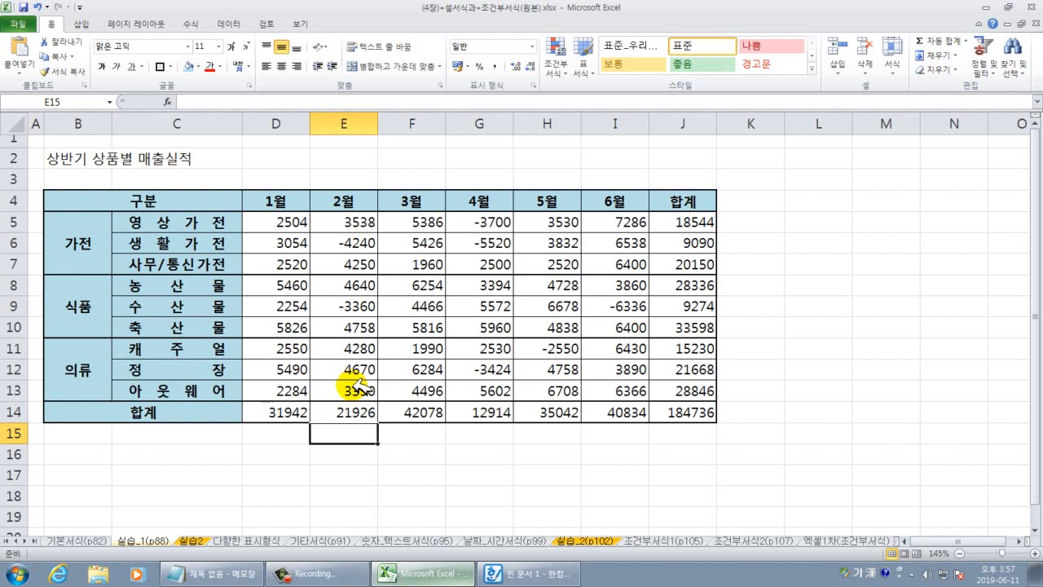
Select the monthly sales figures in D5:J14.
left_click_drag(292, 225, 691, 411)
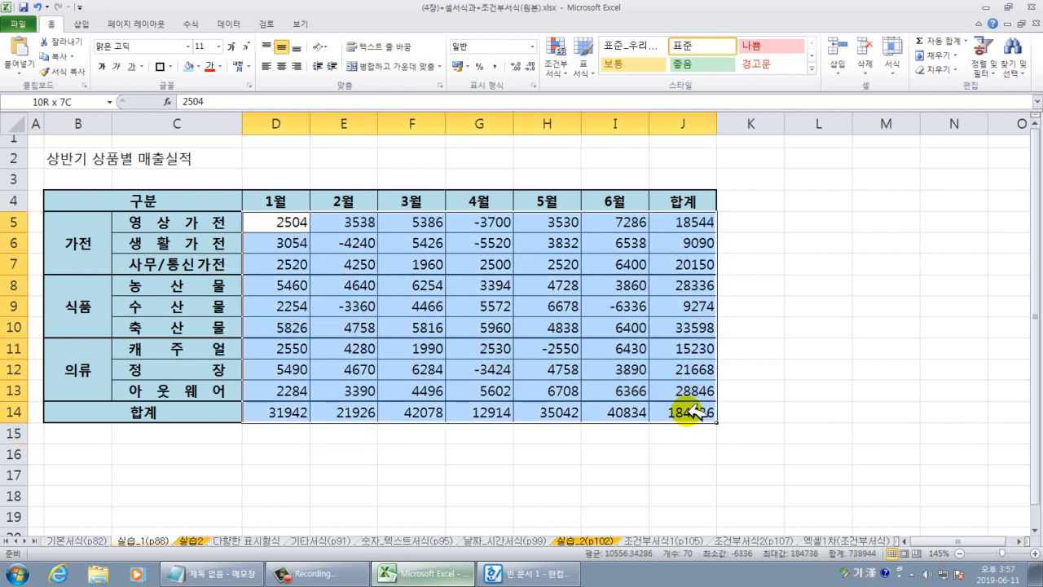
left_click(431, 322)
left_click_drag(279, 223, 664, 414)
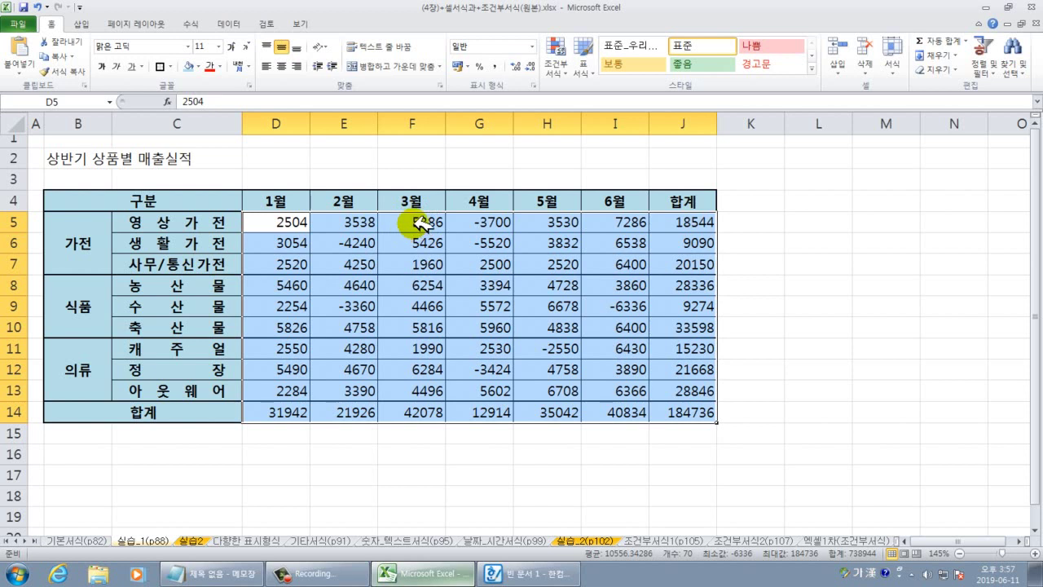
left_click_drag(814, 369, 862, 371)
left_click_drag(281, 228, 684, 414)
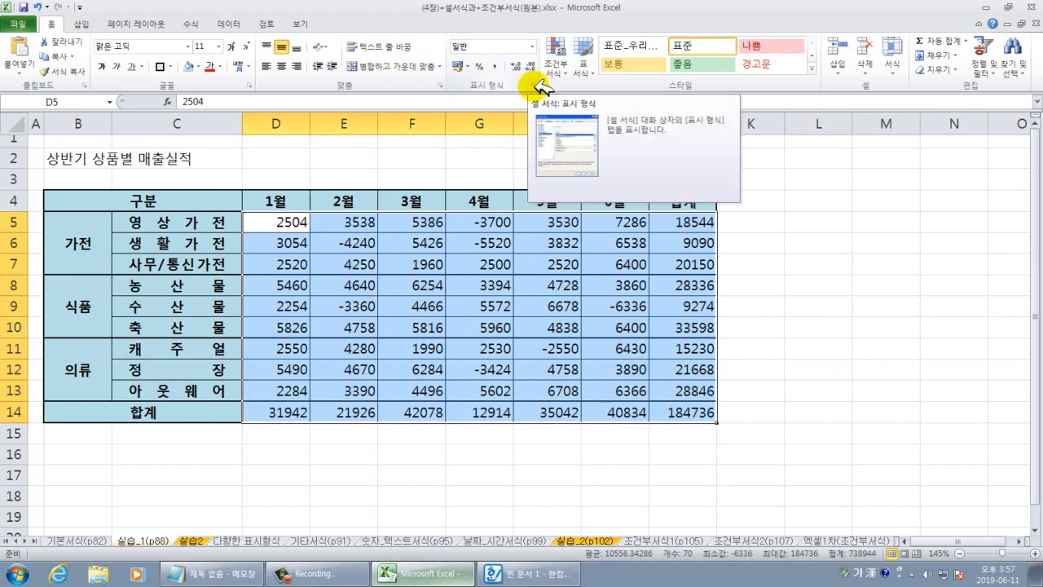
Apply Number format with 1000 separator and red parenthesized negatives like (1,234).
left_click(535, 84)
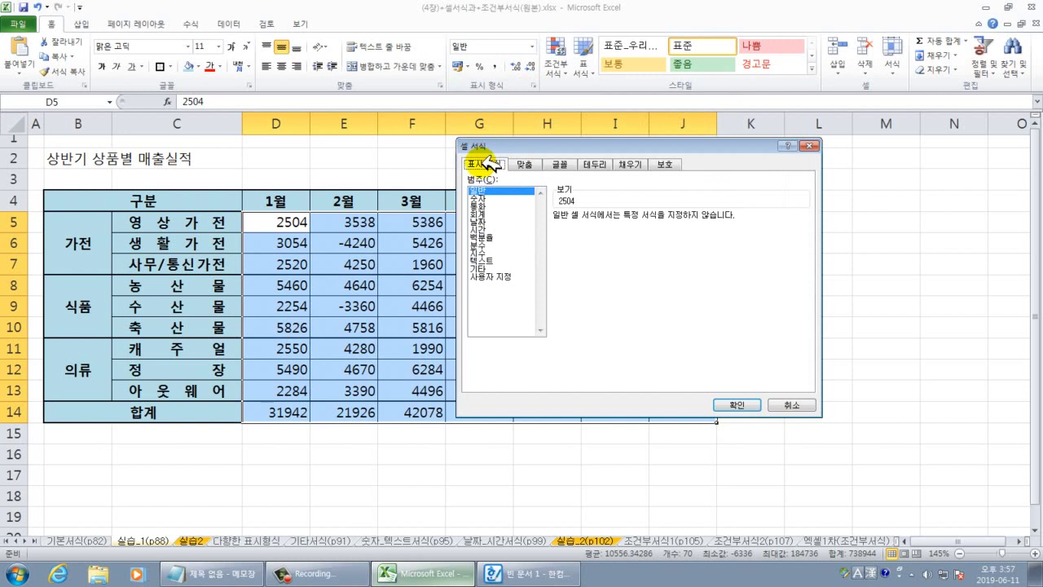
left_click_drag(499, 145, 625, 141)
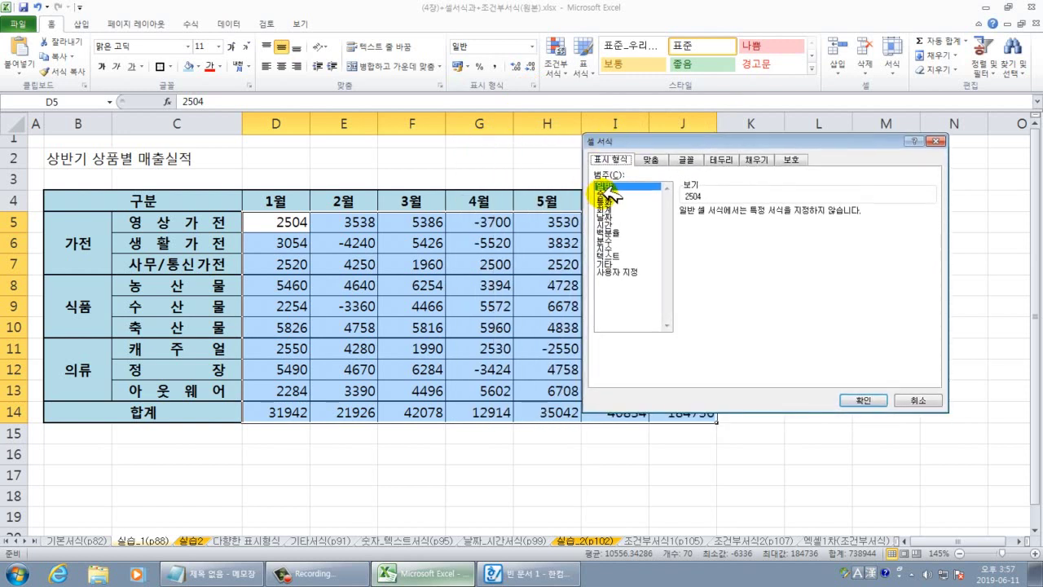
left_click(607, 193)
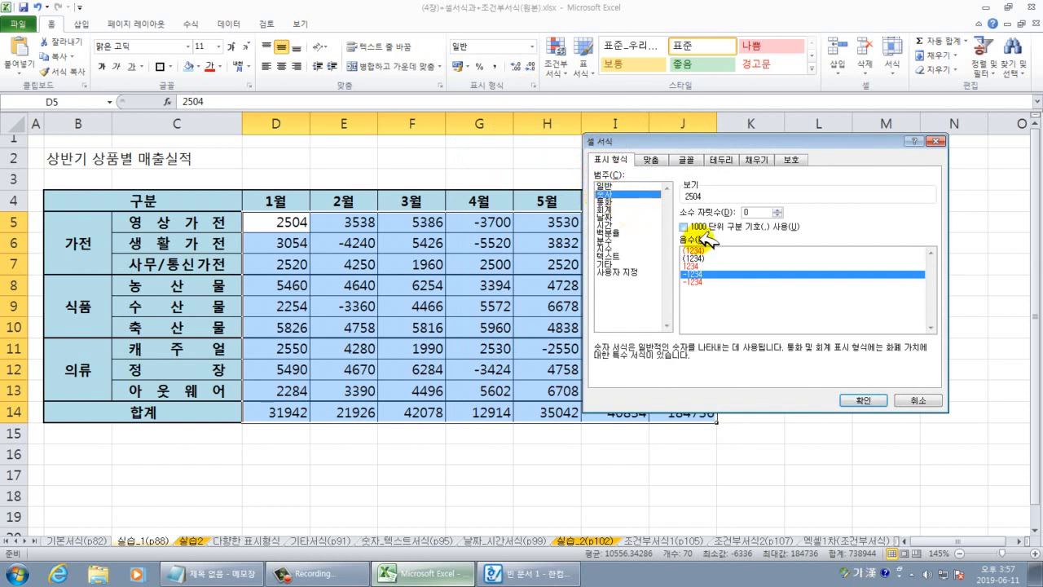
left_click(684, 228)
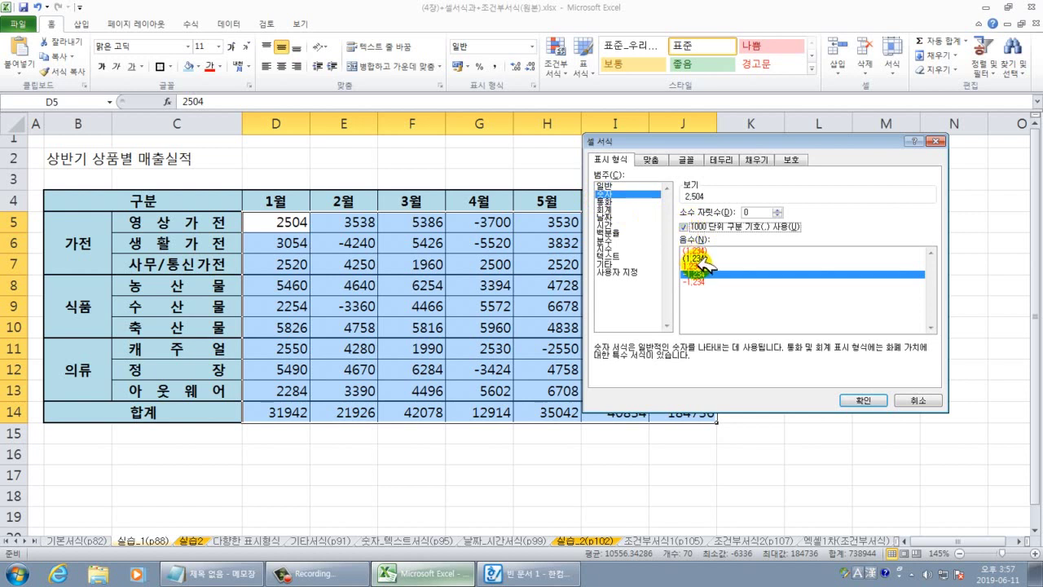
left_click(699, 251)
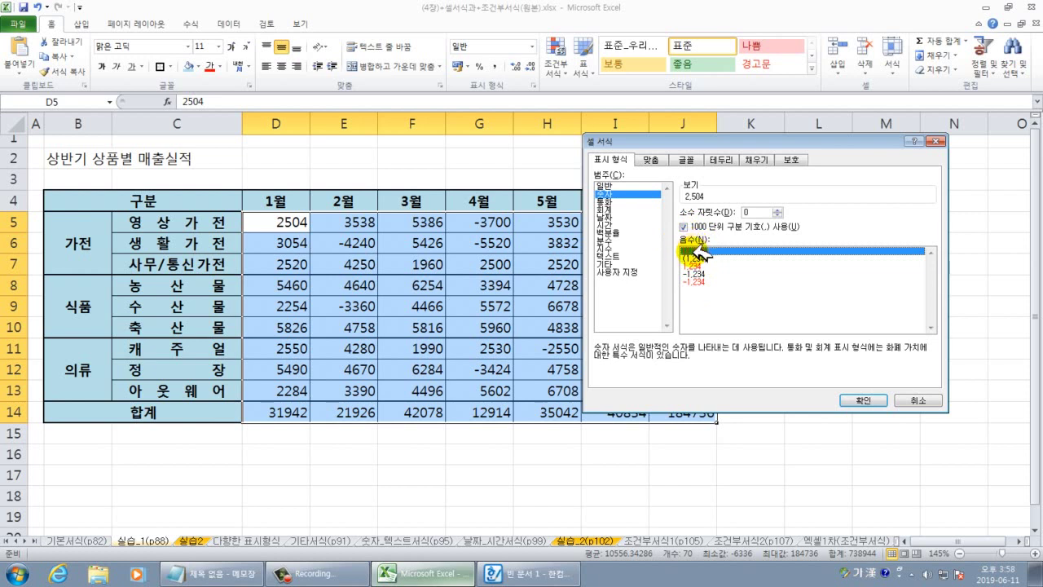
left_click(867, 400)
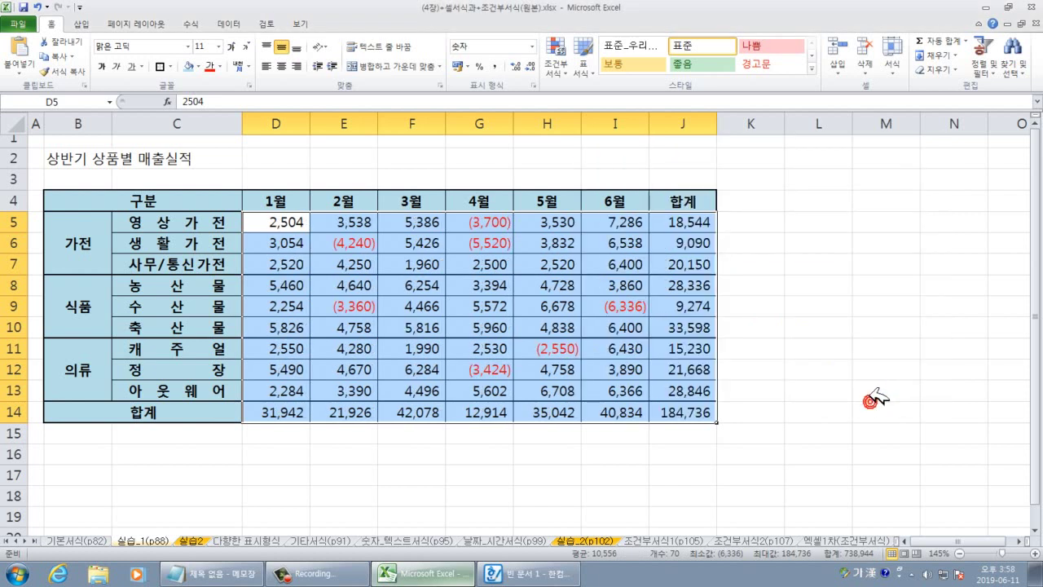
left_click(865, 392)
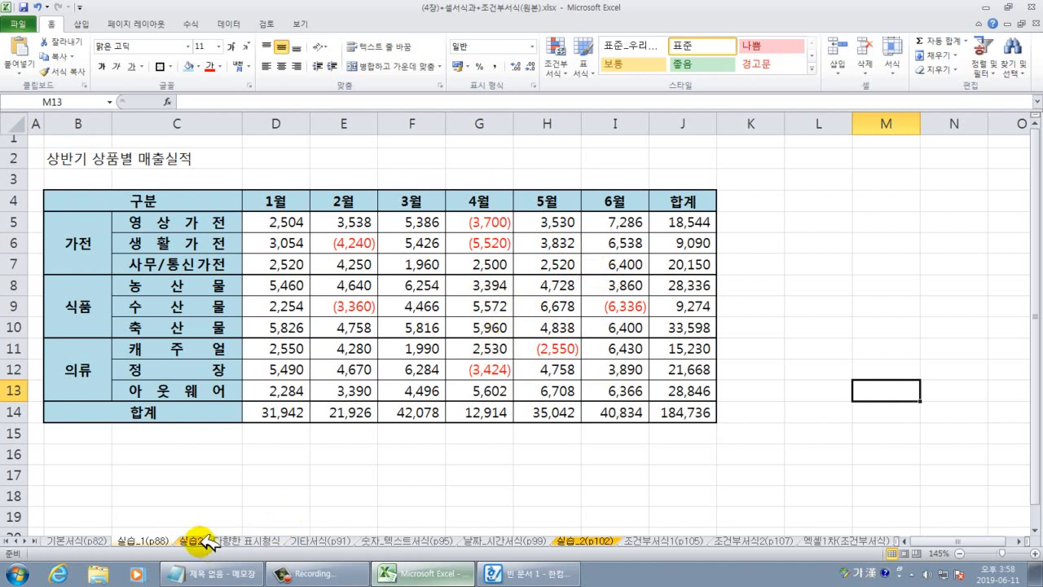
Switch to the 실습2 sheet and look at the finished reference table image.
left_click(196, 540)
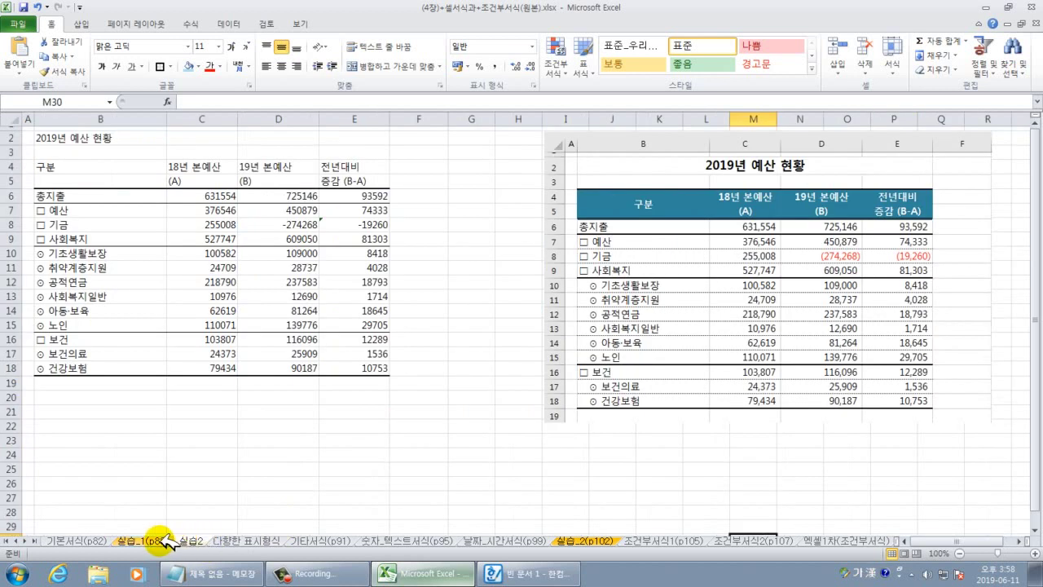
left_click(163, 540)
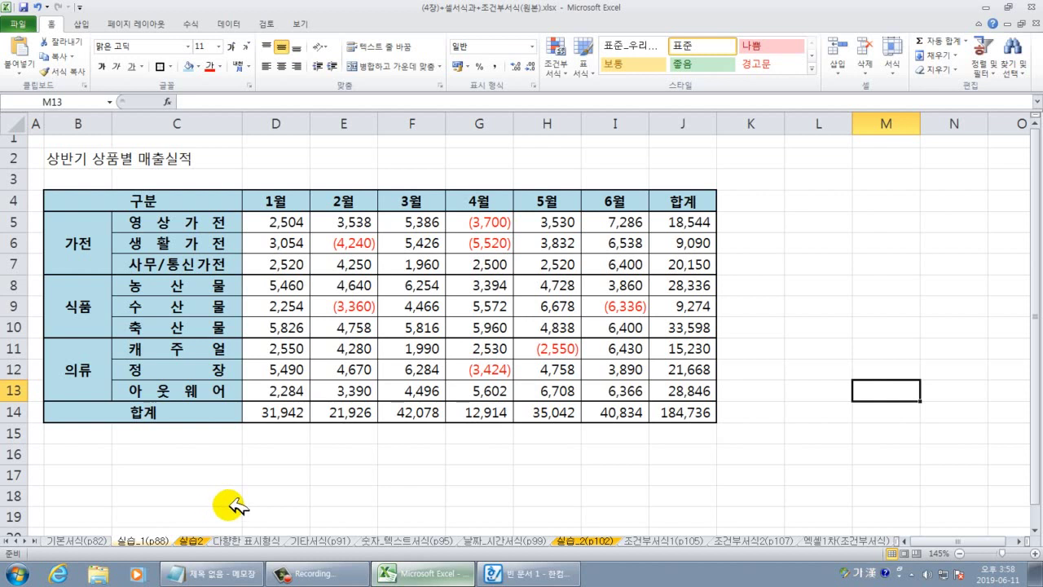
left_click(192, 540)
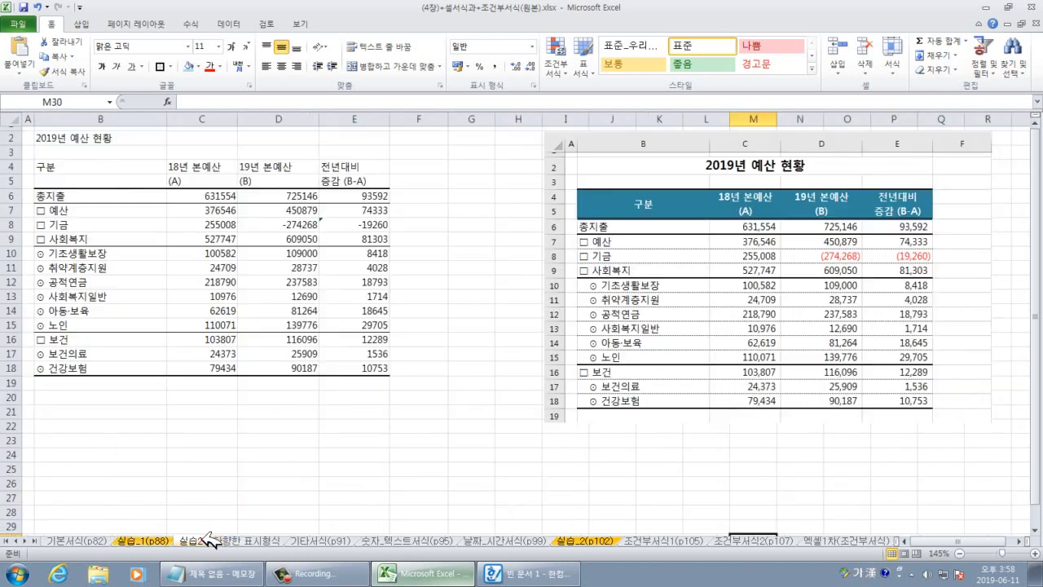
left_click(778, 256)
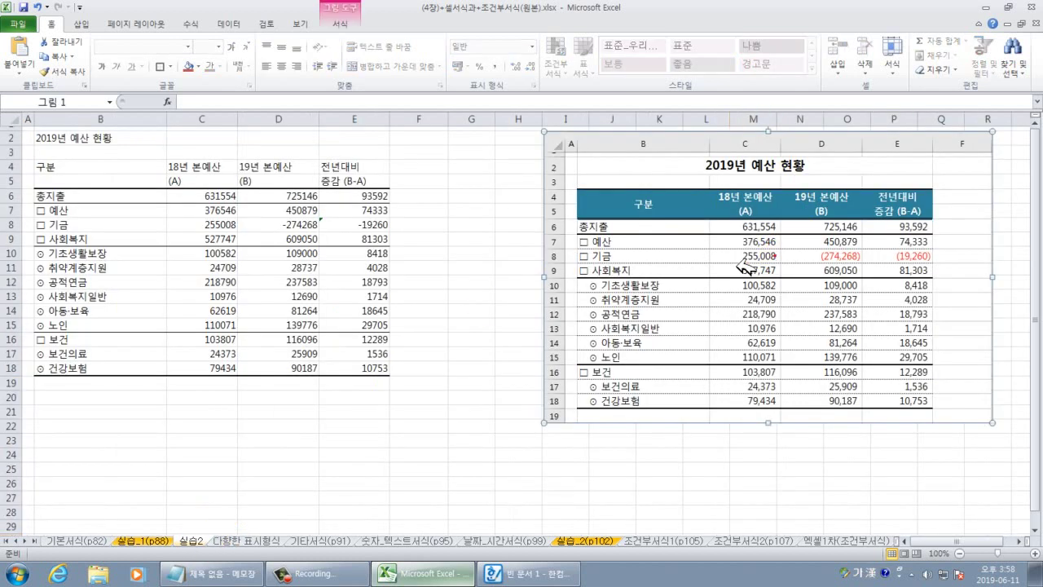
left_click(477, 354)
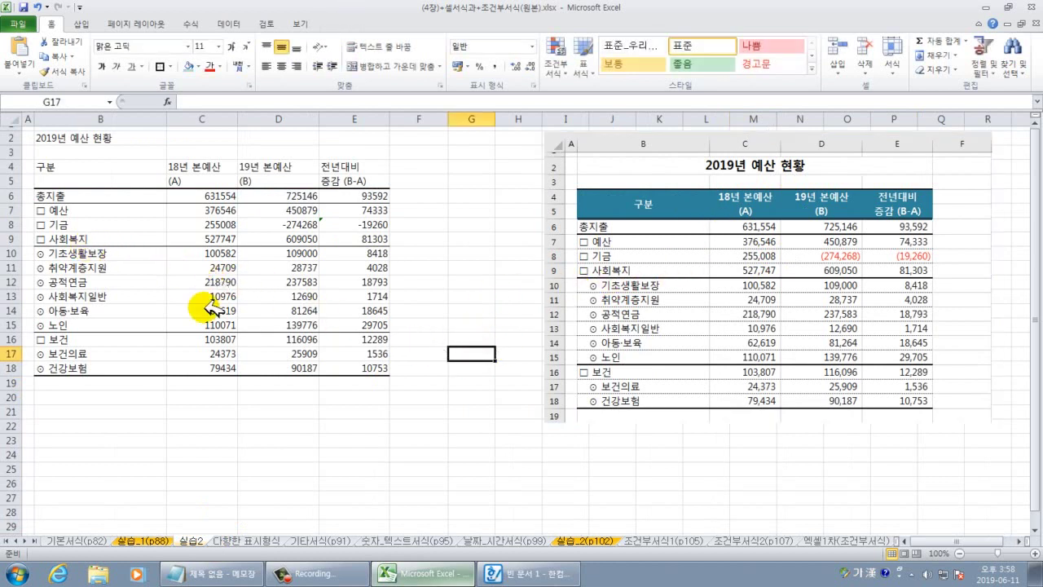
Zoom around the budget table, bring the reference figures into view, and open B10 for editing.
scroll(259, 330, "up", 2)
scroll(252, 334, "down", 2)
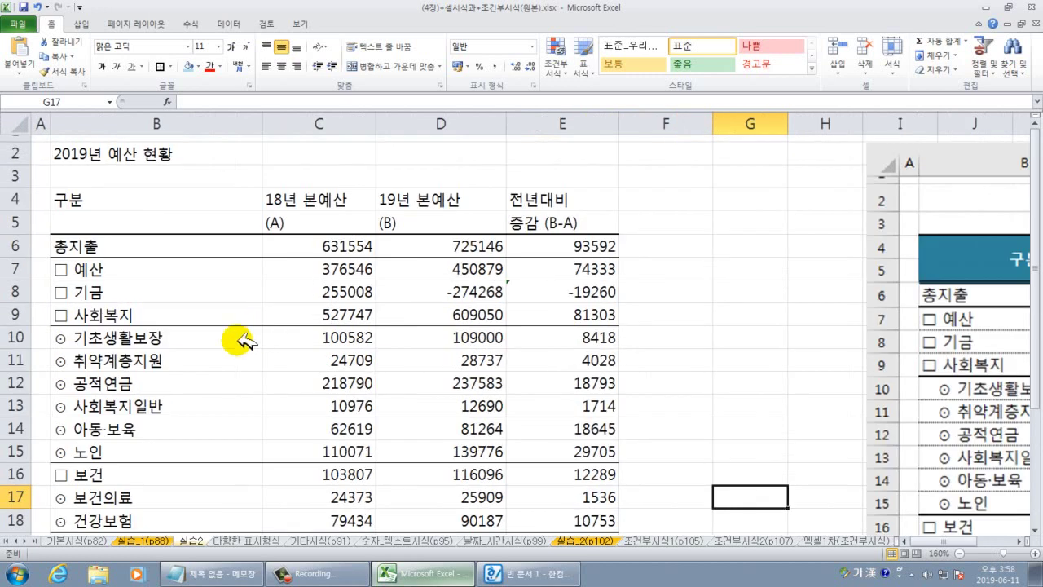
scroll(183, 346, "up", 4)
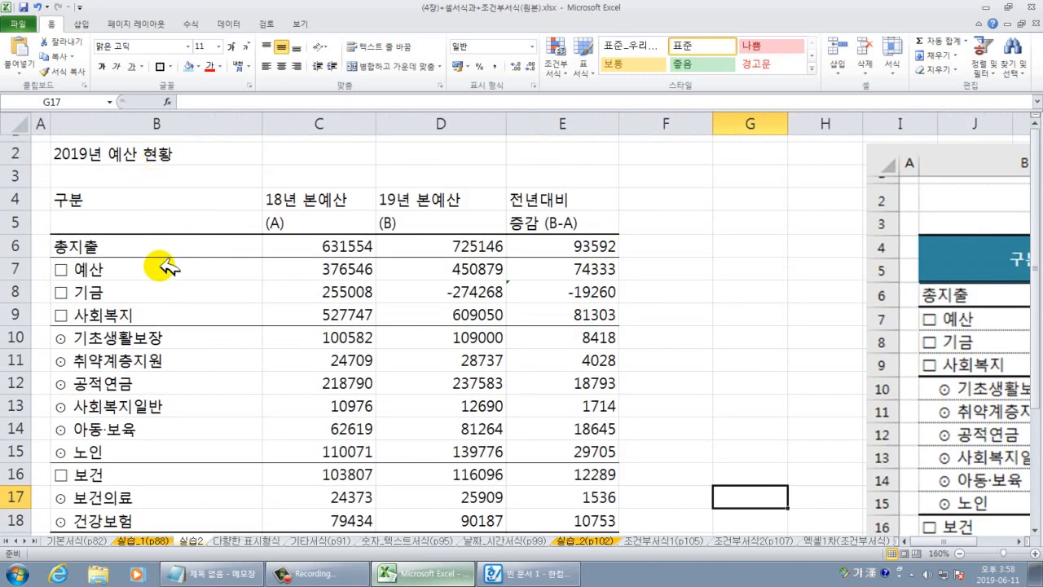
scroll(163, 265, "down", 2)
scroll(145, 198, "up", 2)
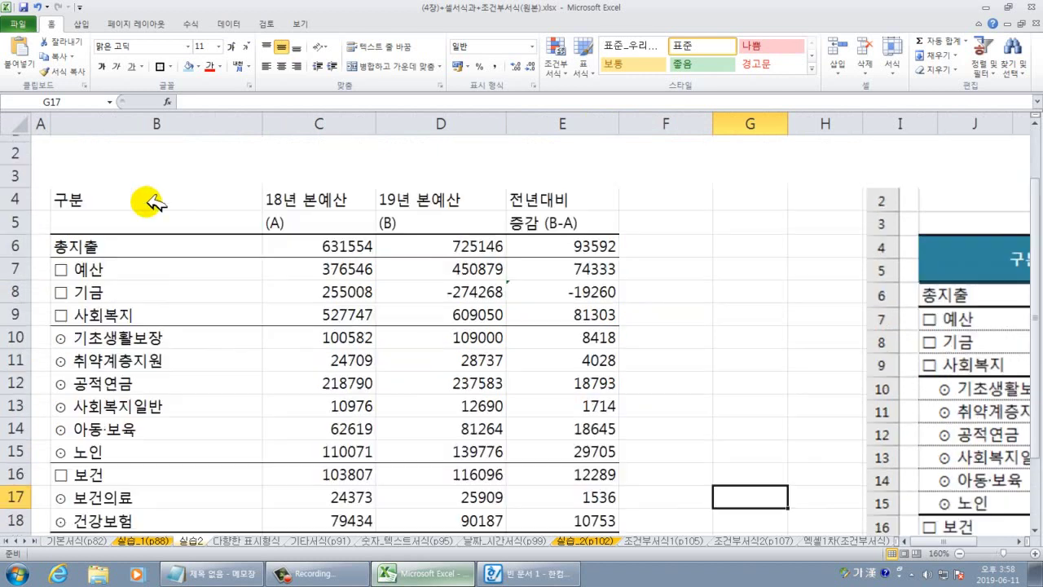
scroll(187, 298, "down", 2)
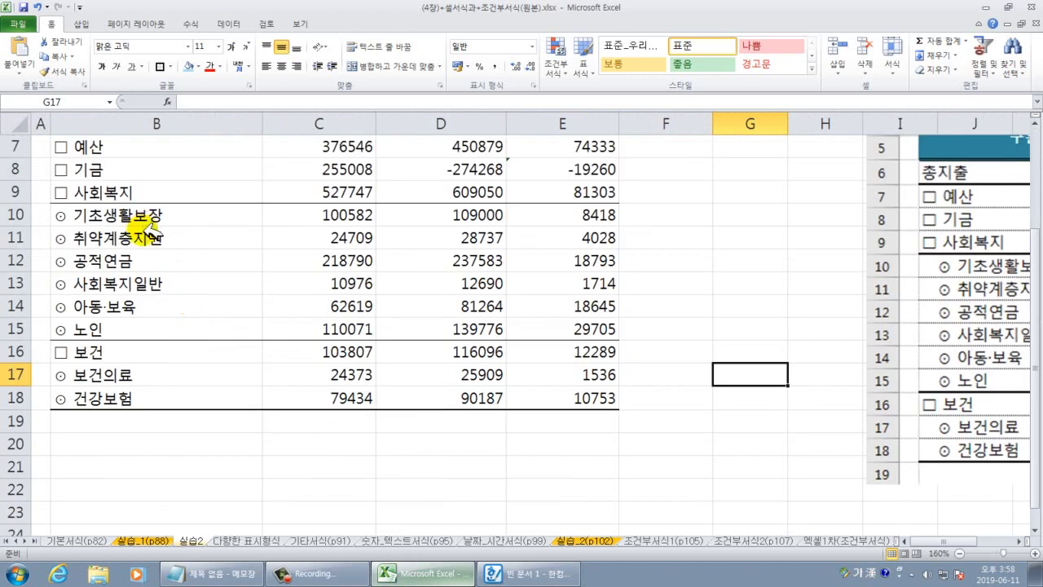
left_click(1023, 541)
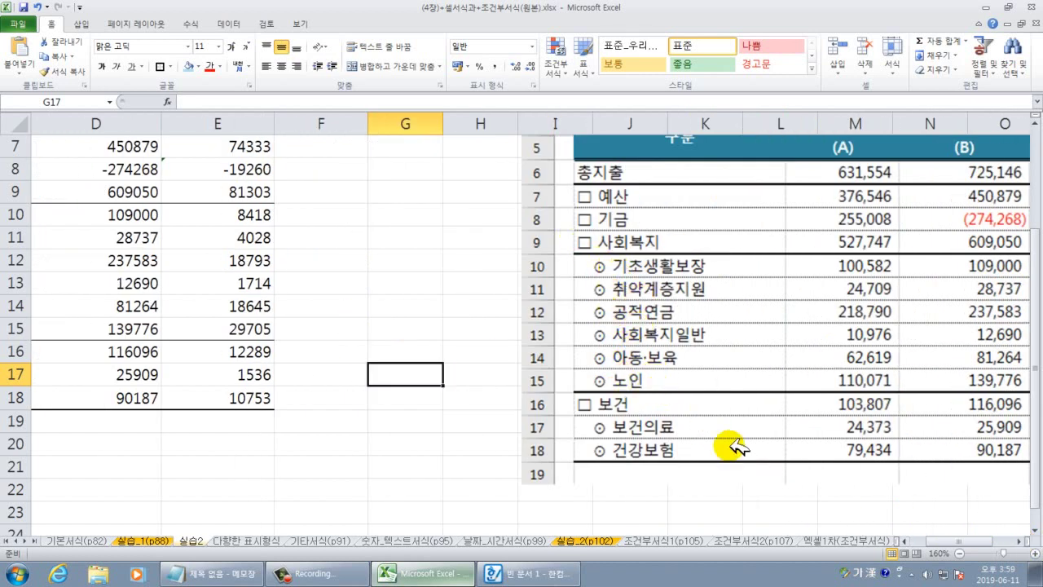
left_click_drag(963, 539, 926, 543)
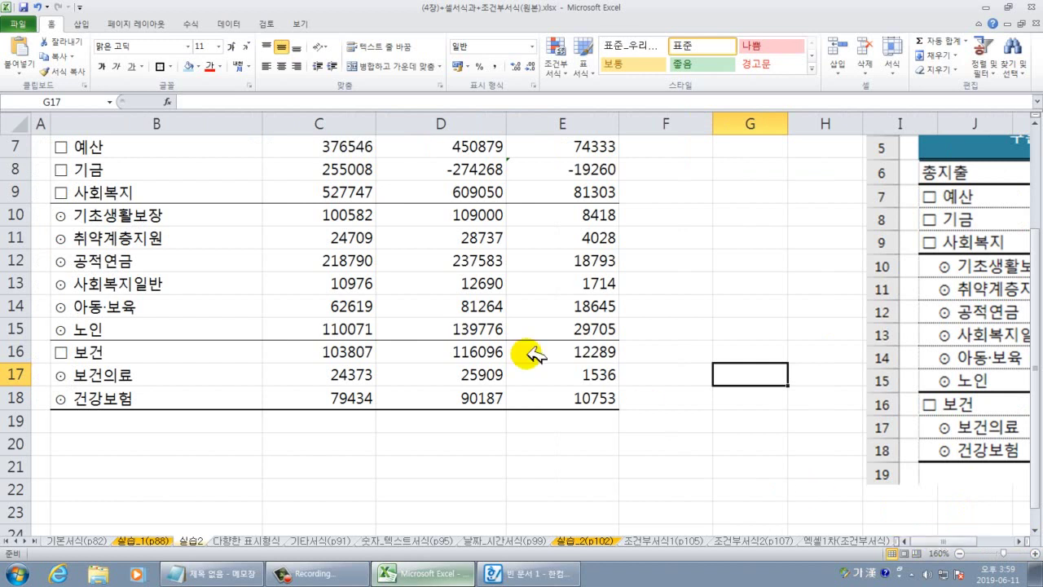
double_click(54, 215)
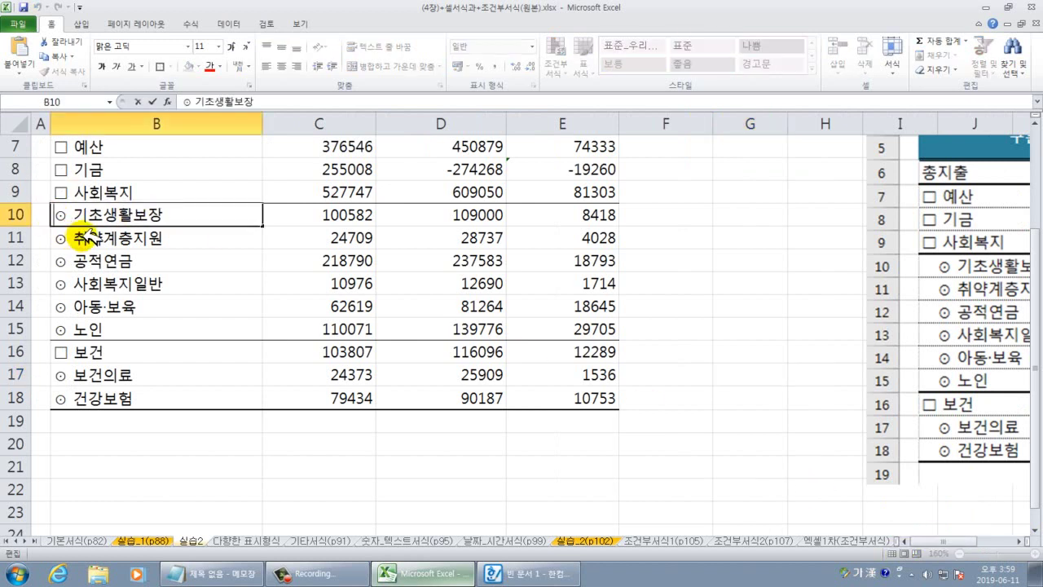
Indent the 사회복지 sub-items in B10:B15 one level.
key("Escape")
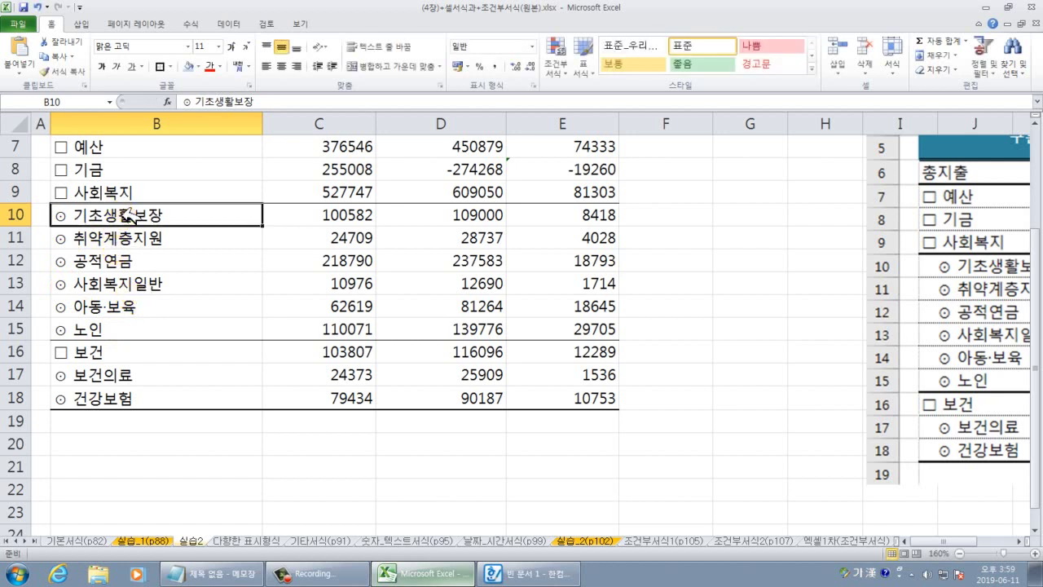
left_click_drag(128, 214, 112, 327)
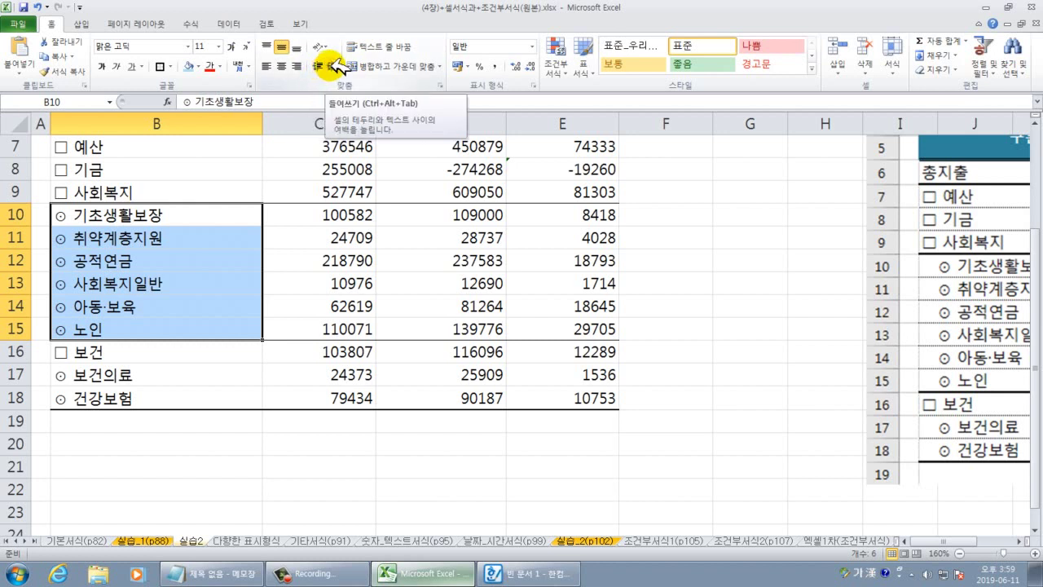
left_click(334, 67)
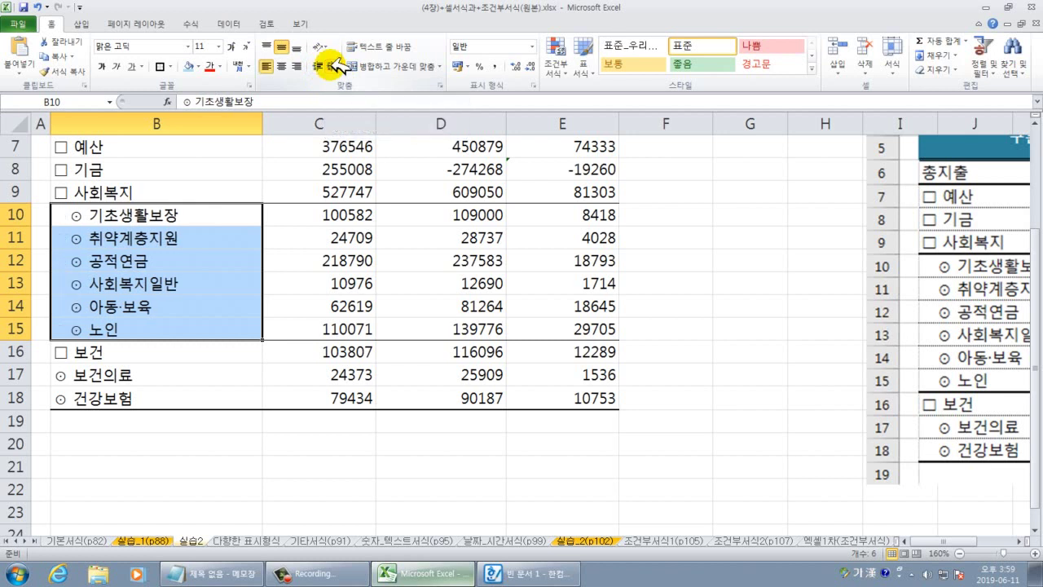
left_click(334, 65)
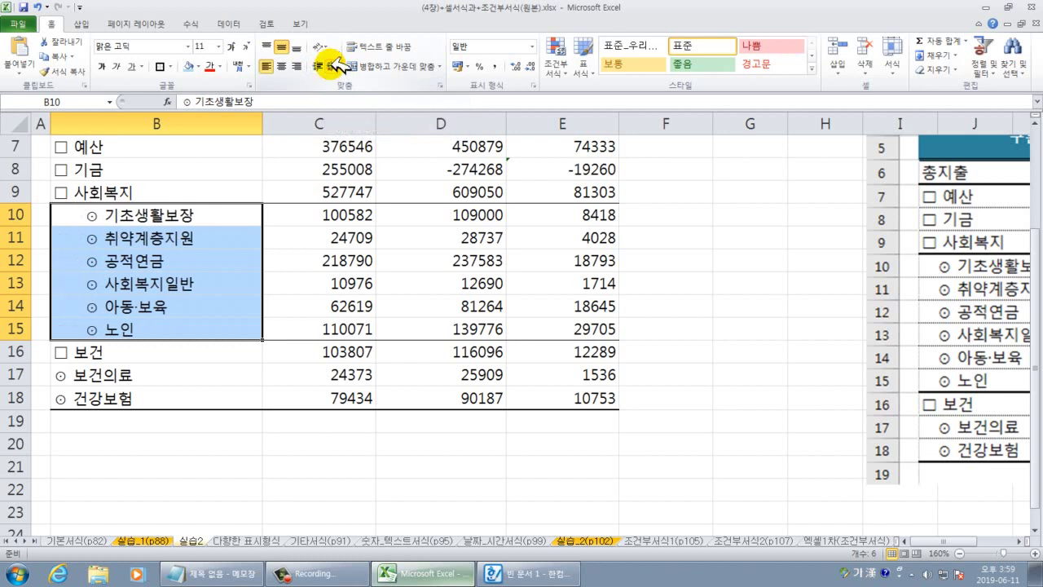
left_click(318, 65)
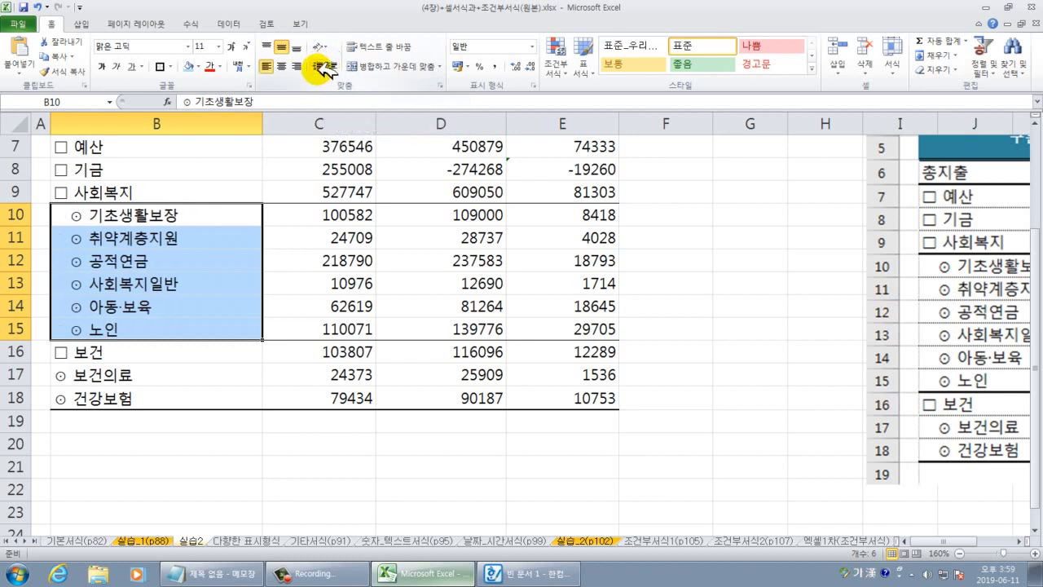
Indent the 보건 sub-items in B17:B18 one level.
left_click_drag(115, 373, 122, 397)
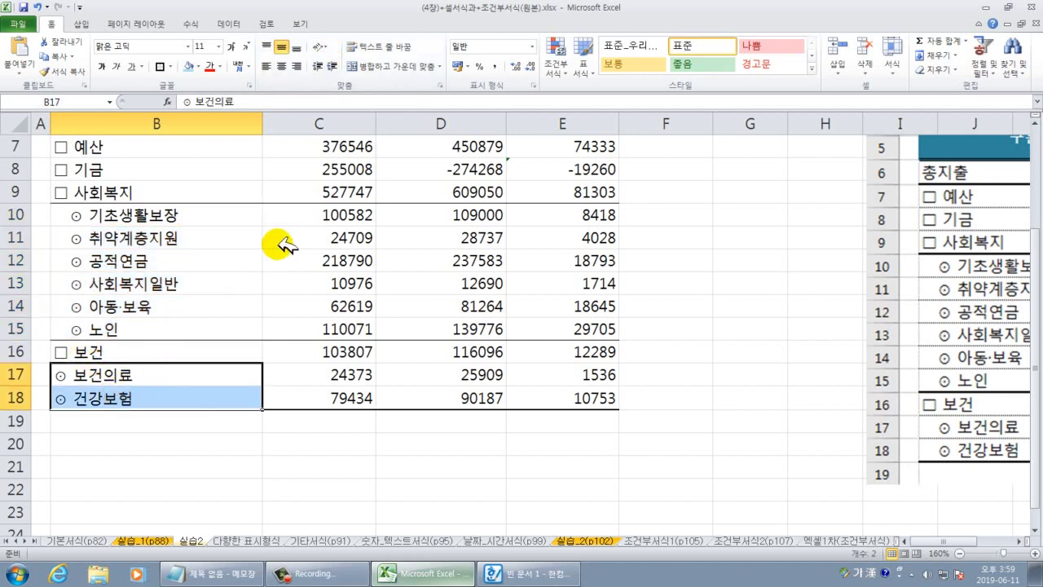
left_click(336, 66)
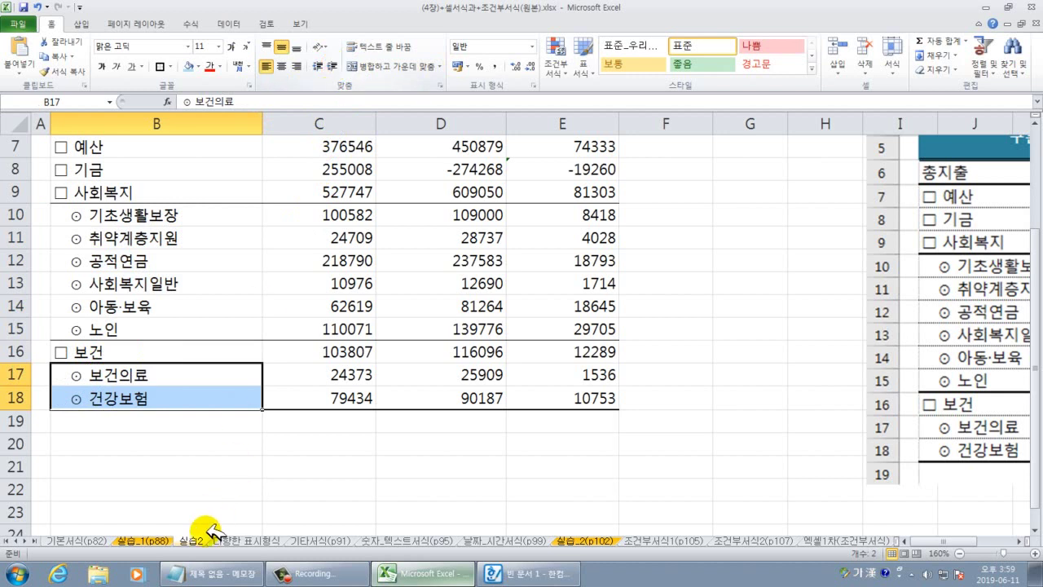
left_click(218, 489)
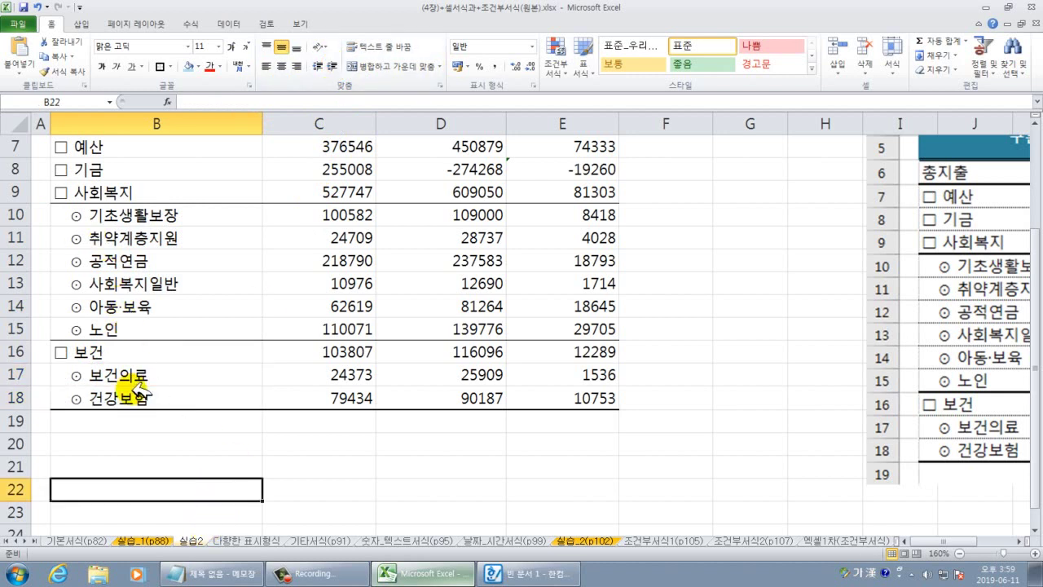
scroll(135, 383, "up", 2)
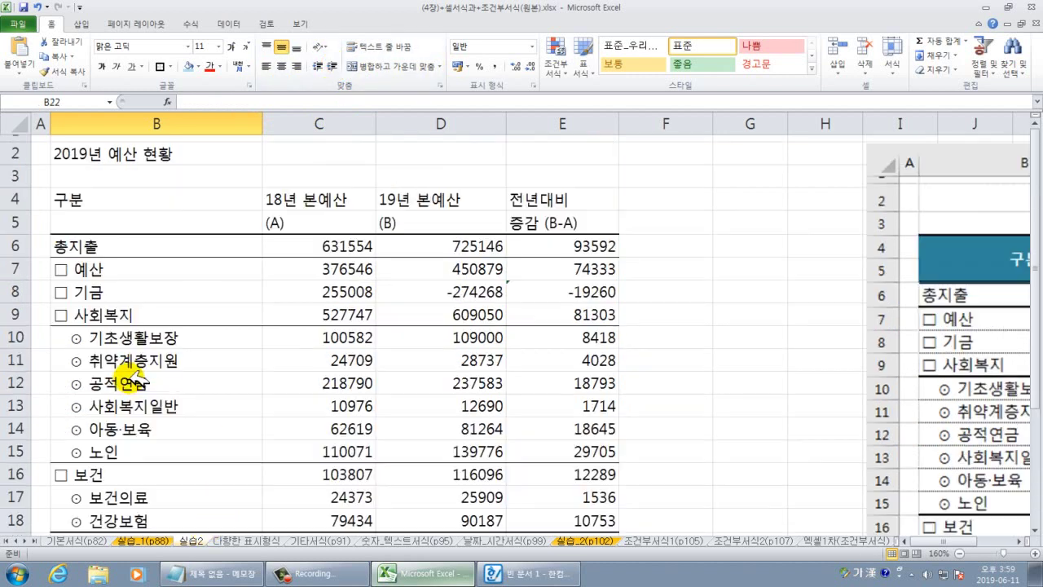
scroll(142, 375, "down", 2)
scroll(138, 428, "up", 1)
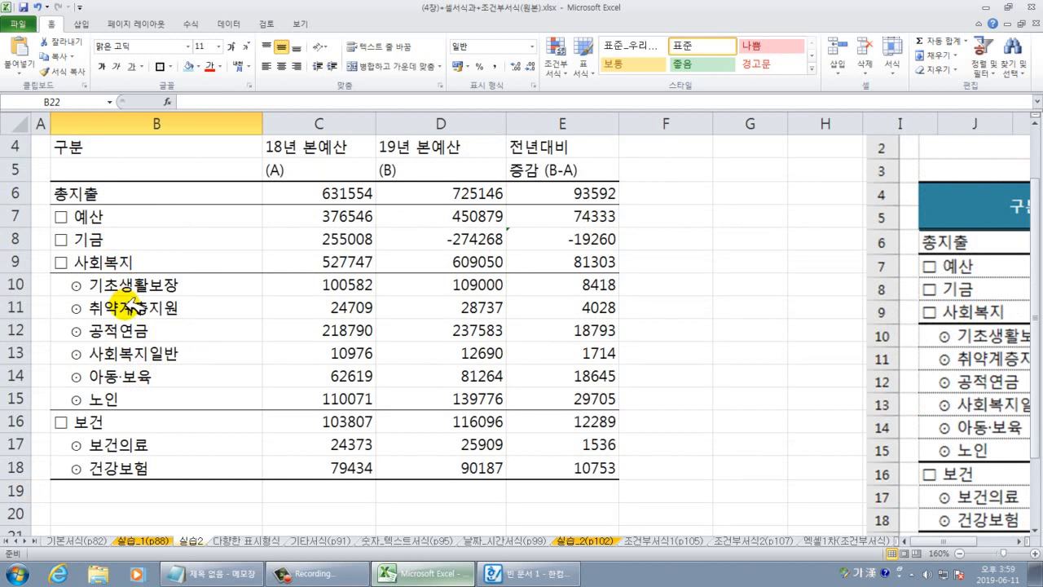
scroll(135, 309, "up", 1)
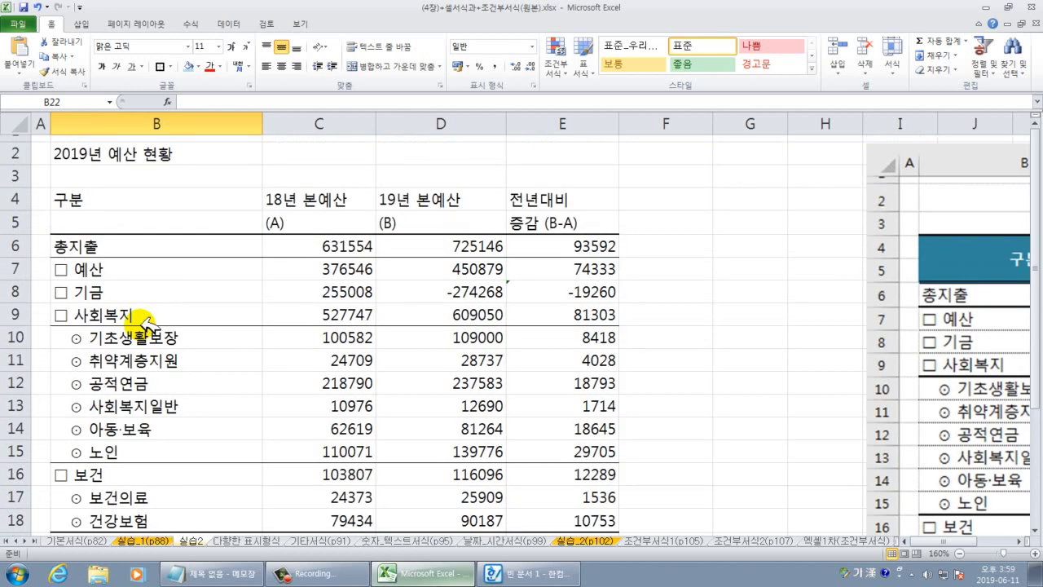
left_click_drag(166, 207, 167, 218)
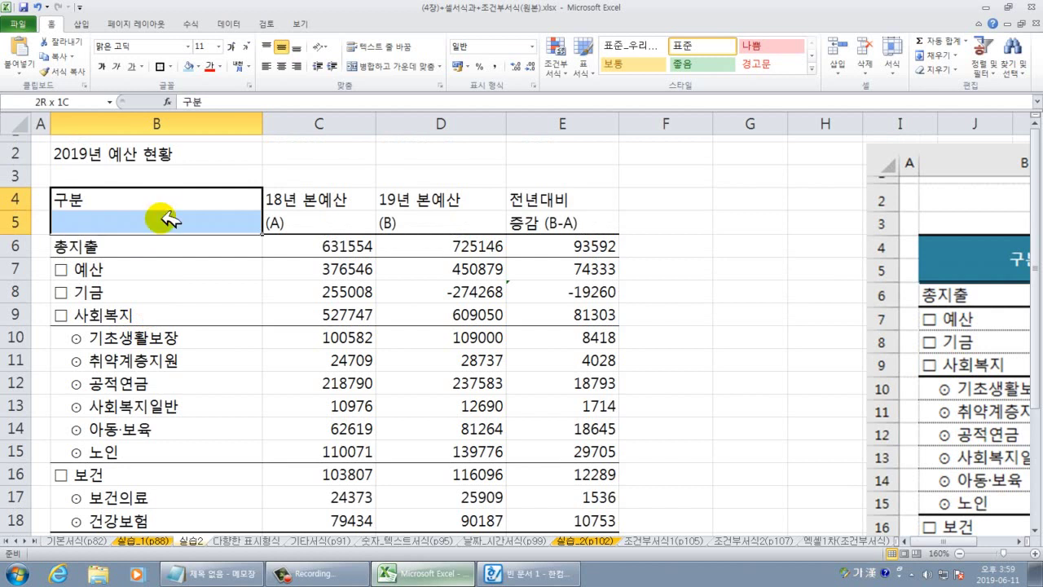
left_click(335, 203, "ctrl")
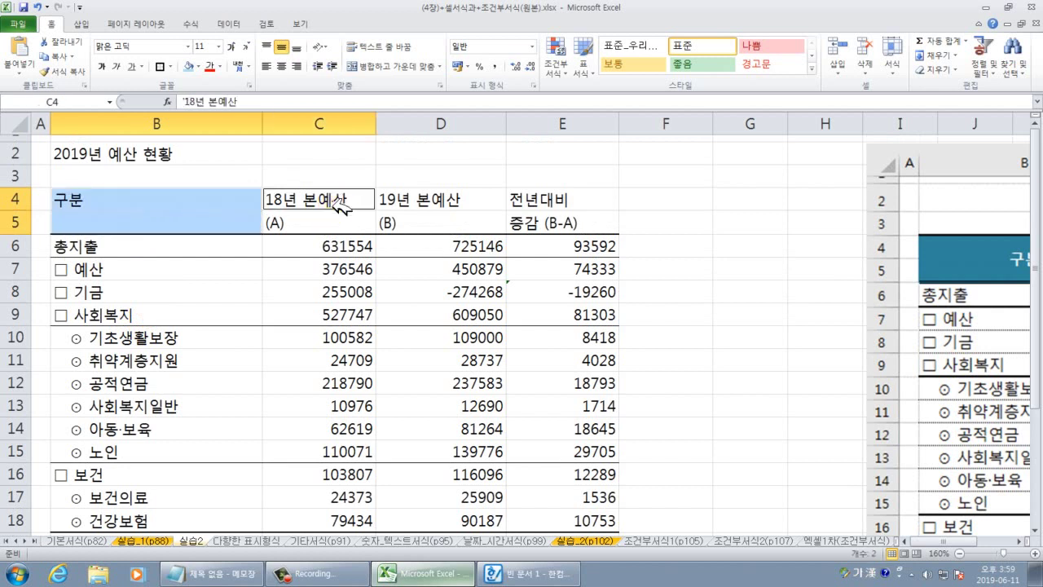
left_click_drag(407, 192, 421, 221)
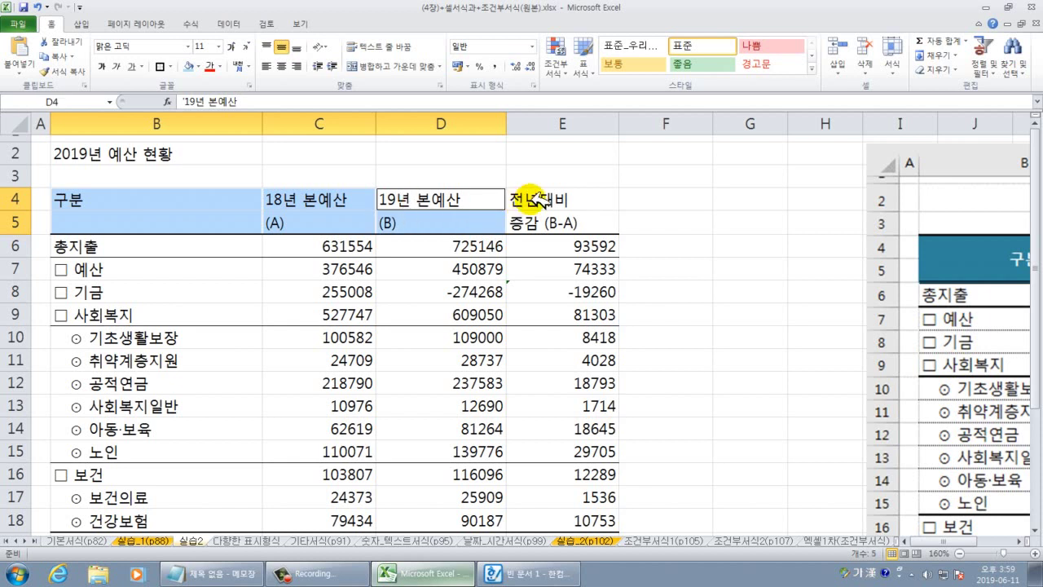
mouse_move(530, 203)
left_mouse_down()
mouse_move(514, 210)
mouse_move(526, 216)
left_mouse_up()
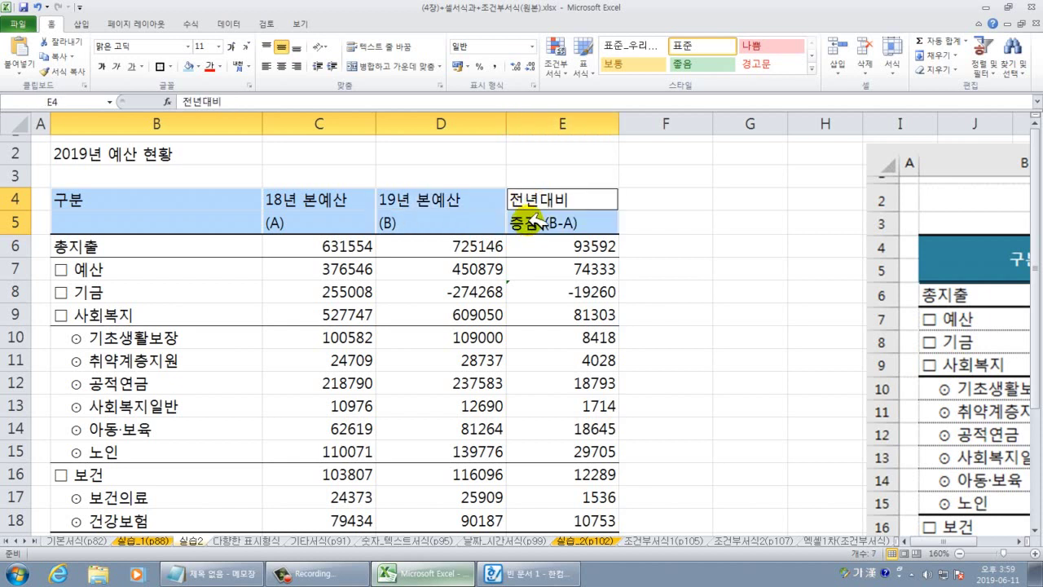
left_click(413, 68)
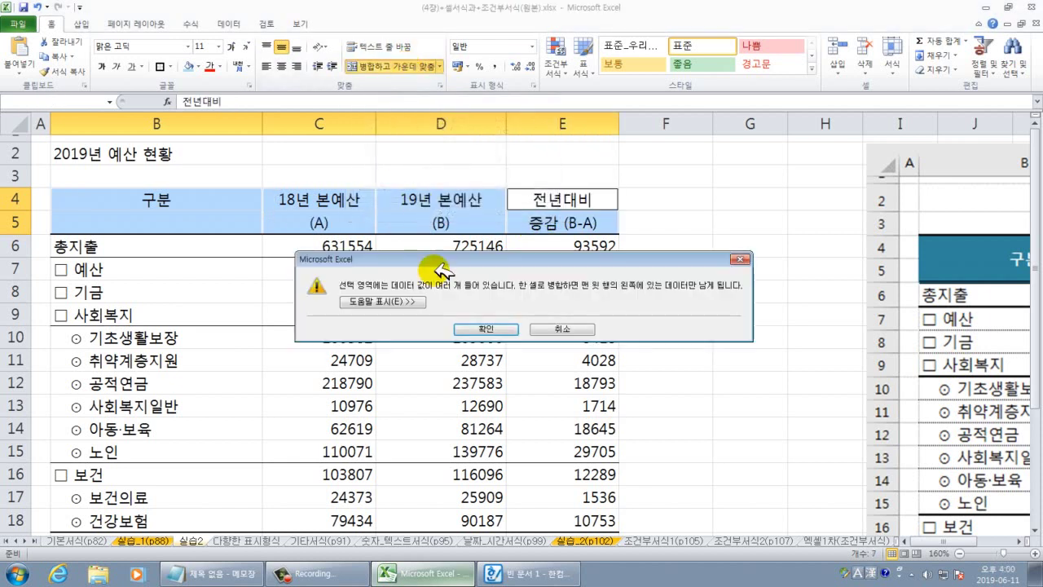
left_click(736, 259)
left_click(575, 270)
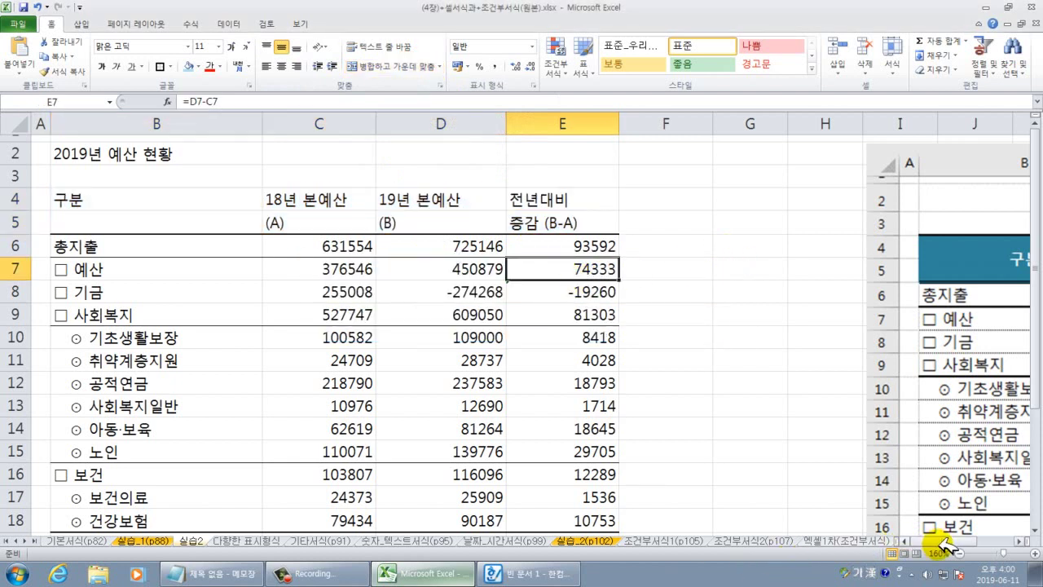
Merge and center the 구분 header across B4:B5.
left_click(1022, 541)
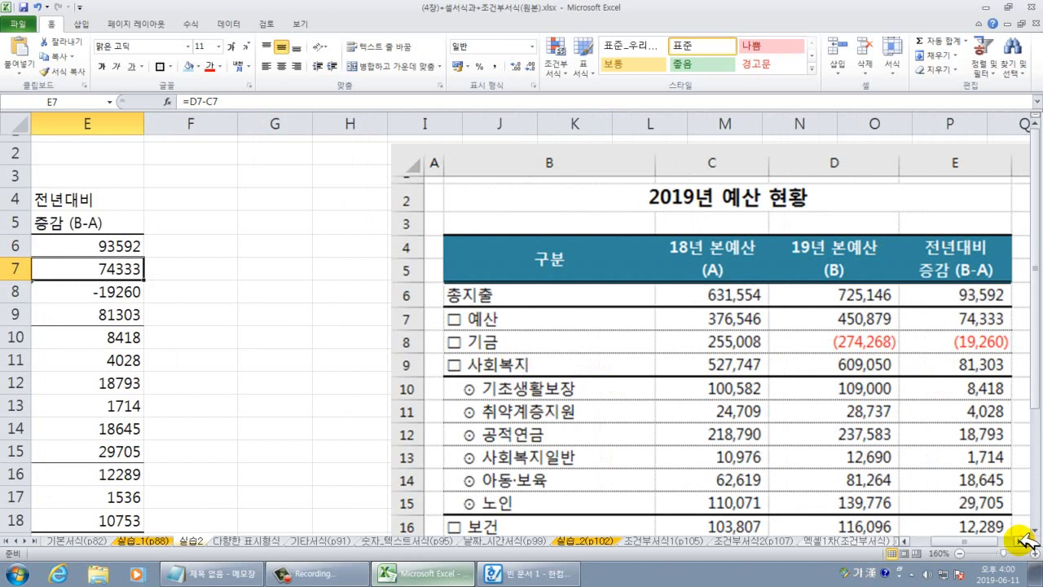
left_click(938, 535)
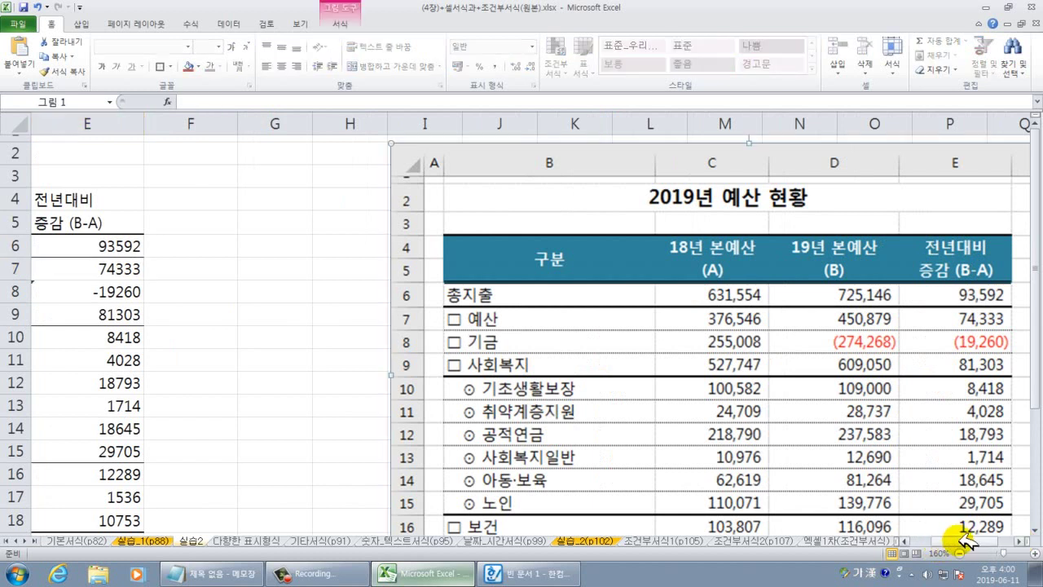
left_click_drag(965, 539, 920, 541)
left_click(273, 332)
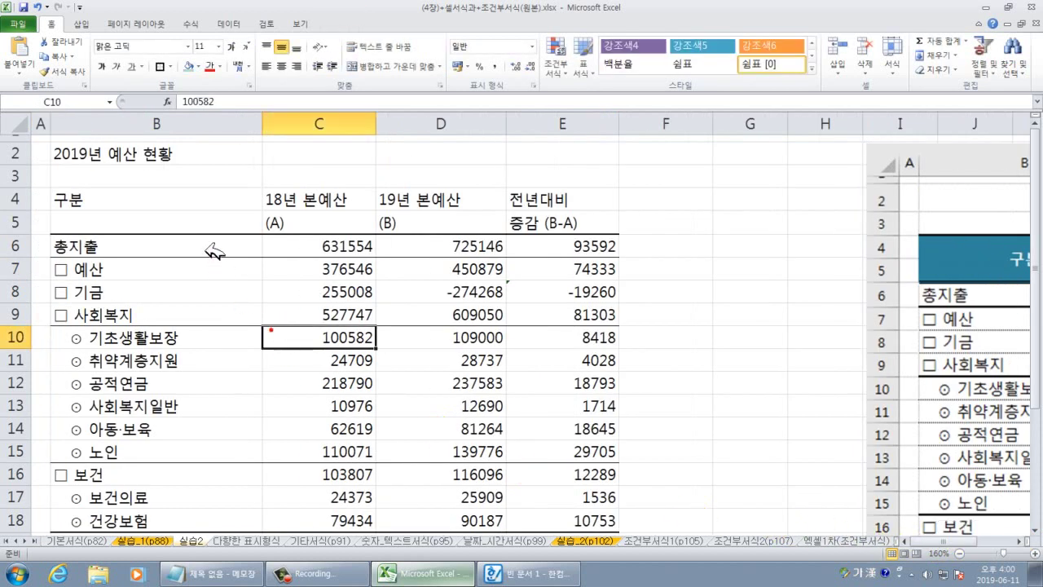
left_click_drag(280, 198, 279, 221)
left_click_drag(163, 205, 167, 213)
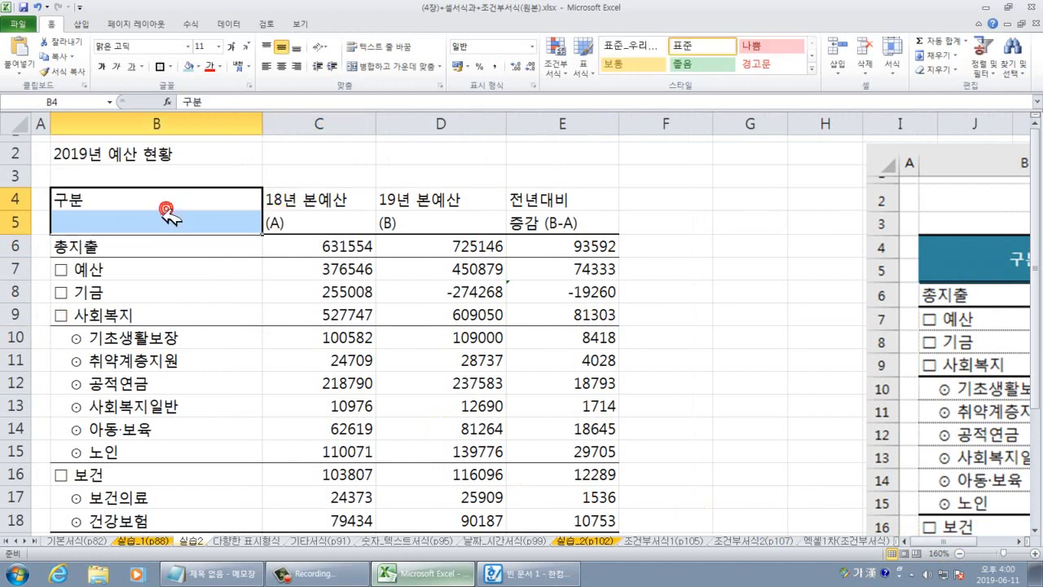
left_click(374, 67)
Center the 18년, 19년 and 전년대비 column headings in C4:E5.
left_click(314, 198)
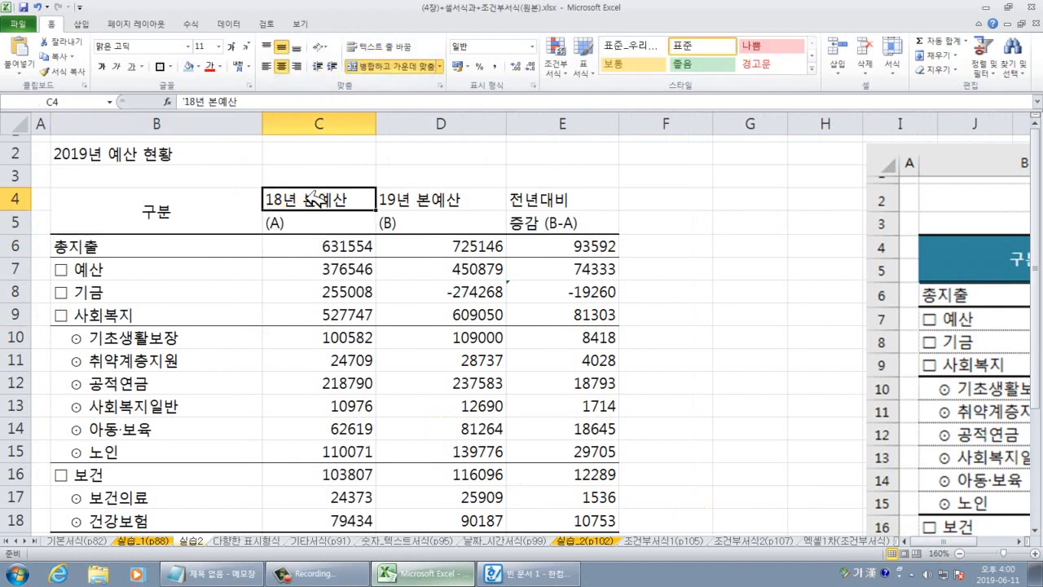
left_click_drag(314, 198, 488, 221)
left_click(484, 255)
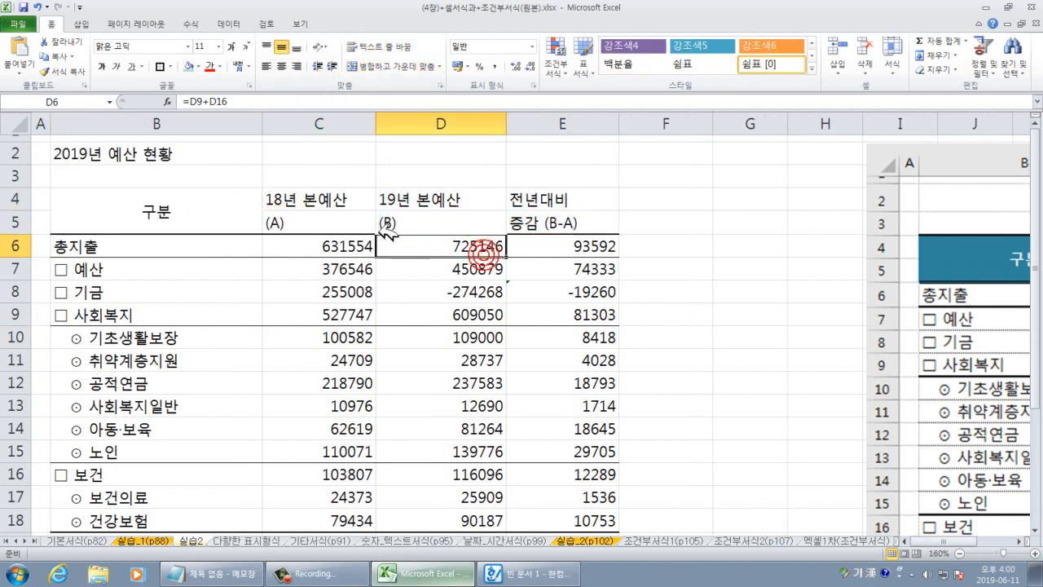
left_click_drag(344, 203, 554, 219)
left_click(281, 66)
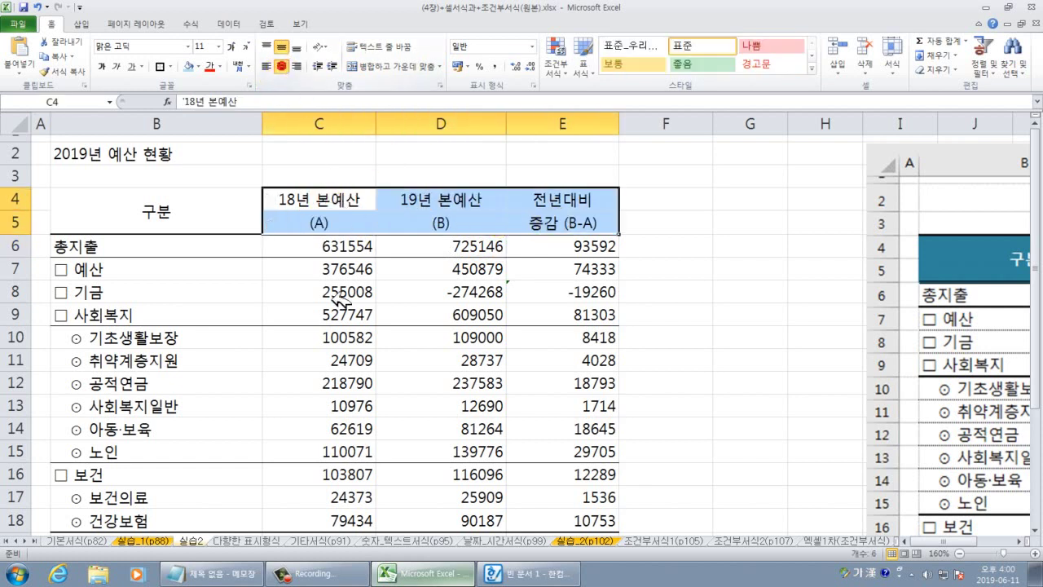
left_click(337, 332)
left_click(240, 383)
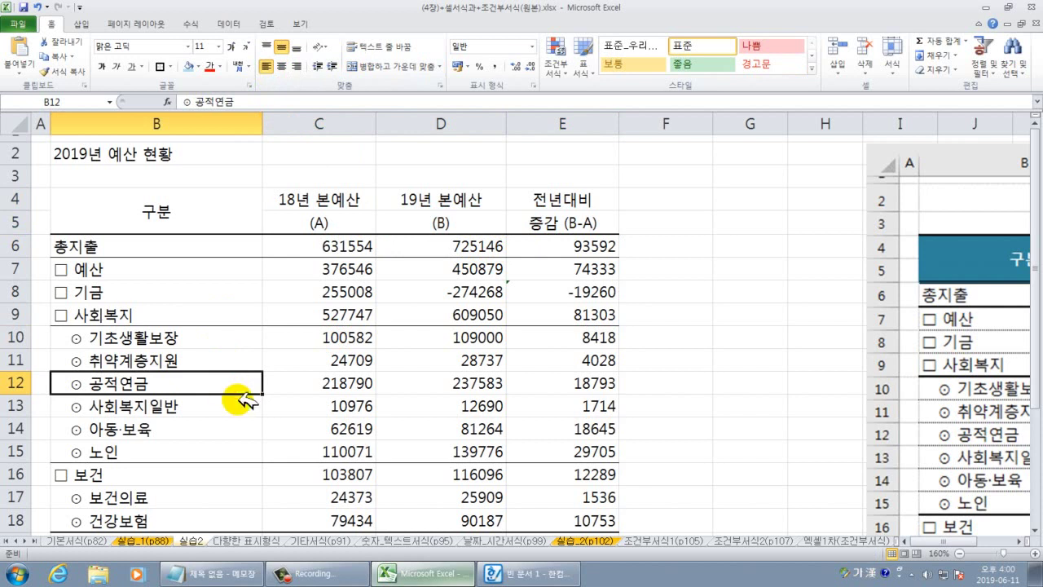
Zoom out to 110% to see both tables, then select the budget figures C6:E18.
scroll(241, 396, "down", 1)
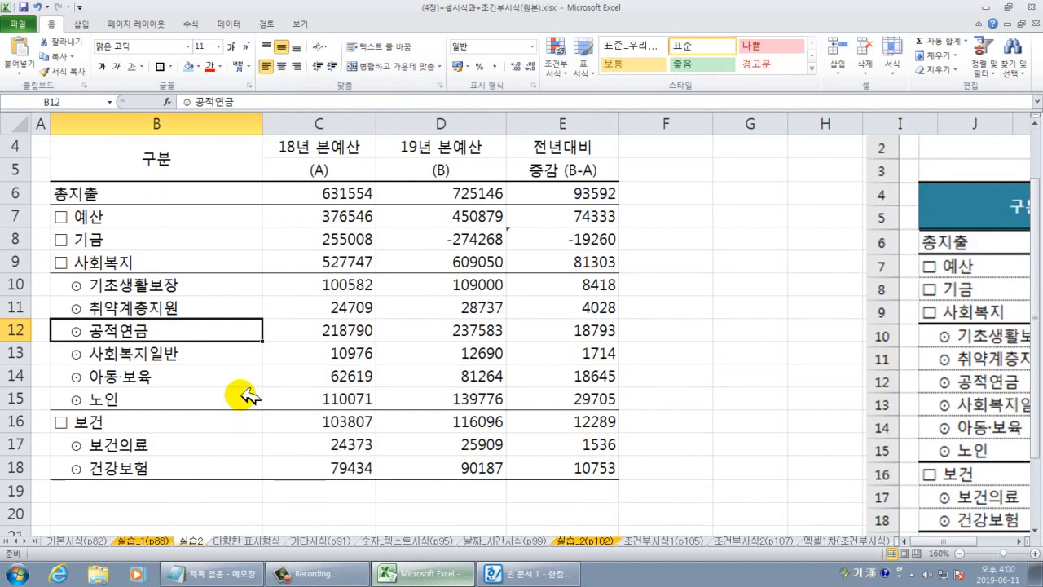
scroll(244, 396, "up", 1)
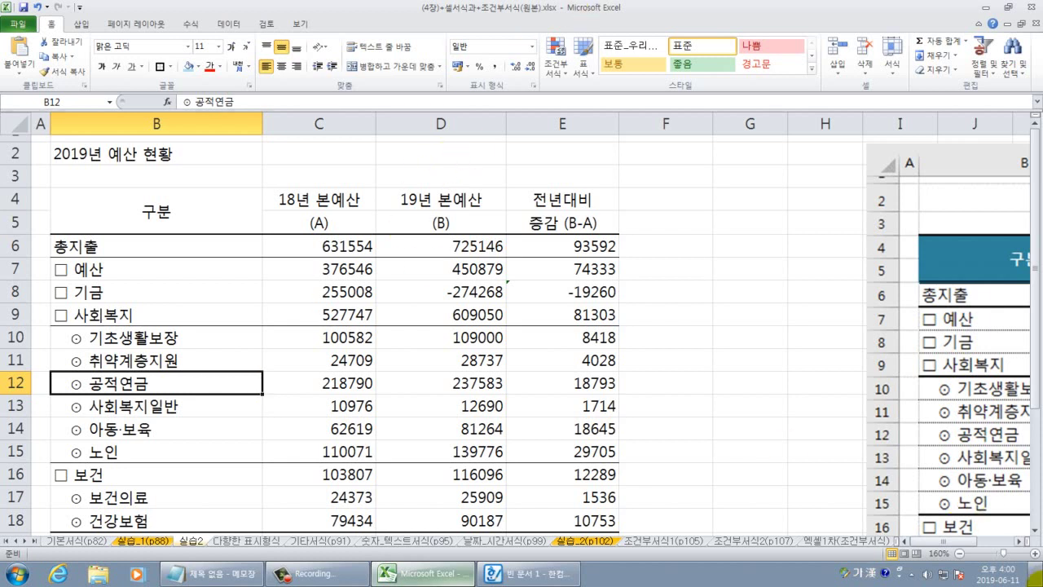
left_click(958, 552)
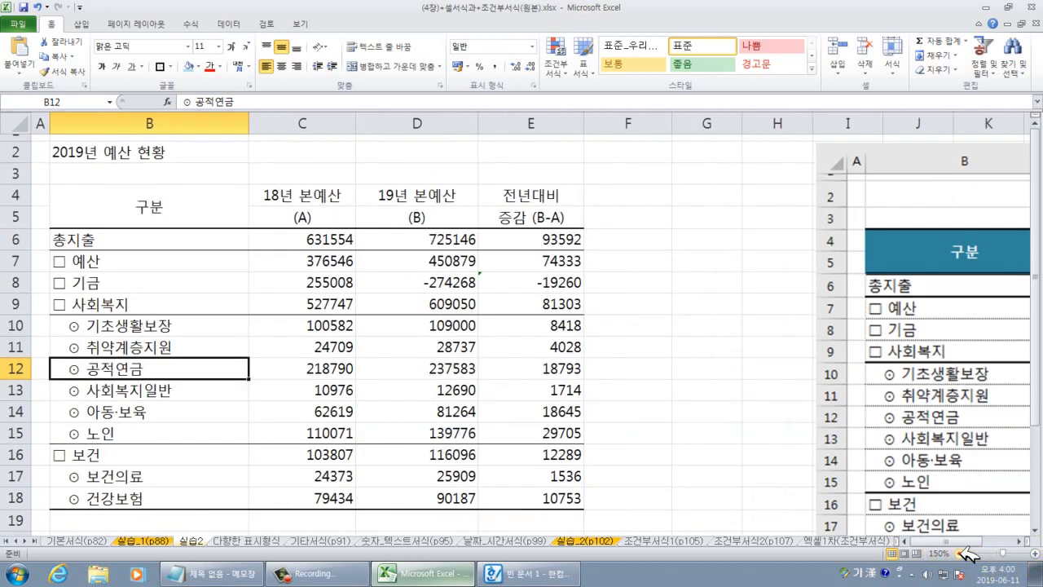
left_click(958, 552)
left_click(958, 552)
left_click(958, 552)
left_click(958, 552)
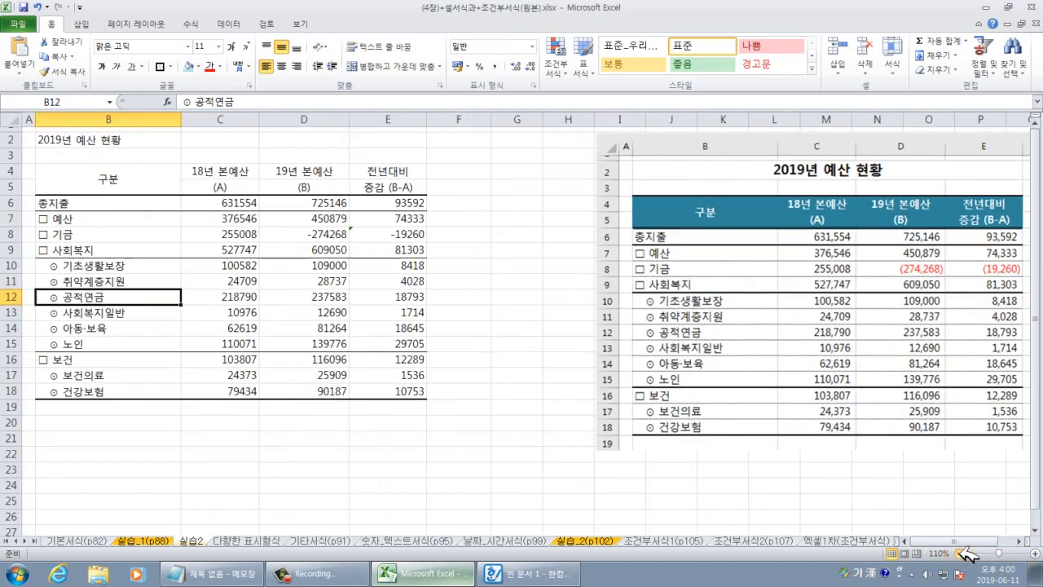
left_click_drag(245, 202, 399, 392)
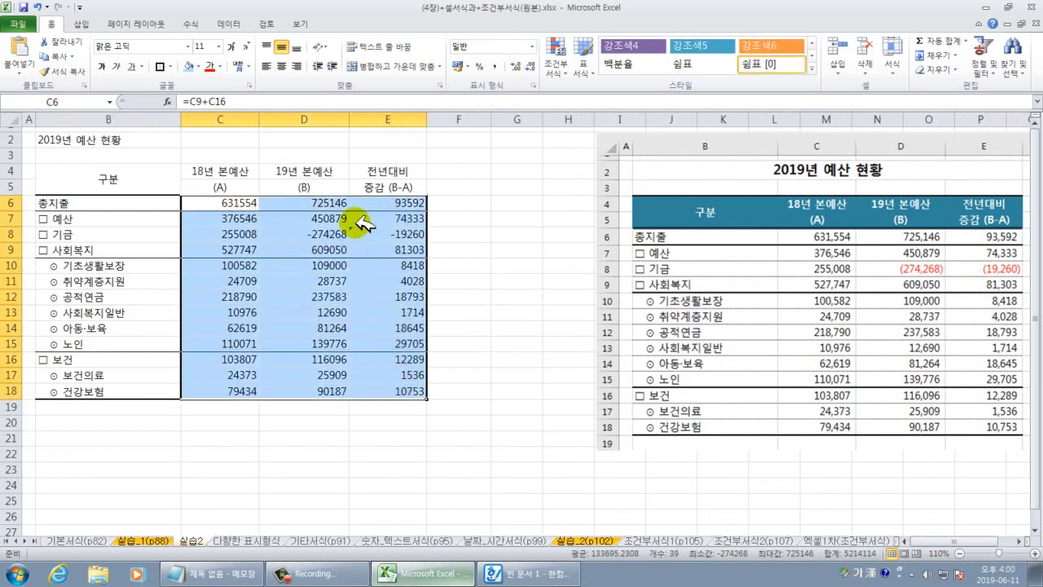
Format C6:E18 as Number with 1000 separator and red parenthesized negatives.
left_click(535, 85)
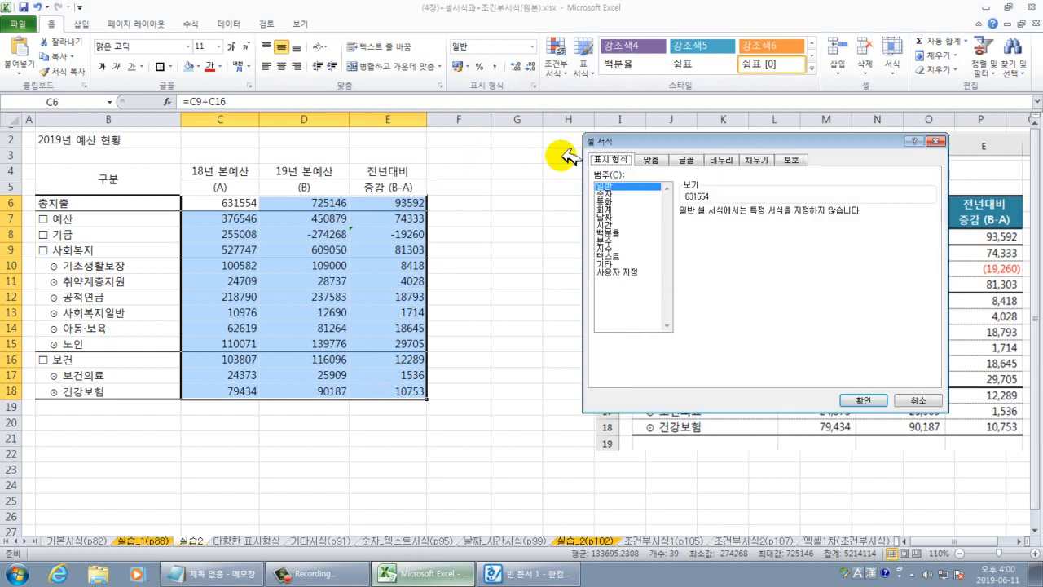
left_click(613, 194)
left_click(685, 226)
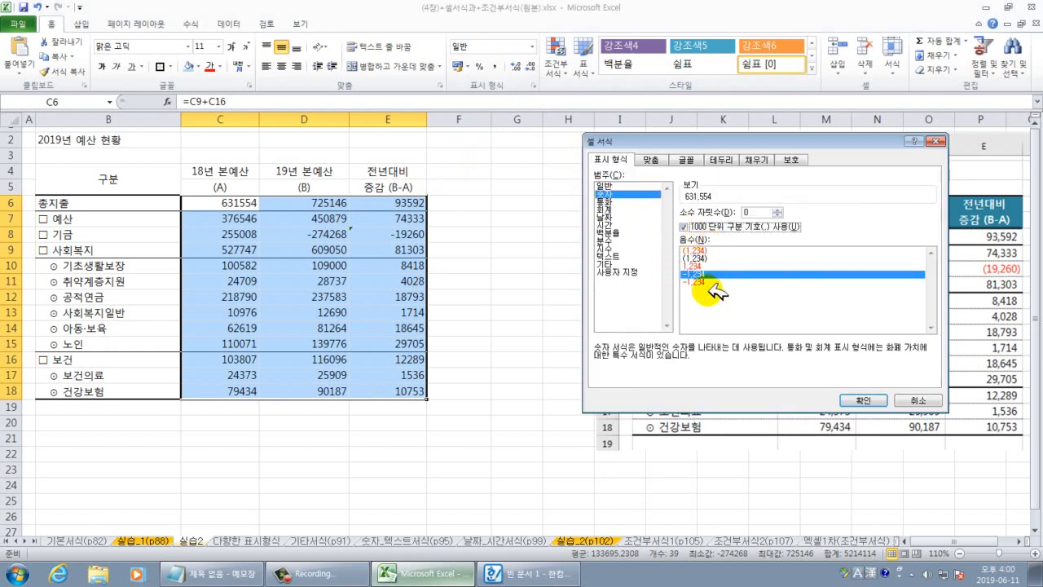
left_click(699, 251)
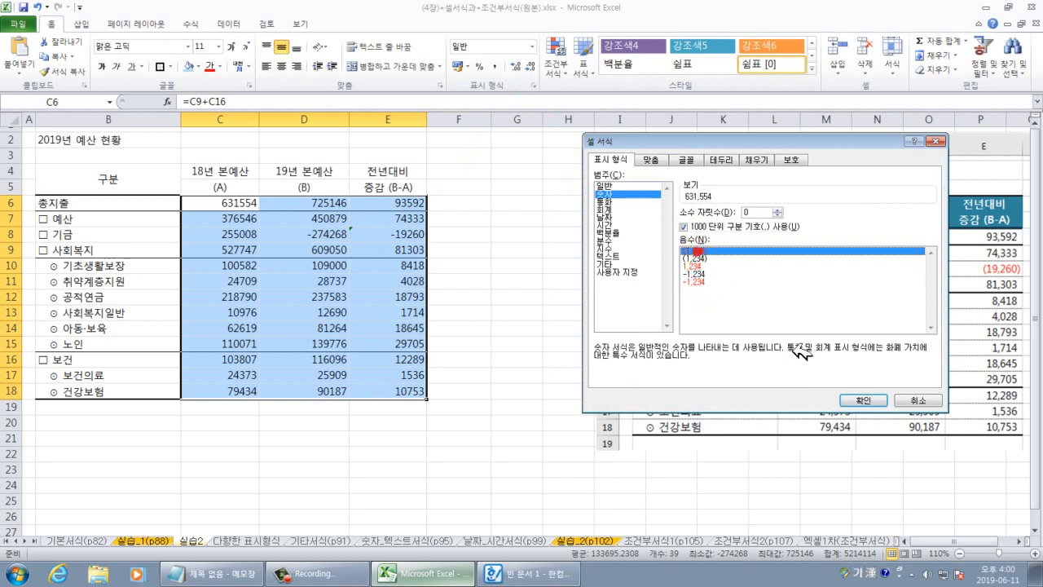
left_click(863, 400)
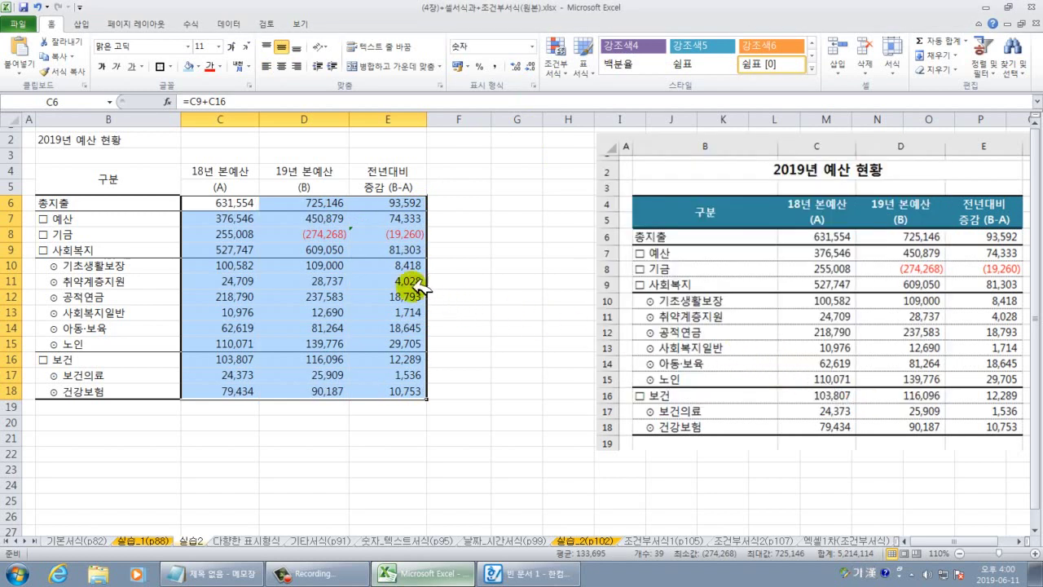
Check the formatted values in D8, E14 and D11 against the reference.
left_click(336, 236)
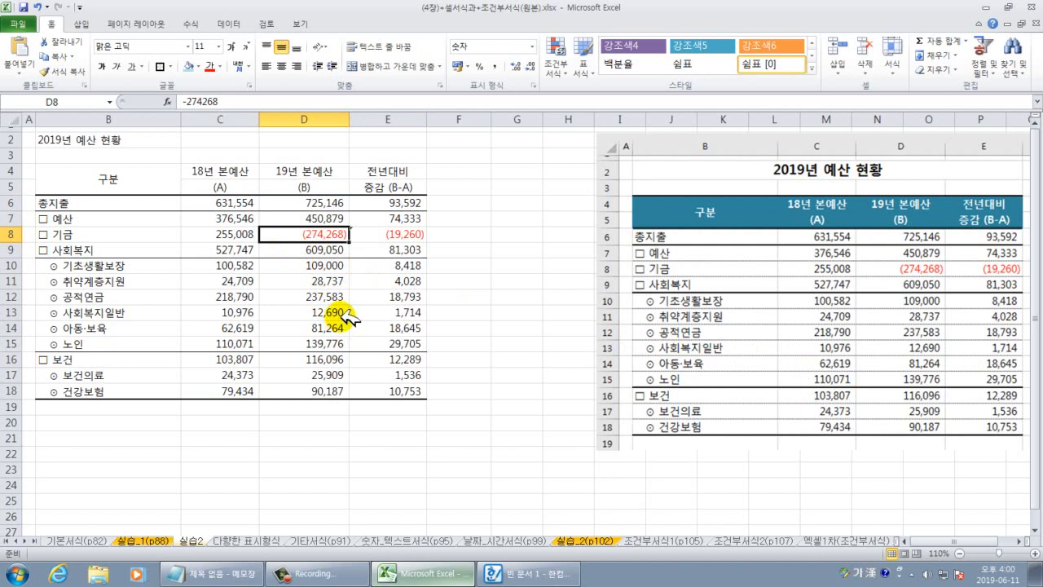
scroll(344, 318, "up", 2)
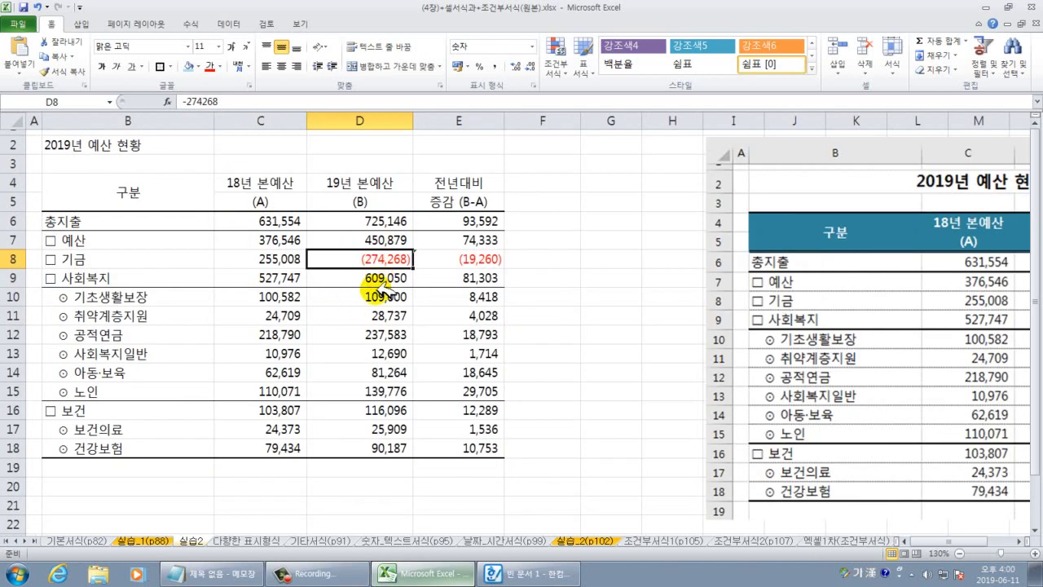
scroll(380, 298, "up", 1)
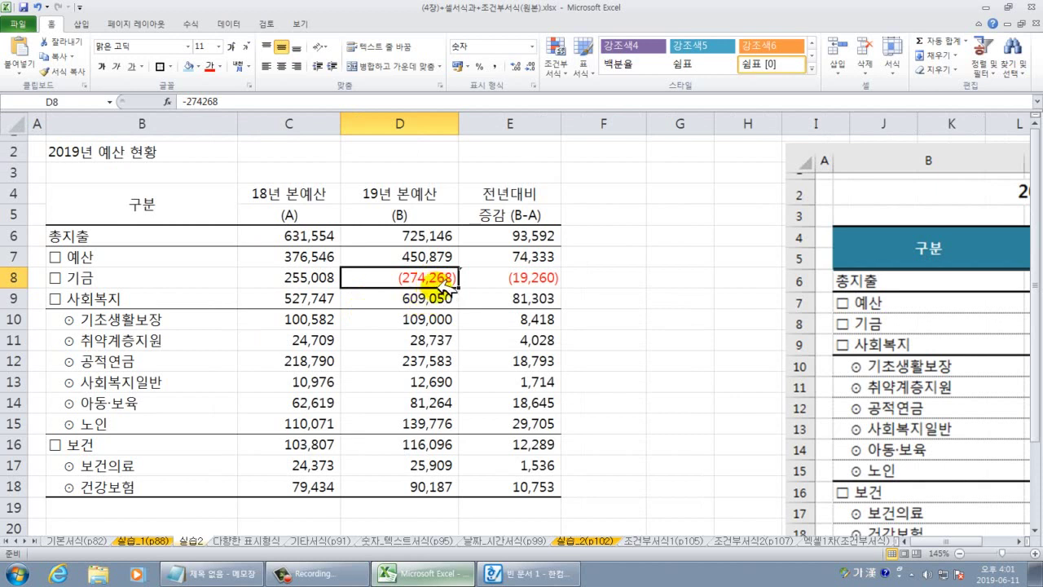
left_click(461, 395)
left_click(410, 342)
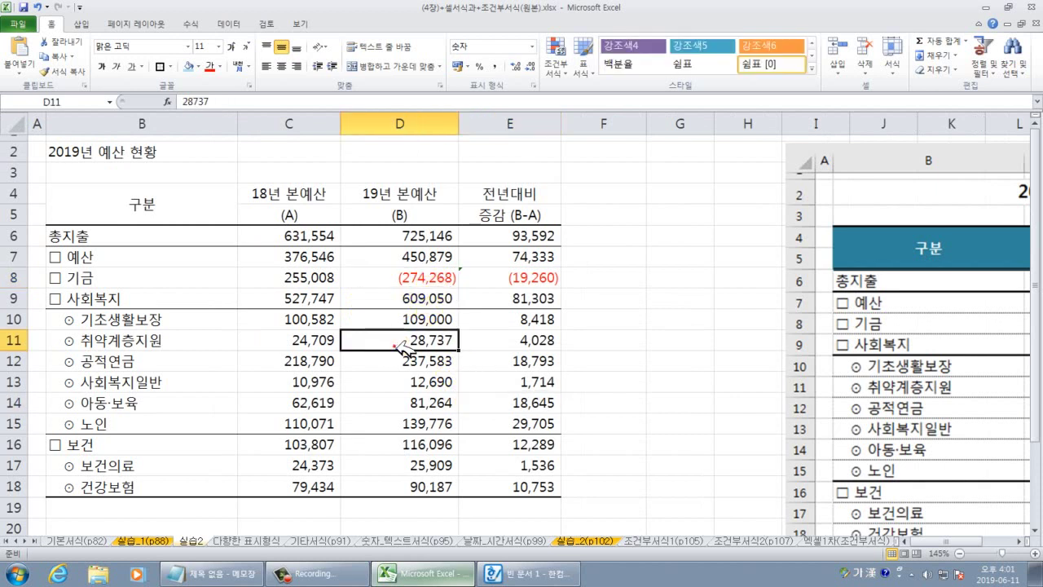
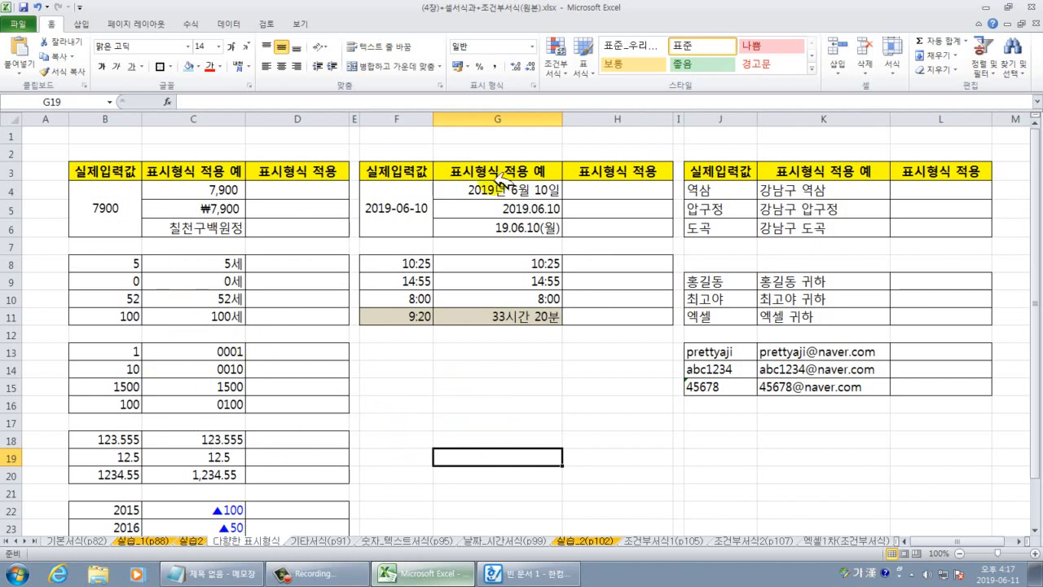
Enter 7900 into D4, D5 and D6 at once with Ctrl+Enter, then reselect D4.
scroll(396, 300, "up", 1, "ctrl")
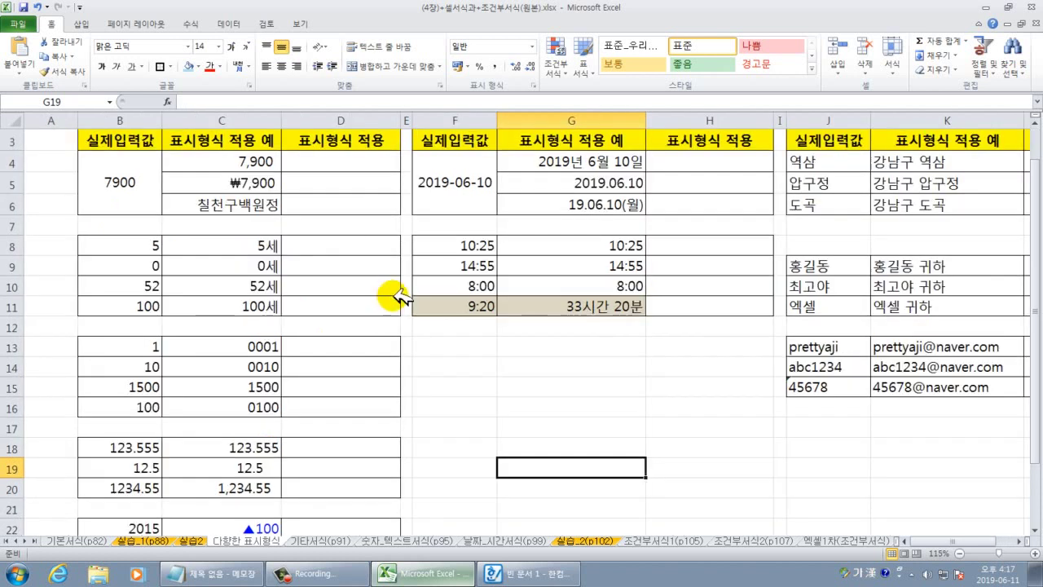
left_click_drag(361, 163, 367, 206)
left_click(463, 380)
type("7")
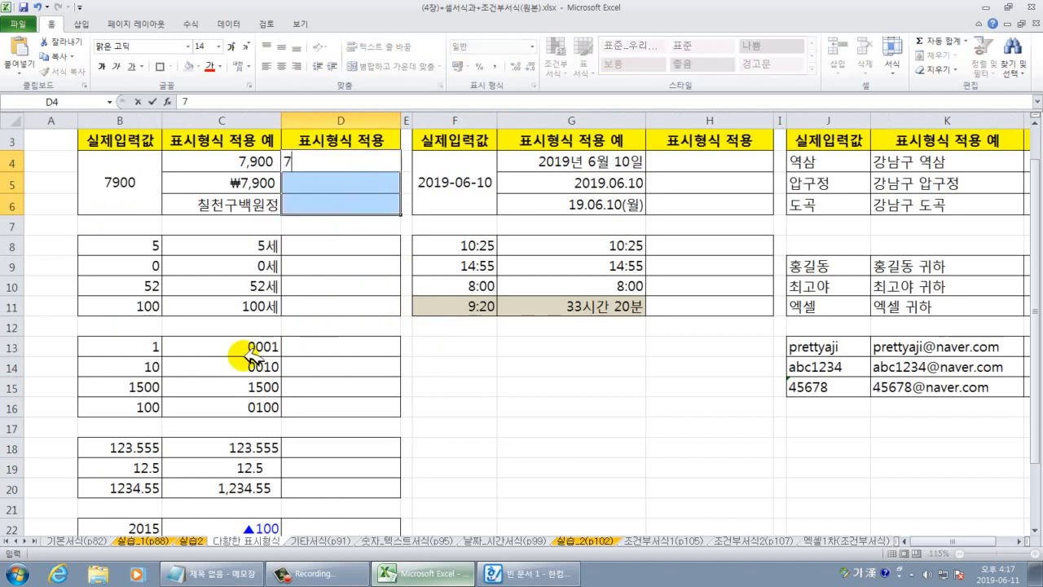
type("900")
key("ctrl+Return")
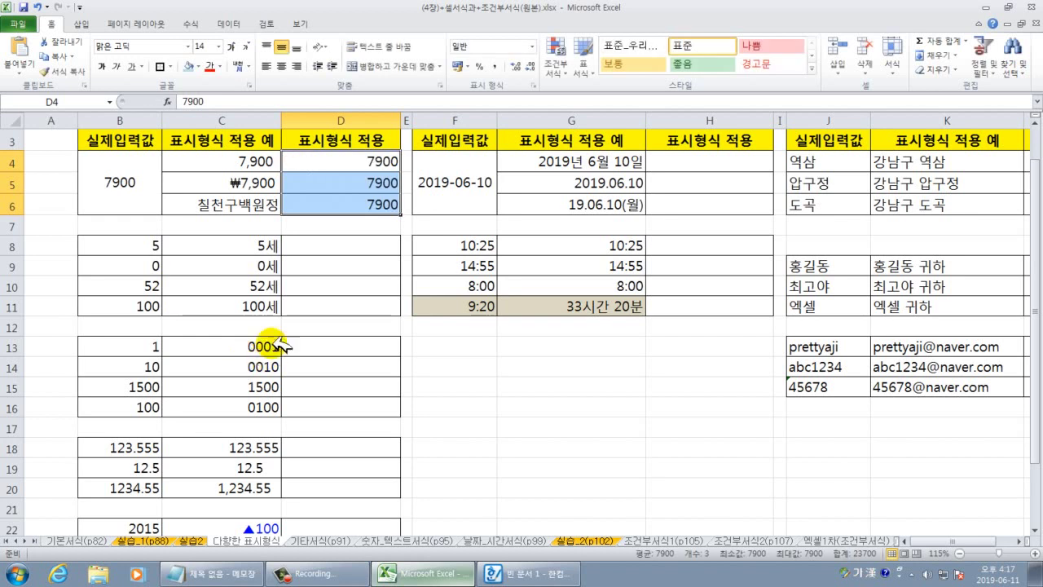
left_click(373, 183)
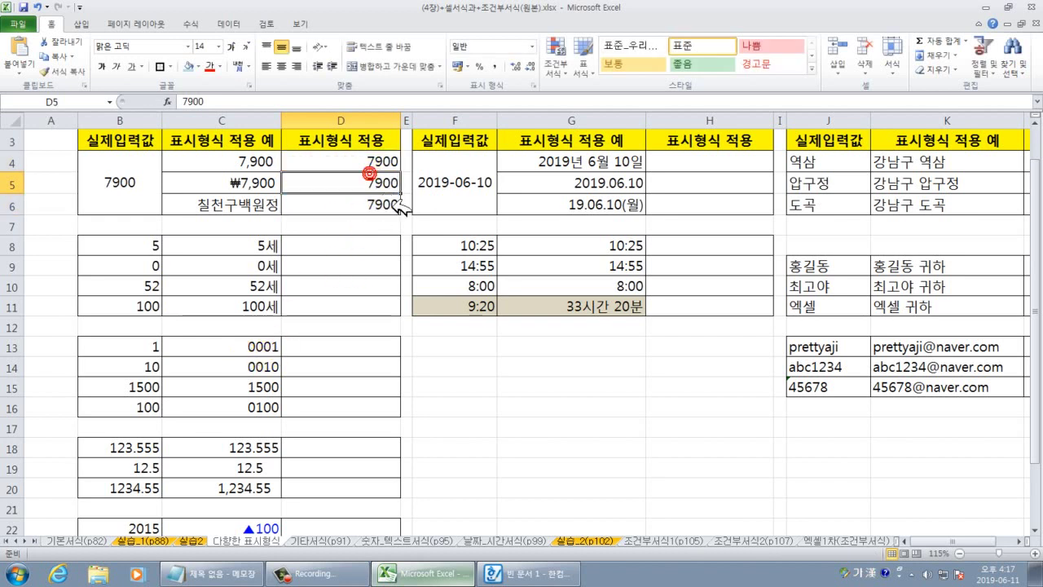
scroll(383, 192, "up", 1)
left_click(371, 202)
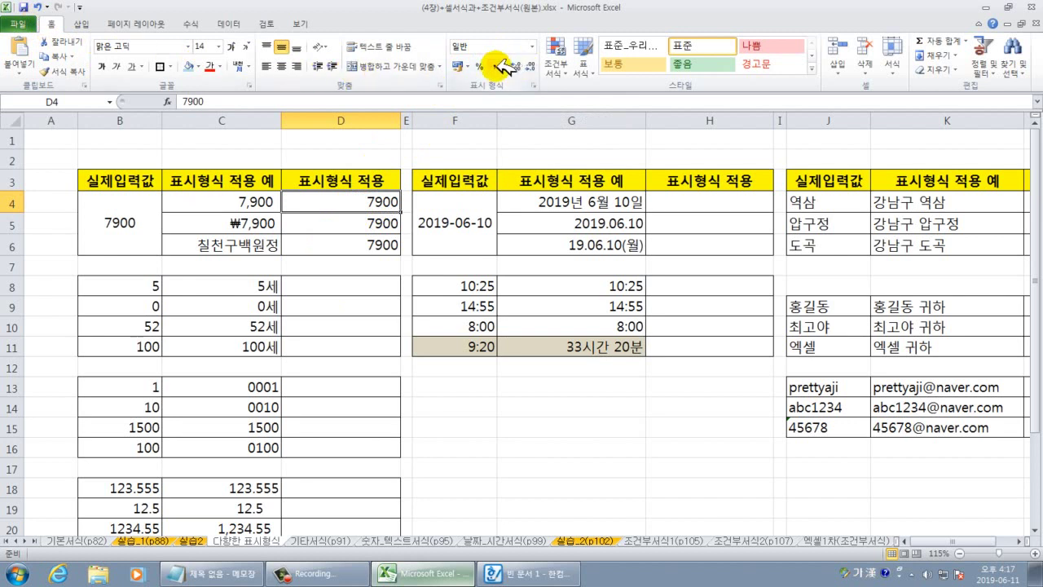
Give D4 comma style (7,900) and D5 the won currency format (₩7,900).
left_click(494, 66)
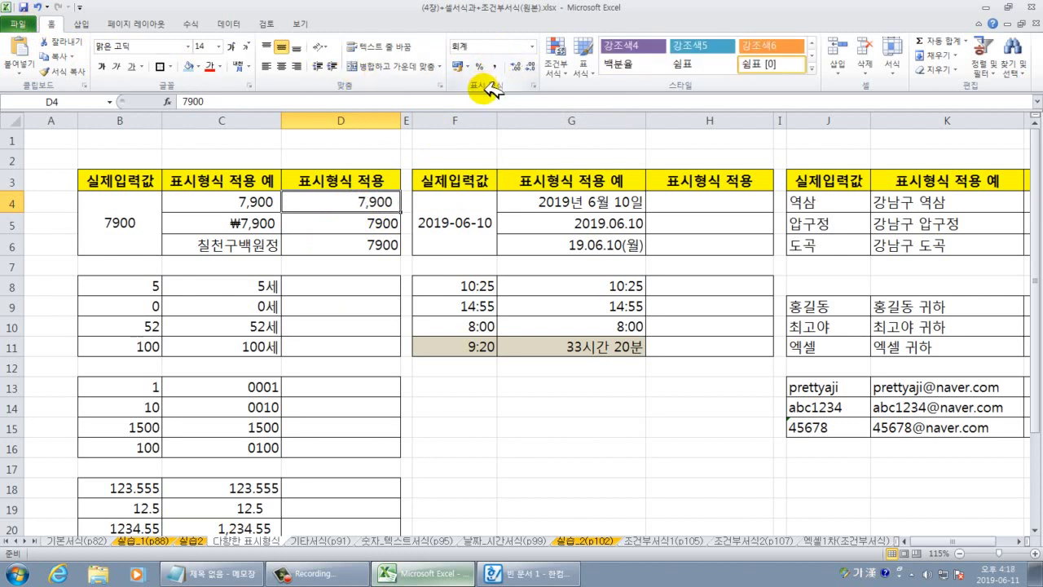
left_click(383, 224)
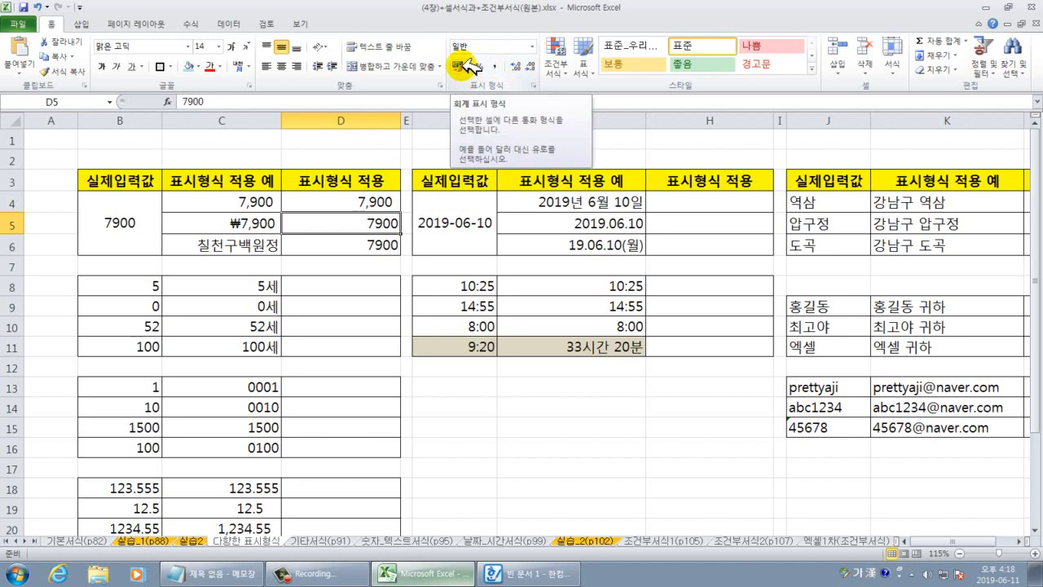
left_click(472, 66)
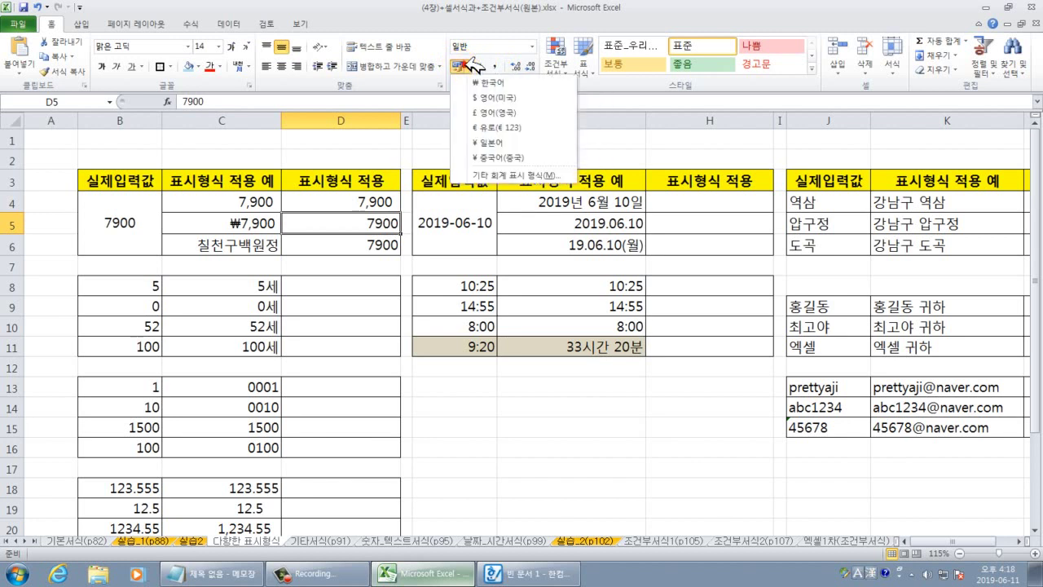
left_click(465, 66)
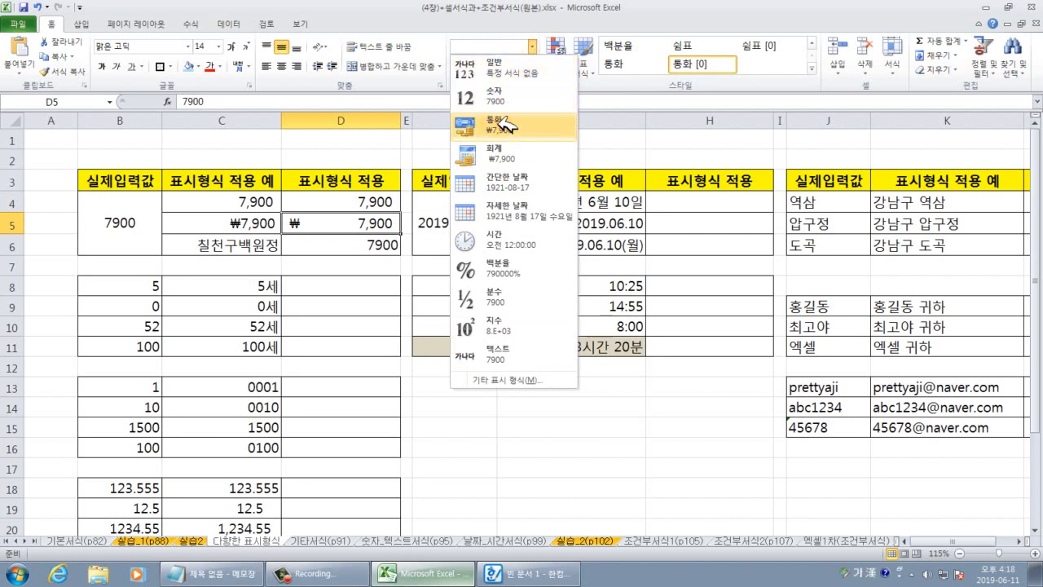
left_click(504, 124)
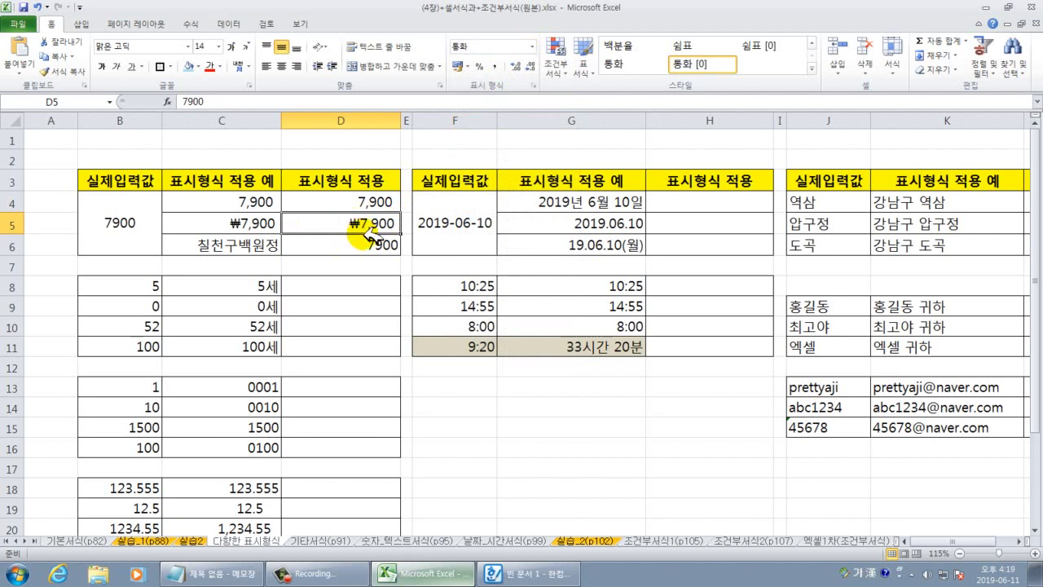
left_click(366, 243)
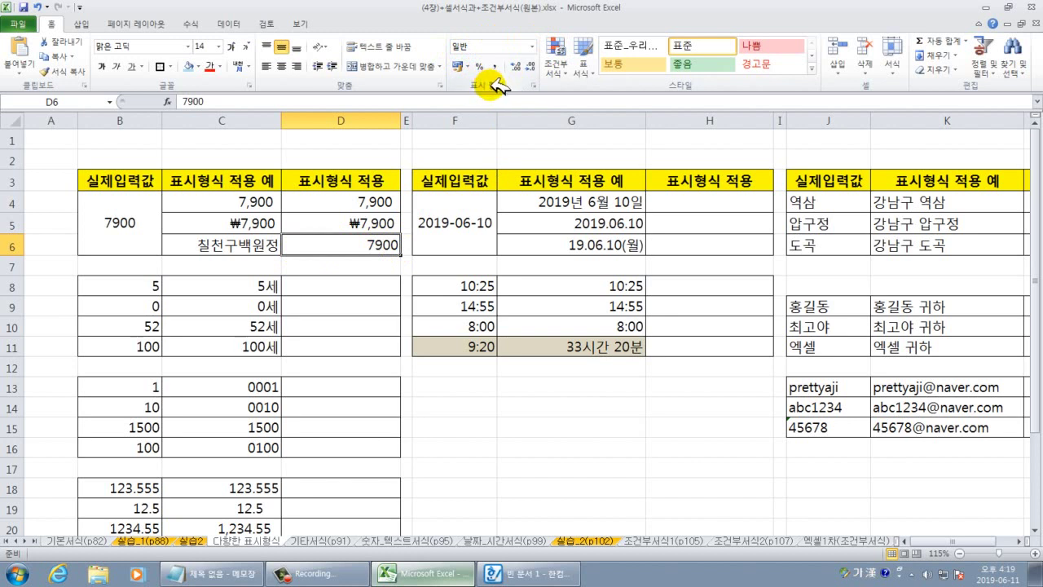
Format D6 with the Korean-words number format plus 원정, so 7900 reads 칠천구백원정.
left_click(538, 84)
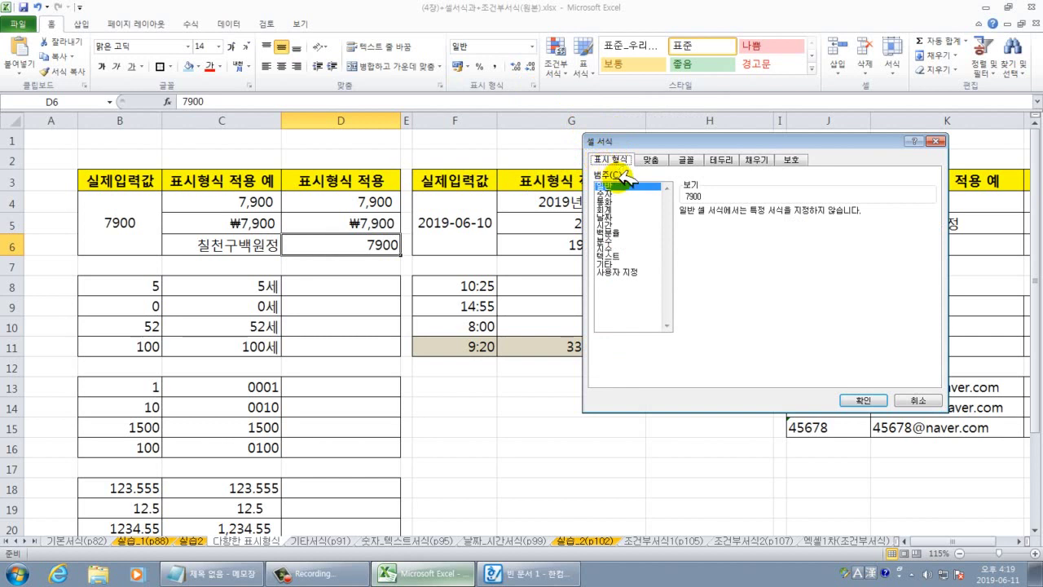
left_click(608, 264)
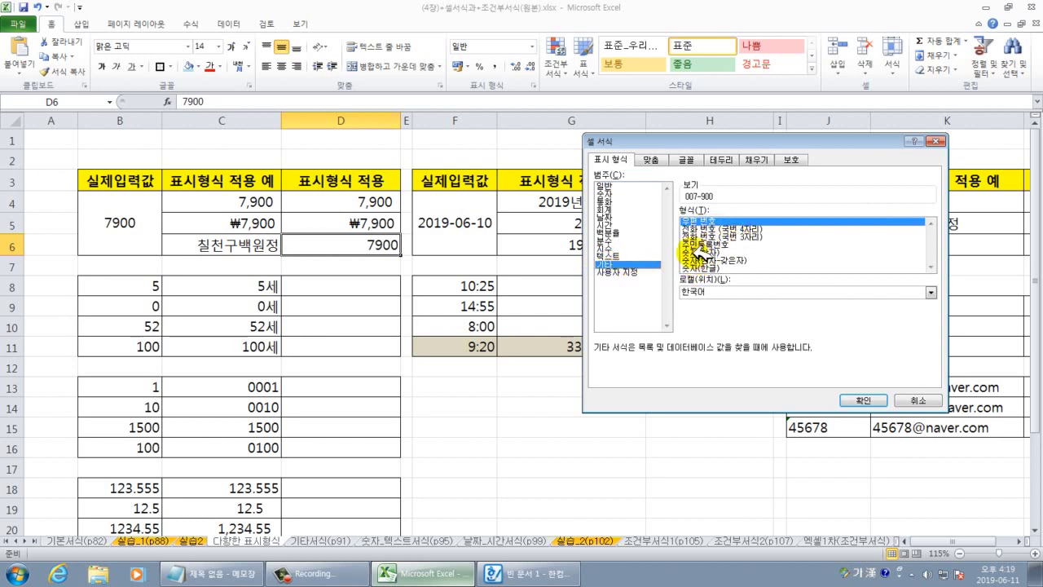
left_click(710, 253)
left_click(709, 255)
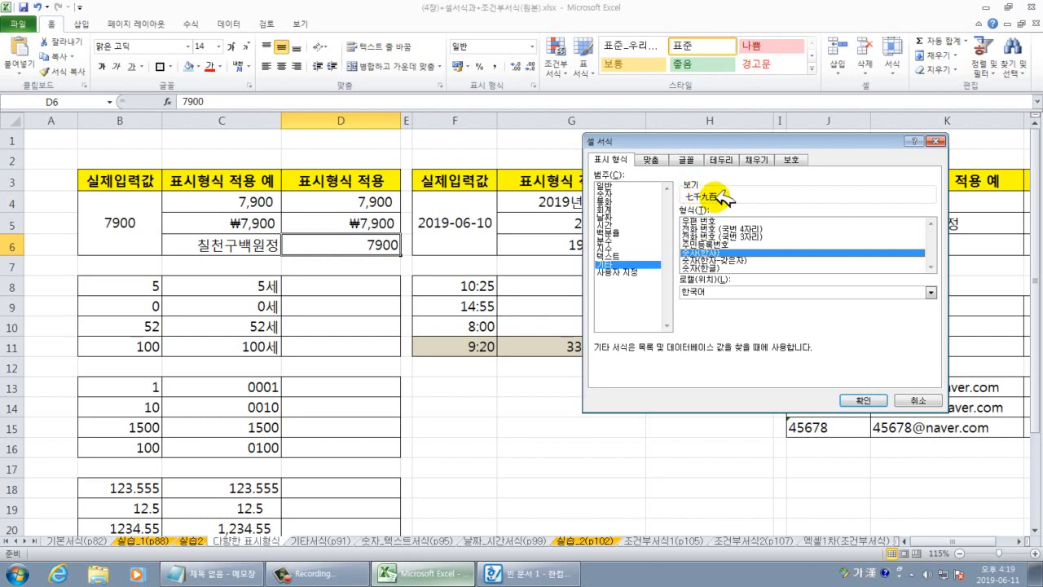
left_click(699, 261)
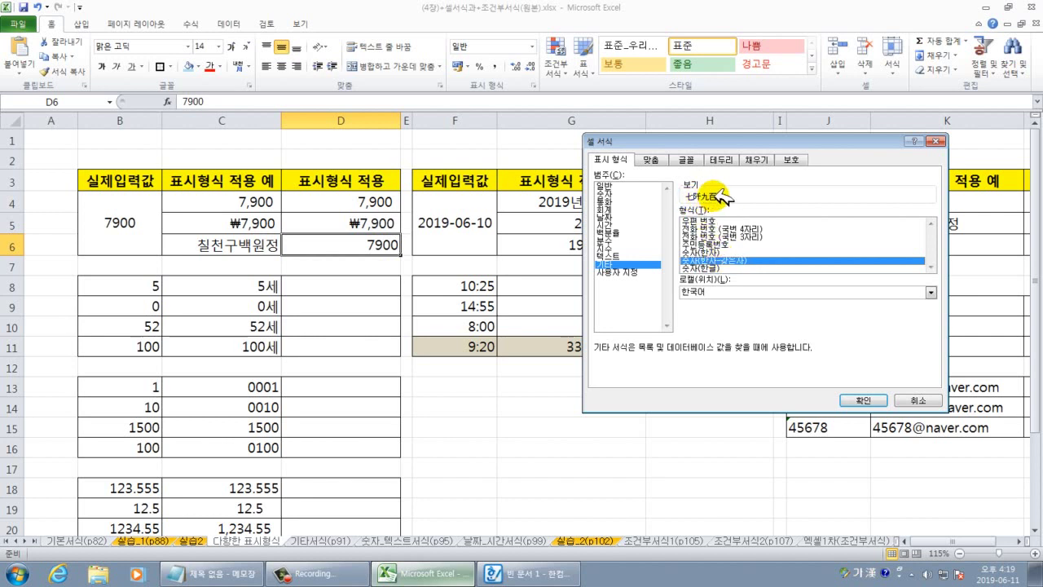
left_click(706, 268)
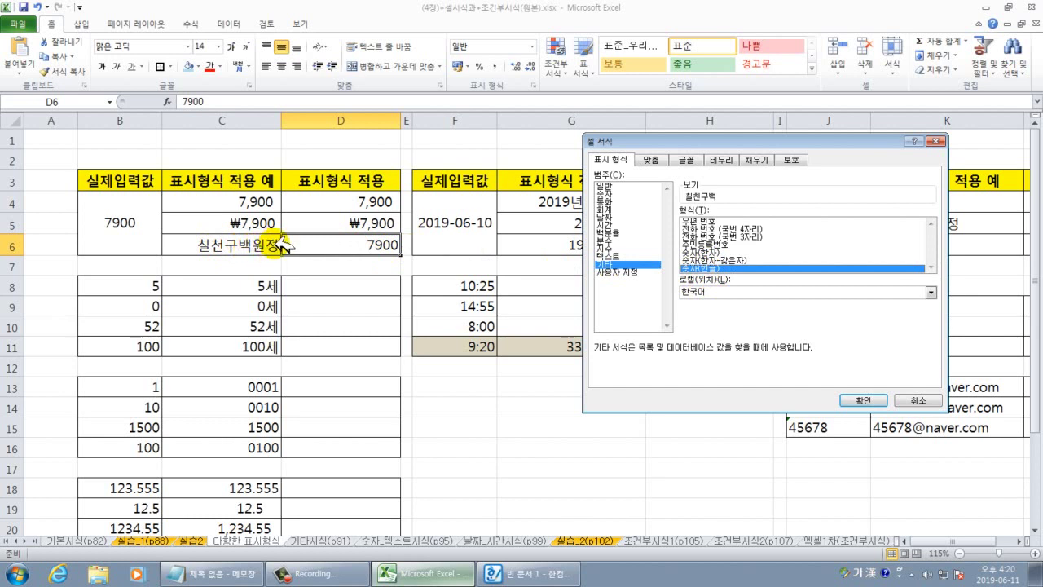
left_click(617, 272)
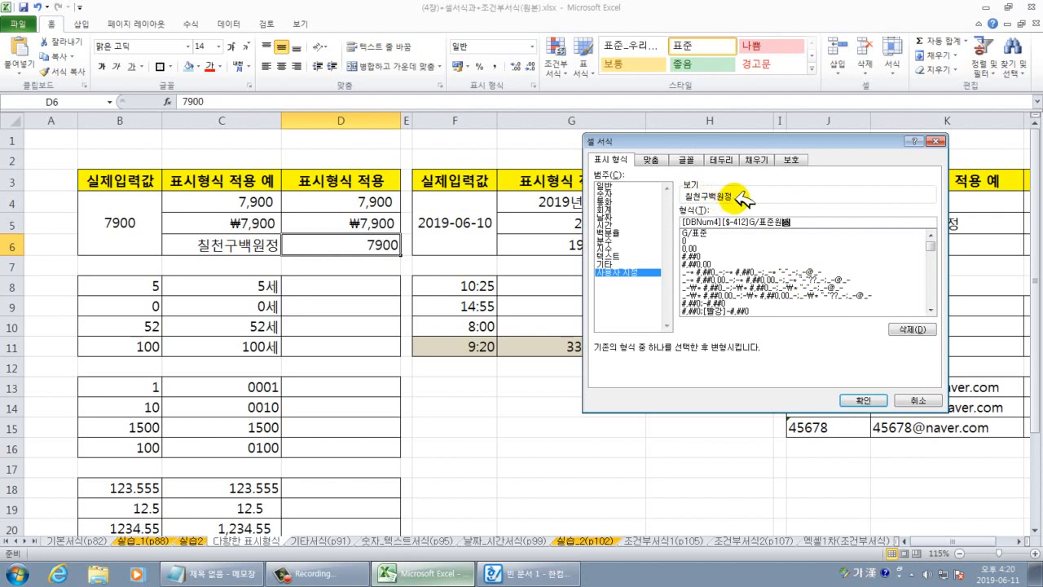
left_click(856, 399)
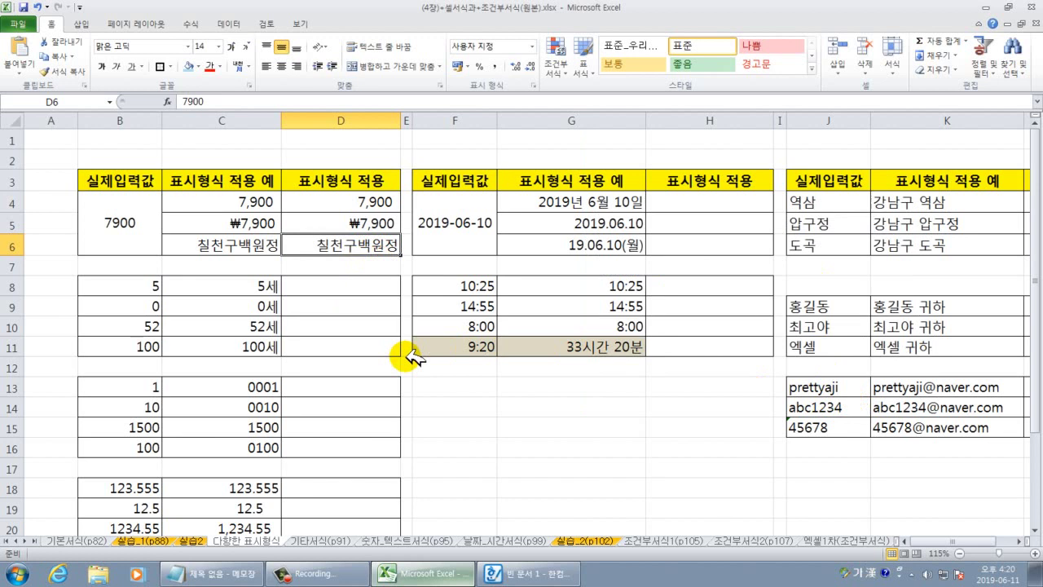
Enter 1534560 in D6 and auto-fit column D to show the full text.
type("15")
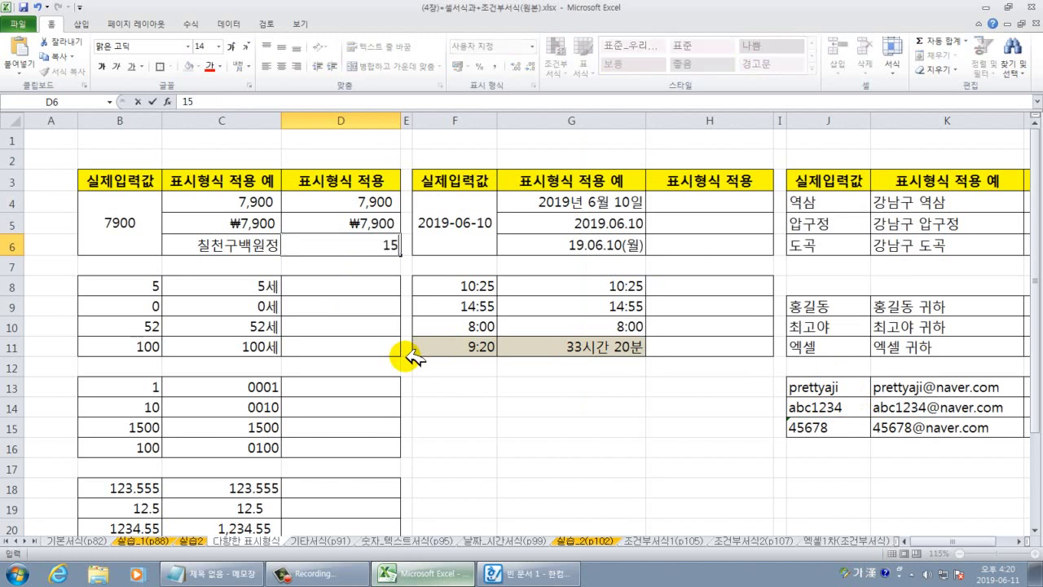
type("34560")
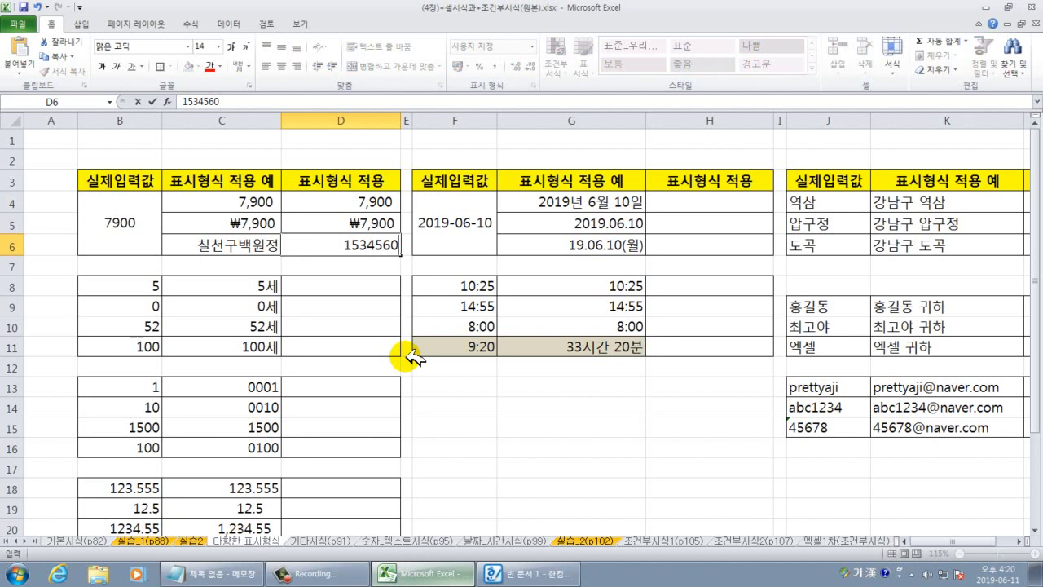
key("Return")
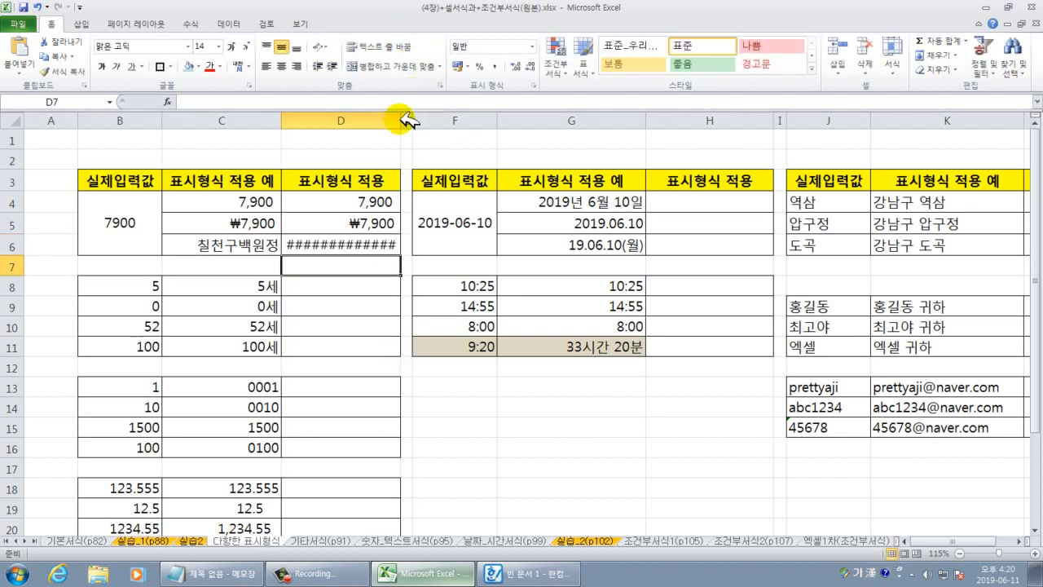
left_click_drag(403, 121, 428, 120)
double_click(429, 121)
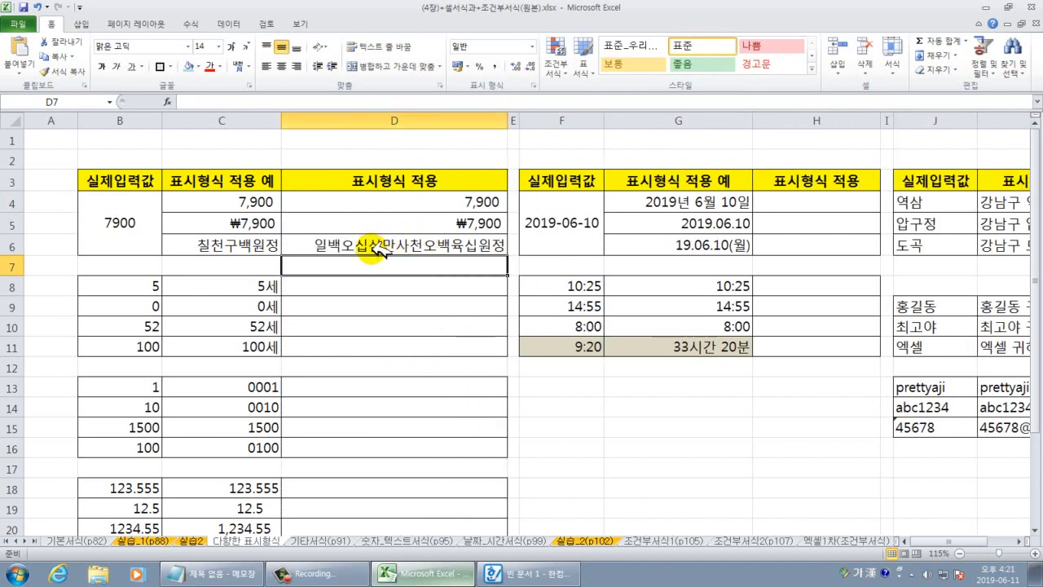
Apply the 숫자(갖은자) formal Chinese numeral format to D6.
left_click(402, 246)
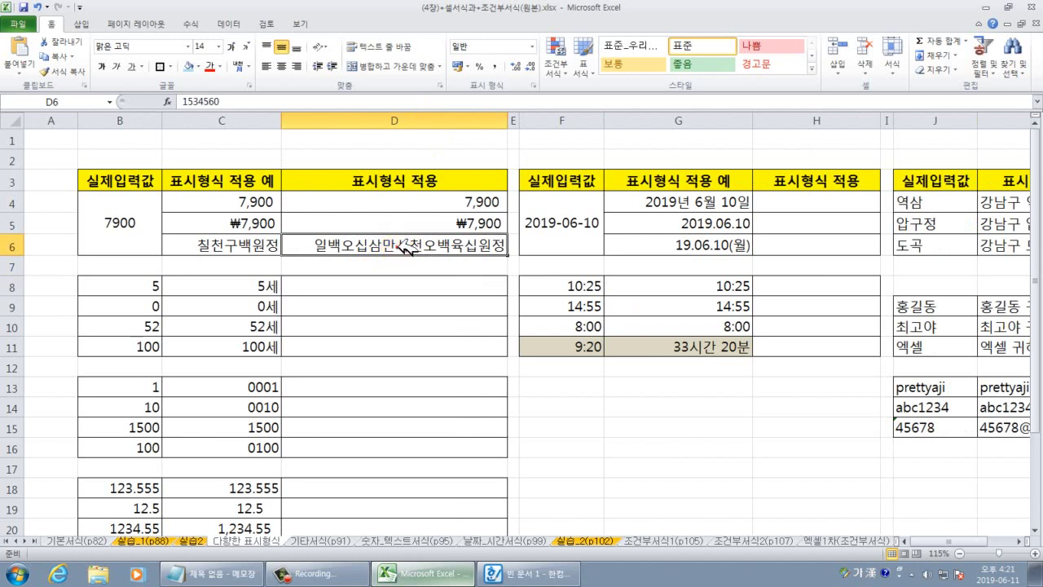
left_click(405, 248)
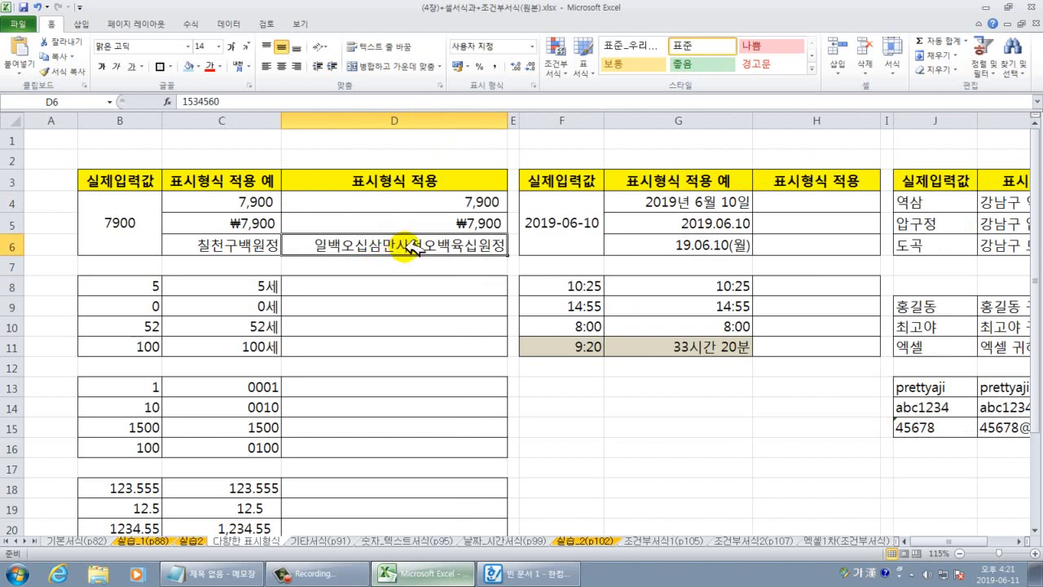
right_click(420, 247)
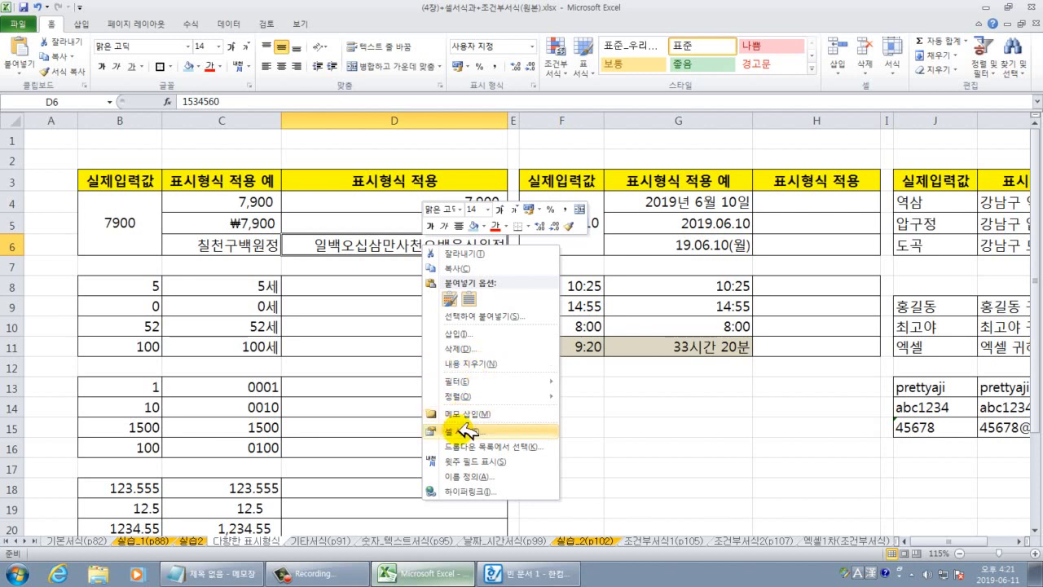
left_click(461, 431)
left_click_drag(391, 286, 505, 237)
left_click(420, 359)
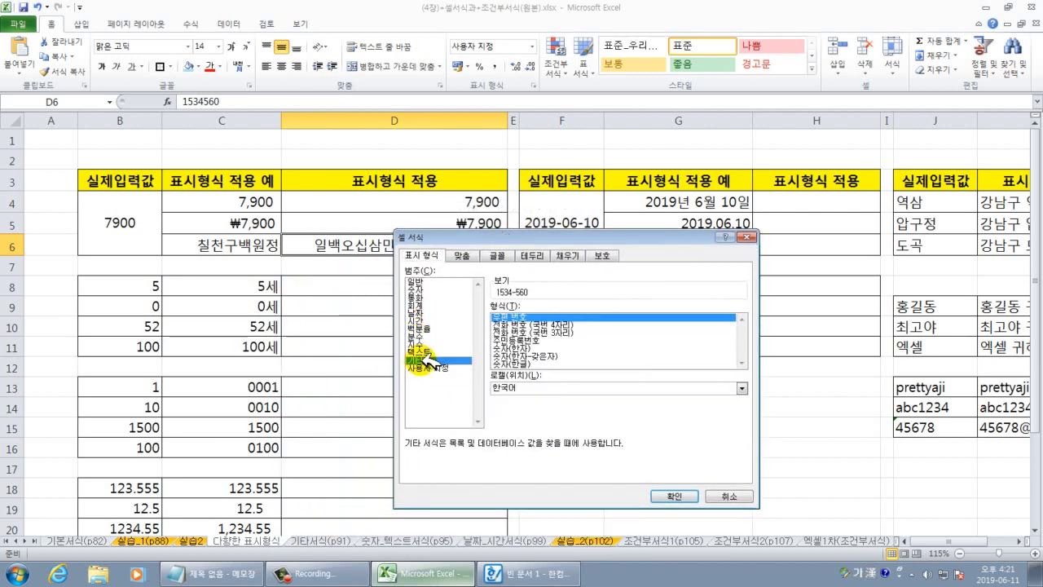
left_click(514, 355)
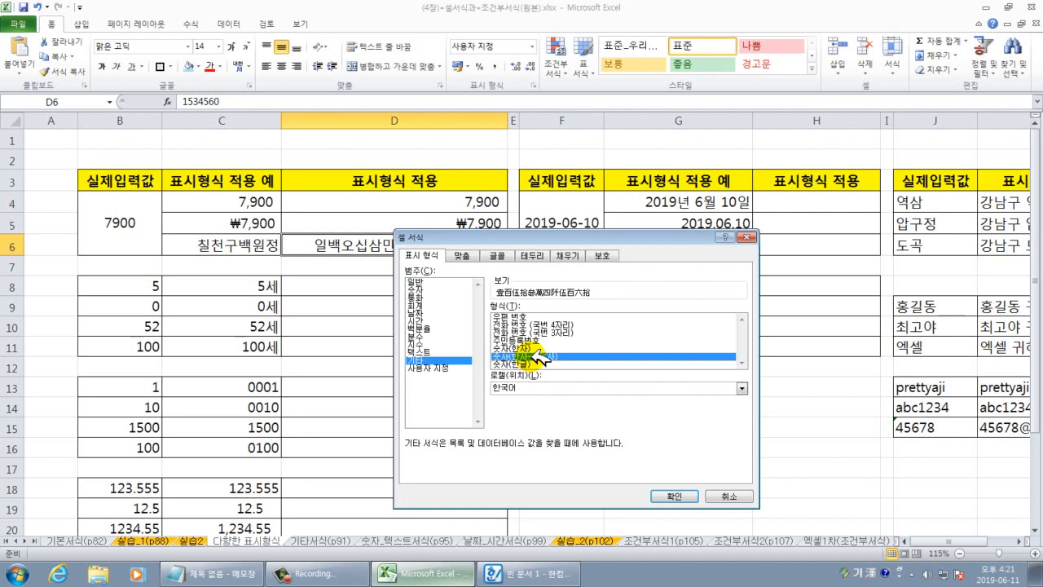
left_click(682, 495)
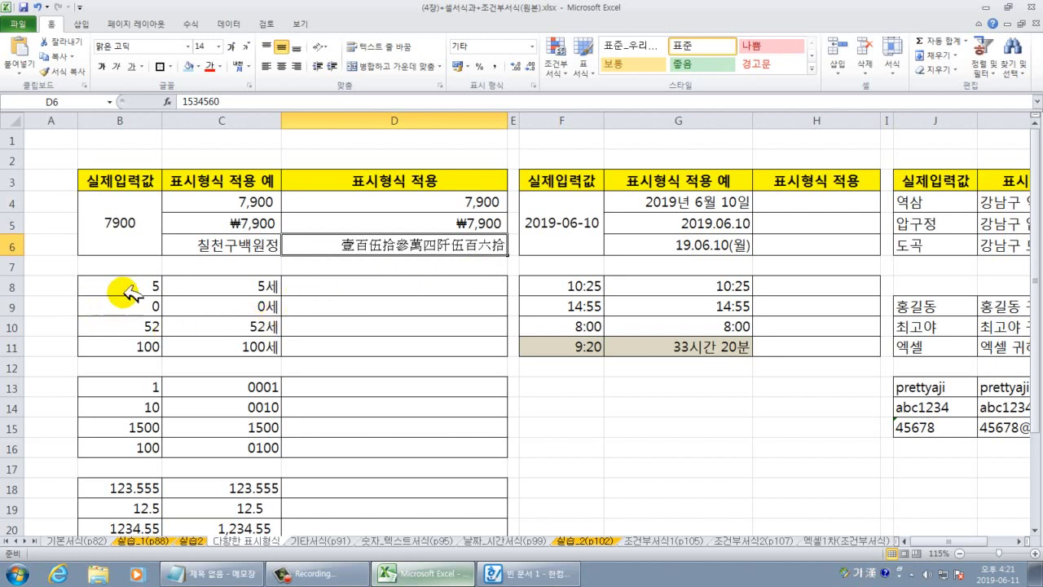
Select the input ages in B8:B11 to compare against the examples.
left_click_drag(126, 291, 127, 343)
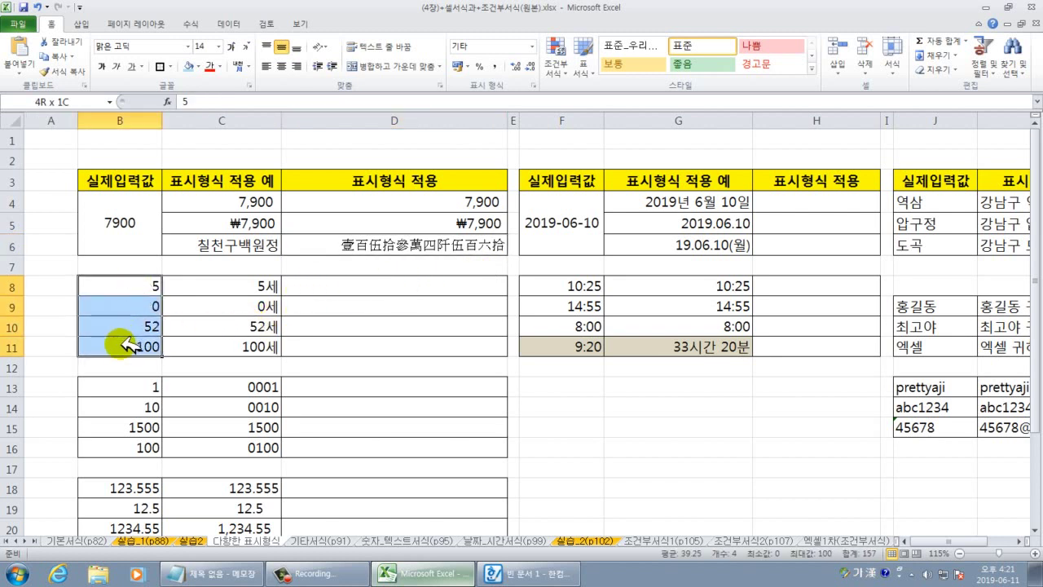
left_click(134, 365)
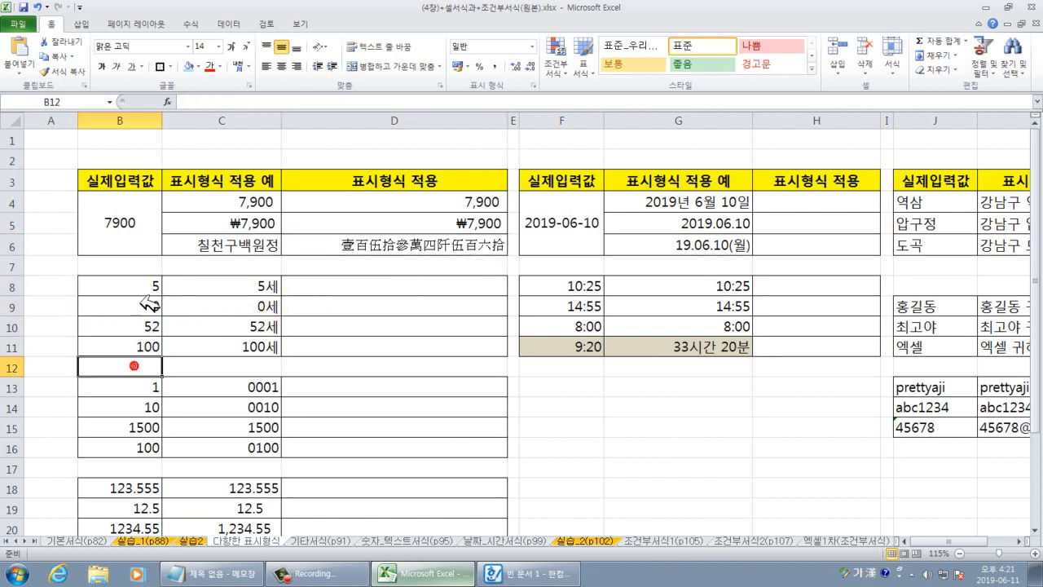
left_click_drag(143, 285, 398, 343)
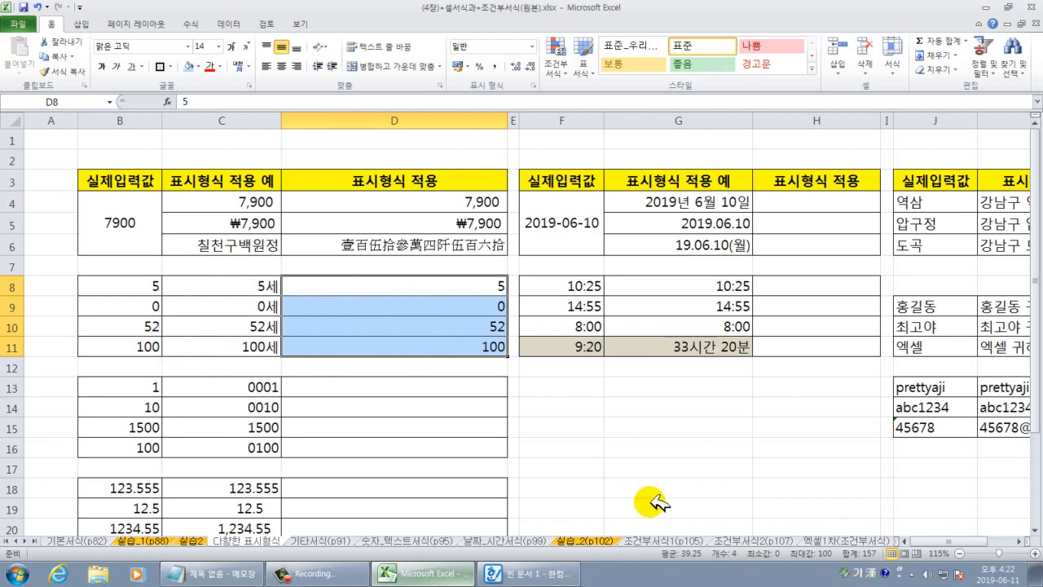
left_click(613, 461)
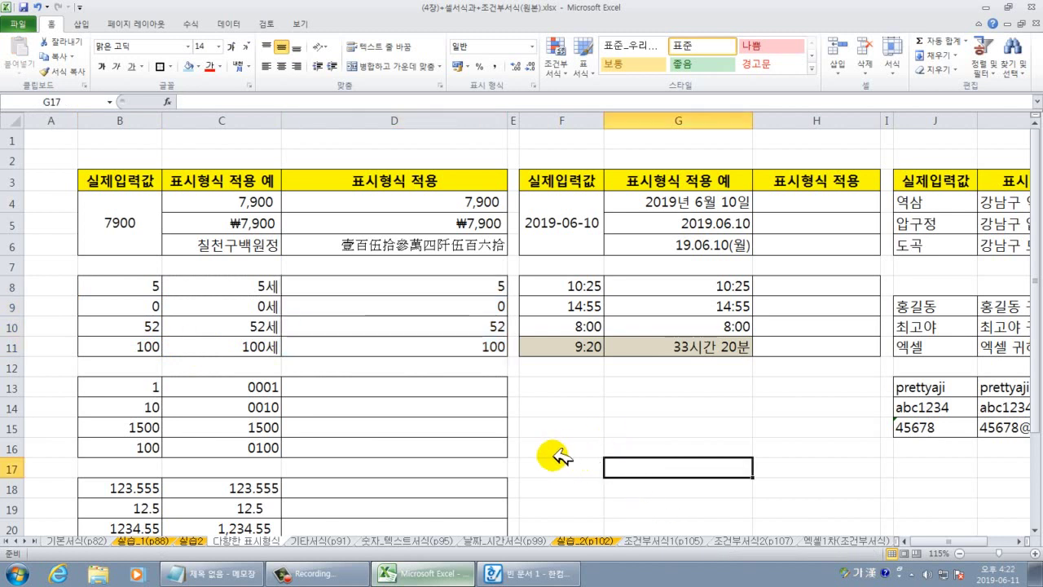
Check the stored values in D8 through D11 and C8, and select the example ages C8:C11.
left_click(493, 289)
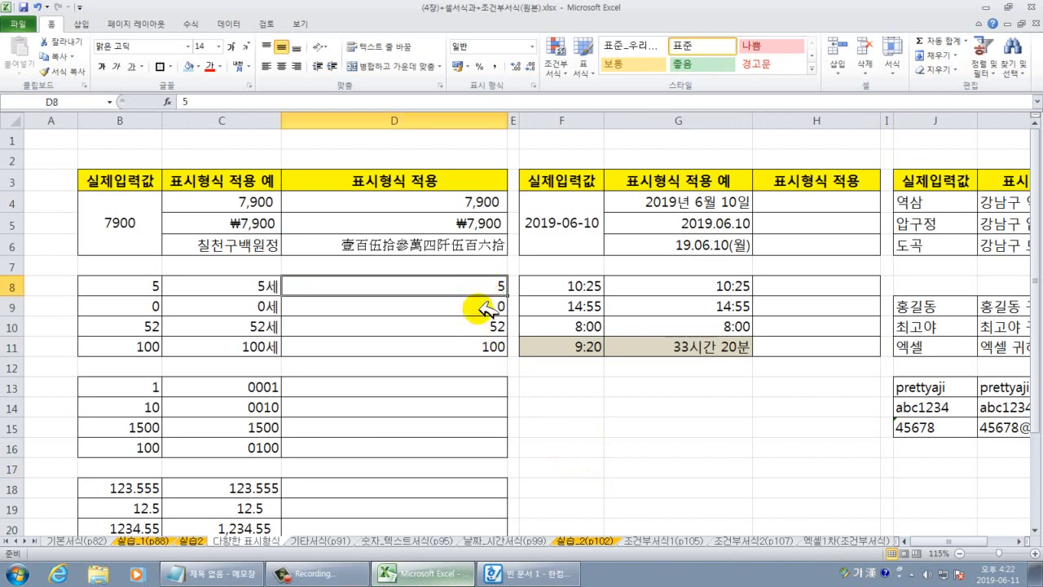
left_click(487, 308)
left_click(483, 327)
left_click(479, 347)
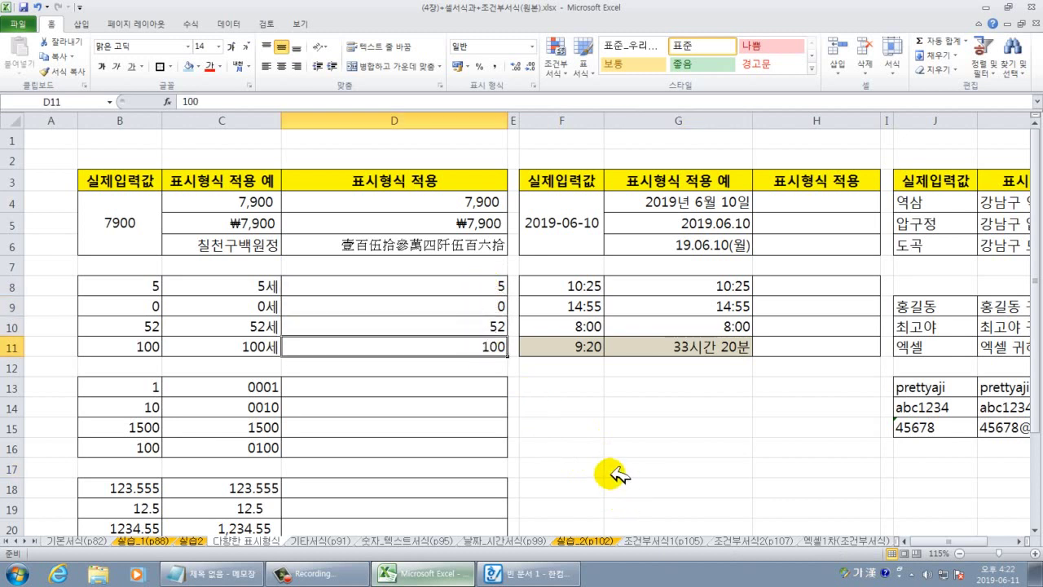
left_click(569, 448)
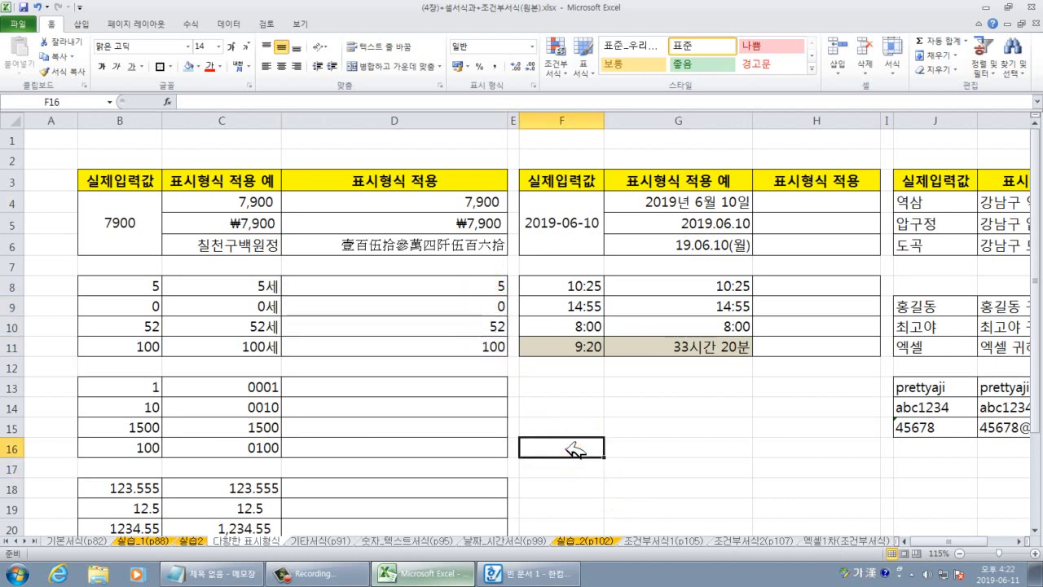
left_click(432, 287)
left_click(275, 287)
left_click_drag(275, 288, 269, 351)
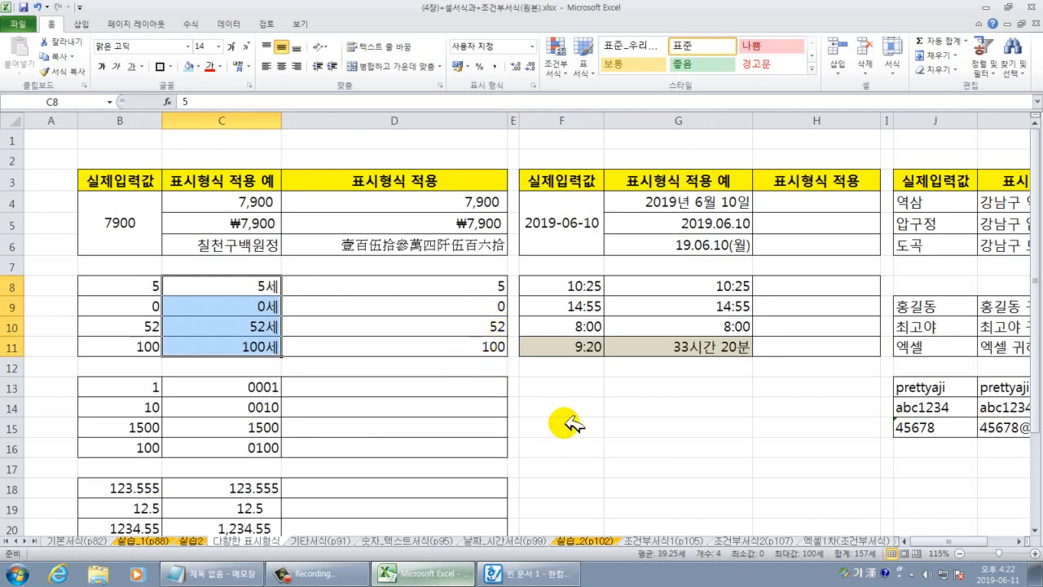
left_click(624, 448)
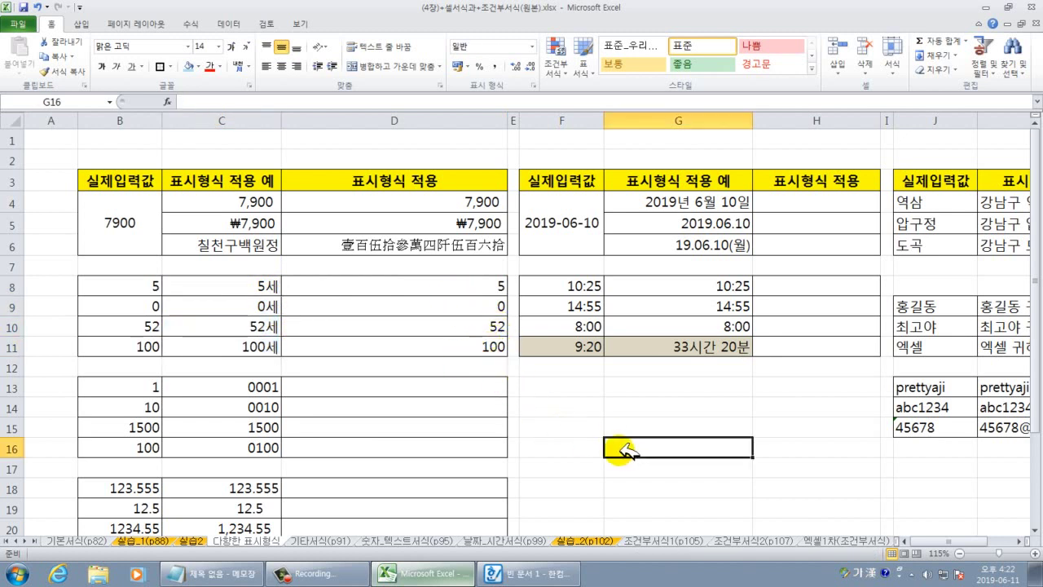
Type 5세 into D8 as a text entry.
left_click(432, 287)
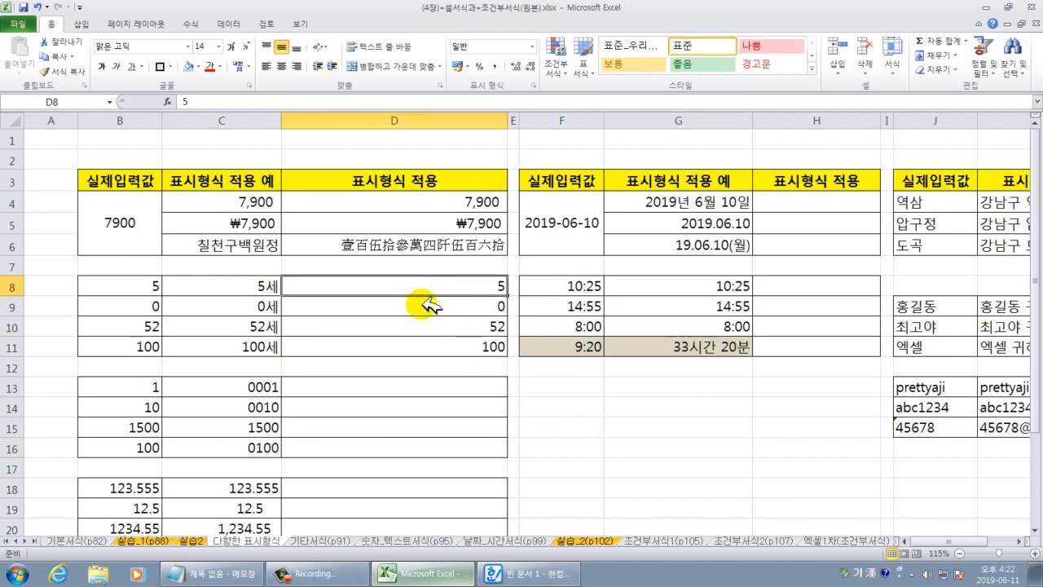
type("5")
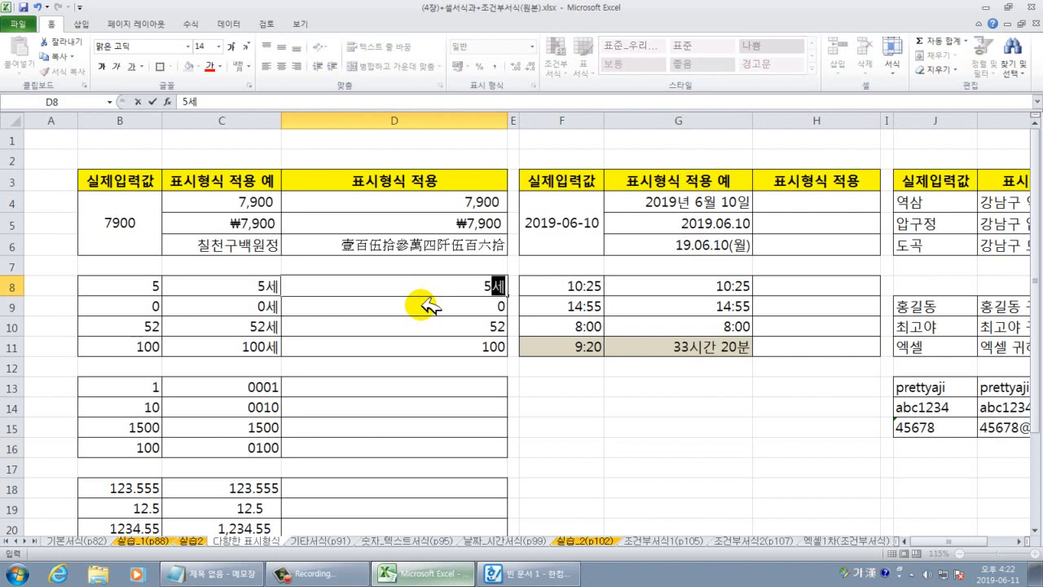
type("세")
key("Return")
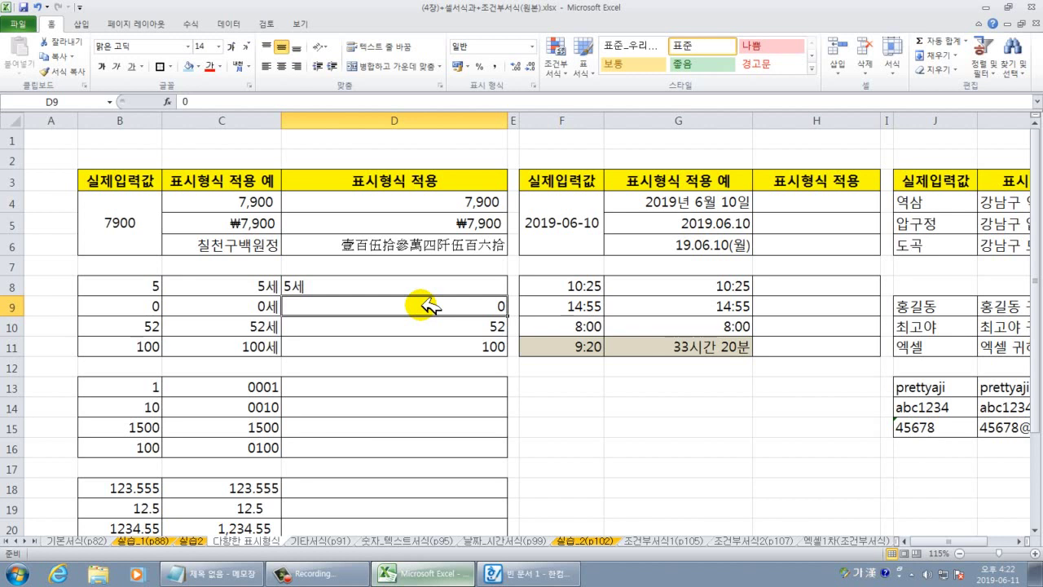
AutoSum the example ages C8:C11 into C12 (157세) and inspect D8–D11 and the sum formula.
left_click_drag(232, 287, 228, 358)
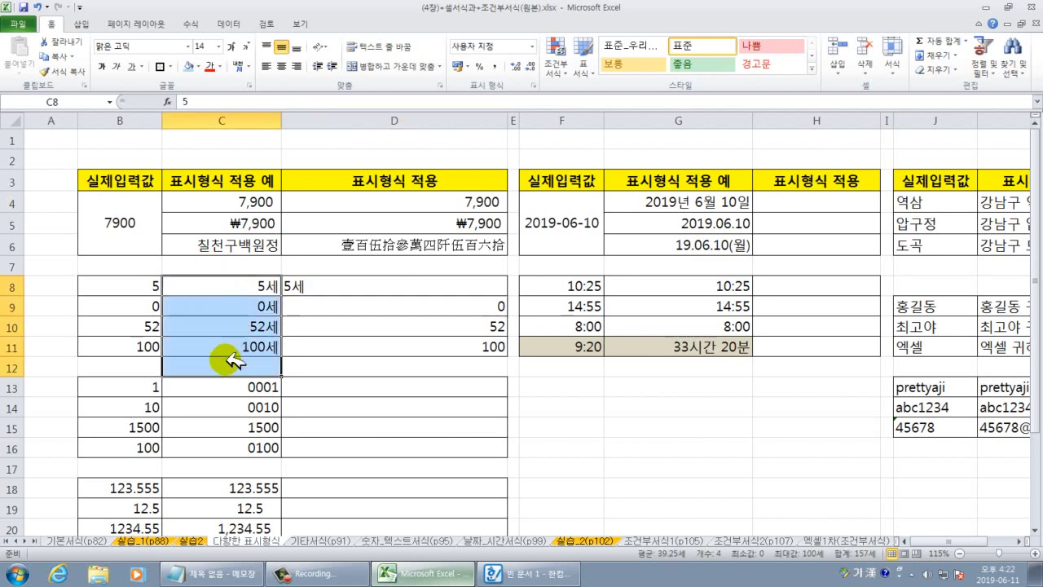
left_click(923, 41)
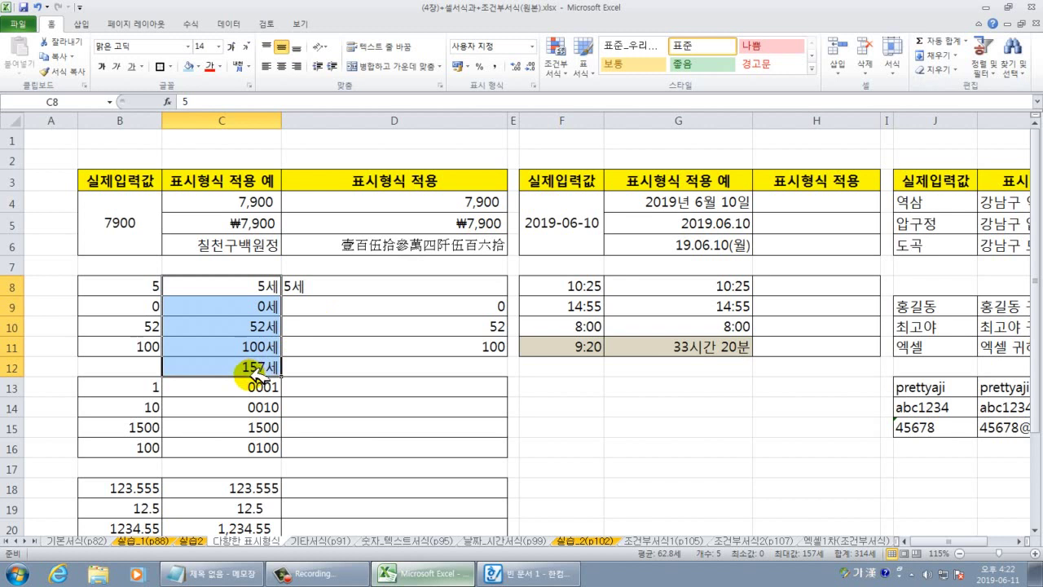
left_click(310, 285)
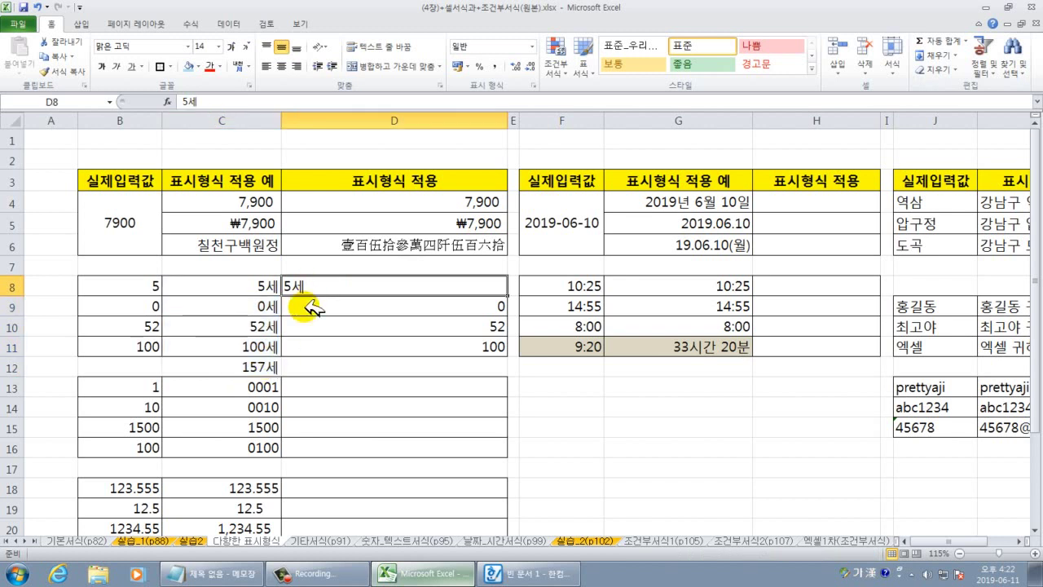
left_click(330, 308)
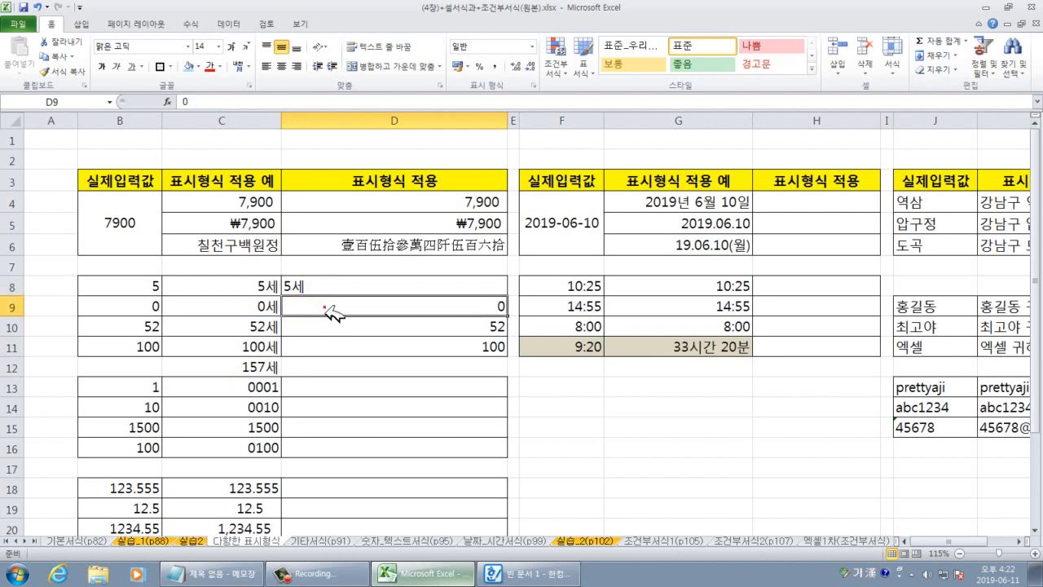
left_click(330, 326)
left_click(326, 344)
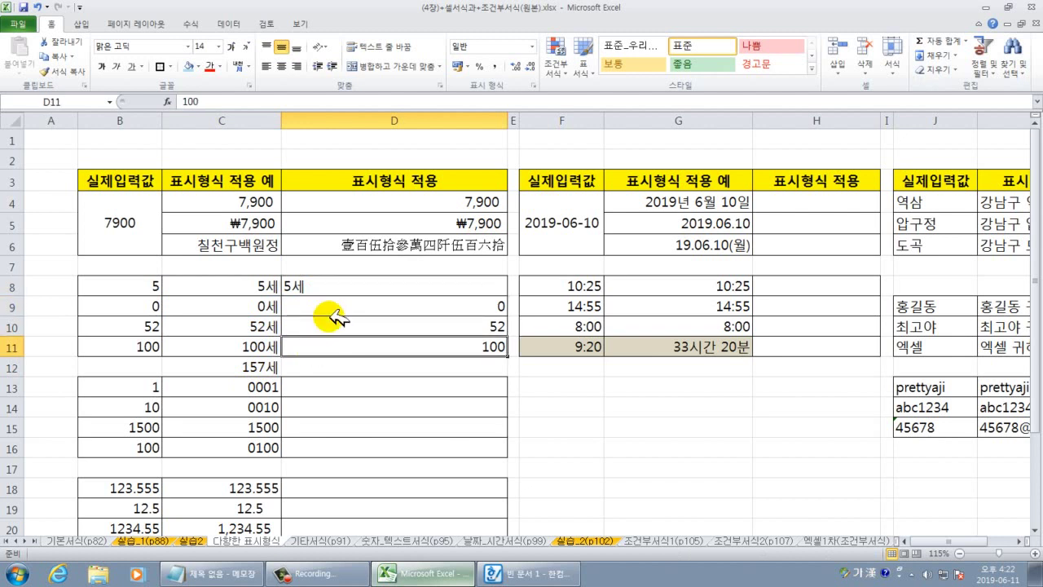
left_click(270, 366)
Replace D8's 5세 text with the plain number 5, then select D8:D11.
left_click(340, 287)
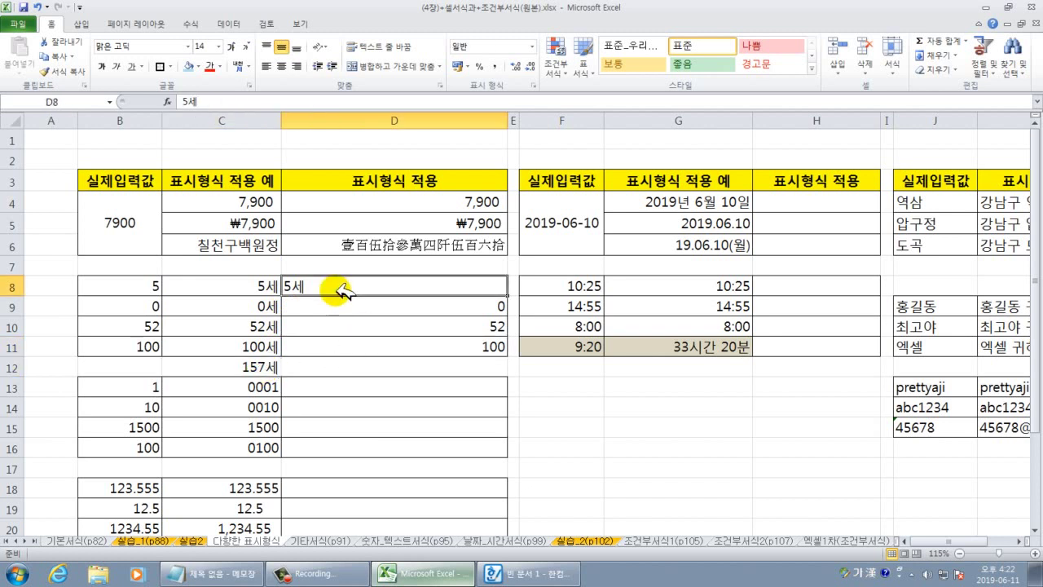
key("Delete")
left_click(626, 453)
left_click(485, 286)
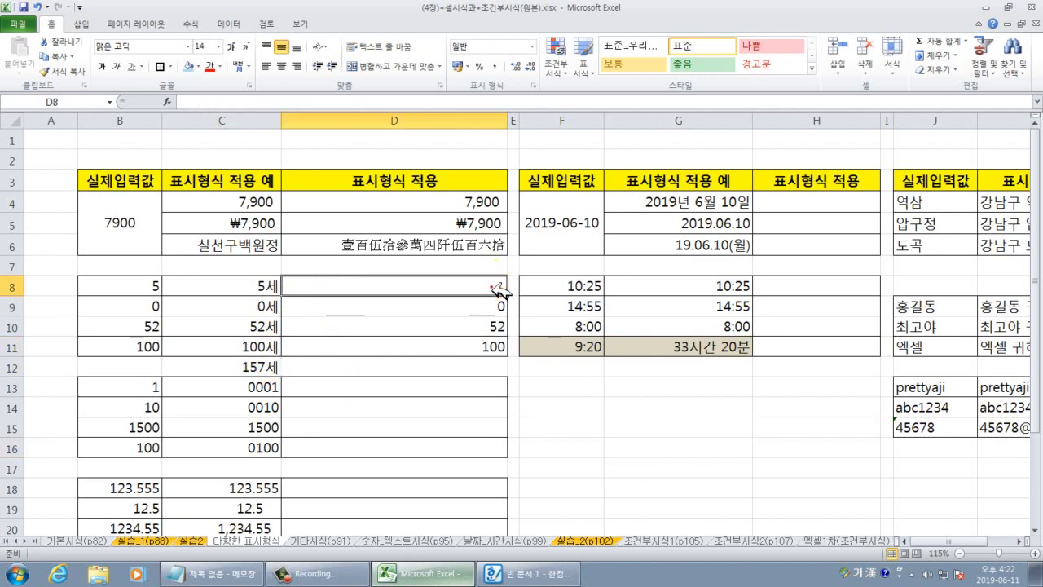
type("5")
key("Return")
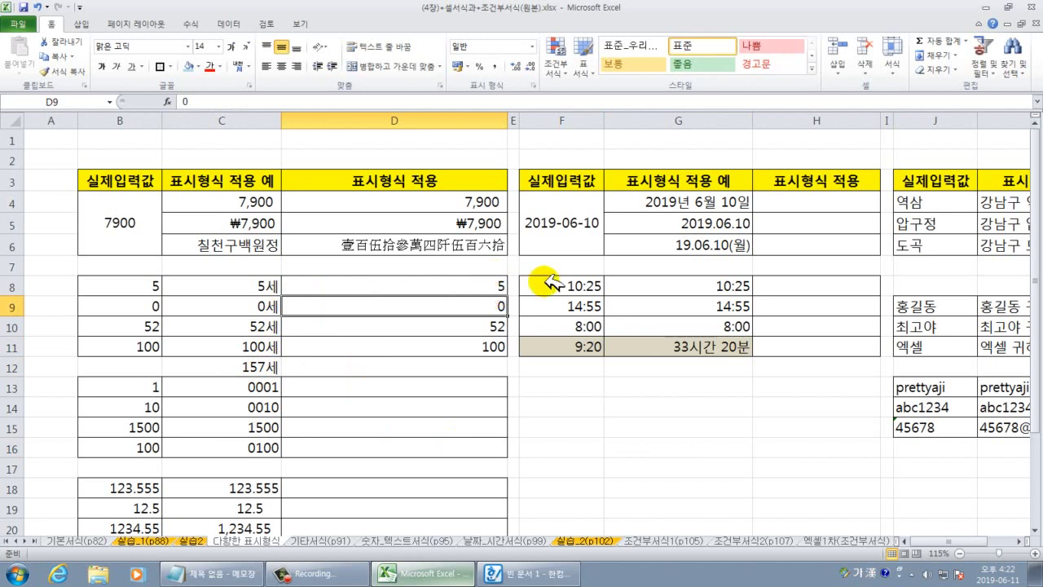
left_click(494, 290)
left_click_drag(498, 289, 493, 343)
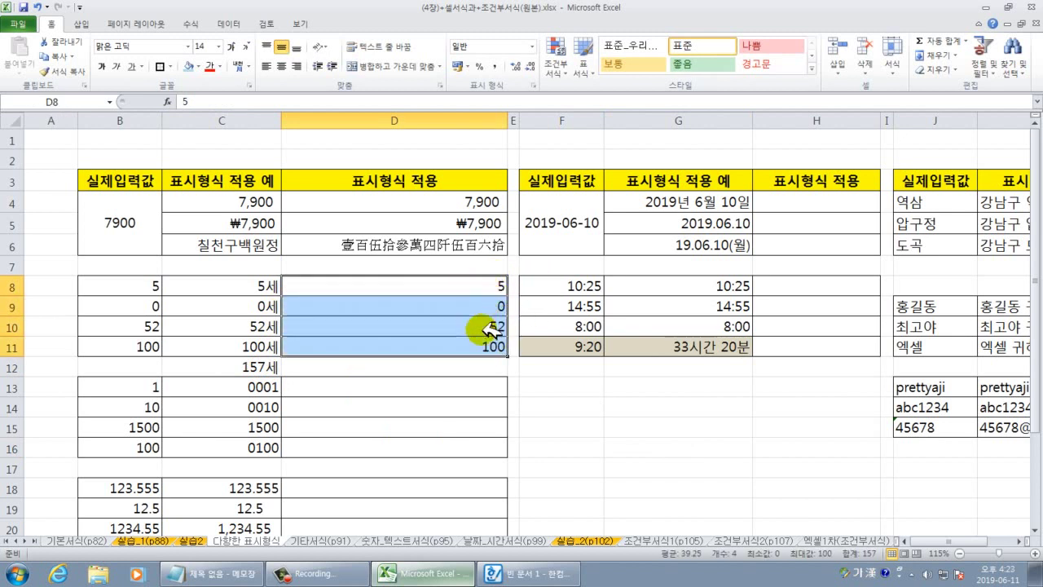
Open Format Cells for D8:D11 and browse the categories to 사용자 지정.
right_click(493, 304)
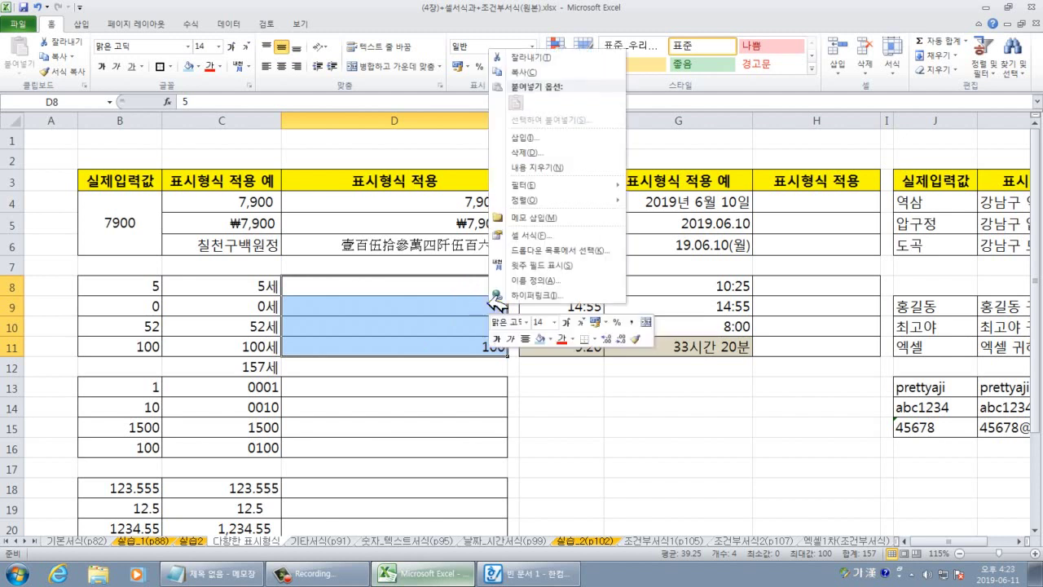
left_click(530, 235)
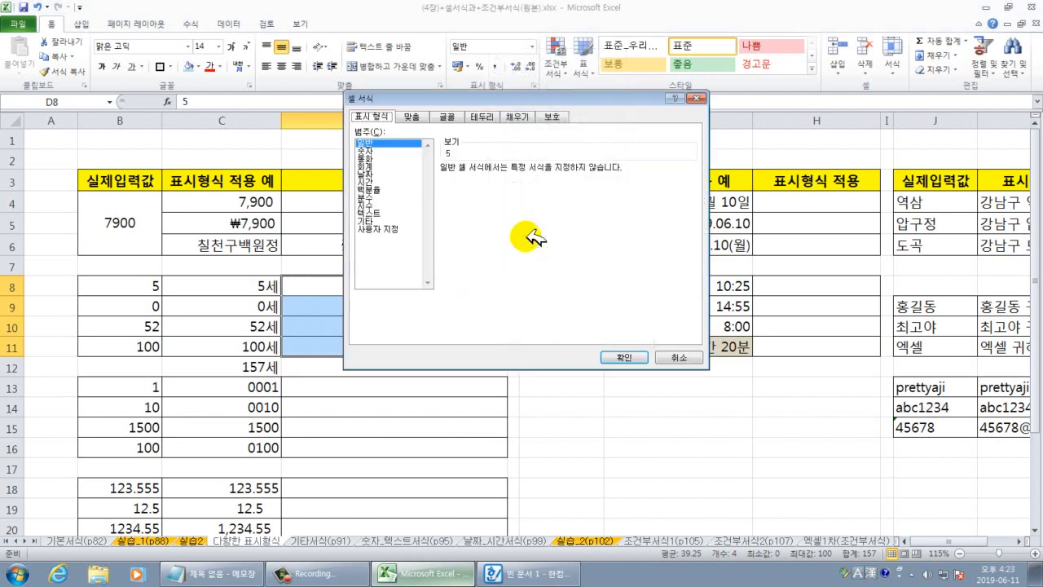
left_click_drag(394, 99, 583, 120)
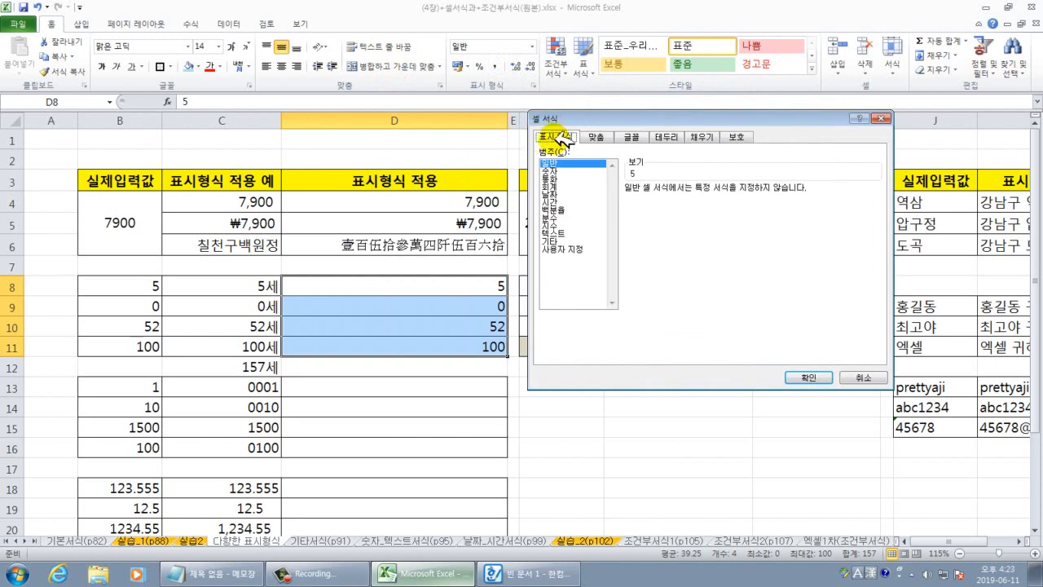
left_click(552, 179)
left_click(556, 186)
left_click(556, 194)
left_click(556, 201)
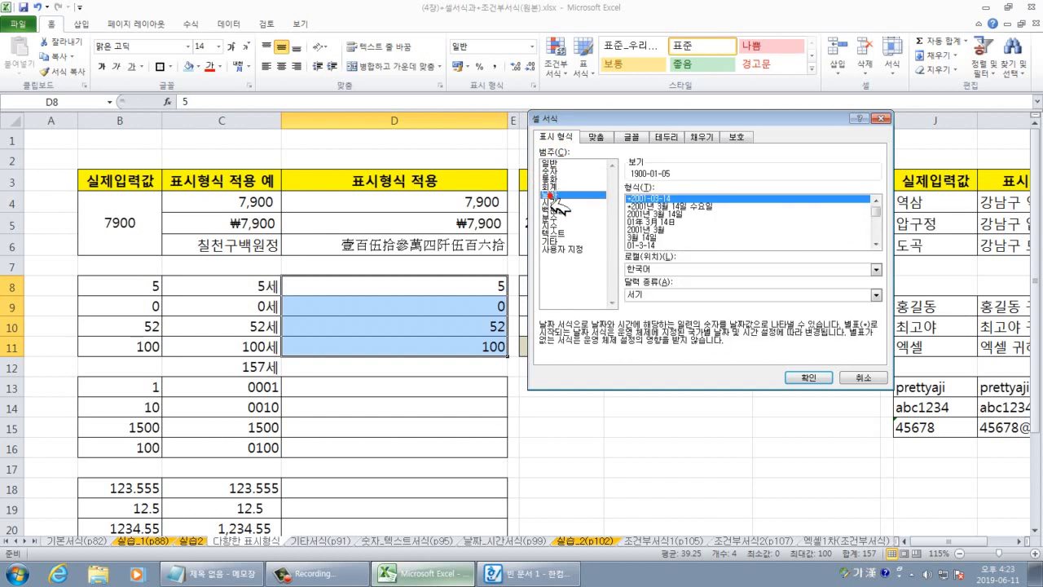
left_click(556, 209)
left_click(557, 217)
left_click(559, 225)
left_click(559, 234)
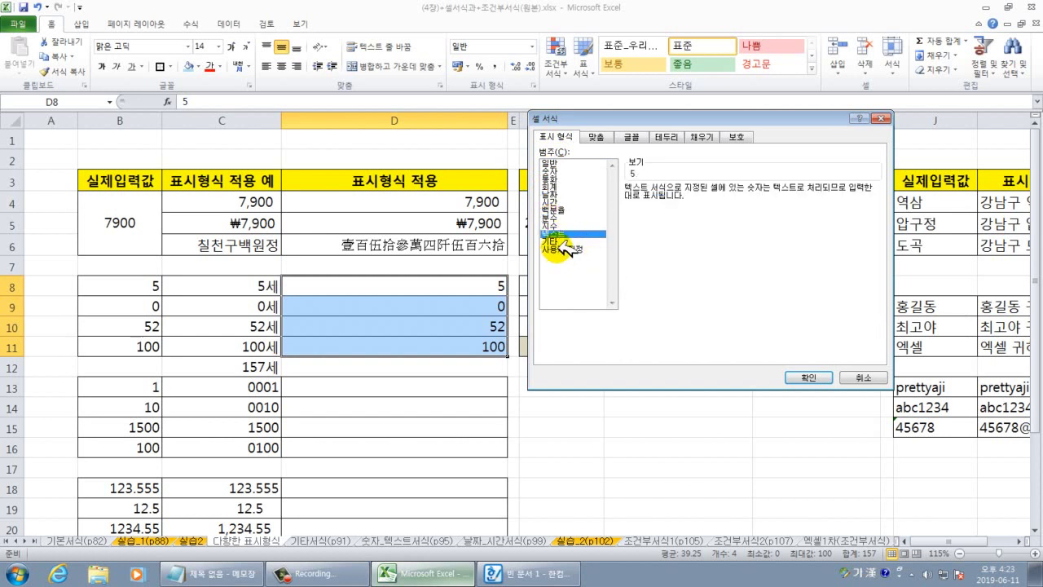
left_click(556, 248)
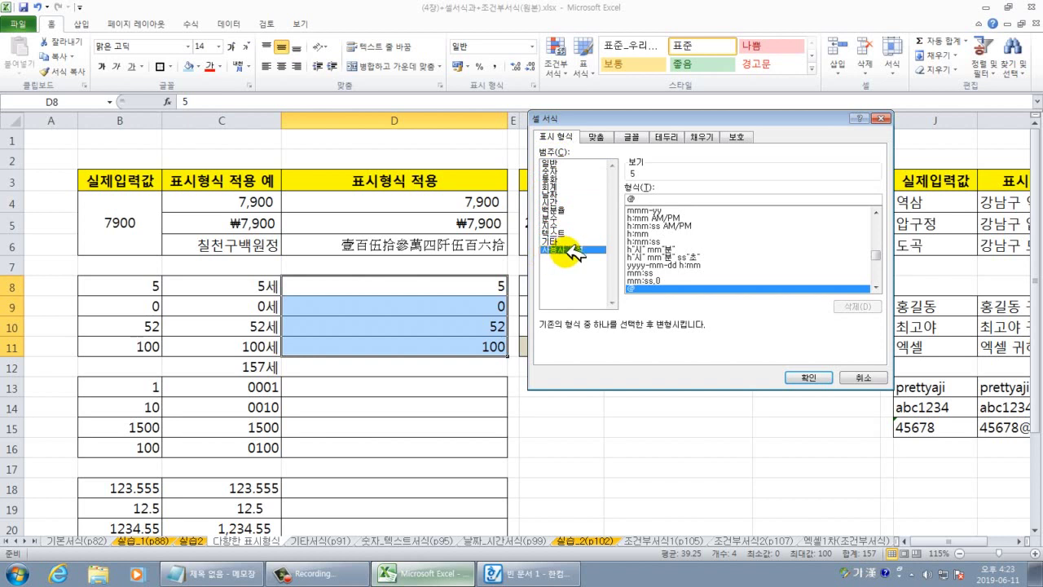
Enter the custom code #세 and apply it, so the ages read 5세, 52세, 100세.
left_click(632, 199)
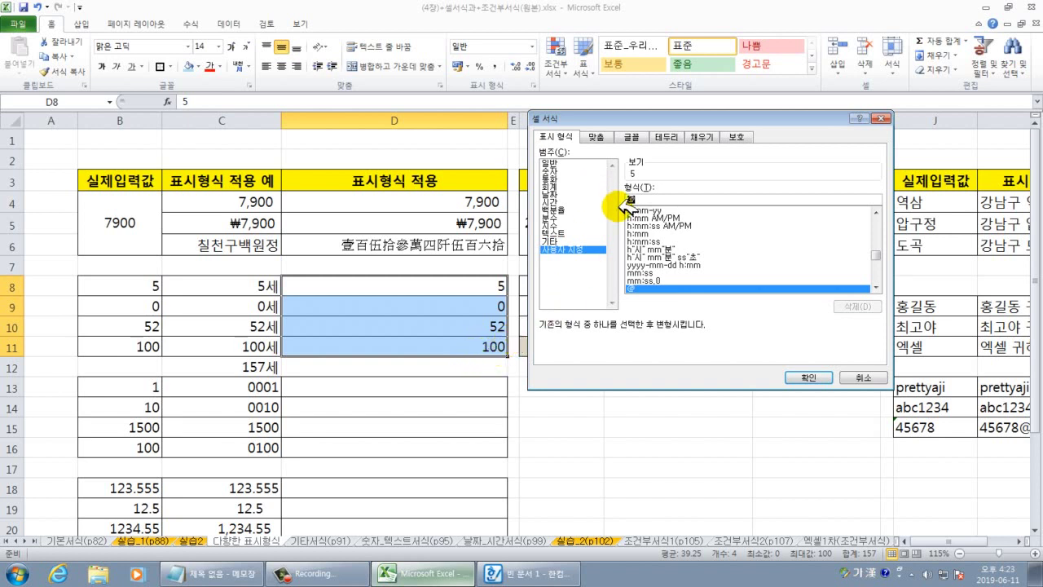
type("#세")
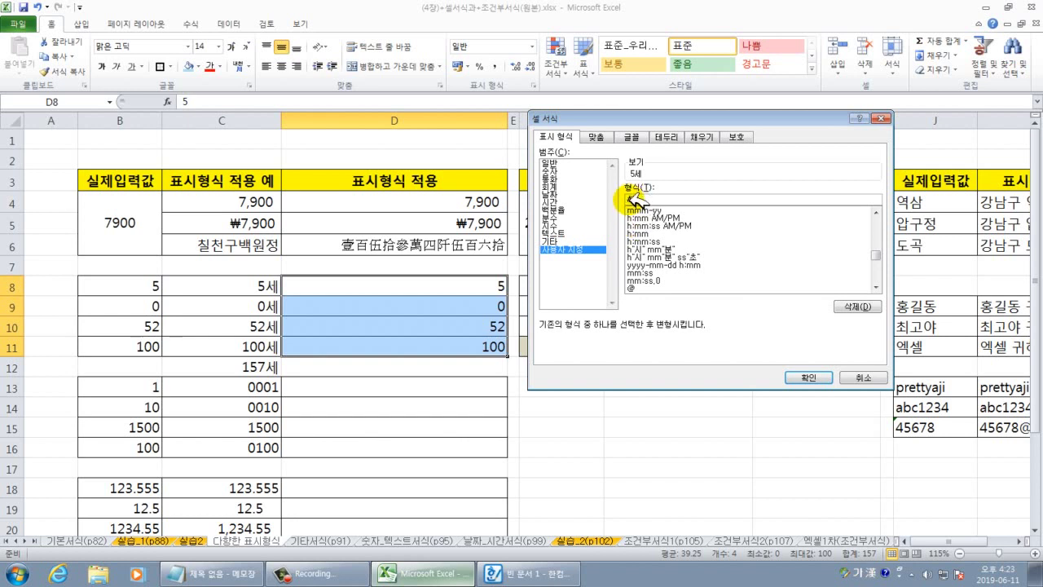
left_click_drag(628, 199, 643, 201)
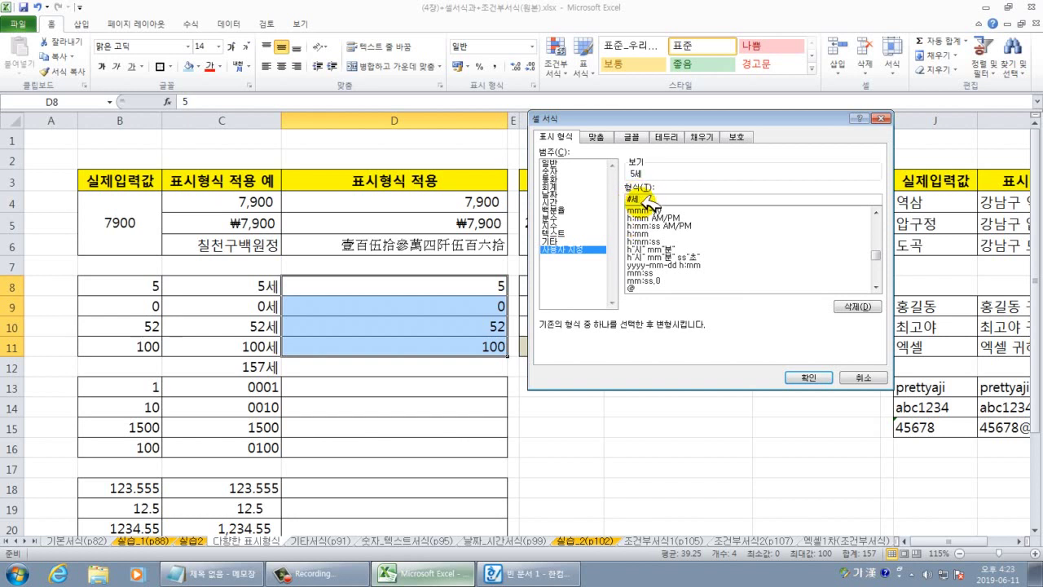
left_click(803, 377)
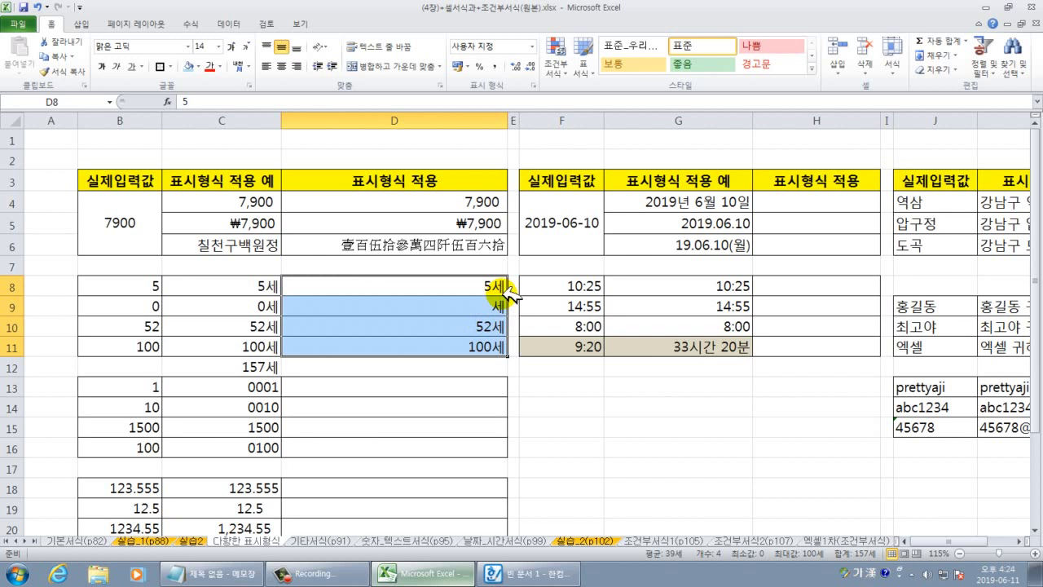
Change the D8:D11 format from #"세" to 0"세" so zero shows as 0세.
right_click(492, 284)
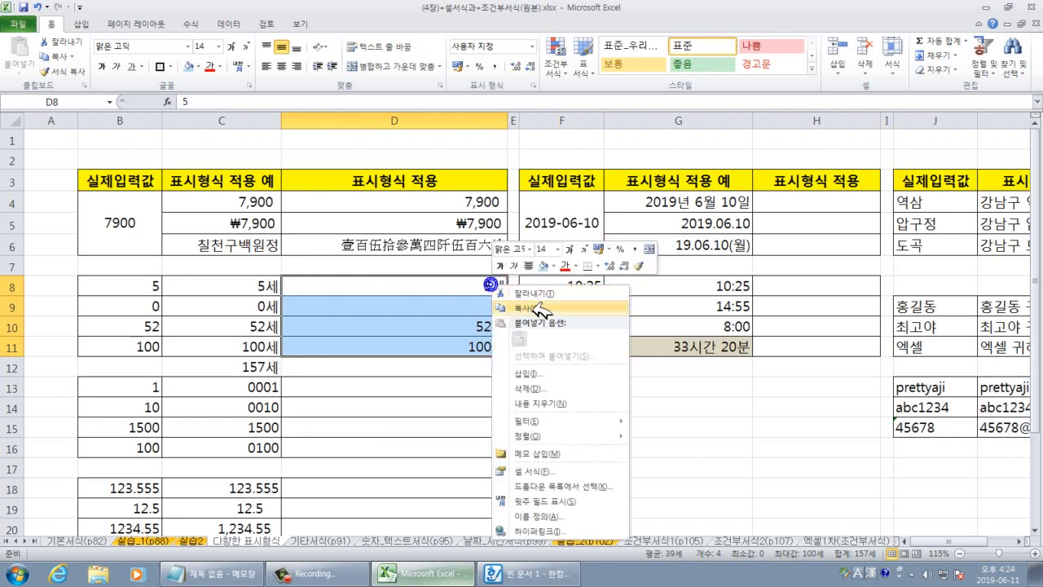
left_click(541, 471)
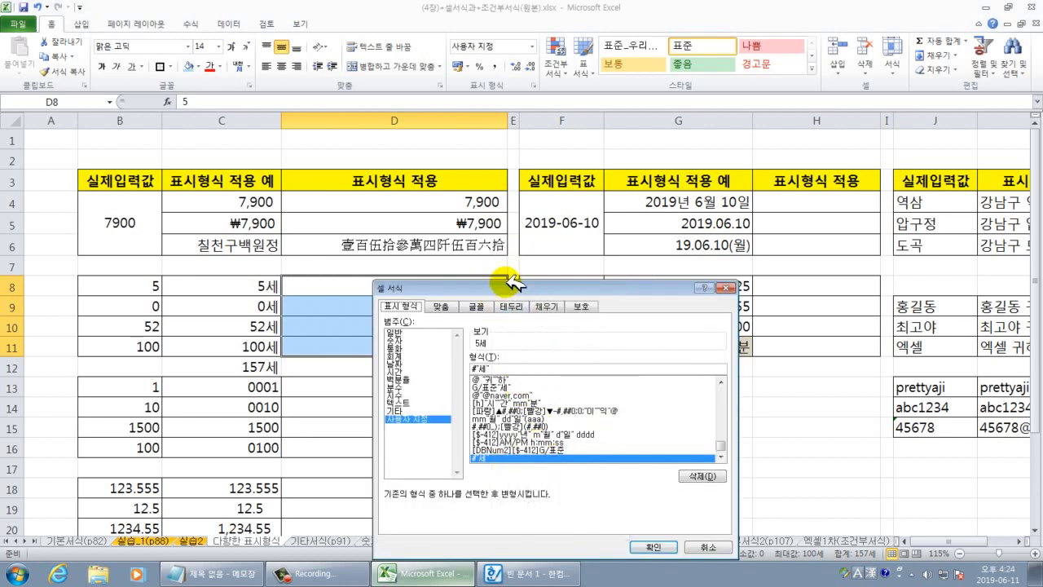
left_click_drag(509, 281, 686, 208)
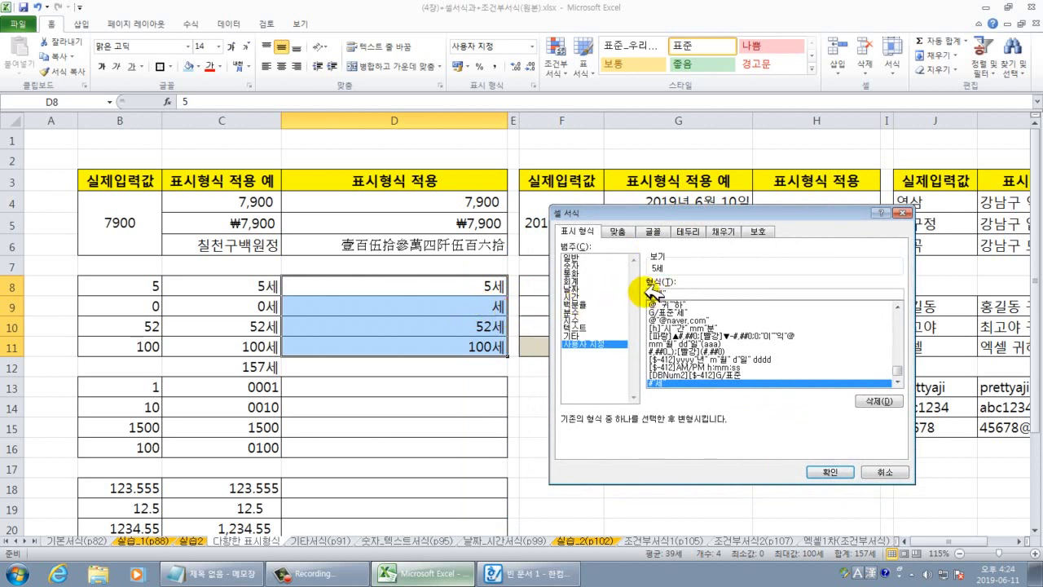
key("Hangul")
key("BackSpace")
type("0")
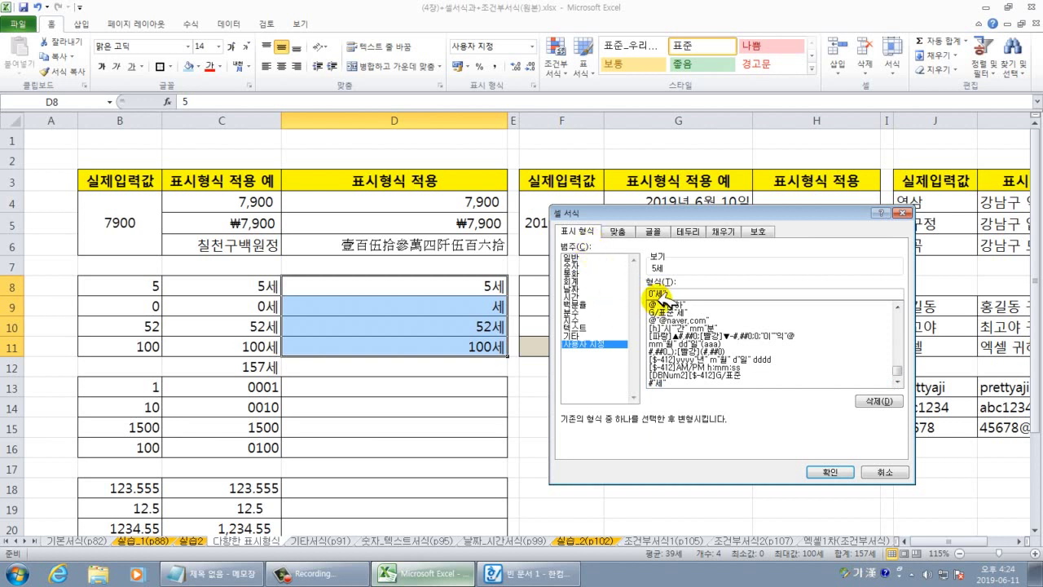
left_click(826, 471)
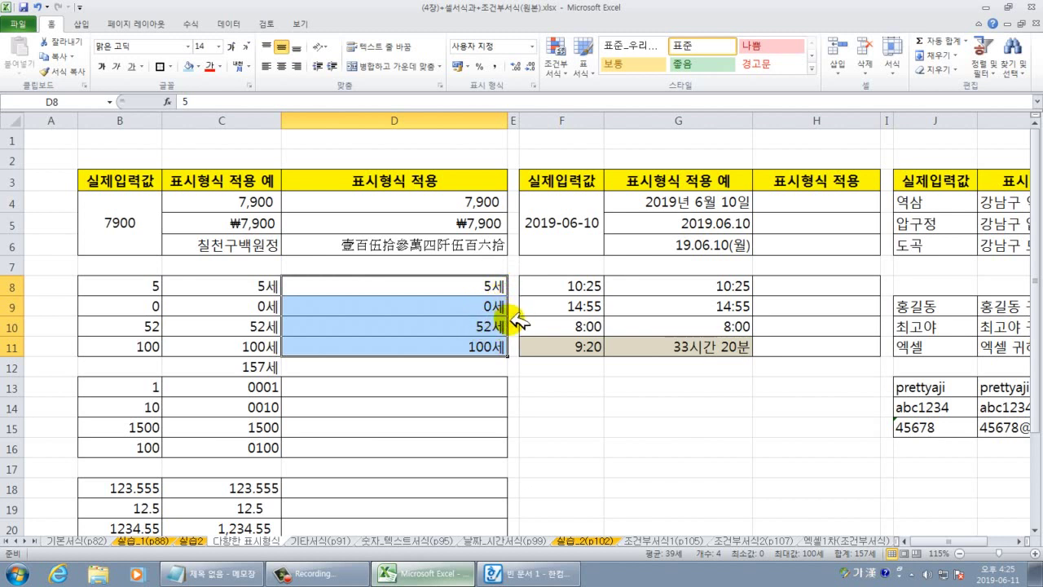
Confirm D8 shows 5세 while storing 5, then AutoSum D8:D11 into D12 for 157세.
left_click(489, 281)
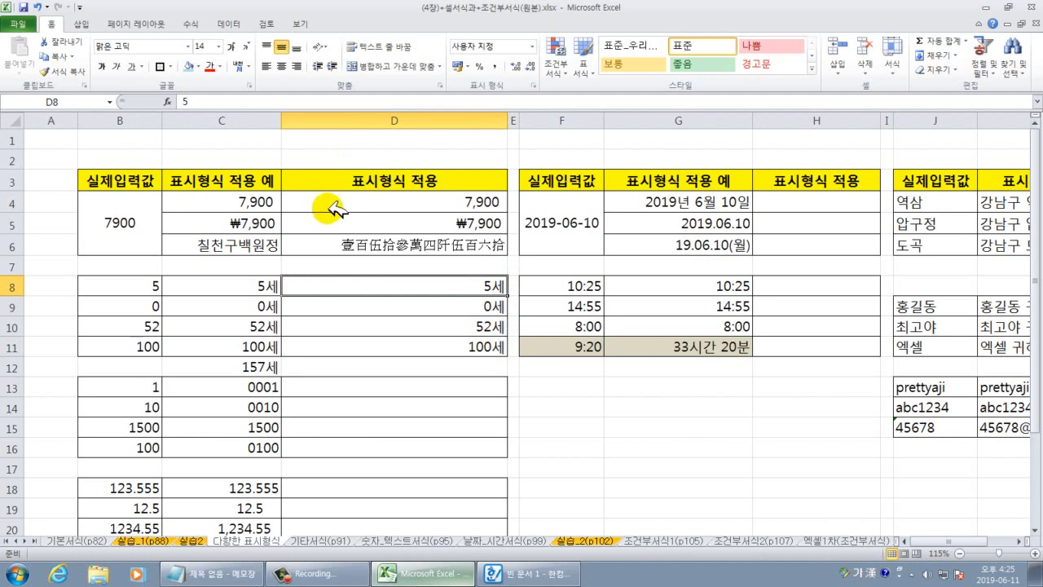
left_click_drag(474, 273, 506, 295)
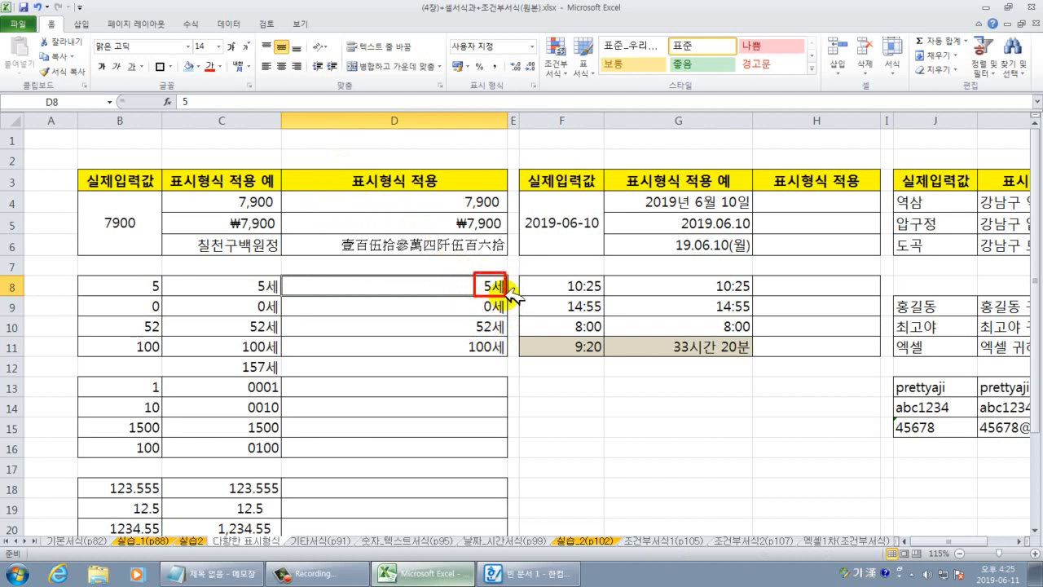
left_click_drag(168, 84, 220, 124)
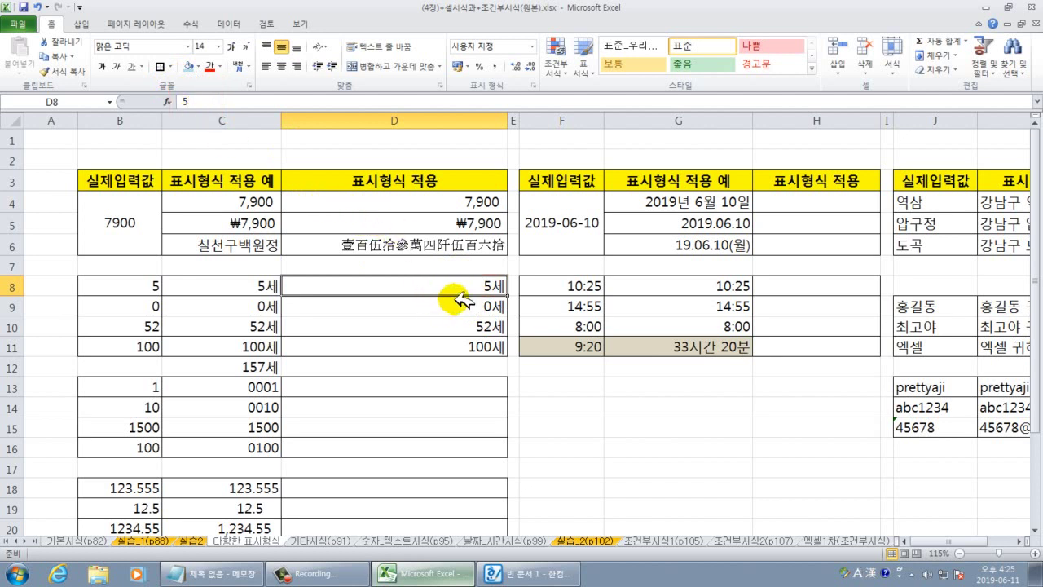
left_click_drag(487, 286, 486, 364)
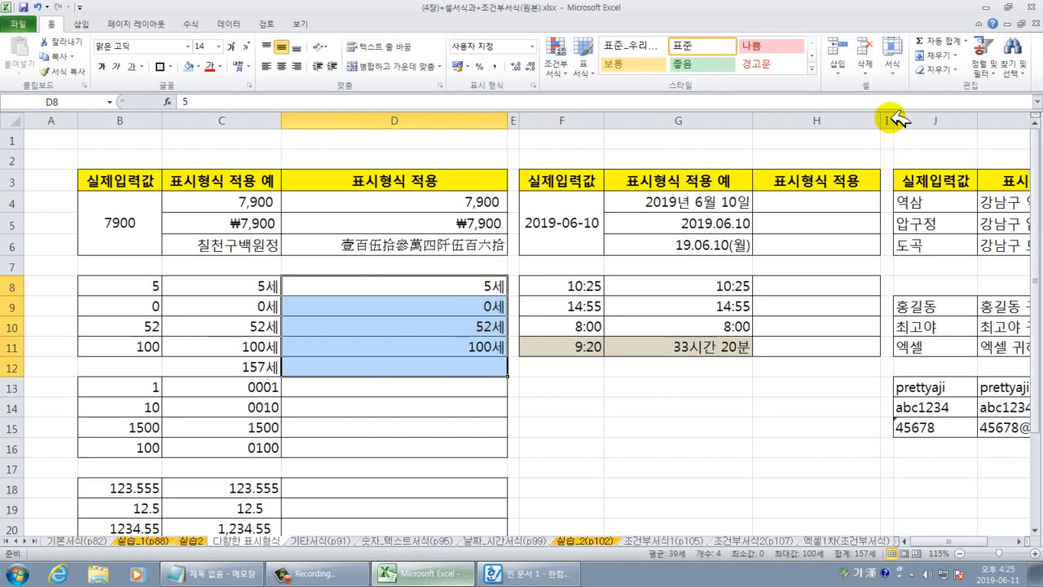
left_click(925, 41)
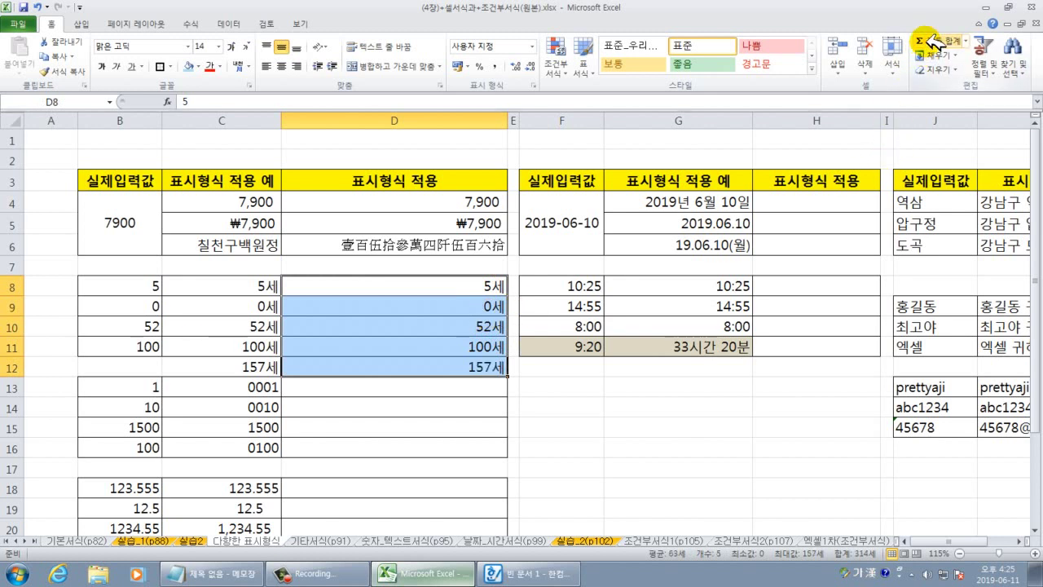
left_click(599, 425)
left_click_drag(488, 287, 486, 347)
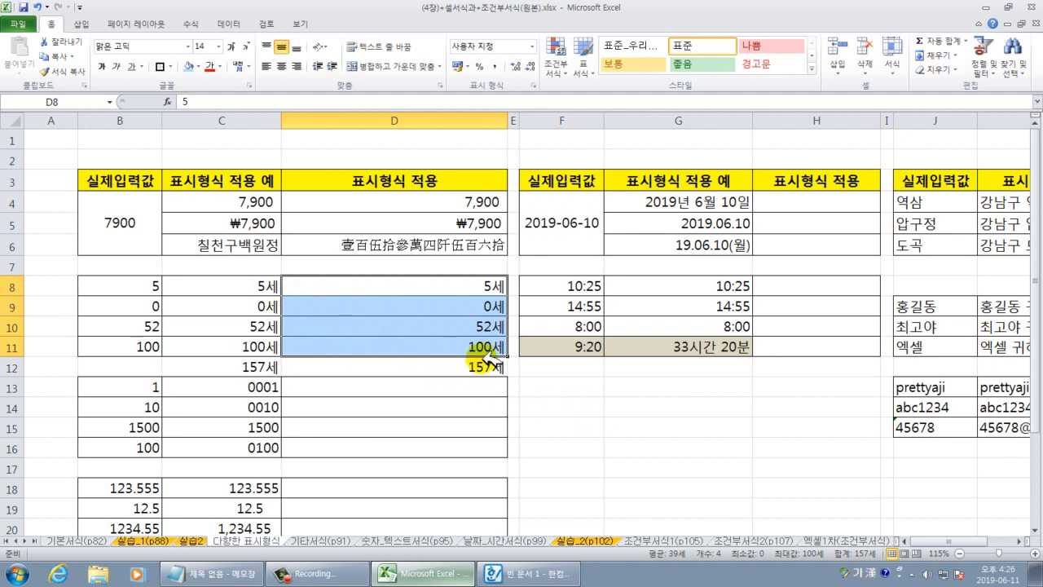
left_click(539, 406)
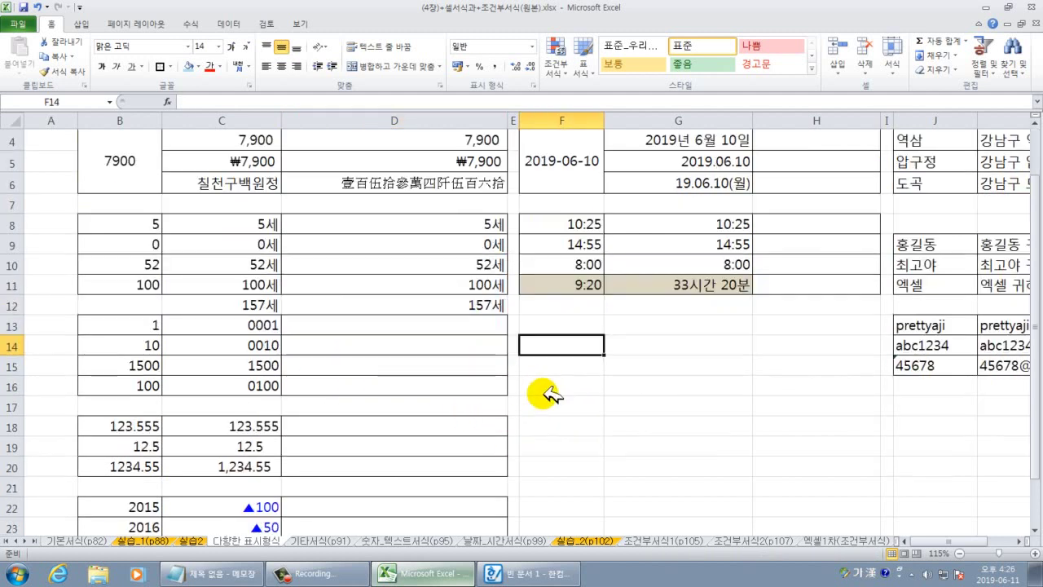
Review the input numbers B13:B16 and delete the D12 total.
scroll(541, 399, "down", 1)
left_click_drag(138, 325, 369, 387)
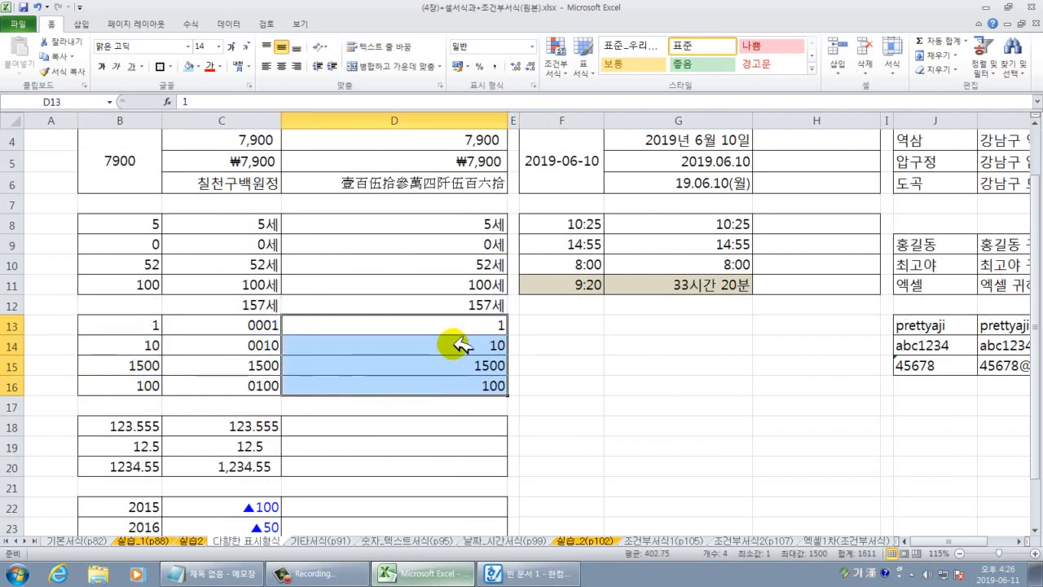
left_click(465, 306)
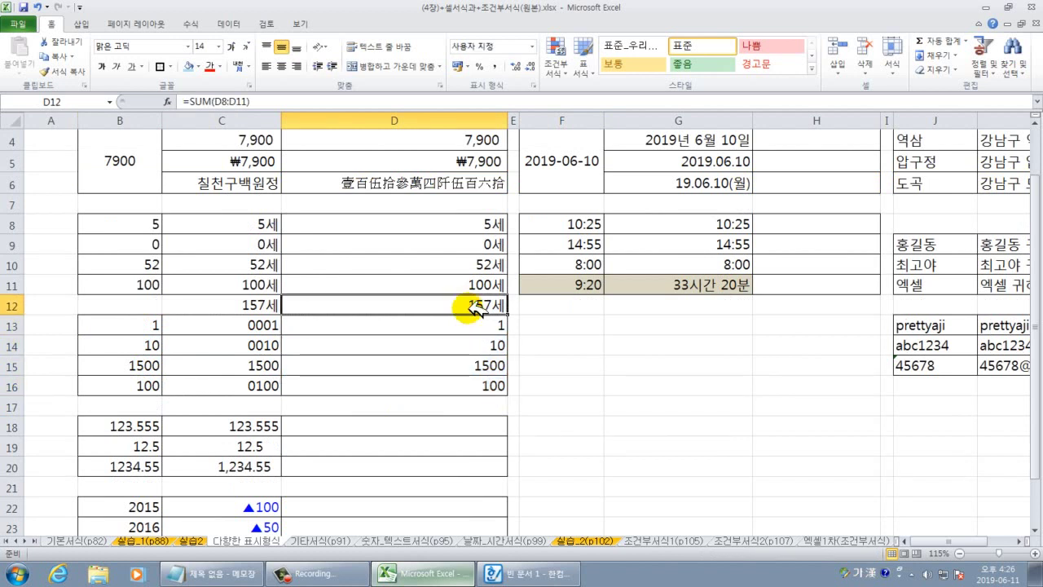
key("Delete")
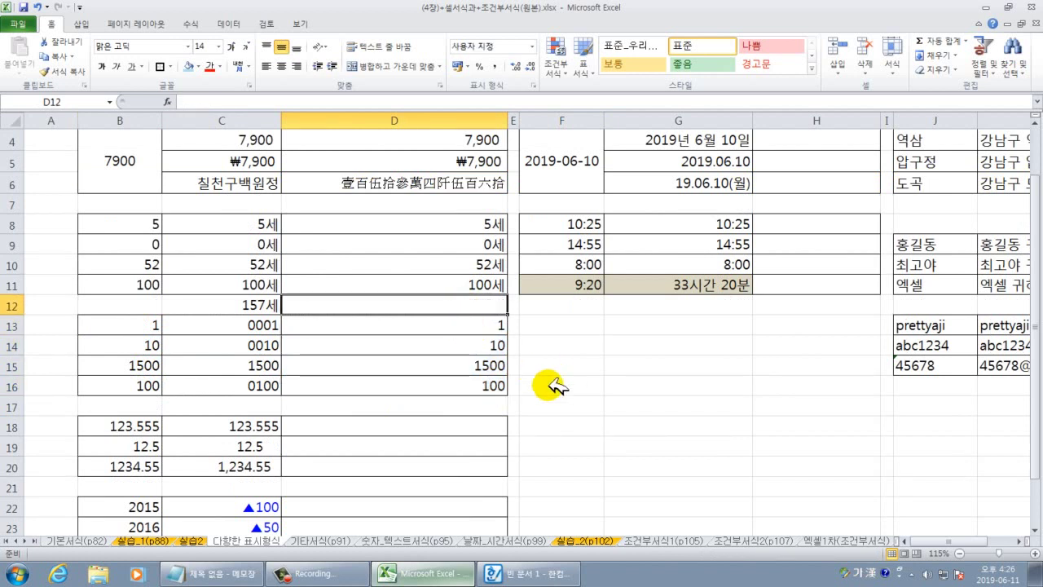
Check the values in D13:D16 and test typing 0001 in F13, which drops to 1.
left_click_drag(472, 326, 463, 379)
left_click(562, 407)
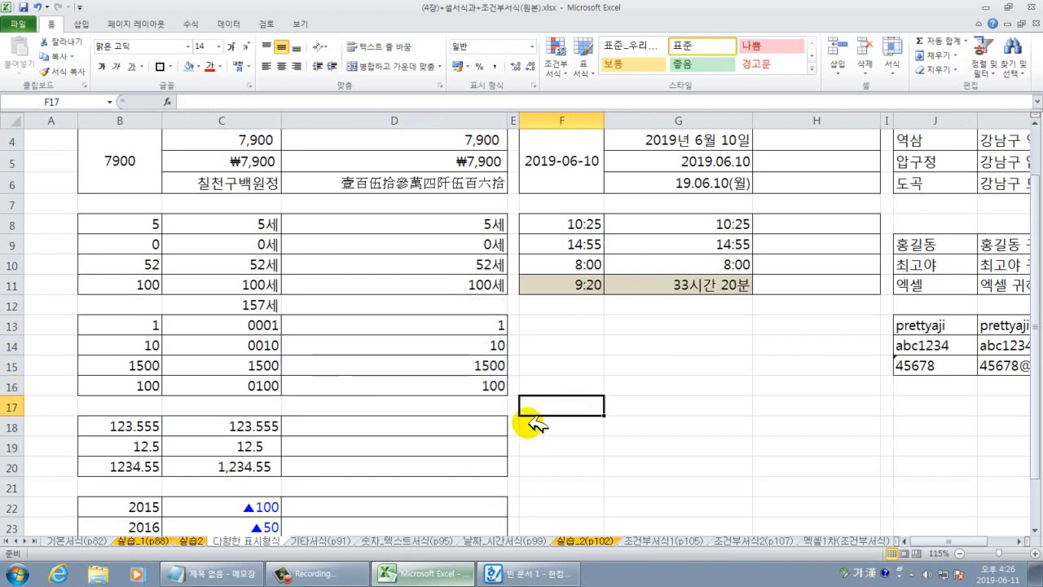
left_click(491, 342)
left_click(486, 365)
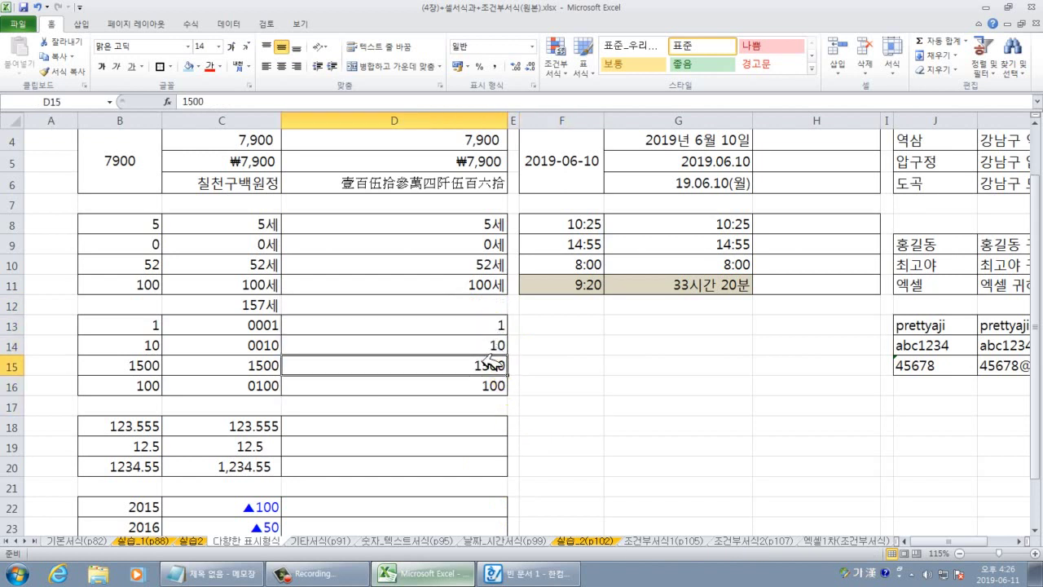
left_click(489, 386)
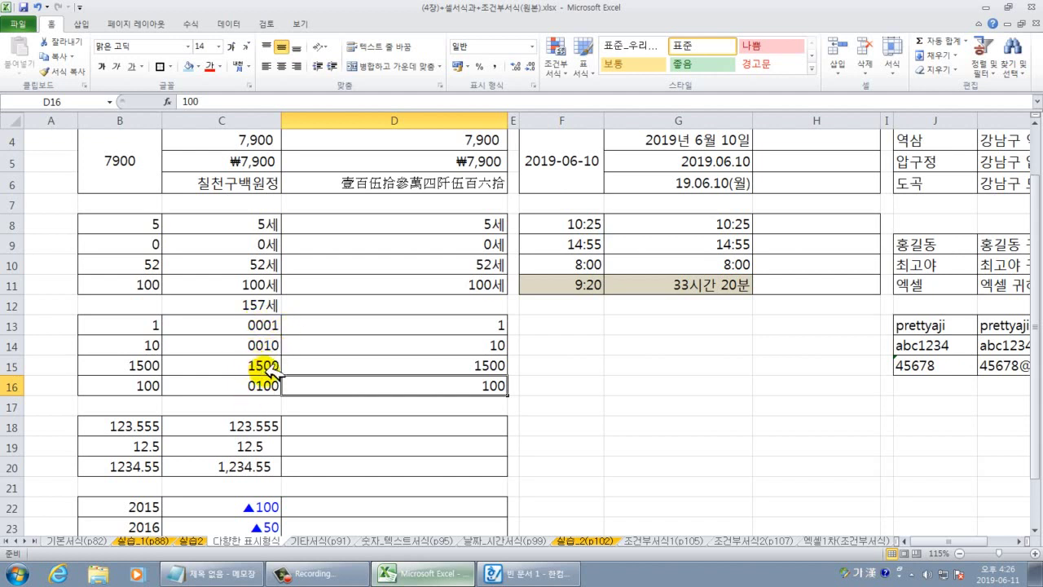
left_click_drag(492, 327, 449, 384)
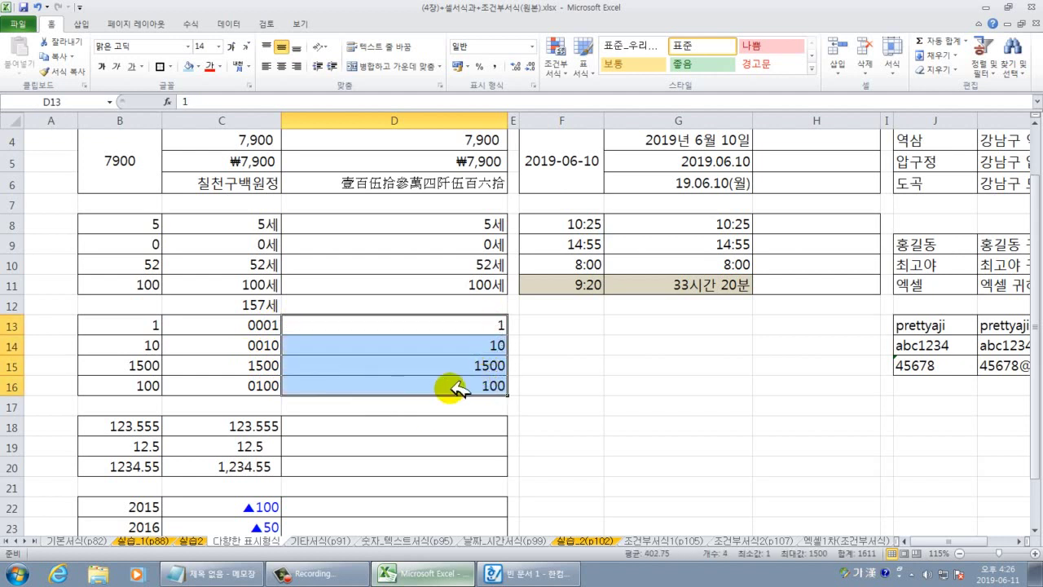
left_click(594, 382)
left_click_drag(478, 344, 477, 326)
left_click(578, 328)
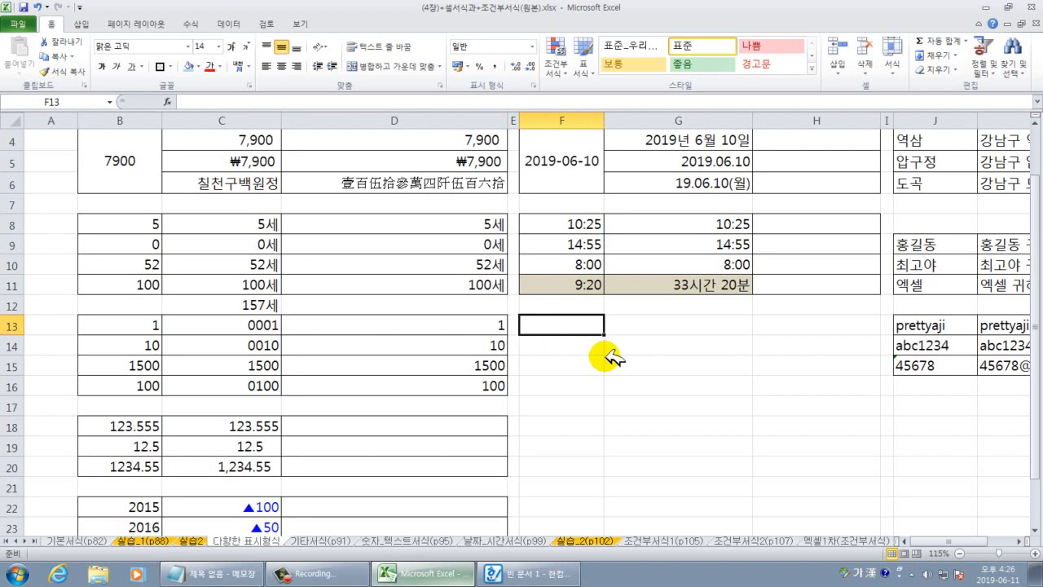
type("0001")
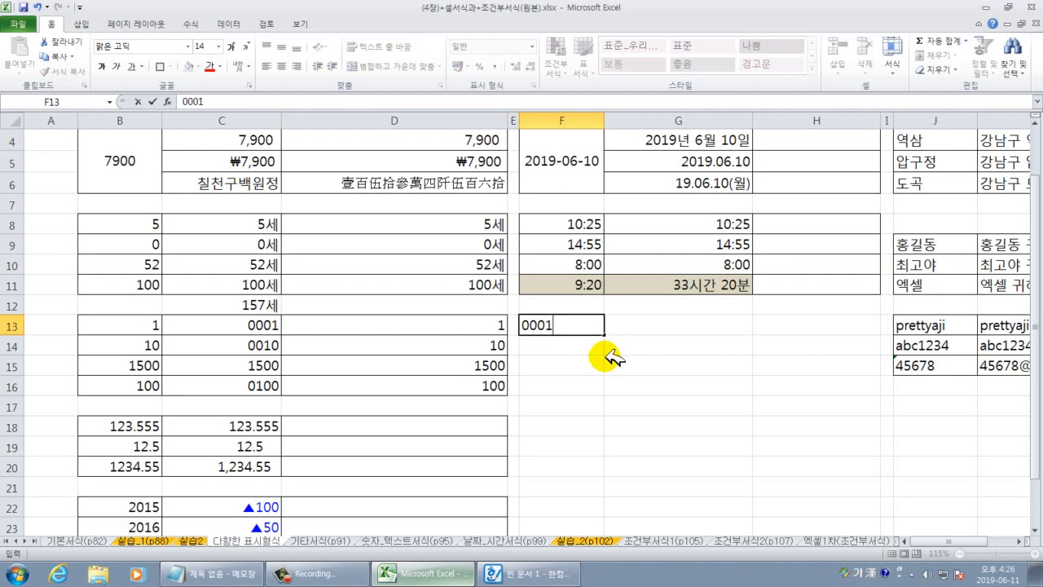
key("Return")
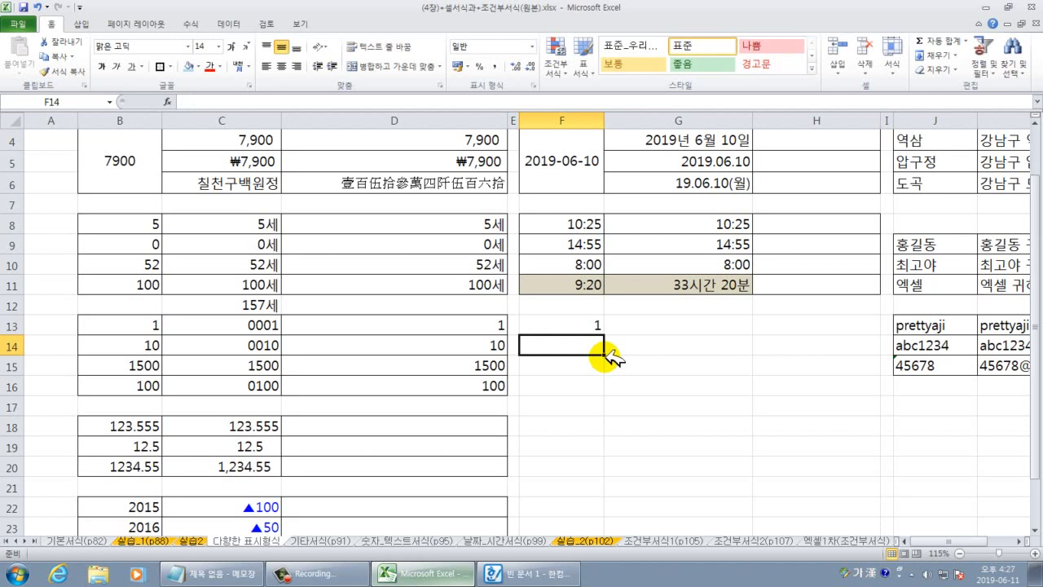
Replace G/표준 with the custom code 0000 for D13:D16, showing 0001, 0010, 0100.
left_click_drag(430, 325, 439, 383)
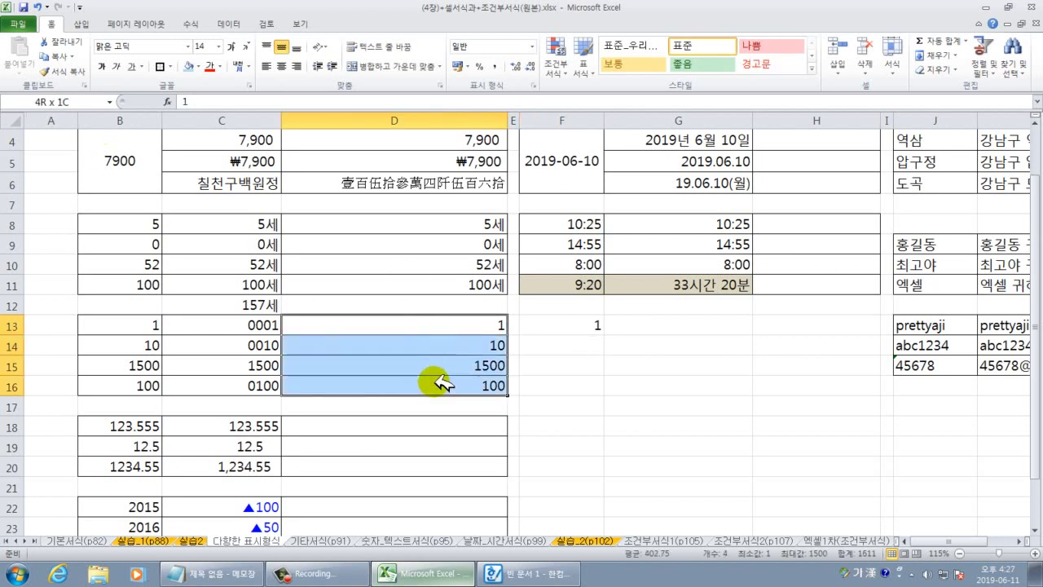
right_click(464, 324)
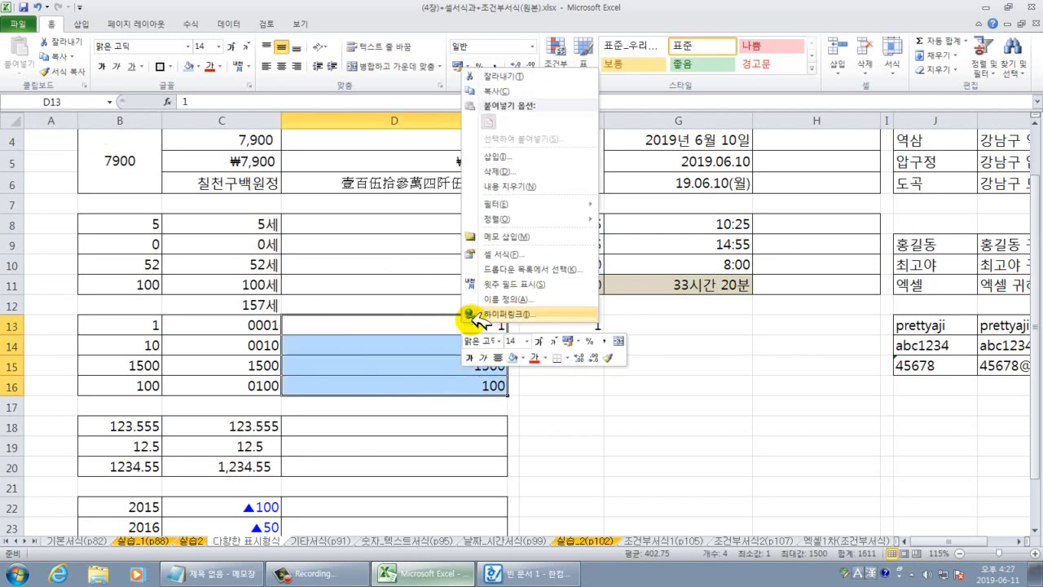
left_click(504, 254)
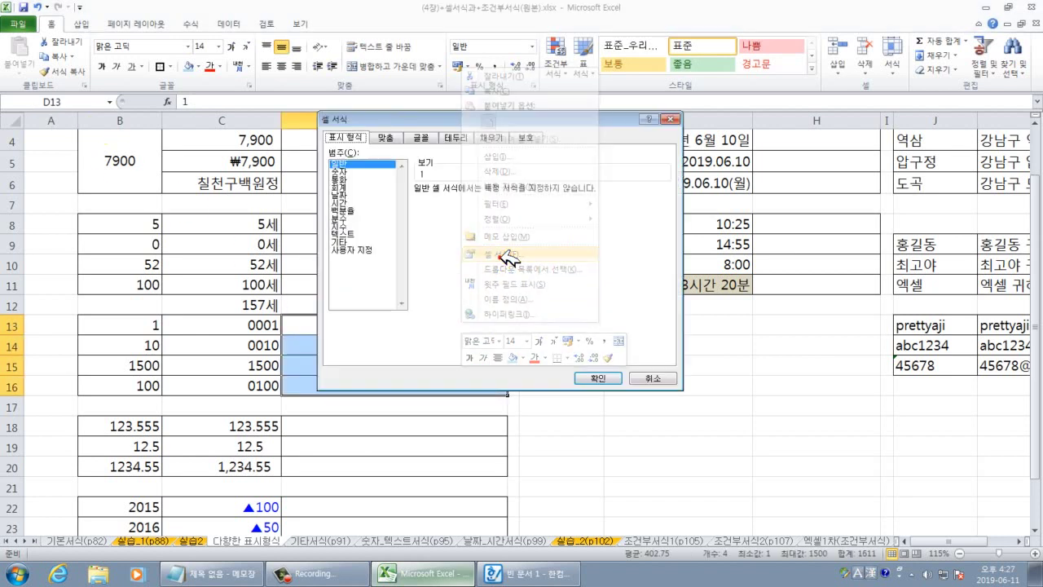
left_click(363, 250)
left_click_drag(407, 121, 688, 156)
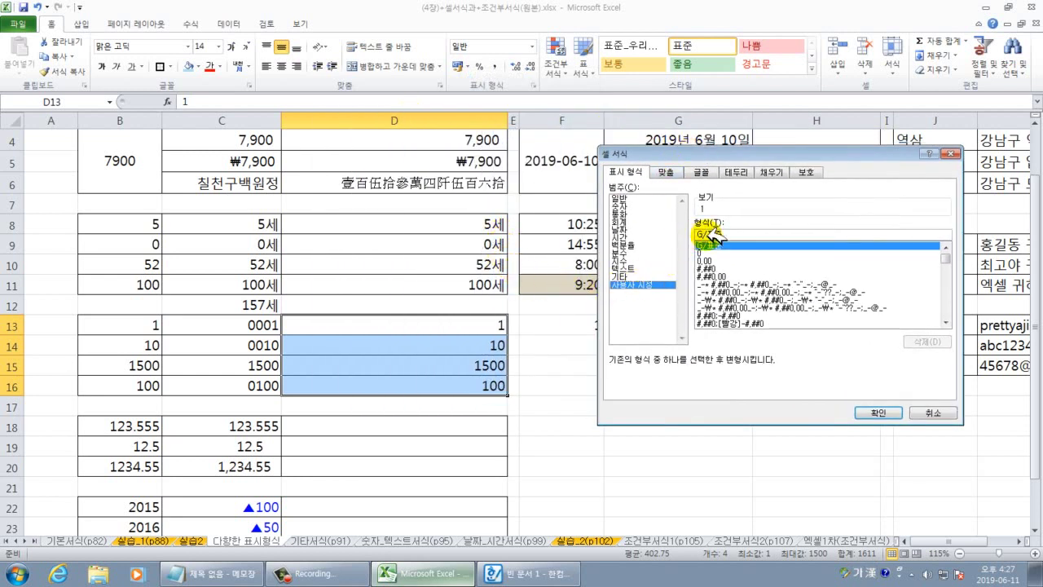
left_click_drag(724, 234, 698, 235)
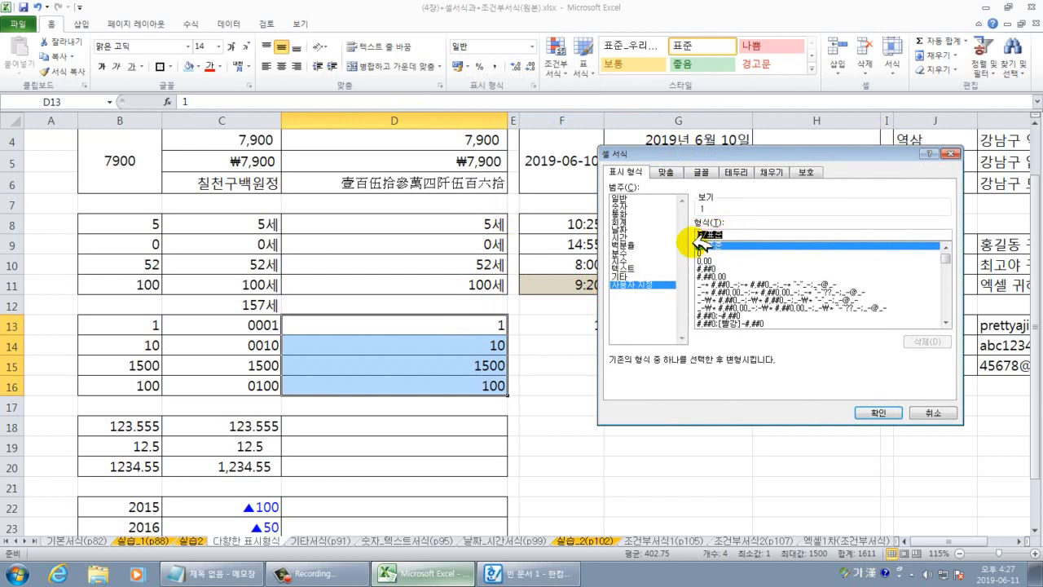
key("BackSpace")
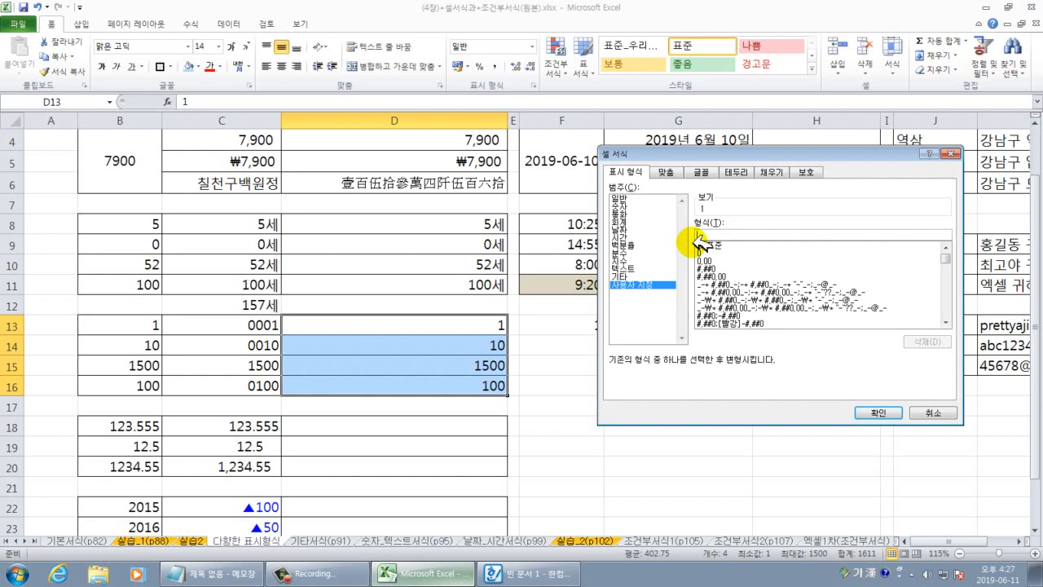
type("0000")
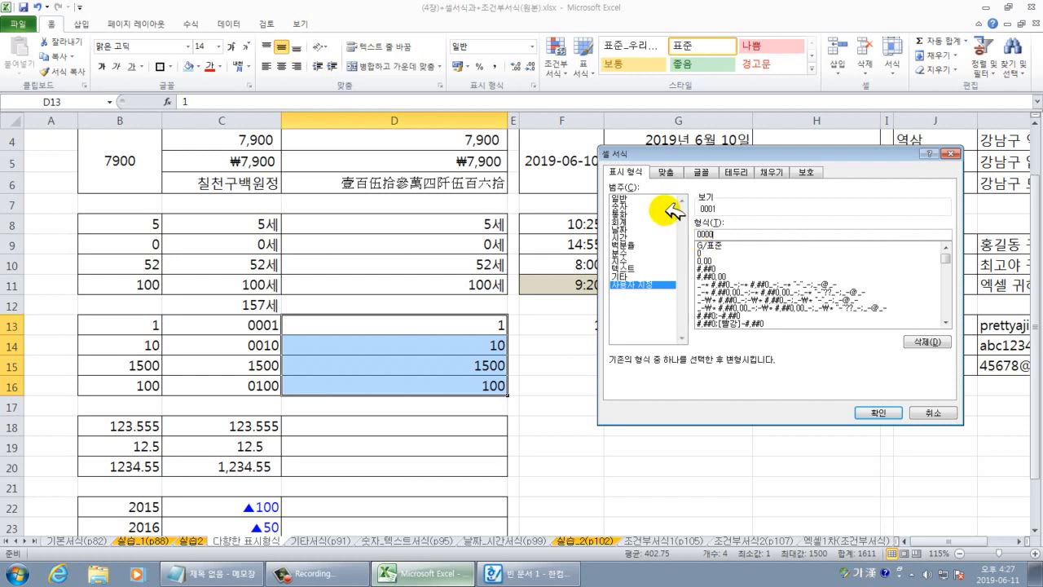
left_click(878, 412)
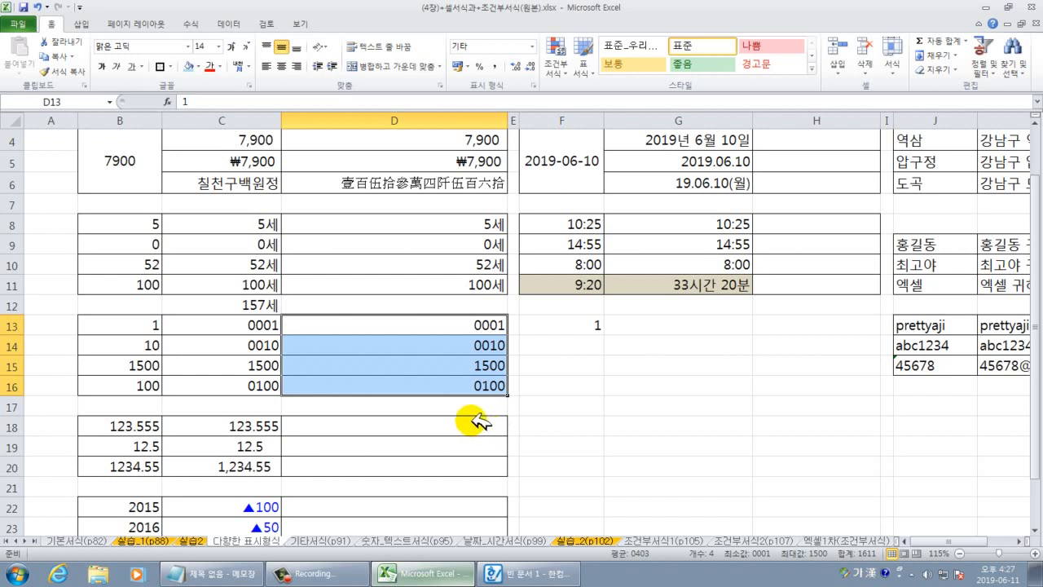
Compare the original numbers in B18:B20 with the formatted examples in column C.
scroll(479, 392, "down", 1)
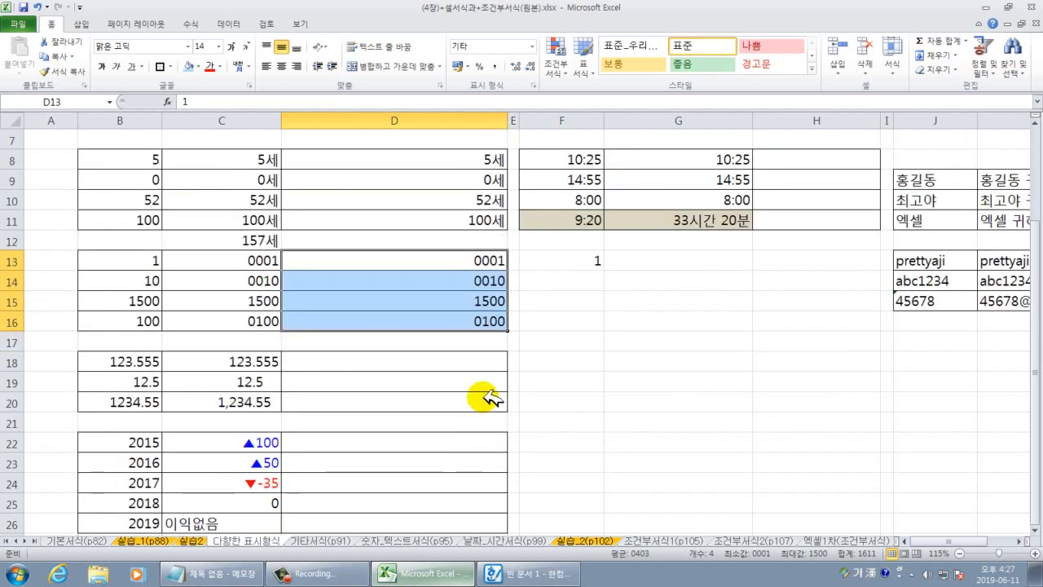
left_click_drag(151, 360, 366, 400)
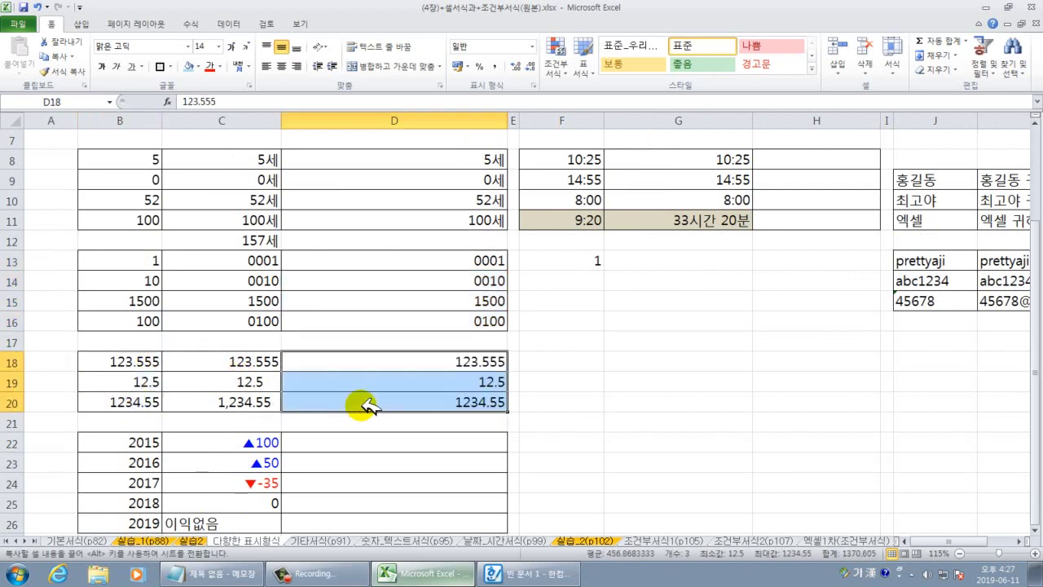
left_click(593, 401)
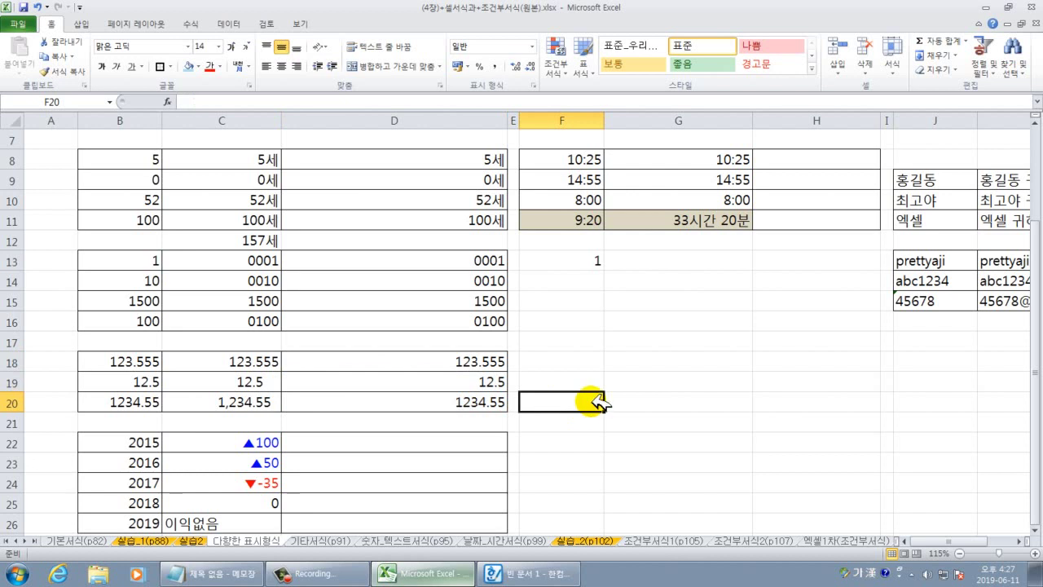
scroll(601, 400, "up", 2)
left_click_drag(940, 540, 924, 537)
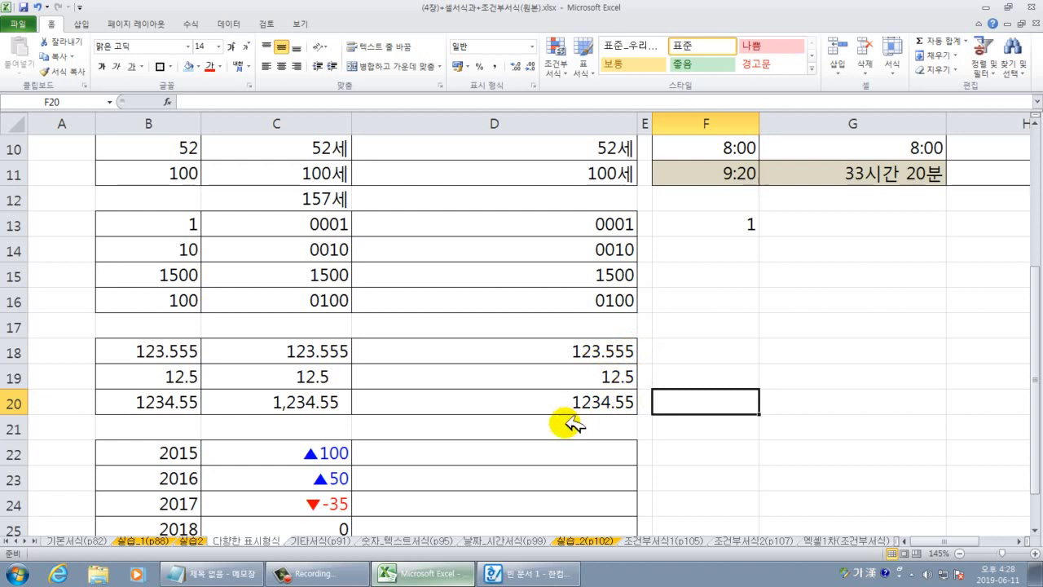
left_click_drag(324, 351, 315, 403)
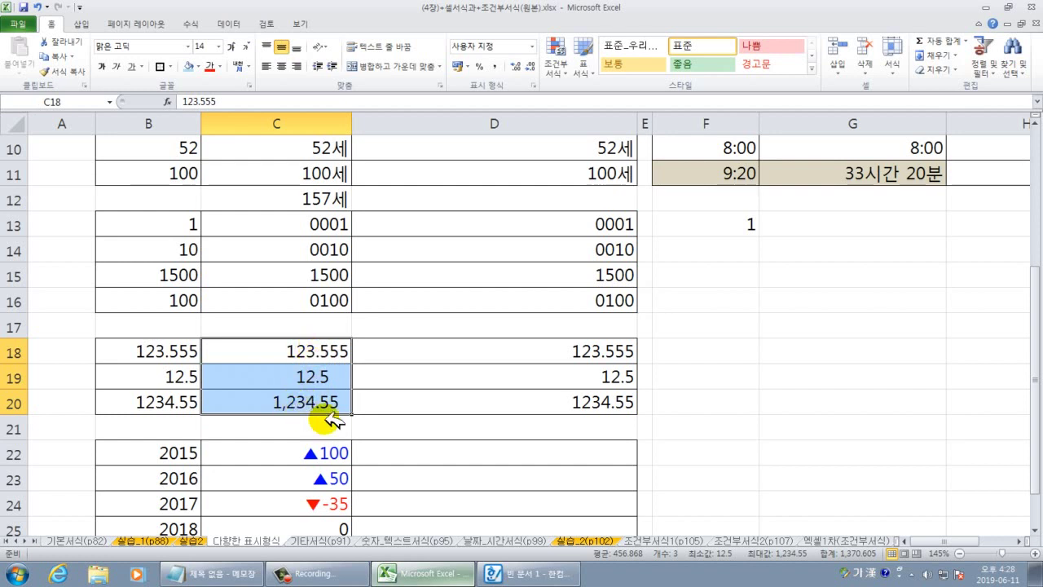
left_click(769, 399)
Open Format Cells for D18:D20 on 사용자 지정 and delete the G/표준 code.
left_click_drag(580, 352, 582, 395)
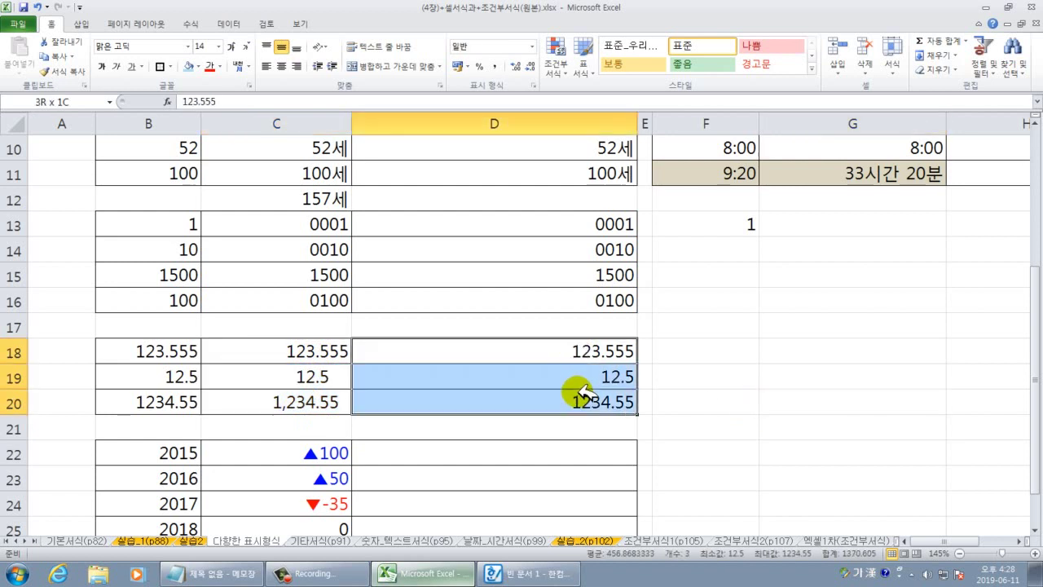
right_click(582, 350)
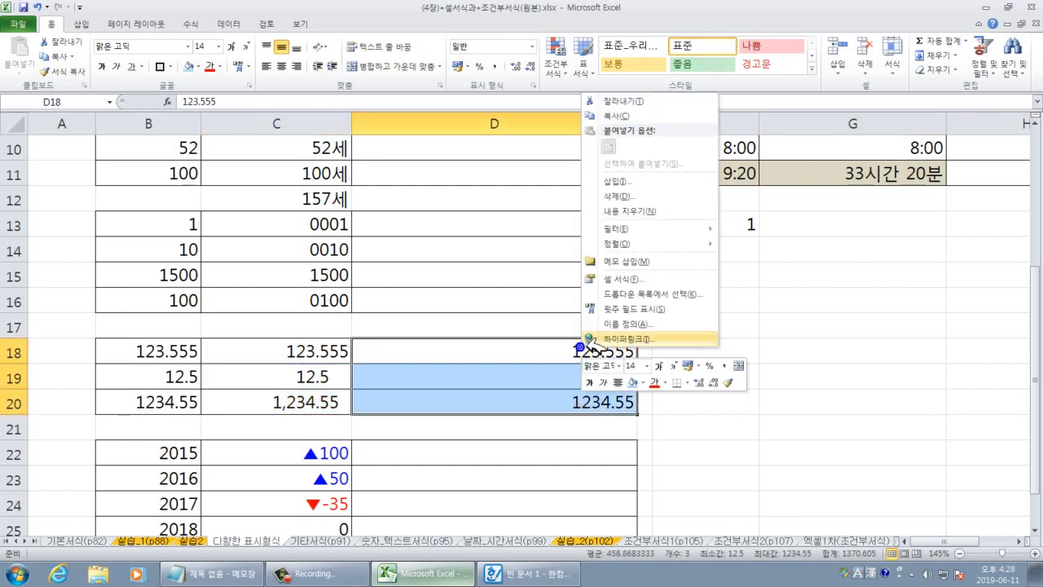
left_click(628, 281)
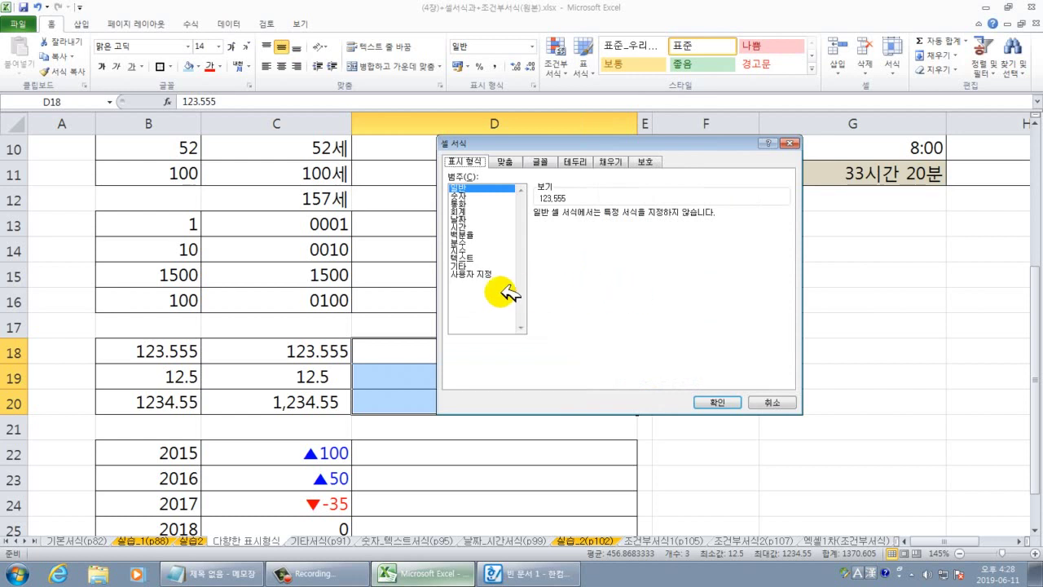
left_click(481, 275)
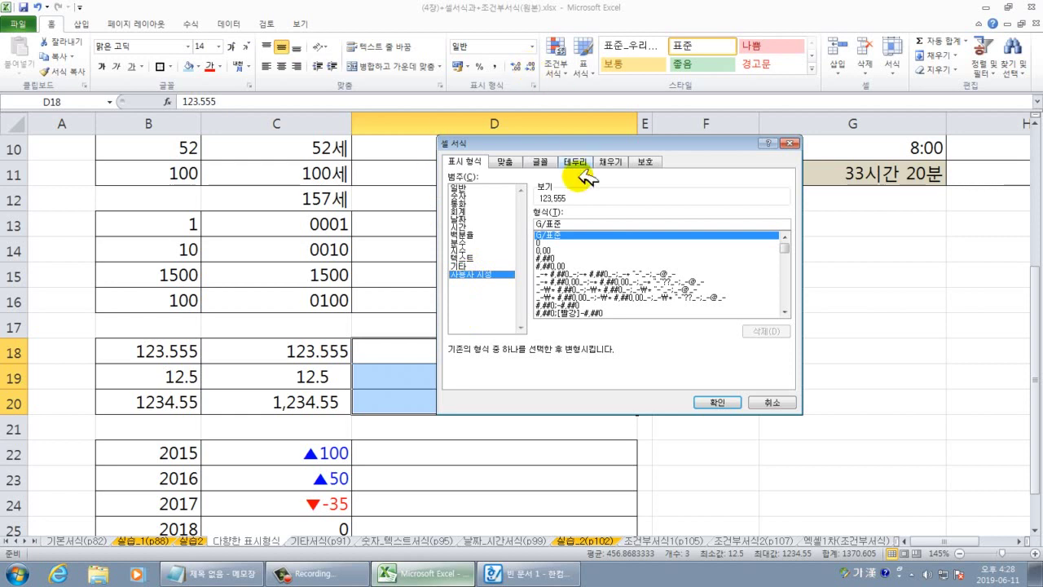
left_click_drag(564, 225, 534, 226)
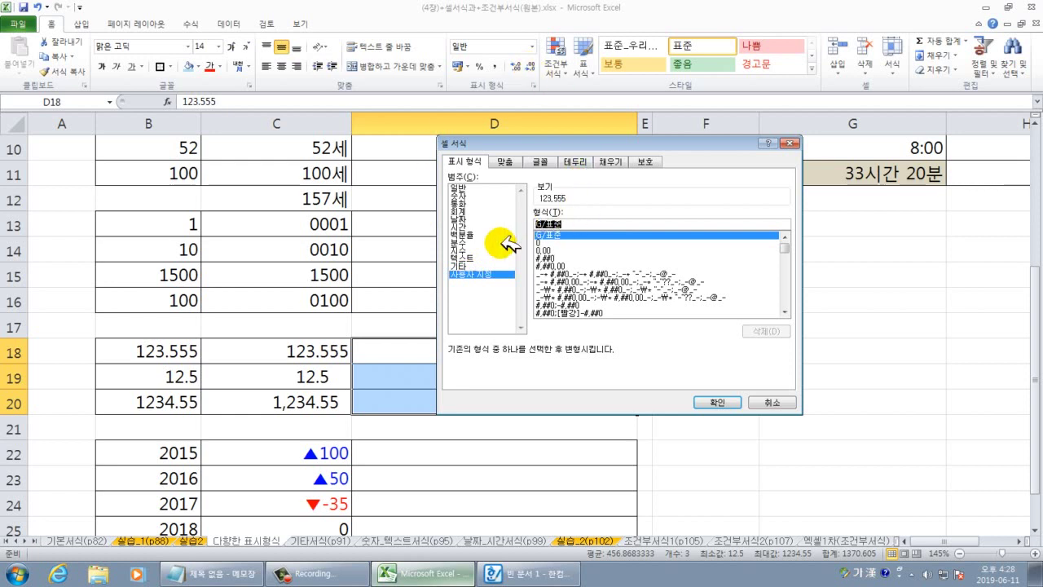
key("BackSpace")
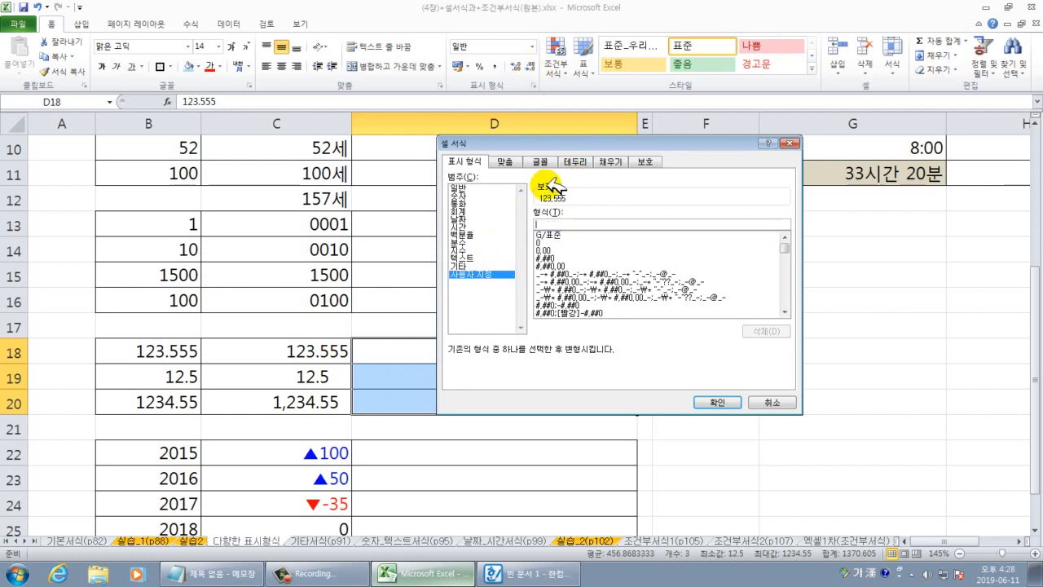
left_click_drag(575, 140, 661, 151)
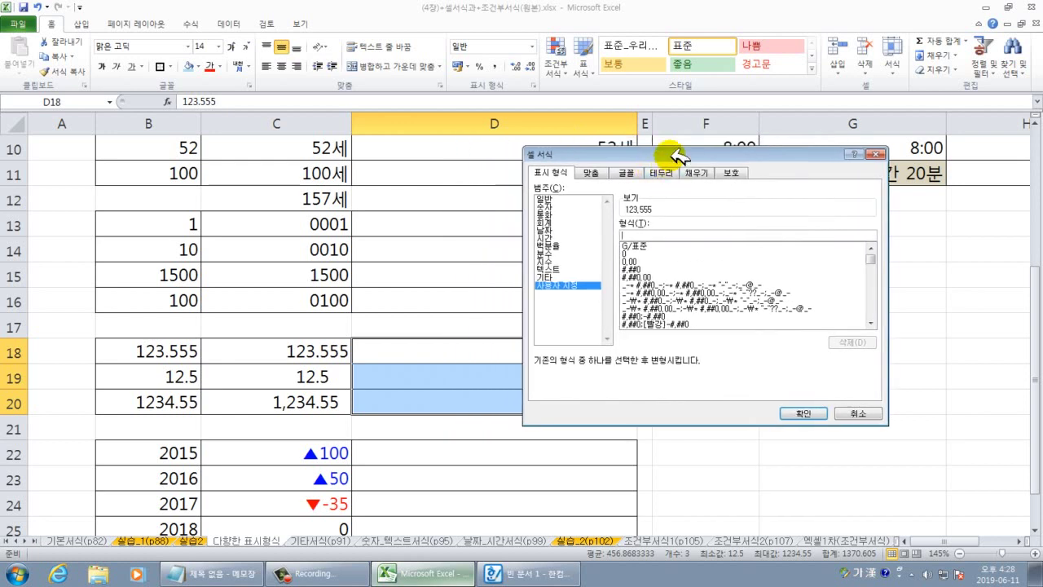
left_click_drag(663, 156, 771, 186)
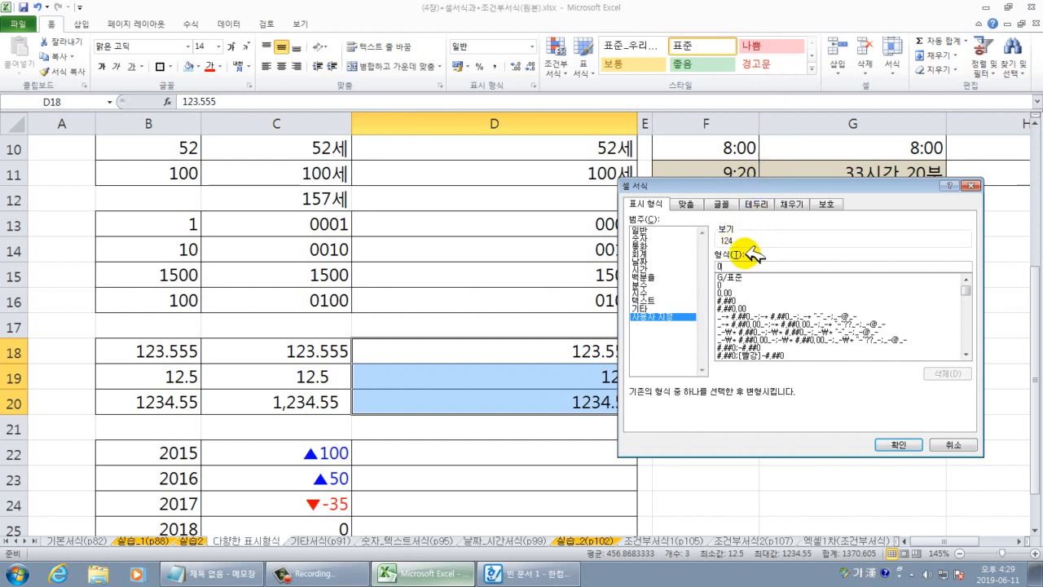
Apply the custom code #,##0.??? to D18:D20, giving 123.555, 12.5 and 1,234.55.
type(",")
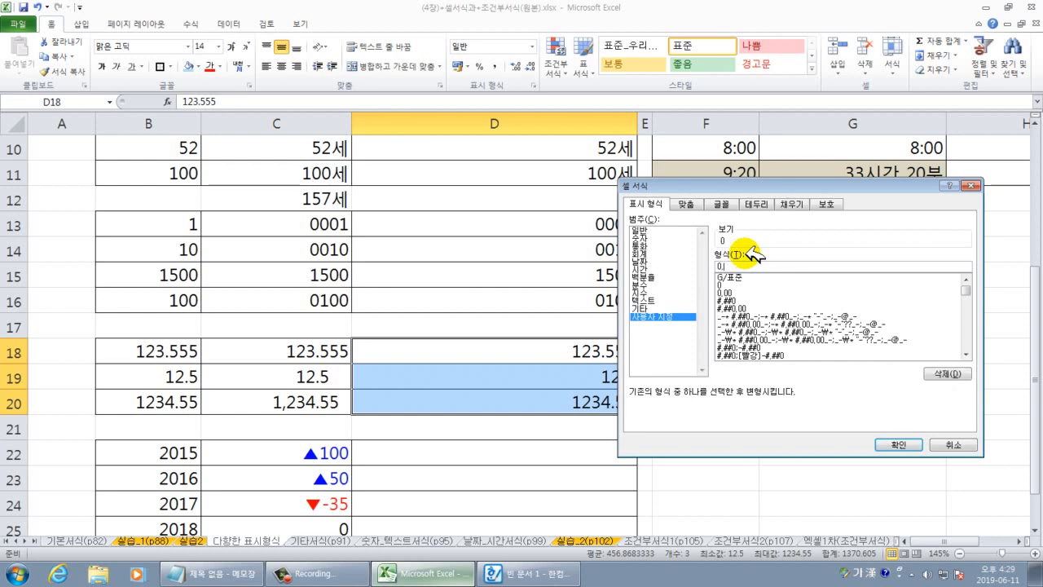
key("BackSpace")
key("BackSpace")
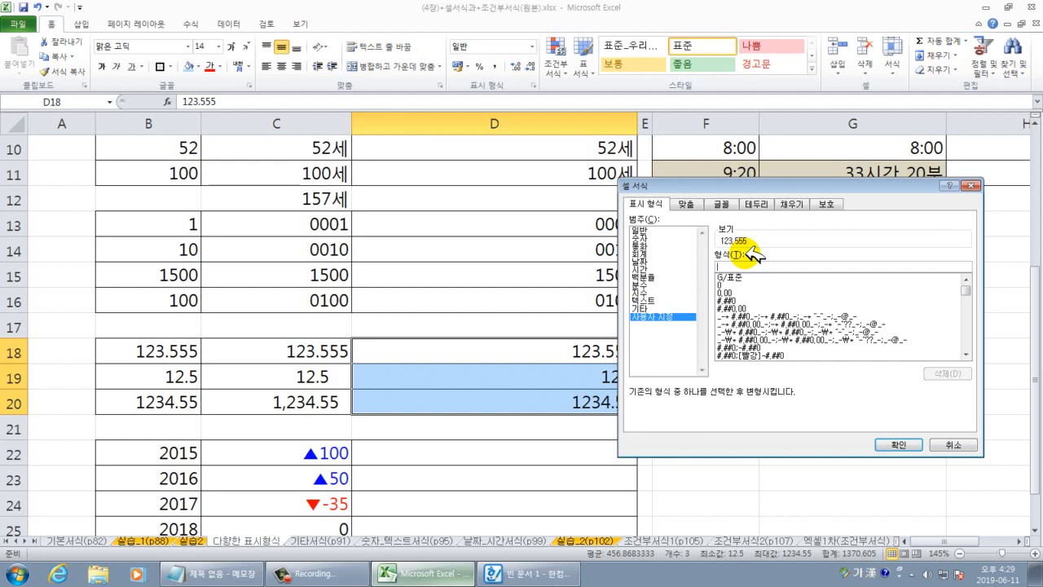
type("#,#")
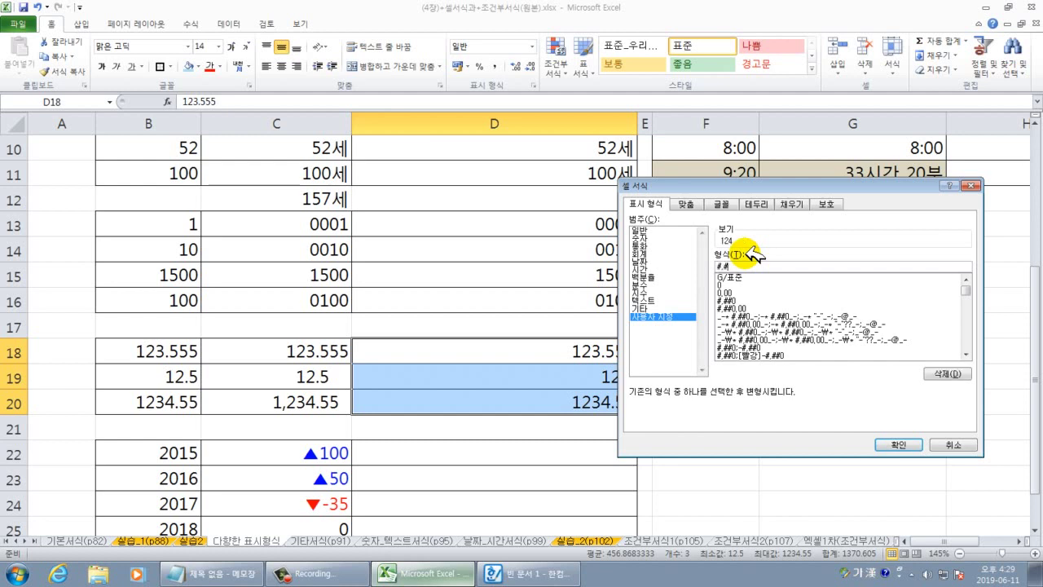
type("0")
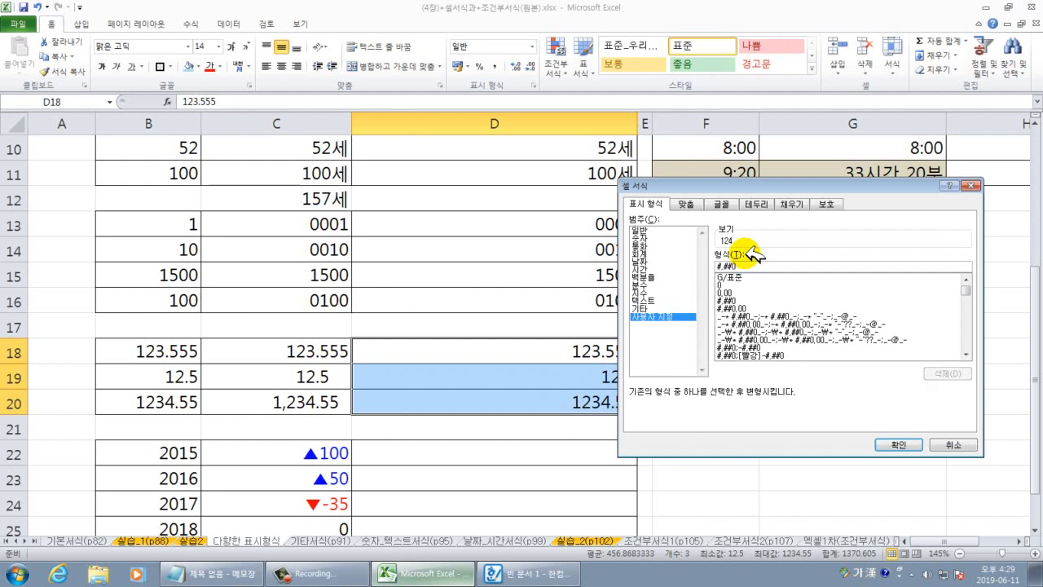
left_click_drag(768, 188, 786, 60)
left_click(770, 137)
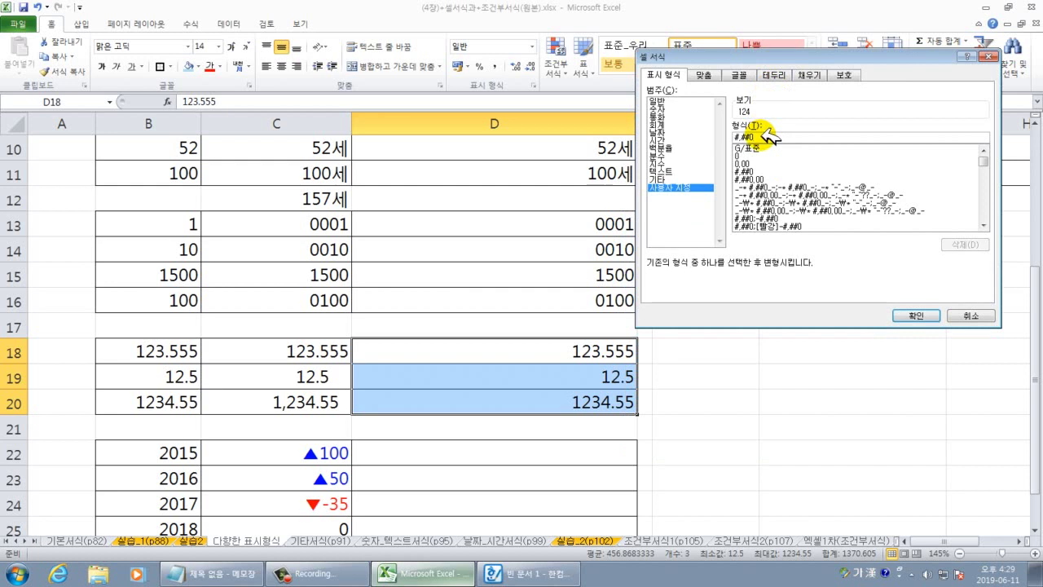
type(",")
type("??")
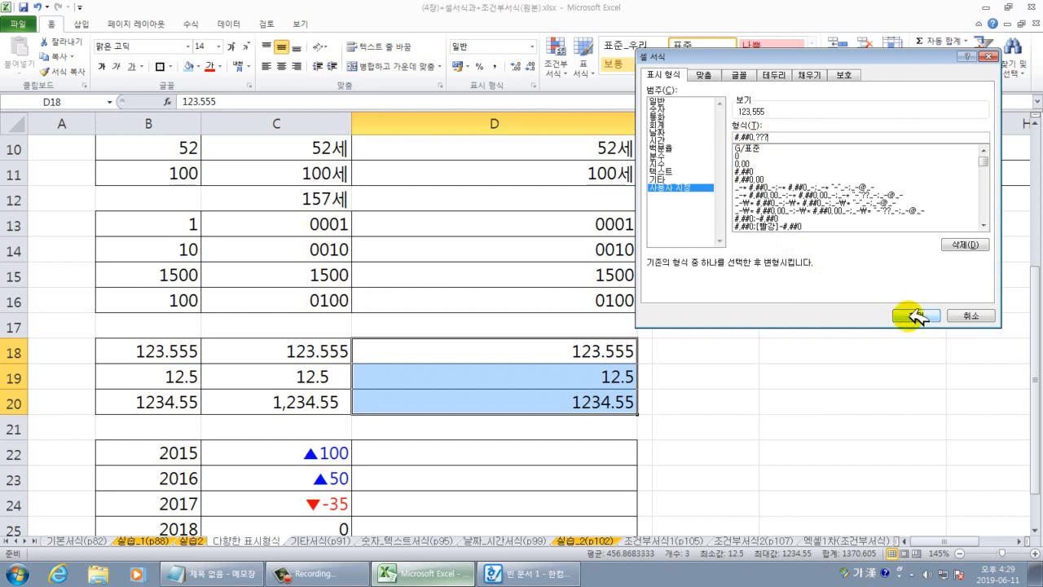
left_click(913, 315)
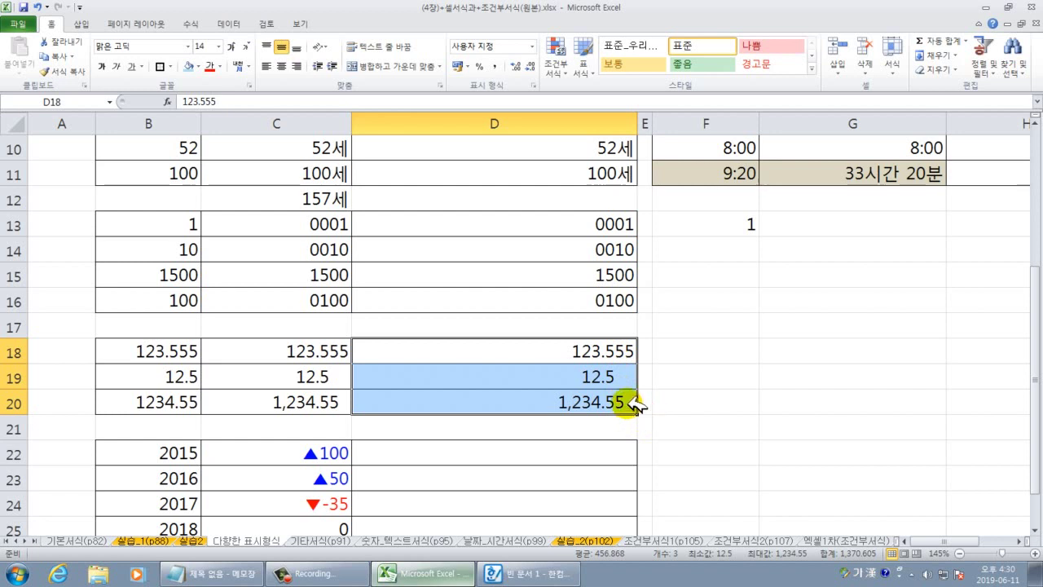
left_click_drag(597, 350, 601, 396)
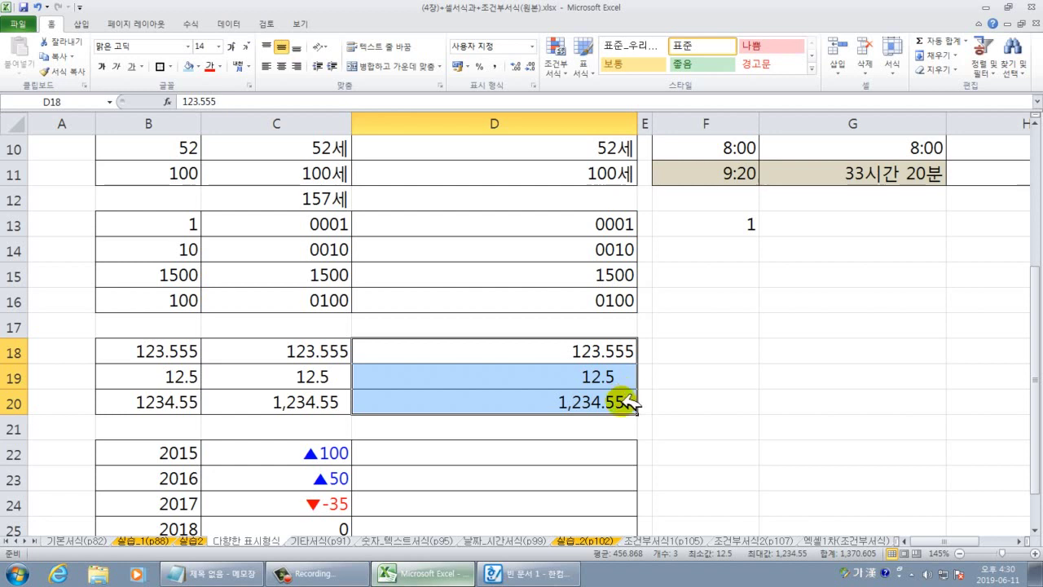
left_click(704, 450)
scroll(725, 433, "down", 2)
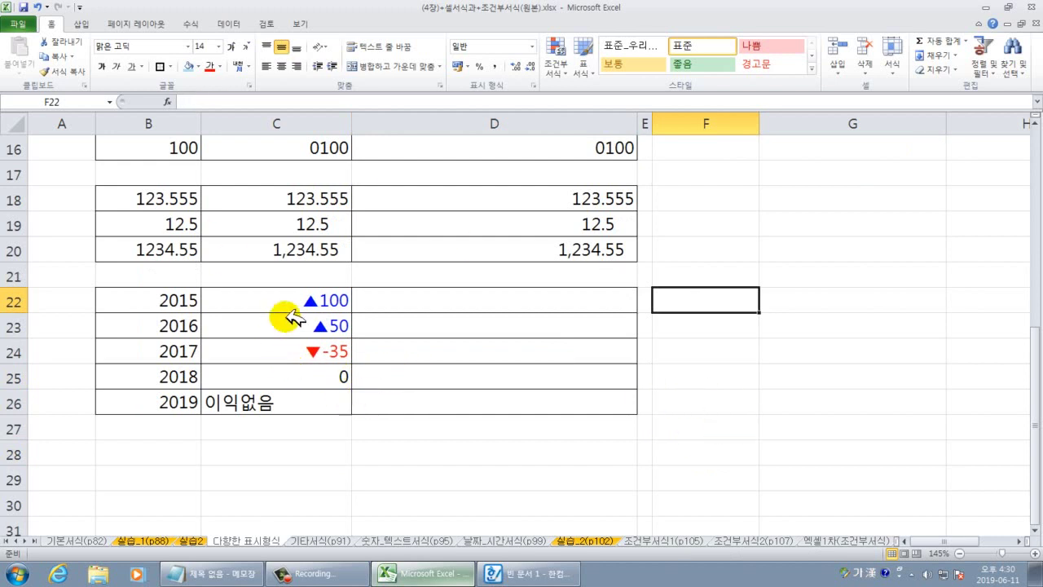
Enter 100, 50, -35, 0 and 없음 down D22:D26, then select that range.
left_click(545, 303)
type("100")
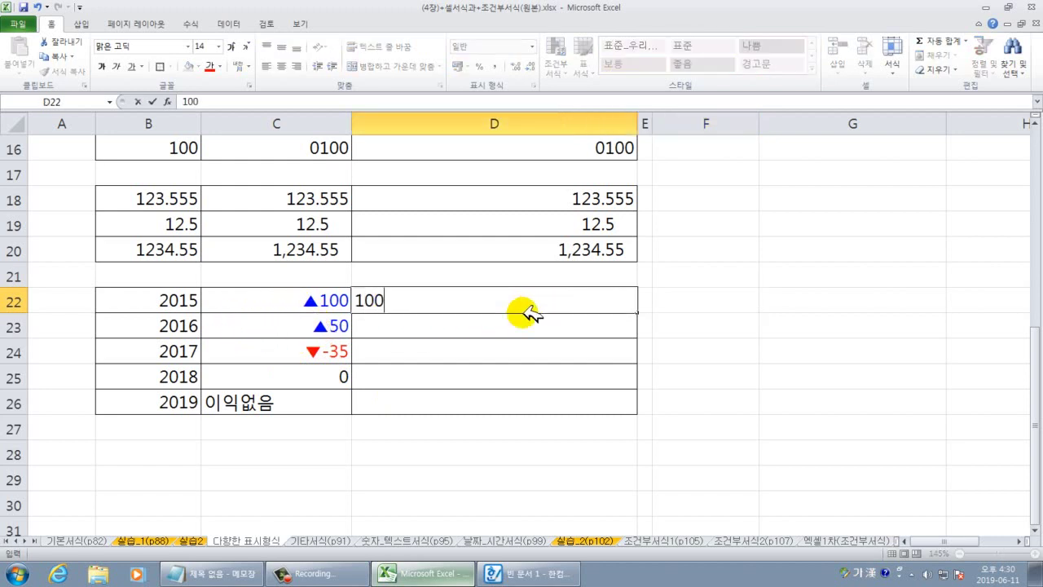
key("Return")
type("50")
key("Return")
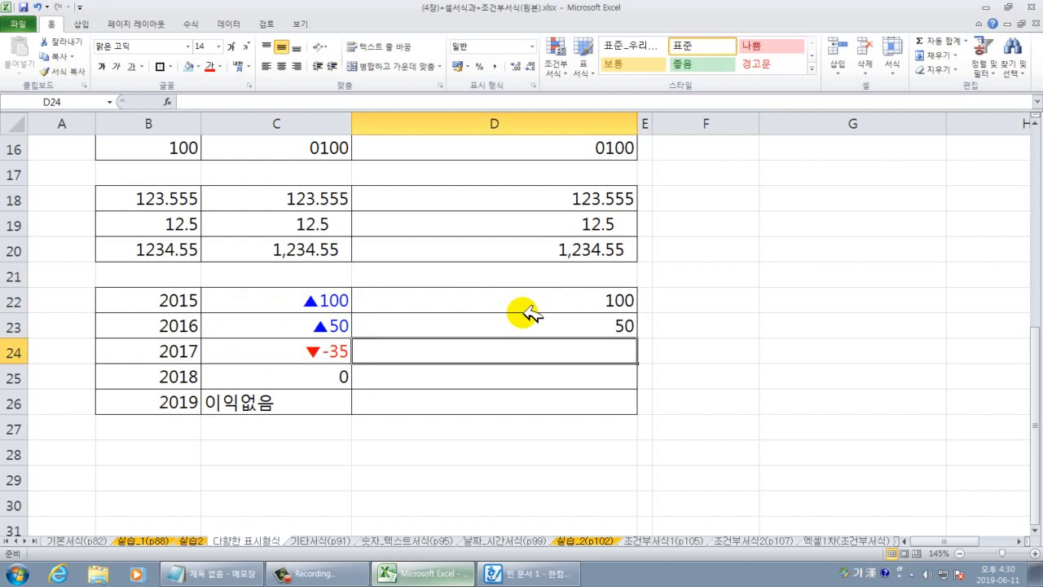
type("-35")
key("Return")
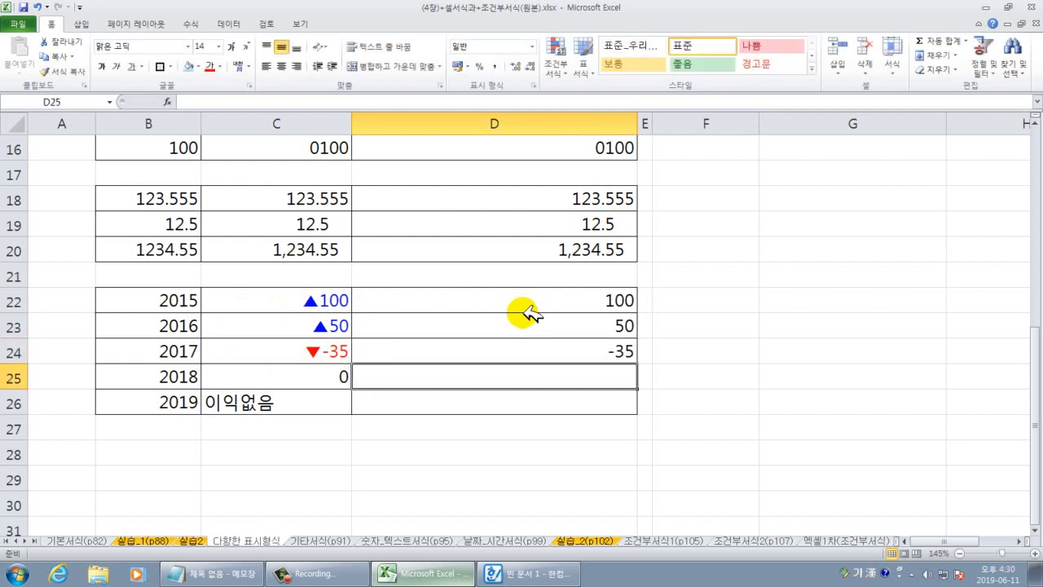
type("0")
key("Return")
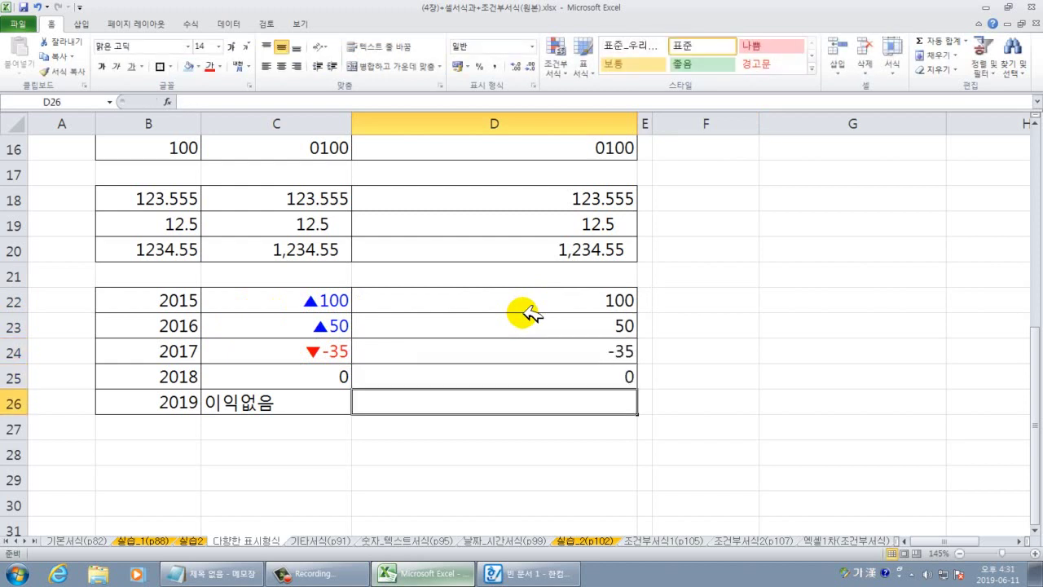
type("없음")
key("Return")
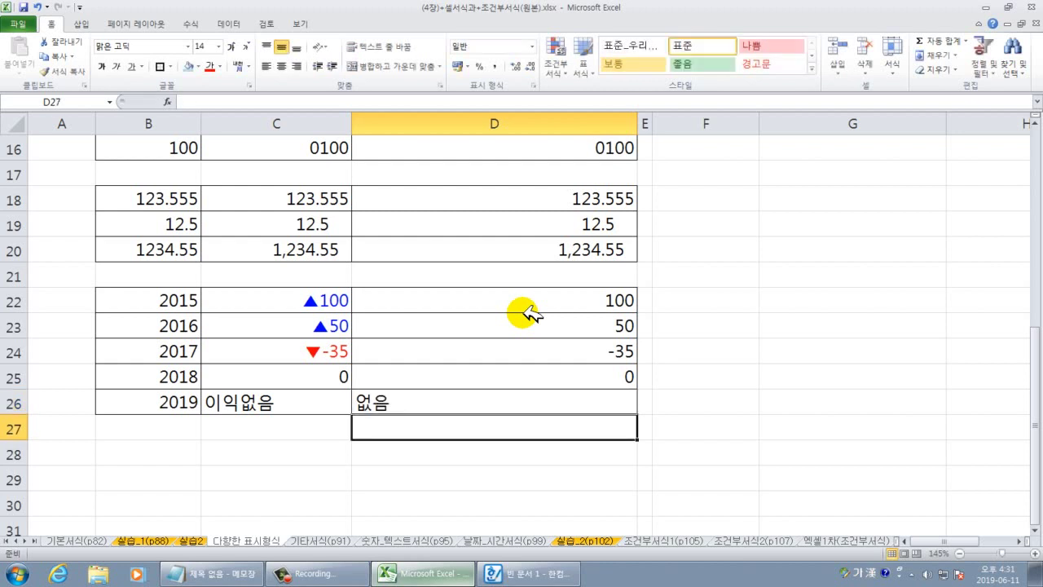
left_click_drag(605, 300, 593, 401)
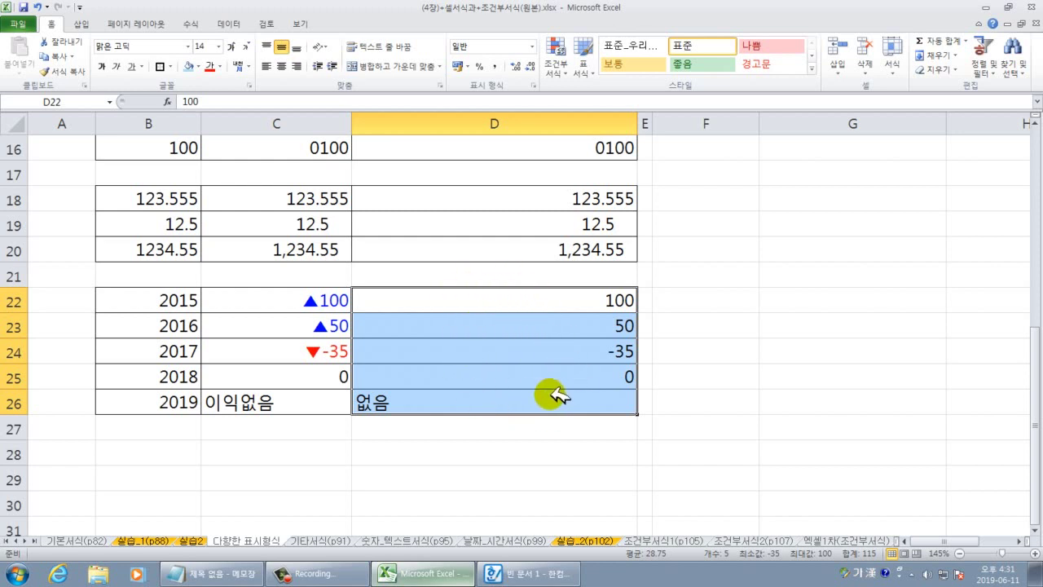
Open the custom number format for D22:D26 and delete the G/표준 code.
right_click(527, 301)
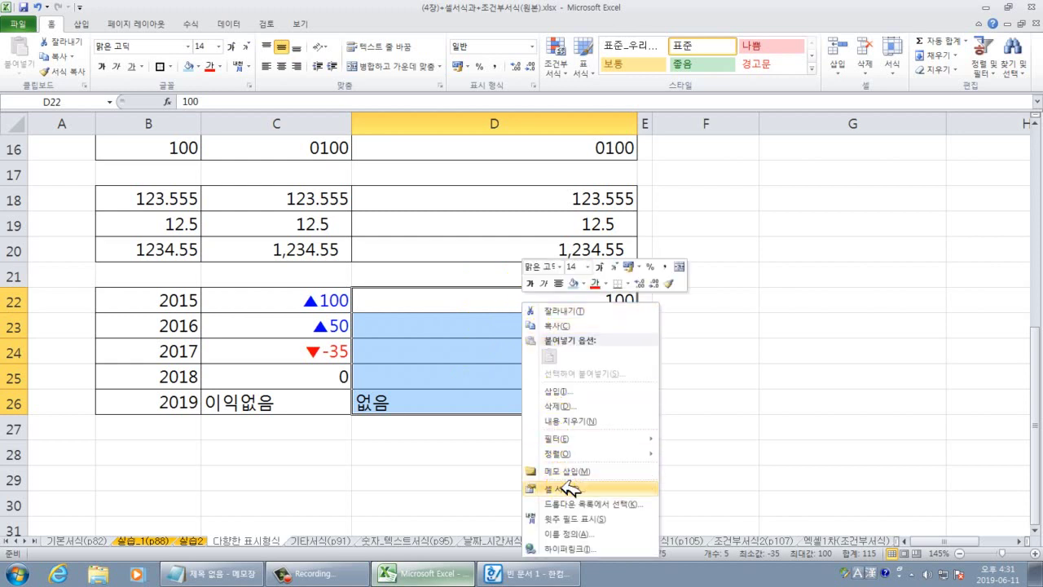
left_click(556, 484)
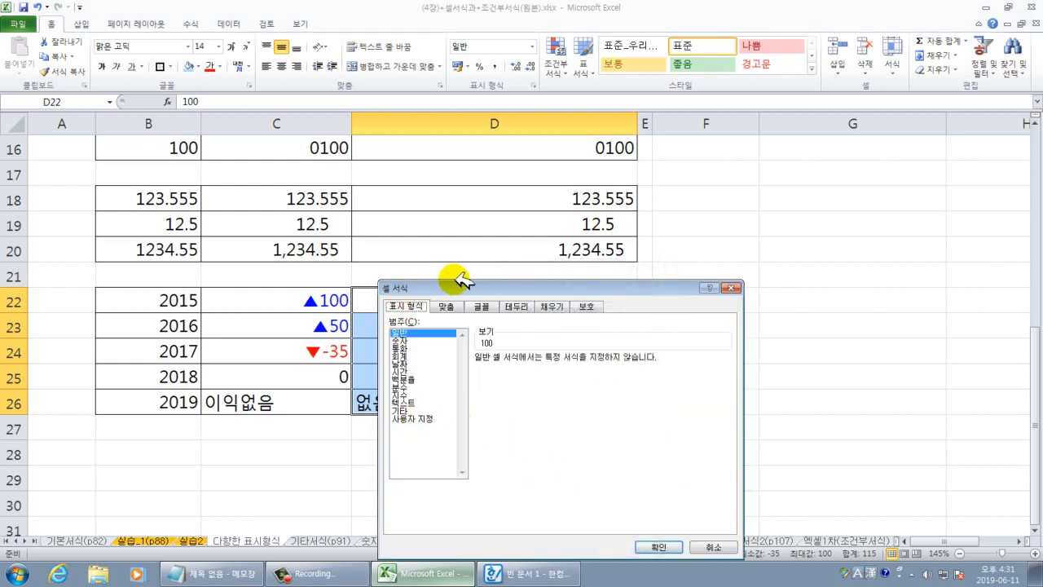
left_click_drag(456, 284, 644, 175)
left_click(580, 333)
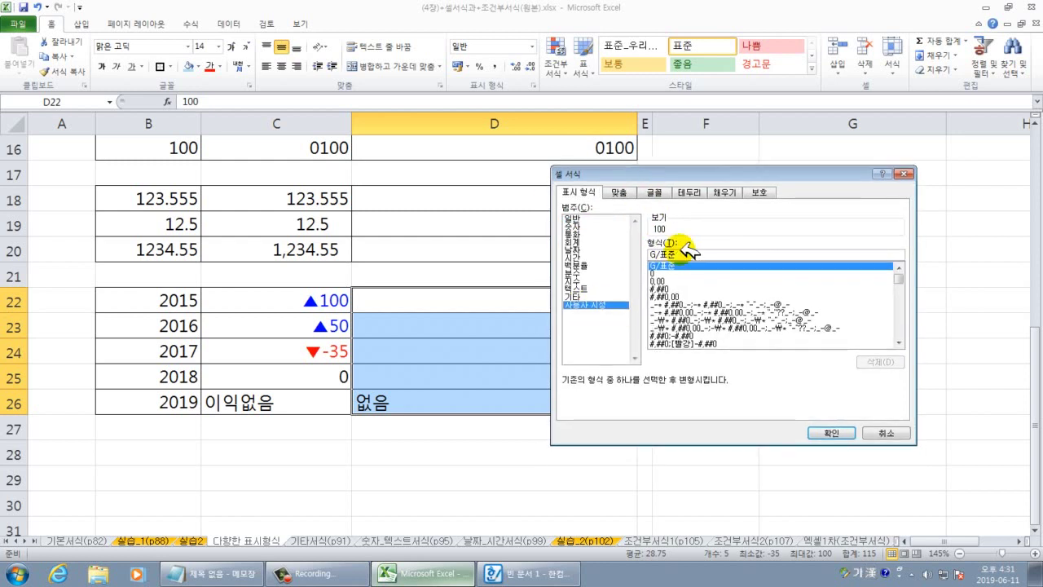
left_click_drag(684, 256, 643, 265)
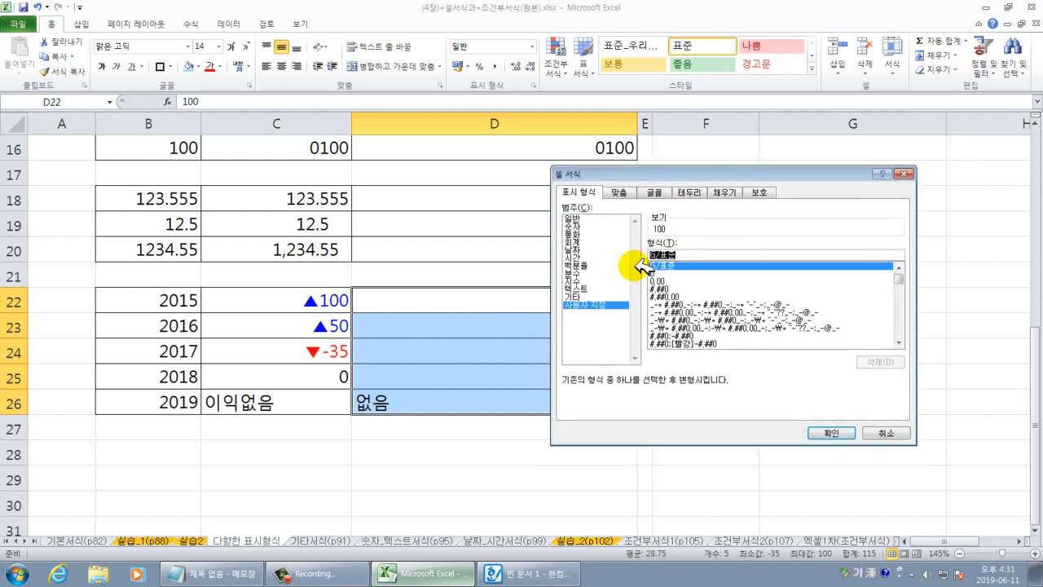
key("BackSpace")
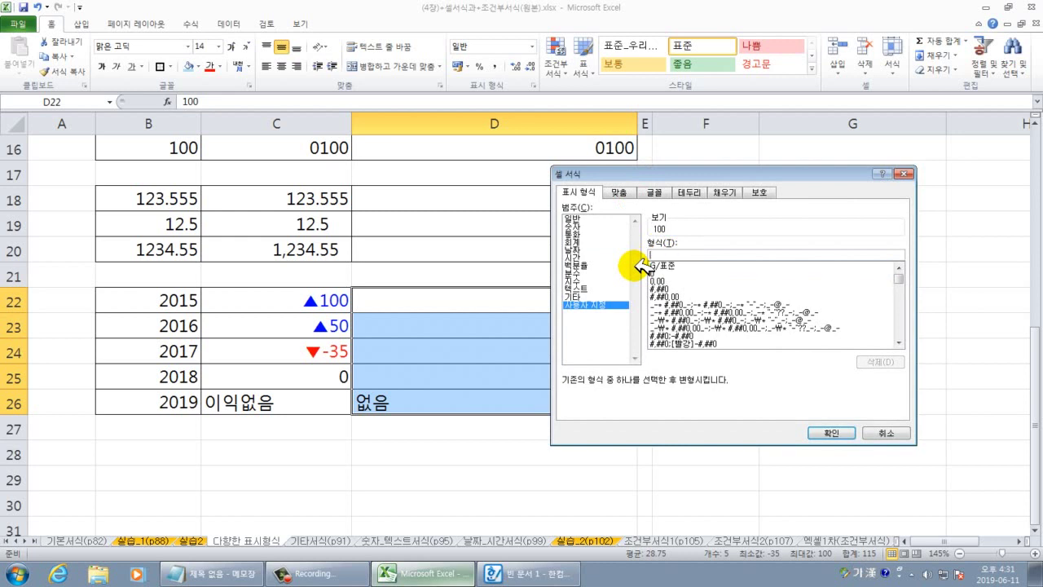
Start typing a [파랑] format code, then bring the Notepad note forward.
left_click_drag(778, 173, 898, 171)
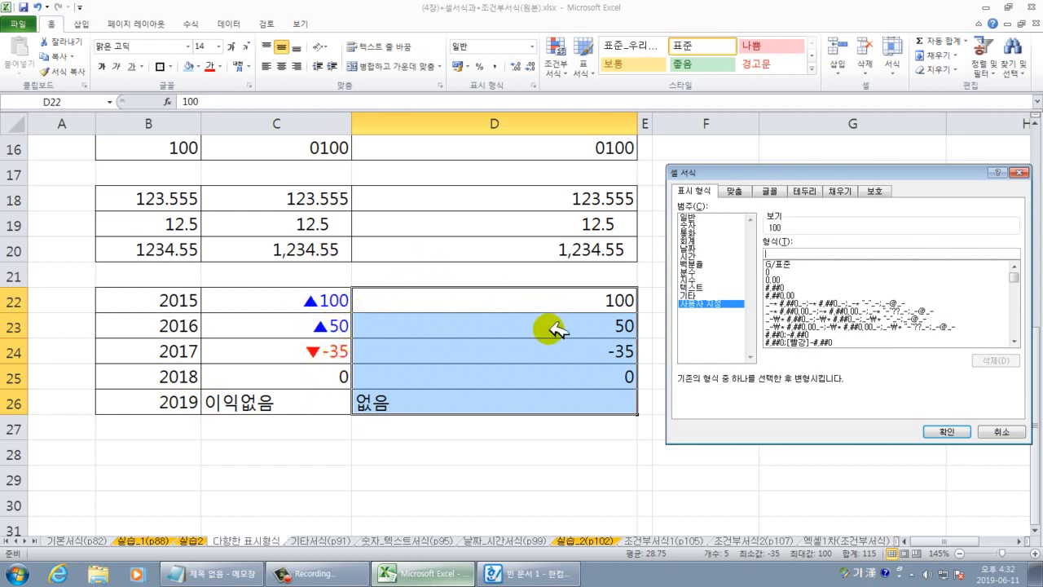
mouse_move(792, 172)
left_mouse_down()
mouse_move(710, 160)
mouse_move(778, 171)
left_mouse_up()
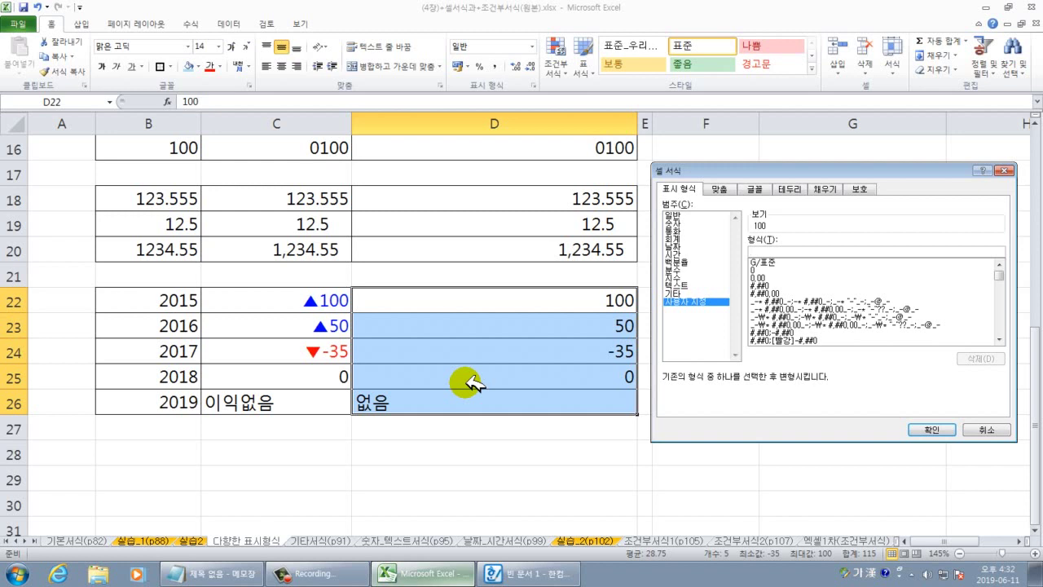
type("0")
type("[파랑")
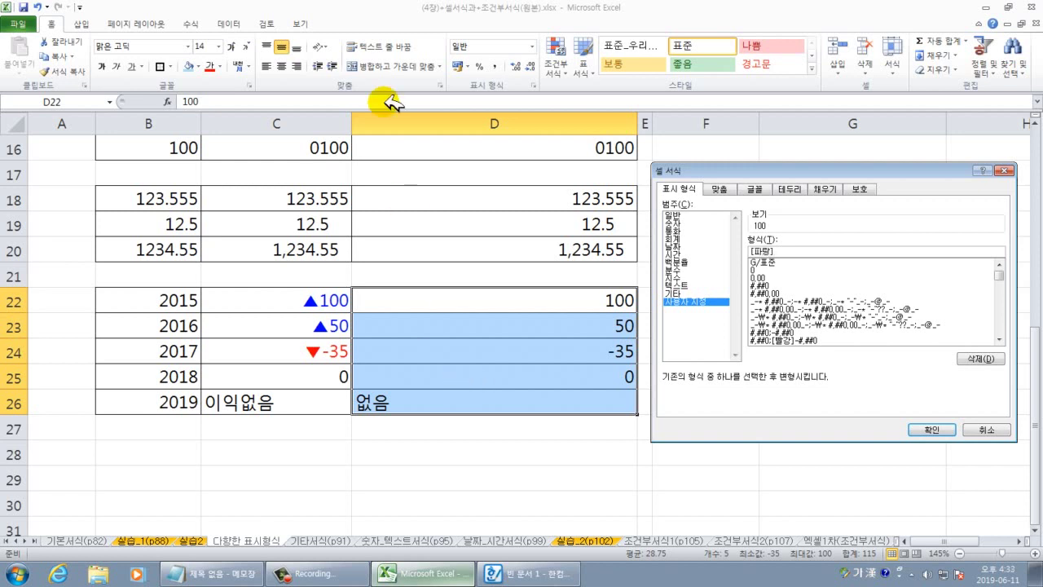
left_click(213, 576)
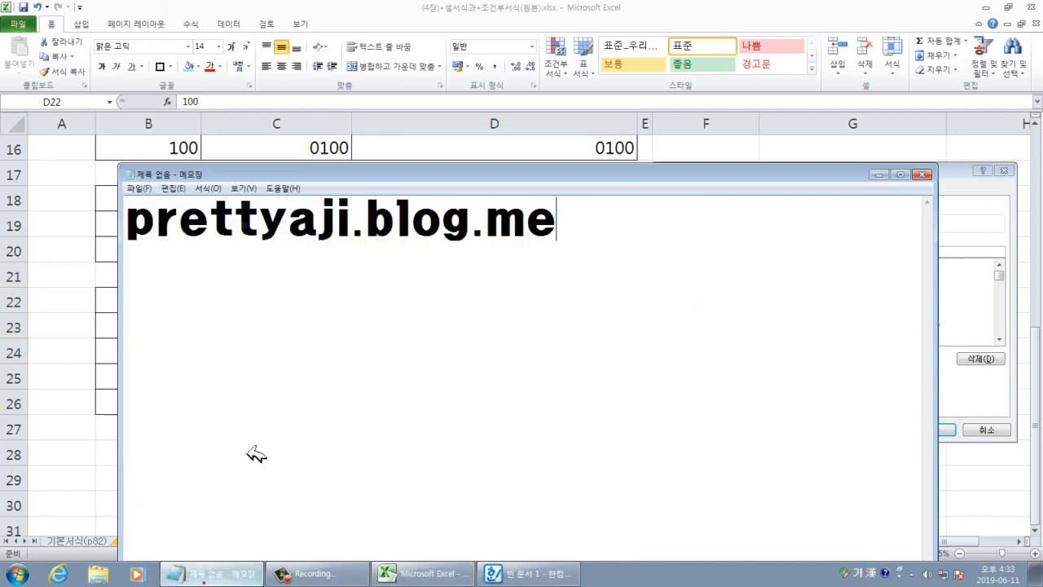
Replace the blog address in Notepad with [파랑].
left_click_drag(583, 227, 70, 232)
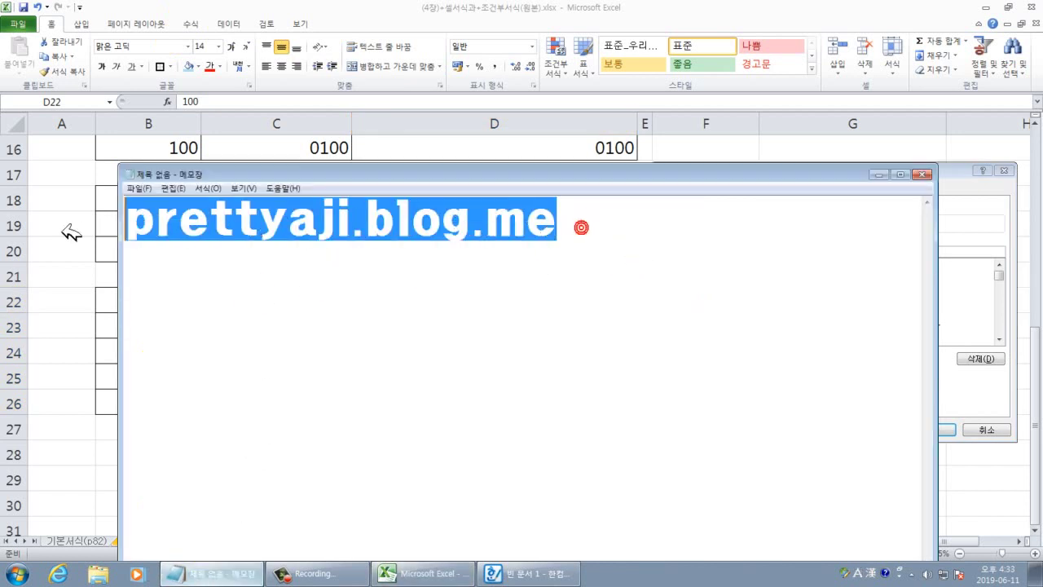
key("BackSpace")
type("[vk")
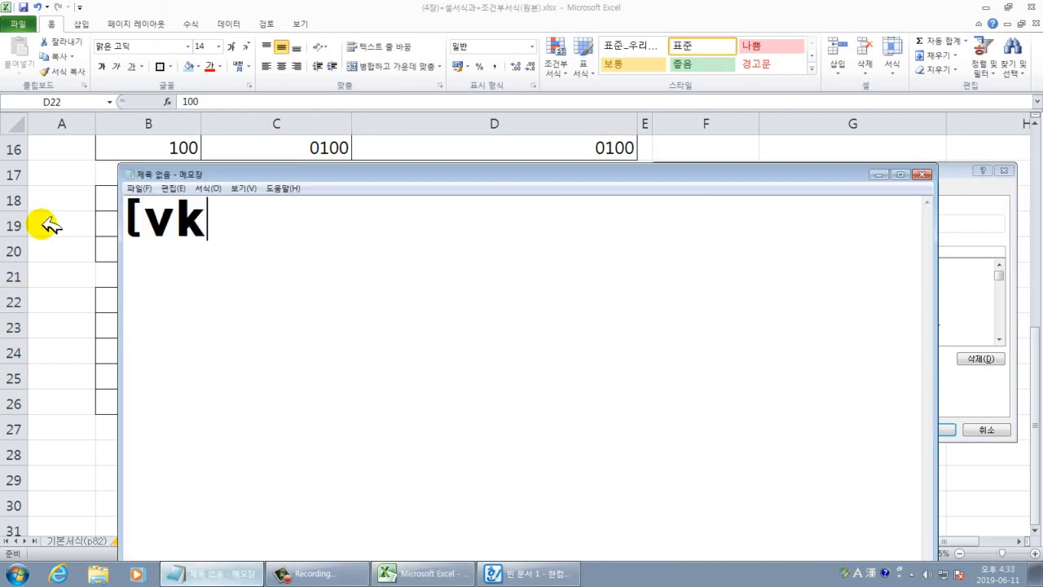
key("BackSpace")
key("BackSpace")
key("Hangul")
type("파랑]")
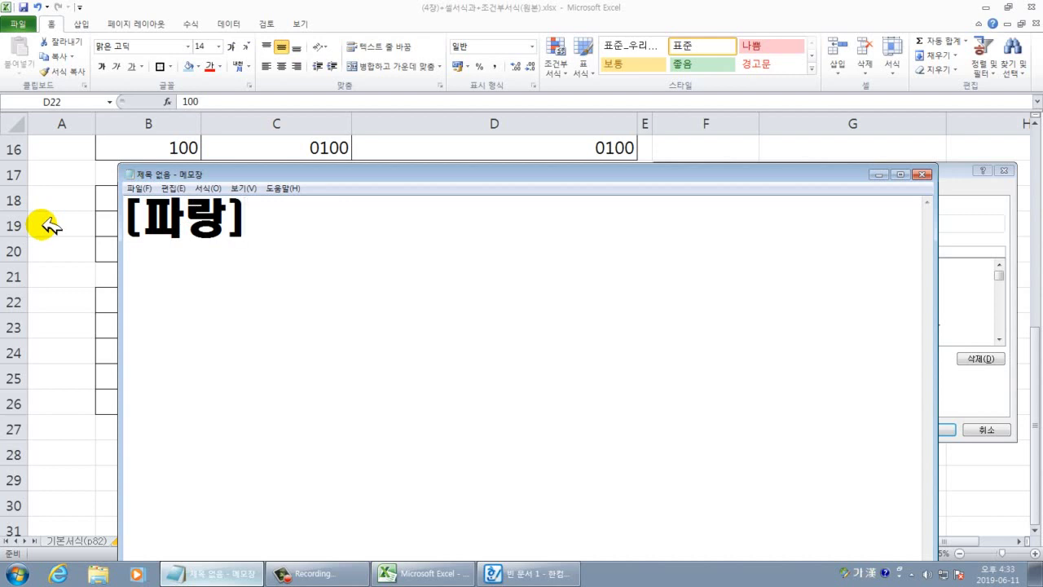
Add the ▲ symbol, then type #,##0; and begin the [빨강] section.
type("ㅁ")
key("Hangul_Hanja")
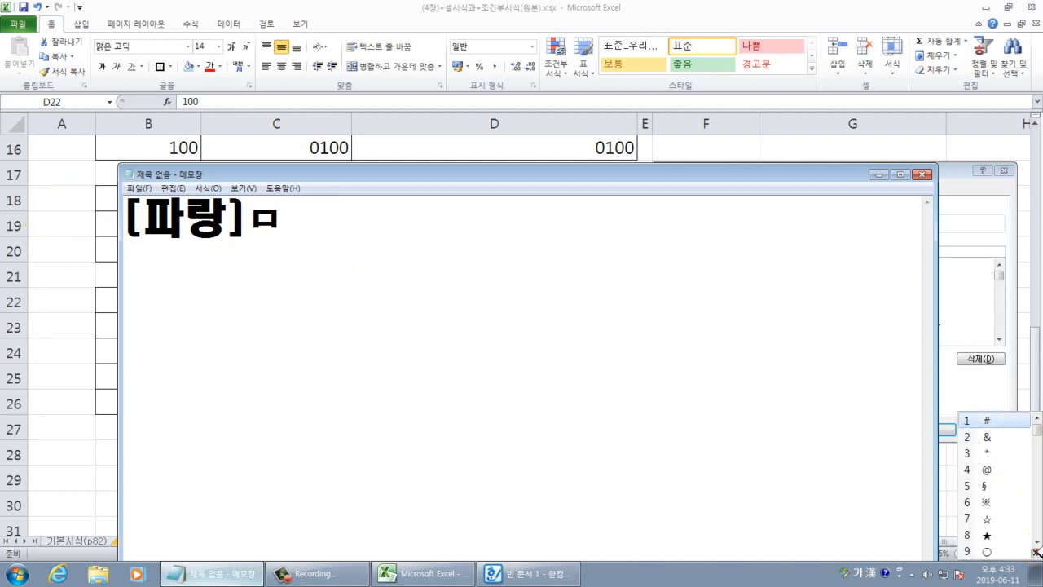
left_click(1033, 552)
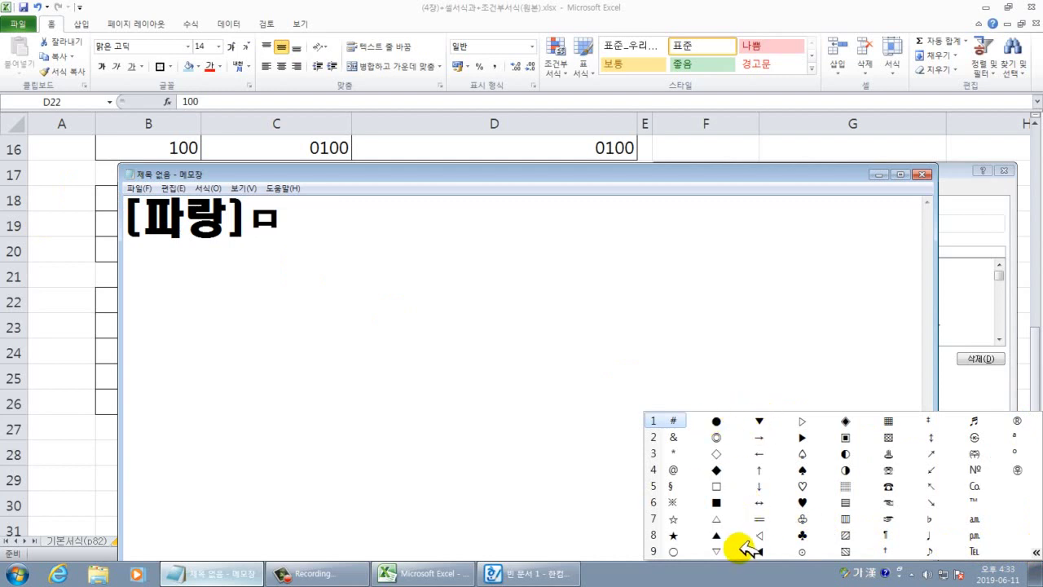
left_click(716, 535)
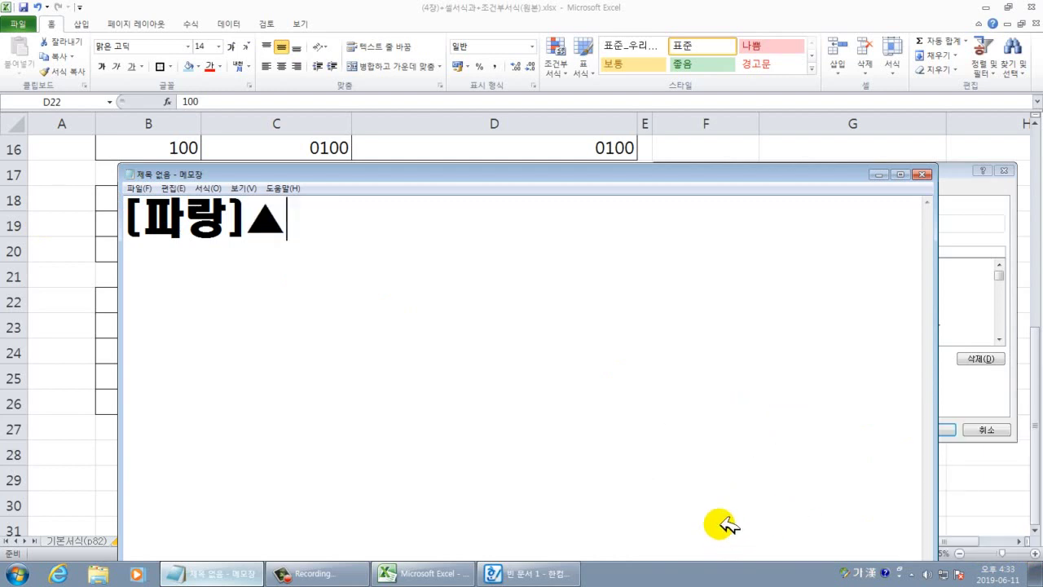
type("#")
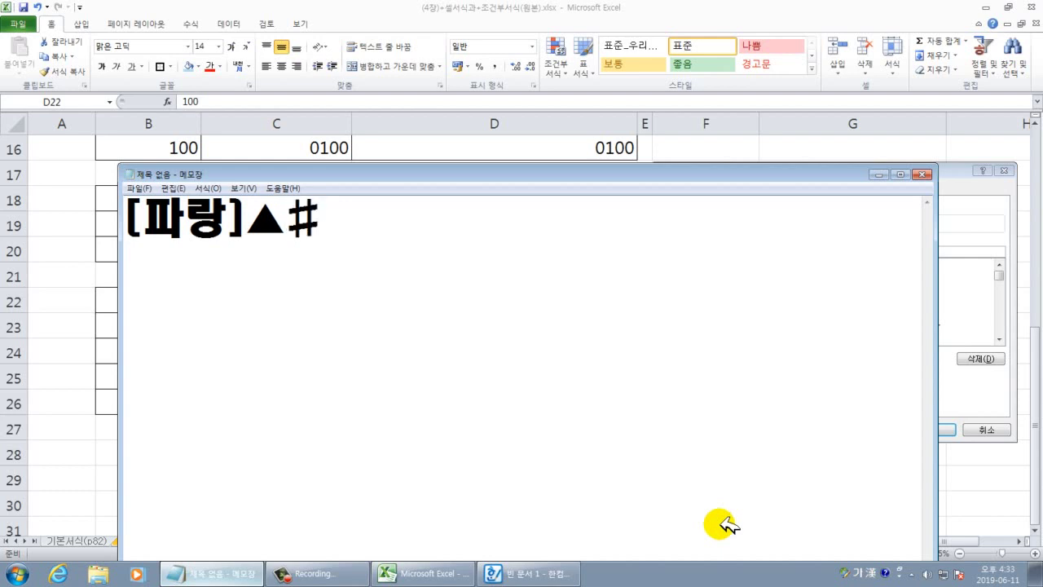
type(",##0")
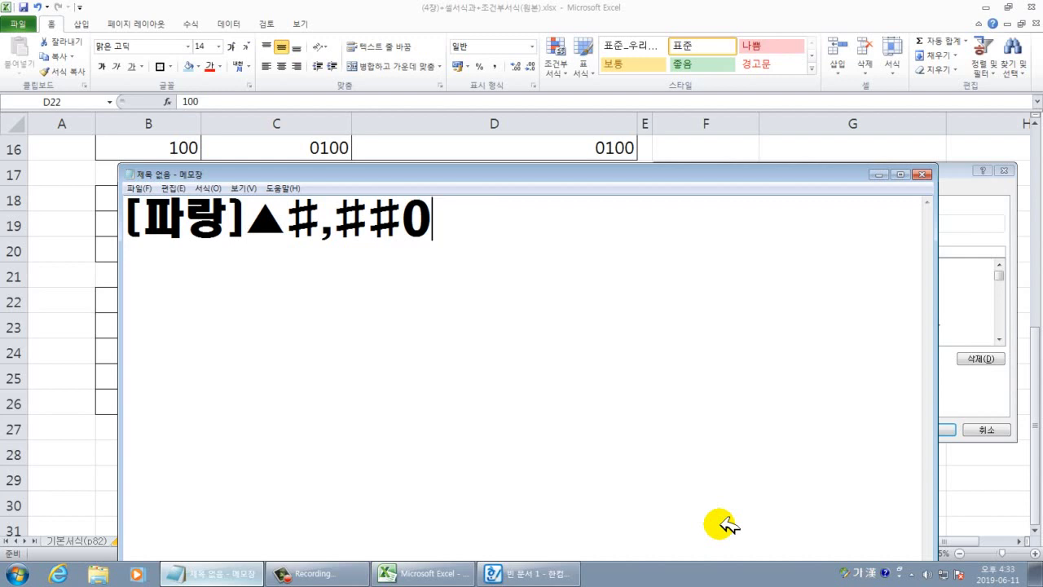
type(";")
type("[ㅃ")
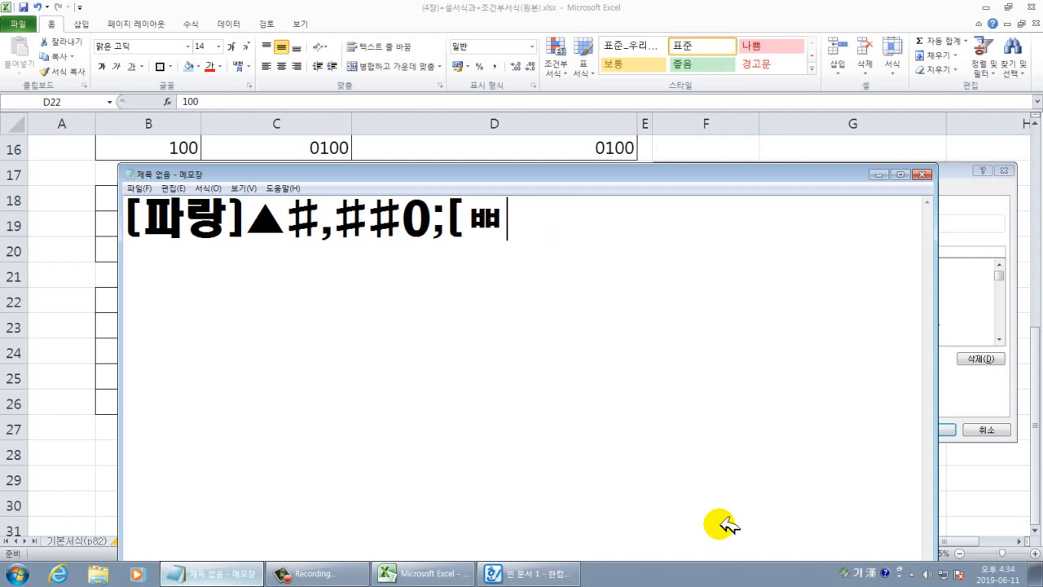
key("BackSpace")
type("빨강")
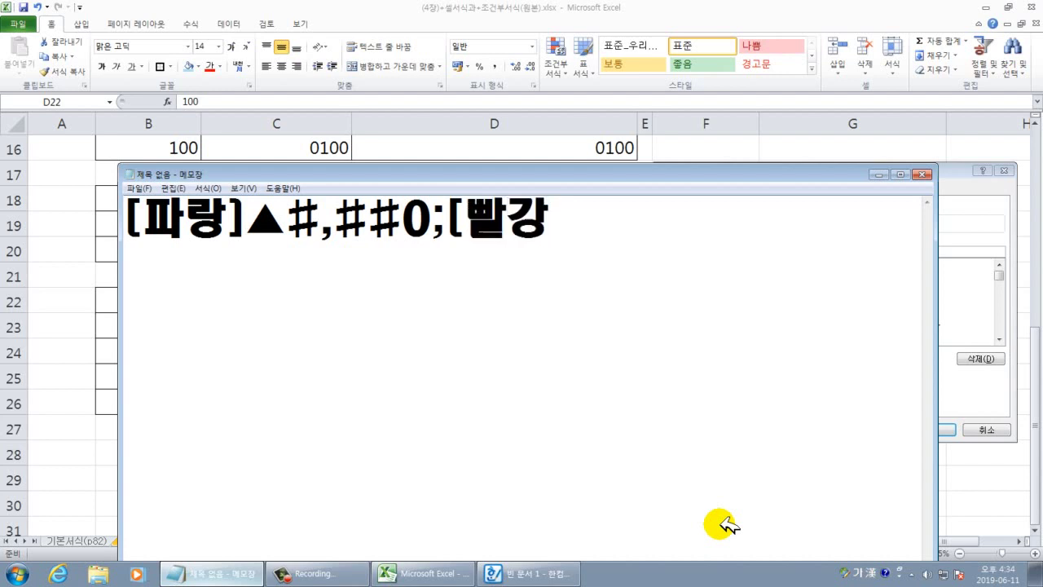
type("]ㅁ")
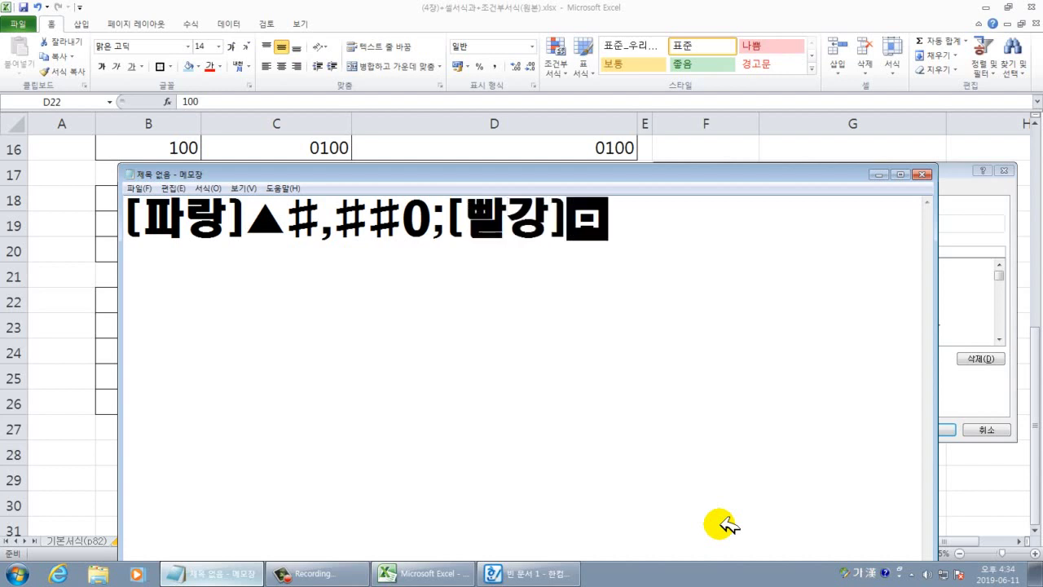
Insert ▼ and type (#,##0); to finish the negative-number section.
key("Hangul_Hanja")
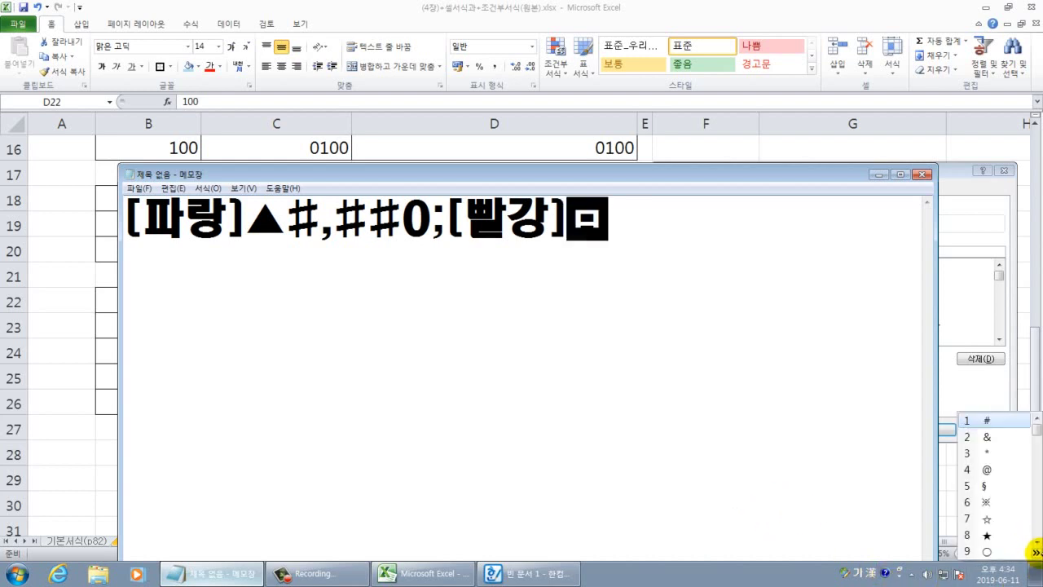
left_click(1036, 552)
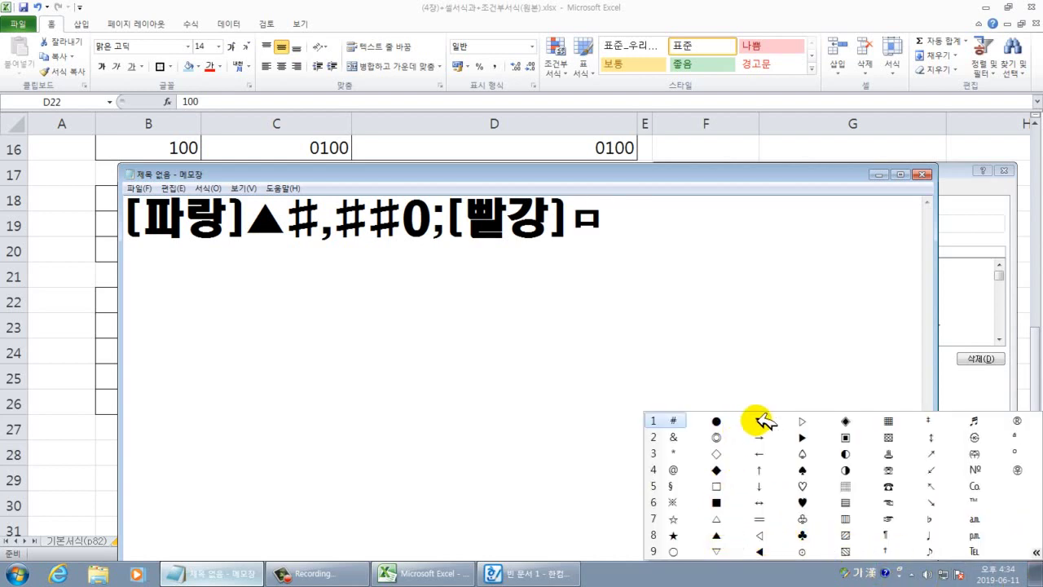
left_click(759, 420)
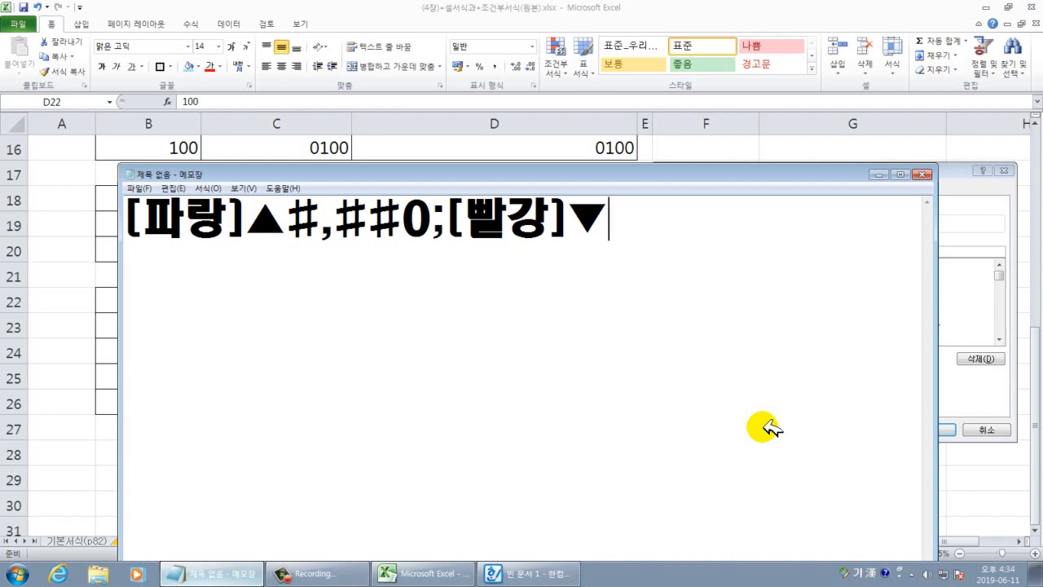
type("(#")
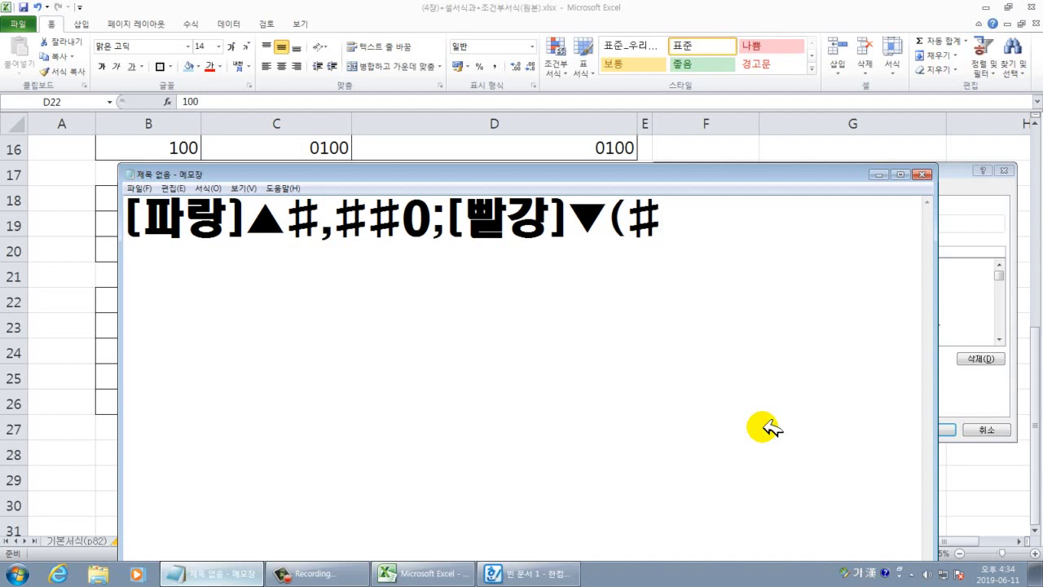
type(",##0")
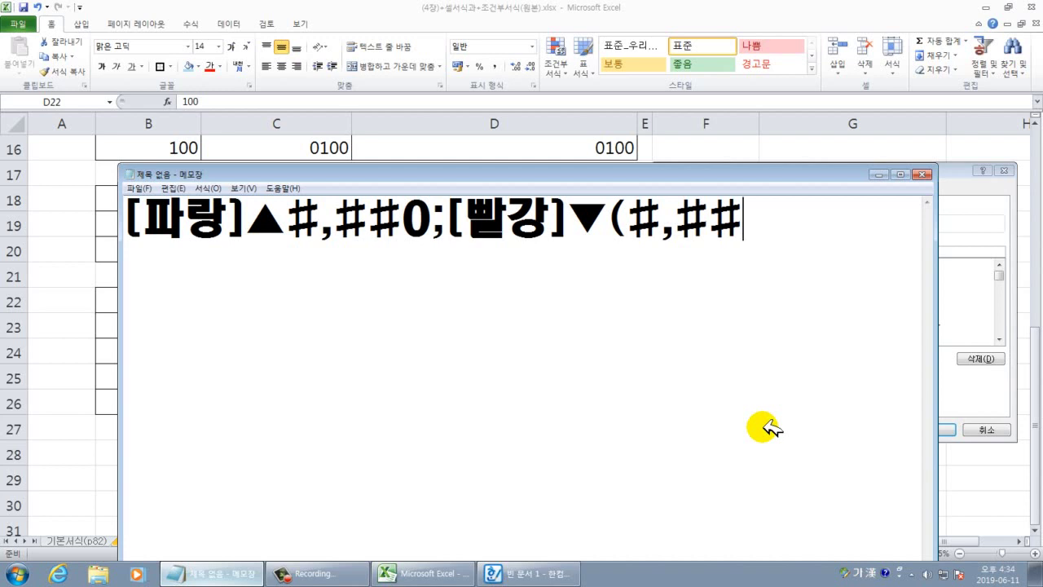
type(")")
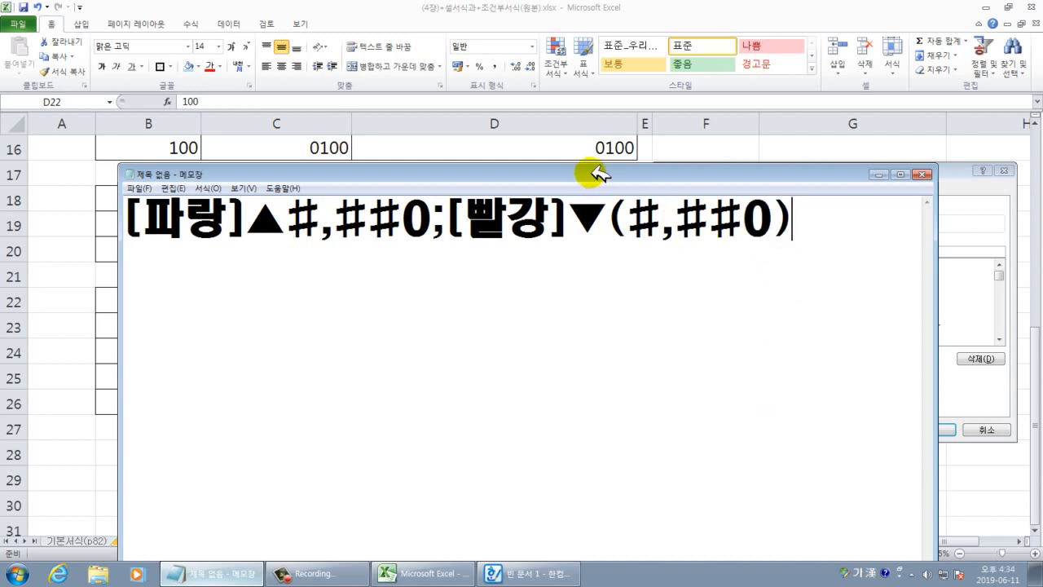
left_click_drag(598, 168, 498, 136)
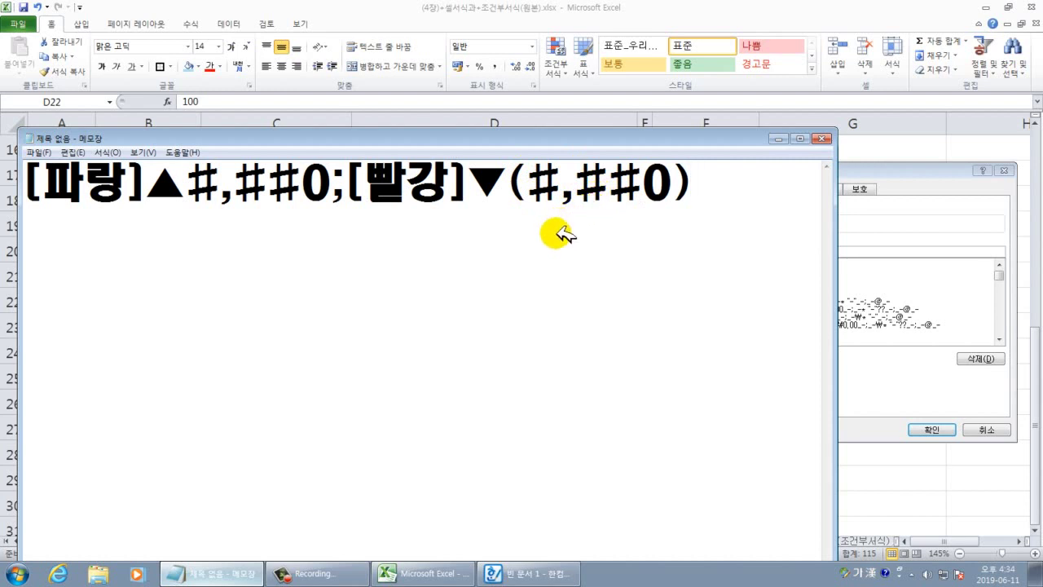
type(";")
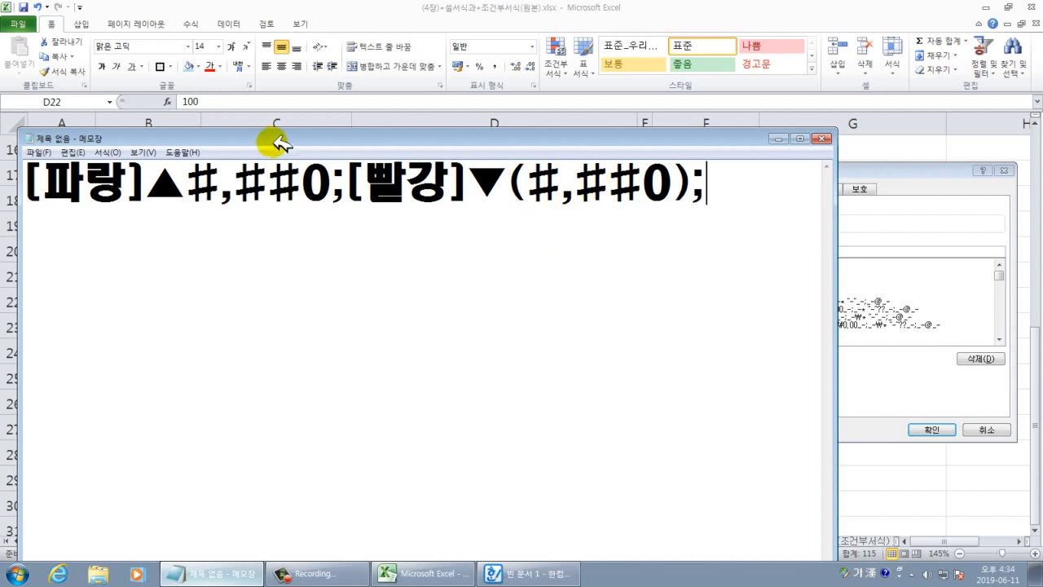
Highlight the positive and negative sections of the code to explain them.
left_click_drag(331, 188, 18, 173)
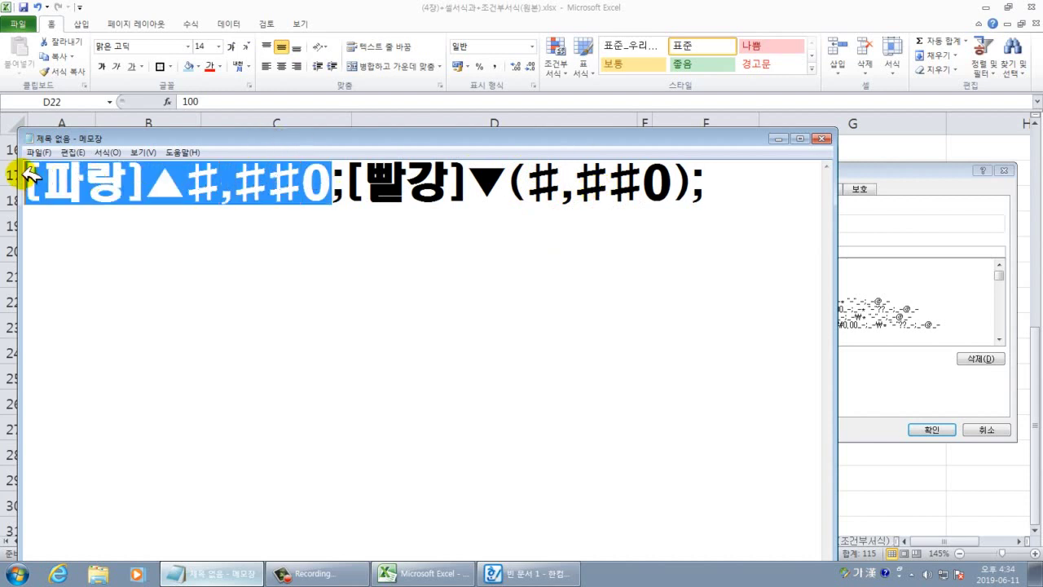
left_click_drag(692, 186, 348, 186)
left_click(739, 180)
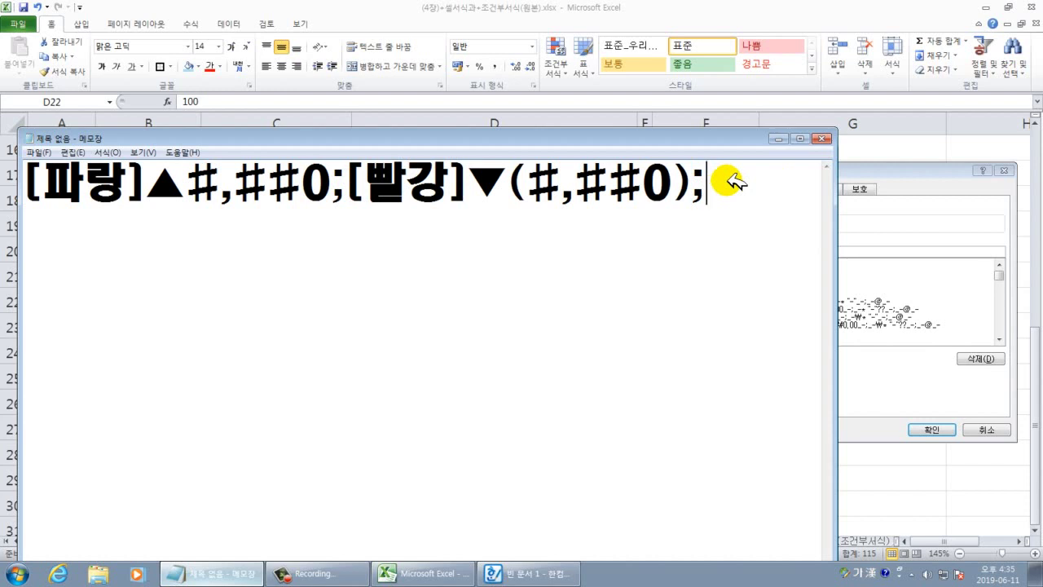
Add the zero section - and the text section 이익@ to the format code.
type("-")
type(";")
left_click_drag(586, 137, 654, 70)
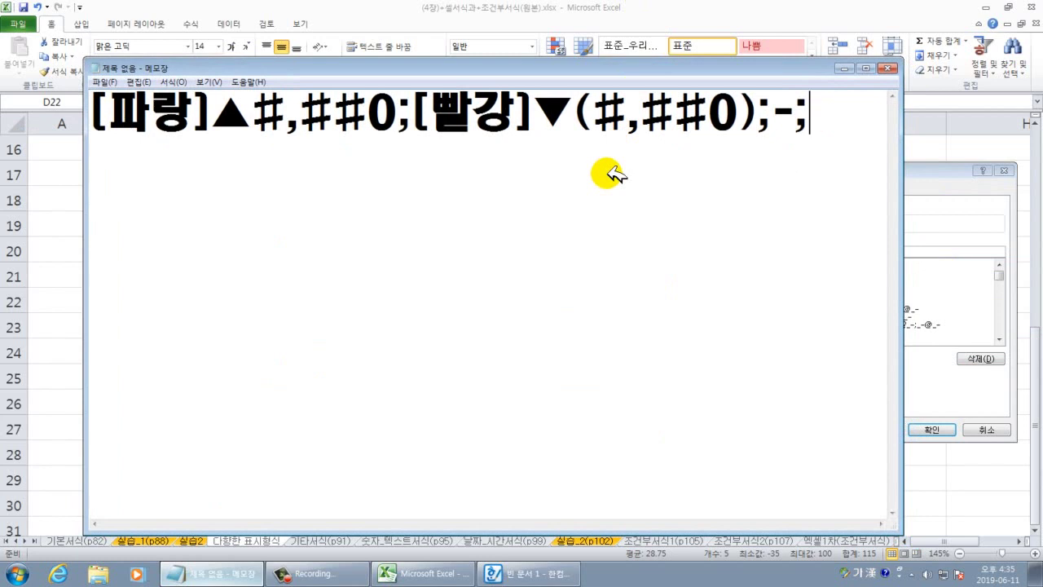
type("0);-;이익")
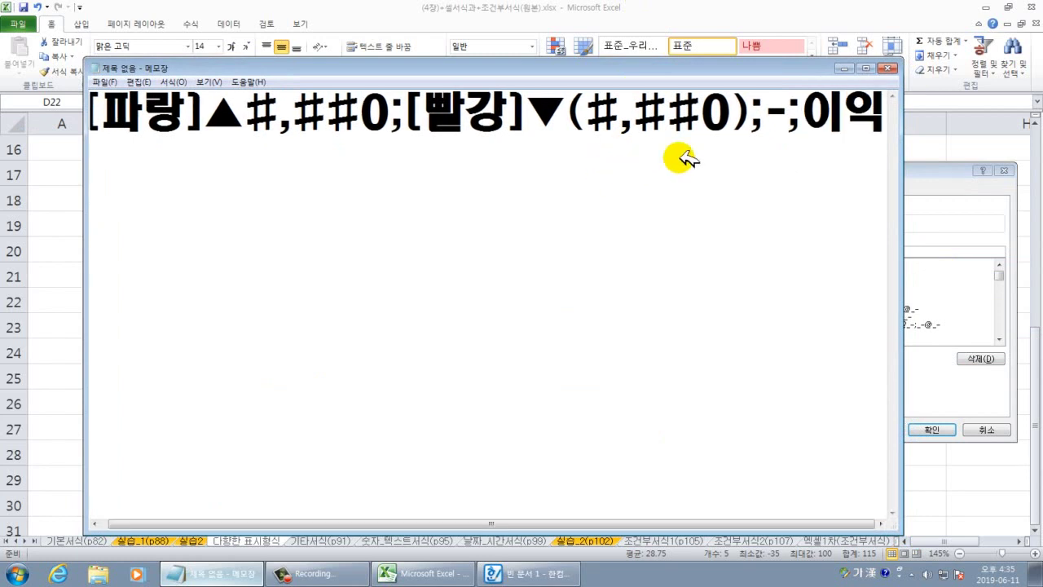
left_click_drag(899, 224, 1002, 226)
left_click_drag(835, 80, 800, 101)
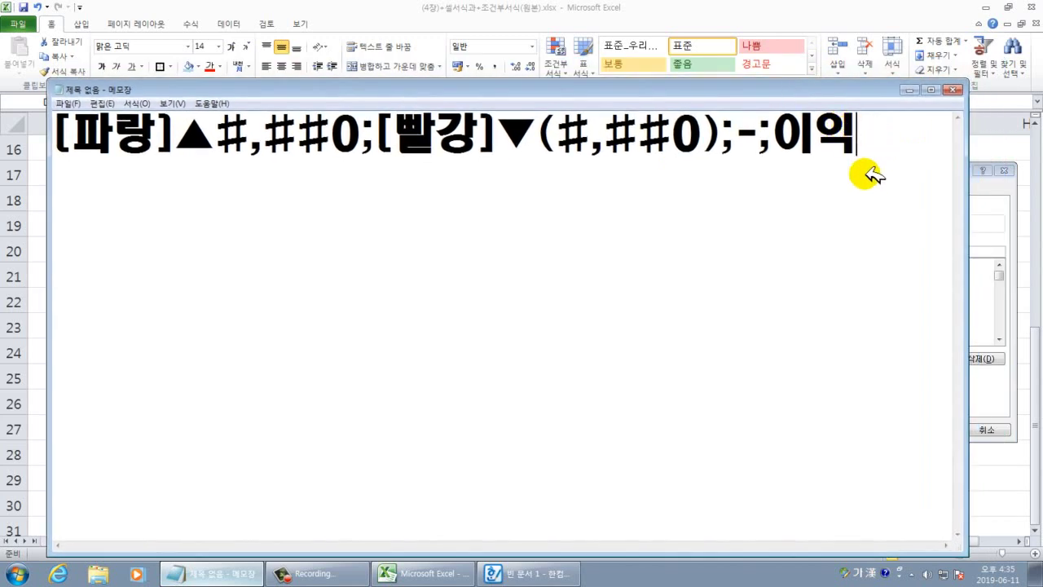
type("@")
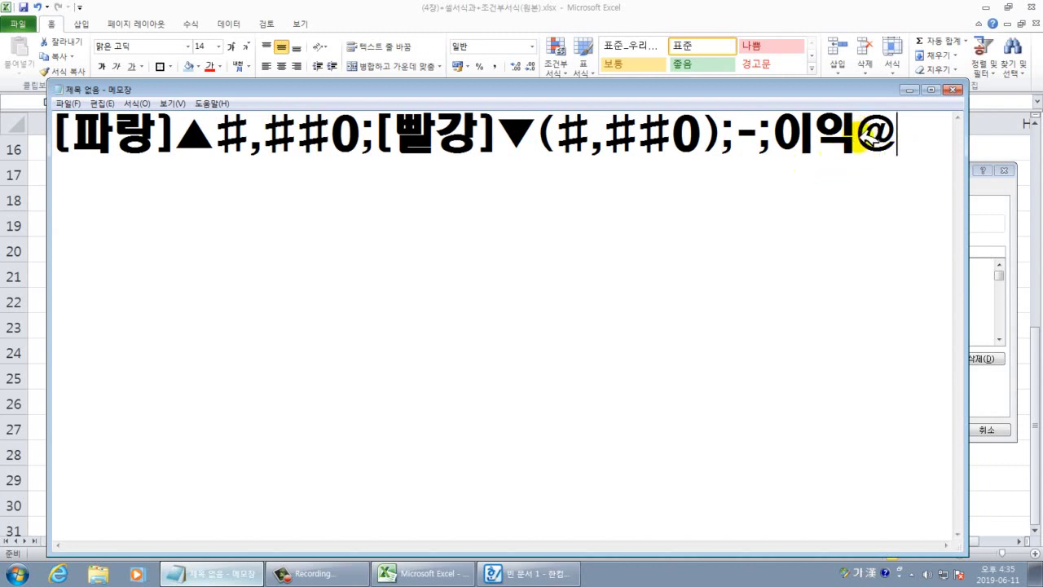
Highlight each part of the code, then select the whole line for copying.
left_click_drag(857, 135, 891, 145)
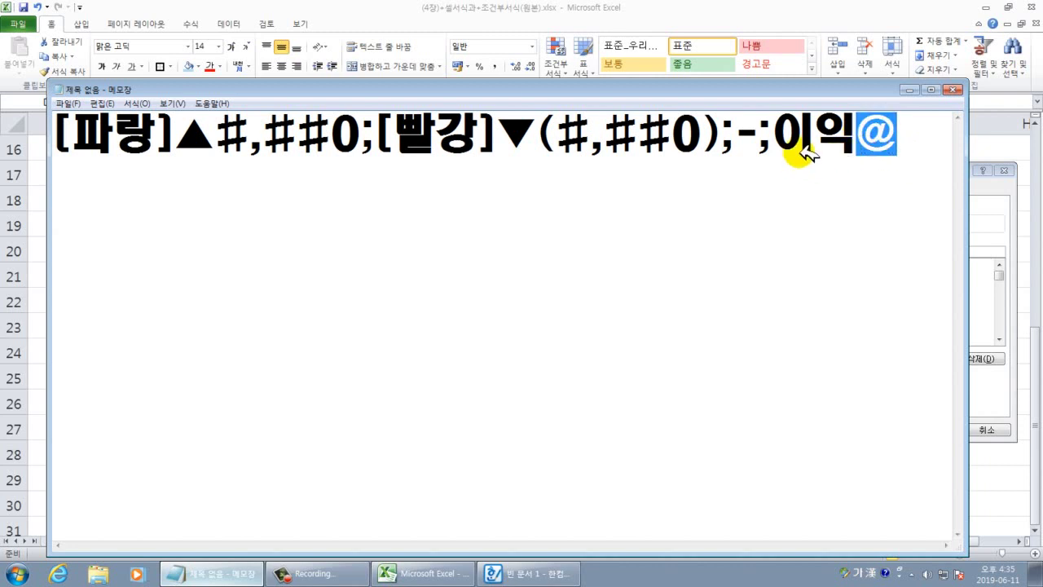
left_click_drag(774, 140, 898, 140)
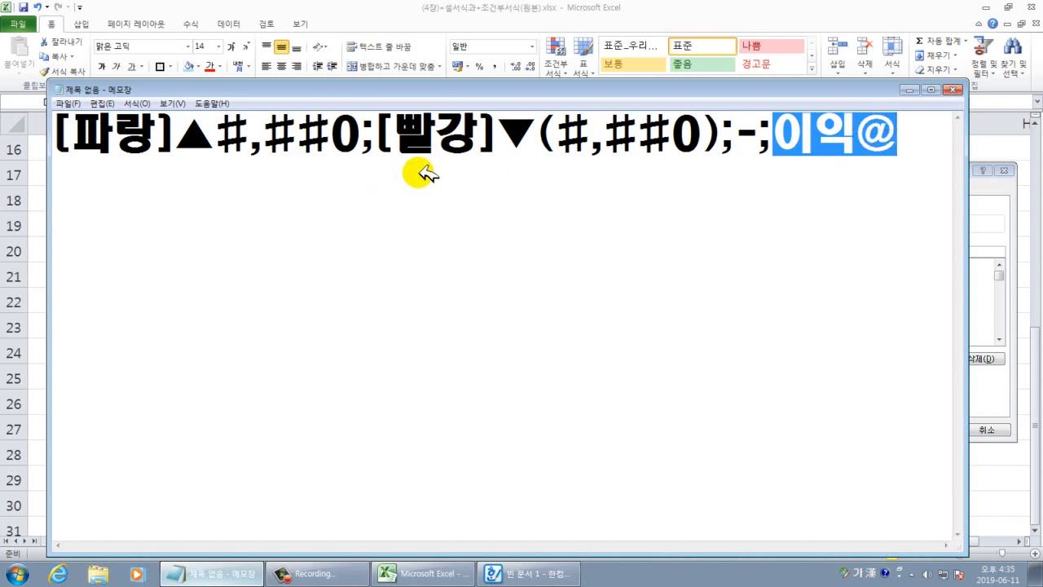
left_click(902, 135)
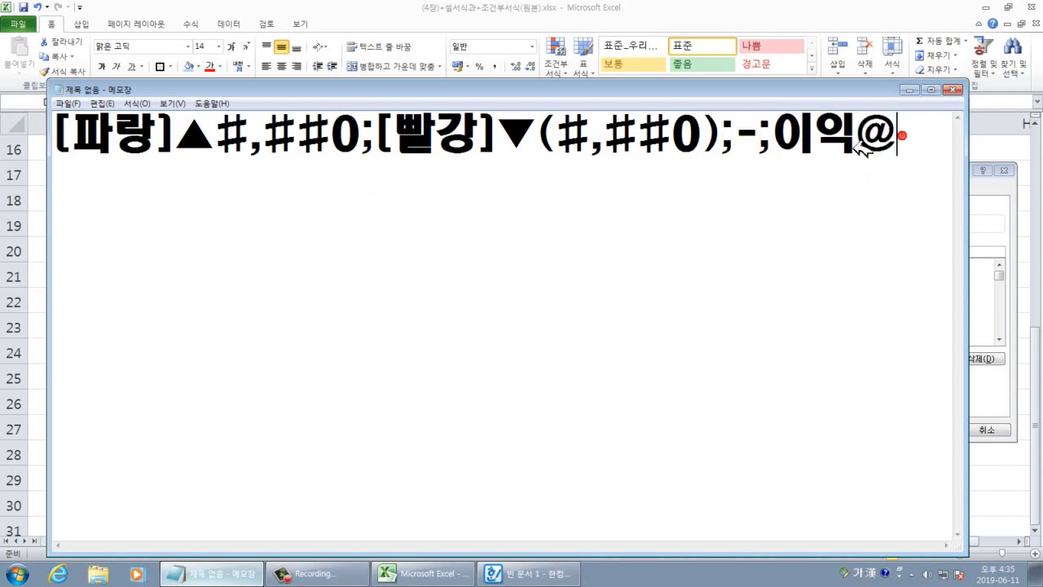
double_click(367, 136)
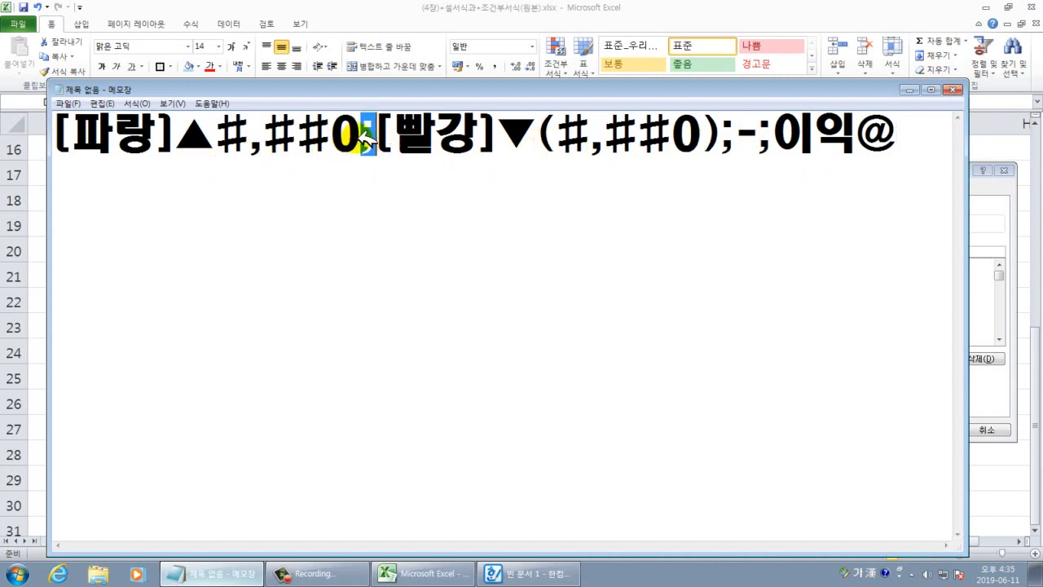
double_click(344, 137)
left_click_drag(178, 136, 68, 135)
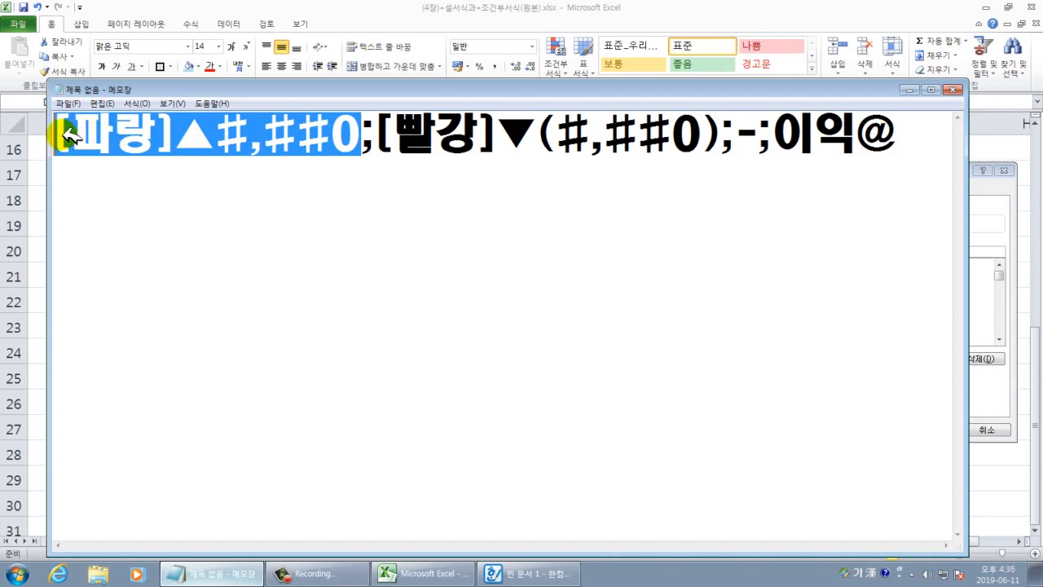
left_click_drag(395, 134, 912, 140)
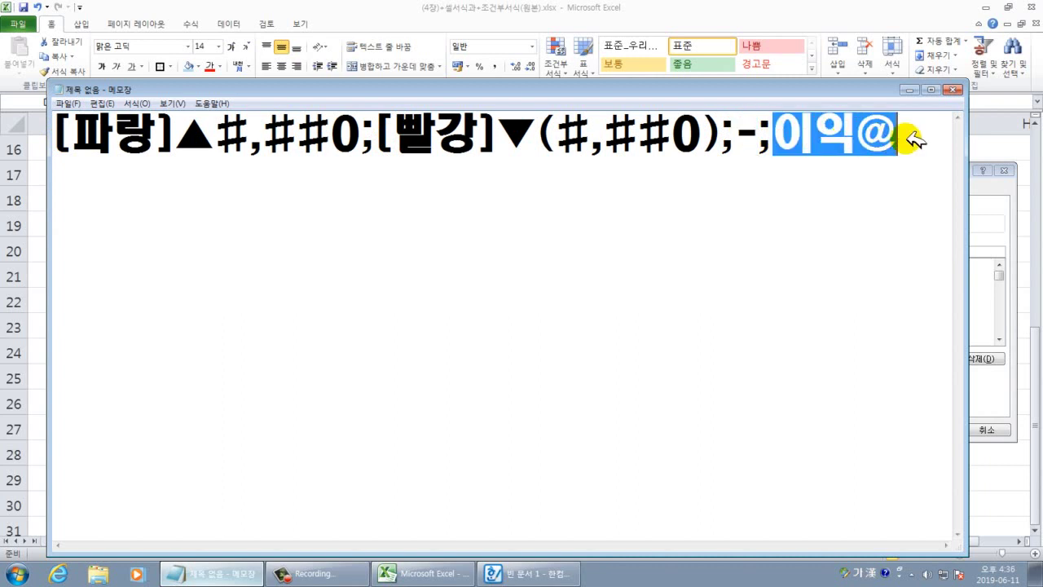
left_click(866, 158)
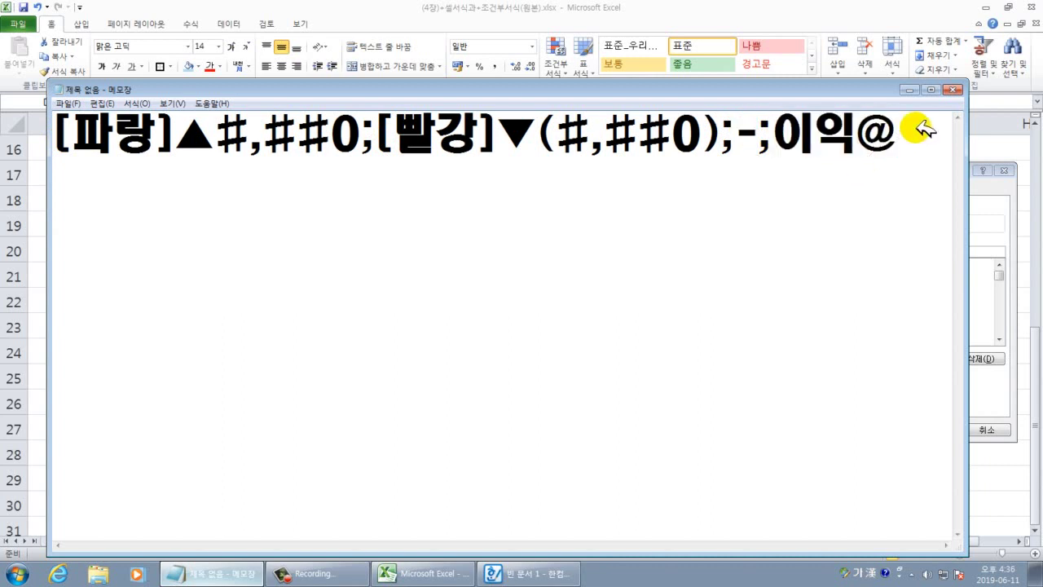
left_click_drag(915, 133, 54, 140)
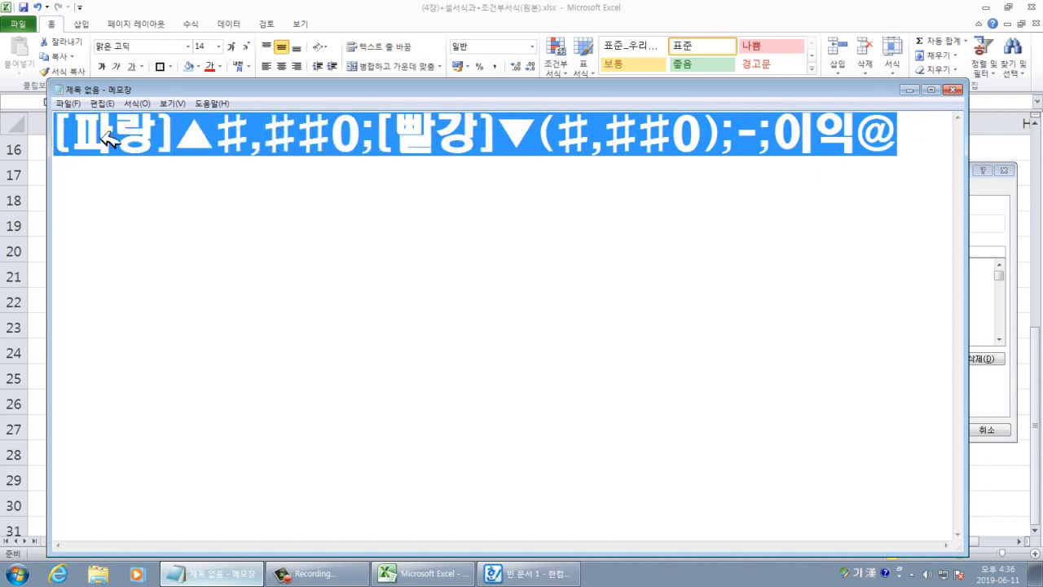
right_click(101, 140)
Copy the four-section code and paste it as the custom format for D22:D26.
left_click(142, 180)
left_click(978, 362)
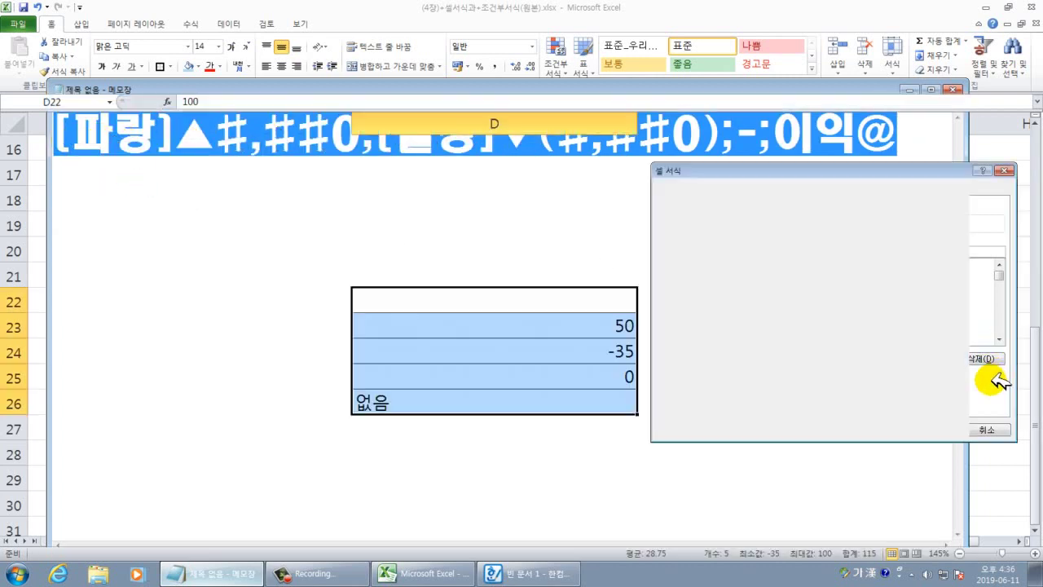
left_click_drag(794, 252, 778, 253)
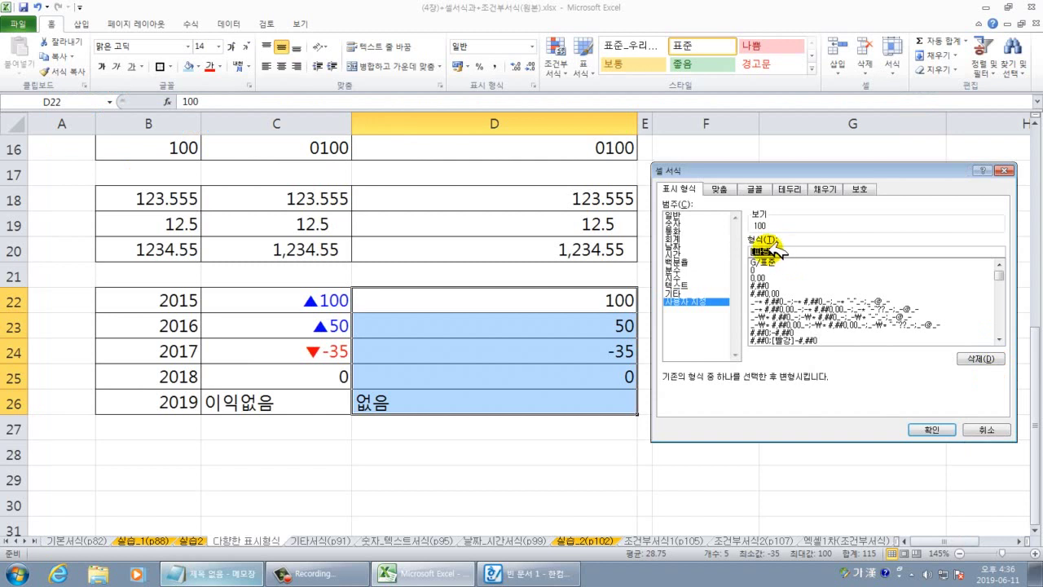
key("ctrl+v")
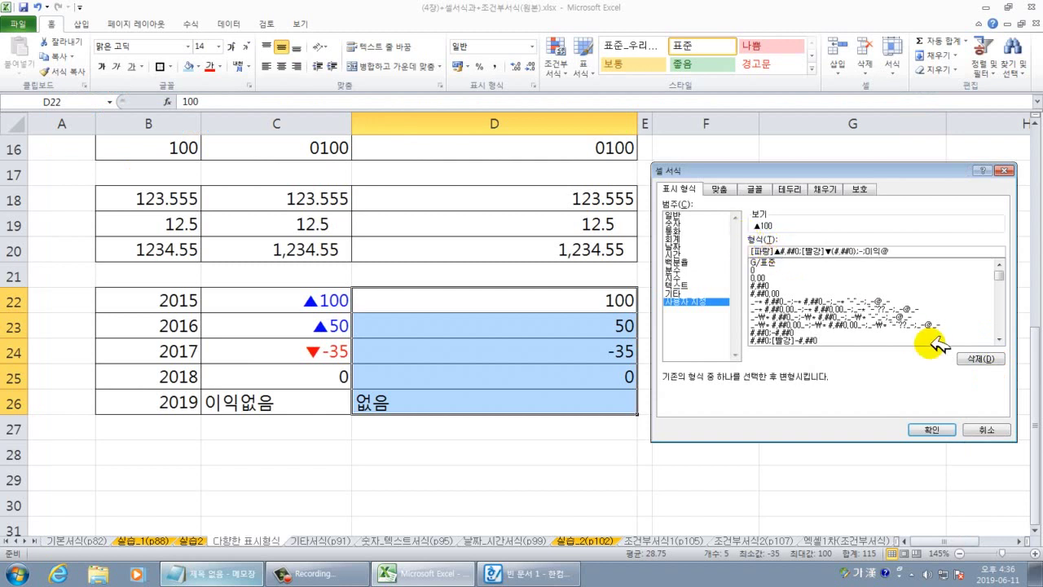
left_click(945, 428)
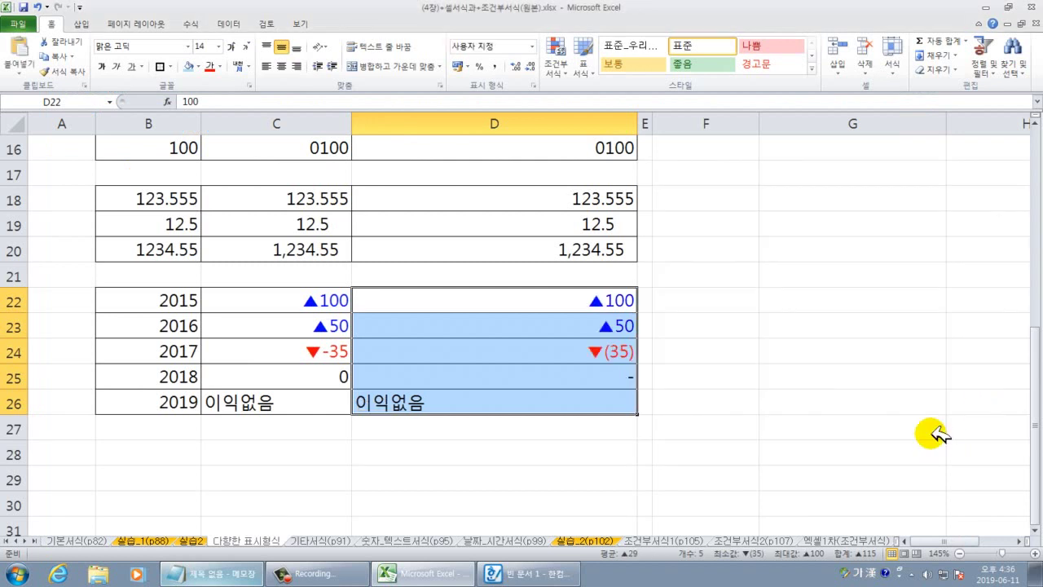
Compare the displayed results in D22:D26 with their stored values.
left_click(629, 453)
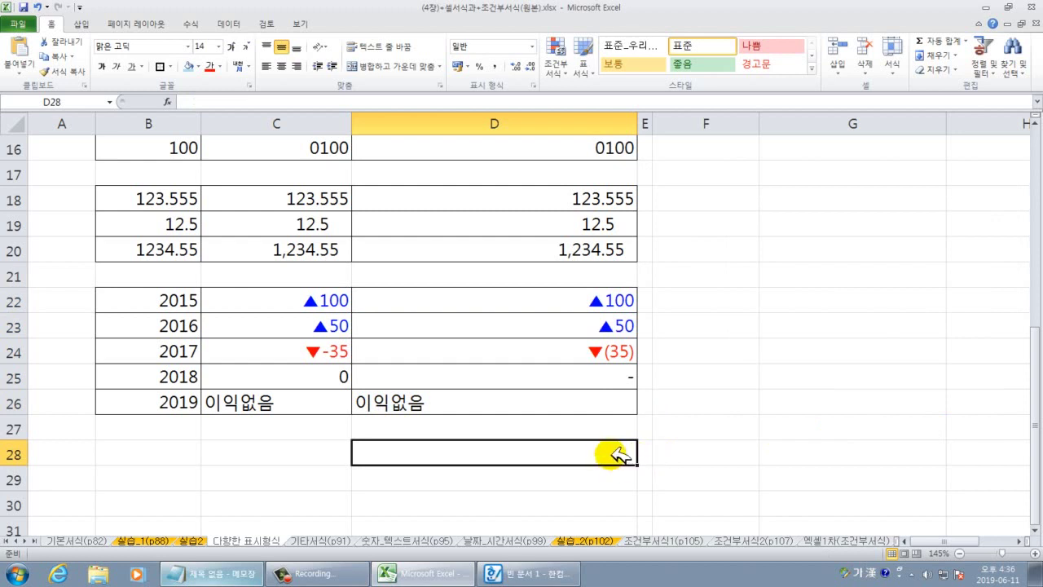
left_click_drag(624, 299, 624, 326)
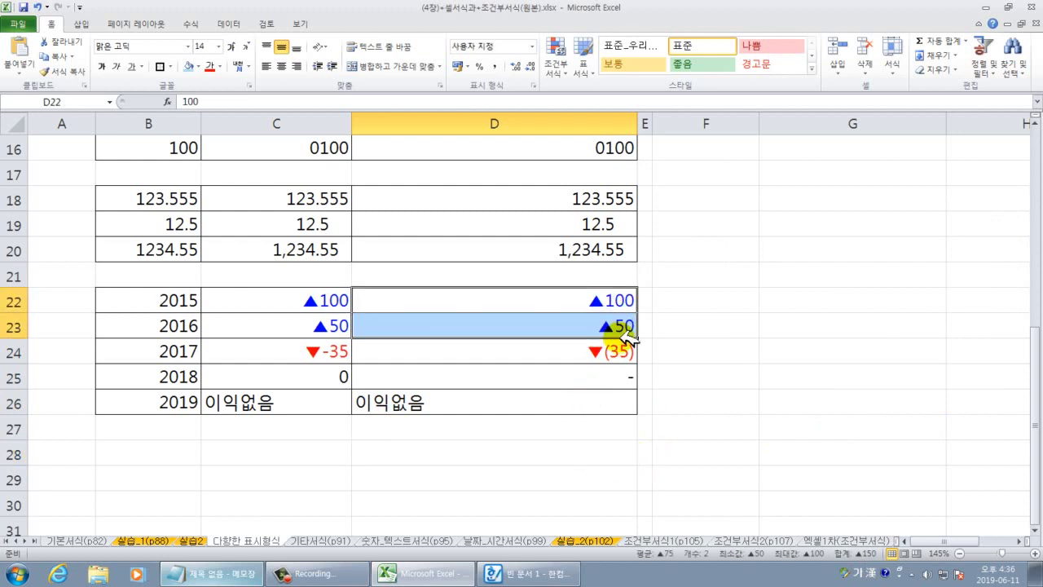
left_click(621, 355)
left_click(586, 373)
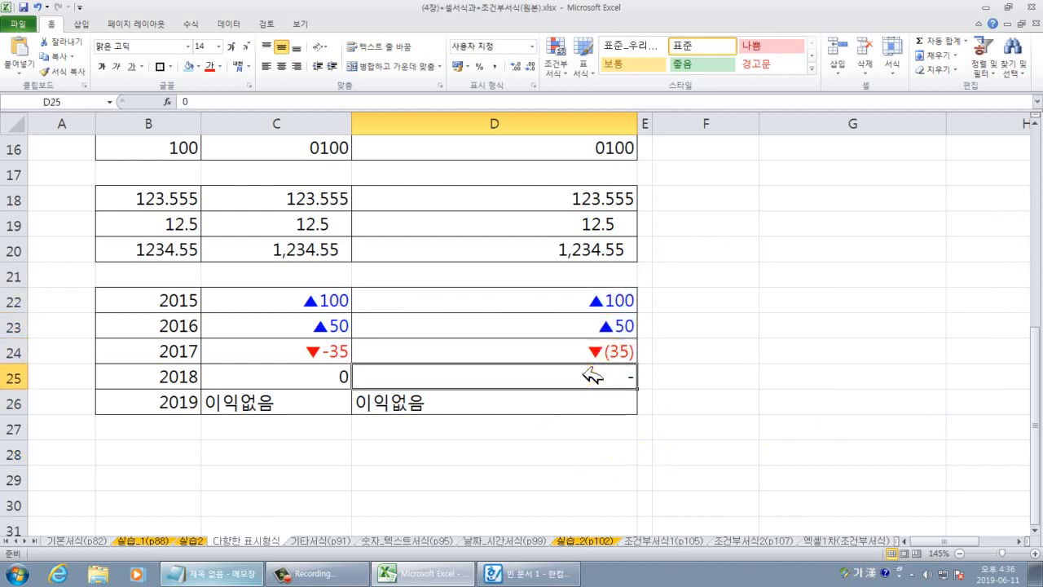
left_click(459, 404)
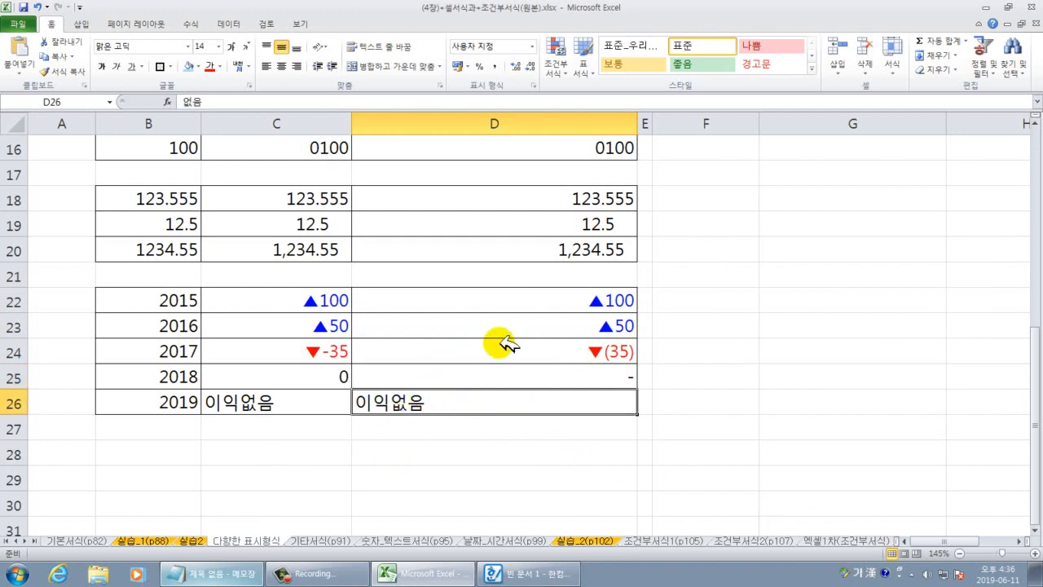
left_click(558, 326)
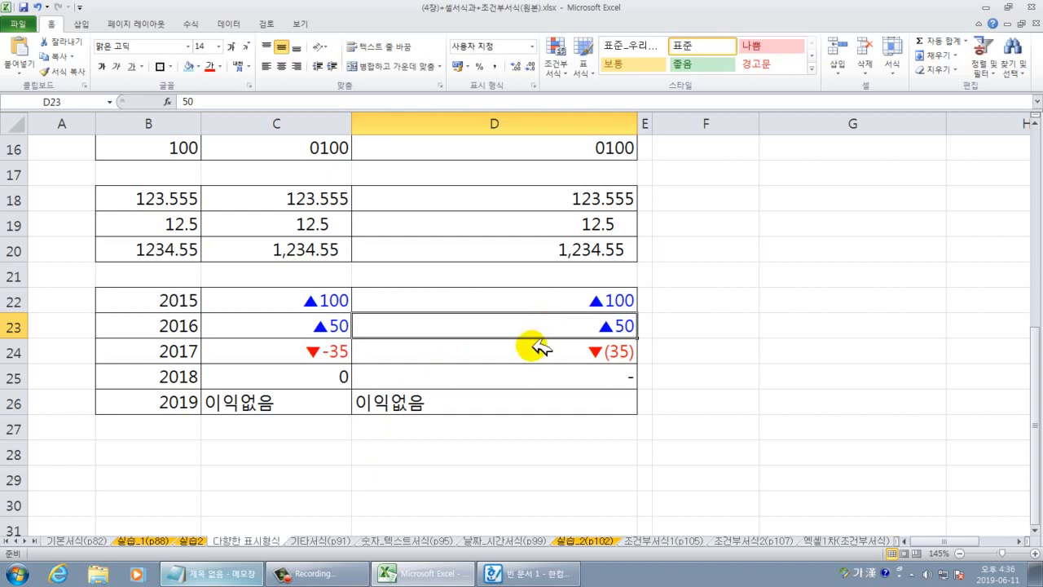
Enter -15 in D23 so it shows a red ▼(15), then review D22:D25.
type("-")
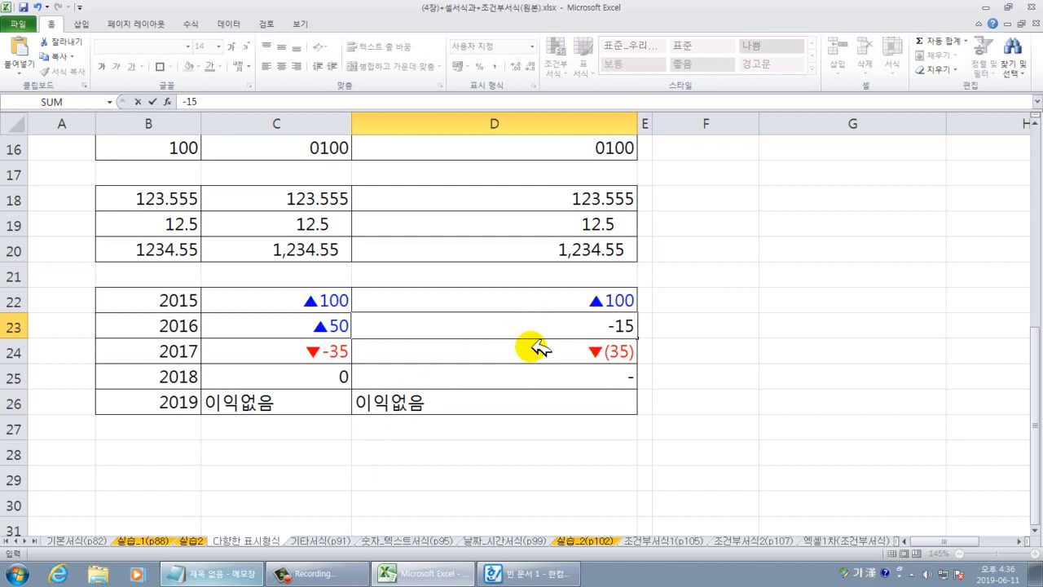
type("15")
key("Return")
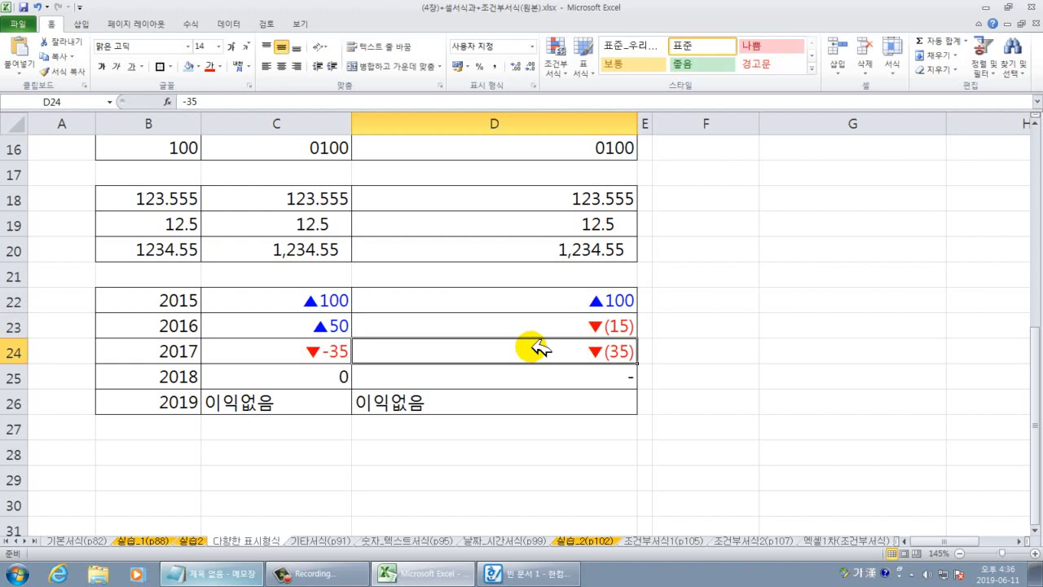
left_click(585, 328)
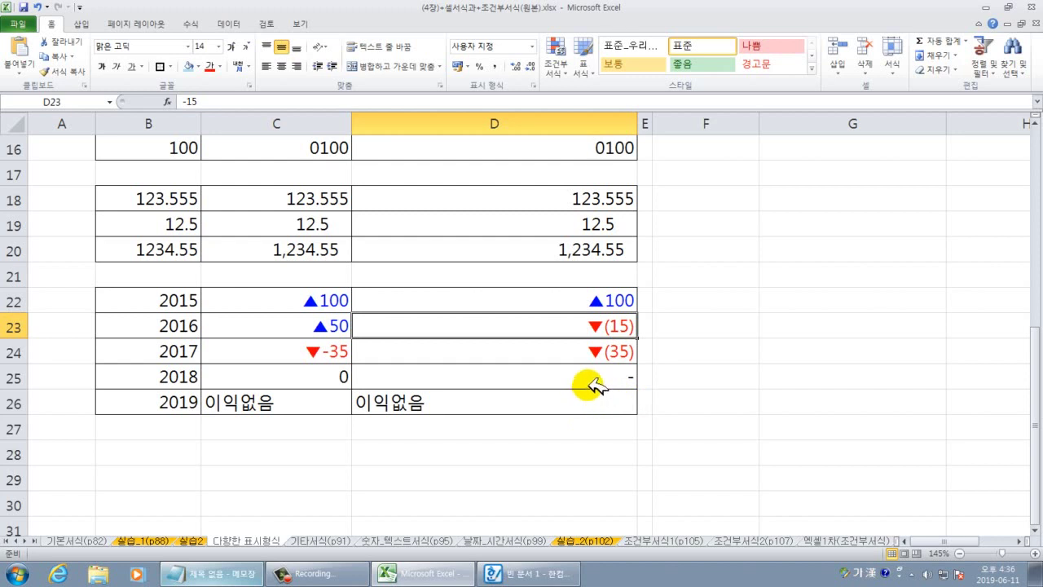
left_click_drag(617, 301, 621, 374)
left_click(628, 348)
Fill H4, H5 and H6 at once with the date 2019-06-11 using Ctrl+Enter.
scroll(624, 337, "up", 3)
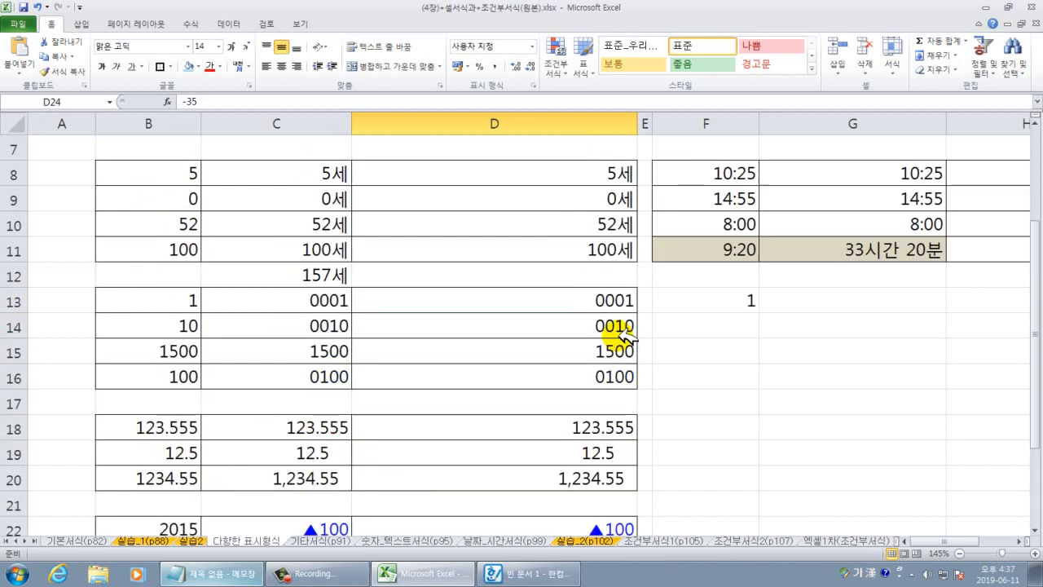
scroll(628, 334, "up", 1)
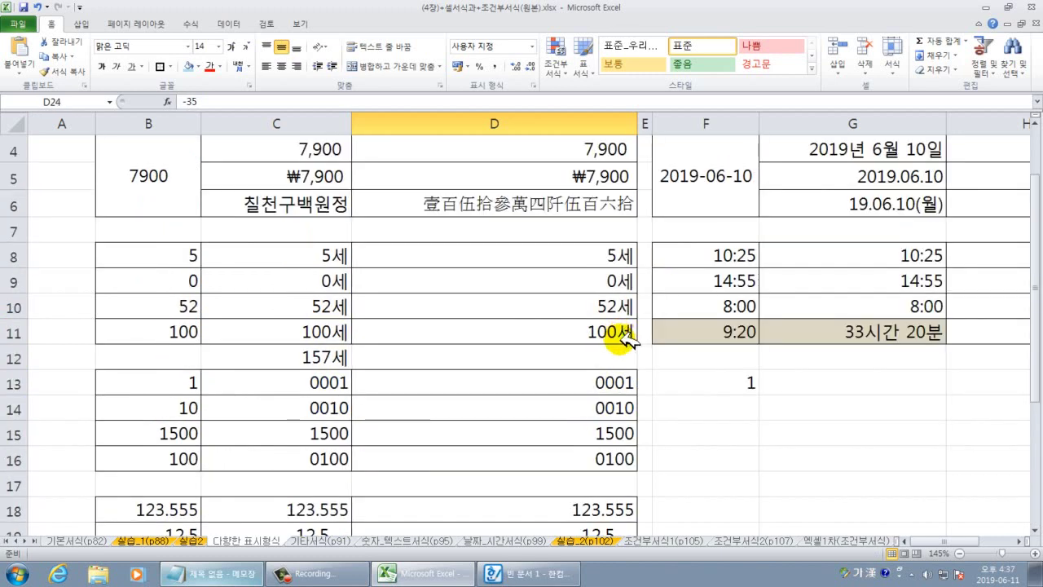
scroll(627, 270, "up", 1)
scroll(628, 342, "down", 4)
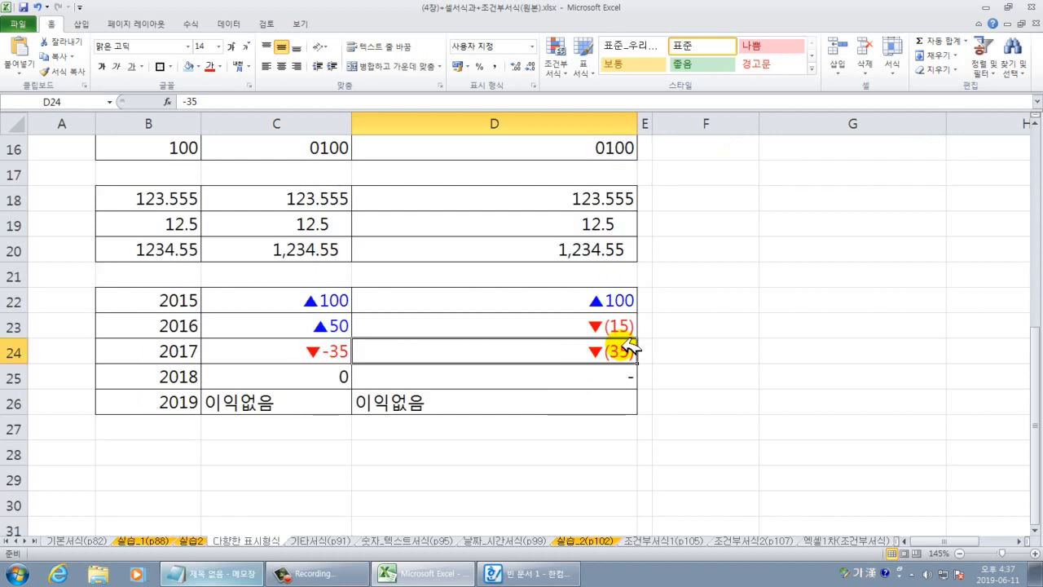
left_click(1025, 542)
left_click(1025, 543)
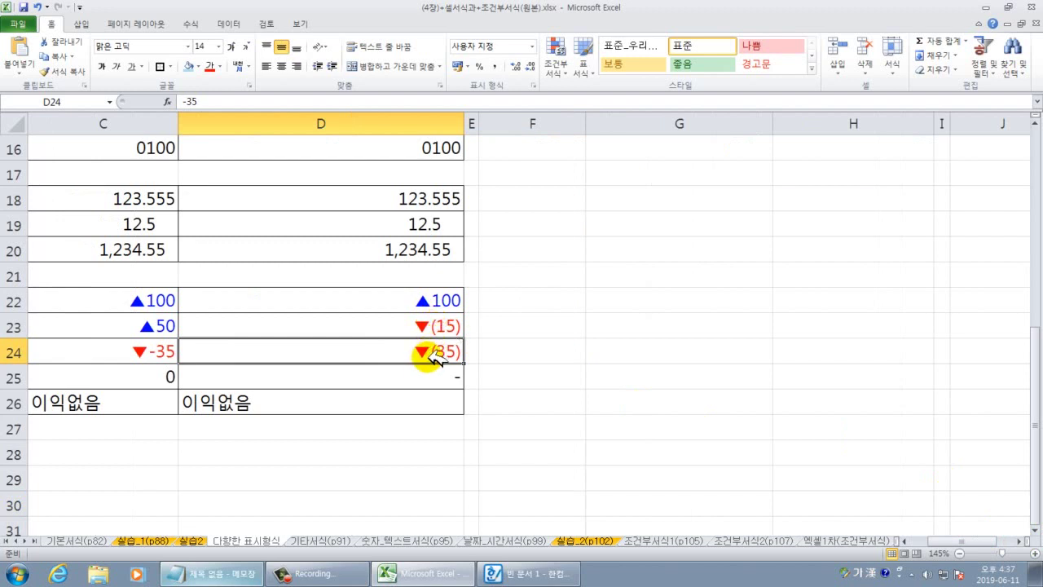
scroll(709, 358, "up", 5)
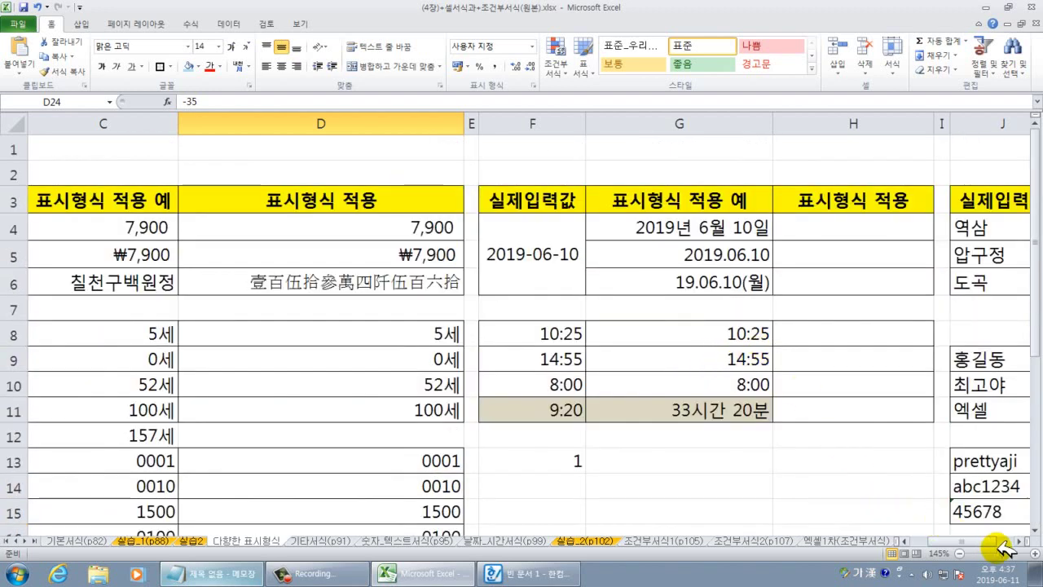
left_click(1025, 540)
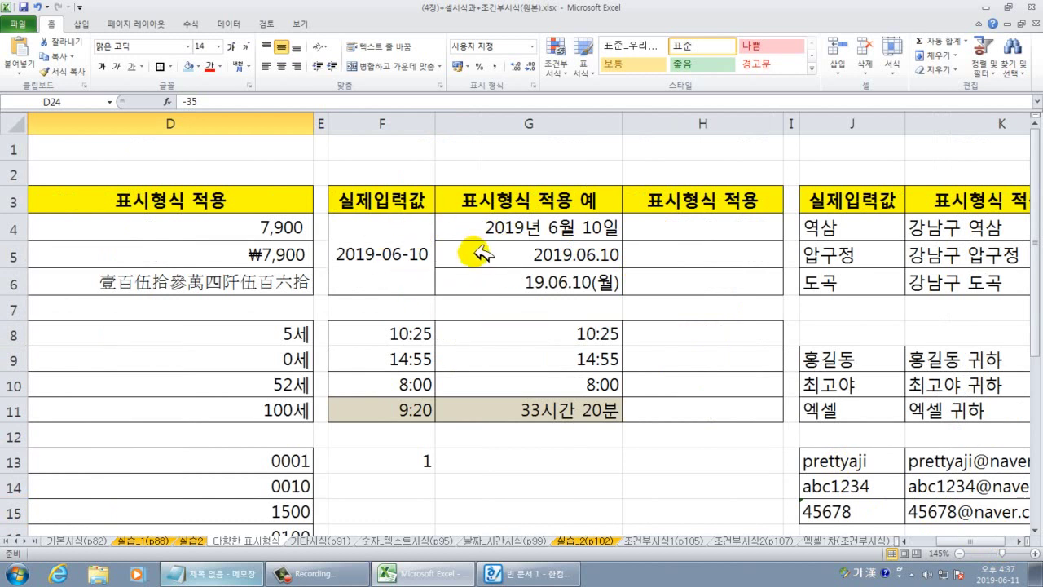
left_click_drag(673, 226, 676, 273)
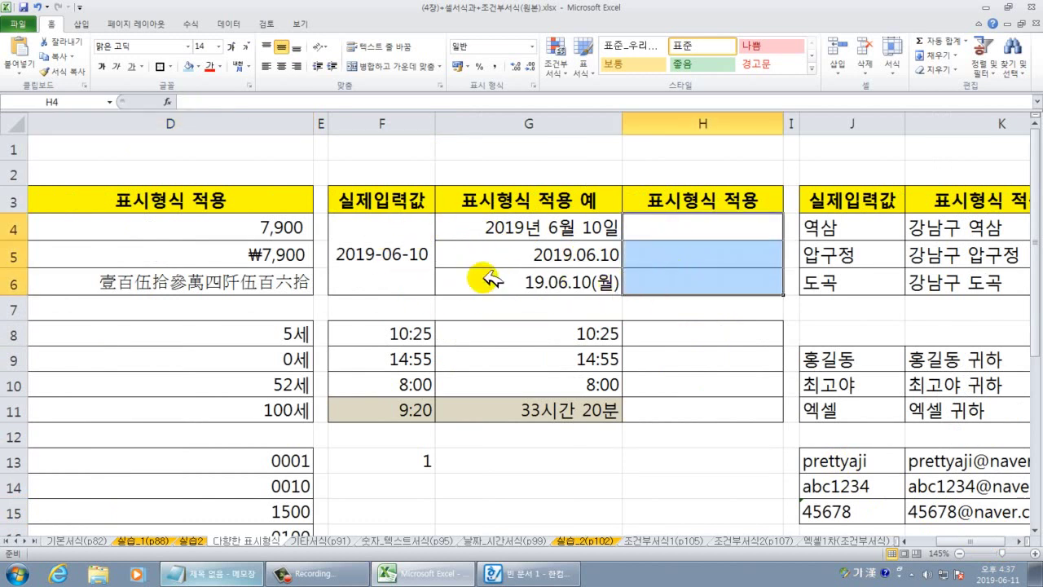
left_click_drag(681, 226, 688, 279)
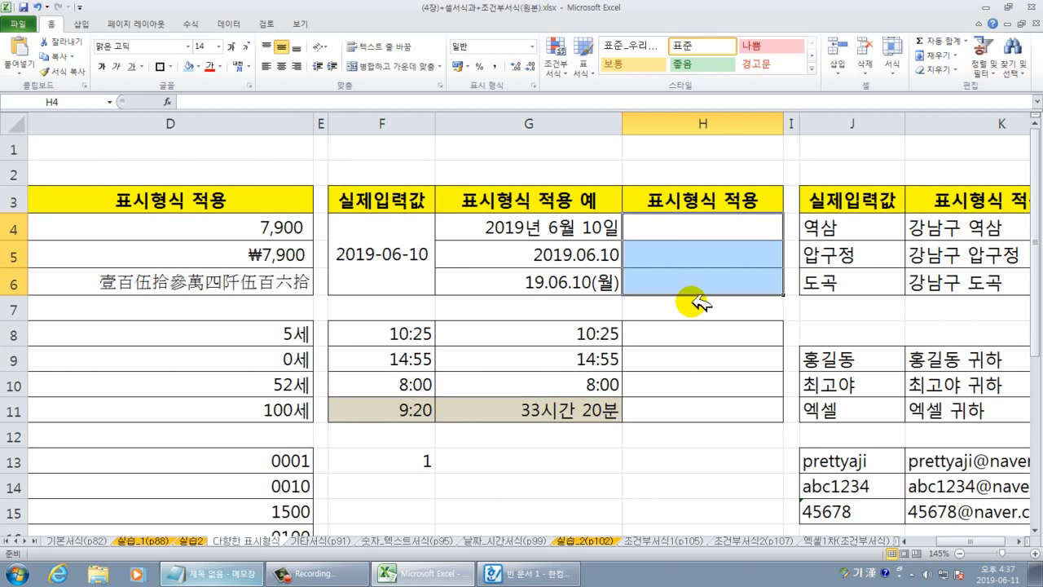
type("2019-06-11")
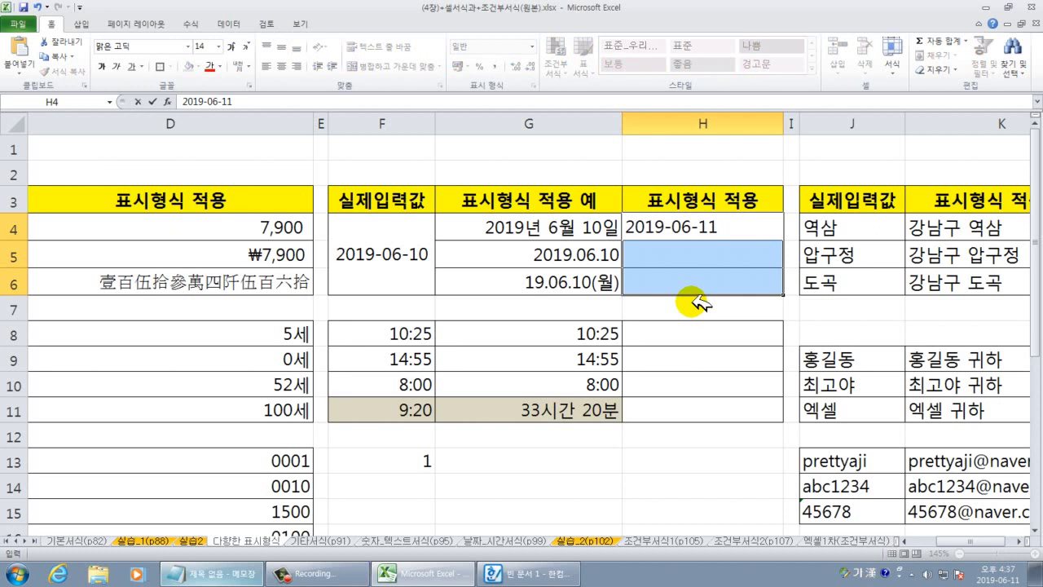
key("ctrl+Return")
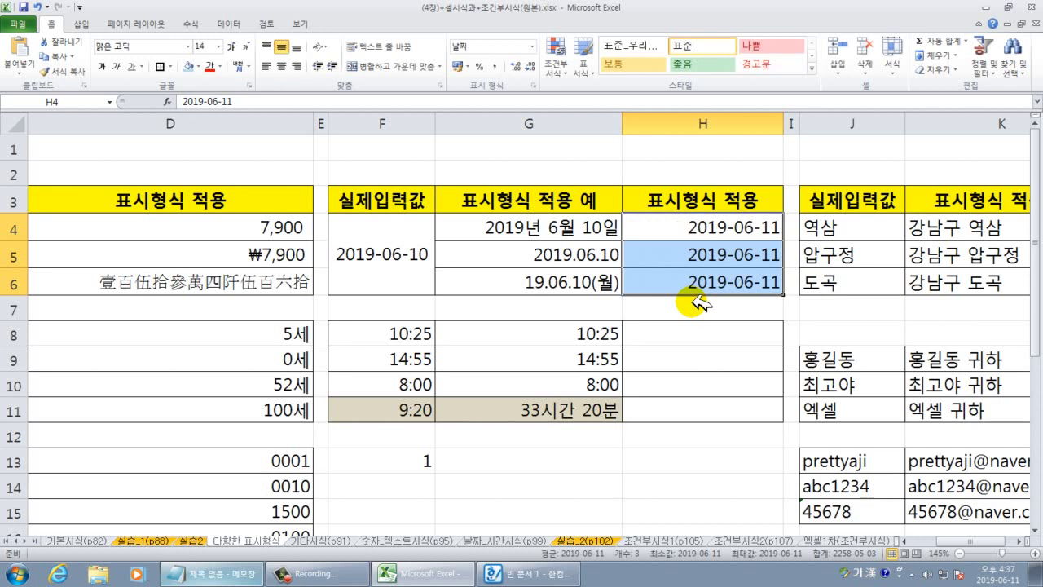
left_click(715, 228)
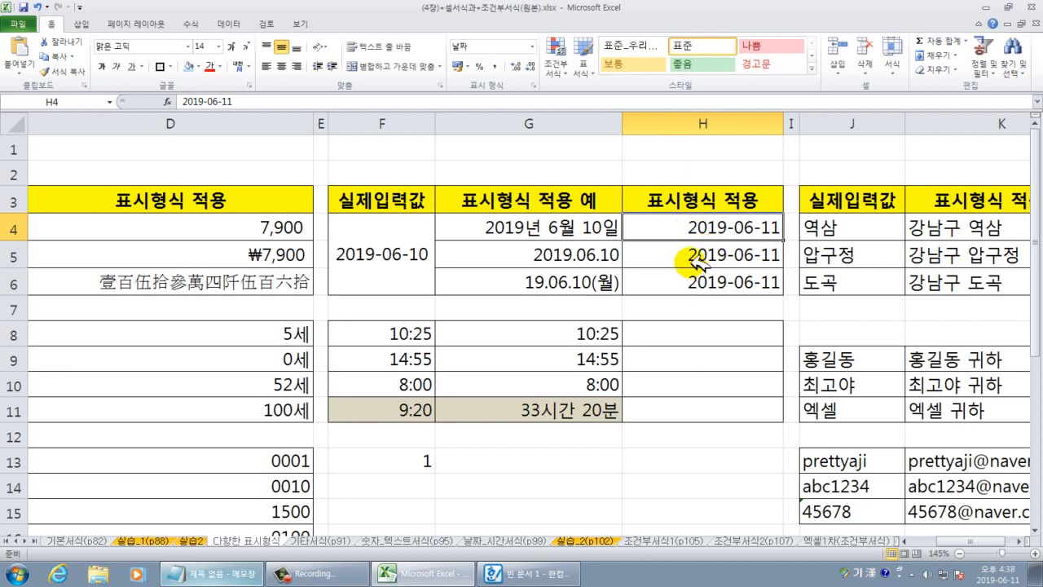
left_click(503, 230)
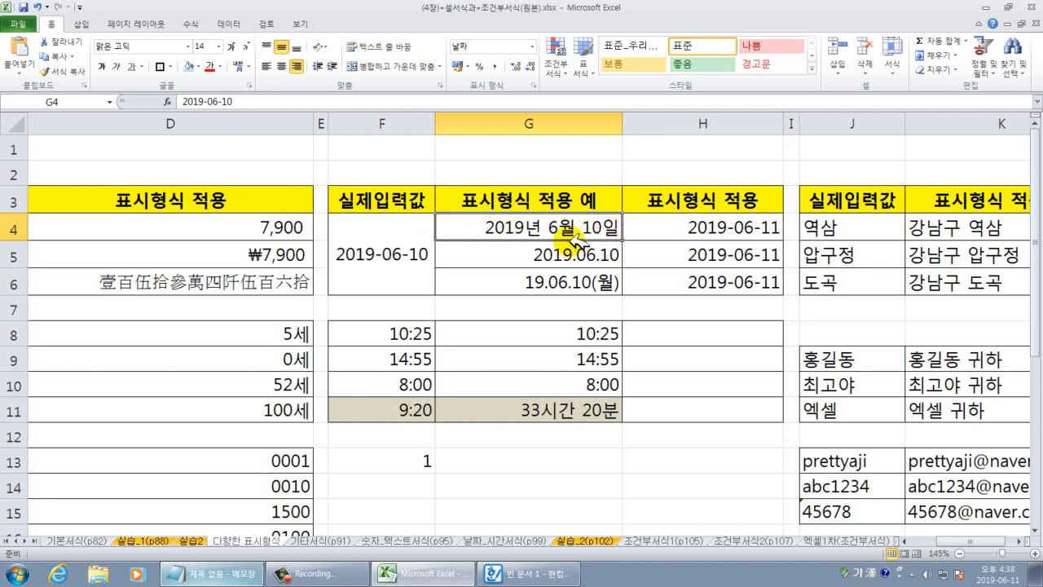
mouse_move(454, 214)
left_mouse_down()
mouse_move(554, 243)
mouse_move(625, 245)
left_mouse_up()
mouse_move(163, 79)
left_mouse_down()
mouse_move(256, 115)
mouse_move(260, 135)
left_mouse_up()
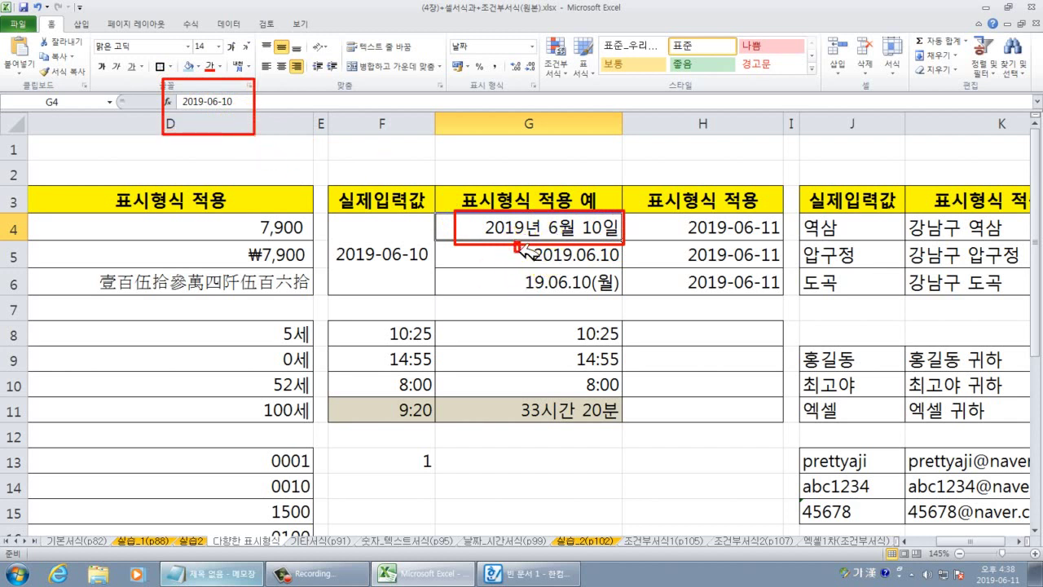
left_click_drag(515, 242, 623, 268)
mouse_move(514, 269)
left_mouse_down()
mouse_move(580, 295)
mouse_move(621, 293)
left_mouse_up()
key("Escape")
left_click(684, 232)
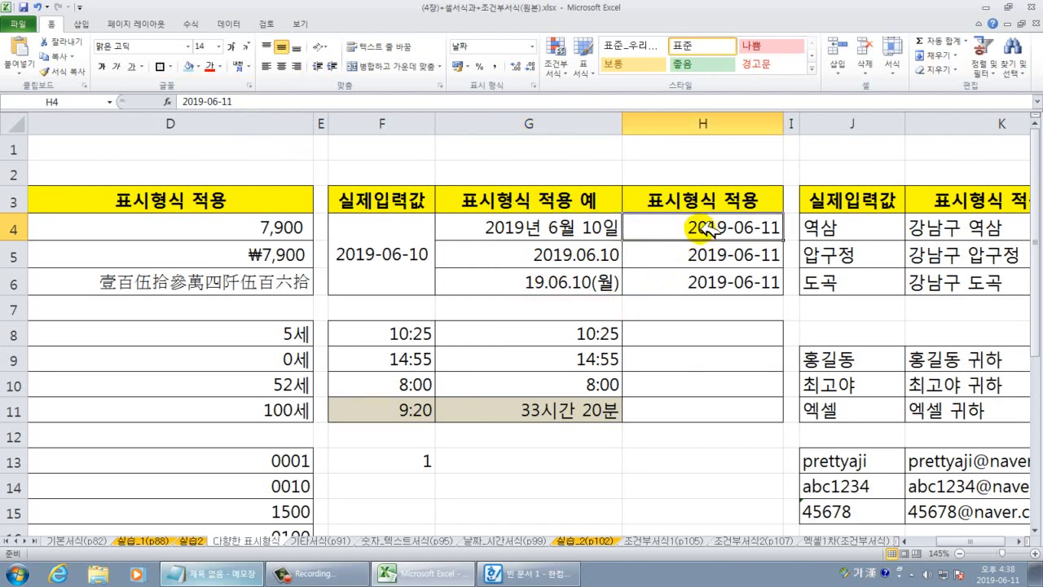
Give H4 the 2001년 3월 14일 date type so it reads 2019년 6월 11일.
right_click(703, 229)
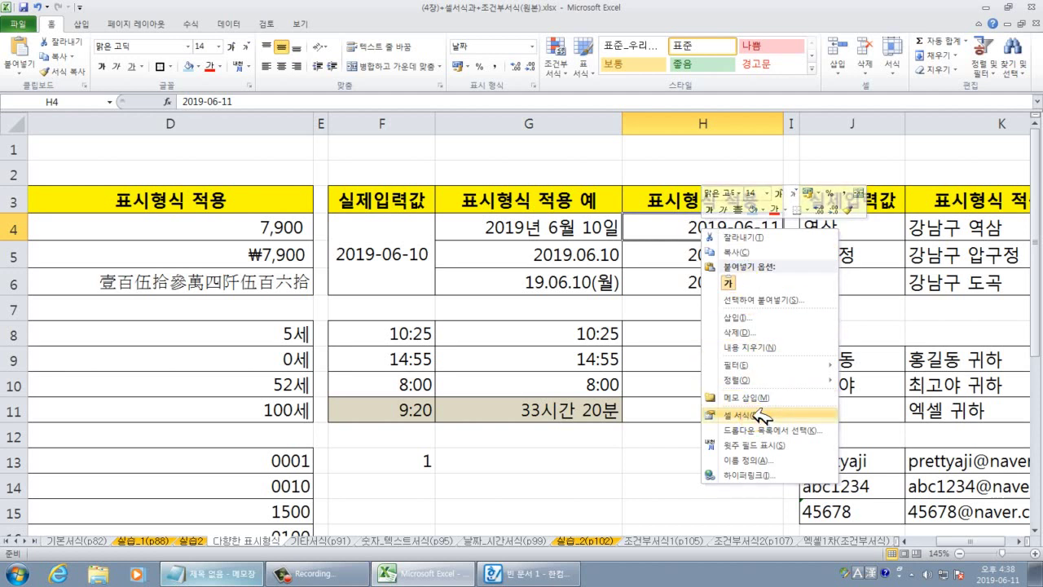
left_click(760, 414)
left_click_drag(657, 274, 296, 136)
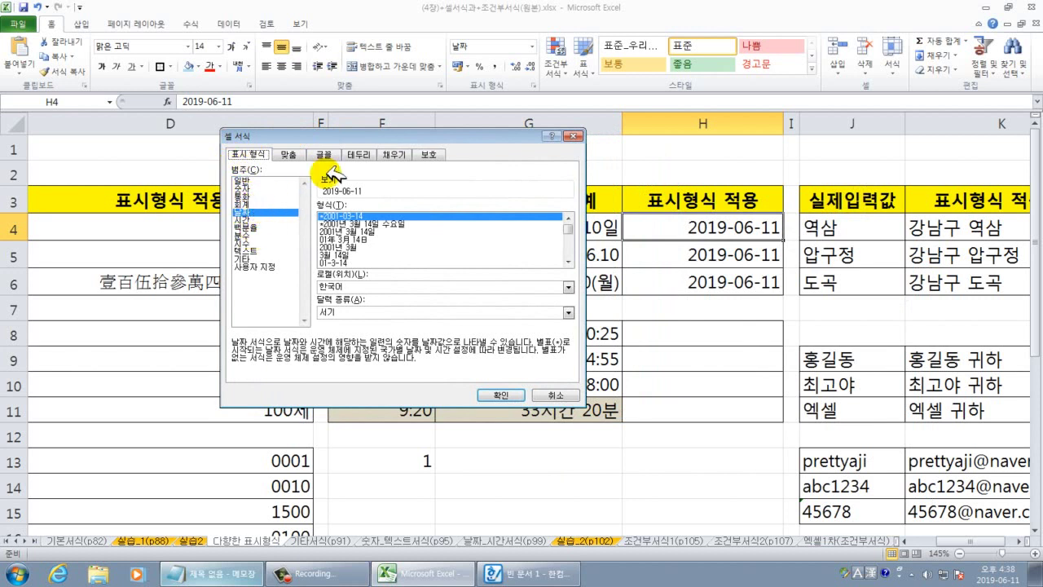
left_click_drag(374, 136, 383, 92)
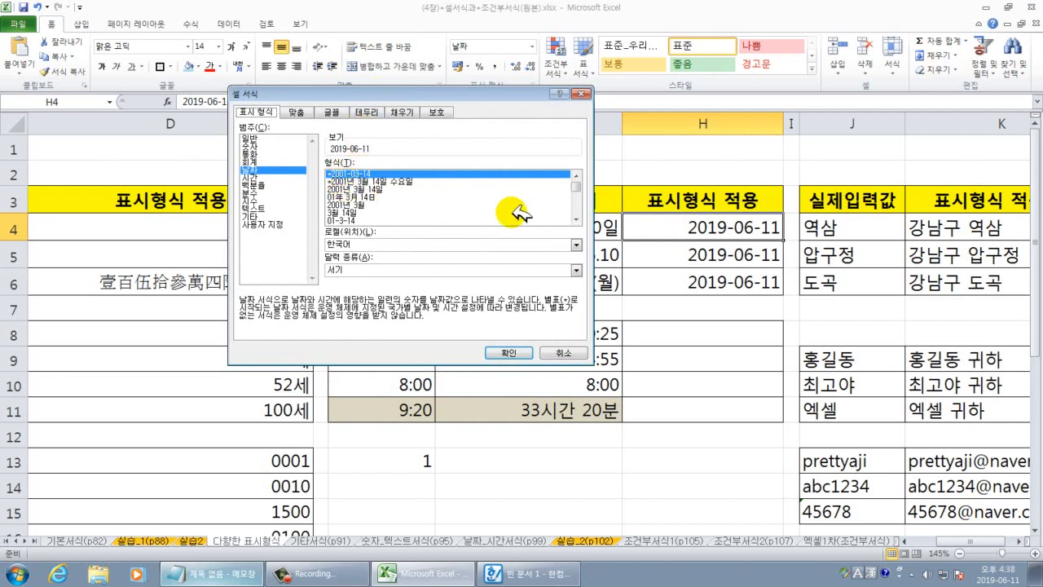
left_click(355, 189)
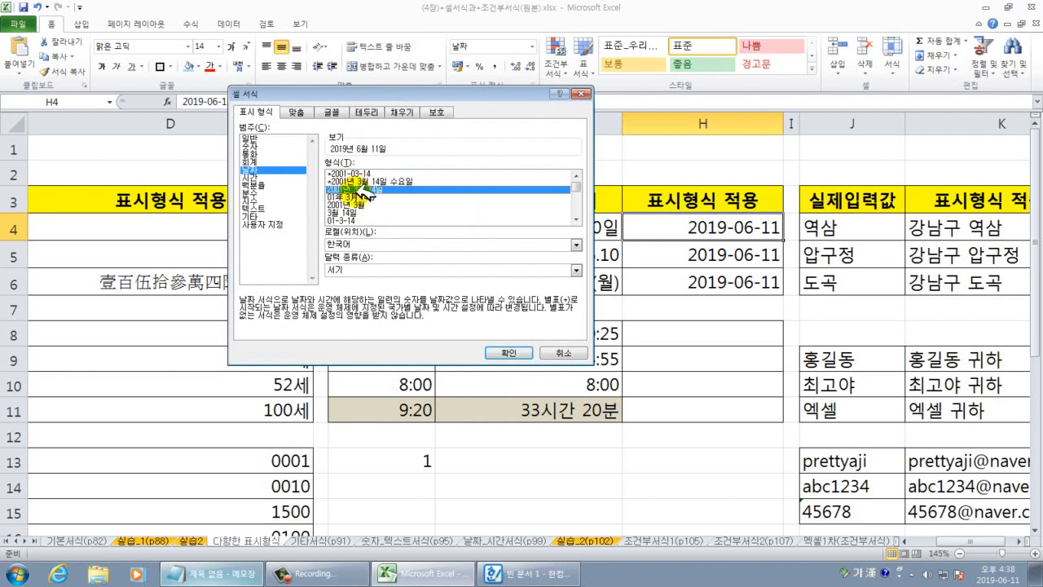
left_click(508, 352)
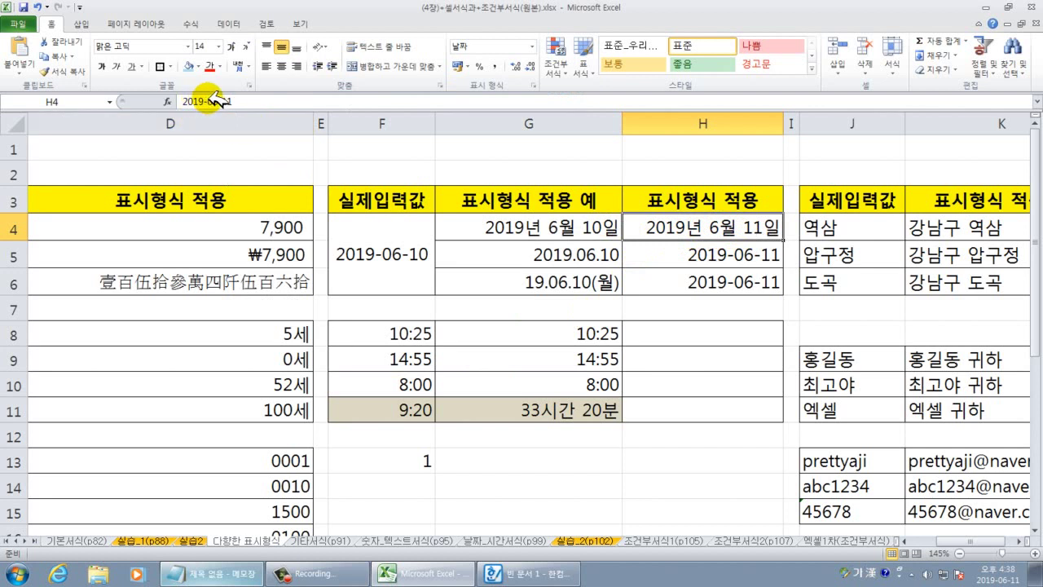
Enter 2019년6월11일 as plain text in G13 and compare its stored content with H4's date value.
left_click(598, 465)
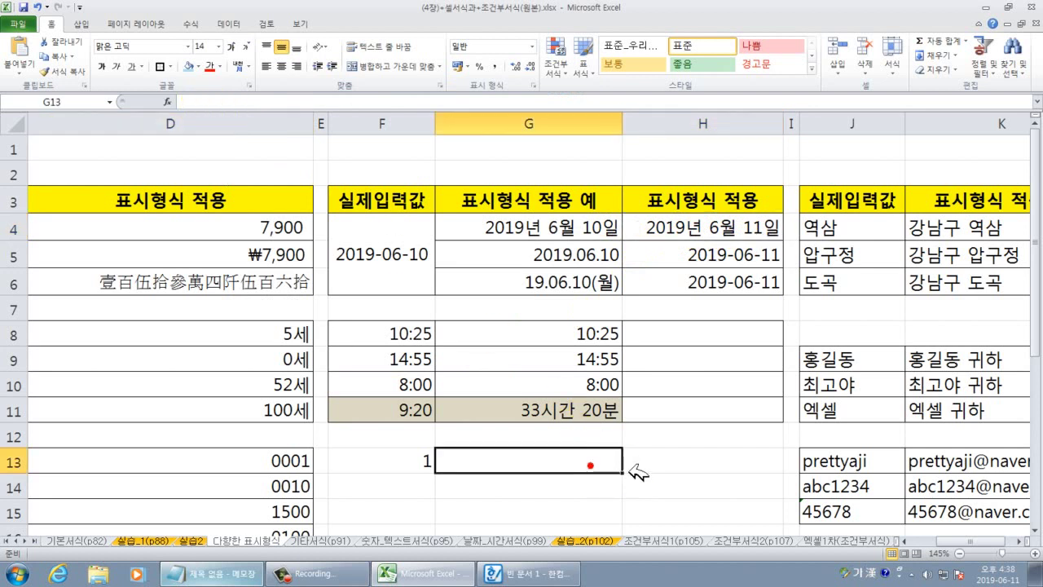
type("2019년")
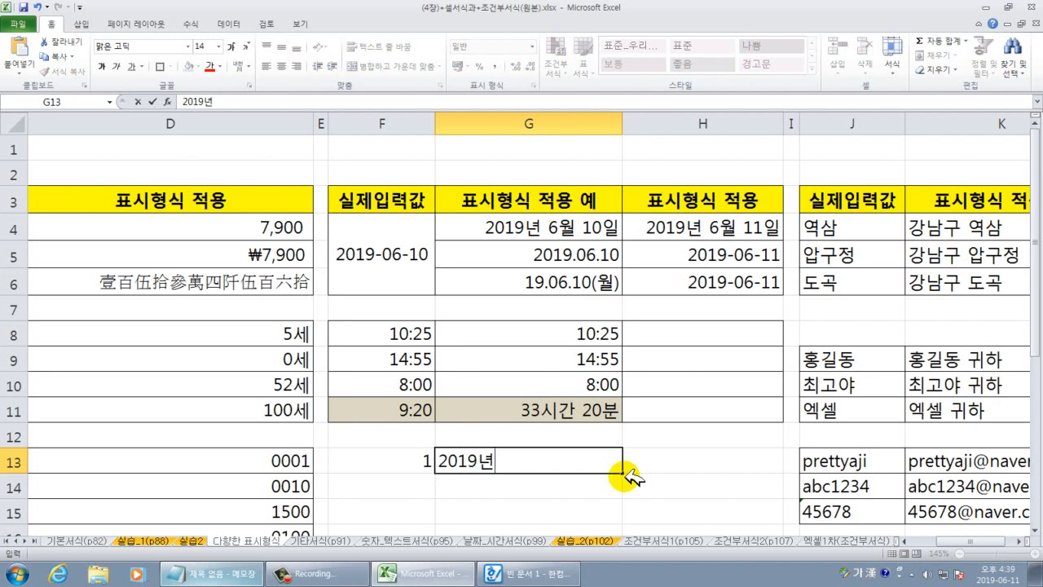
type("6월")
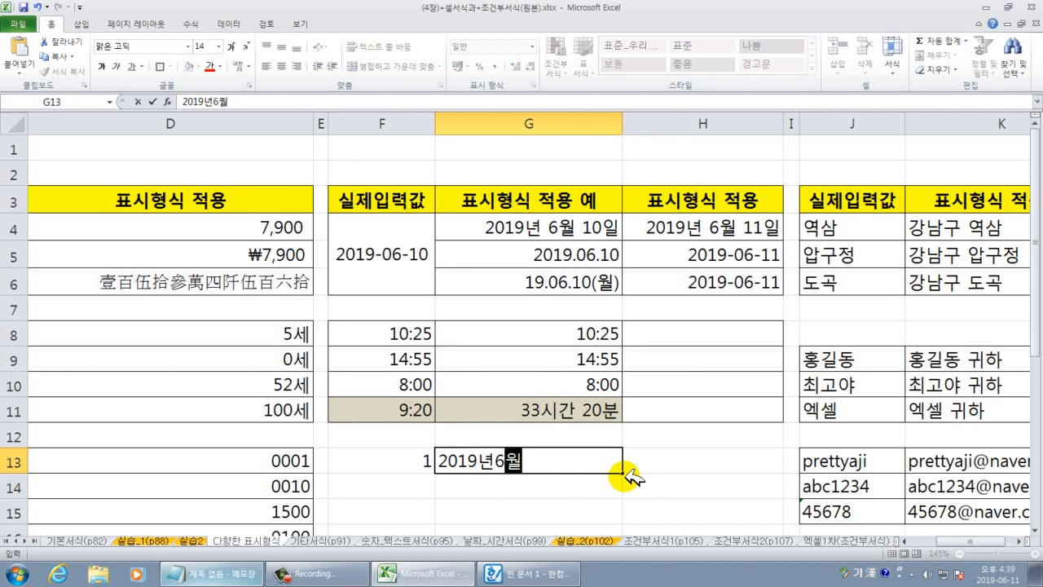
type("11일")
key("Return")
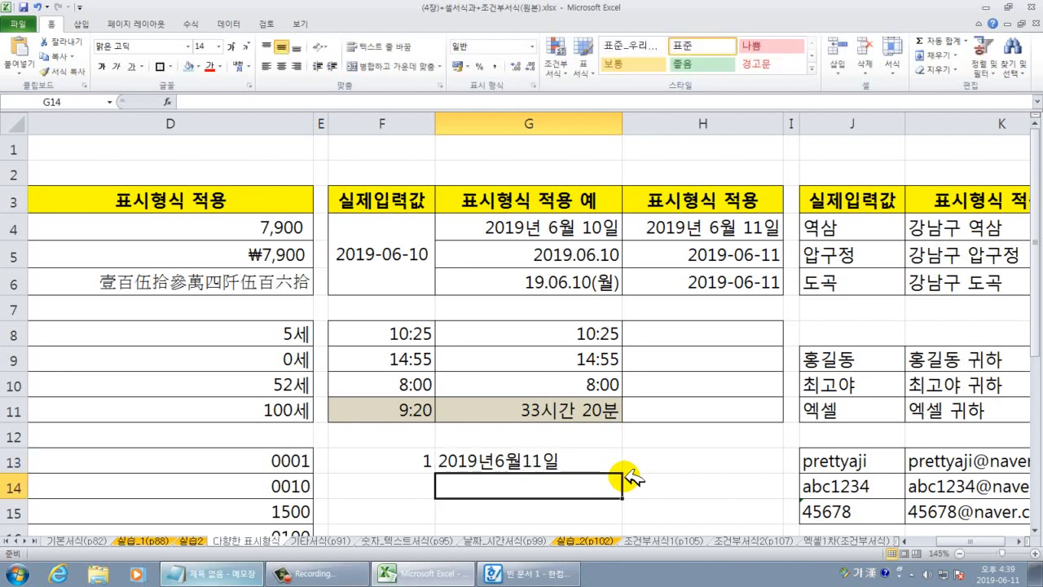
left_click(602, 466)
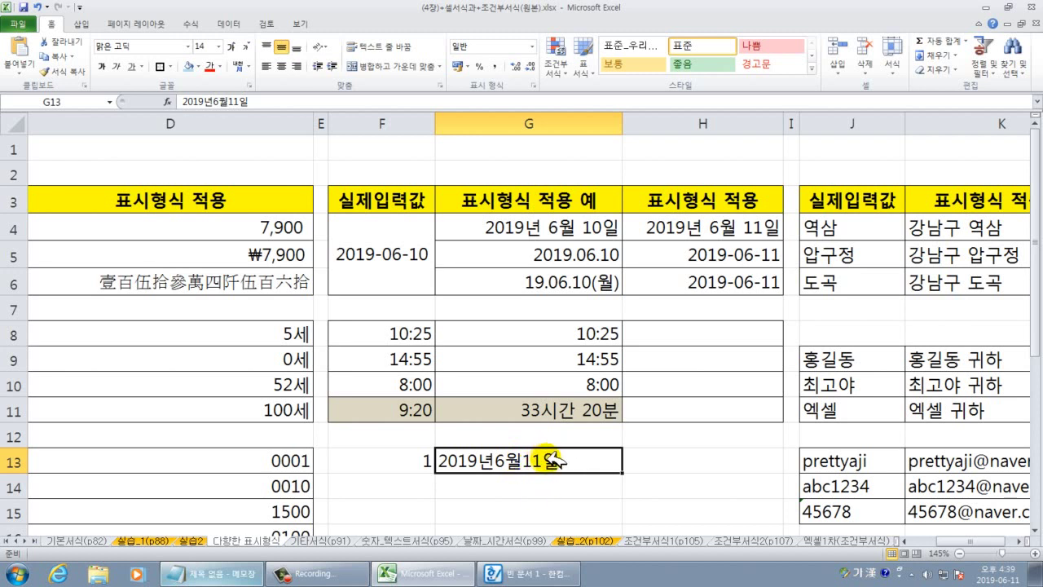
left_click(758, 230)
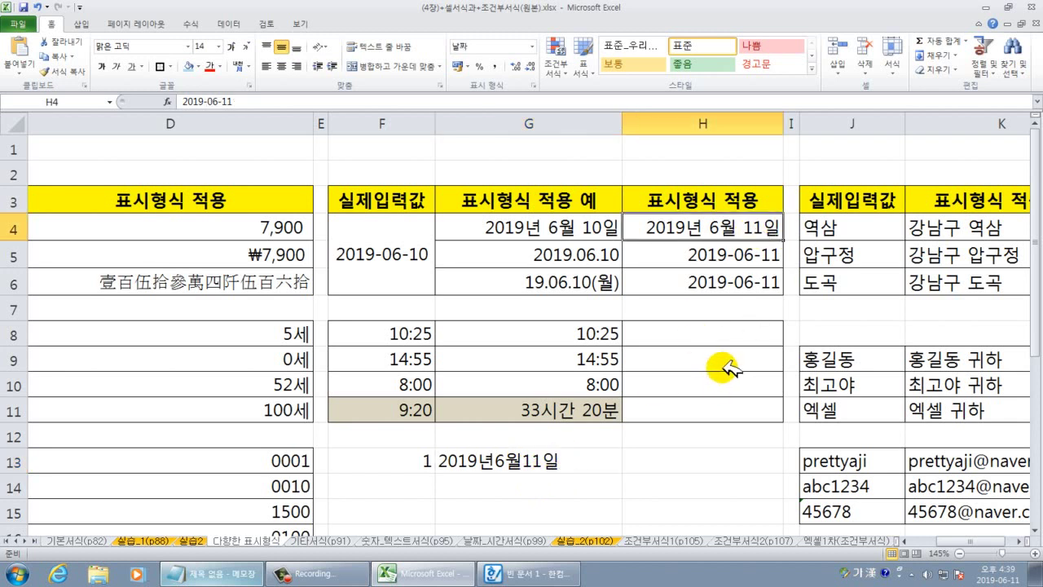
Open the Format Cells dialog for the date in H5.
left_click(698, 257)
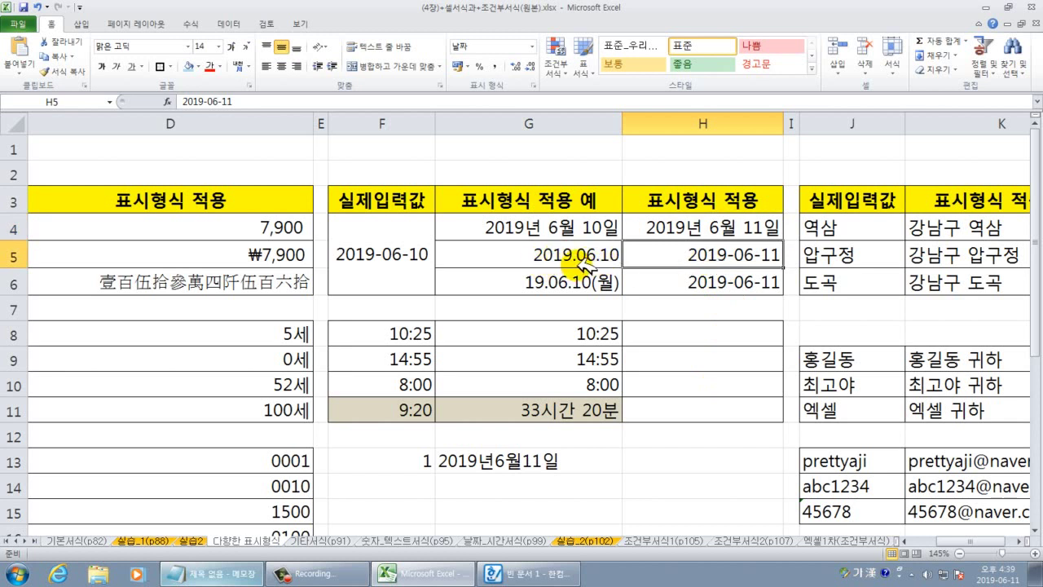
right_click(699, 255)
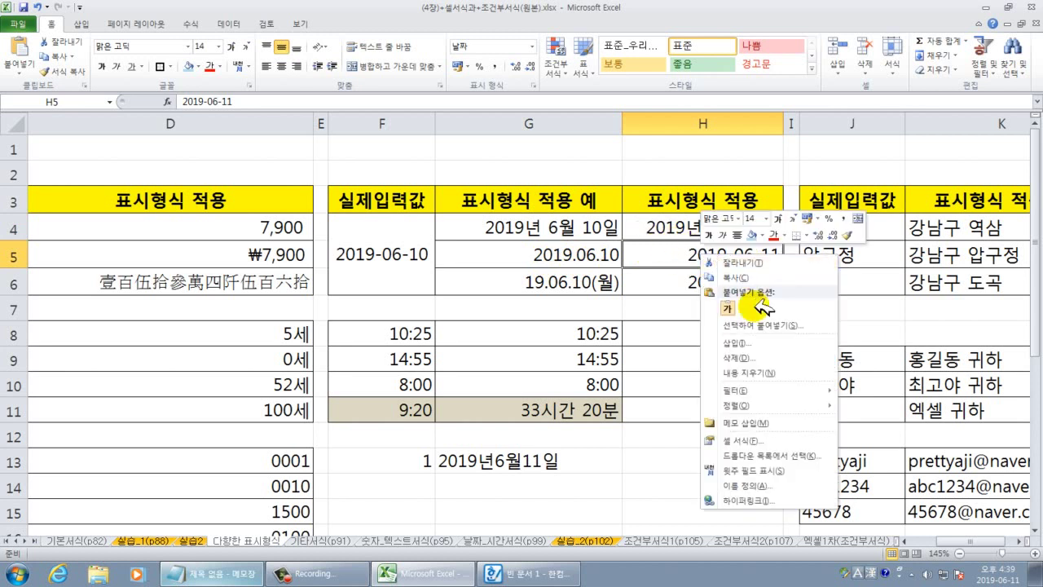
left_click(728, 440)
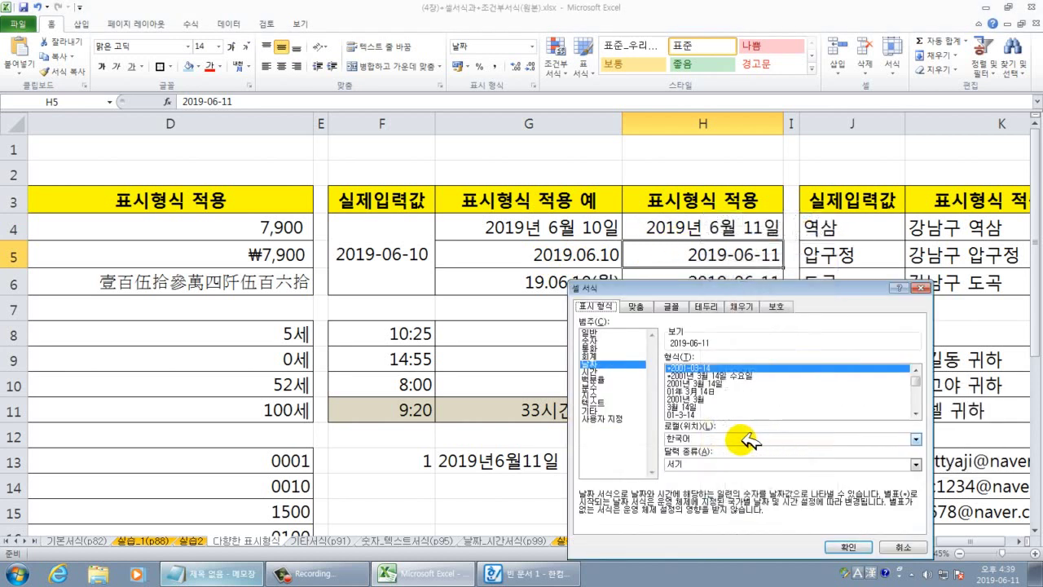
left_click_drag(627, 287, 570, 203)
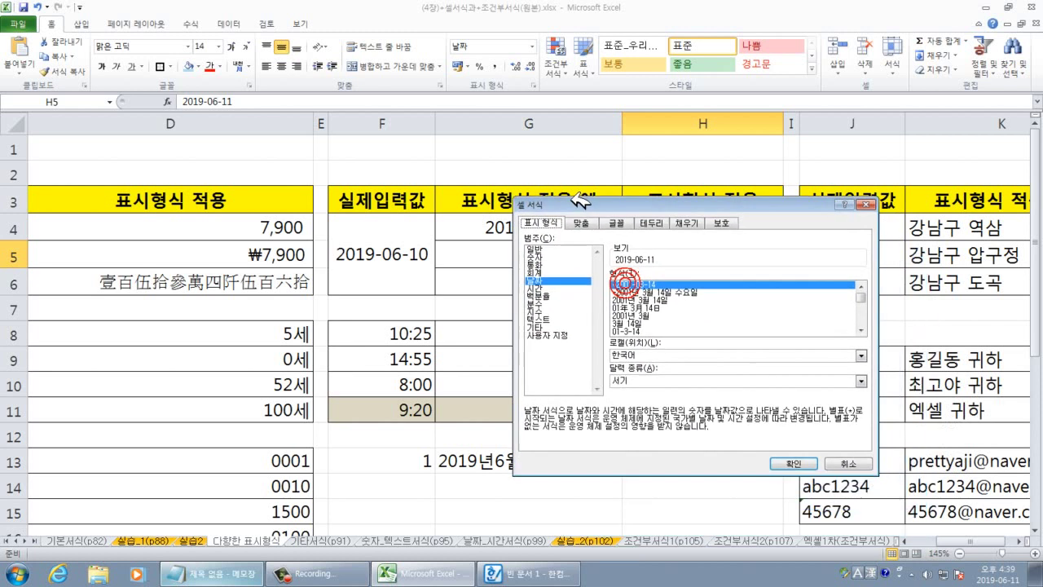
left_click(860, 329)
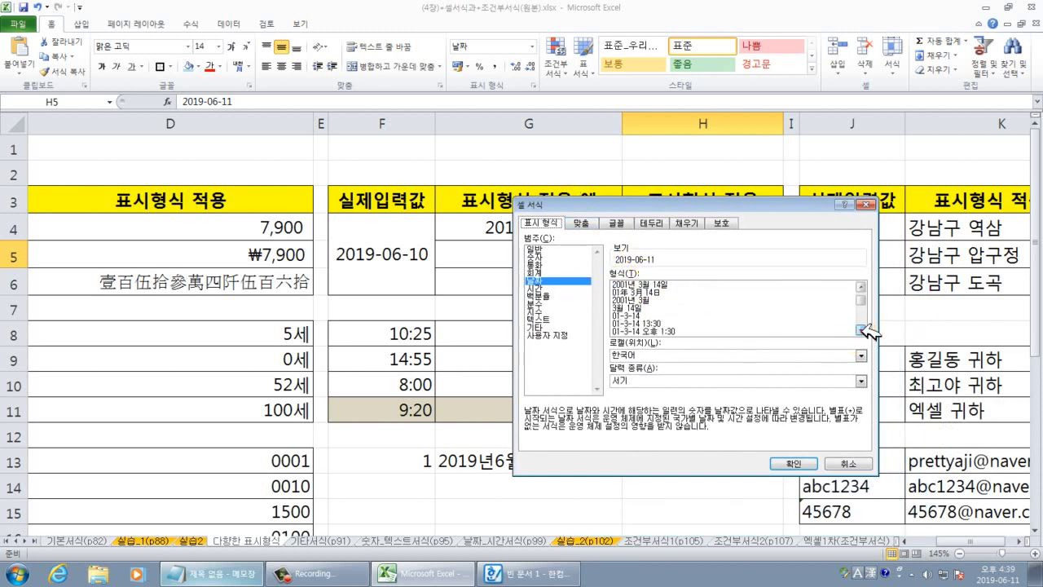
left_click(860, 329)
left_click(860, 329)
left_click(860, 330)
left_click(860, 329)
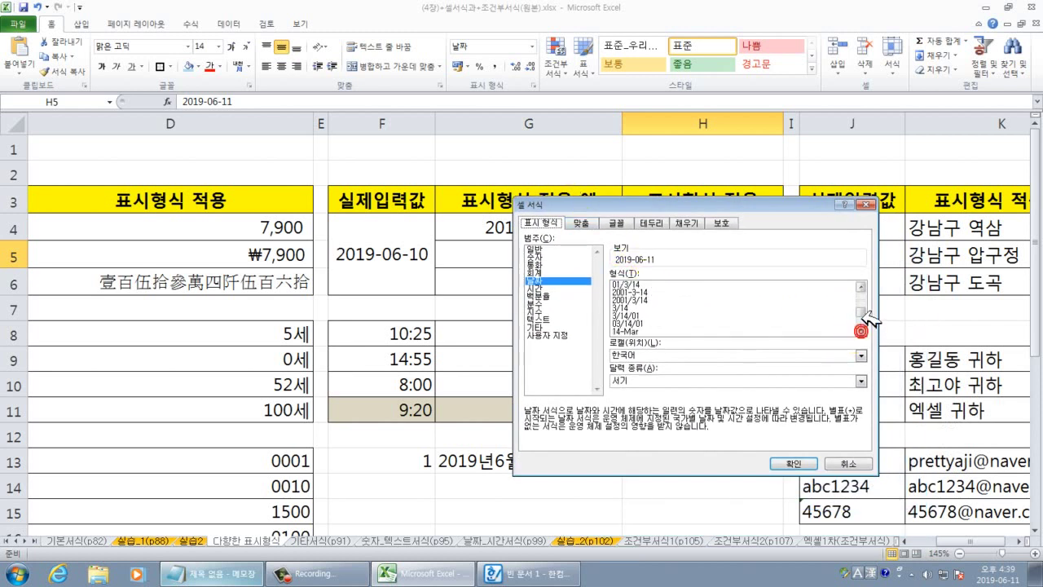
left_click(860, 329)
left_click(860, 329)
left_click_drag(862, 322, 864, 286)
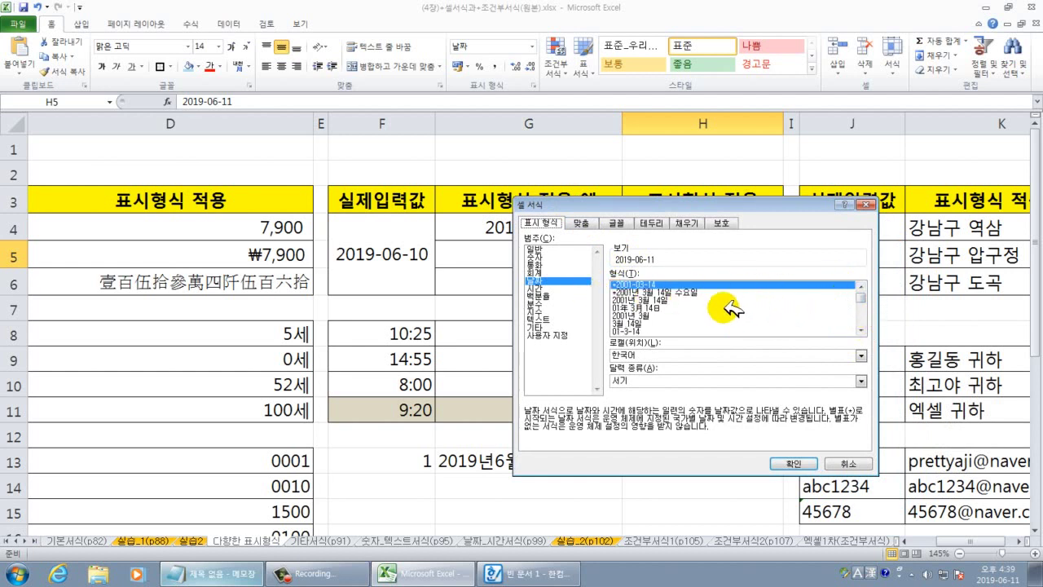
Change H5's custom format code to yyyy.mm.dd. so it shows 2019.06.11.
left_click(551, 335)
left_click_drag(611, 202, 359, 190)
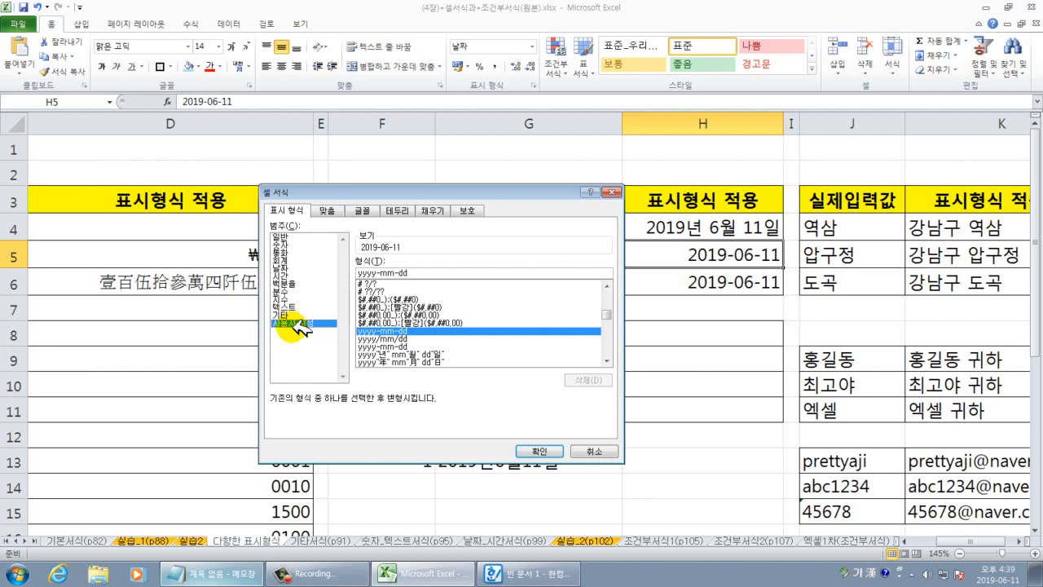
left_click_drag(380, 195, 243, 119)
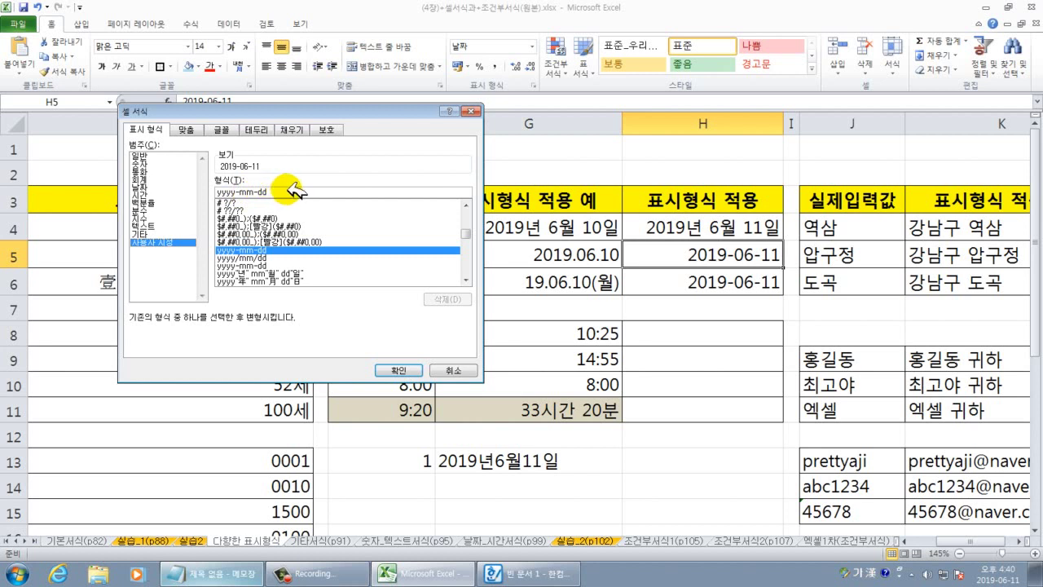
left_click_drag(296, 112, 400, 152)
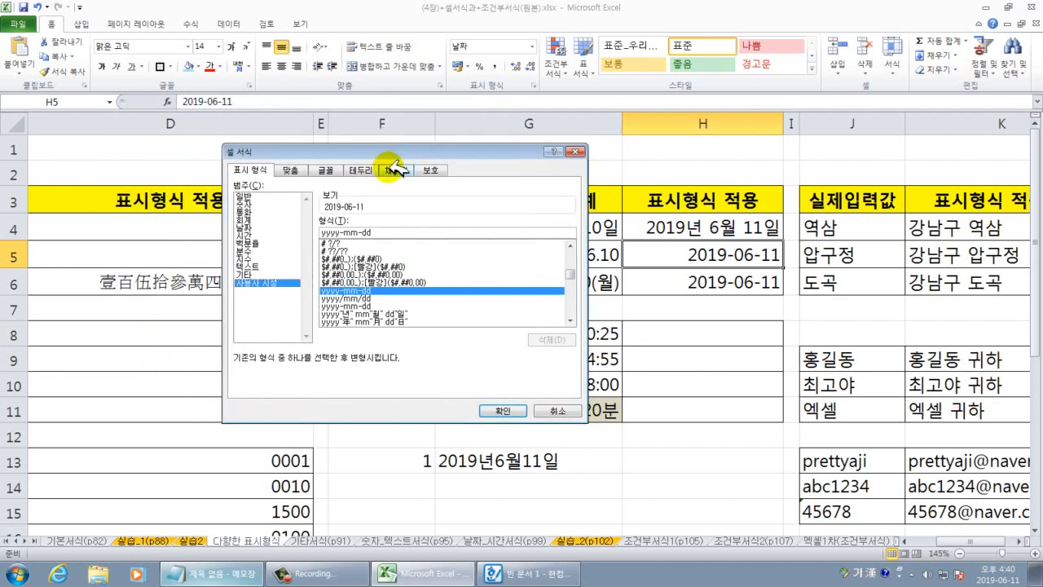
double_click(341, 232)
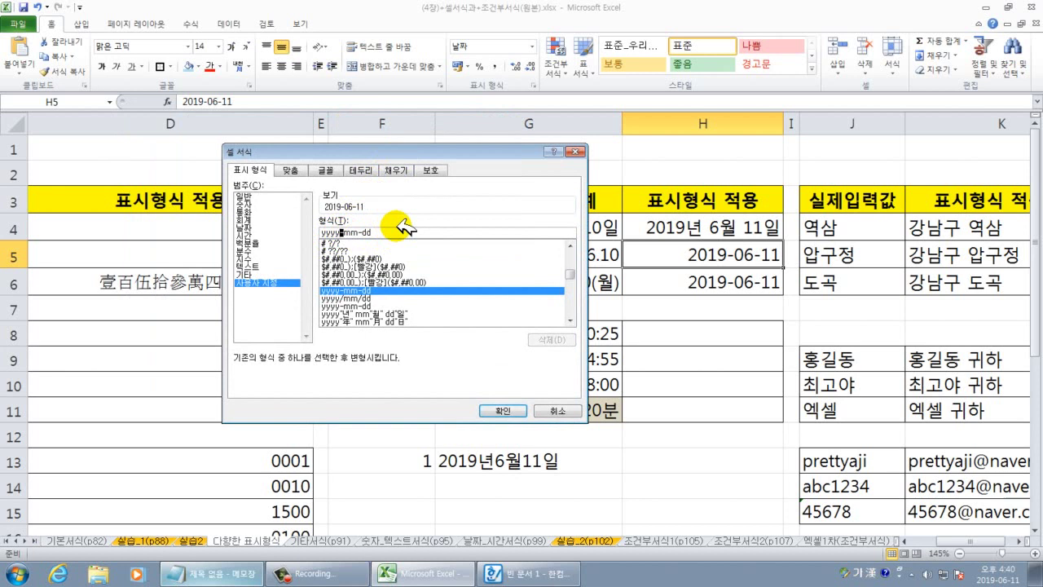
type(".")
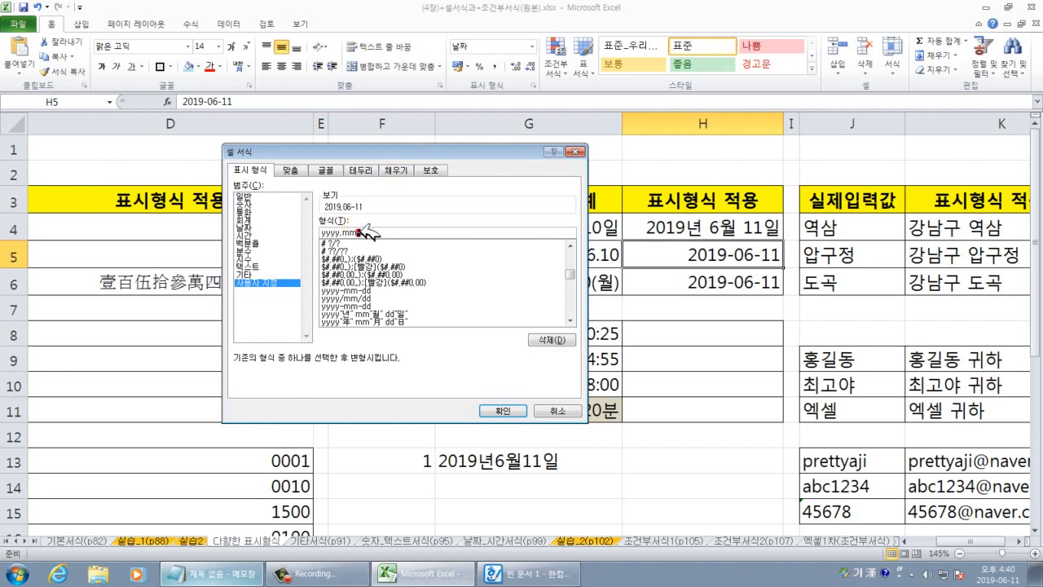
double_click(361, 232)
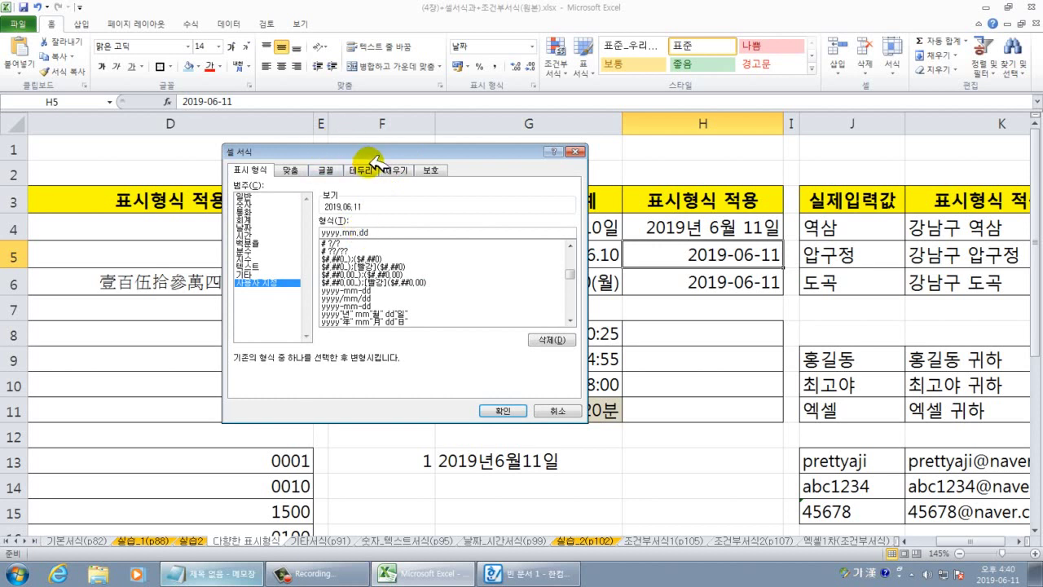
left_click_drag(368, 154, 373, 136)
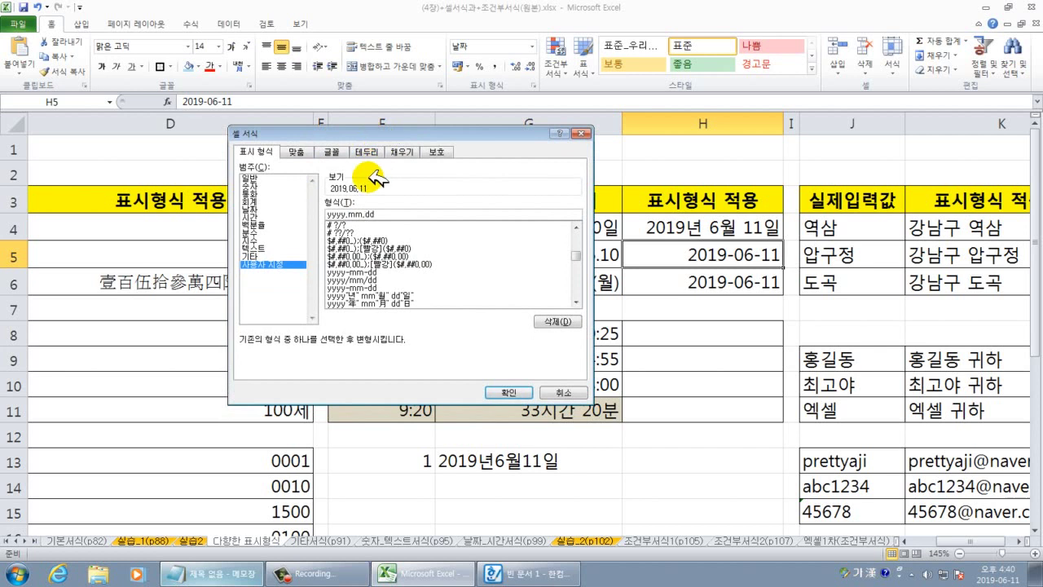
left_click(397, 216)
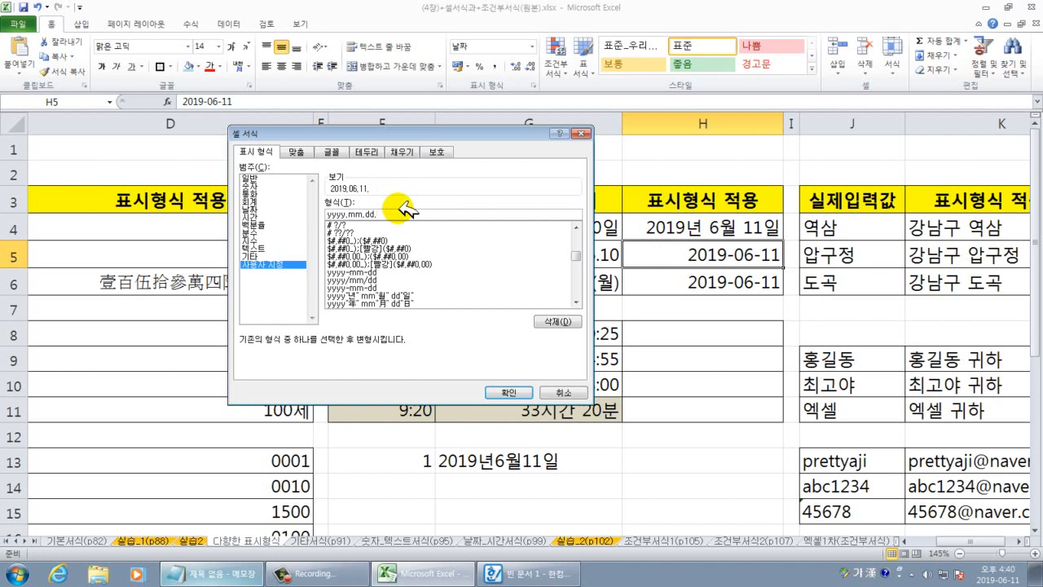
left_click(509, 392)
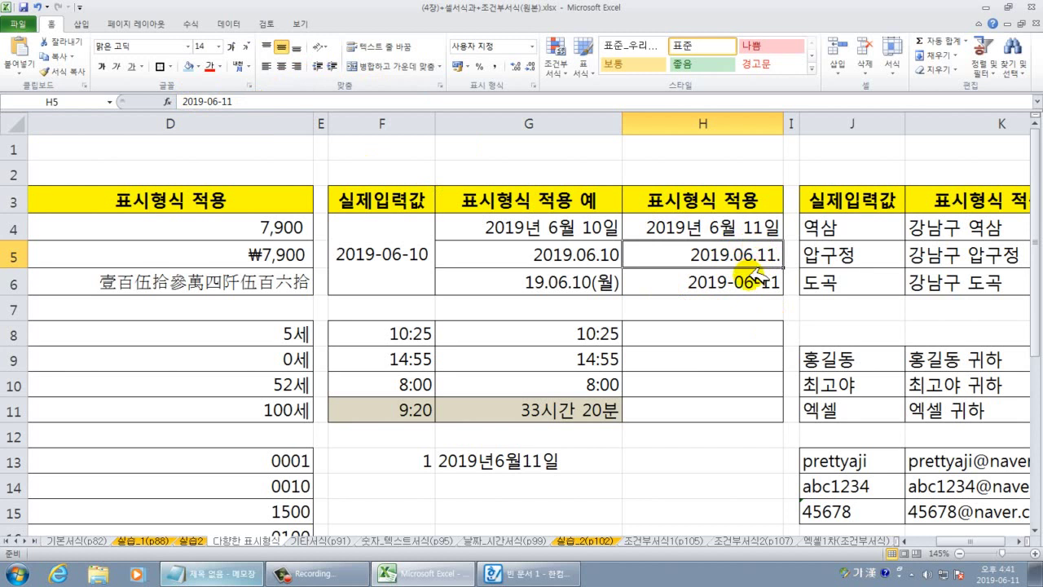
left_click(705, 286)
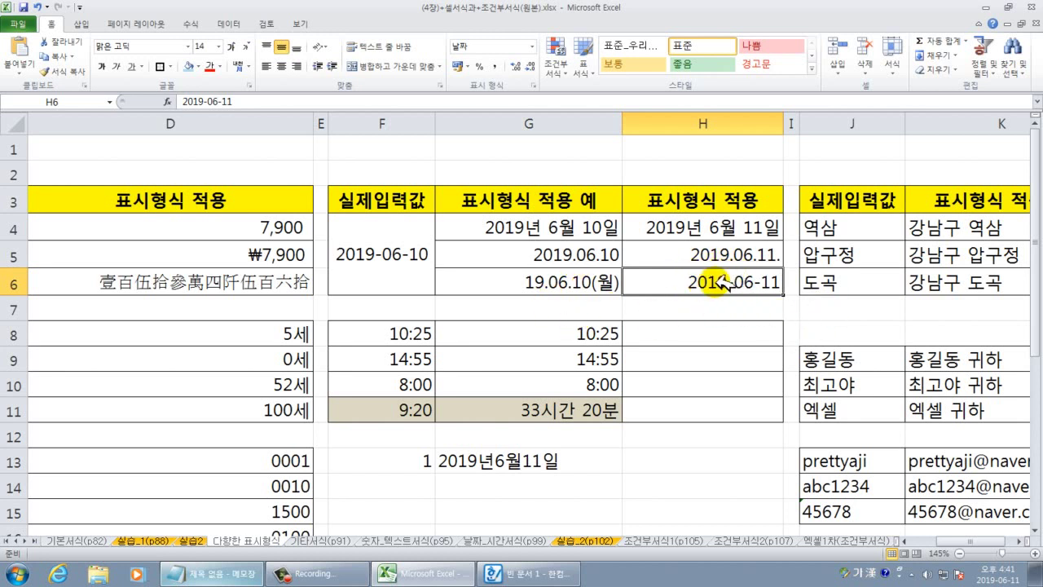
Give H6 the custom format yy.mm.dd(aaa) so it displays 19.06.11(화).
right_click(717, 282)
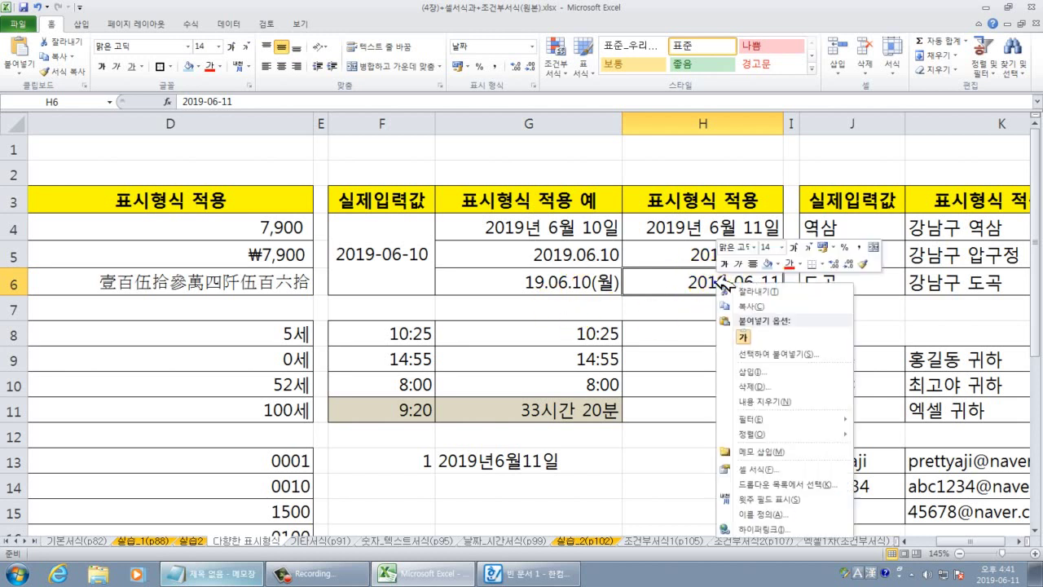
left_click(764, 471)
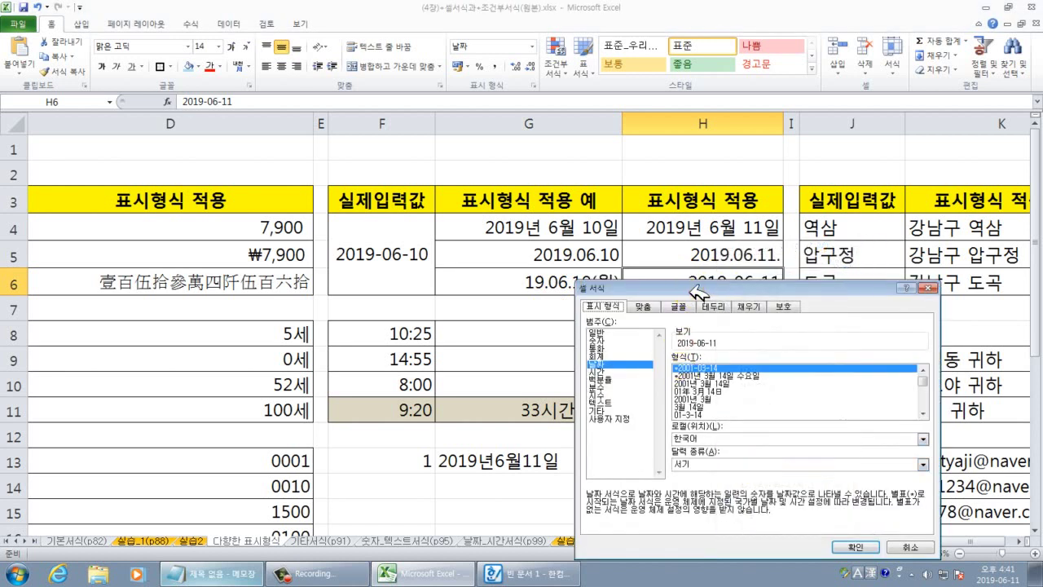
left_click_drag(703, 233, 277, 85)
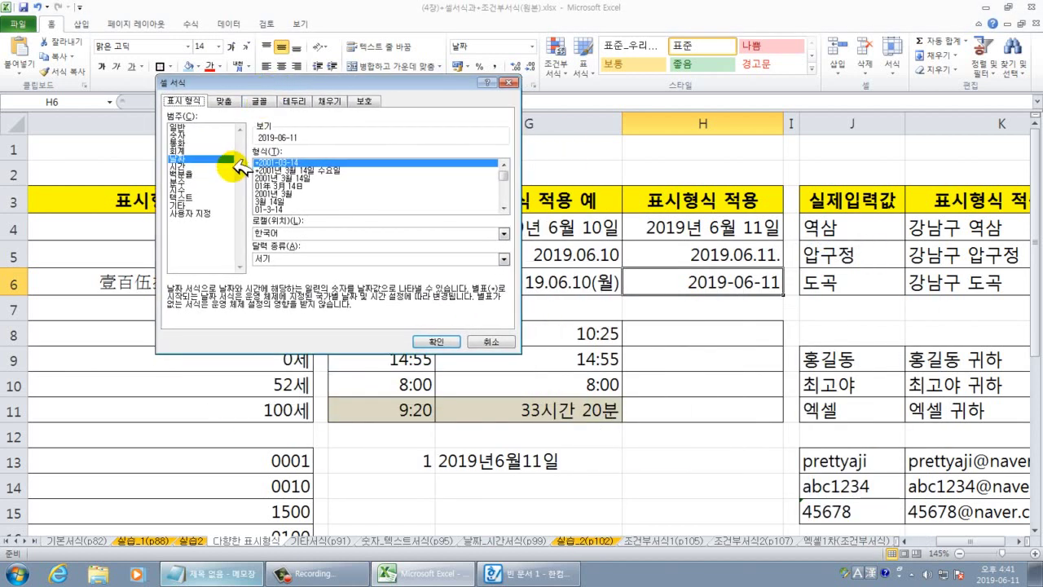
left_click_drag(376, 81, 336, 75)
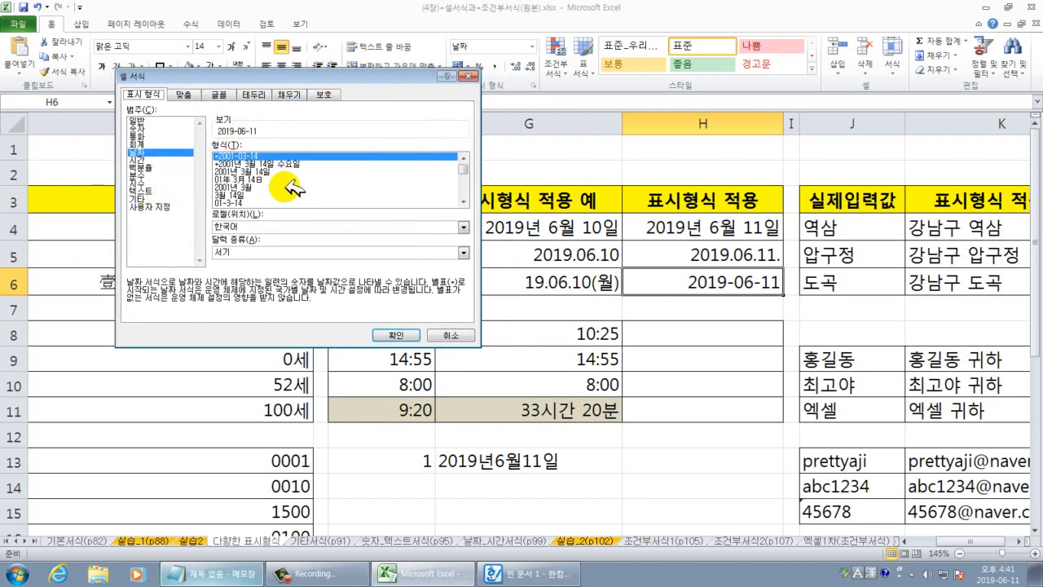
left_click(161, 206)
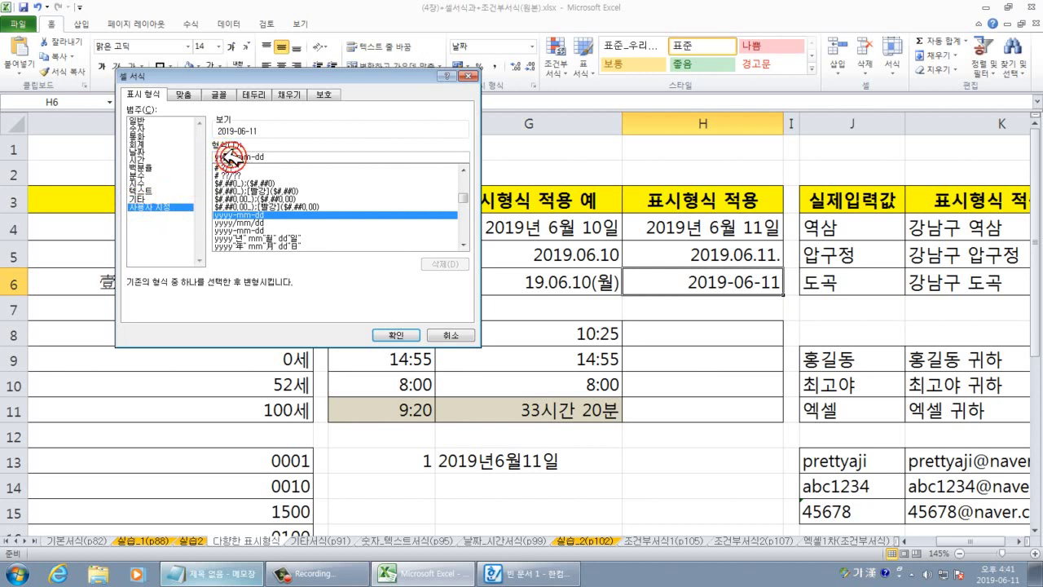
left_click_drag(231, 155, 215, 156)
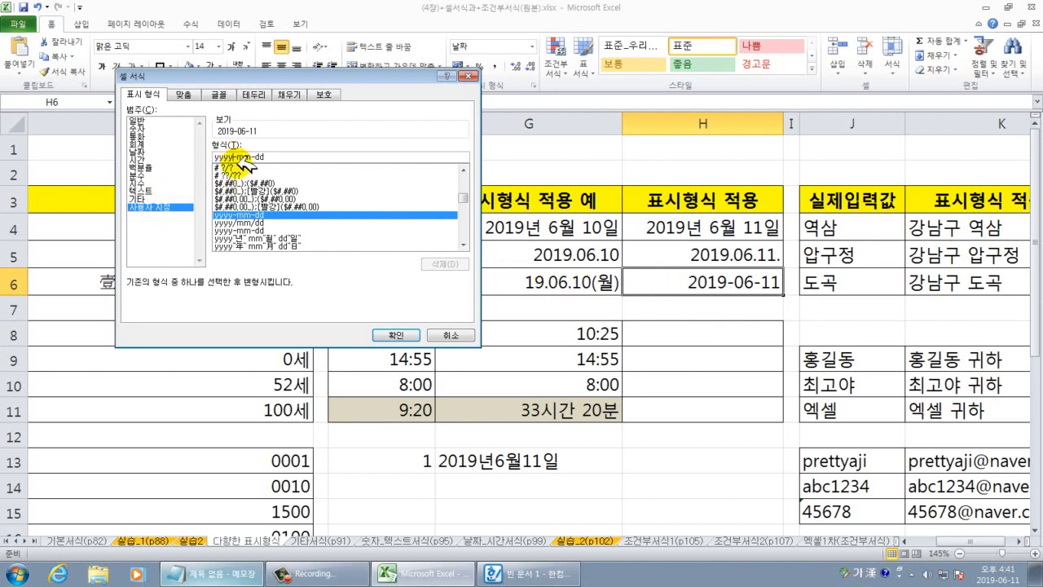
key("BackSpace")
key("BackSpace")
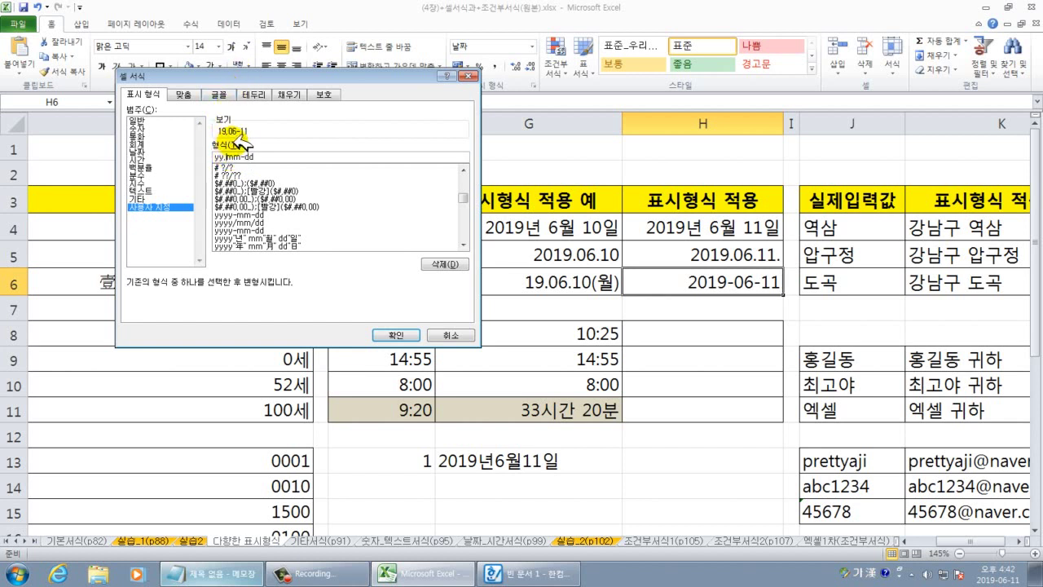
key("BackSpace")
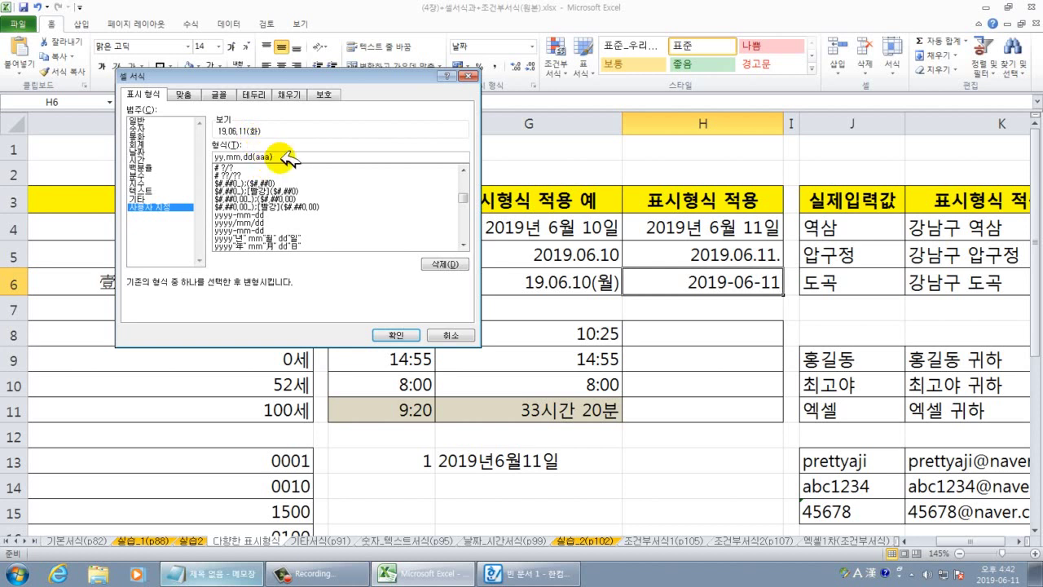
type("a")
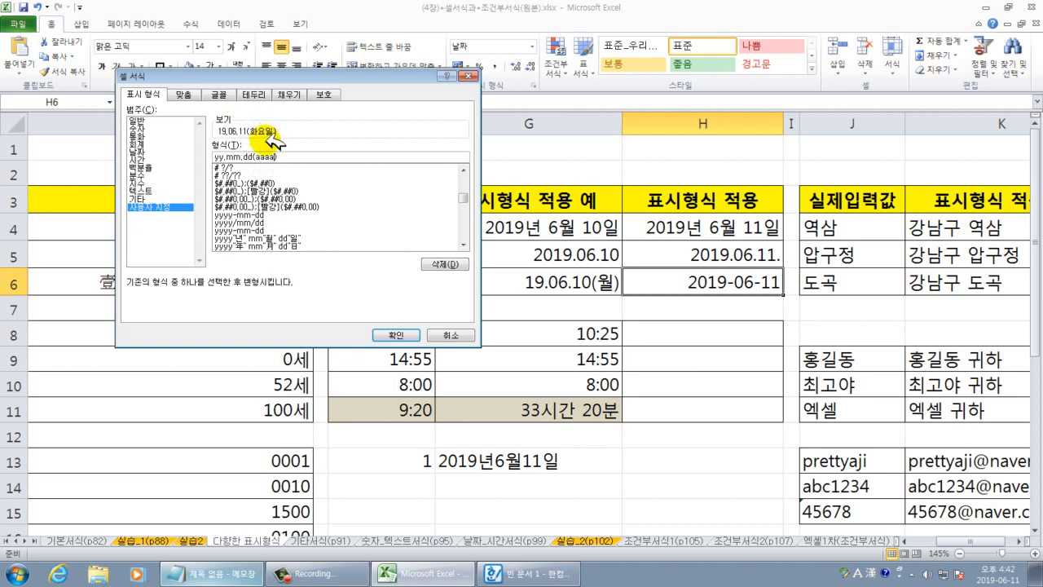
key("BackSpace")
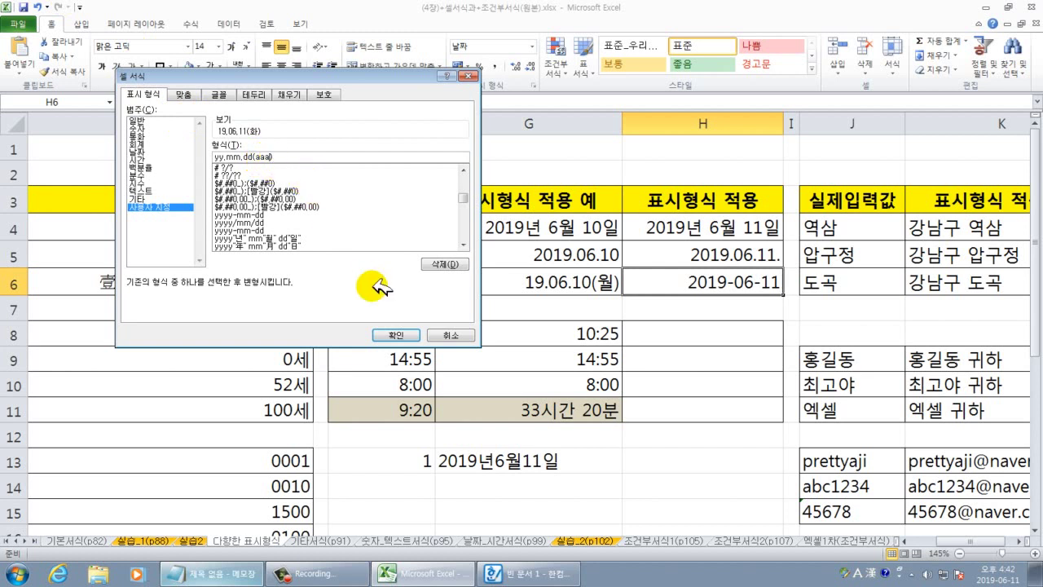
left_click(395, 334)
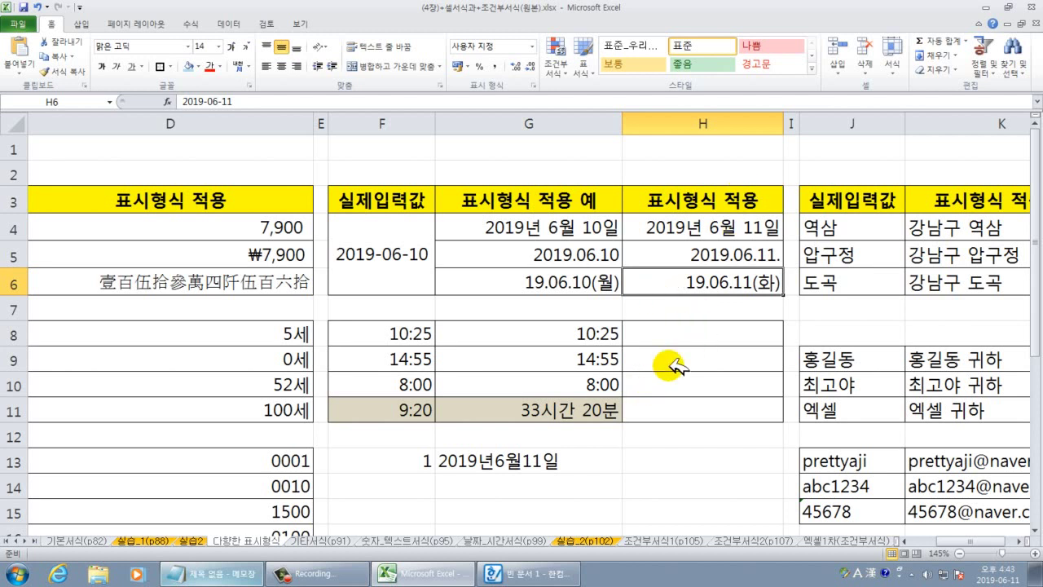
left_click_drag(427, 334, 415, 380)
left_click_drag(569, 332, 682, 391)
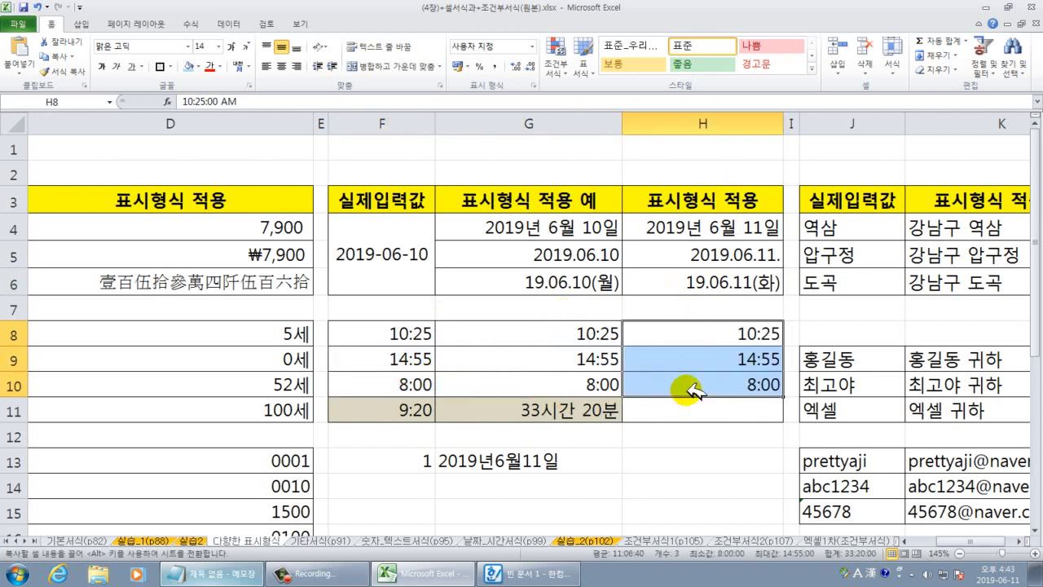
left_click(756, 330)
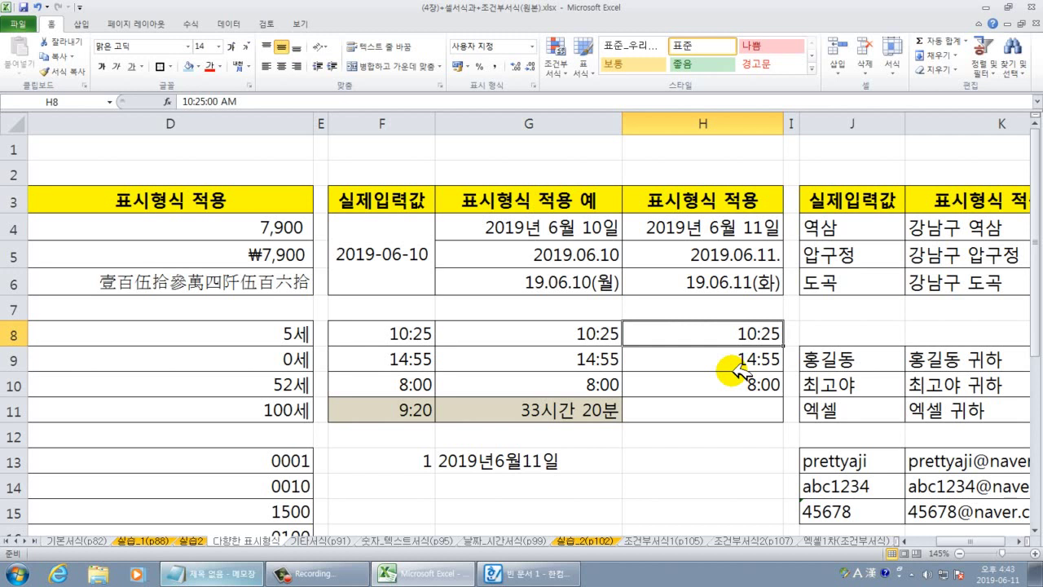
left_click_drag(761, 333, 761, 407)
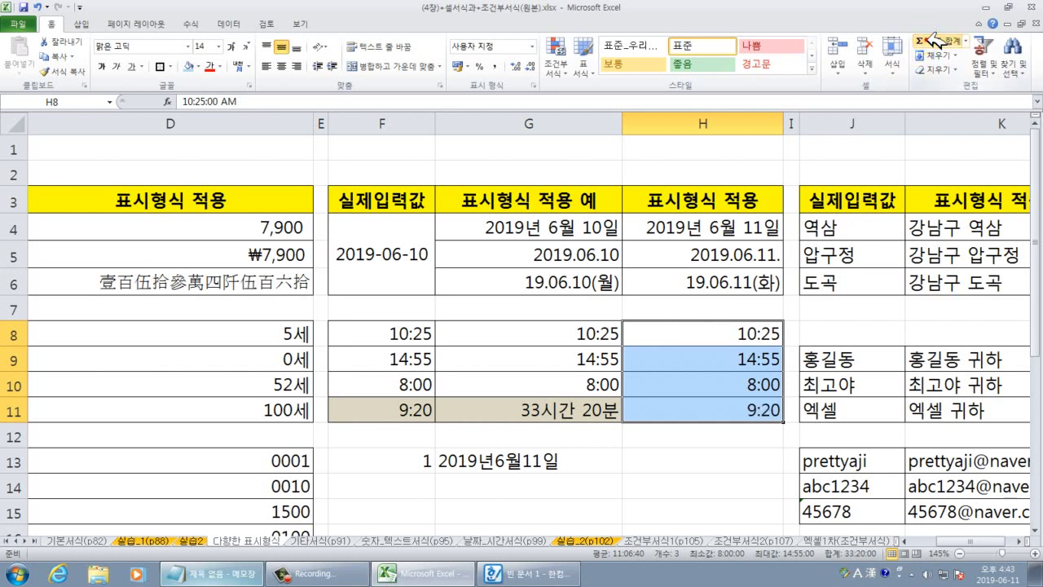
left_click(769, 456)
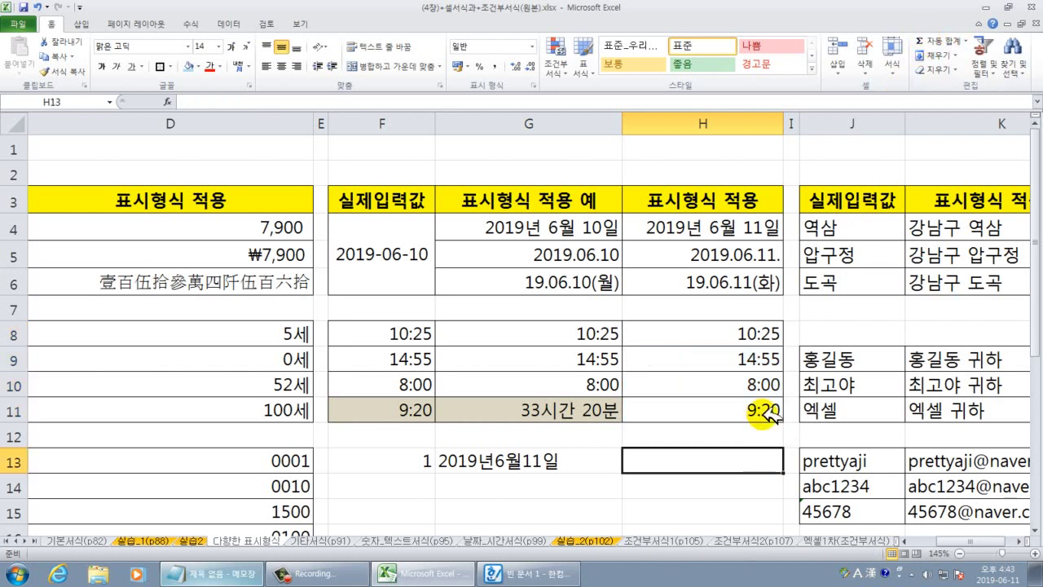
left_click(765, 414)
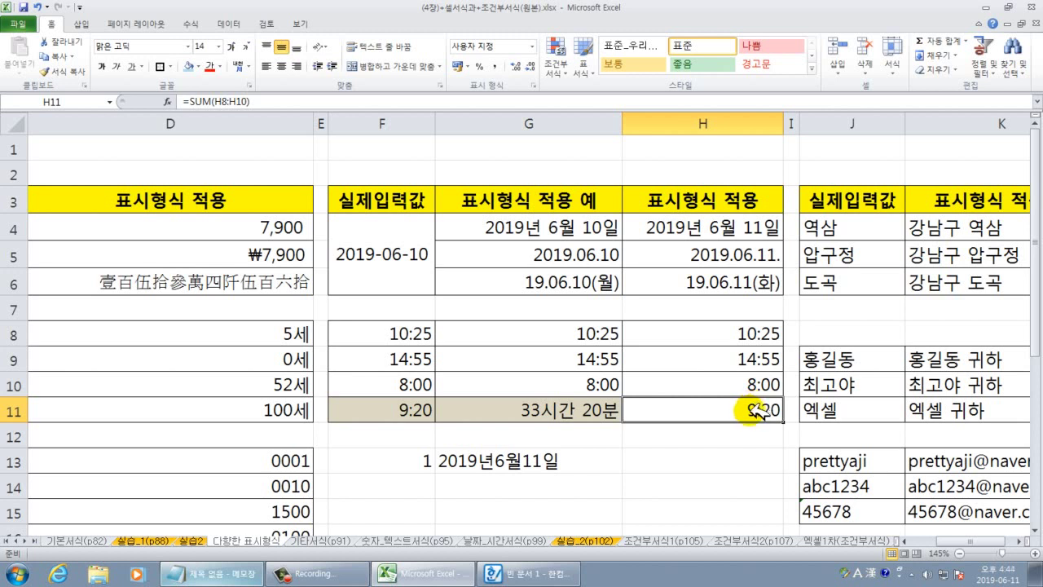
left_click_drag(749, 332, 754, 375)
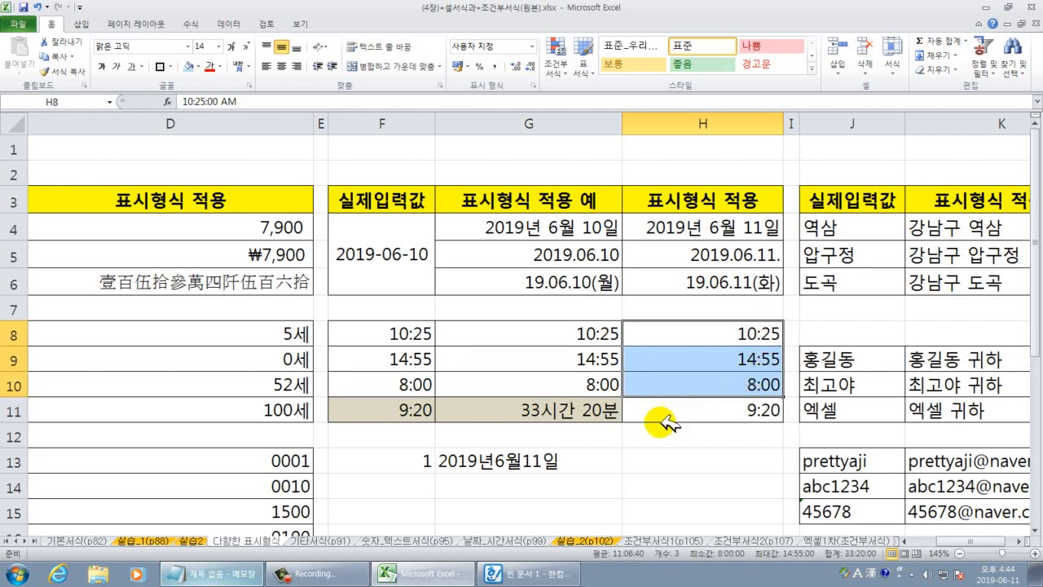
left_click_drag(714, 316, 787, 399)
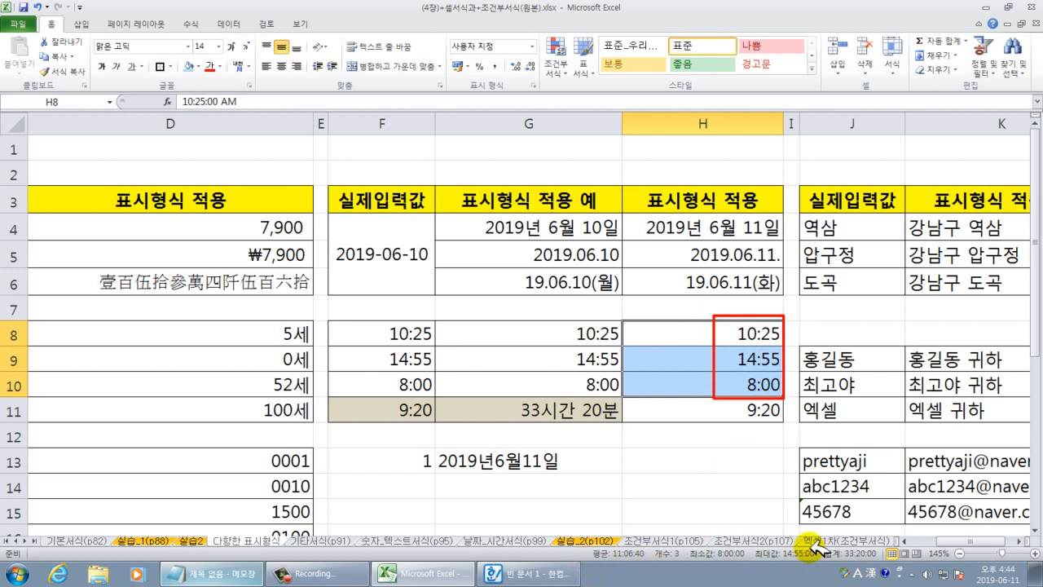
left_click_drag(817, 547, 885, 564)
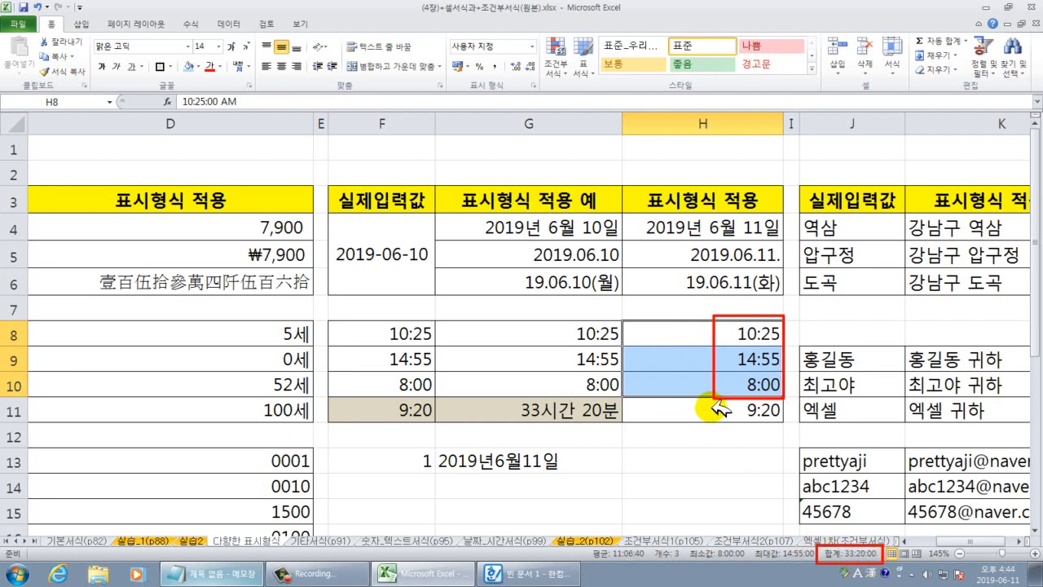
key("Escape")
left_click_drag(714, 401, 789, 426)
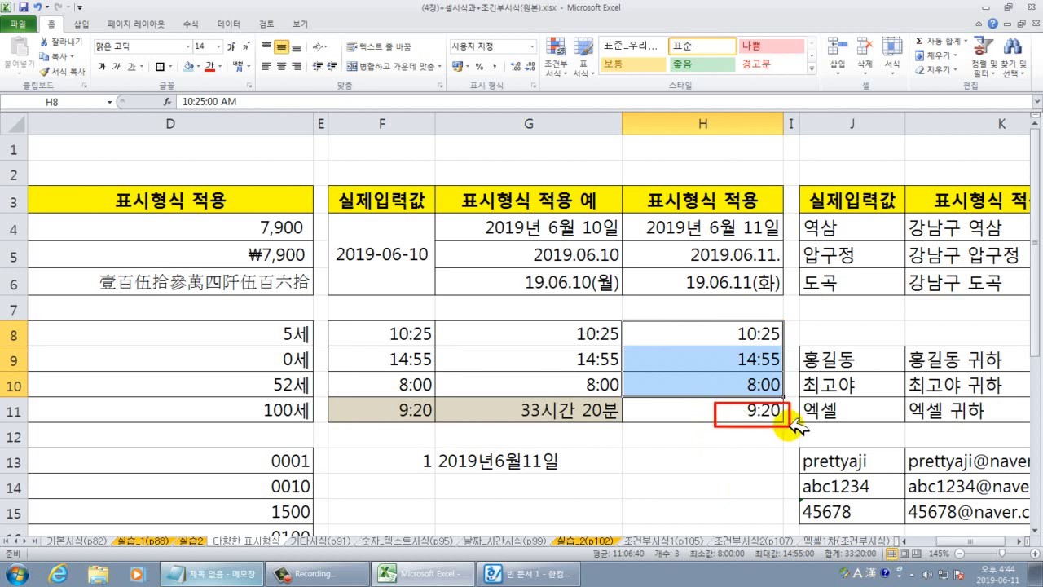
key("Escape")
left_click(751, 410)
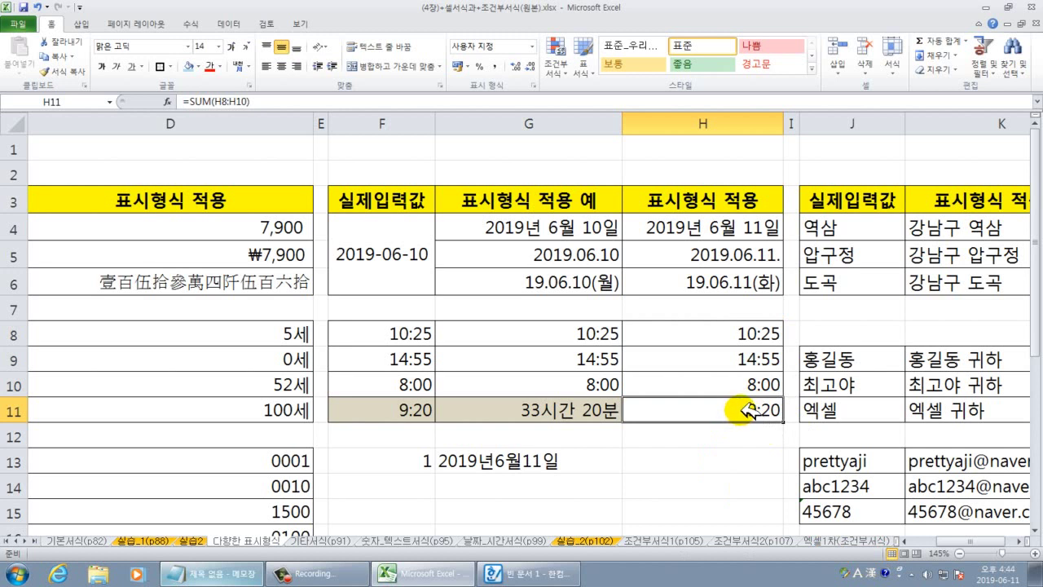
Open Format Cells for the H11 time total to view its h:mm format.
right_click(748, 410)
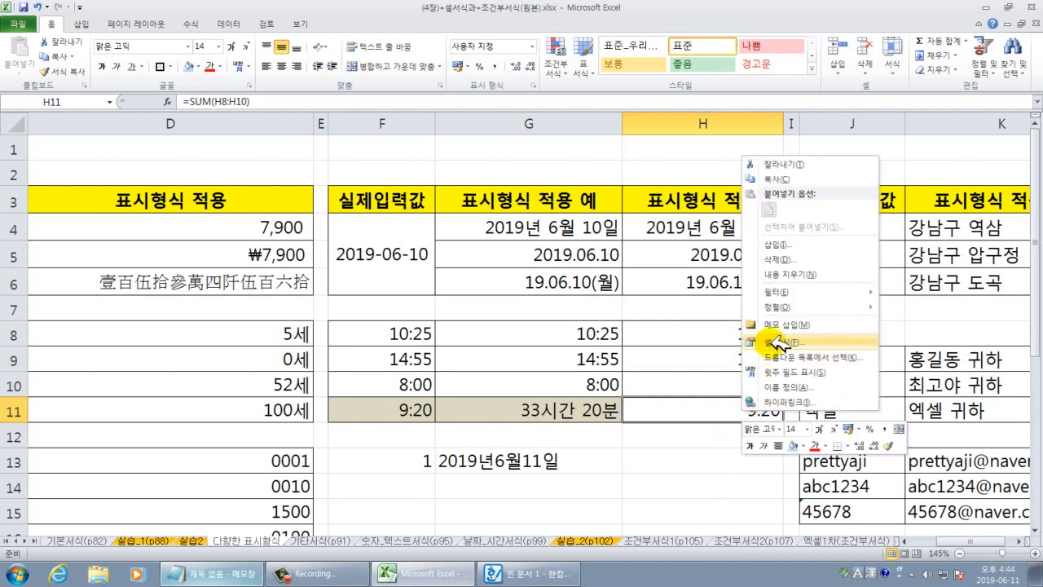
left_click(774, 342)
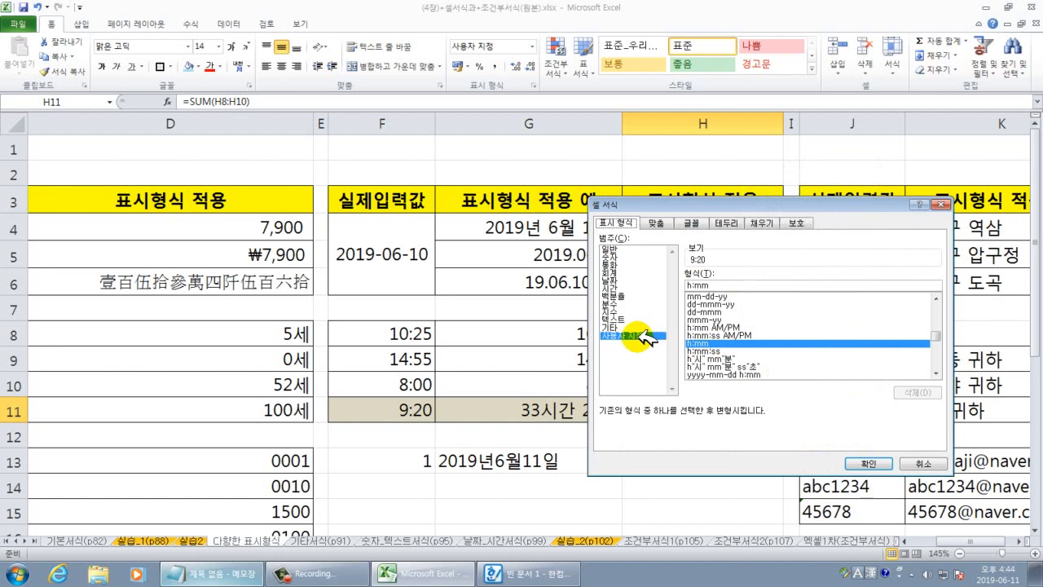
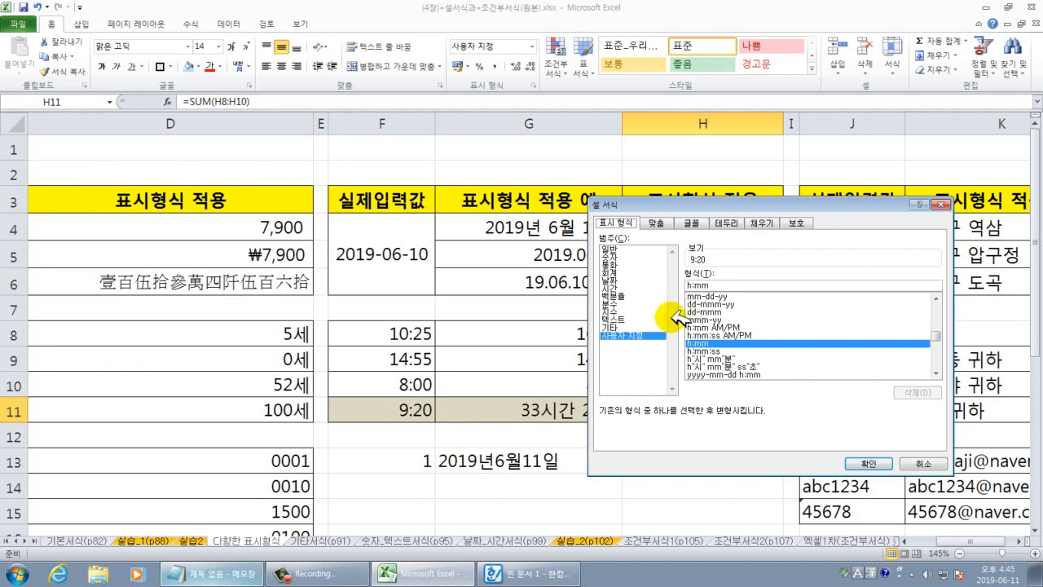
Change H11's custom format code to [h]시간 mm분 so the total reads 33시간 20분.
left_click(693, 287)
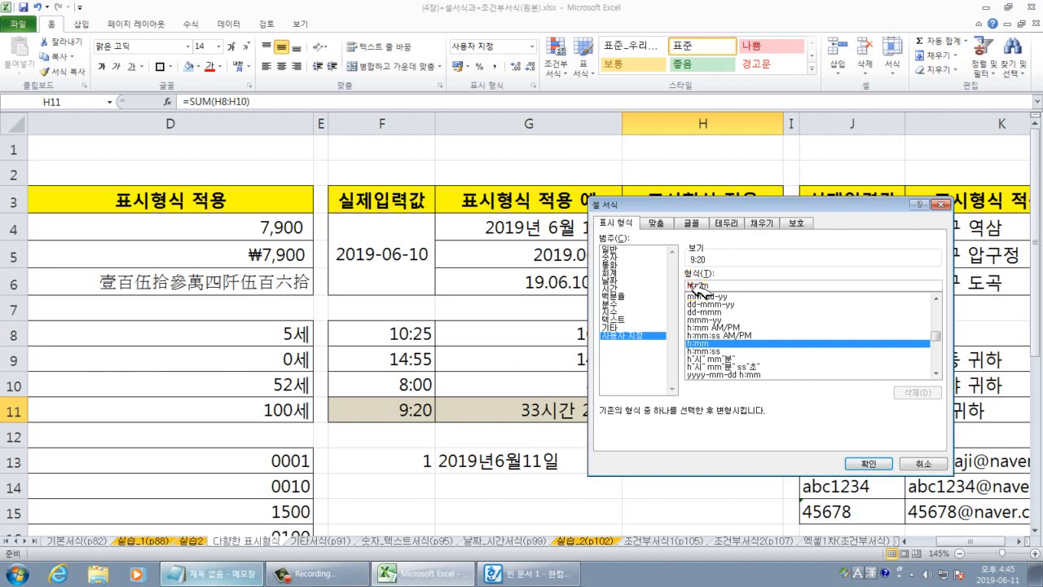
type("]")
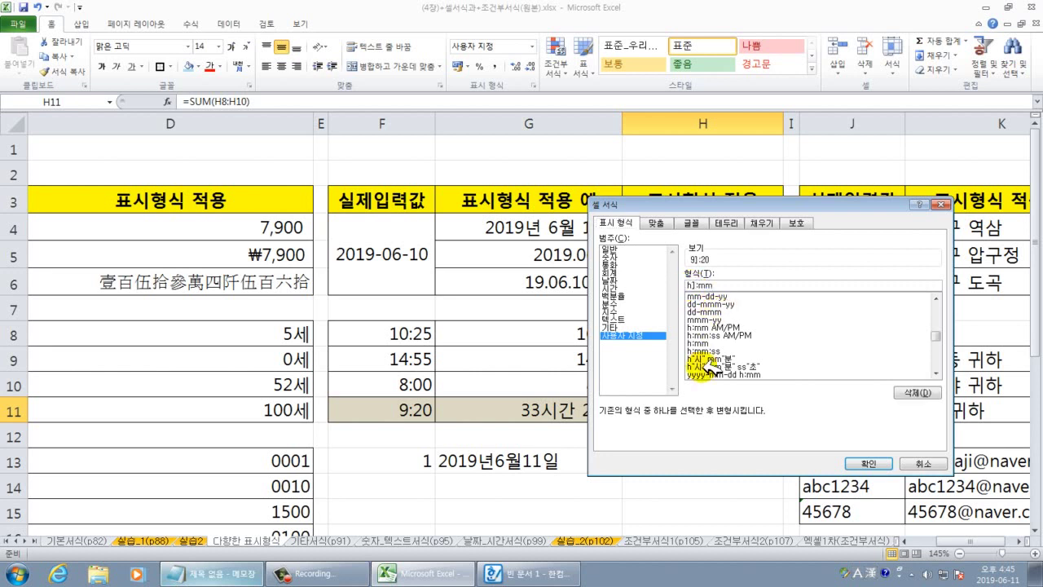
type("[")
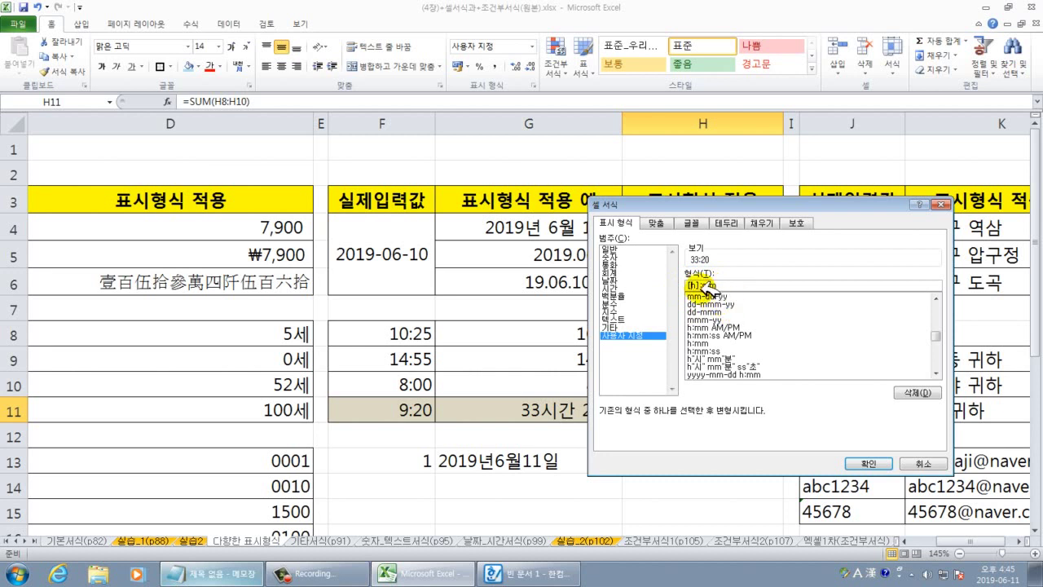
key("BackSpace")
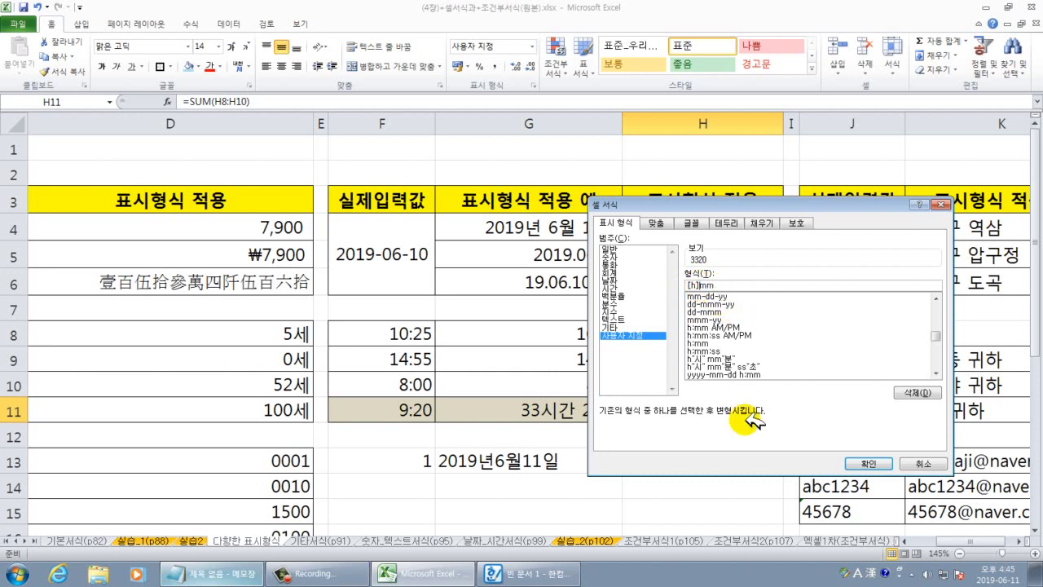
type("시간 mm")
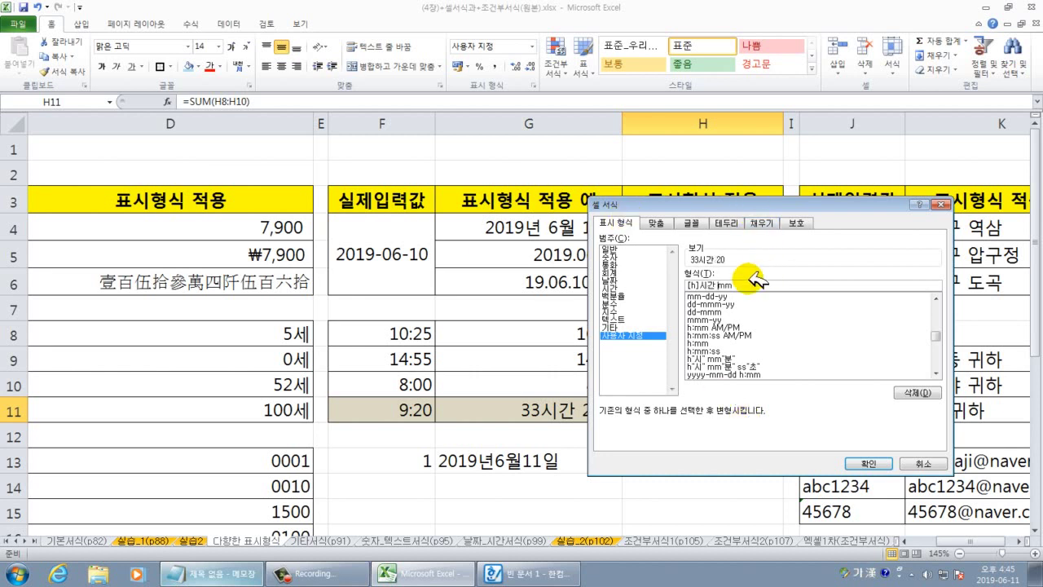
type("부")
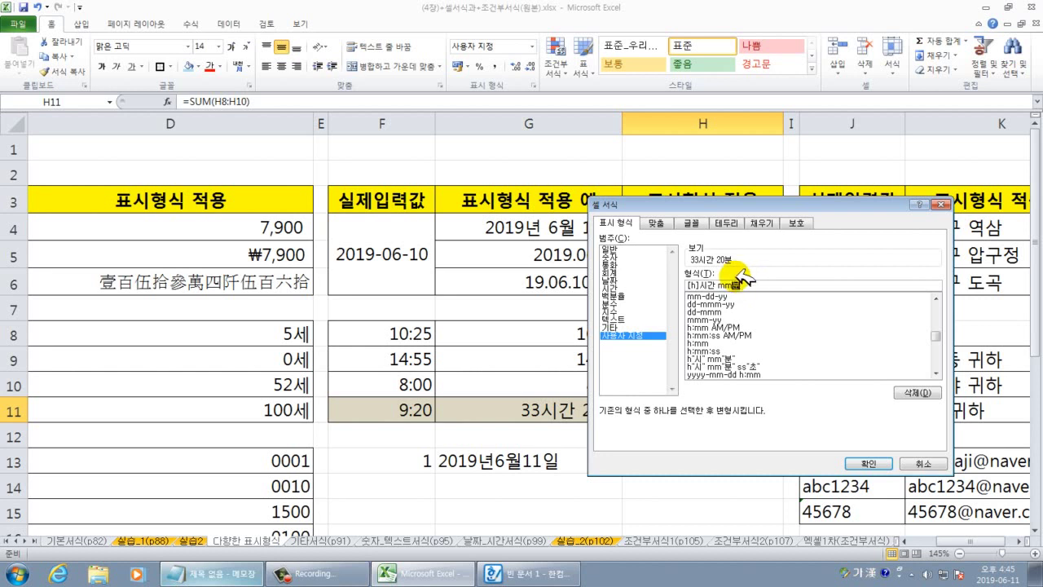
left_click(884, 464)
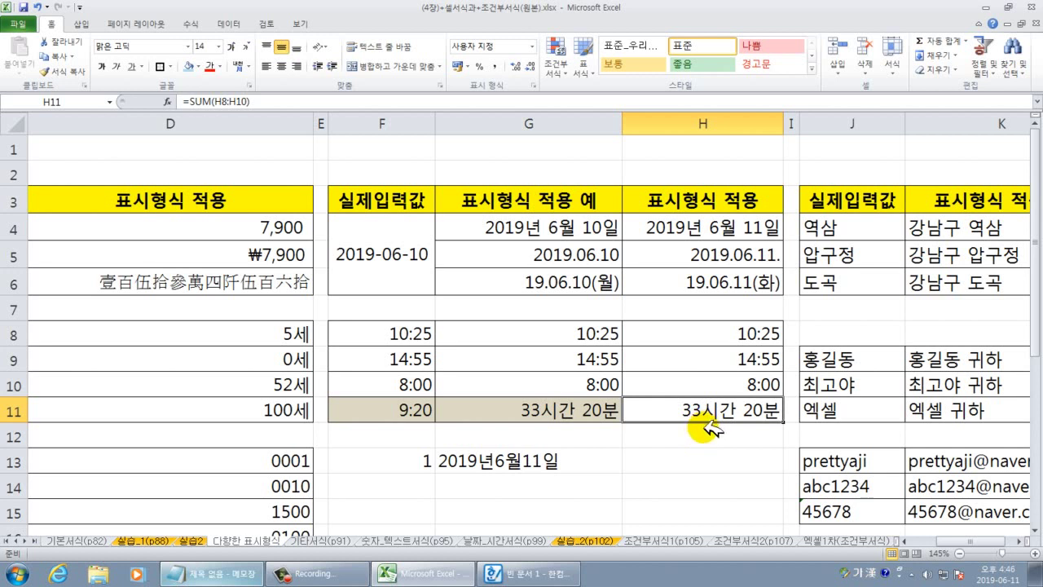
Copy the place names 역삼, 압구정 and 도곡 from J4:J6 into L4:L6.
left_click(708, 466)
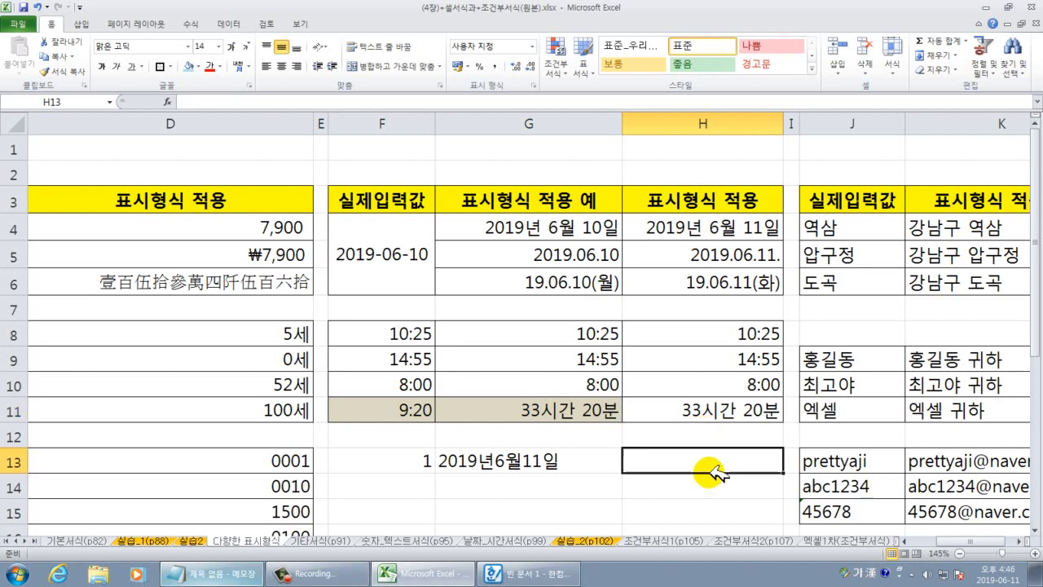
left_click(725, 411)
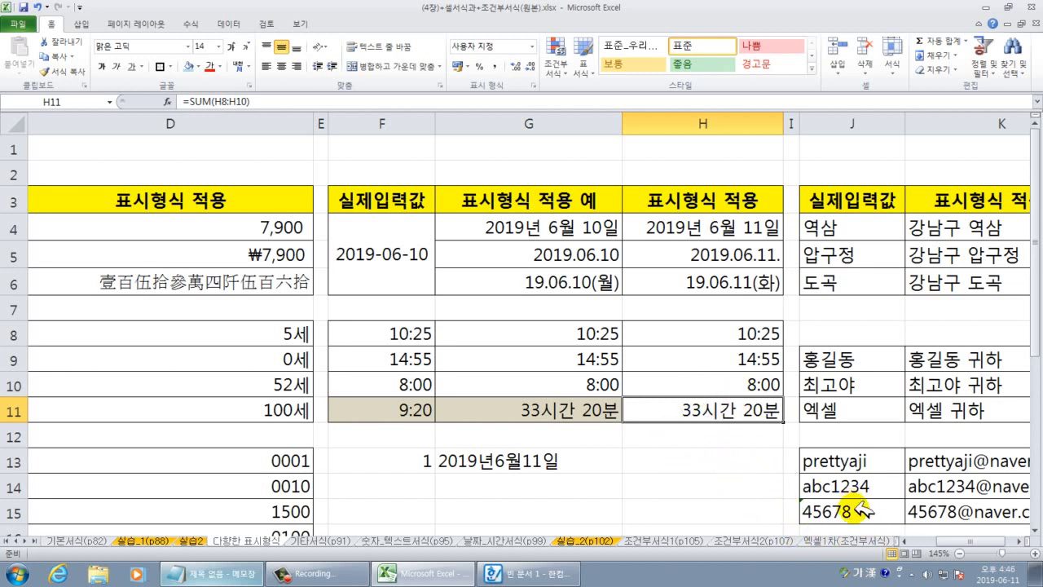
left_click_drag(978, 537, 990, 539)
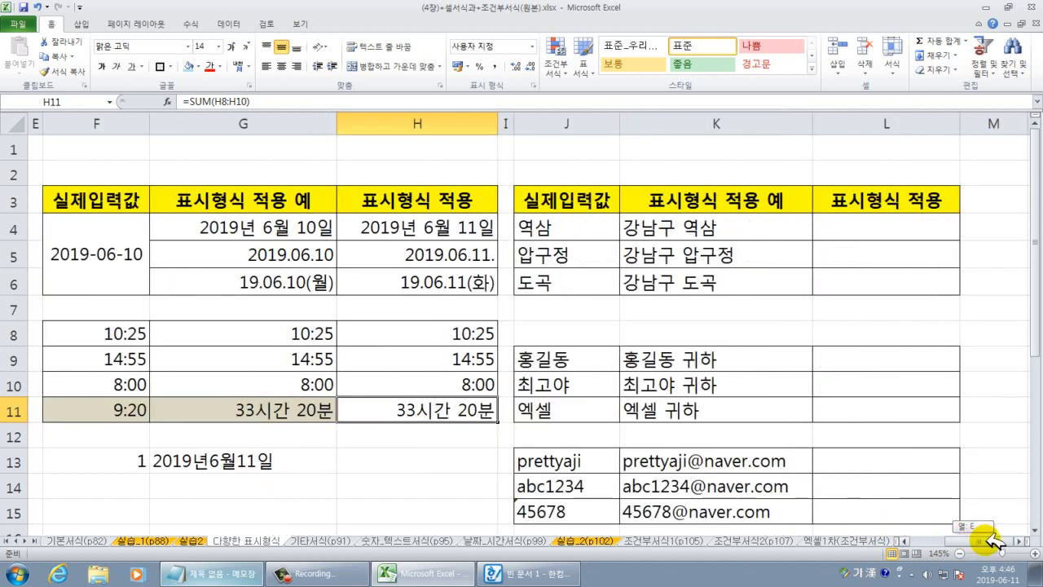
left_click(440, 484)
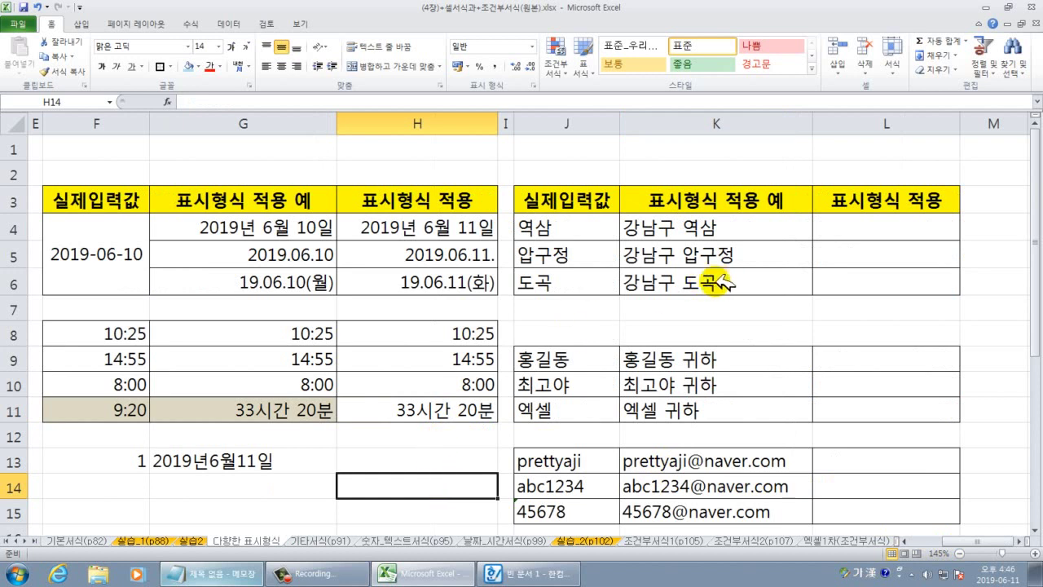
left_click_drag(745, 227, 750, 273)
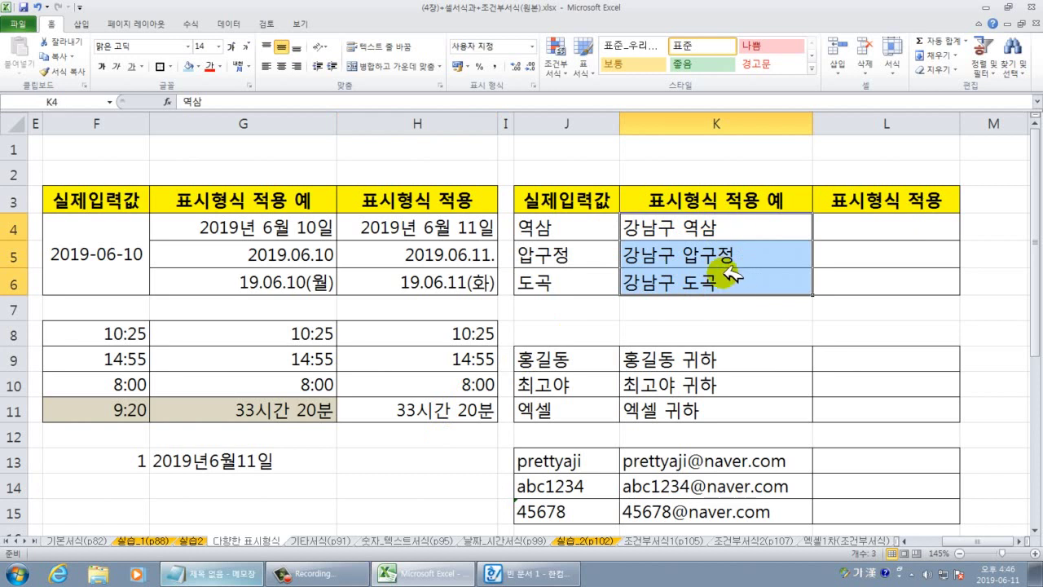
left_click_drag(583, 230, 868, 285)
left_click(880, 226)
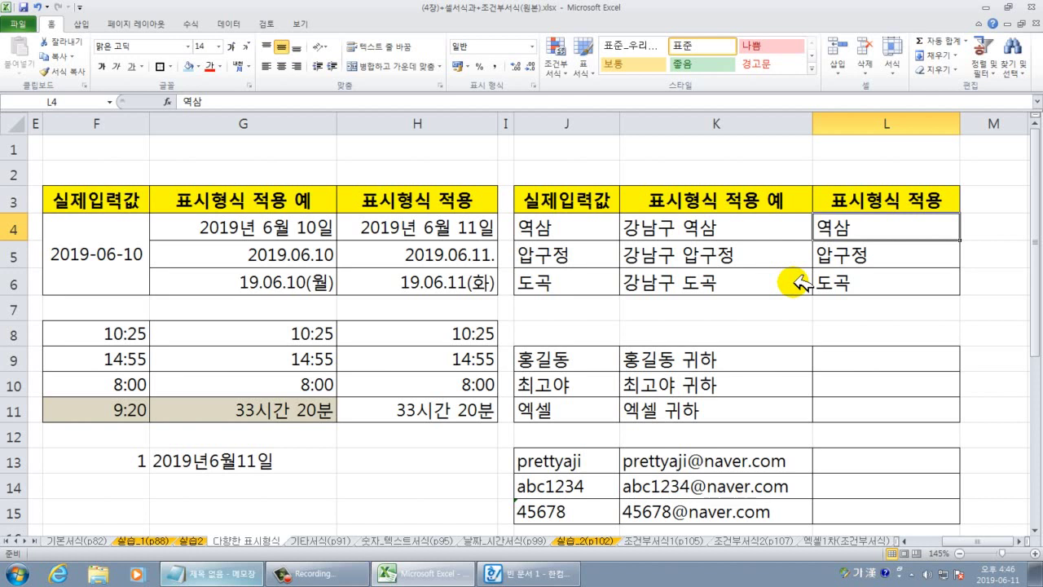
Check the contents of L4 and L5, then select L4:L6.
double_click(821, 228)
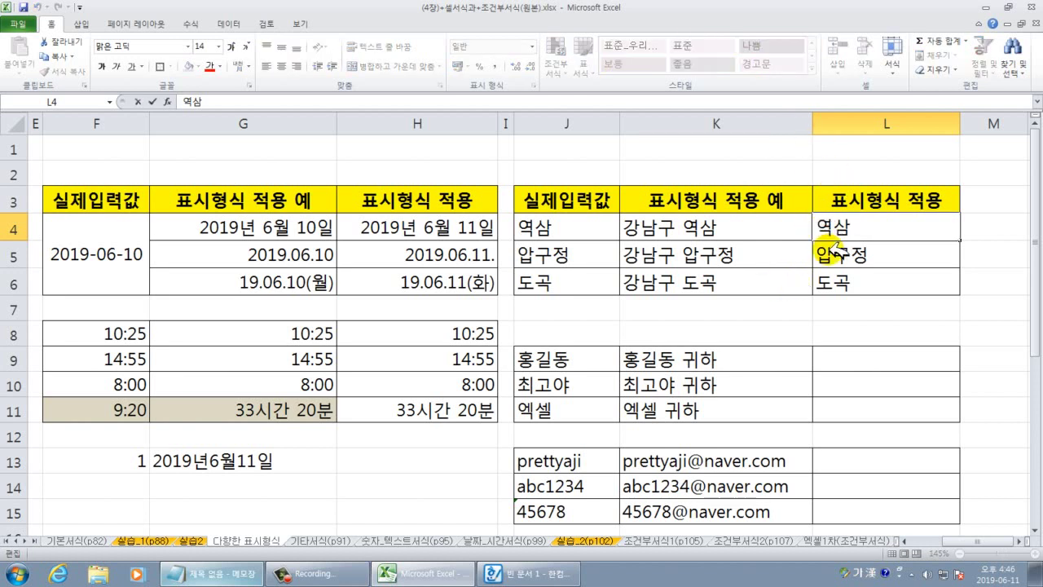
double_click(836, 255)
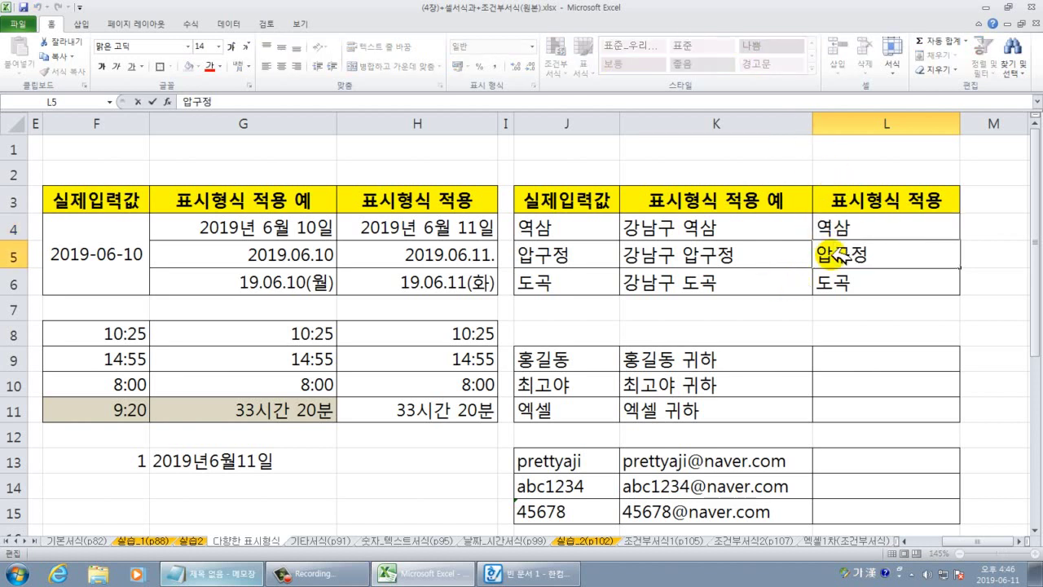
key("Escape")
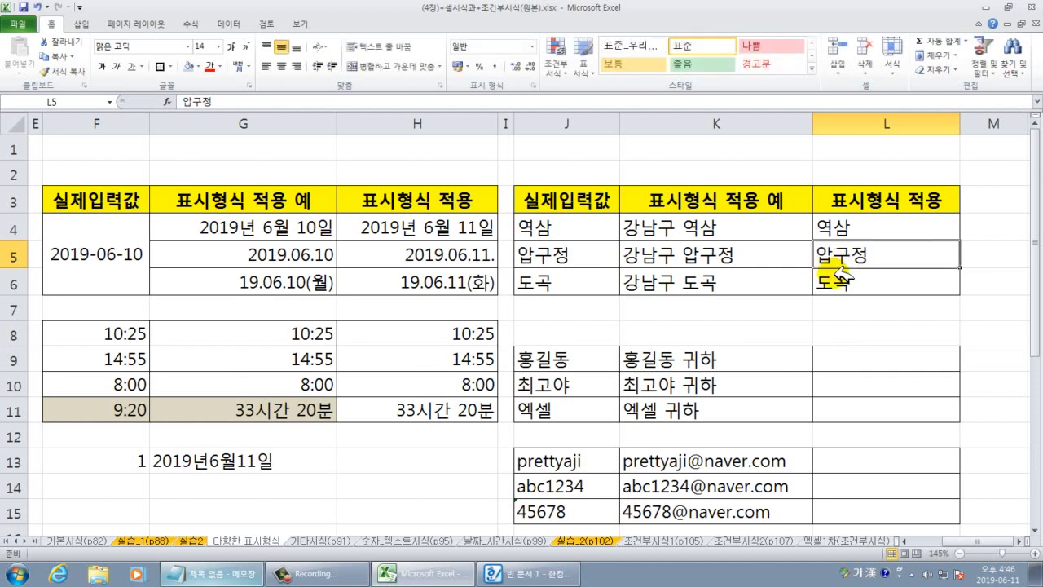
left_click_drag(853, 227, 855, 281)
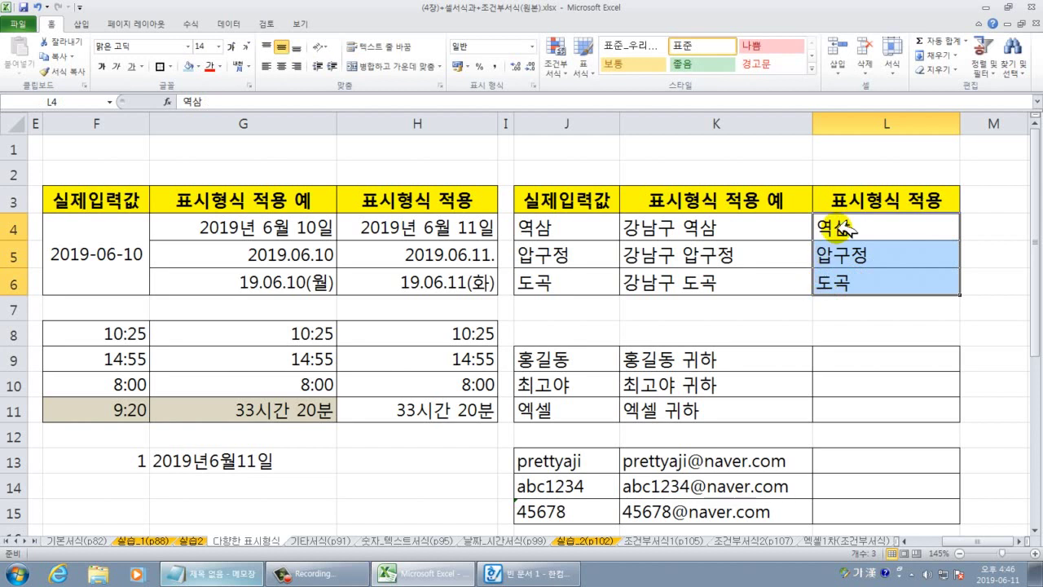
Replace L4:L6's G/표준 format with the custom code 강남구 @ to prefix each name.
right_click(840, 228)
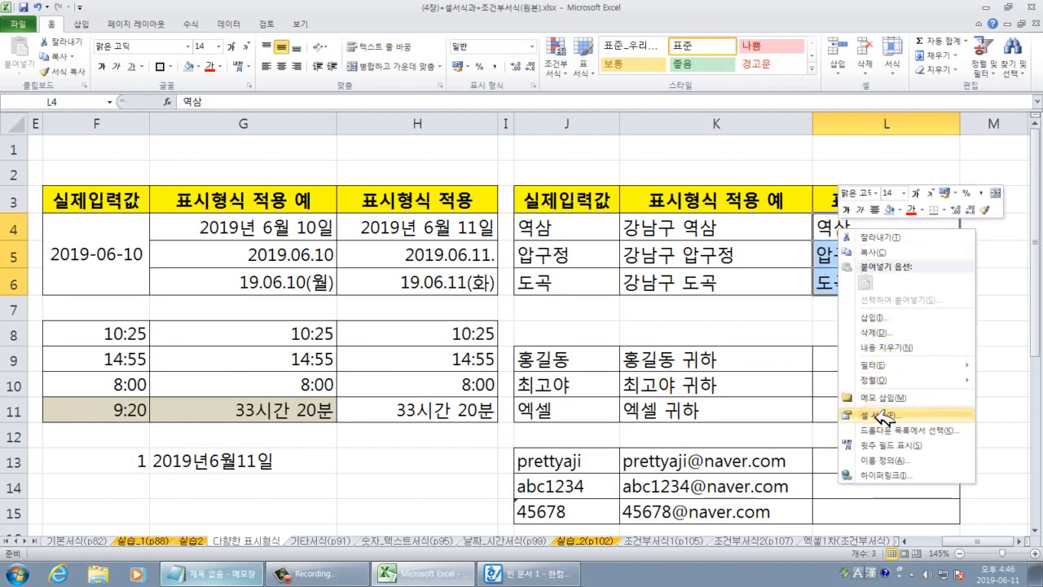
left_click(884, 416)
left_click_drag(710, 273, 347, 168)
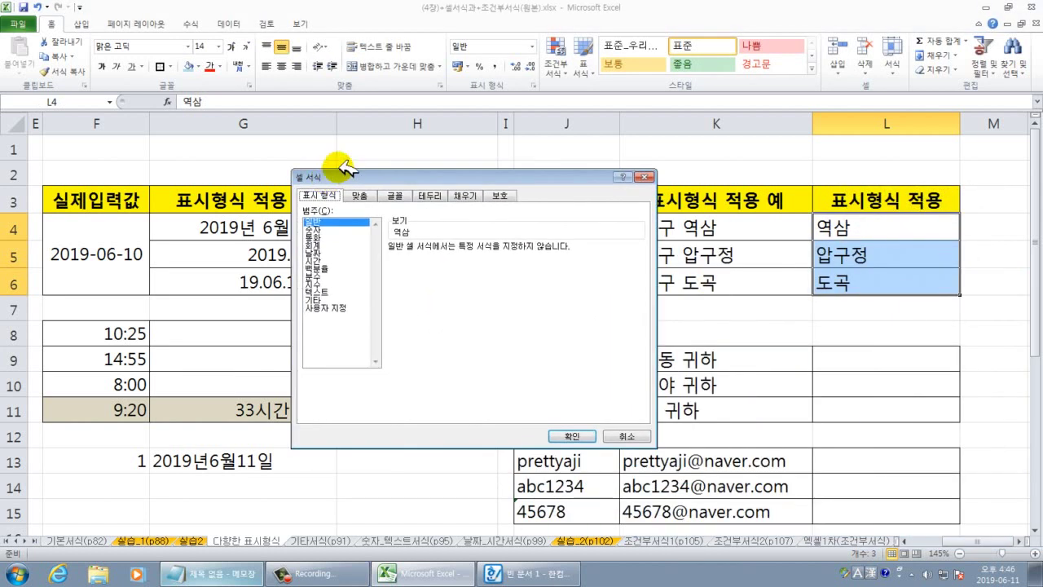
left_click(334, 307)
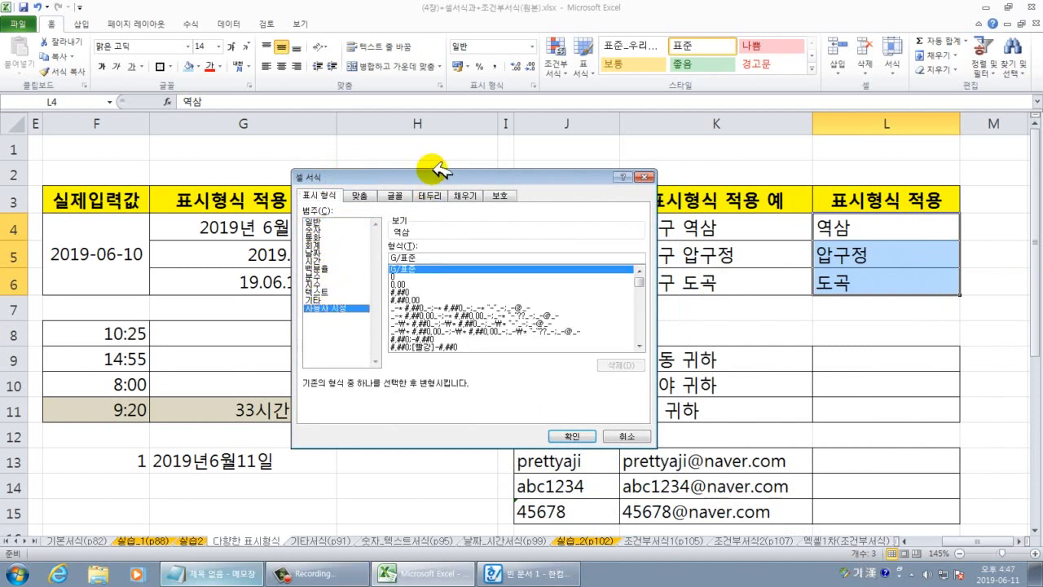
left_click_drag(437, 168, 377, 141)
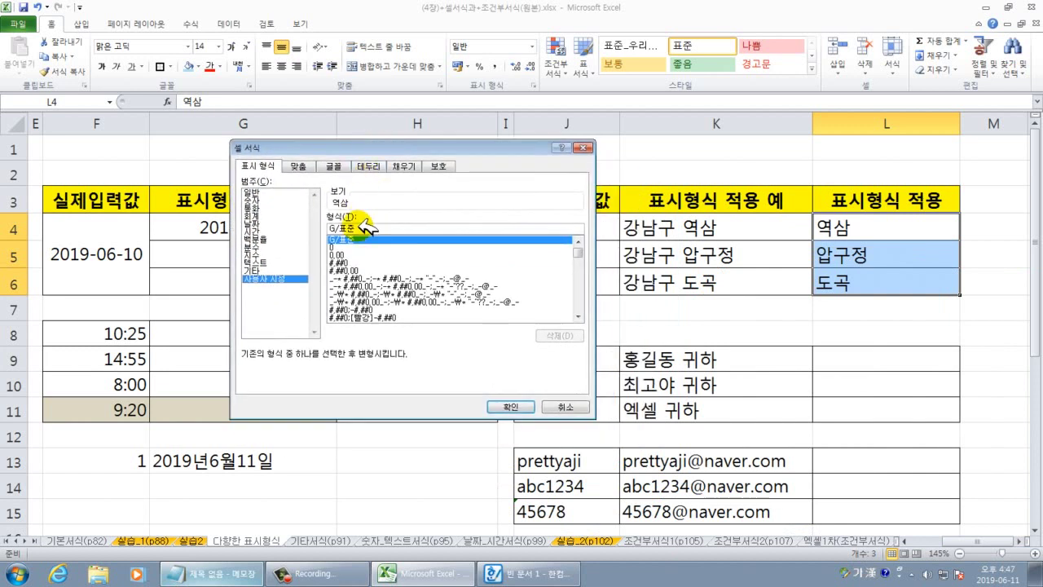
left_click_drag(363, 228, 333, 230)
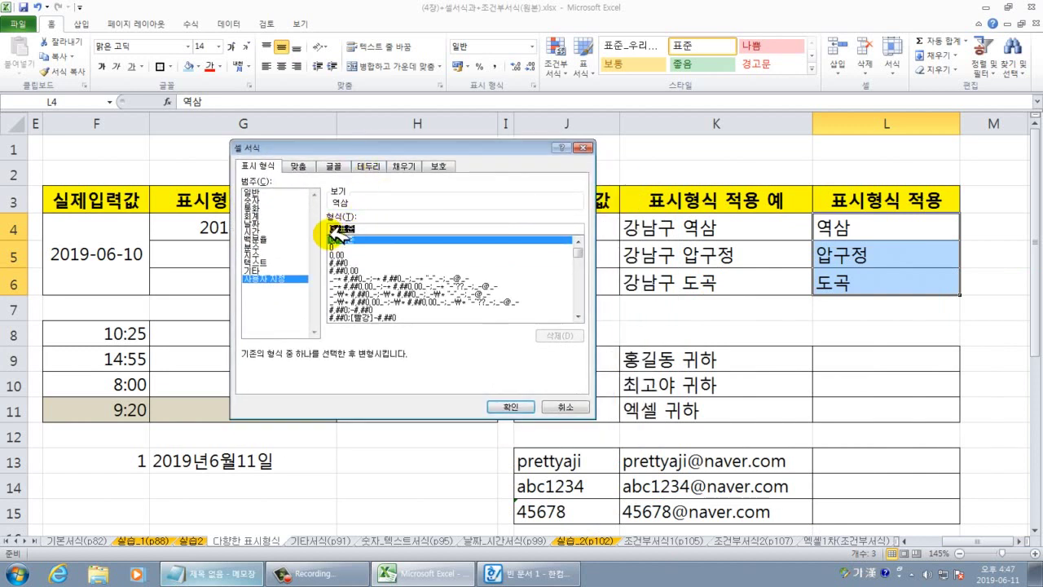
key("BackSpace")
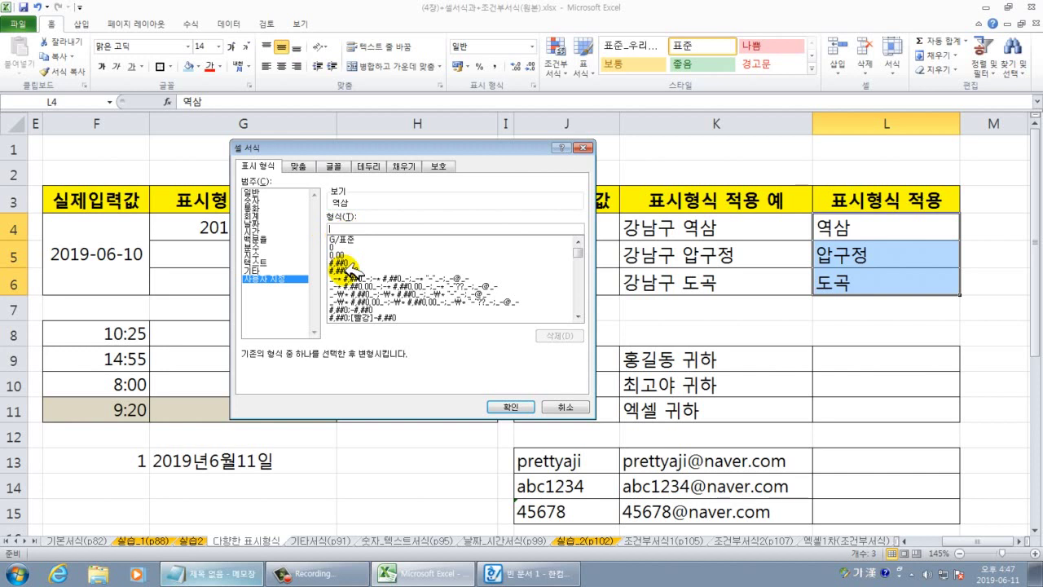
type("ㄱ")
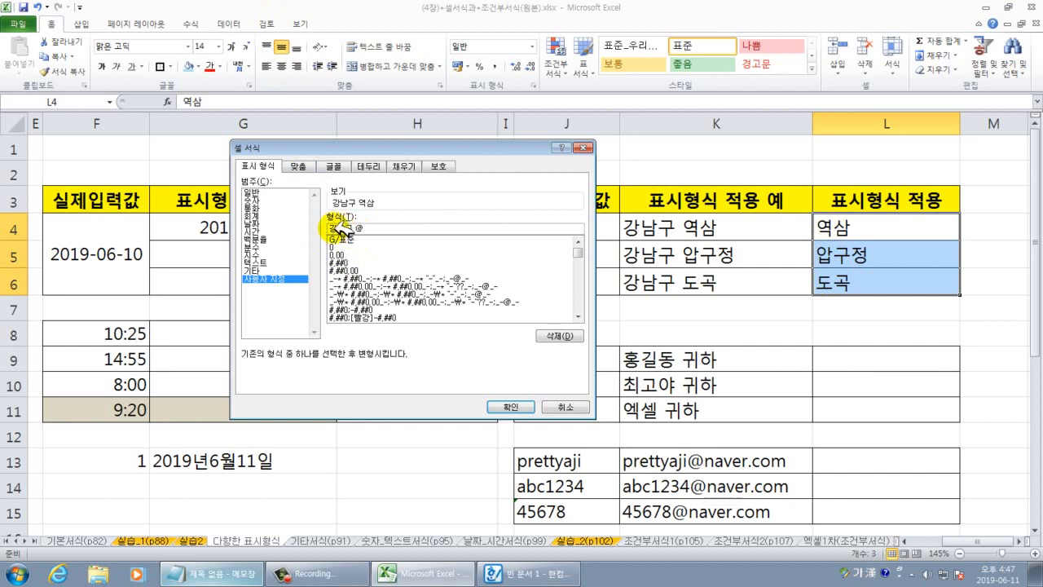
left_click(528, 403)
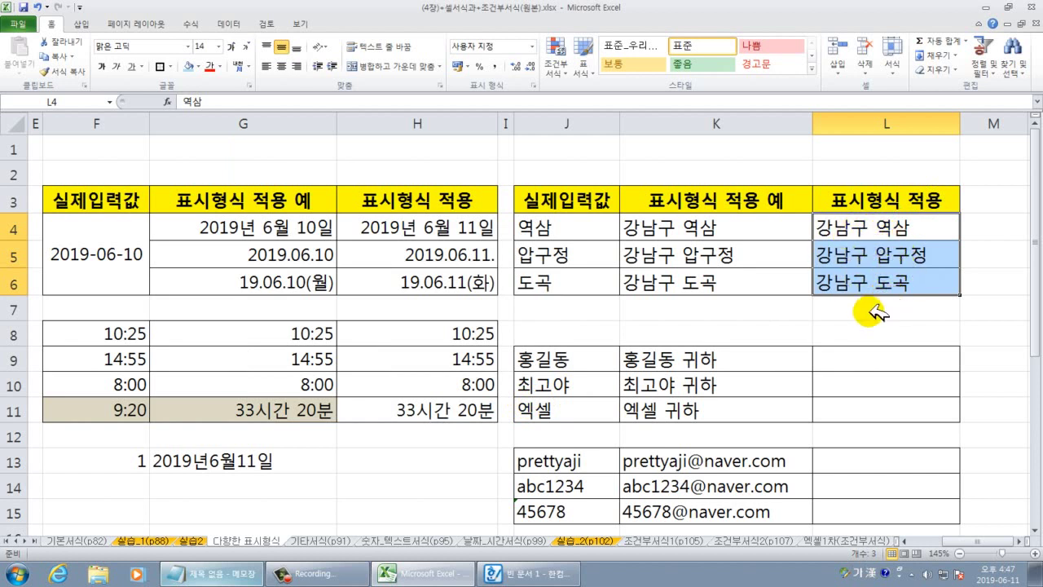
Copy the names from J9:J11 into L9:L11 and give them the custom format @ 귀하.
left_click_drag(591, 358, 847, 412)
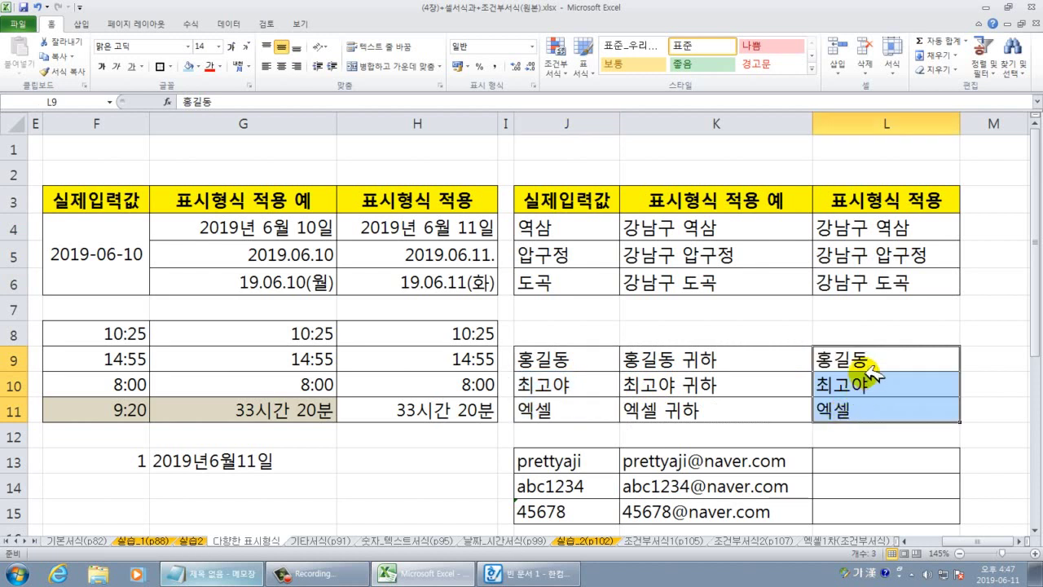
left_click(886, 360)
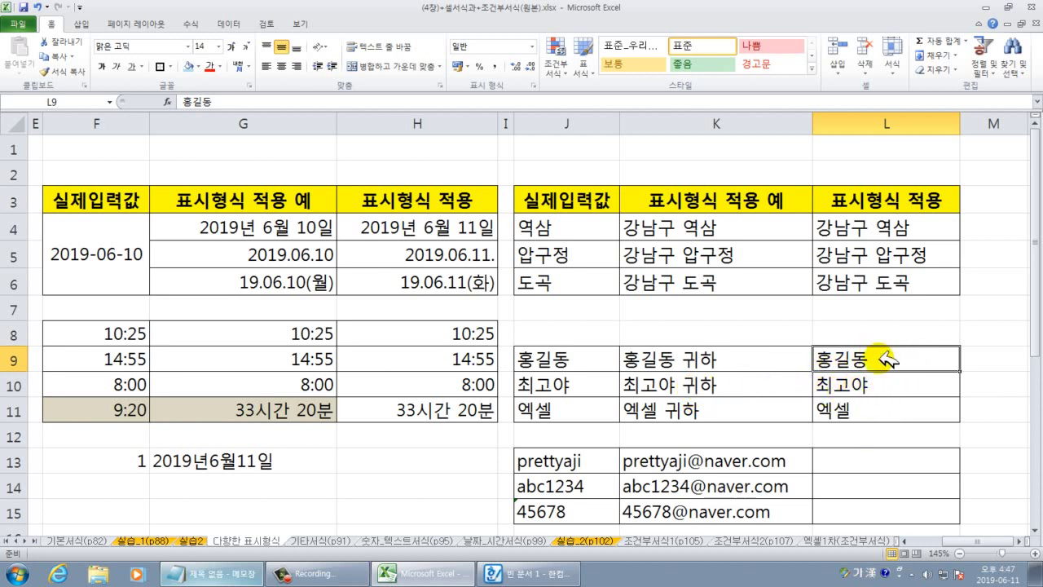
left_click_drag(885, 359, 880, 410)
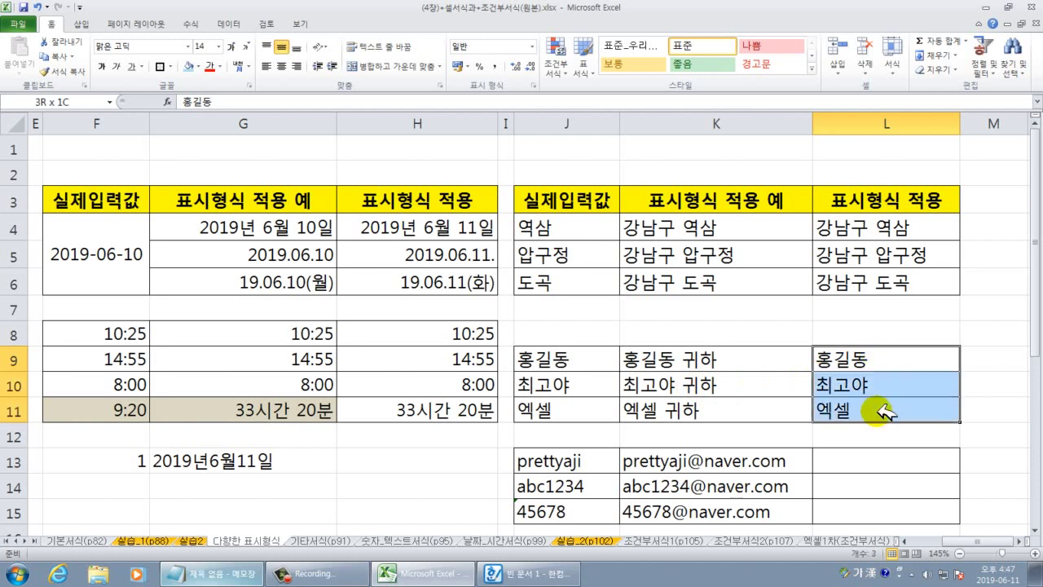
right_click(870, 363)
left_click(891, 293)
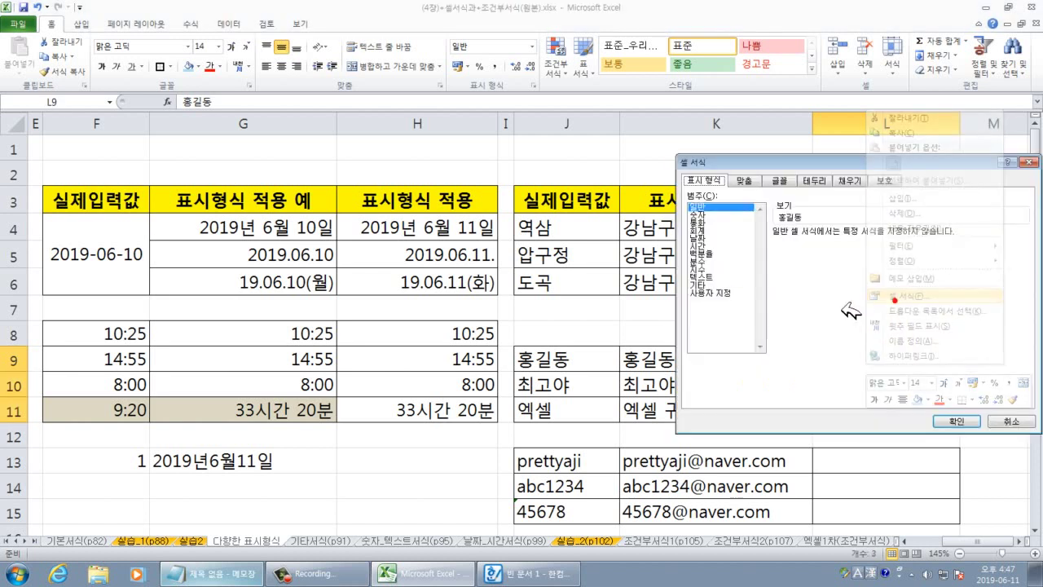
left_click(708, 291)
left_click_drag(748, 160, 367, 102)
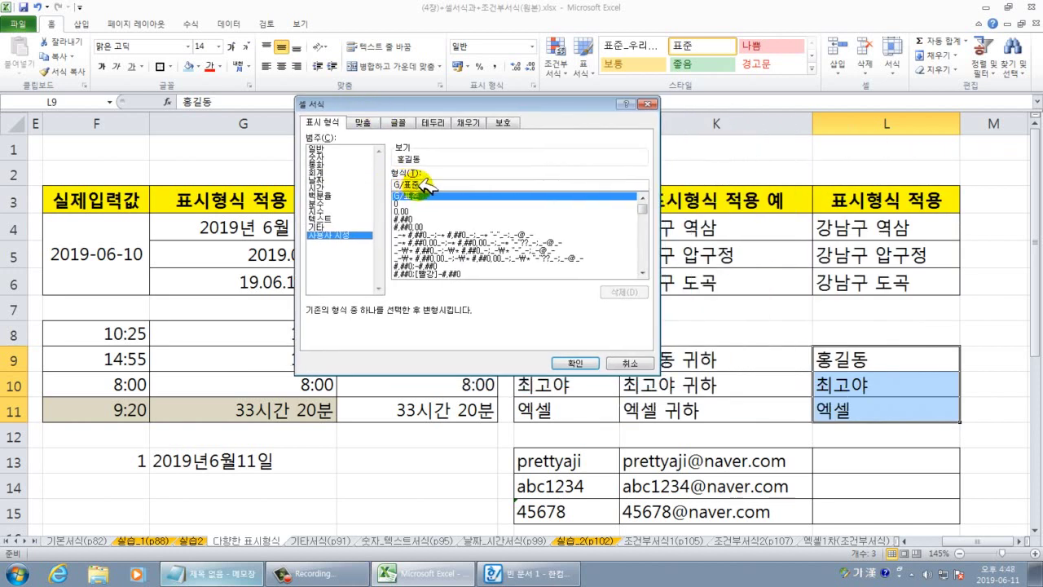
left_click_drag(415, 182, 377, 180)
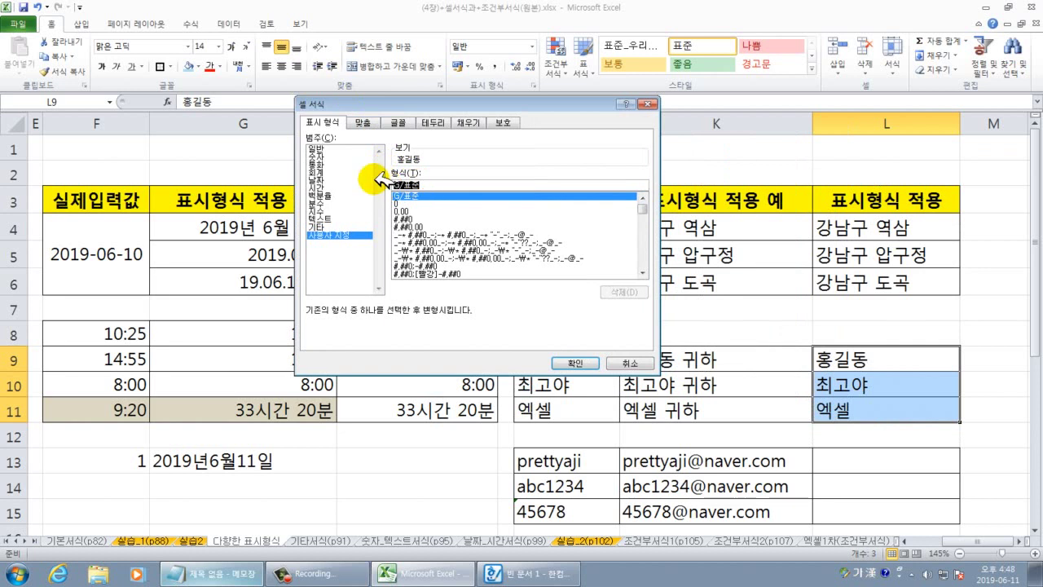
type("@")
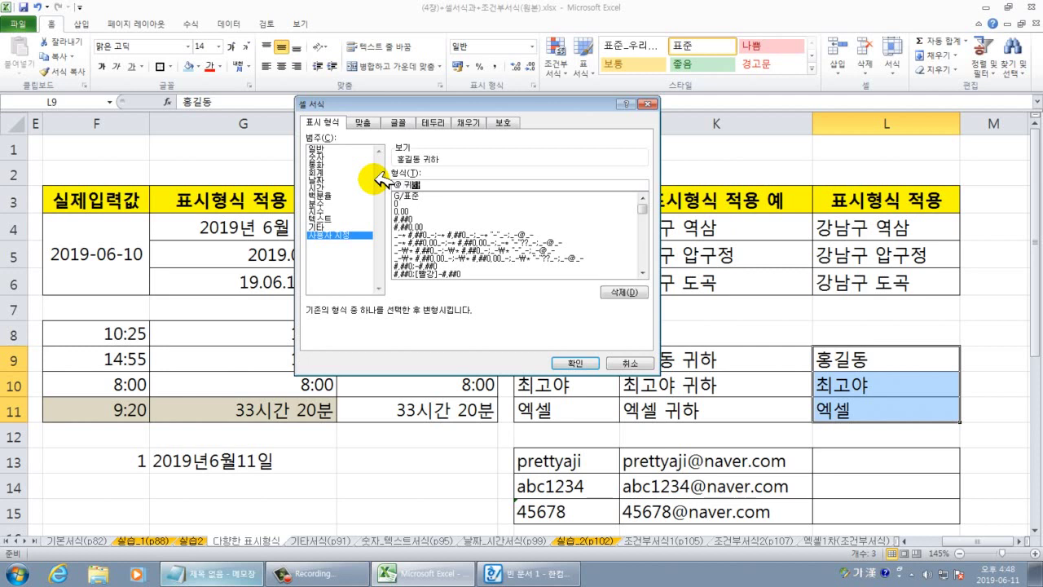
type(" 귀하")
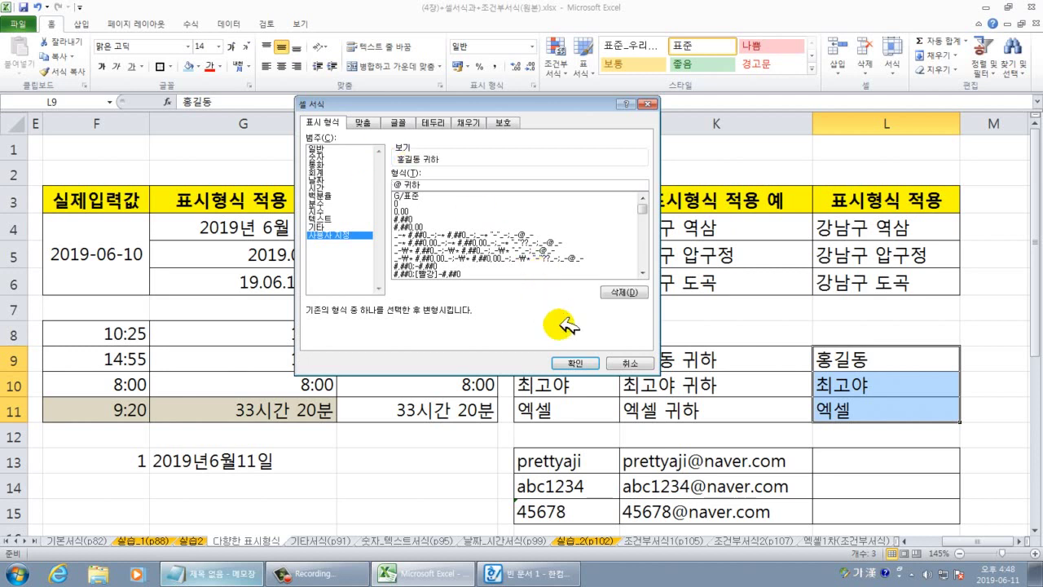
left_click(570, 362)
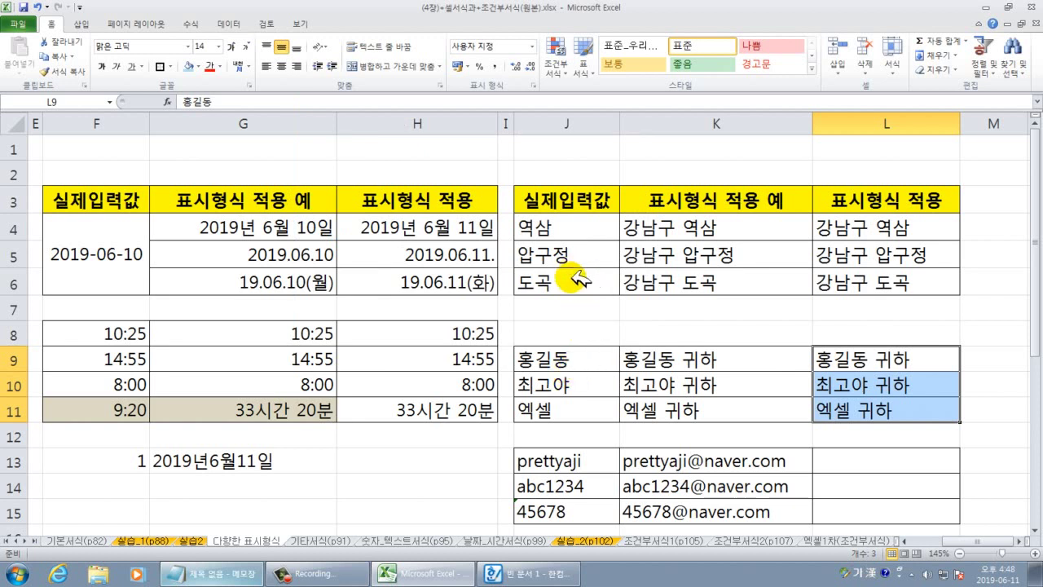
Copy the IDs from J13:J15 into L13:L15.
scroll(644, 342, "down", 1)
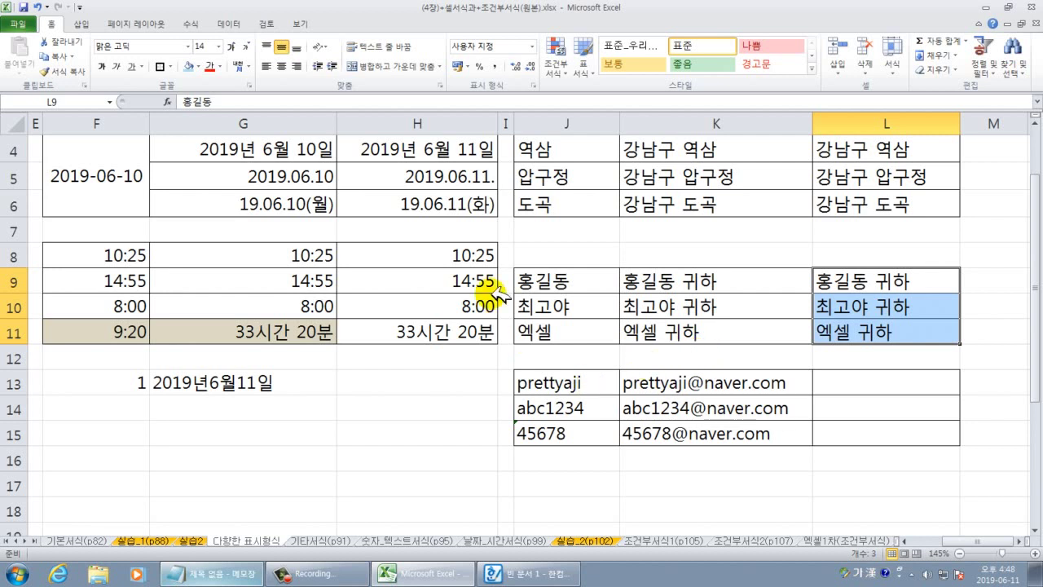
left_click_drag(585, 381, 597, 437)
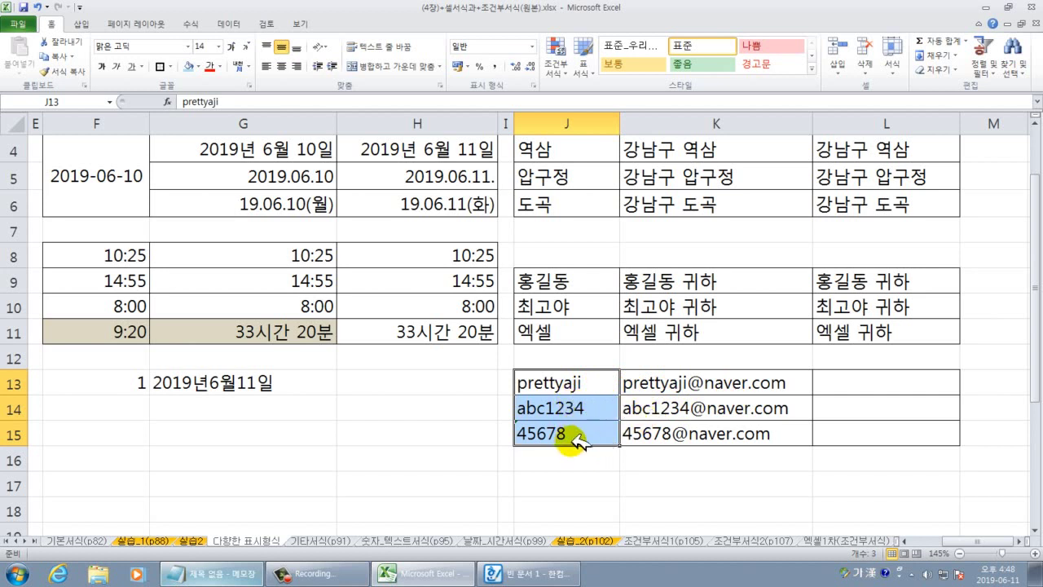
left_click_drag(575, 444, 833, 438)
right_click(868, 380)
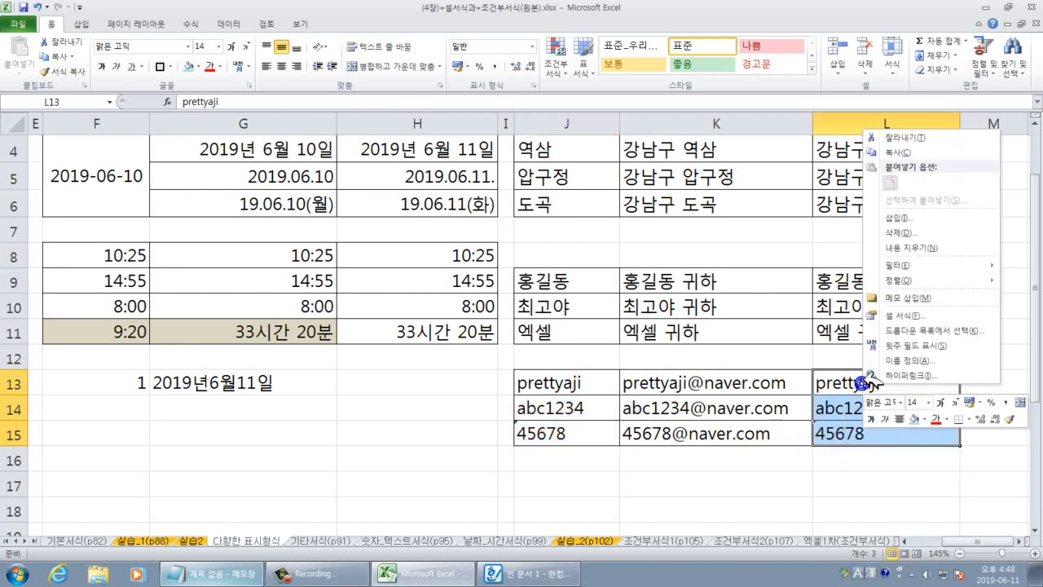
left_click(905, 311)
left_click(709, 302)
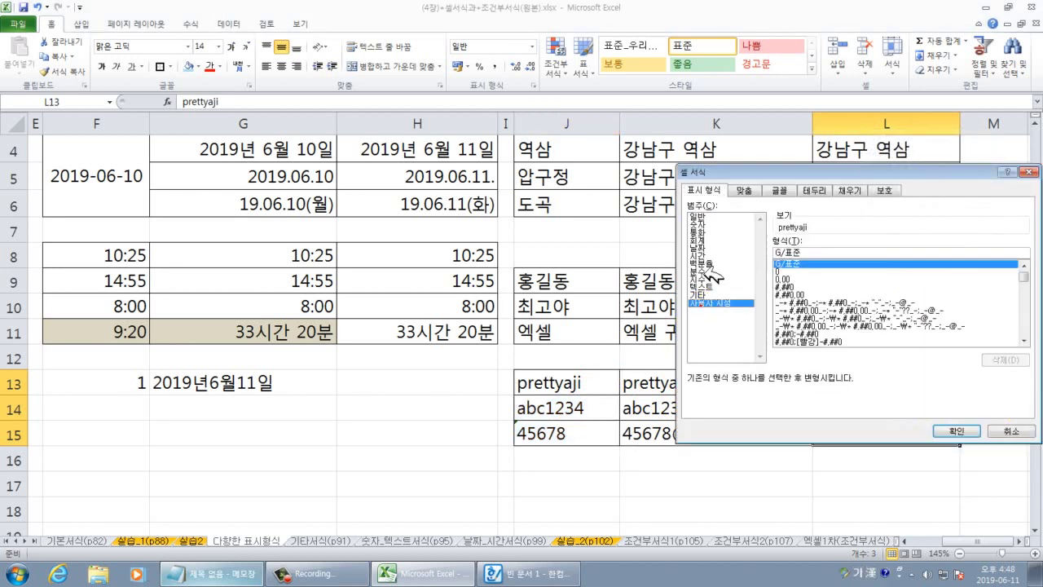
left_click_drag(737, 169, 216, 93)
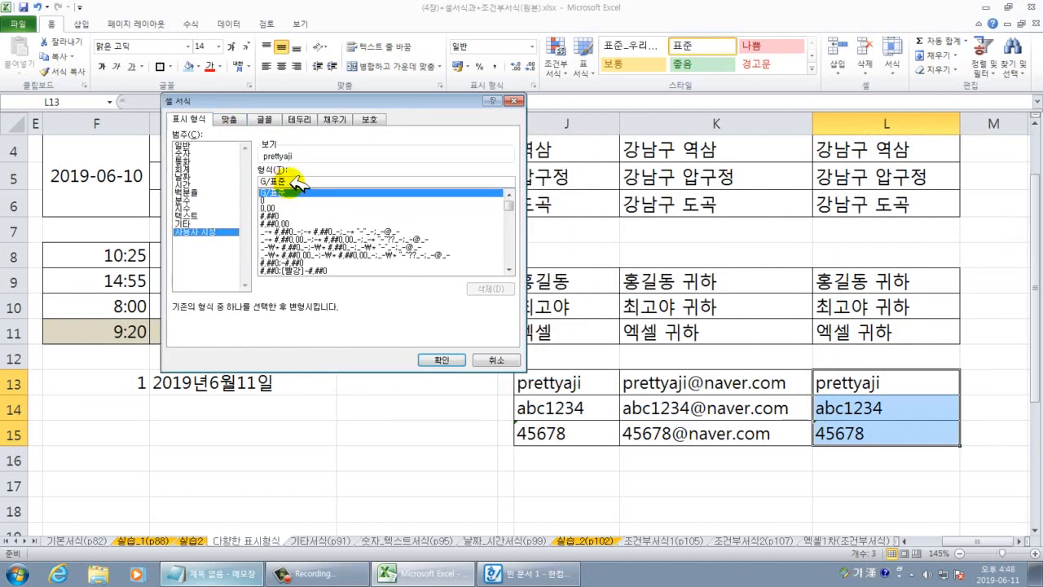
left_click_drag(290, 181, 256, 182)
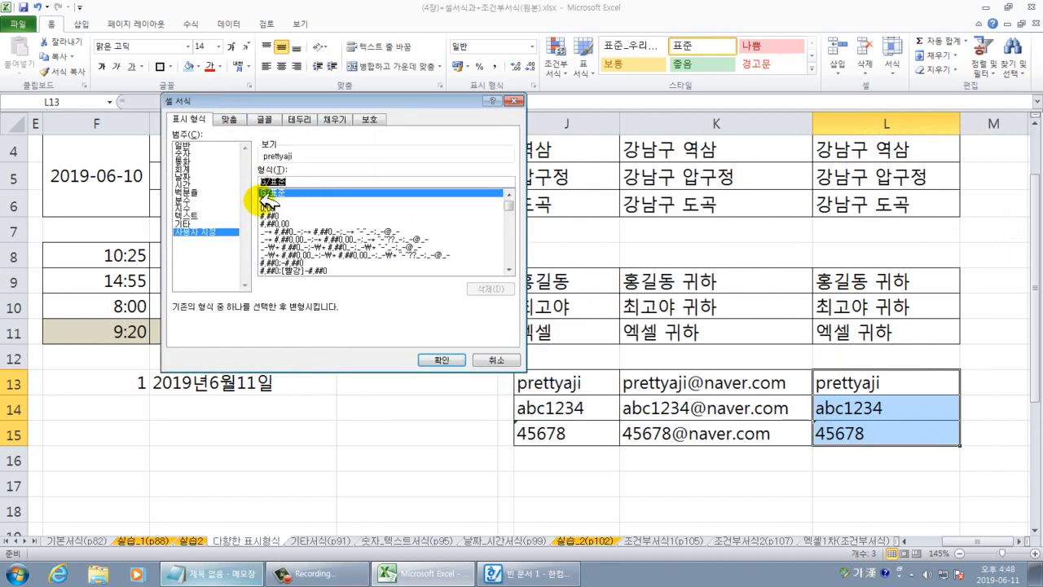
type("@\"@naver.com")
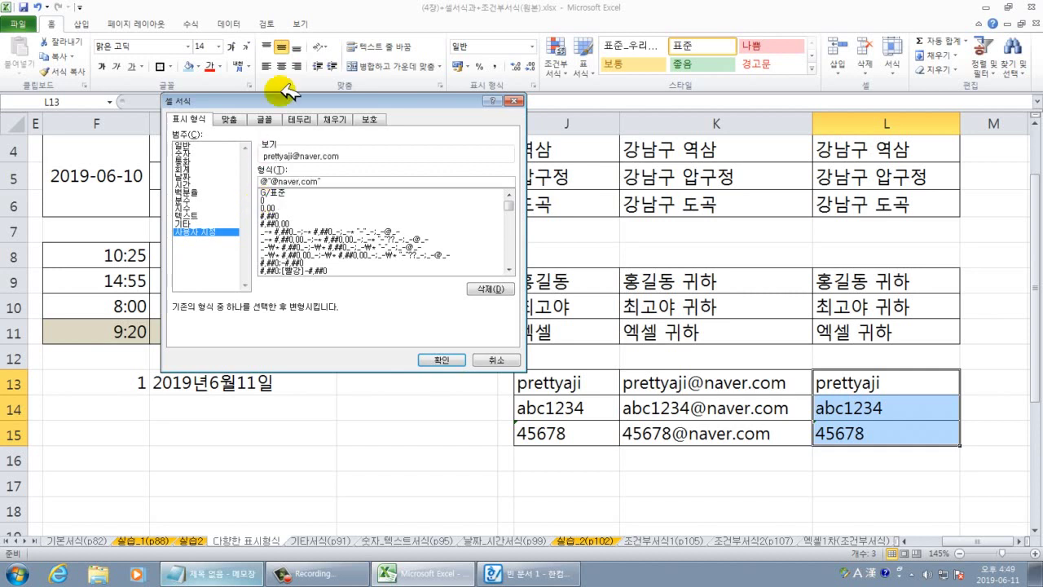
left_click_drag(331, 180, 262, 182)
key("ctrl+c")
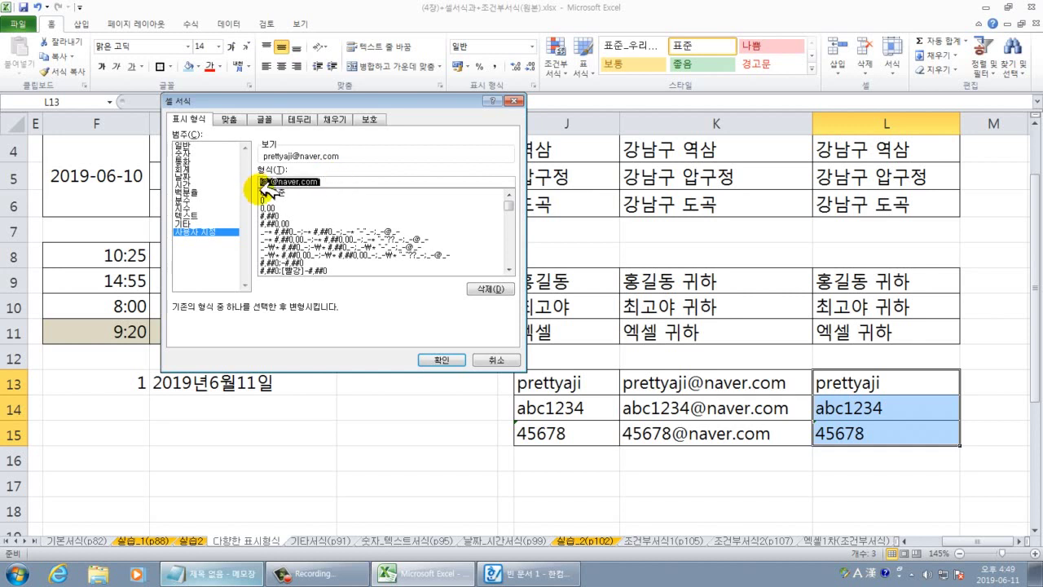
left_click(232, 575)
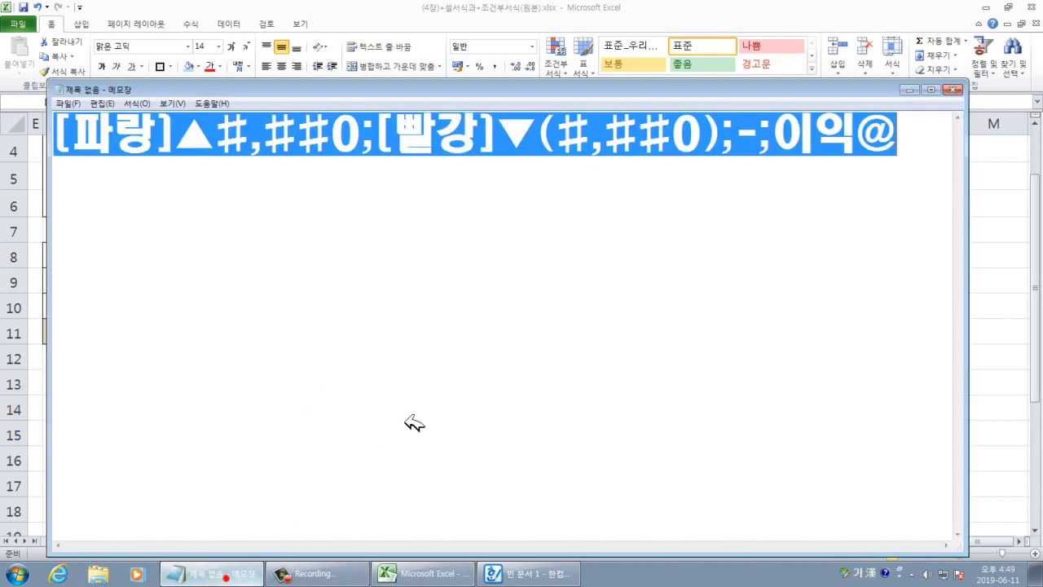
left_click(419, 277)
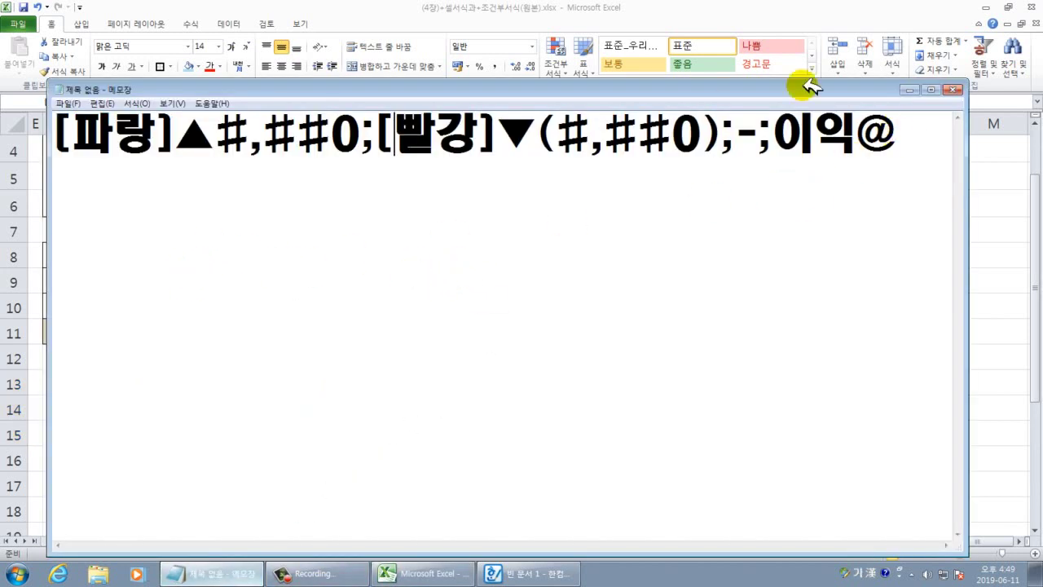
left_click(896, 130)
key("Return")
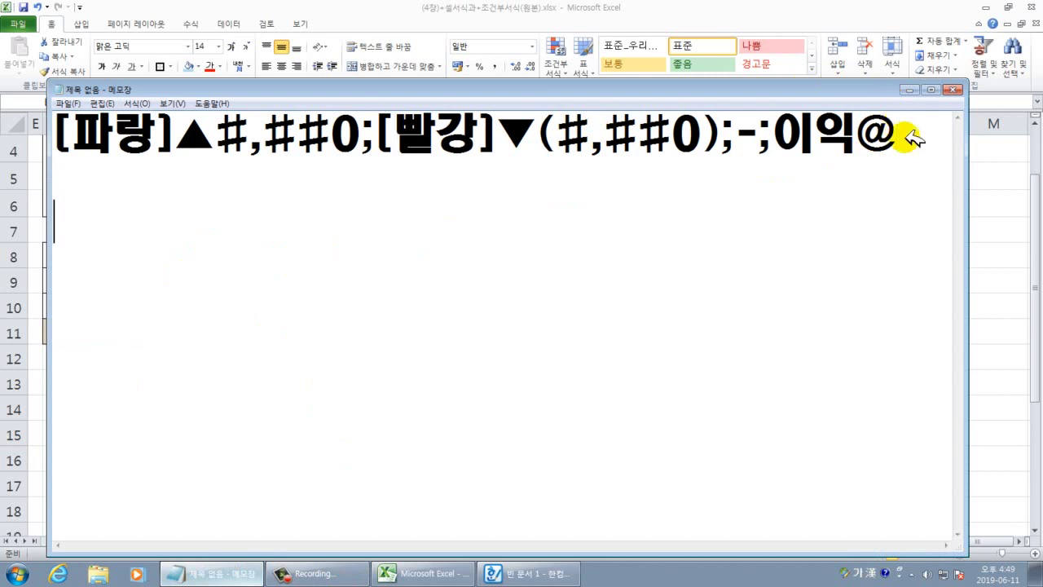
key("ctrl+v")
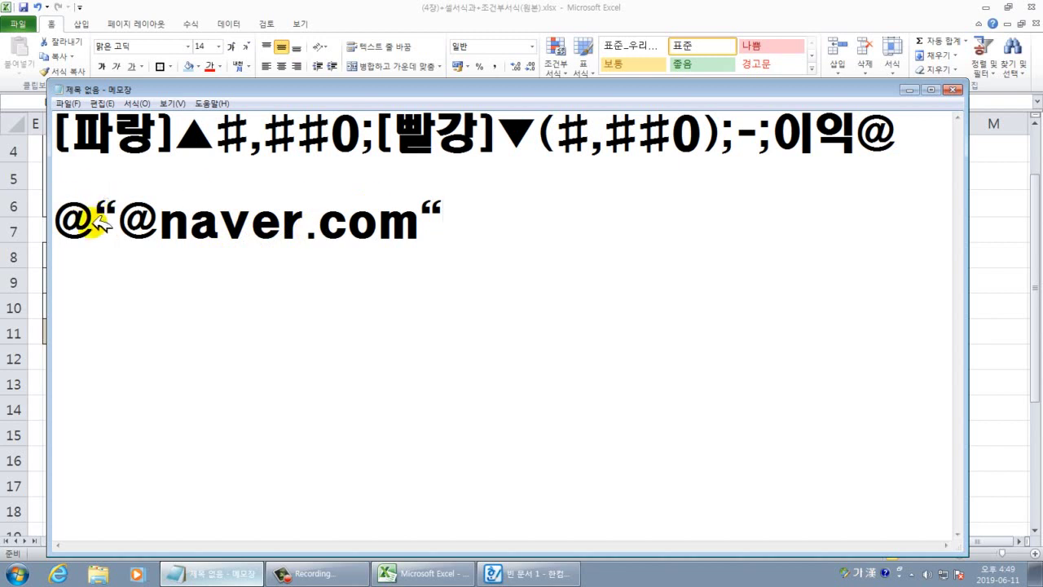
left_click_drag(97, 228, 66, 226)
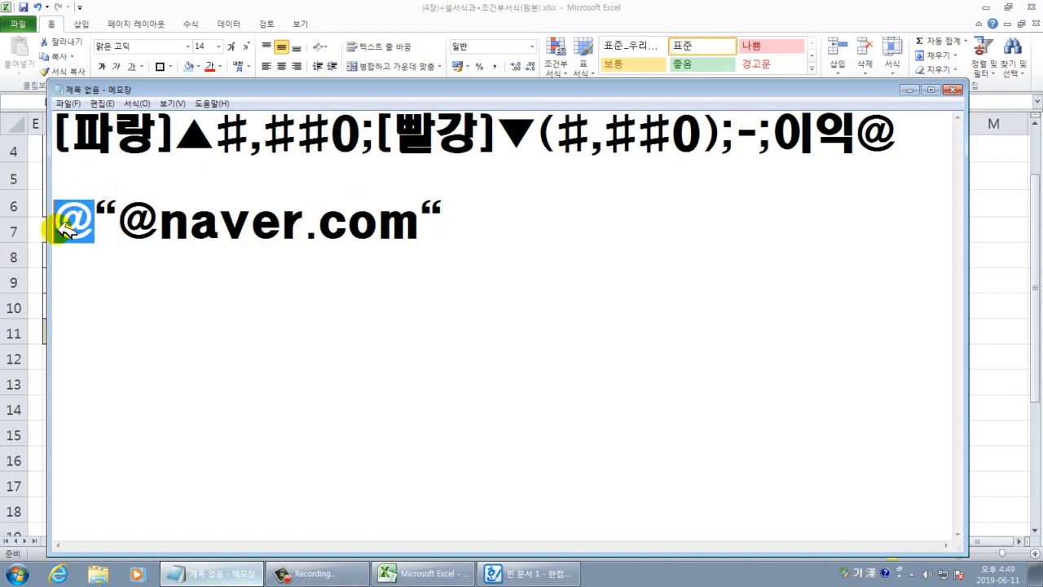
left_click_drag(116, 224, 425, 234)
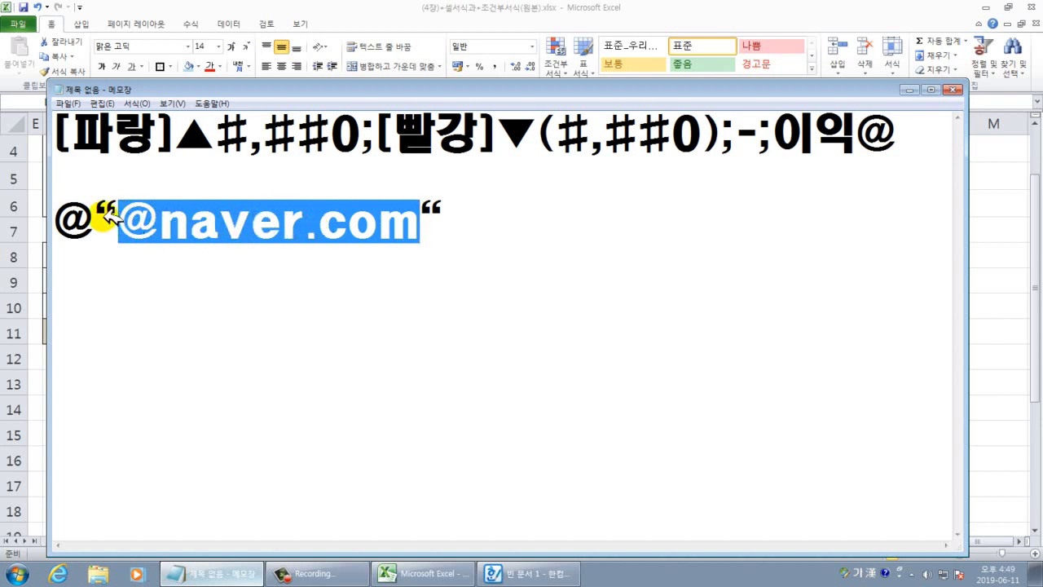
left_click_drag(96, 218, 479, 222)
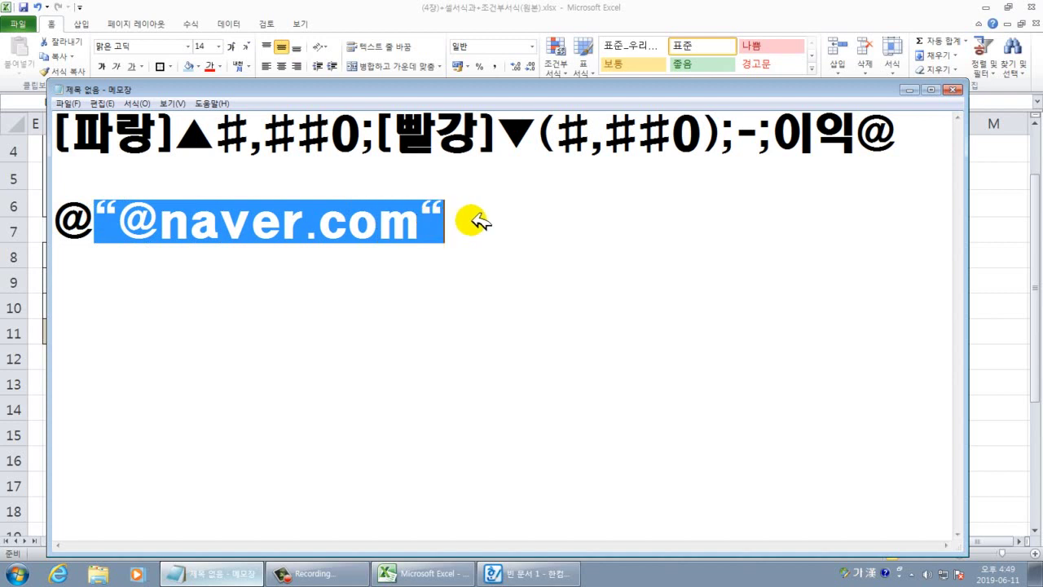
double_click(75, 222)
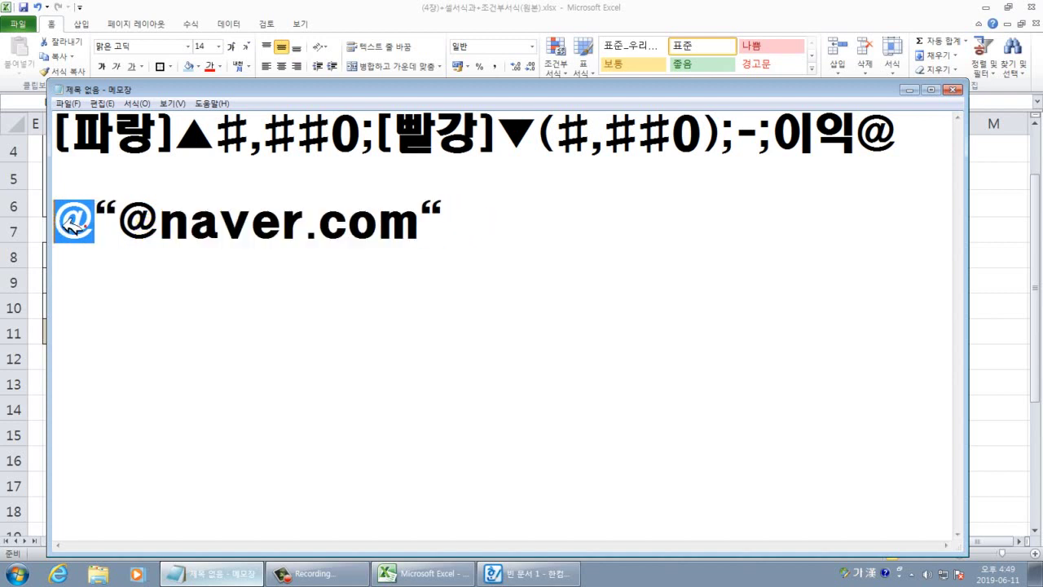
double_click(143, 221)
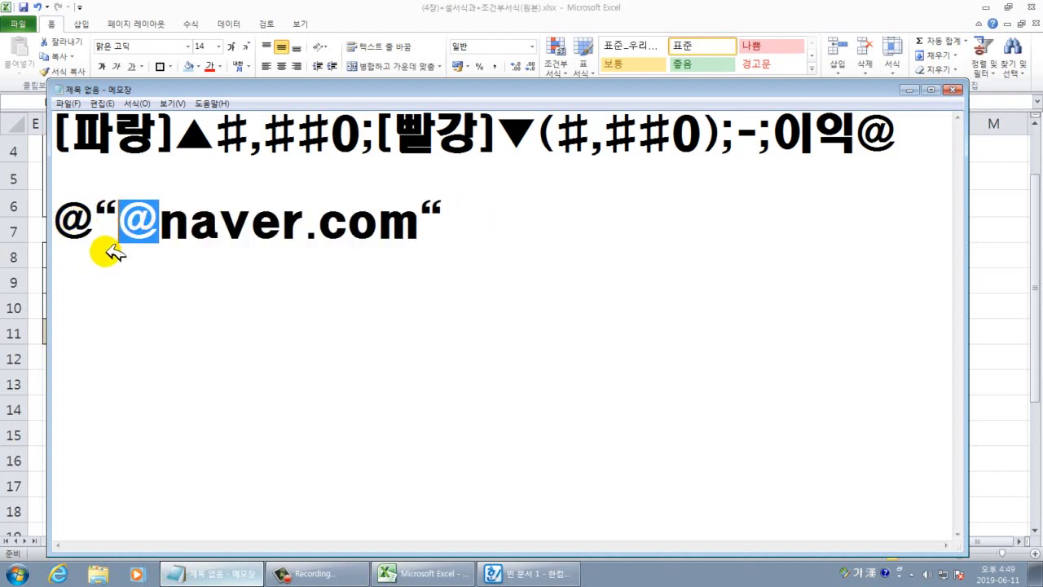
left_click(93, 228)
double_click(75, 221)
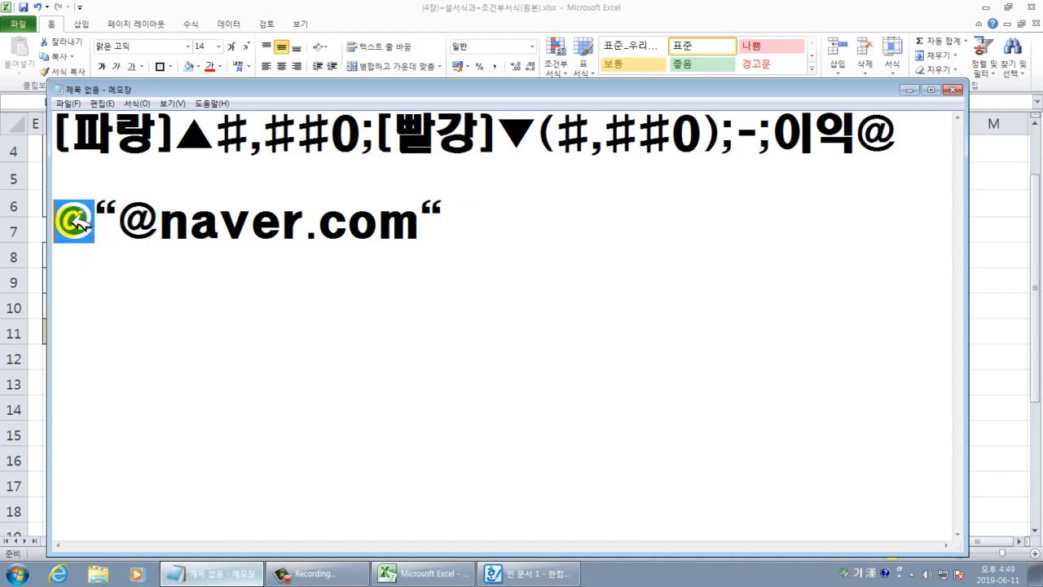
left_click(139, 222)
double_click(150, 222)
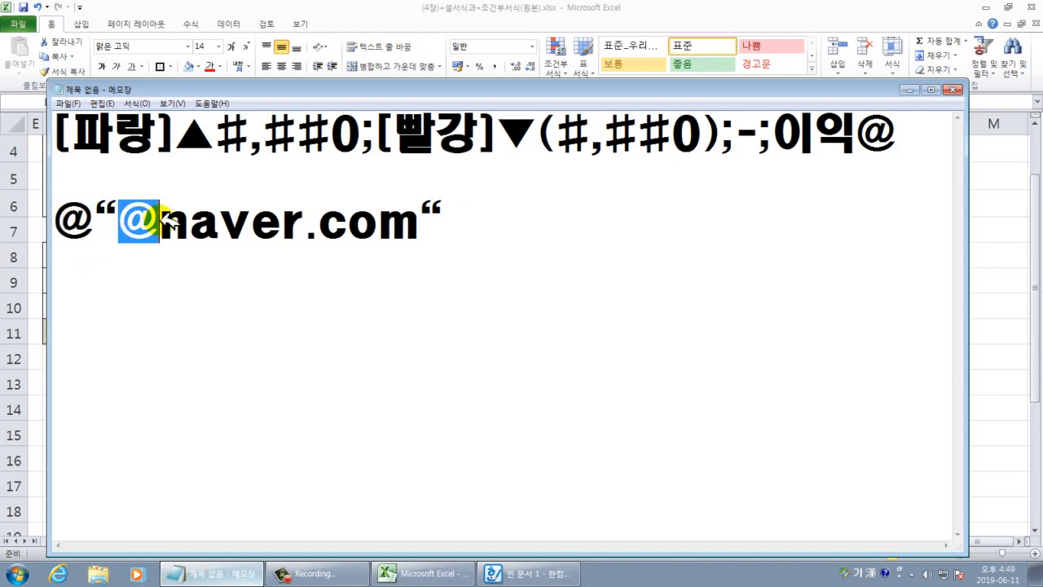
left_click(233, 263)
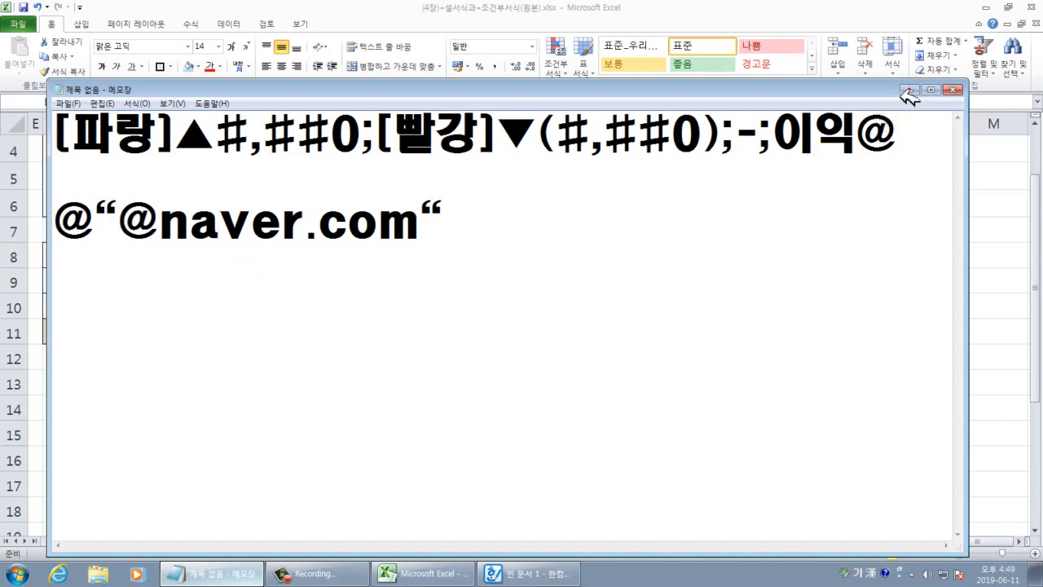
left_click(909, 90)
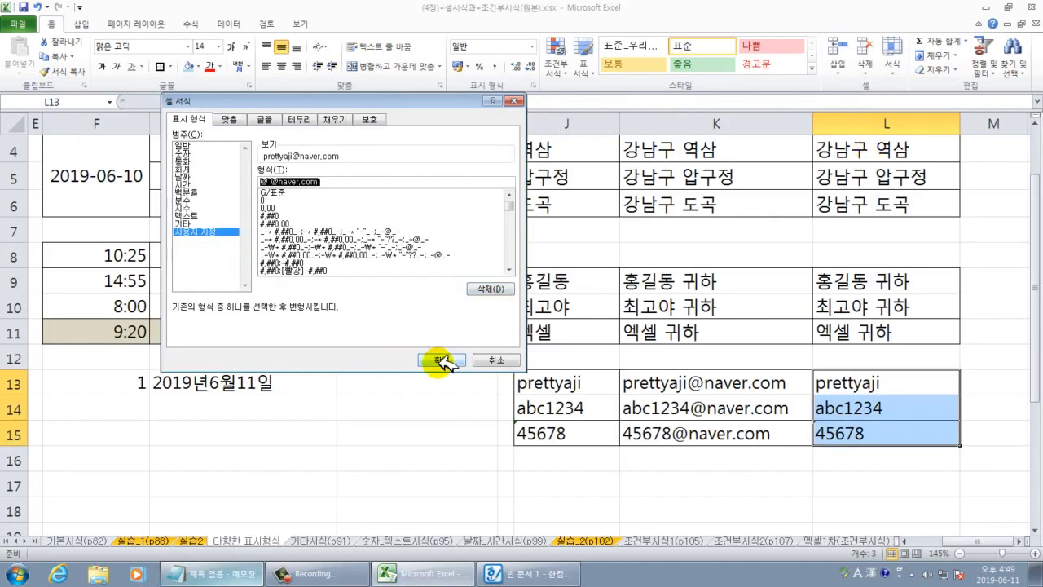
left_click(440, 360)
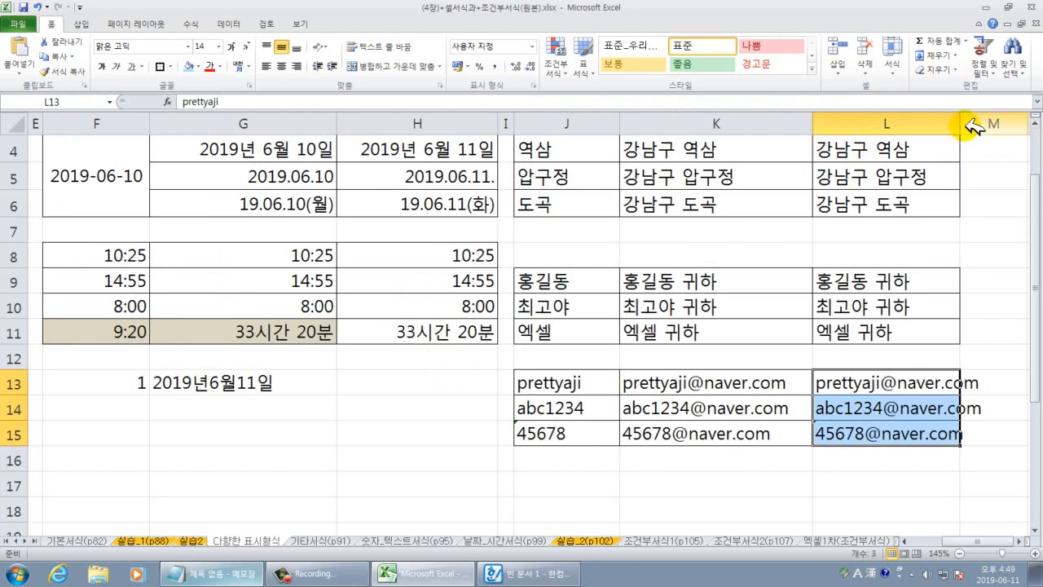
left_click_drag(960, 126, 995, 129)
left_click(959, 465)
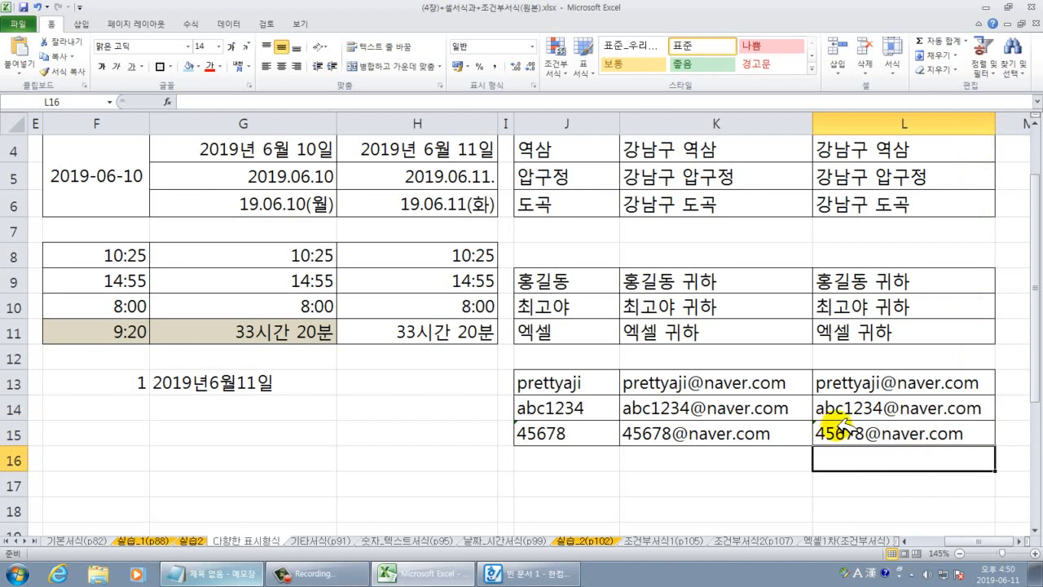
scroll(843, 428, "down", 2)
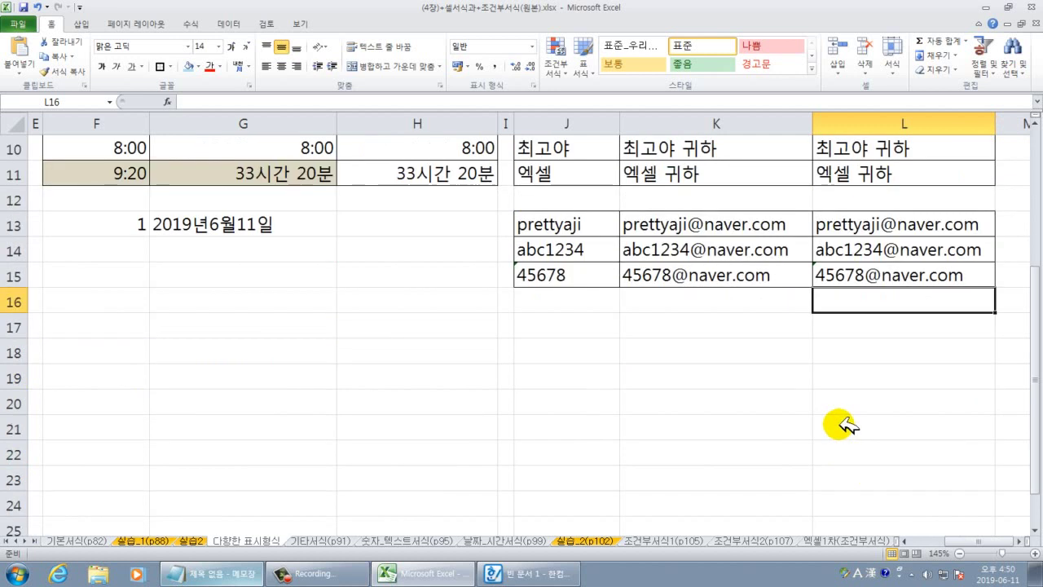
left_click_drag(861, 236, 851, 267)
left_click(562, 326)
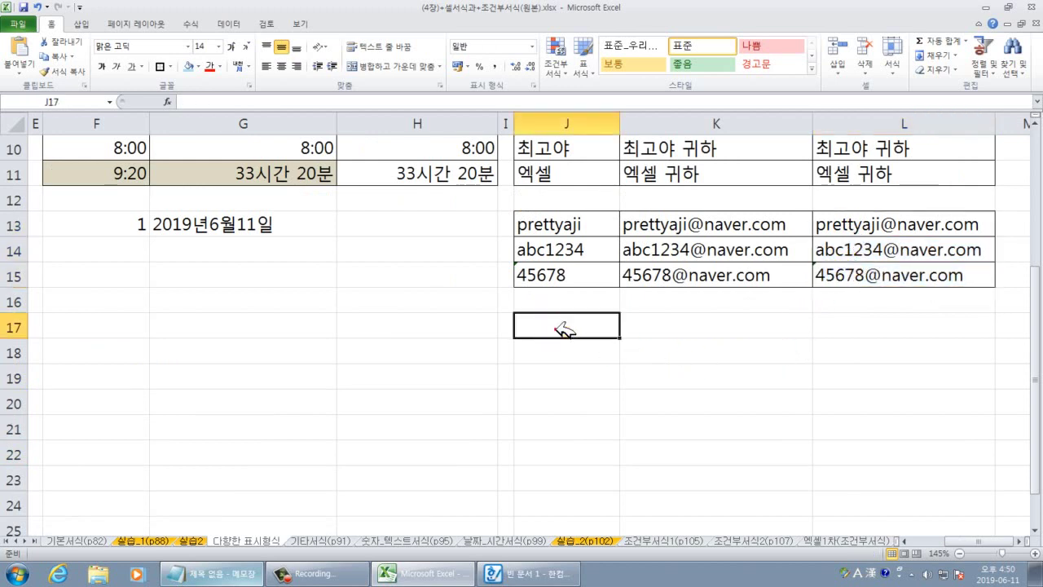
Type three mobile phone numbers into J17, J18 and J19.
scroll(601, 308, "up", 2)
scroll(600, 277, "down", 2)
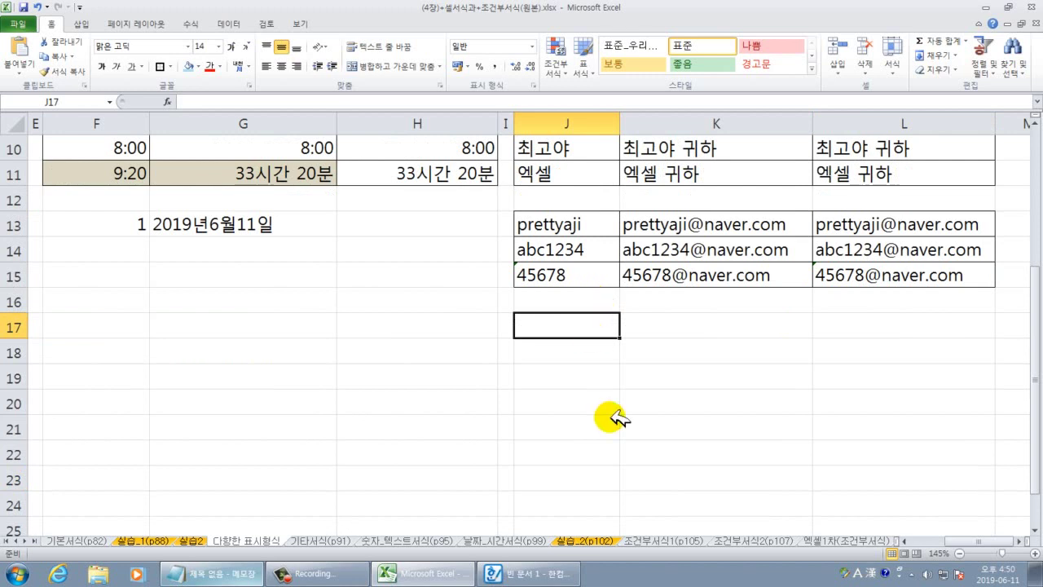
type("010")
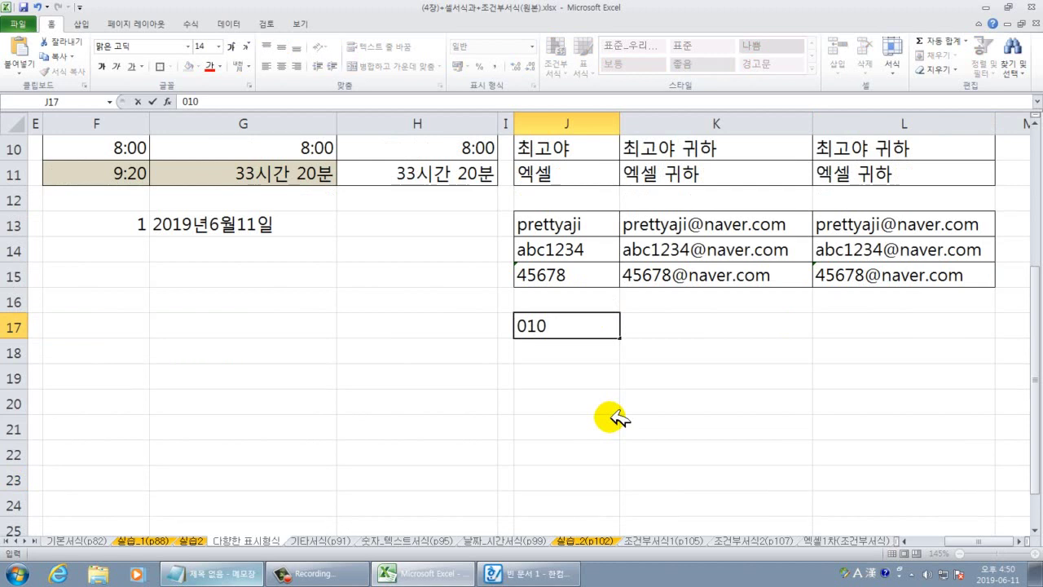
type("12345678")
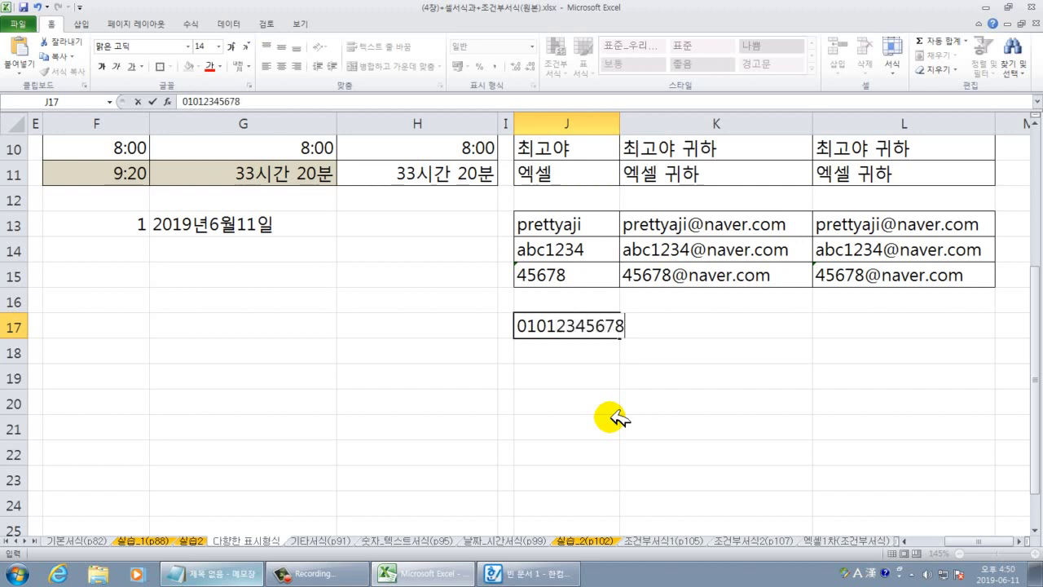
key("Return")
type("0109999888")
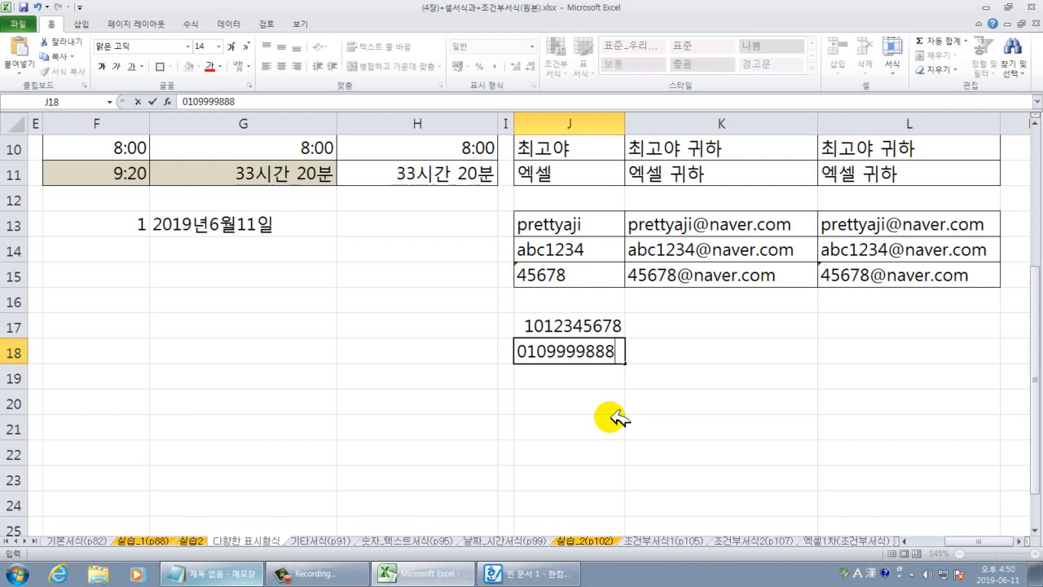
type("8")
key("Return")
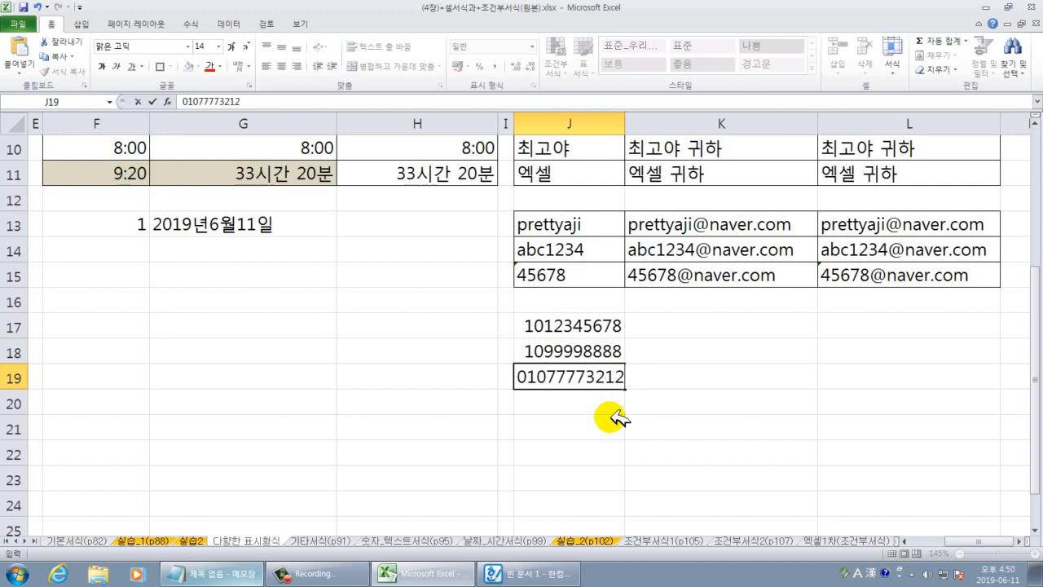
key("Return")
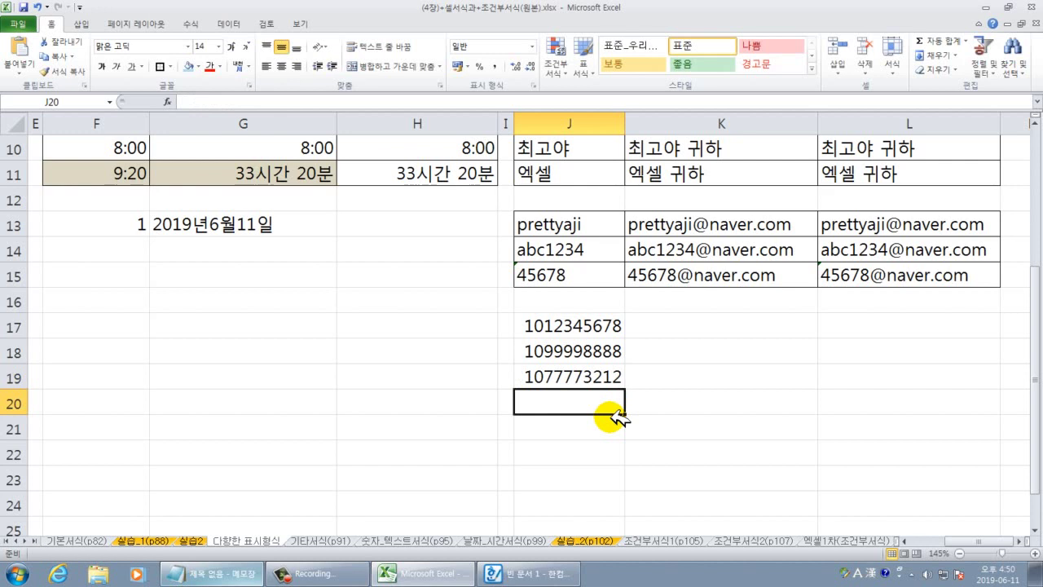
left_click(694, 452)
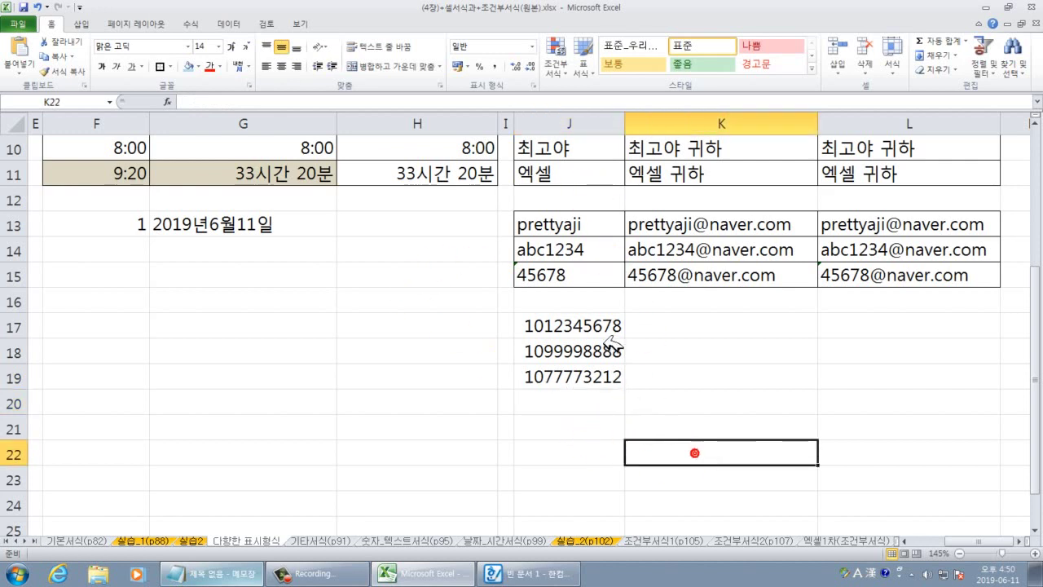
Apply the Special phone number format to J17:J19.
left_click_drag(582, 323, 596, 368)
right_click(593, 356)
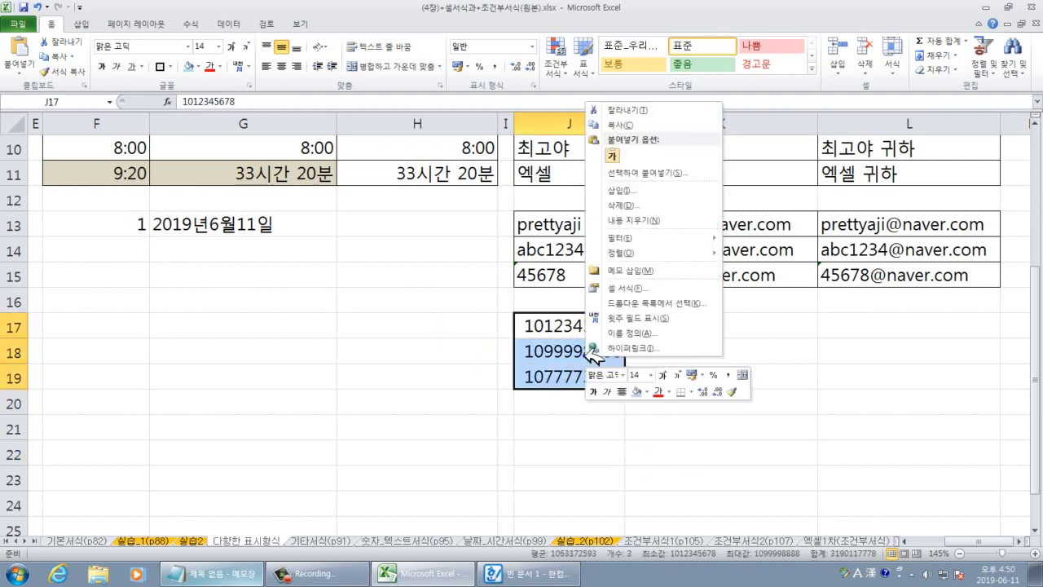
left_click(628, 288)
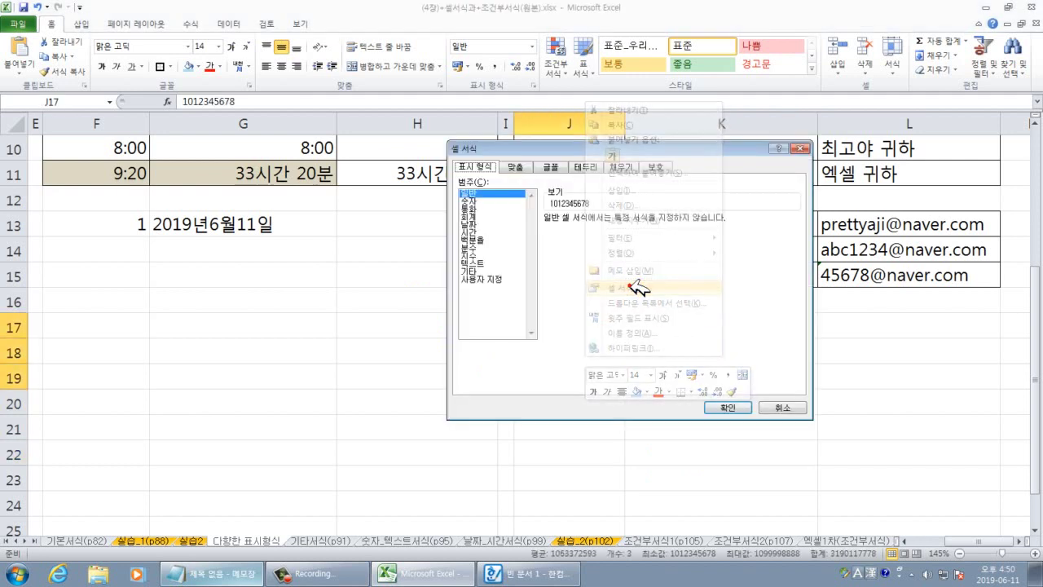
left_click(472, 272)
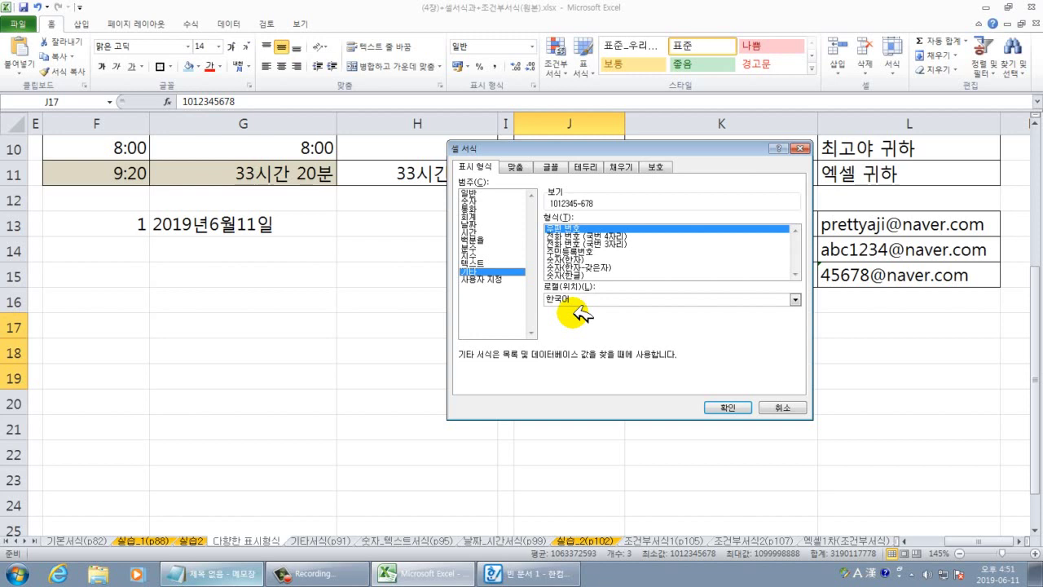
left_click(602, 236)
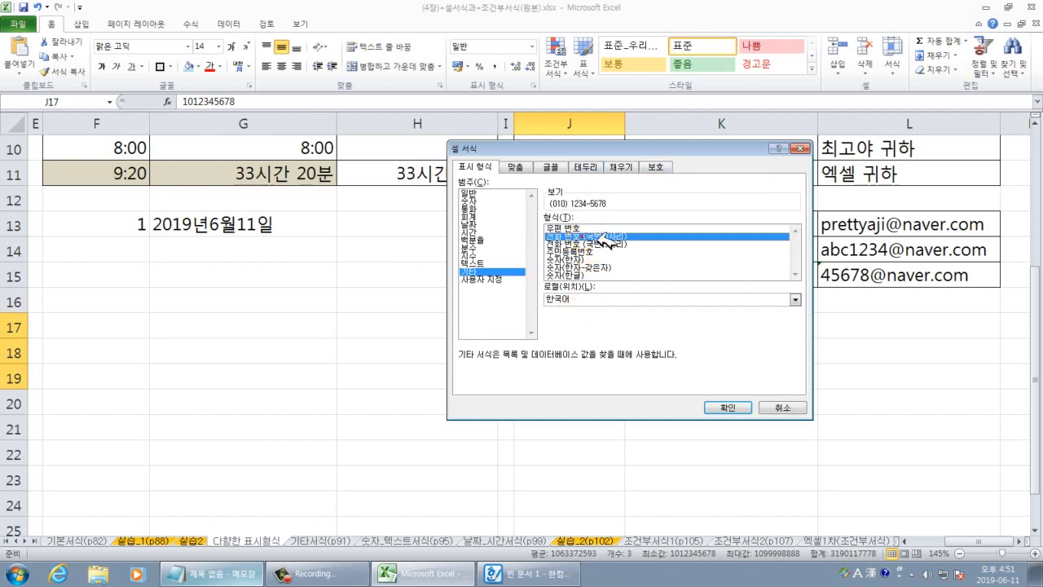
left_click(609, 238)
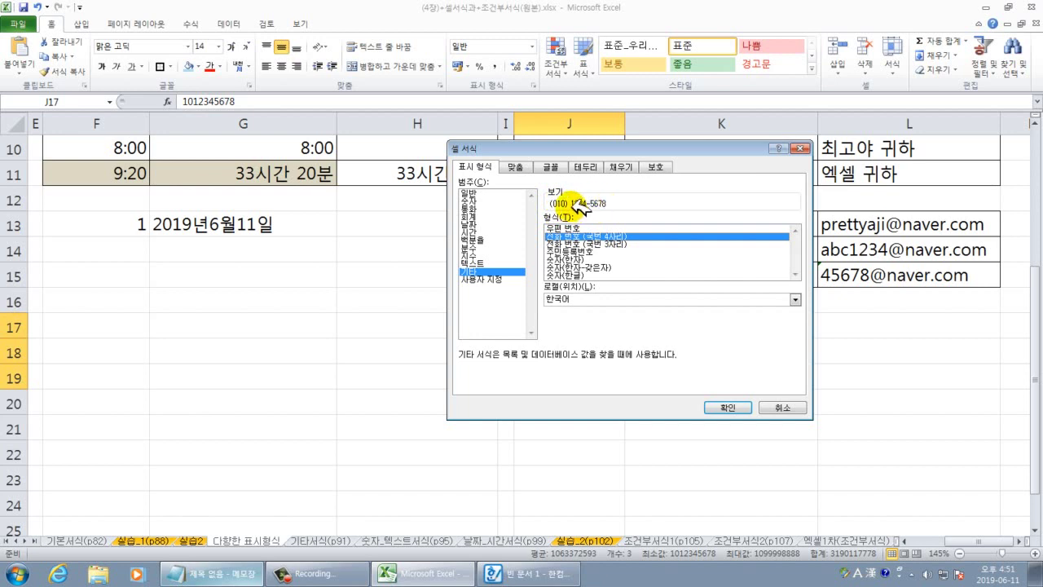
Edit the phone format's custom code to use (0##-####-#### and apply it.
left_click(486, 279)
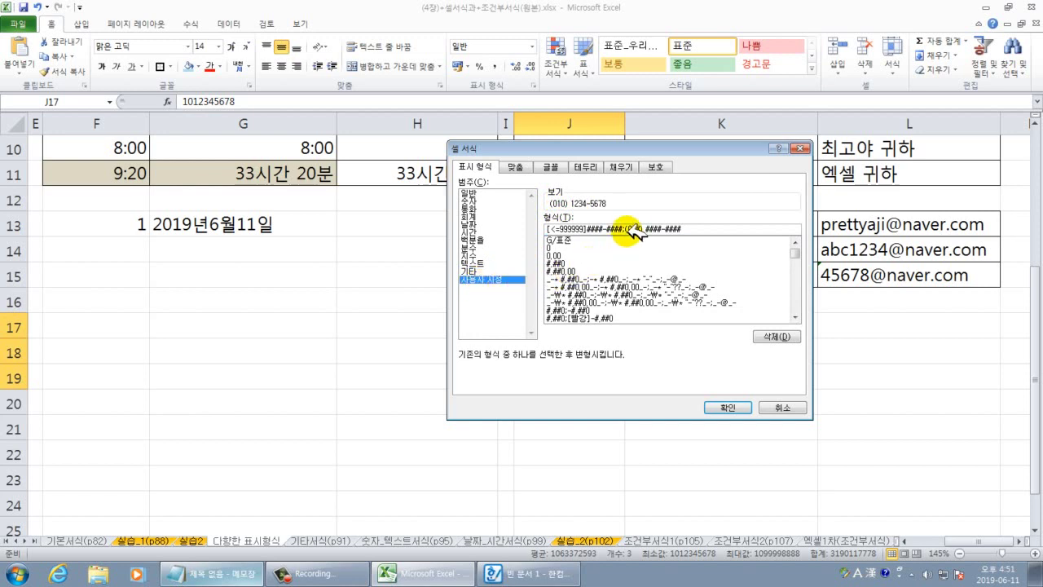
left_click_drag(624, 229, 652, 231)
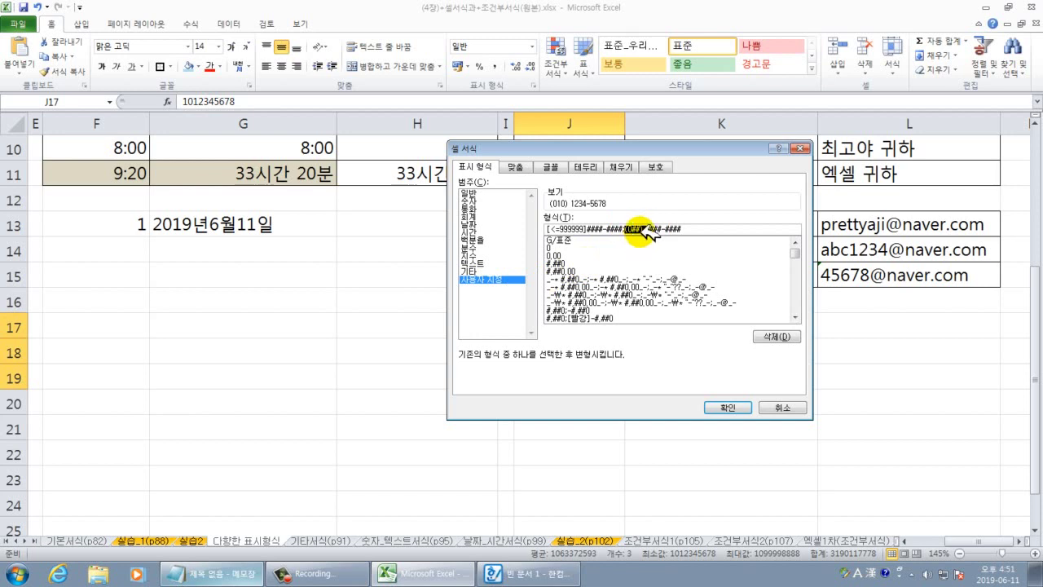
left_click(676, 229)
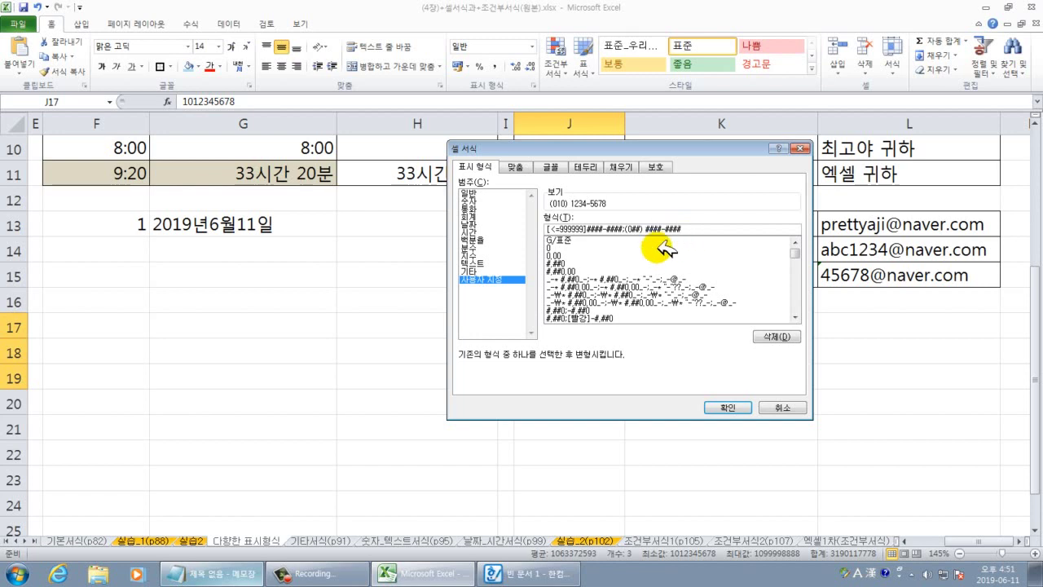
key("BackSpace")
key("BackSpace")
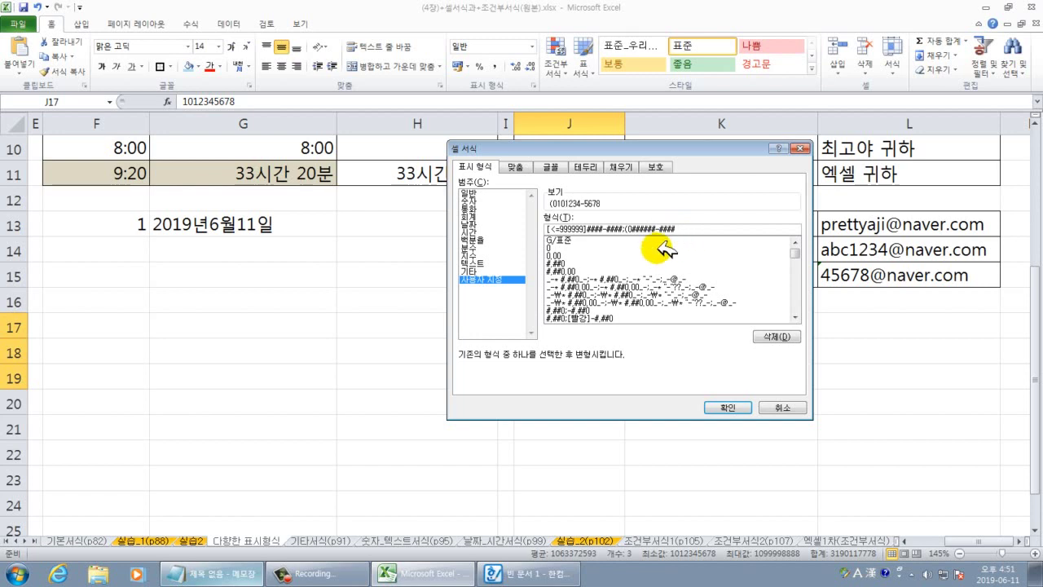
type("-")
left_click(730, 407)
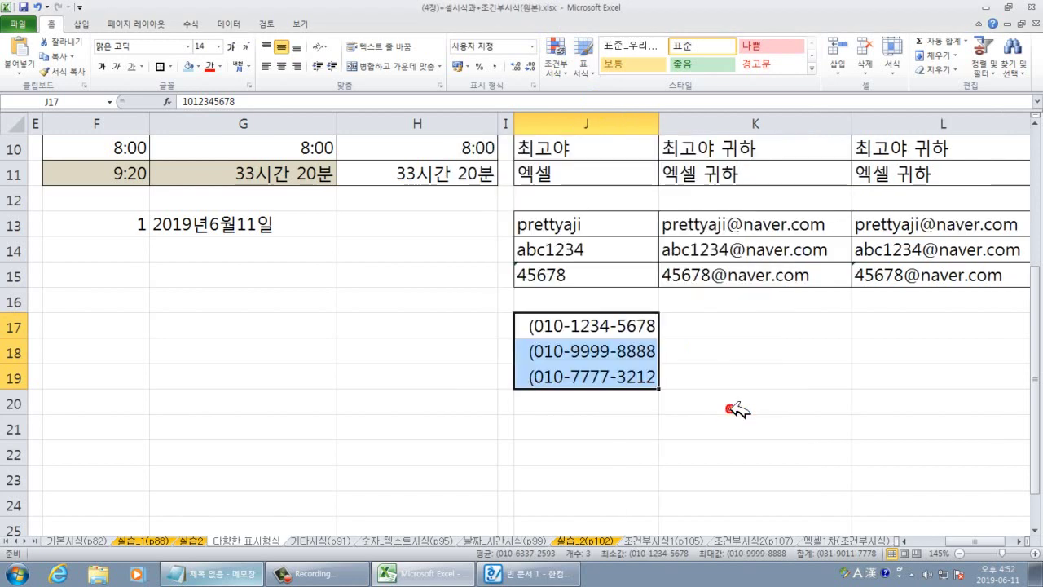
Delete the stray "(" from J17:J19's custom phone format code.
right_click(607, 306)
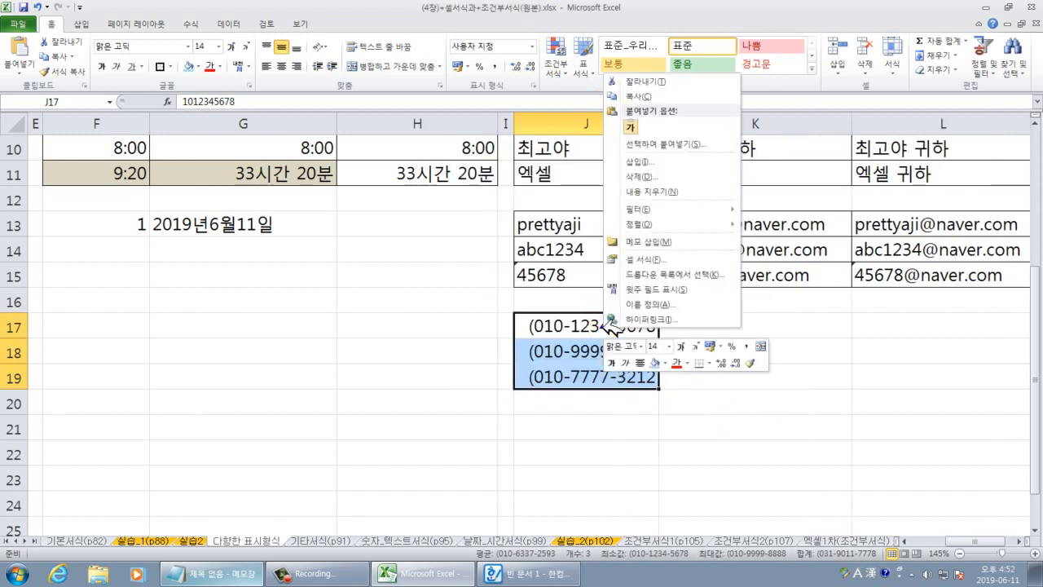
left_click(660, 259)
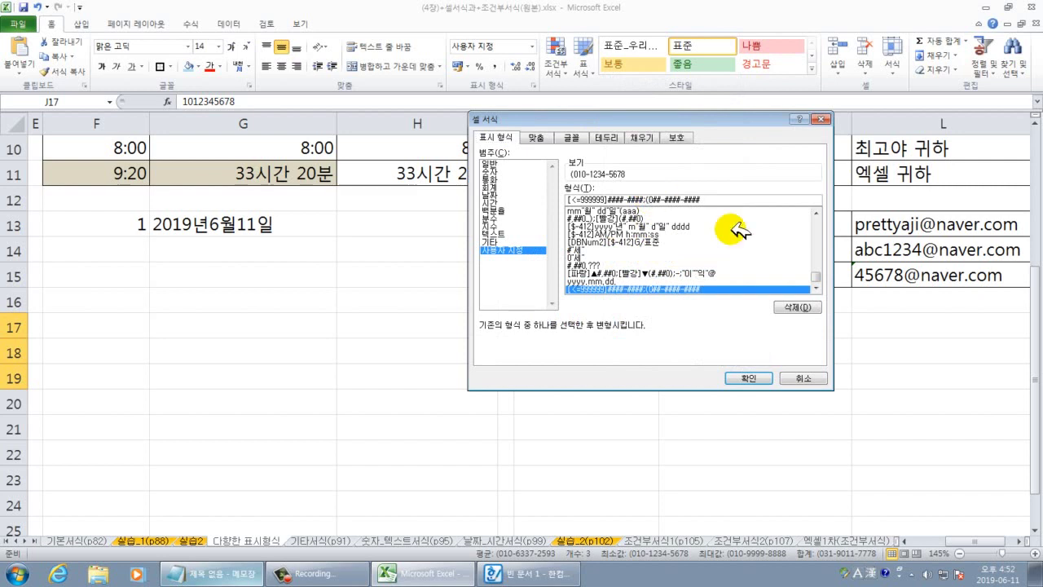
key("BackSpace")
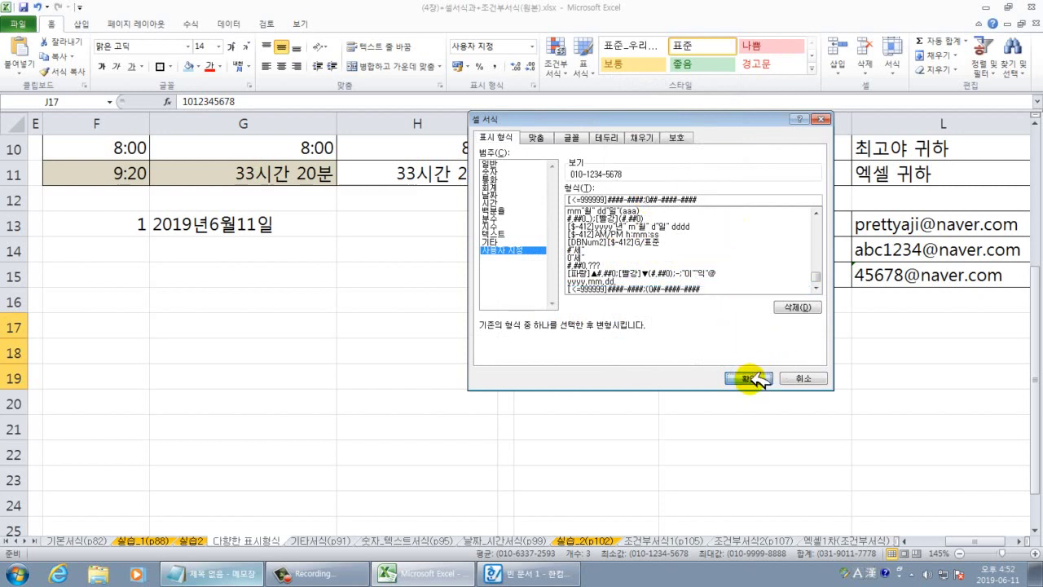
left_click(746, 378)
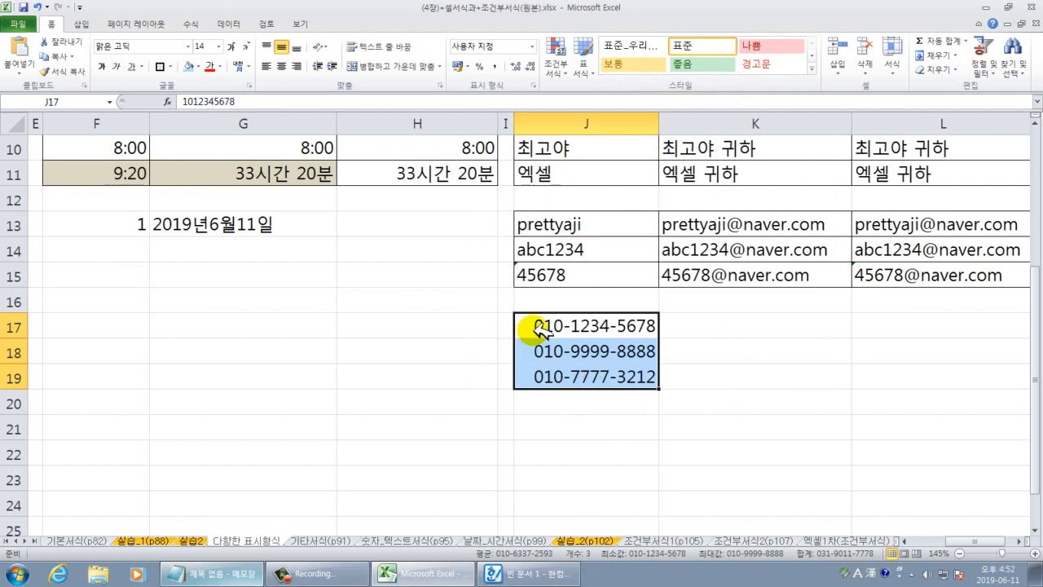
Reselect J17:J19 to review the corrected phone numbers.
left_click(631, 428)
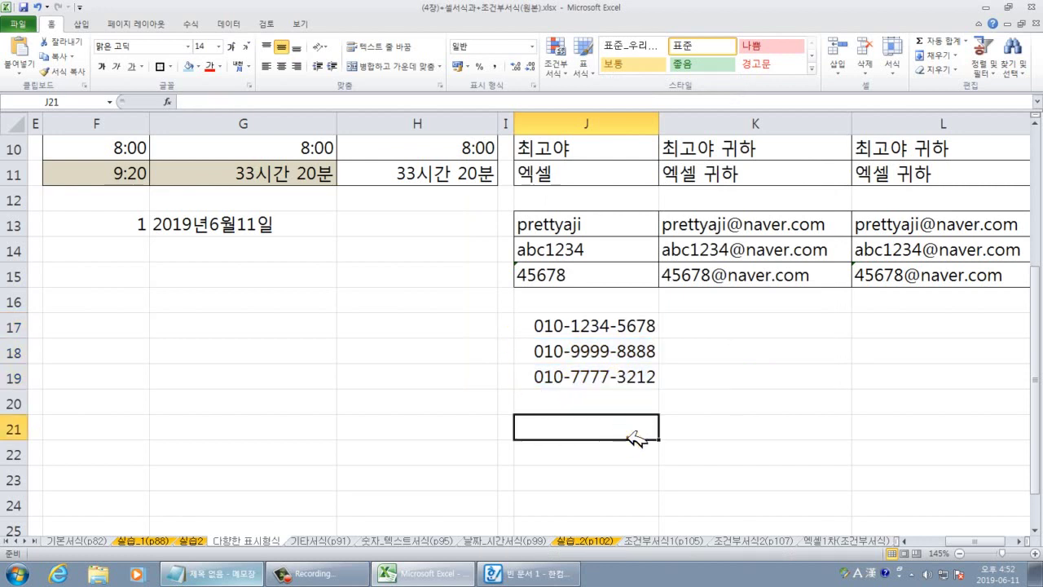
left_click(625, 402)
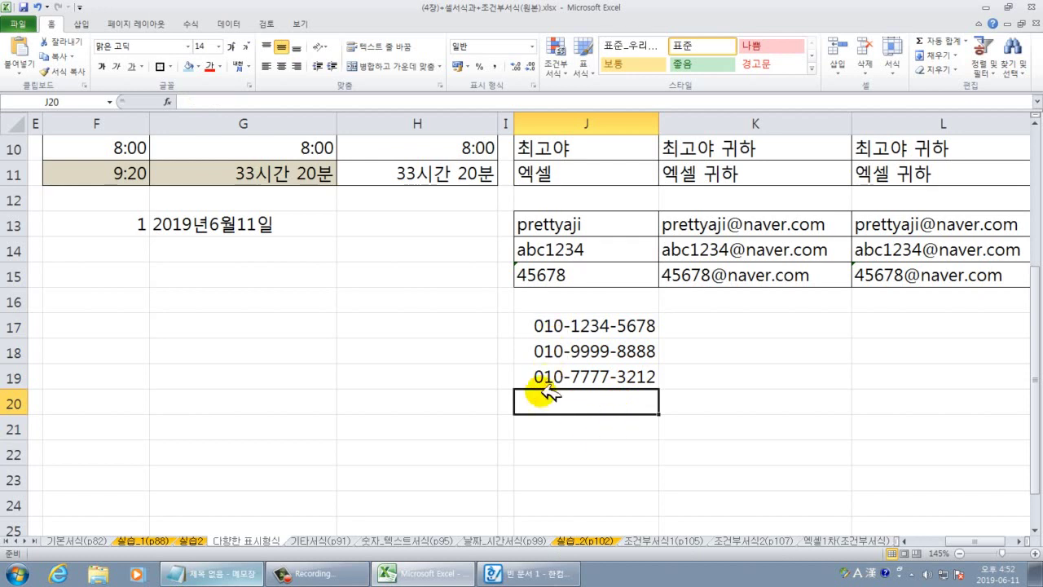
left_click(600, 426)
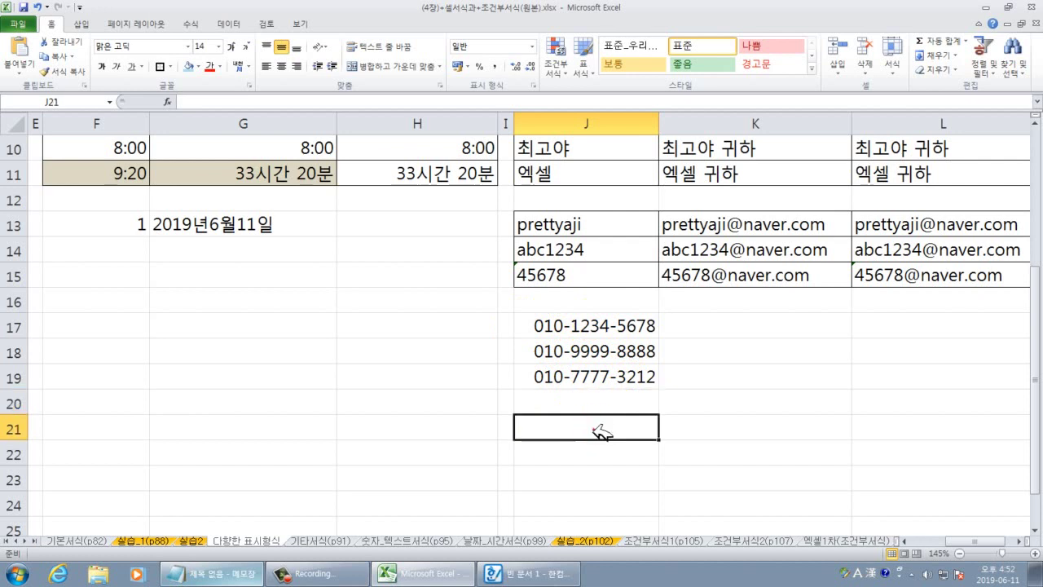
left_click(599, 406)
left_click_drag(604, 324, 603, 373)
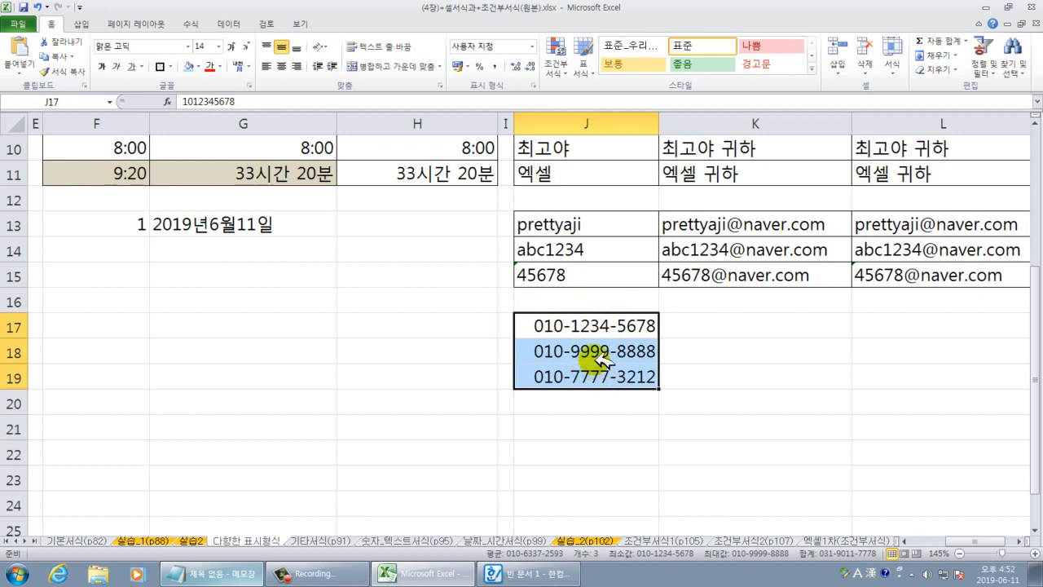
Leave the phone-number sheet and settle on the 숫자_텍스트서식(p95) budget table sheet.
left_click(571, 476)
scroll(600, 447, "up", 3)
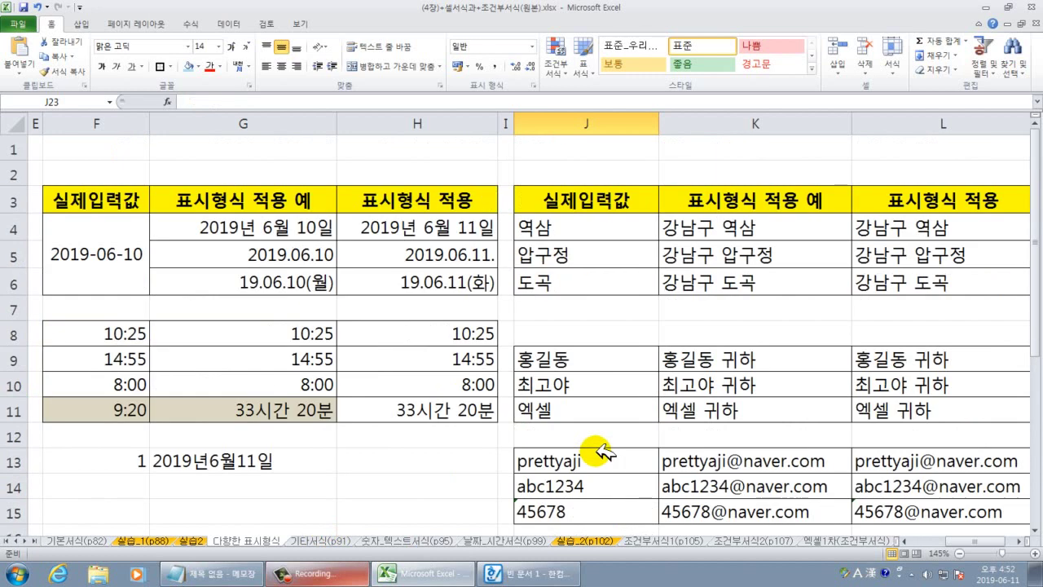
scroll(601, 447, "down", 3)
left_click(330, 540)
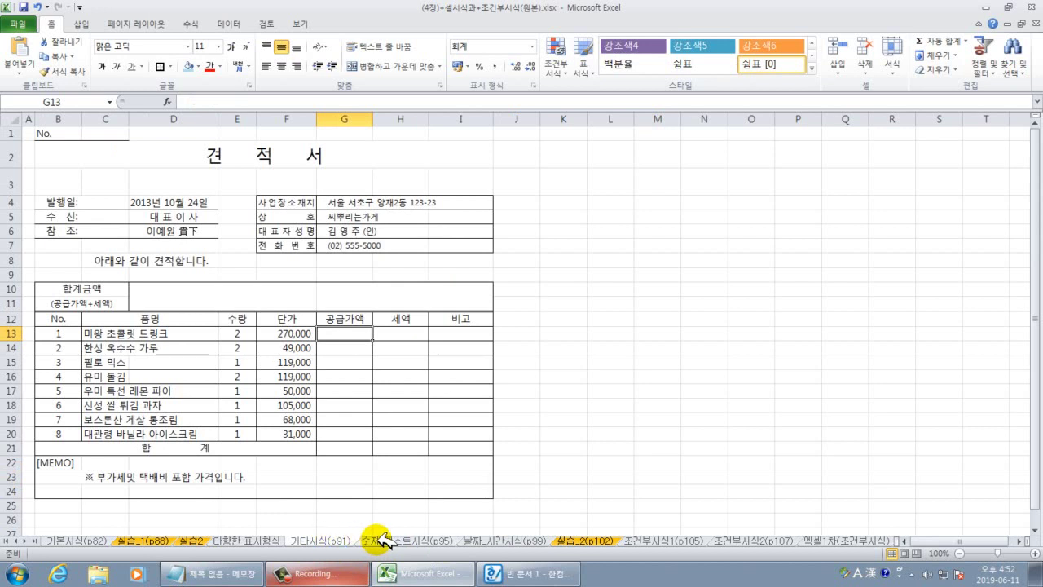
left_click(381, 540)
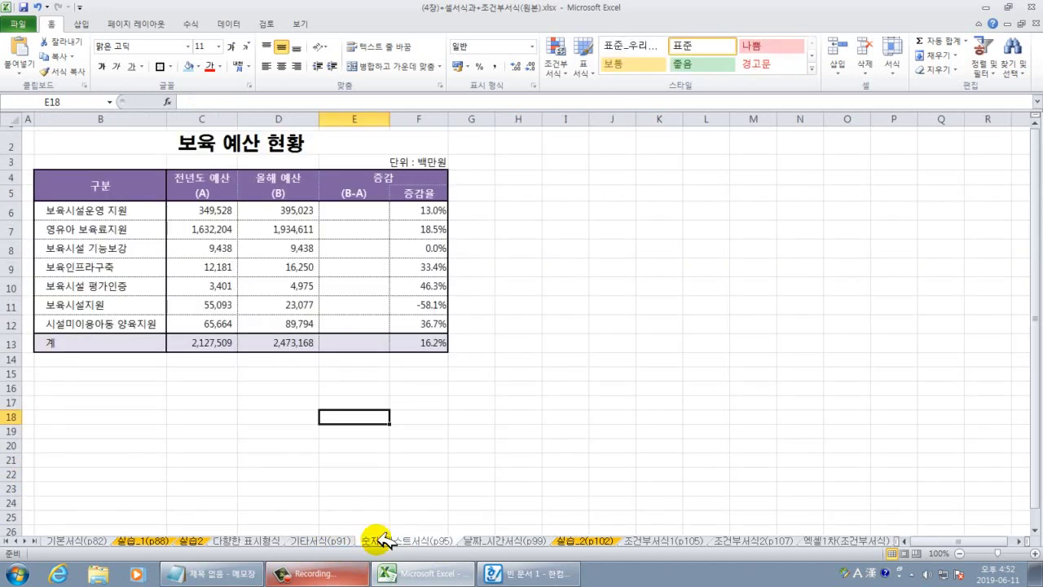
left_click(481, 540)
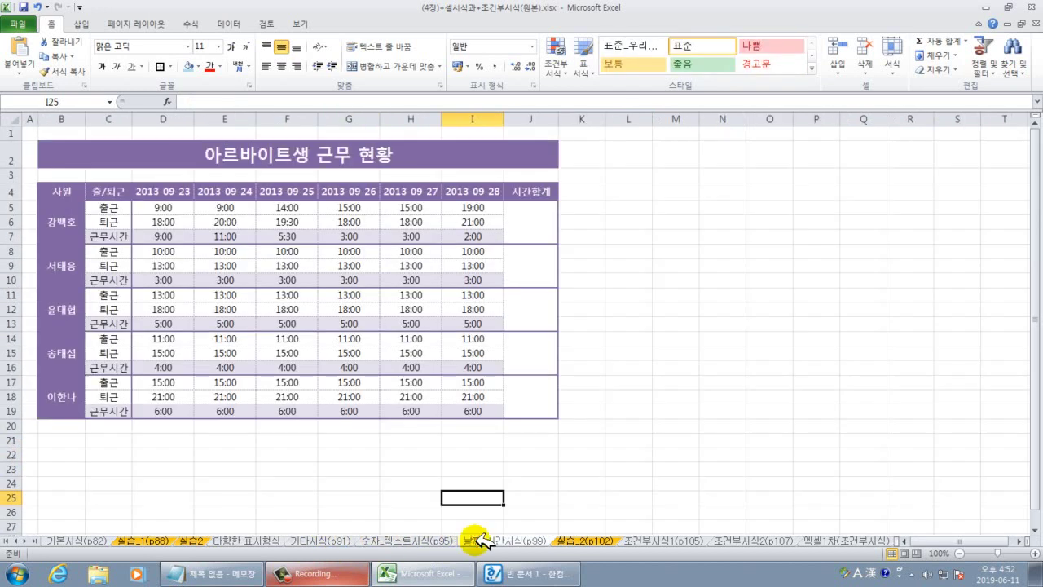
left_click(427, 541)
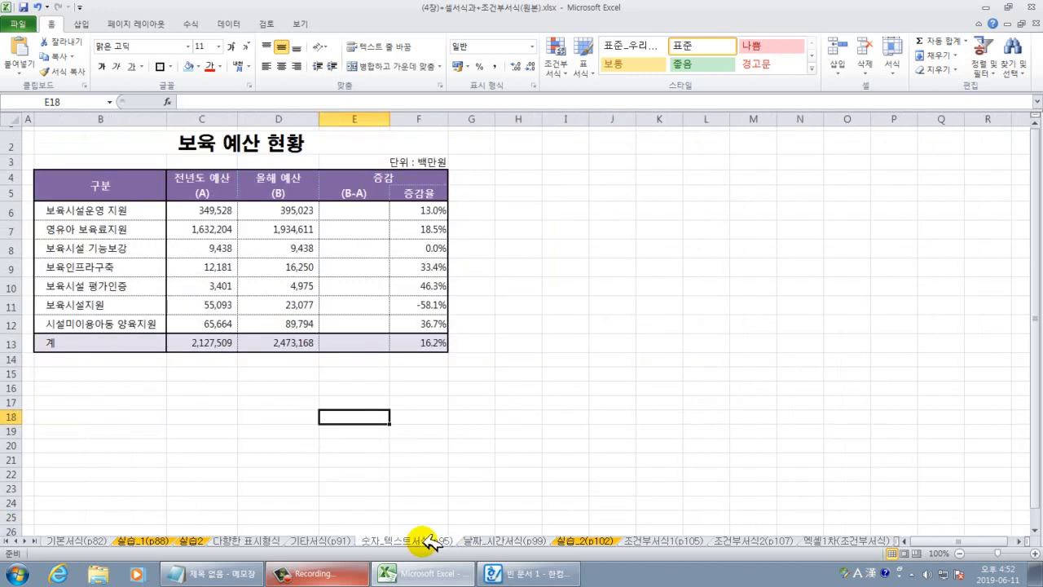
left_click(323, 540)
left_click(409, 541)
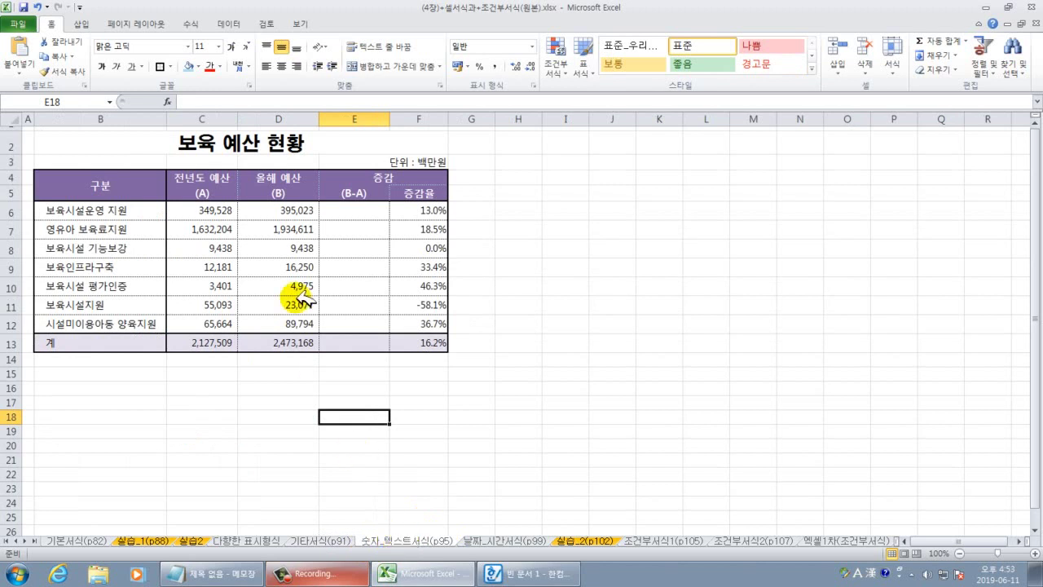
Enter the difference formula =D6-C6 in cell E6.
left_click(361, 212)
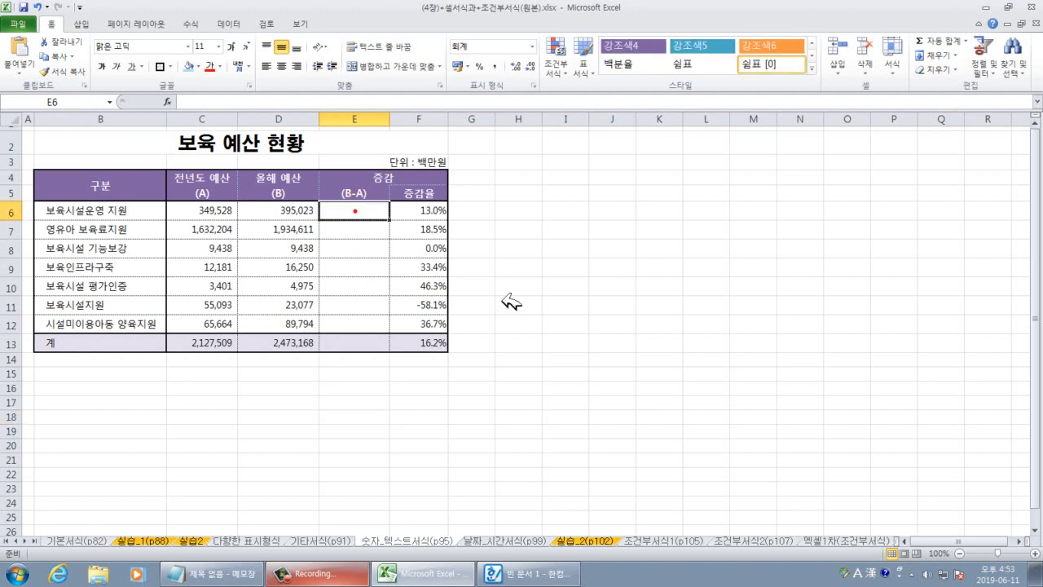
scroll(583, 352, "up", 3)
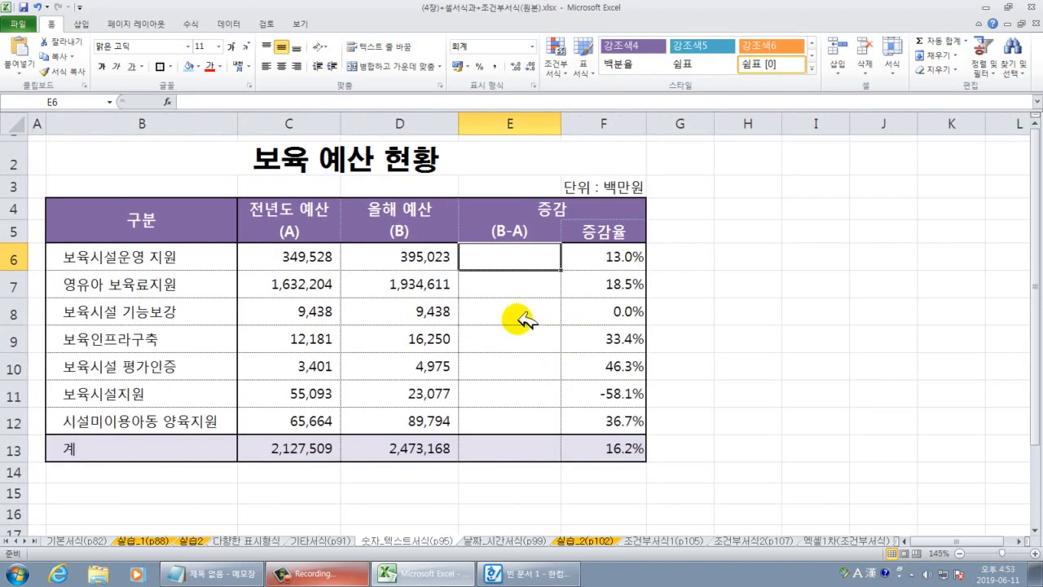
type("=")
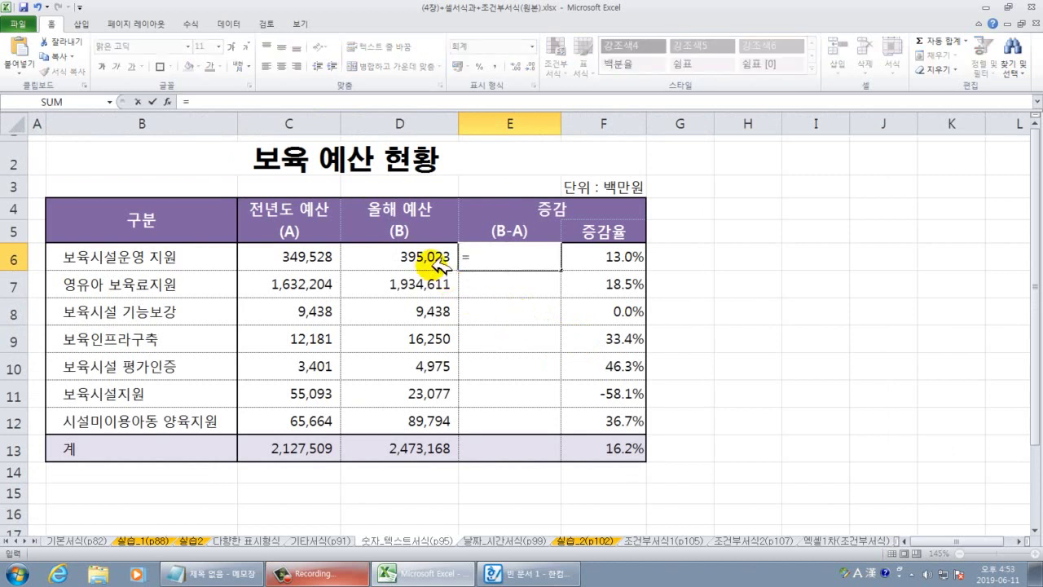
left_click(432, 259)
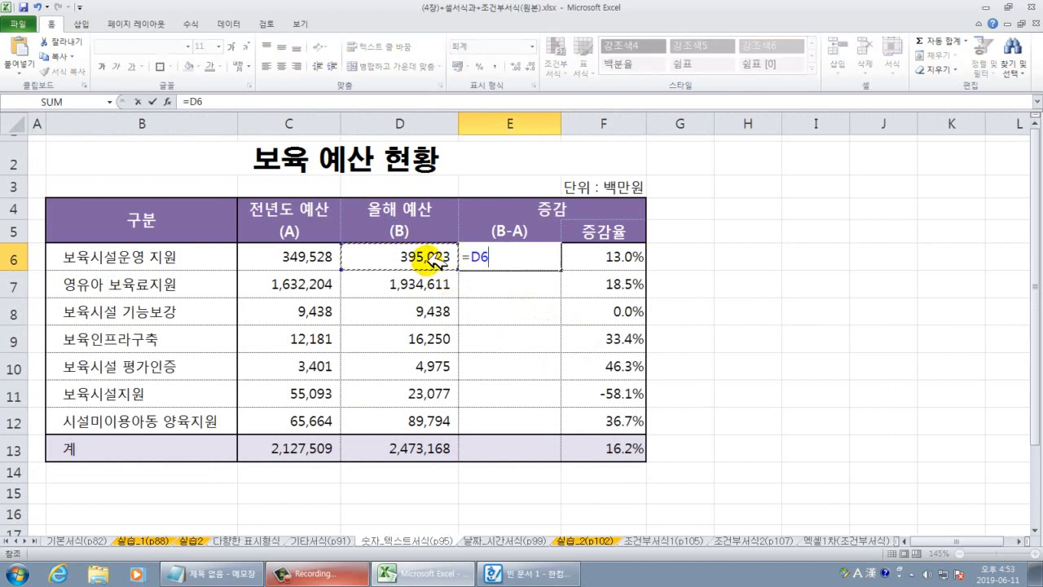
type("-")
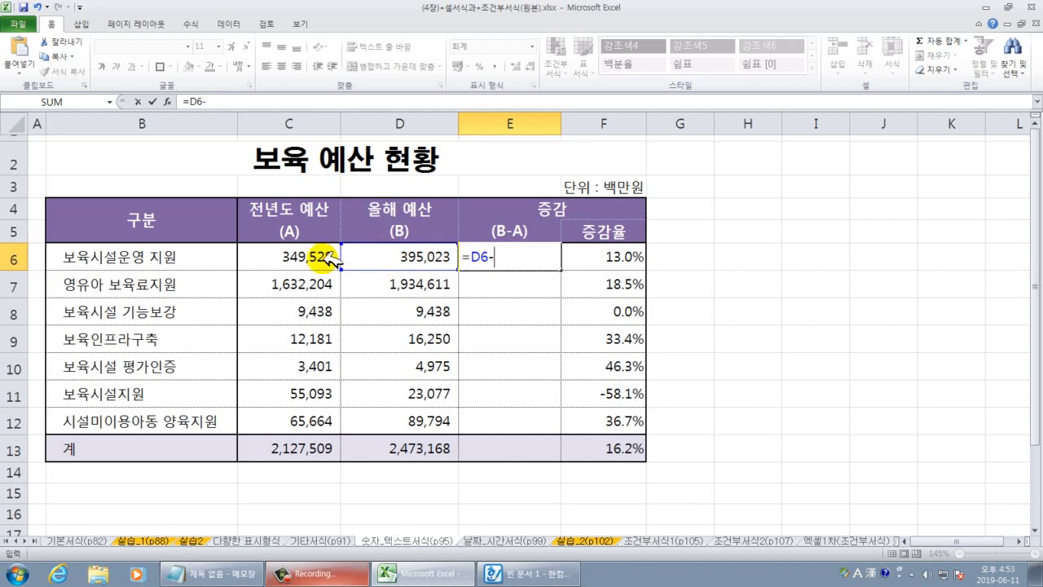
left_click(326, 259)
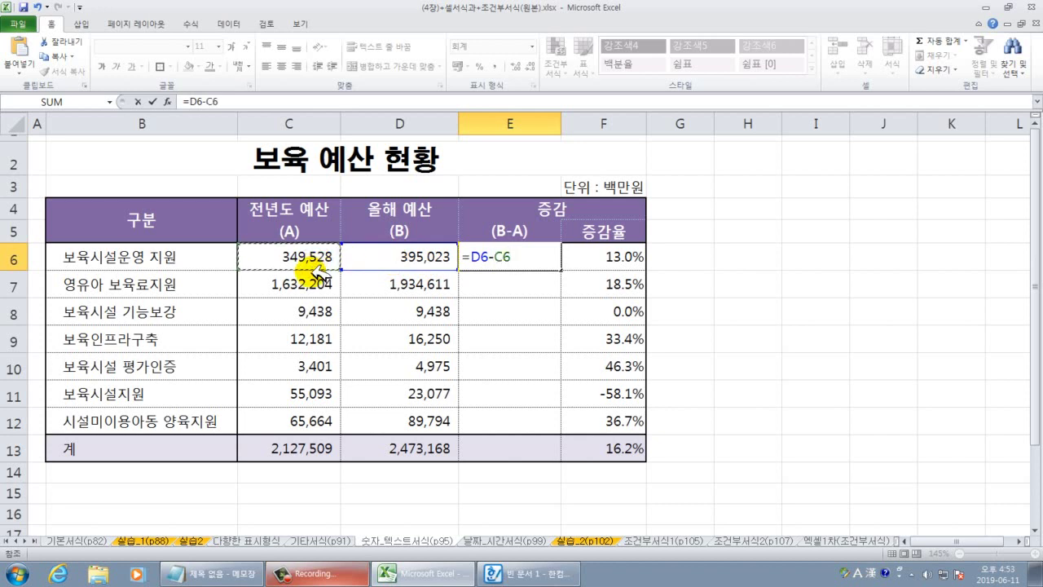
key("Return")
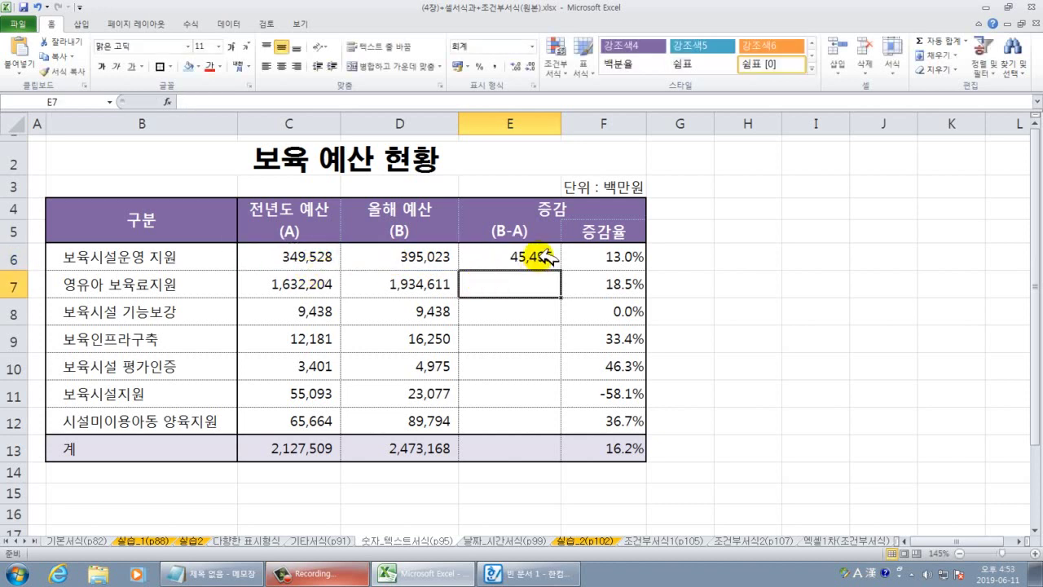
Copy the E6 formula down to E13 using Fill Without Formatting.
left_click(544, 254)
left_click_drag(560, 269, 533, 454)
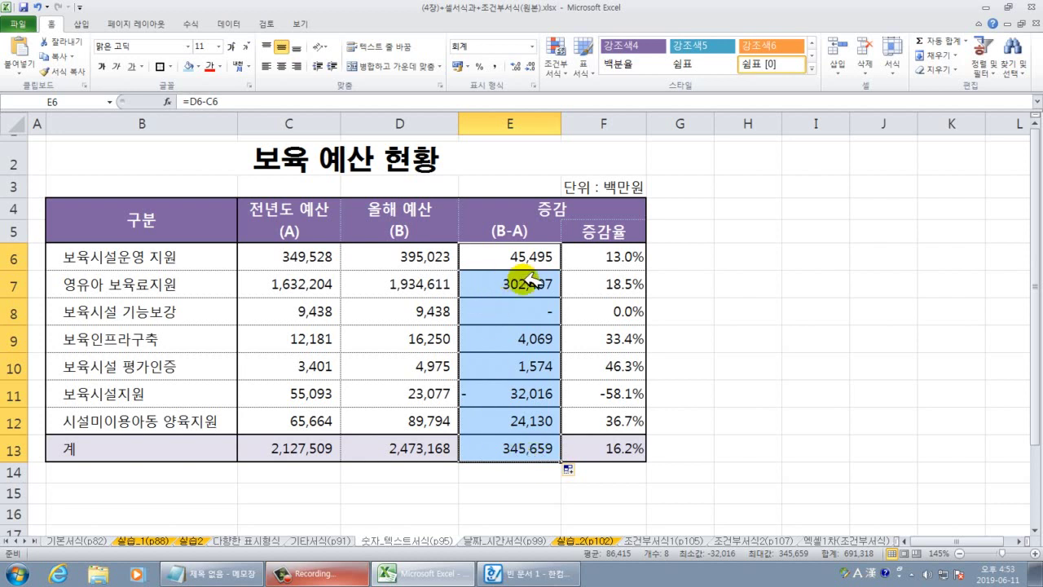
left_click(580, 469)
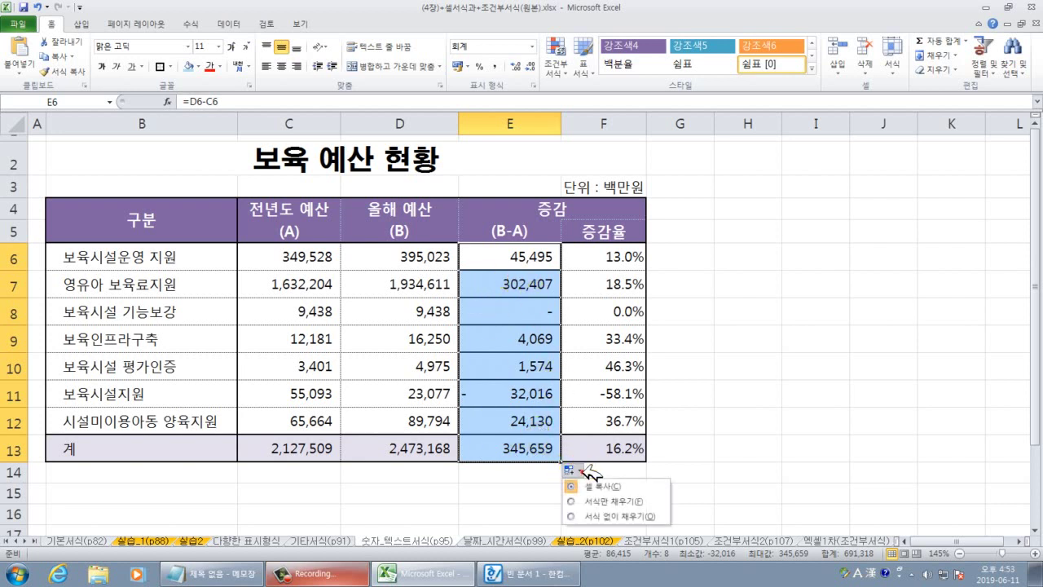
left_click(611, 515)
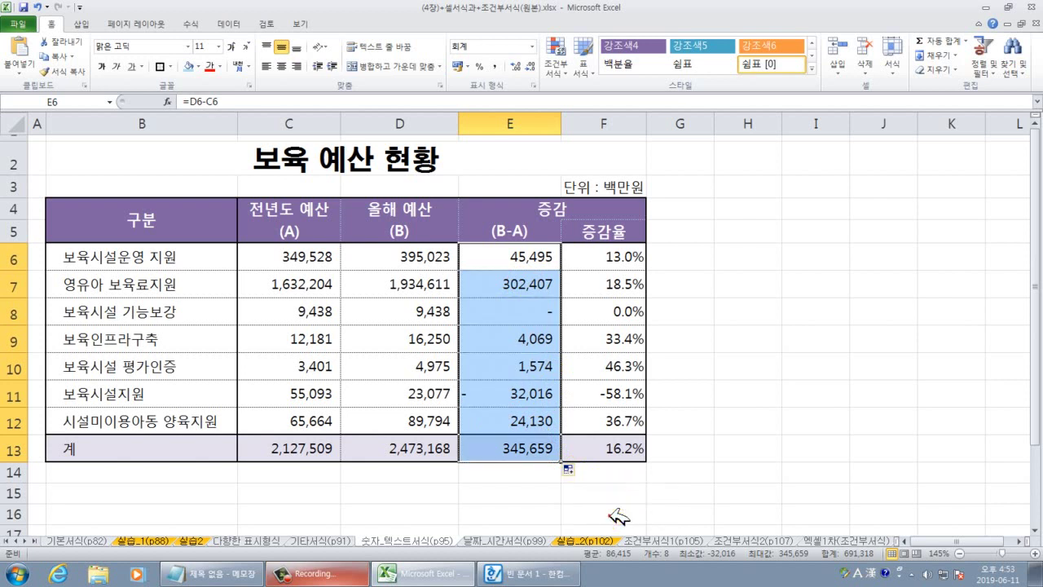
left_click(758, 469)
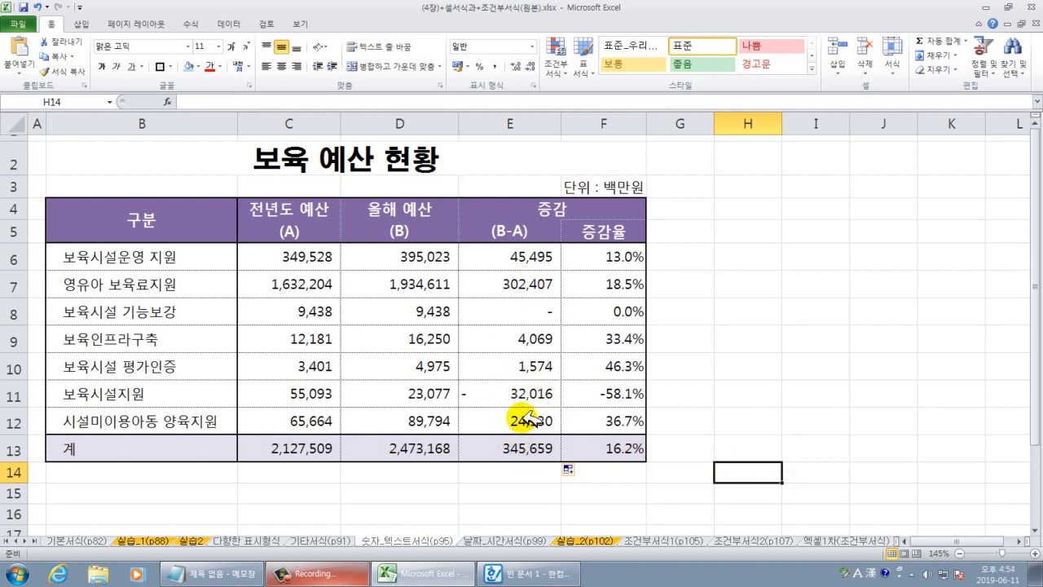
Select E6:E12 and choose the custom format #,##0;[빨강]-#,##0 in 셀 서식.
left_click_drag(528, 257, 522, 421)
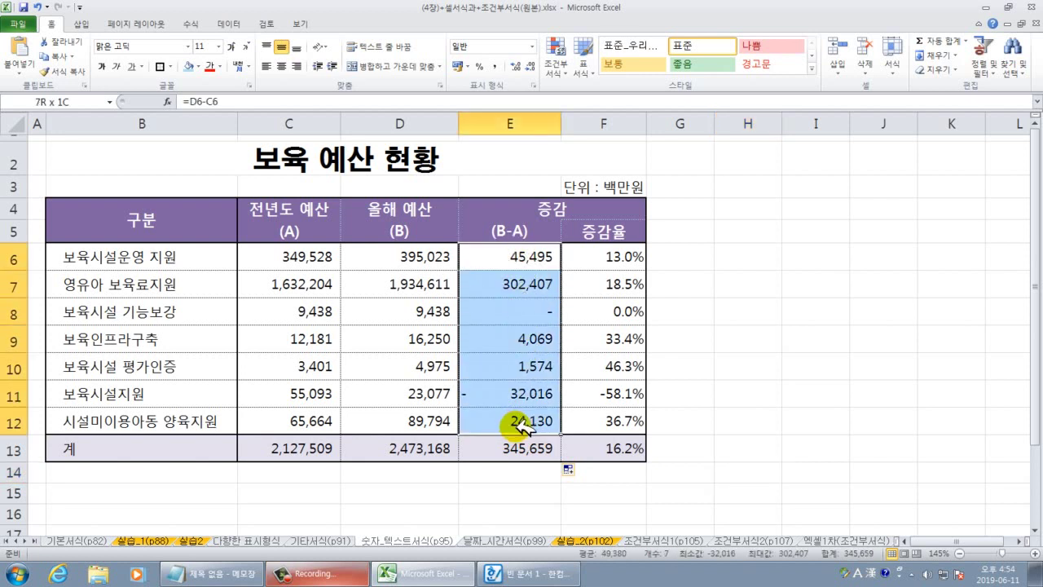
left_click(526, 448)
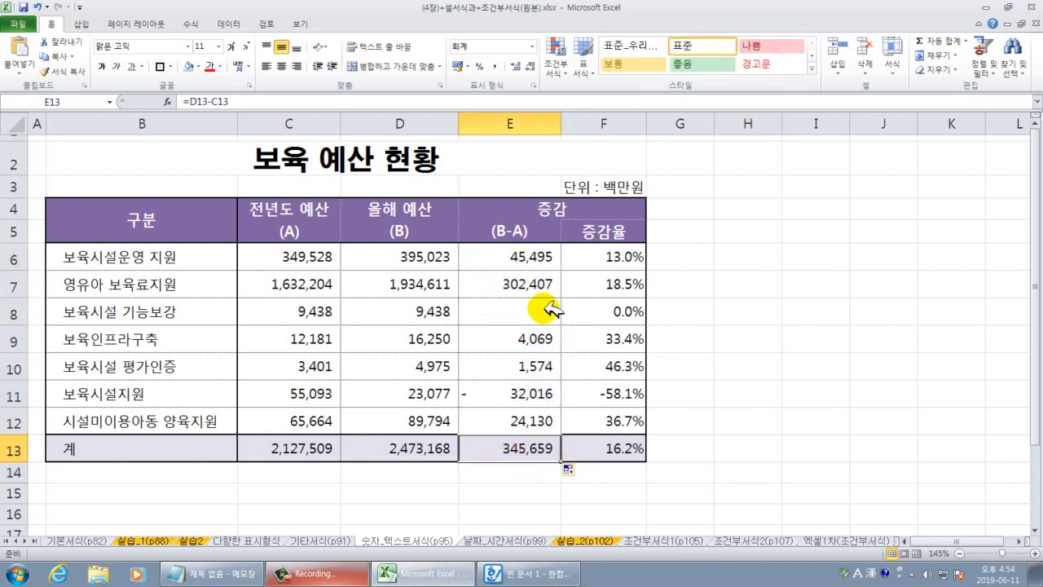
left_click_drag(540, 256, 522, 418)
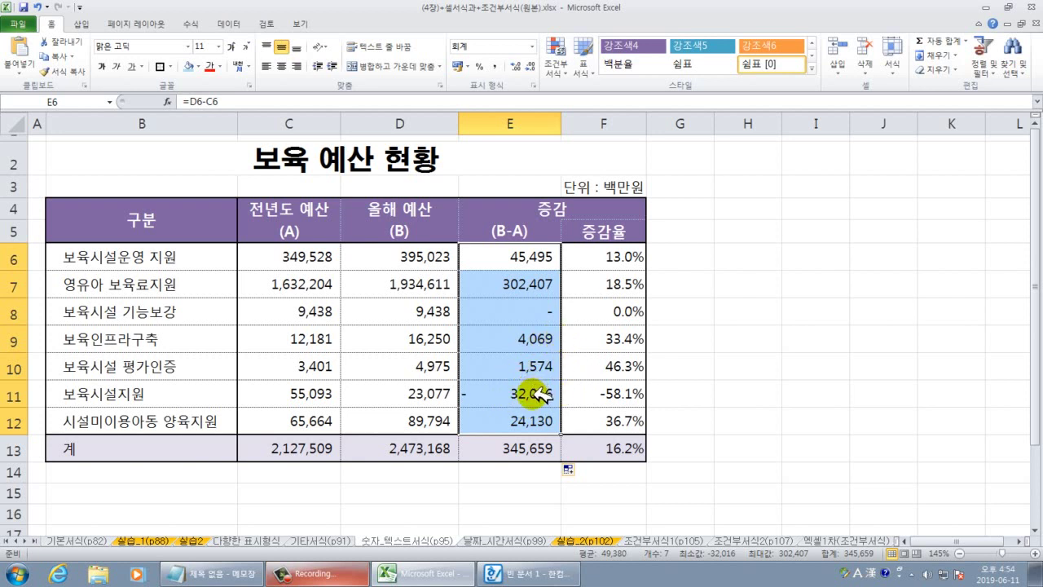
right_click(532, 284)
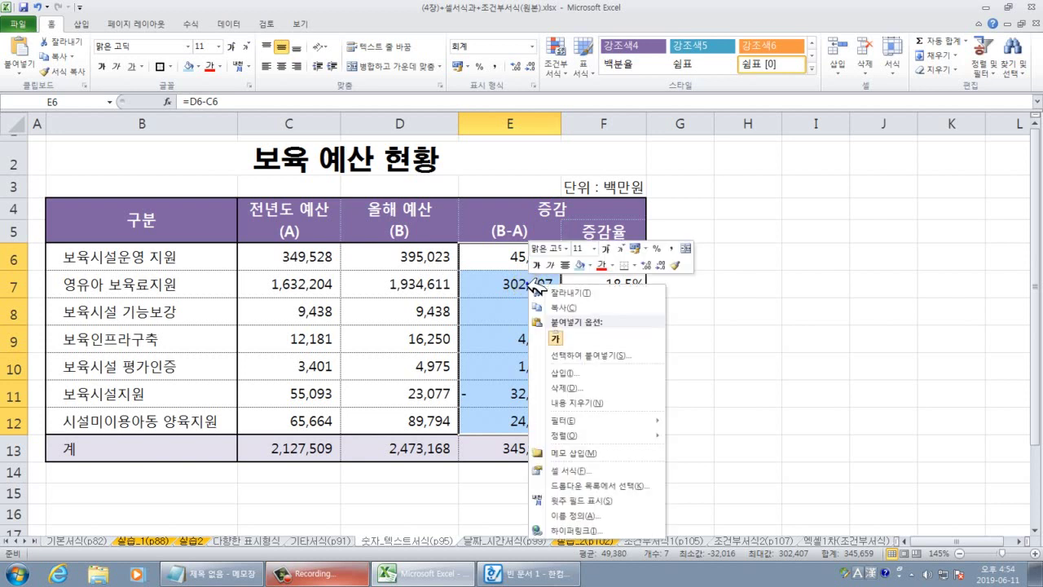
left_click(574, 470)
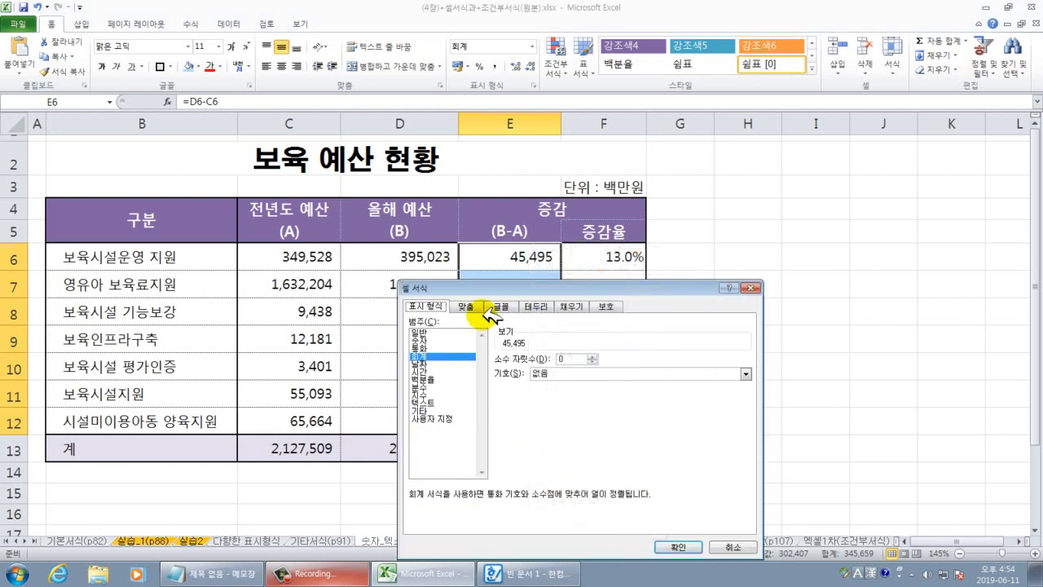
left_click_drag(512, 285, 718, 173)
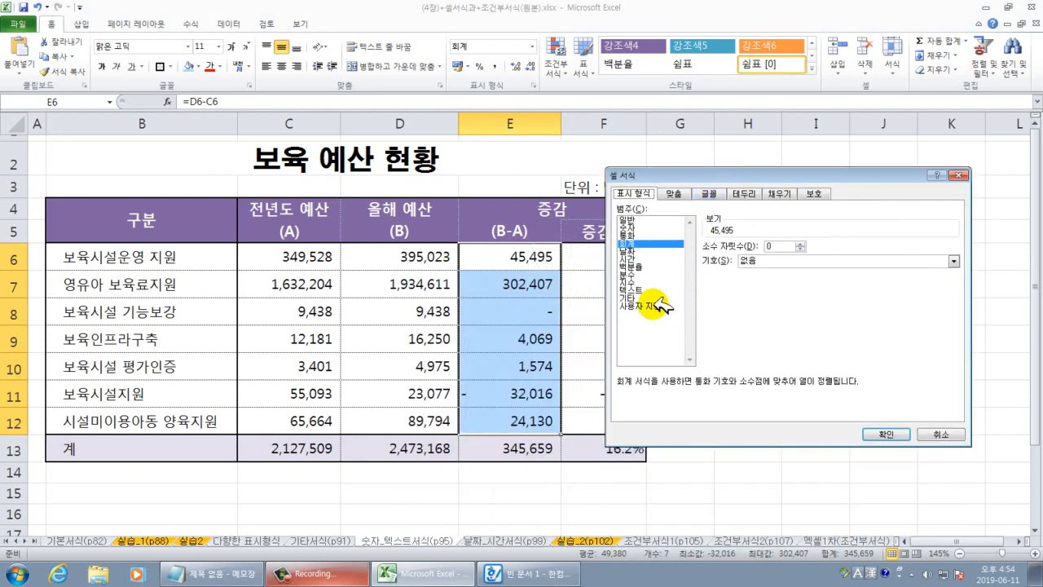
left_click(658, 305)
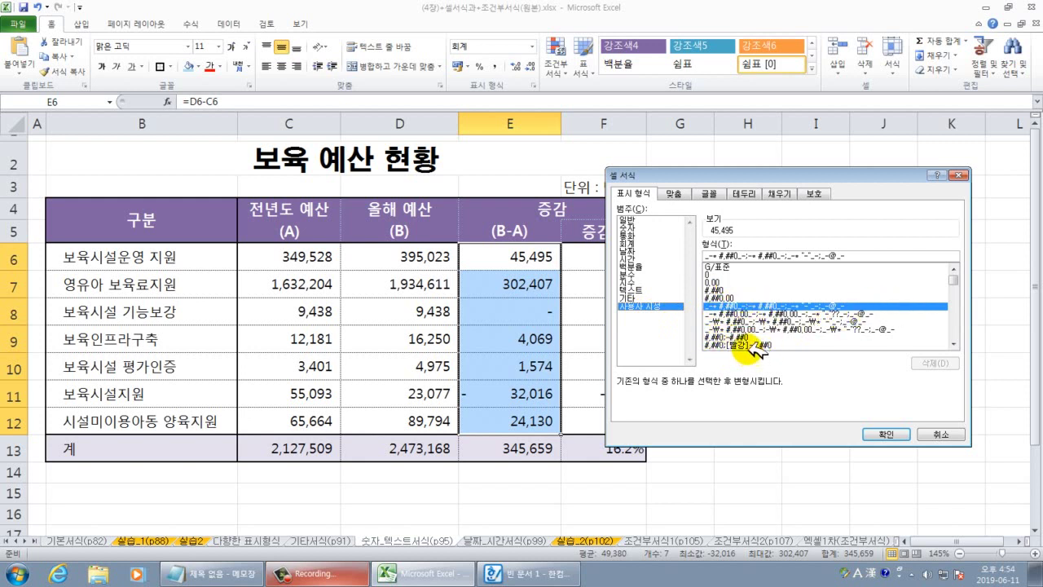
left_click(727, 345)
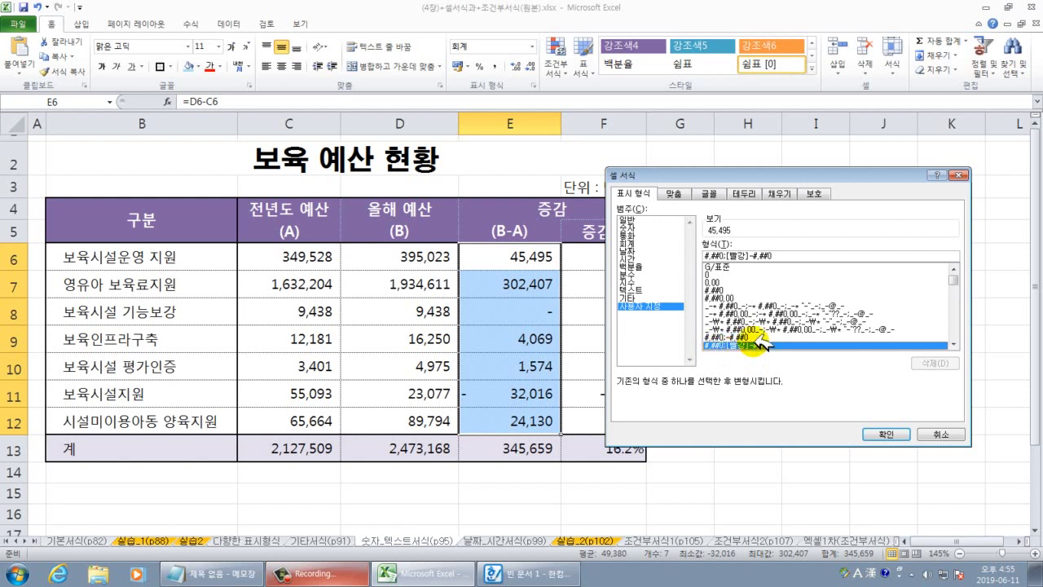
Edit the format code to #,##0;[빨강]▼#,##0;-, replacing the minus with a ▼ symbol.
left_click(751, 255)
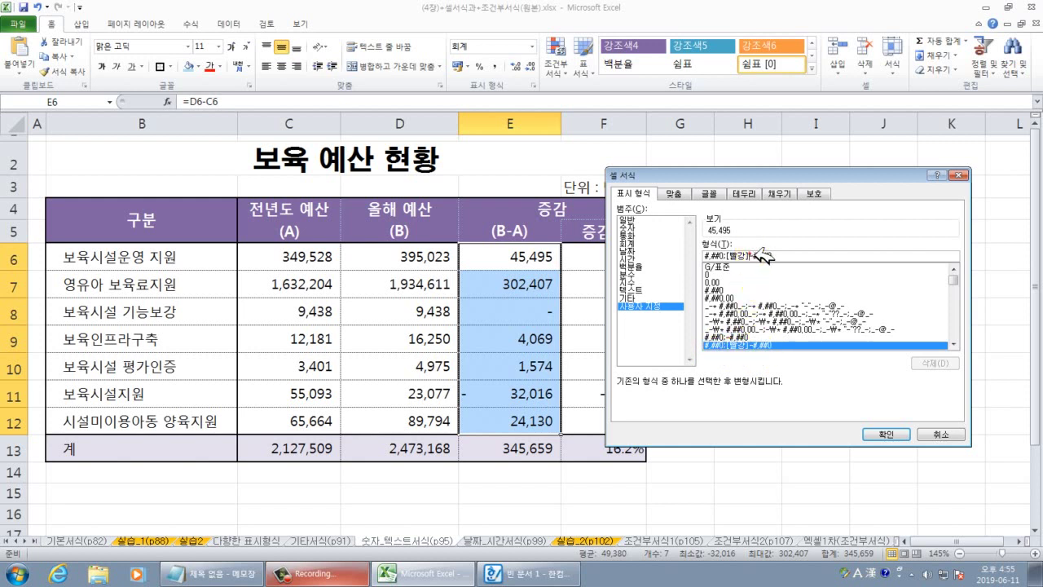
key("BackSpace")
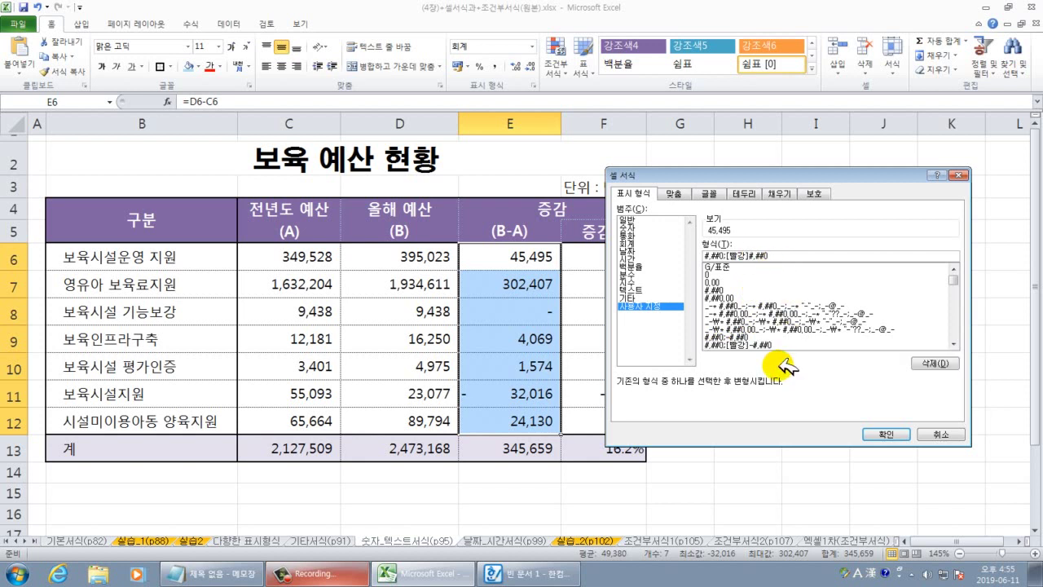
type("a")
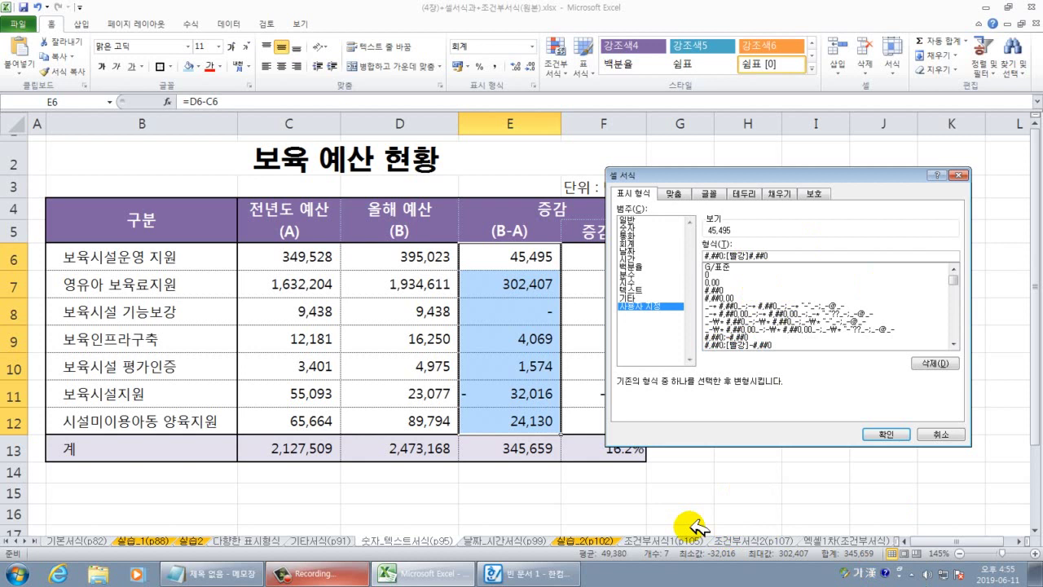
key("Hangul_Hanja")
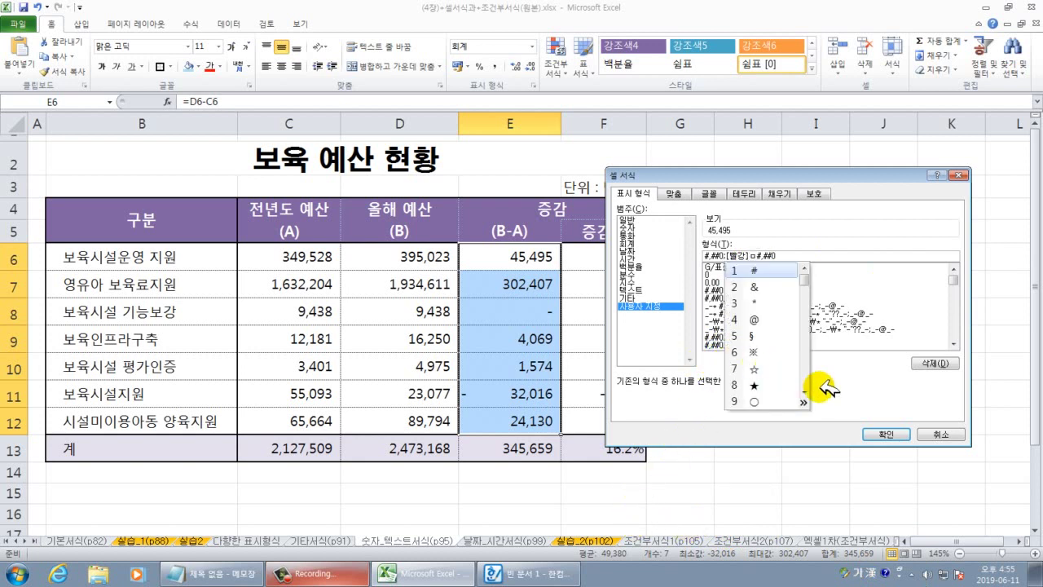
left_click(808, 401)
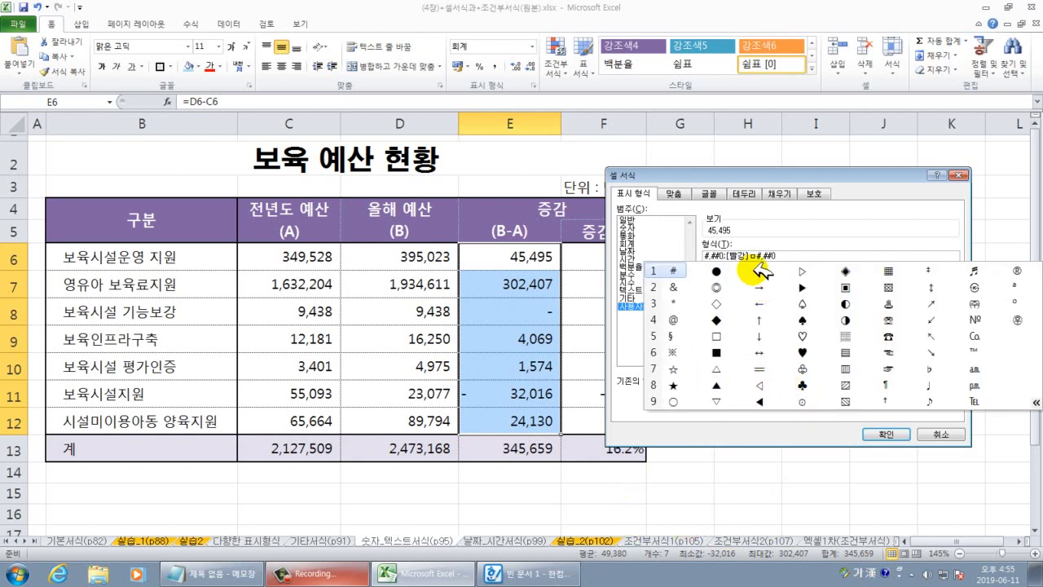
left_click(761, 270)
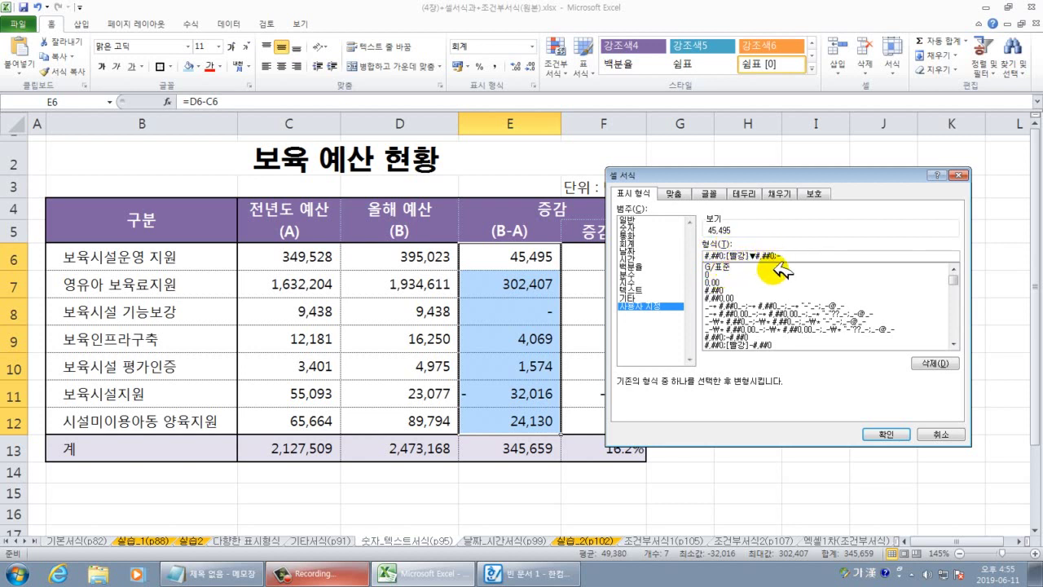
type(";-")
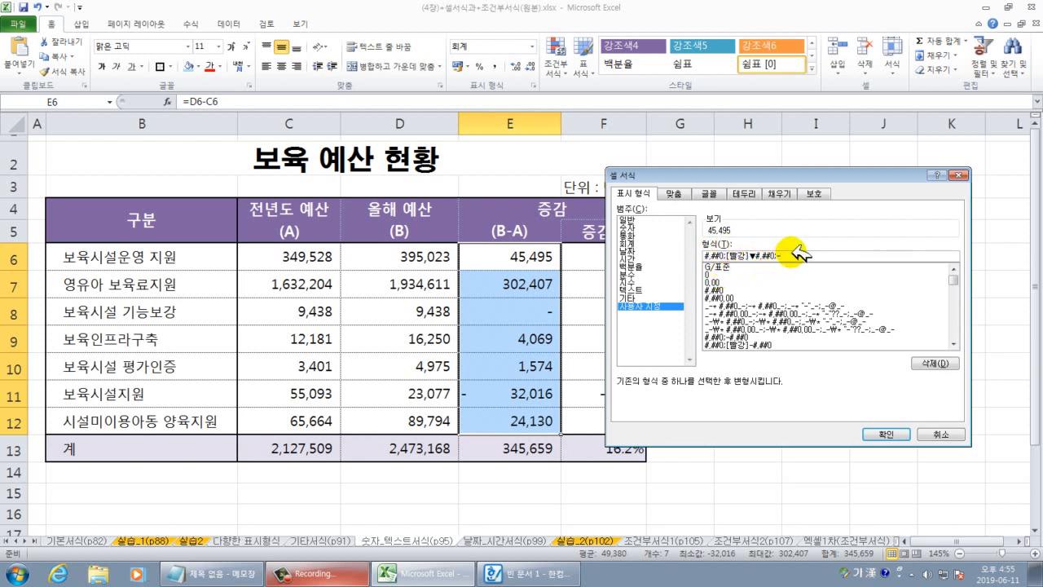
left_click_drag(800, 256, 703, 257)
key("ctrl+c")
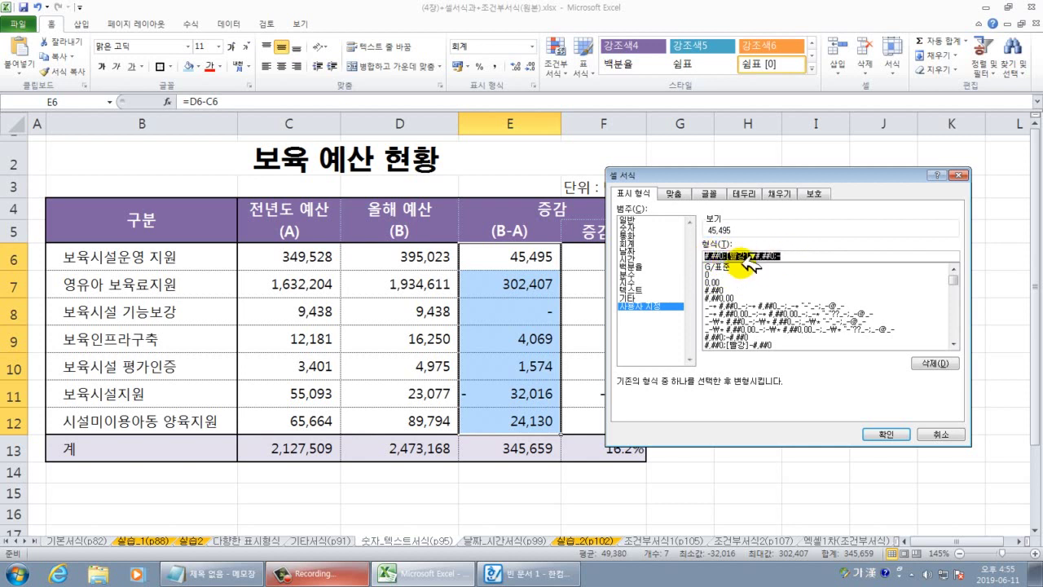
left_click(214, 573)
Paste #,##0;[빨강]▼#,##0;- as a new line in Notepad, then minimize Notepad.
left_click(445, 334)
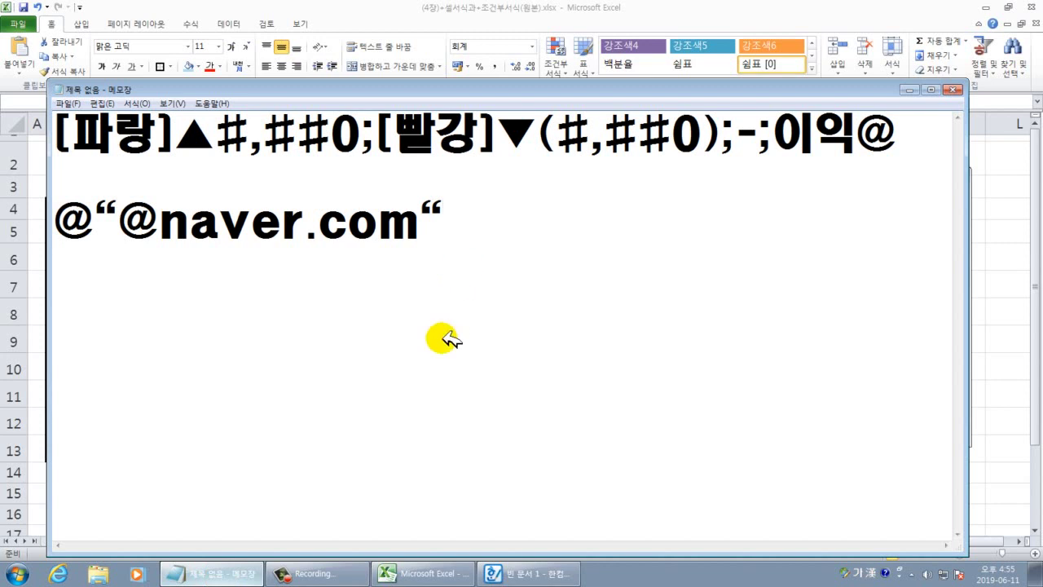
key("ctrl+v")
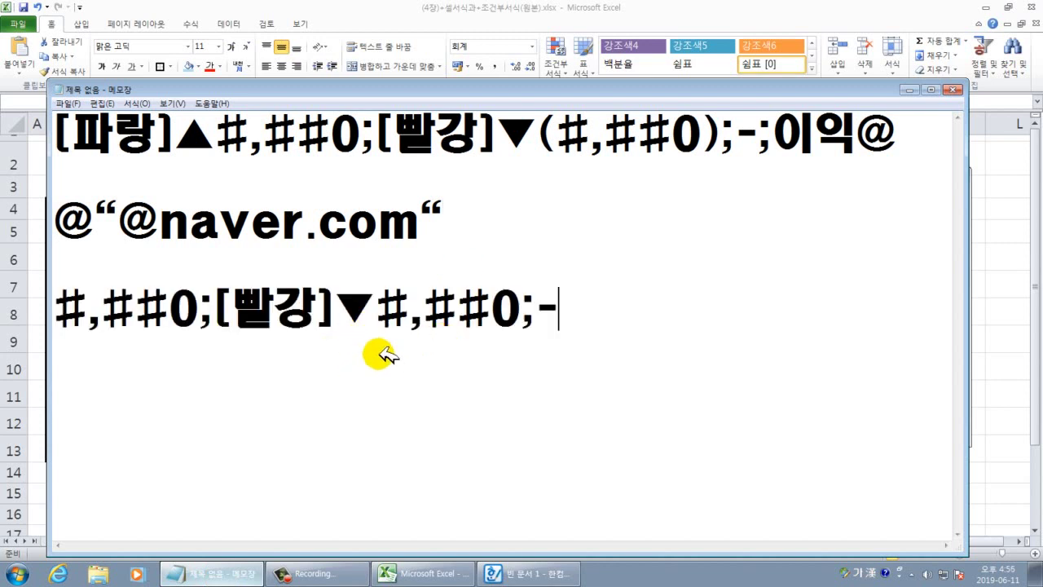
left_click_drag(201, 318, 57, 318)
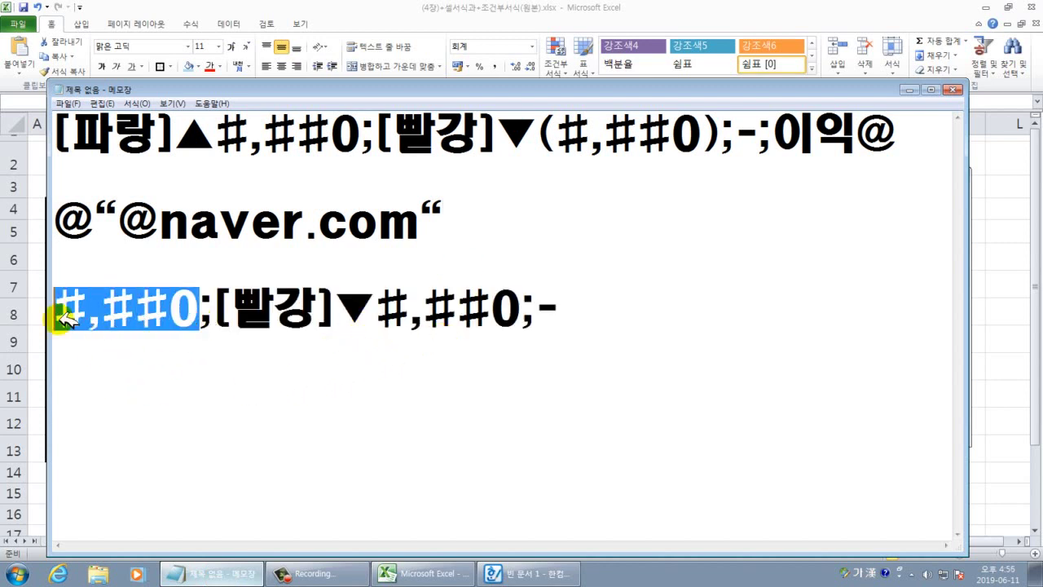
left_click_drag(232, 314, 586, 306)
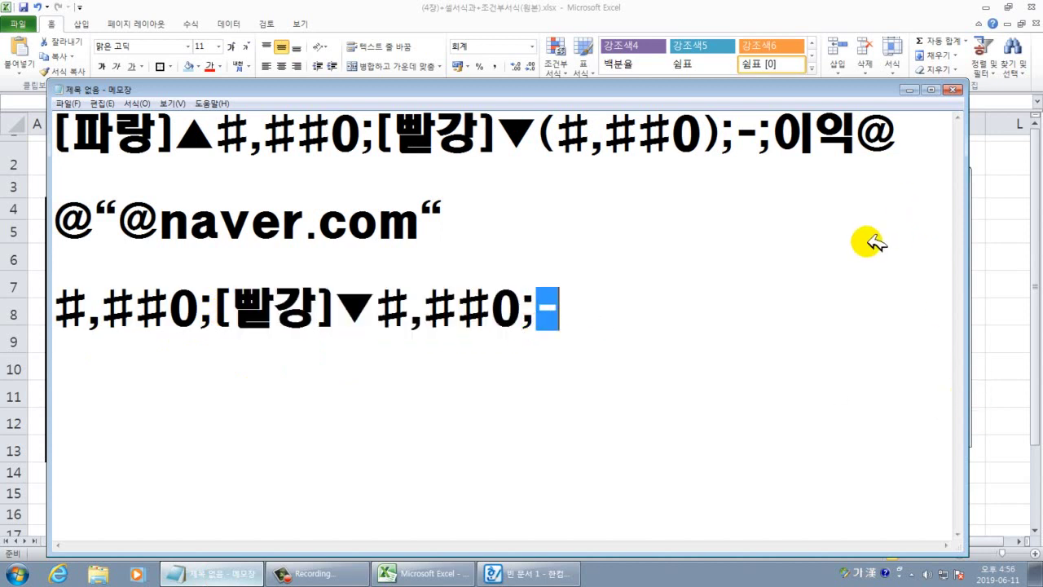
left_click(910, 90)
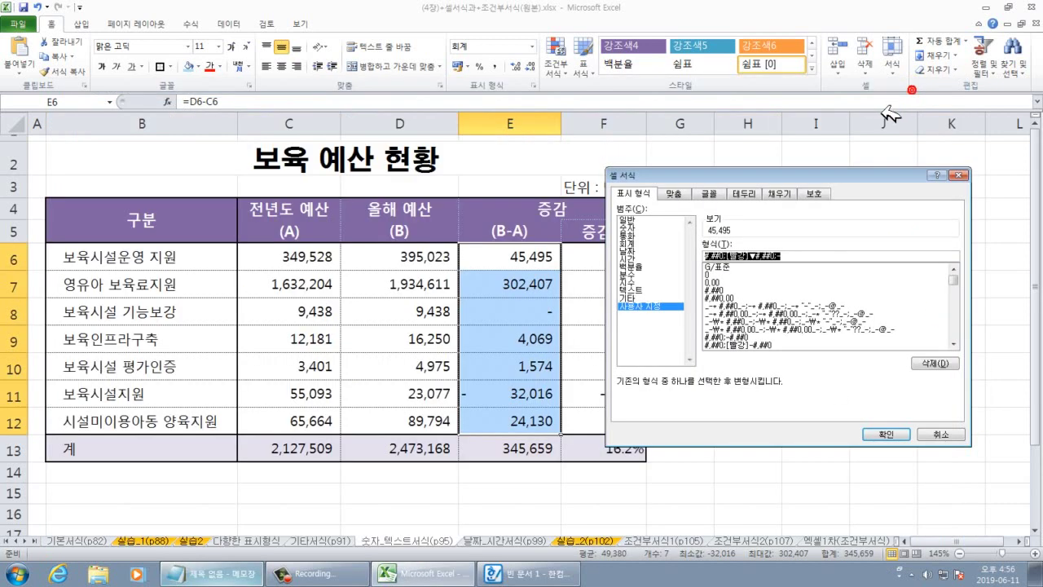
Apply the custom format, verify E11 shows red ▼32,016, and reselect E6:E12.
left_click(883, 437)
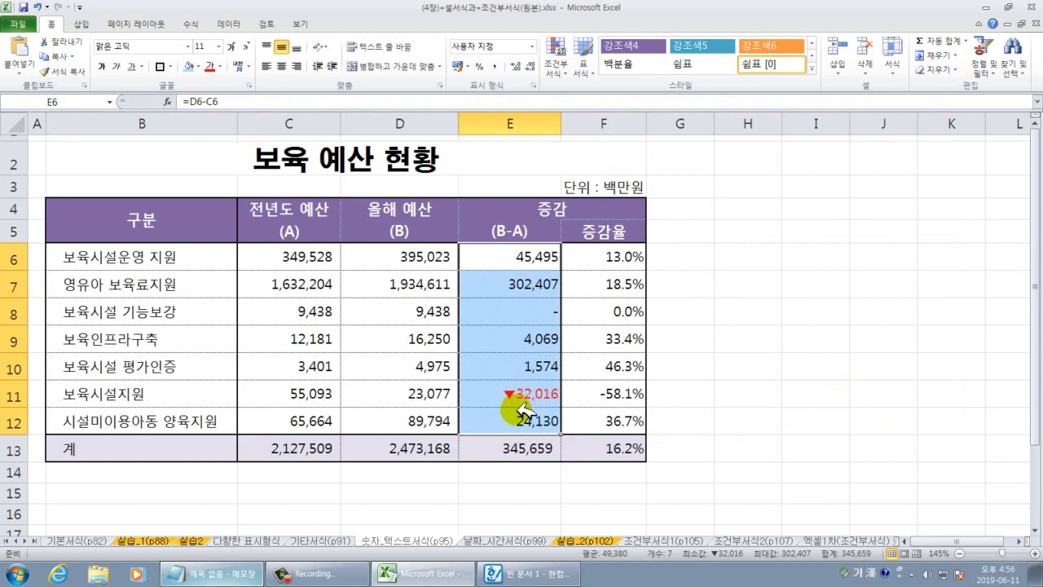
left_click(523, 399)
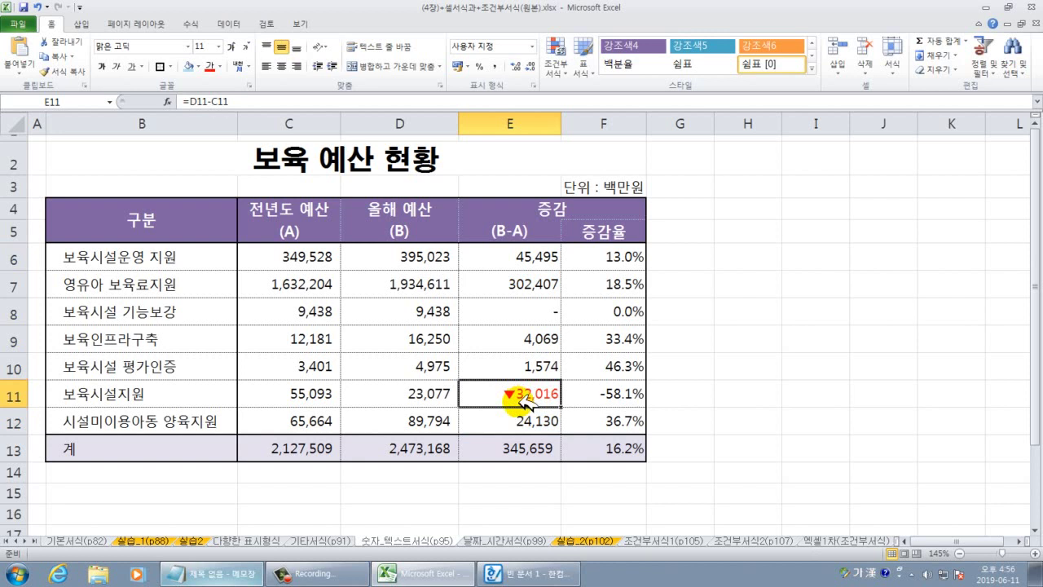
left_click(723, 410)
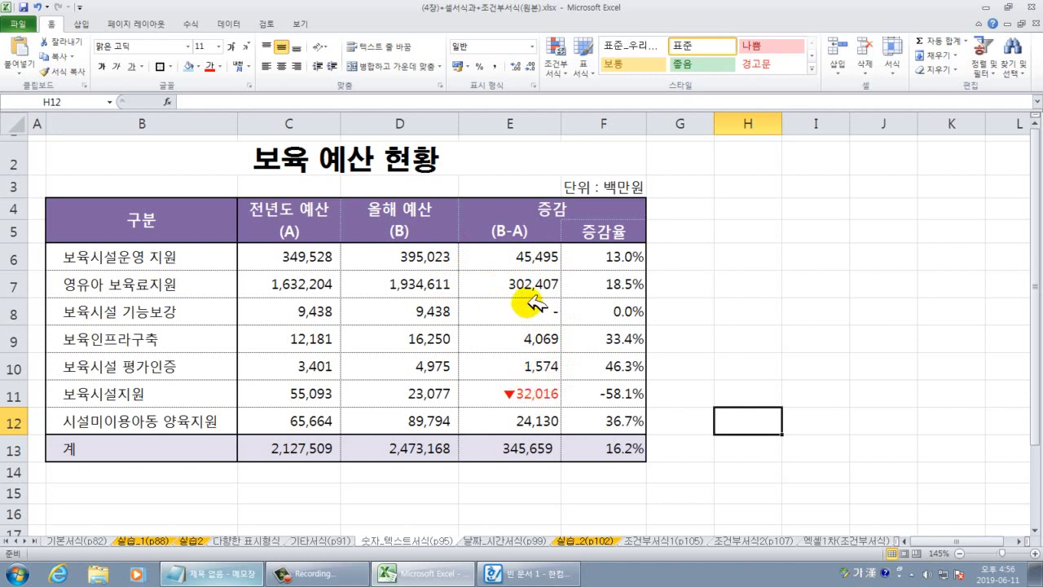
left_click_drag(543, 259, 519, 422)
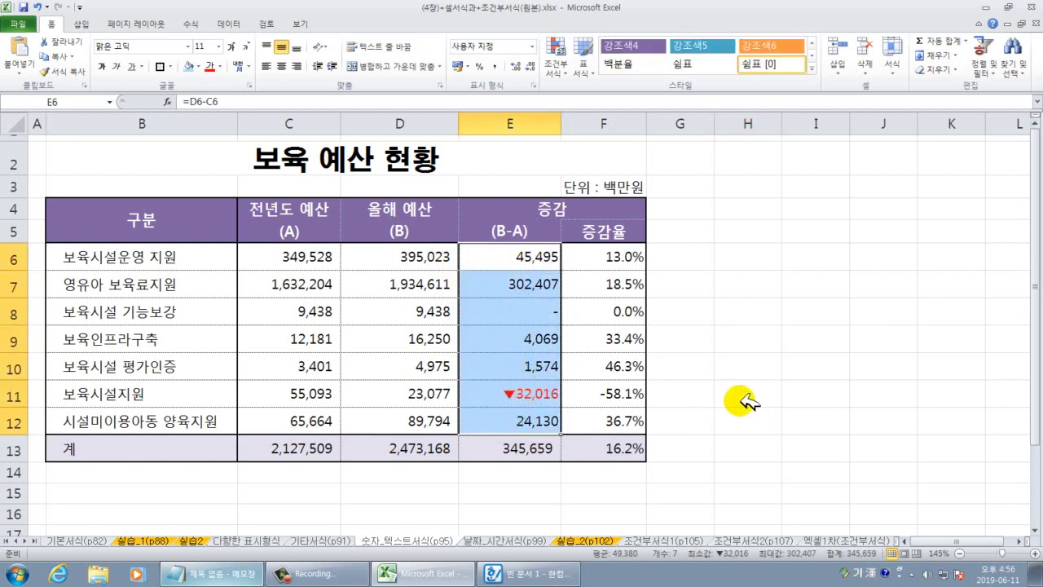
left_click(747, 396)
left_click_drag(548, 259, 525, 422)
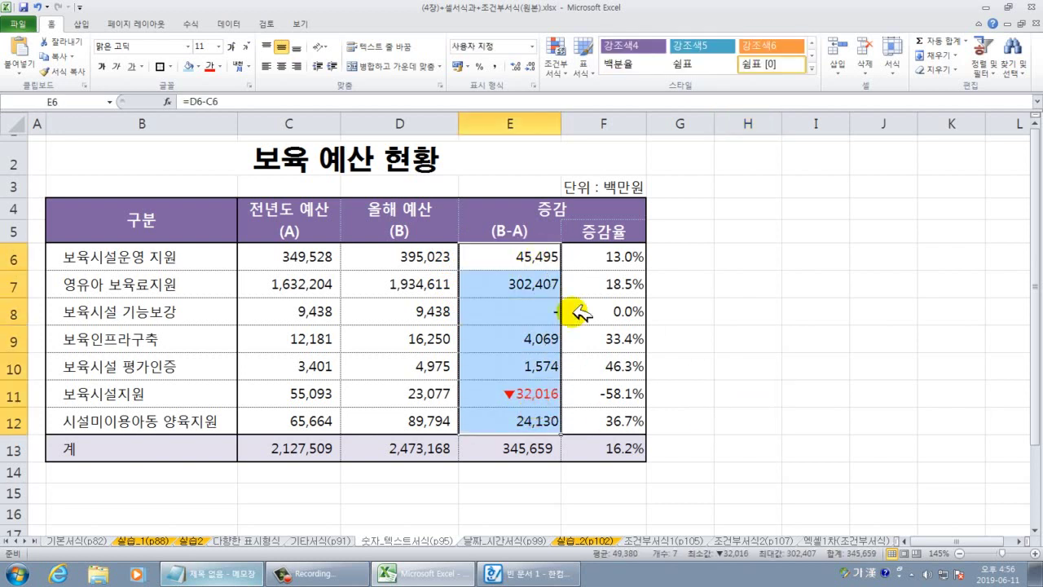
Copy the E6:E12 custom format code from the 셀 서식 사용자 지정 box.
right_click(544, 314)
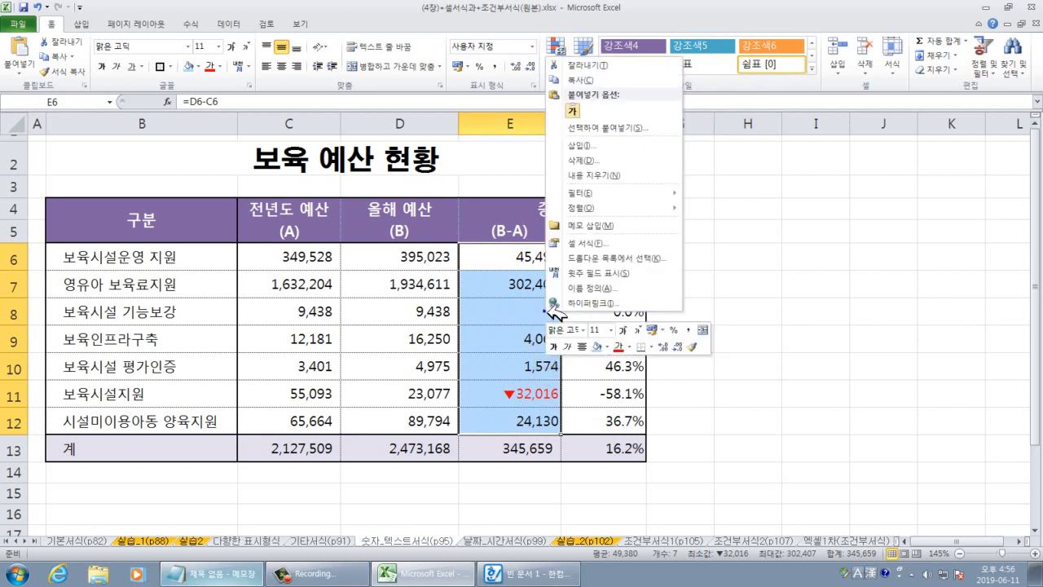
left_click(583, 241)
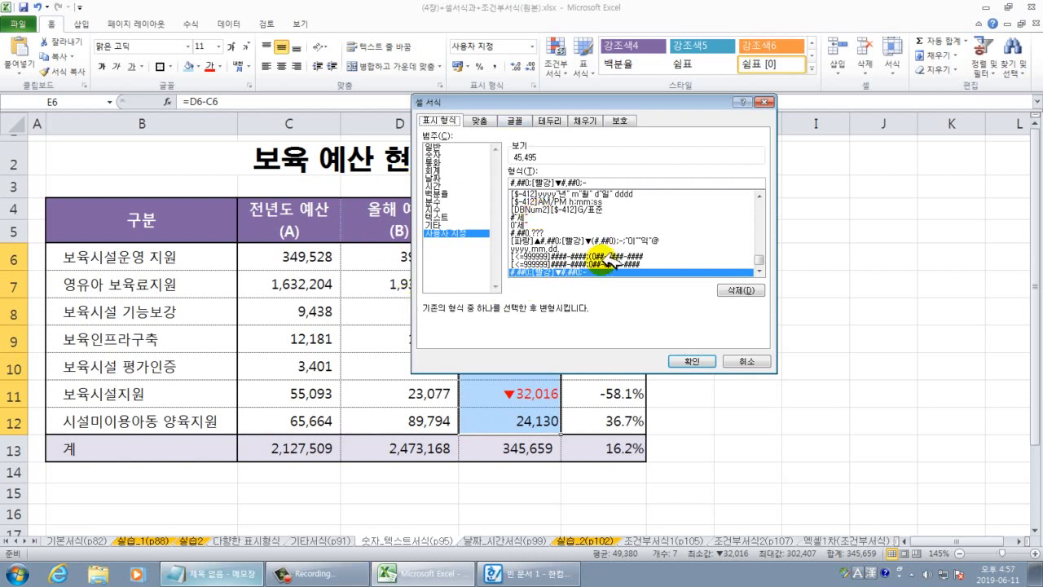
left_click_drag(588, 181, 508, 182)
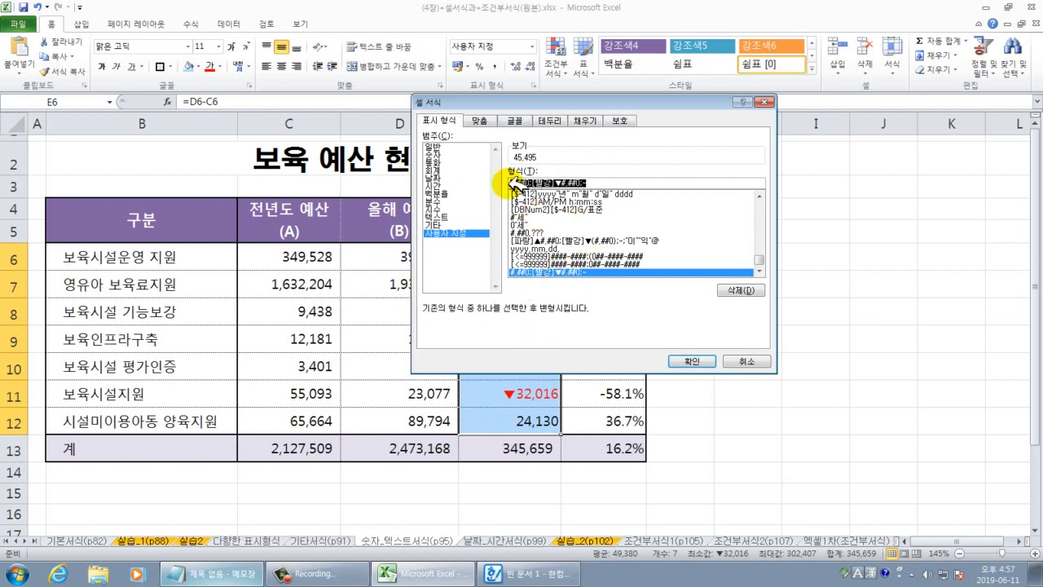
right_click(528, 180)
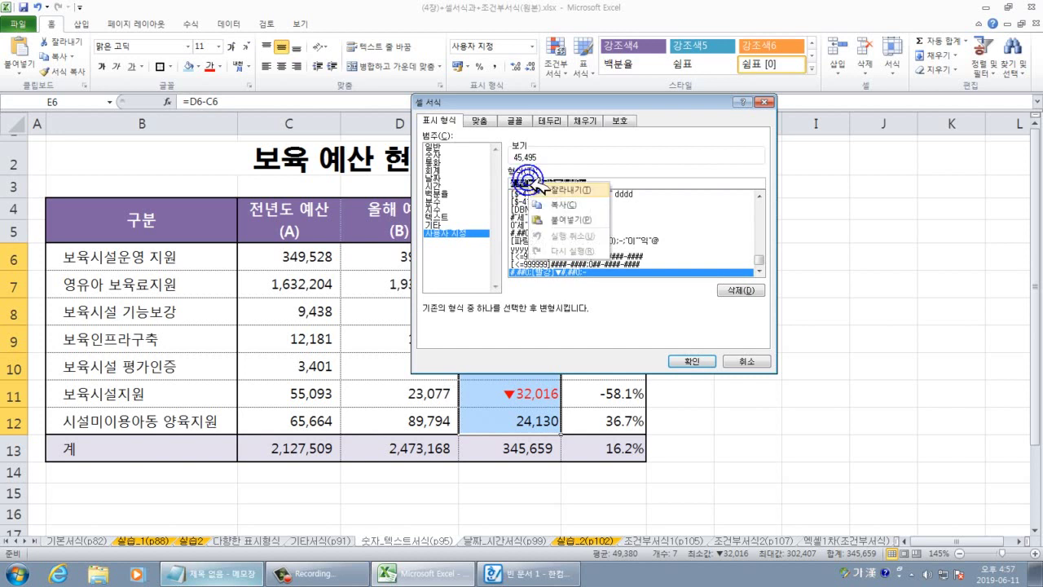
left_click(559, 203)
left_click(208, 573)
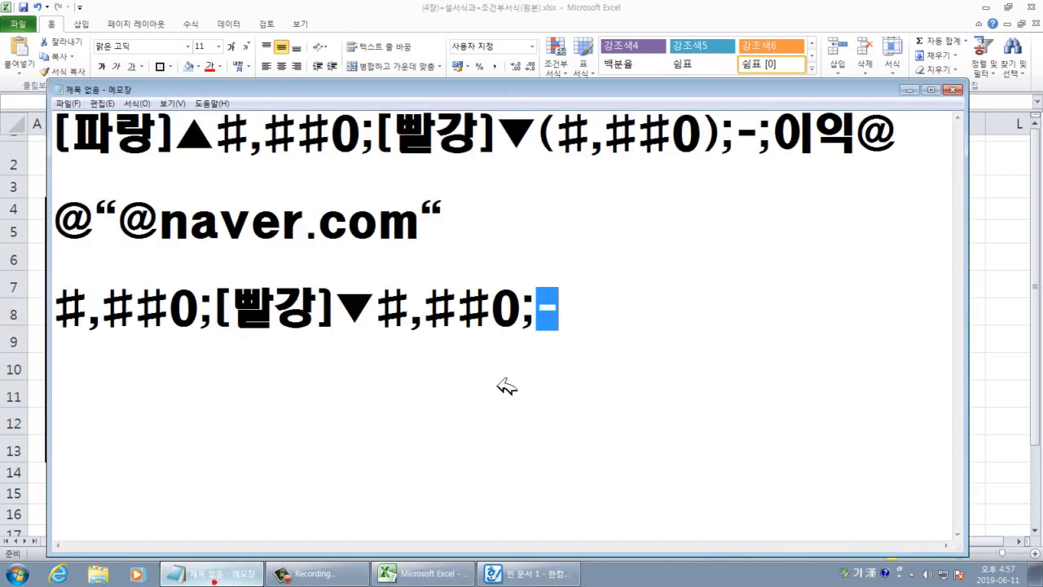
In Notepad, add the padded line #,##0_-;[빨강]▼#,##0_-;-_-, then close Excel's format dialog.
left_click(599, 338)
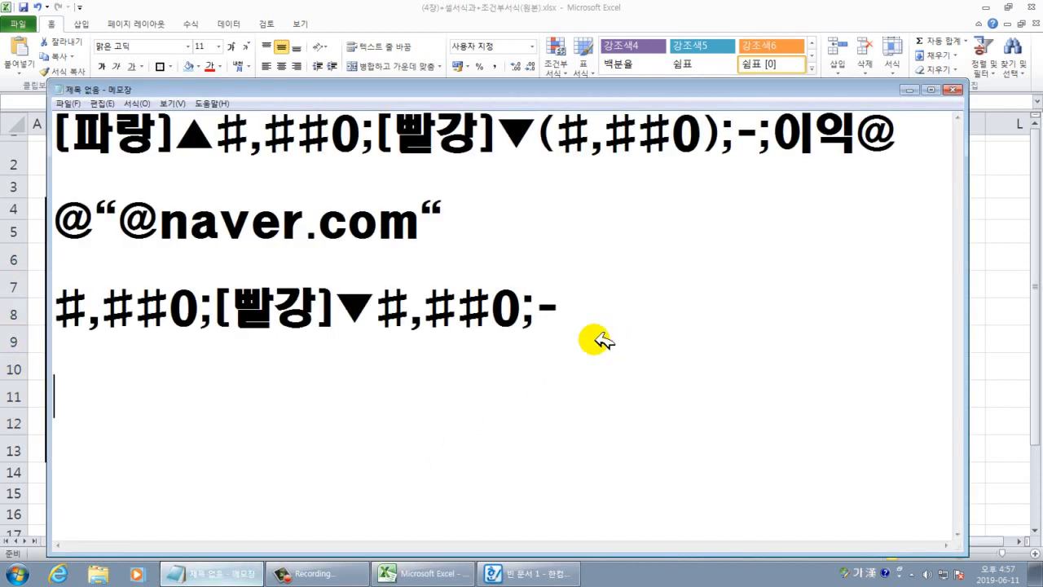
key("ctrl+v")
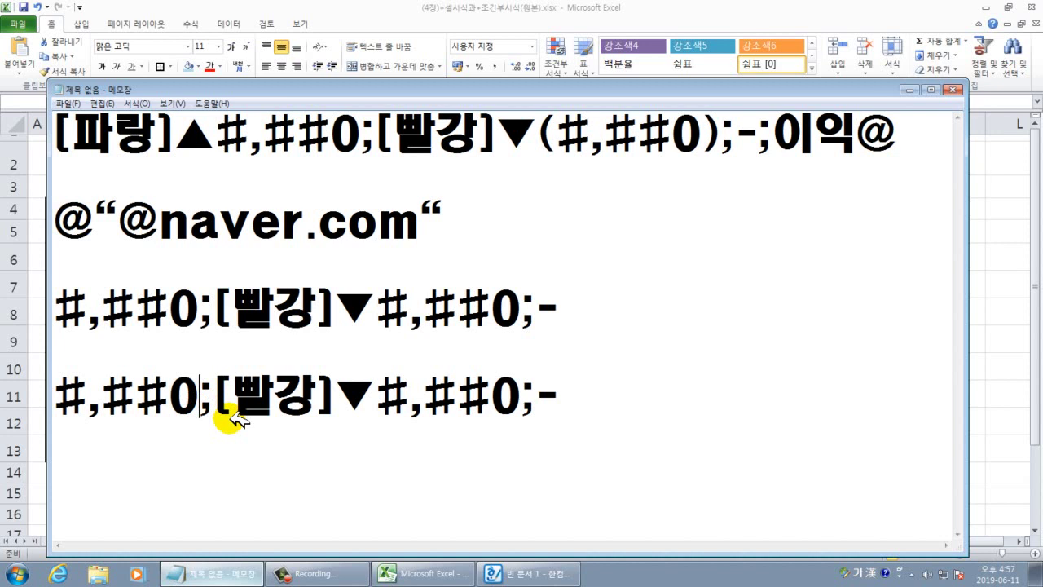
type("_-")
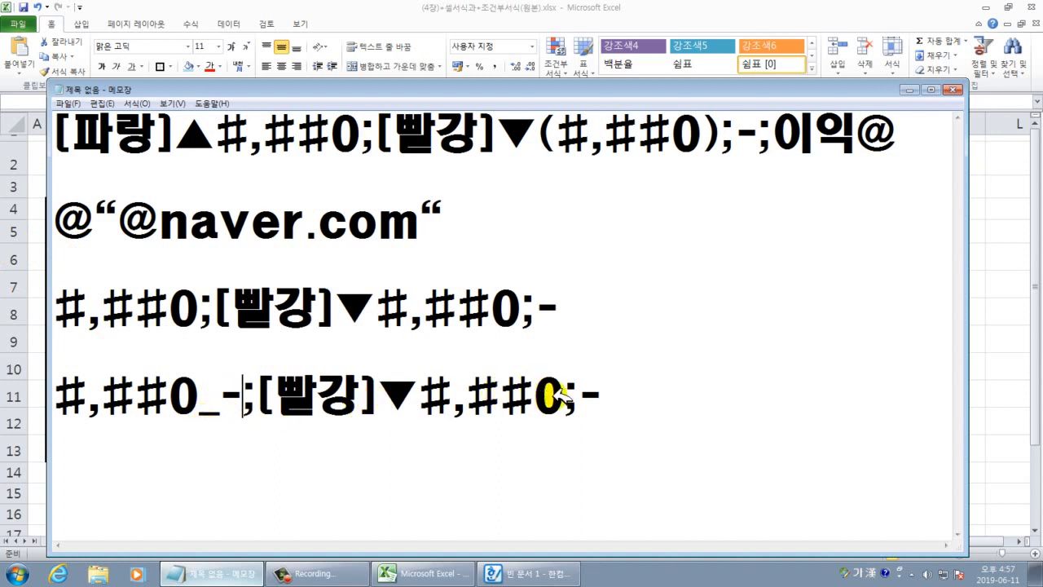
left_click(592, 515)
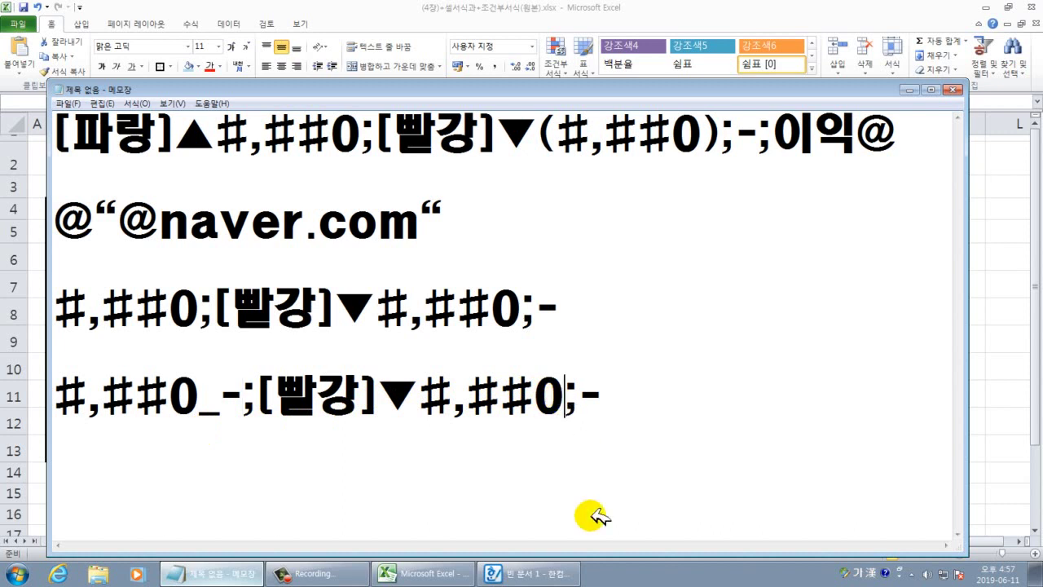
type("_")
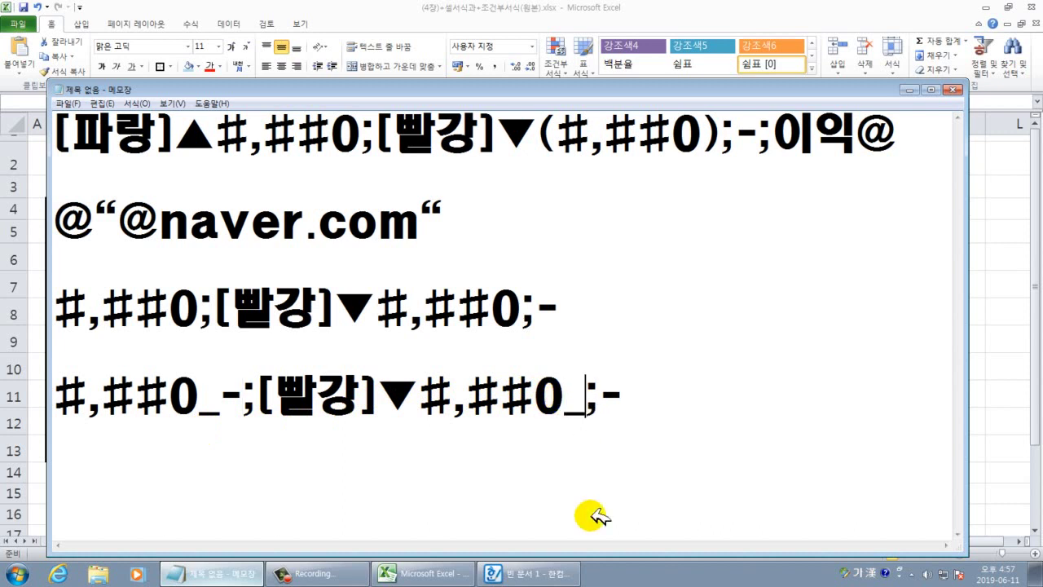
type("-")
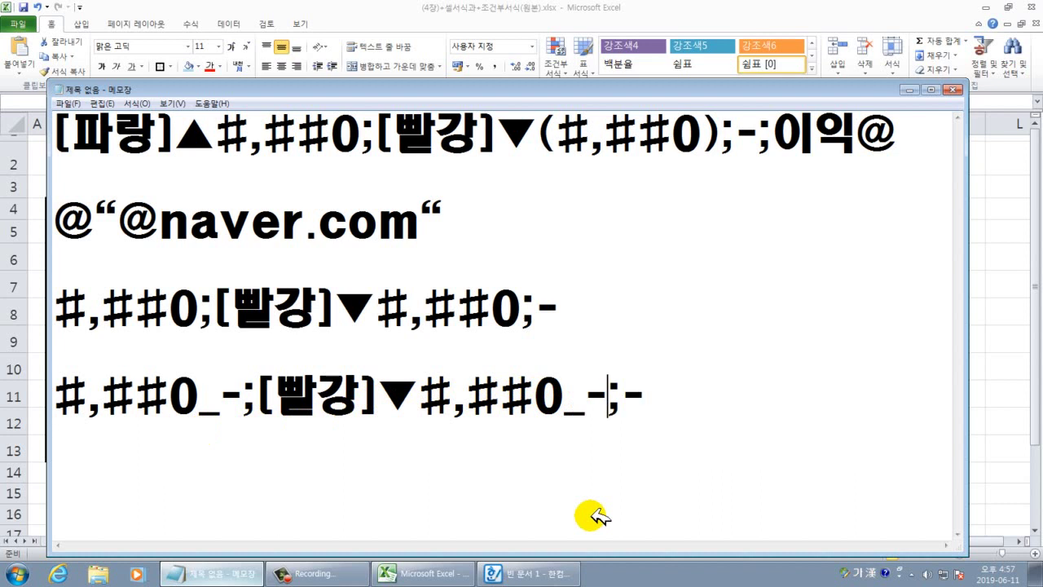
left_click(657, 394)
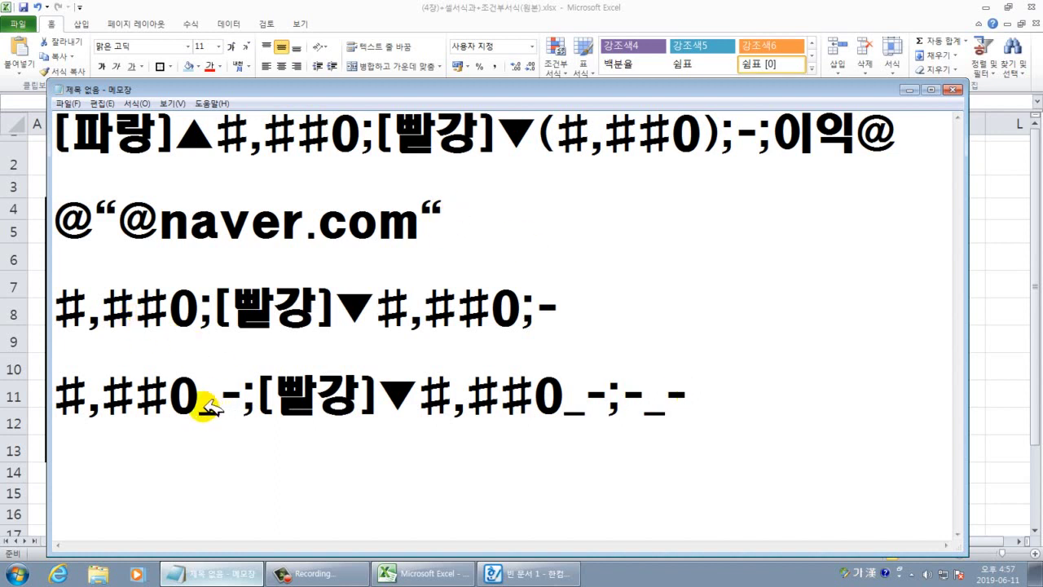
left_click_drag(200, 400, 238, 404)
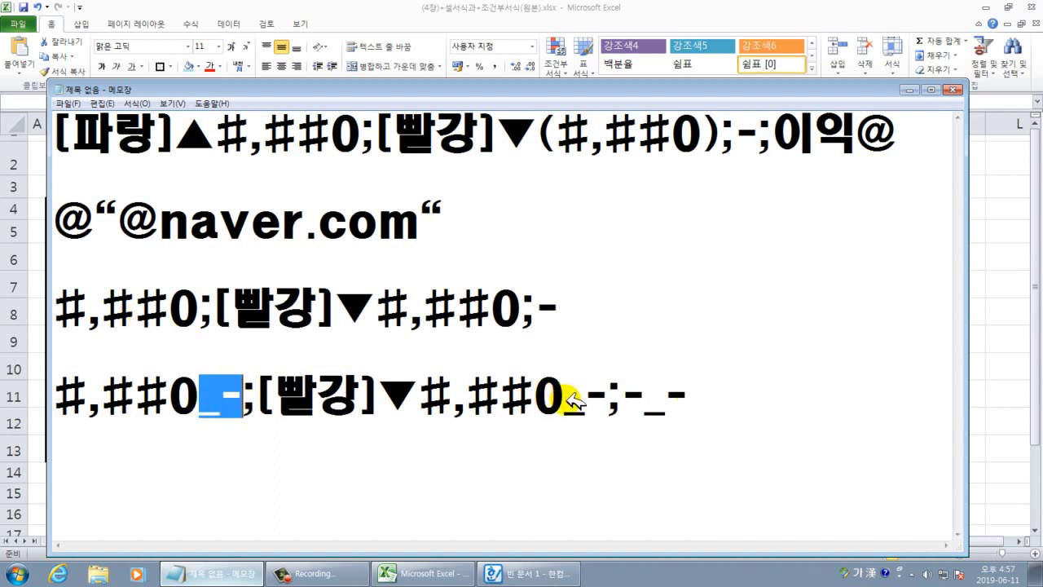
left_click_drag(566, 402, 607, 400)
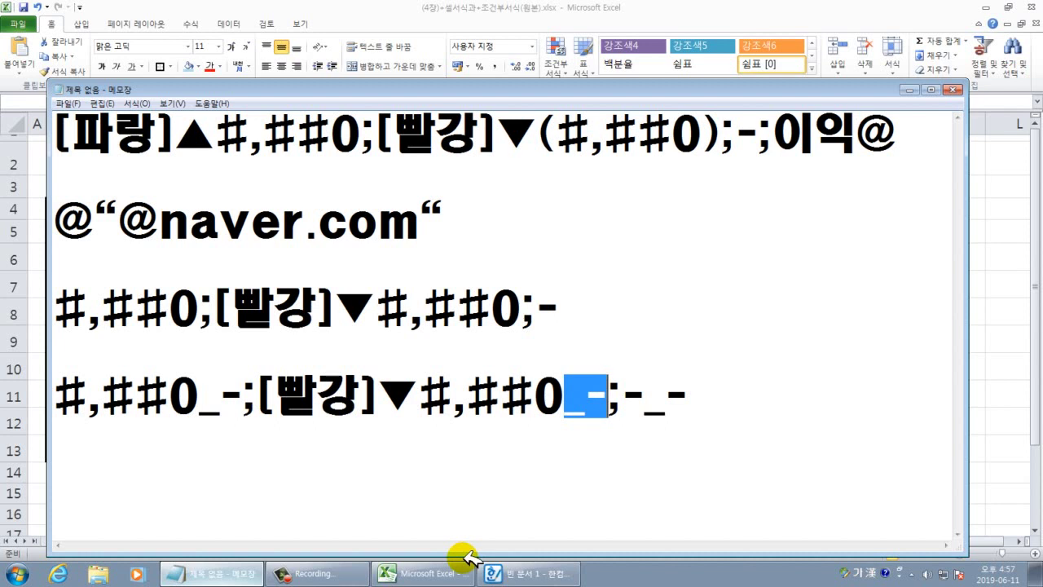
left_click(906, 91)
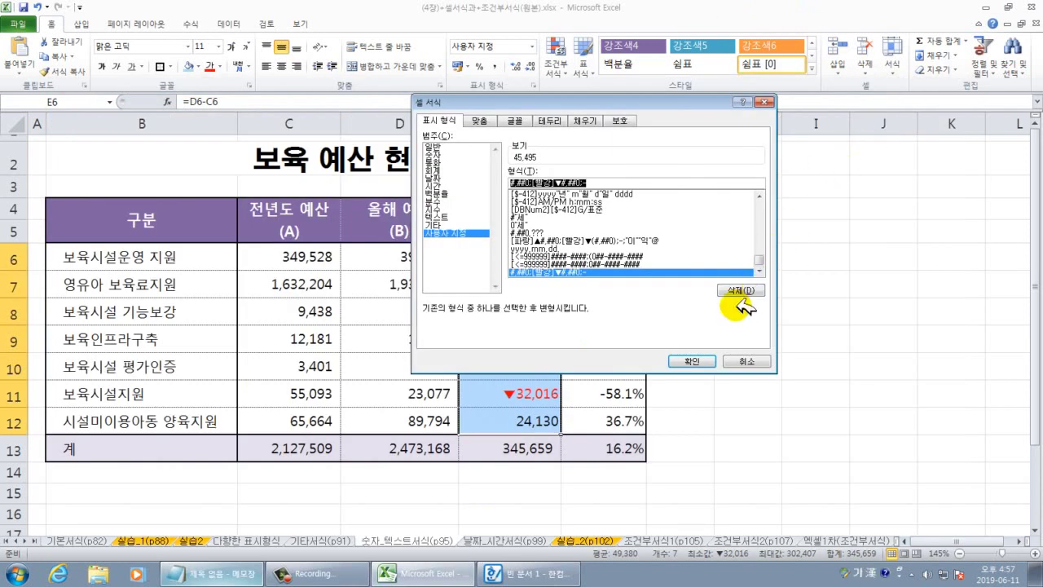
left_click(705, 360)
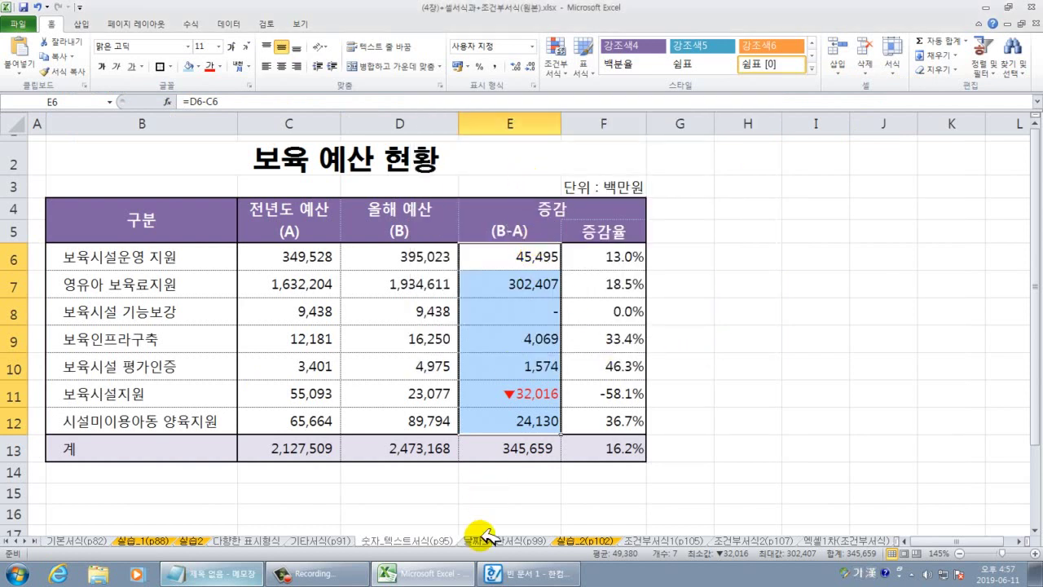
Copy the padded format code line from the Notepad notes.
left_click(210, 573)
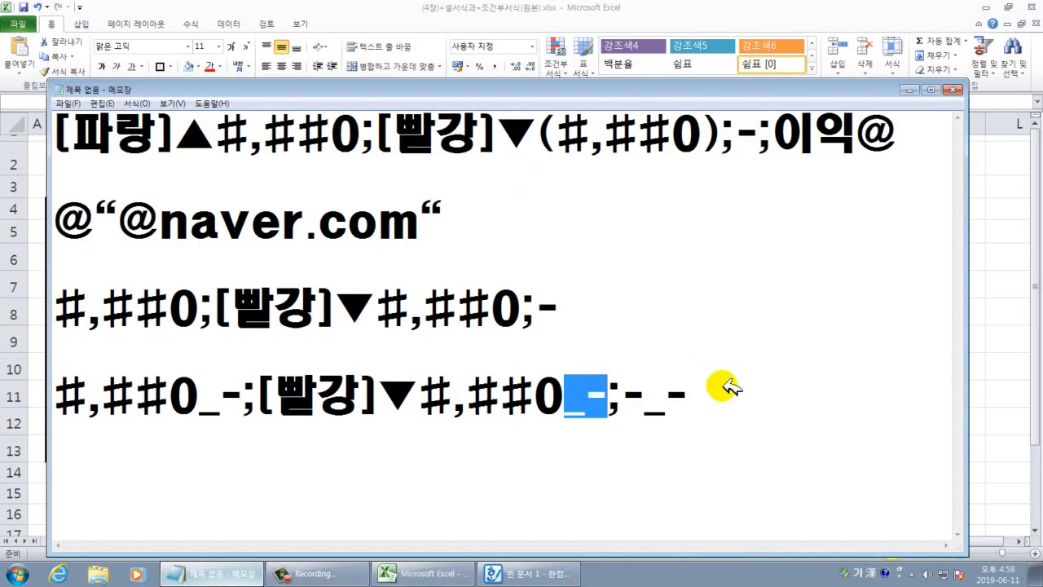
left_click_drag(721, 388, 65, 414)
right_click(155, 399)
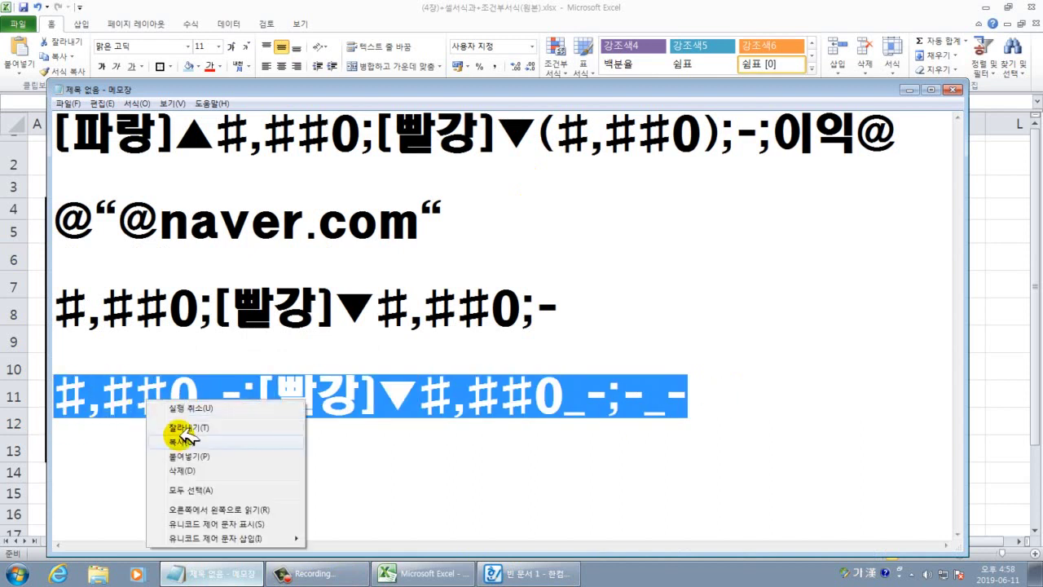
left_click(169, 434)
Paste #,##0_-;[빨강]▼#,##0_-;-_- as the column E custom format and apply it.
left_click(411, 566)
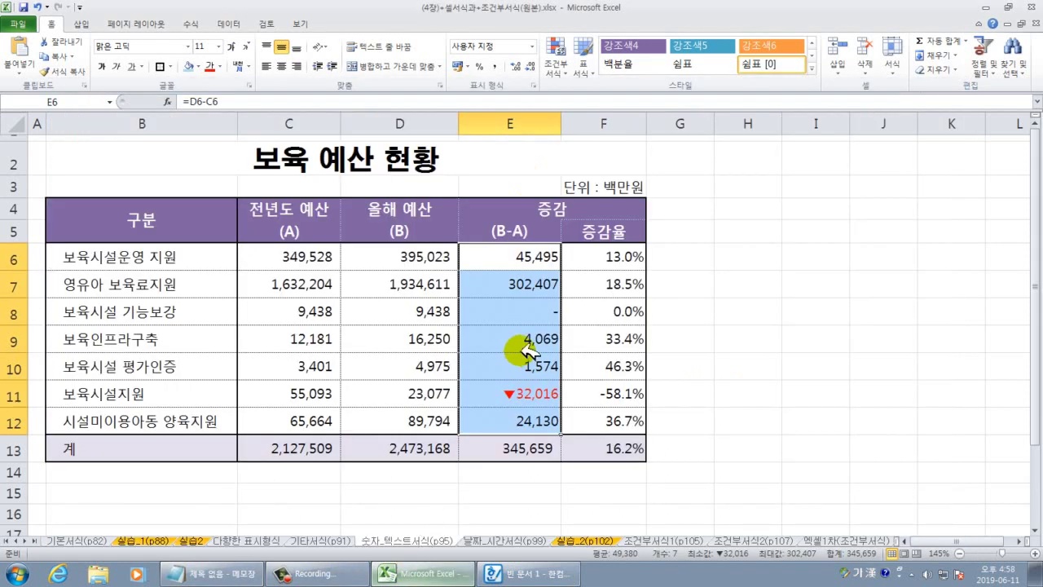
right_click(502, 350)
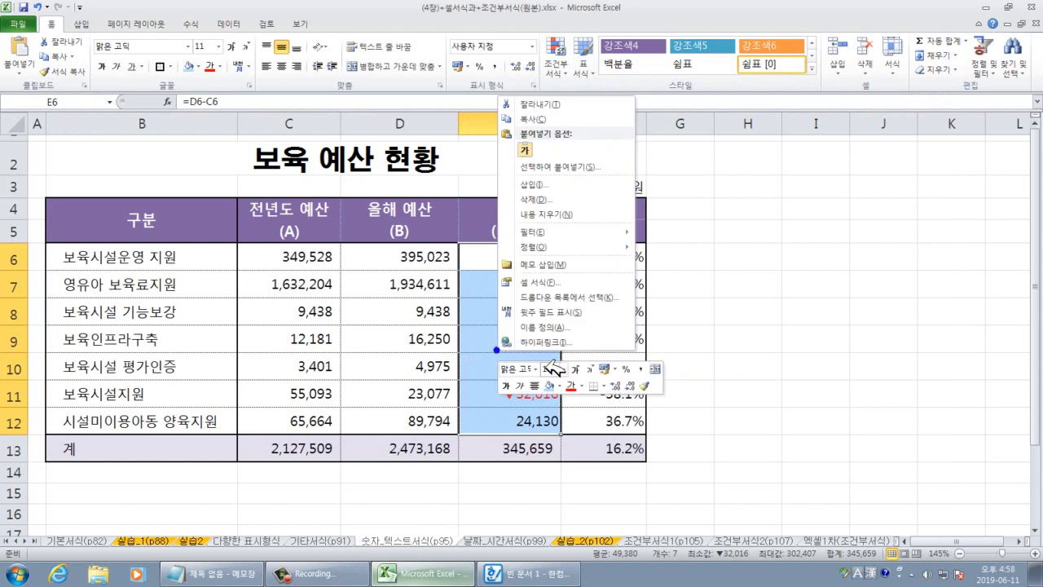
left_click(539, 281)
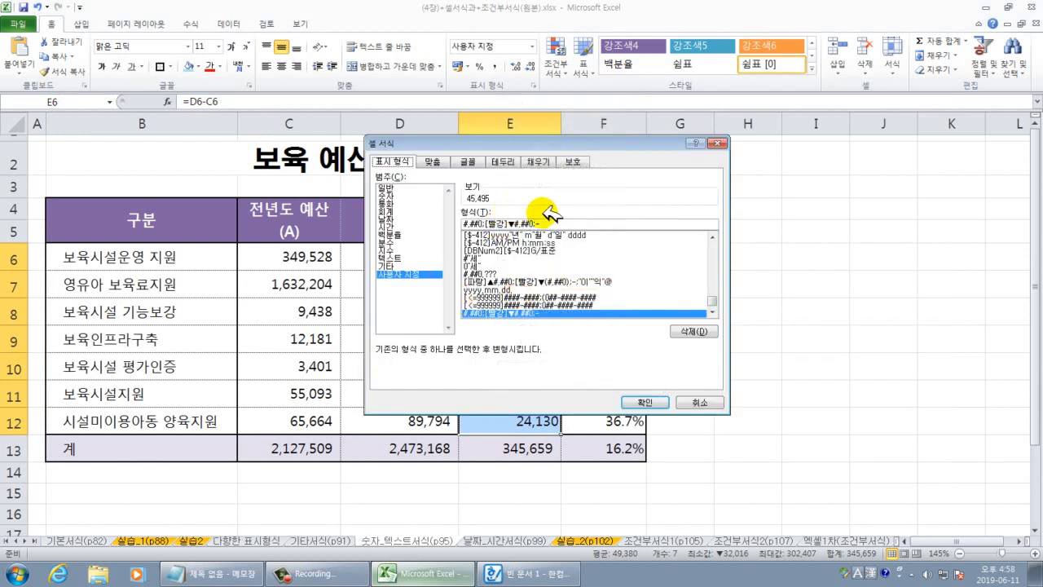
left_click_drag(557, 224, 419, 222)
key("ctrl+v")
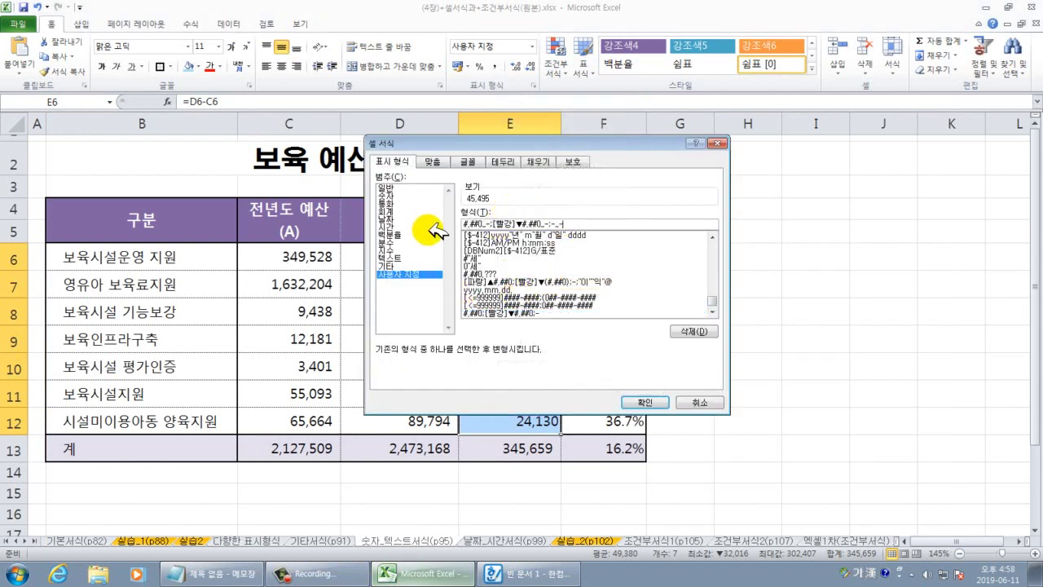
left_click(647, 401)
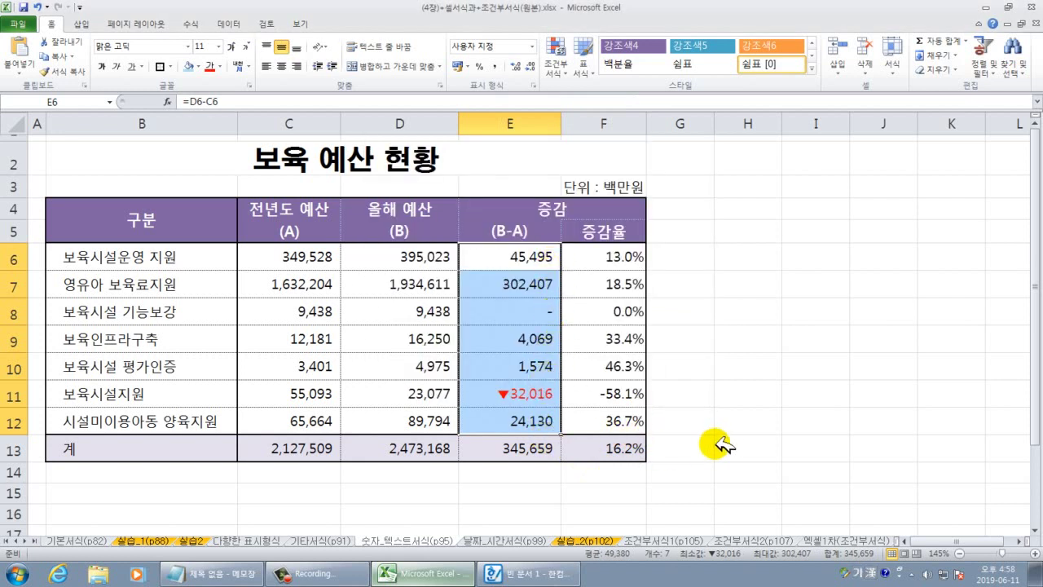
Enter 1,500,000 in D7 and confirm E7 now shows the red ▼132,204 decrease.
left_click(447, 393)
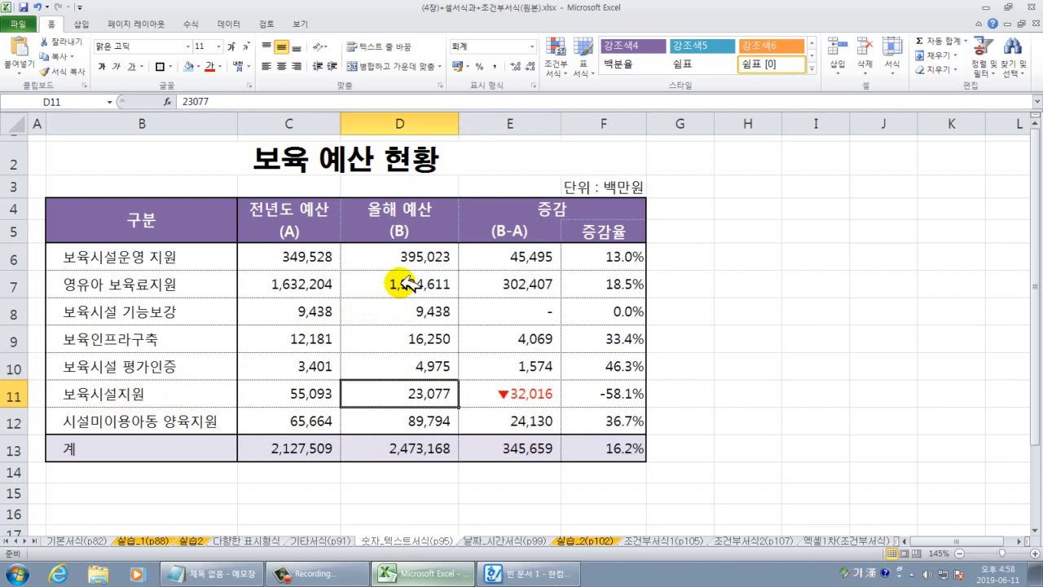
left_click(405, 284)
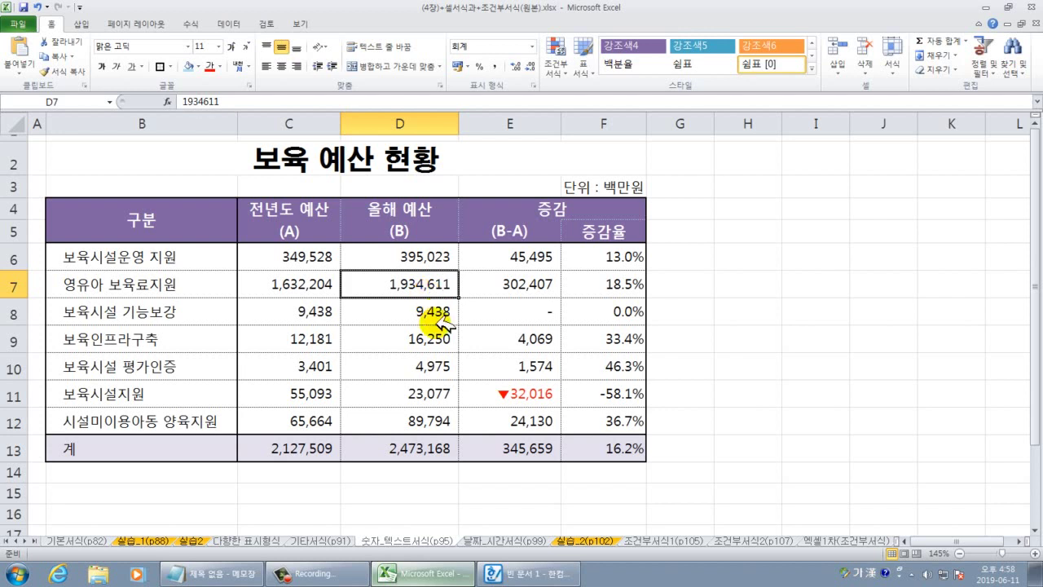
type("1,5")
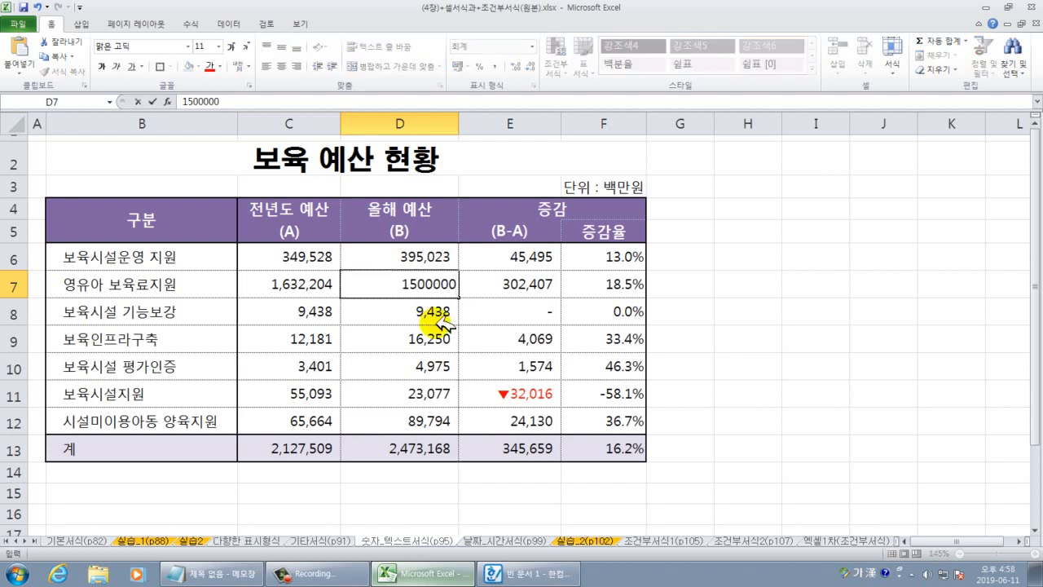
type("00,000")
key("Return")
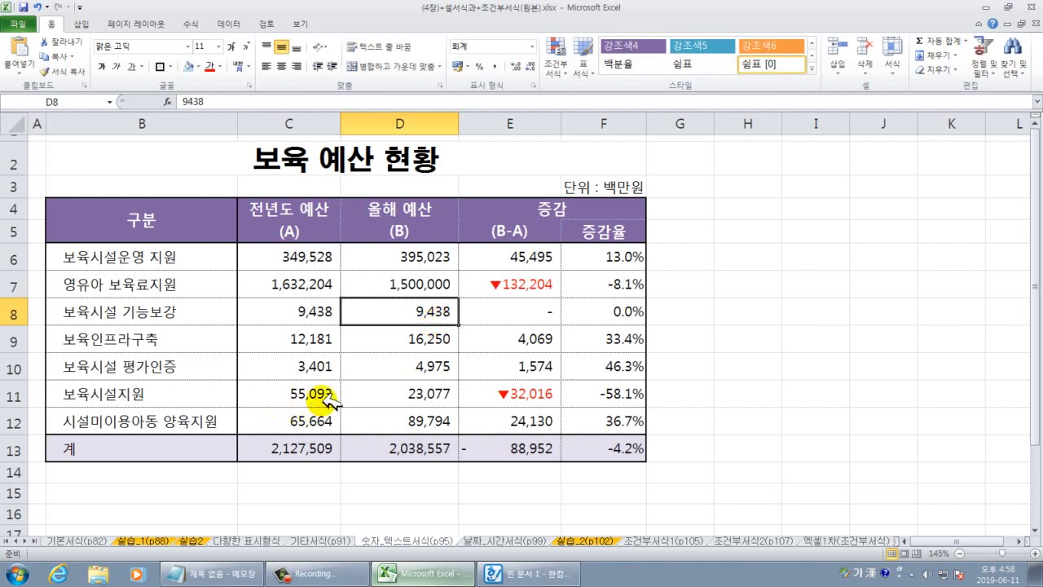
left_click(407, 285)
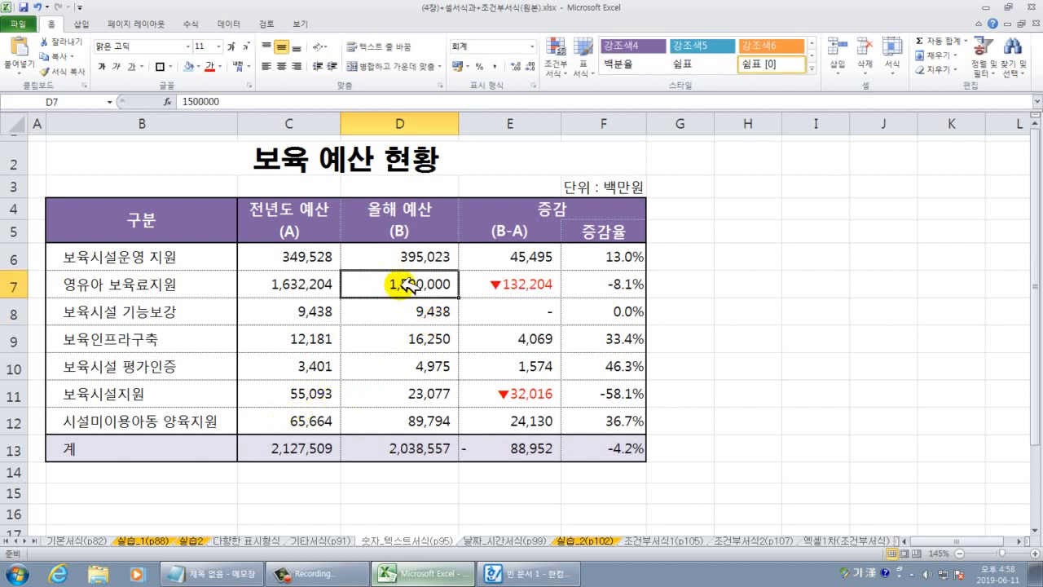
left_click(512, 287)
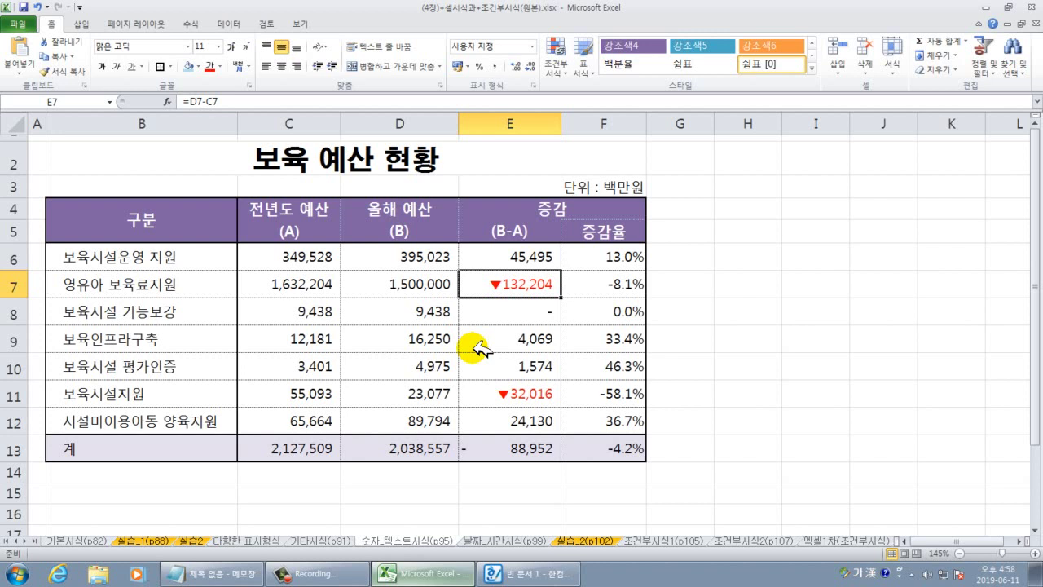
left_click(225, 574)
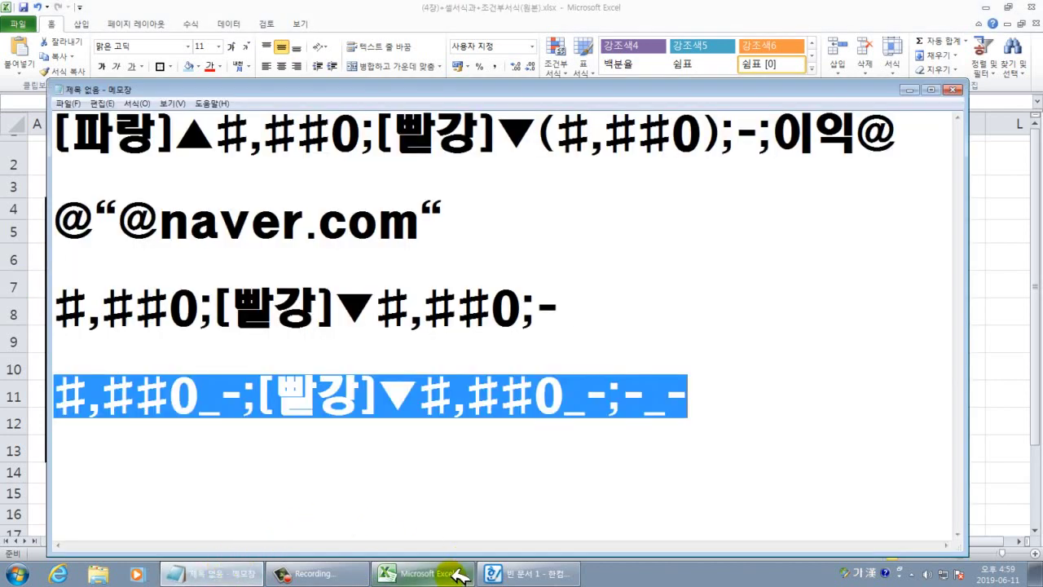
left_click(424, 573)
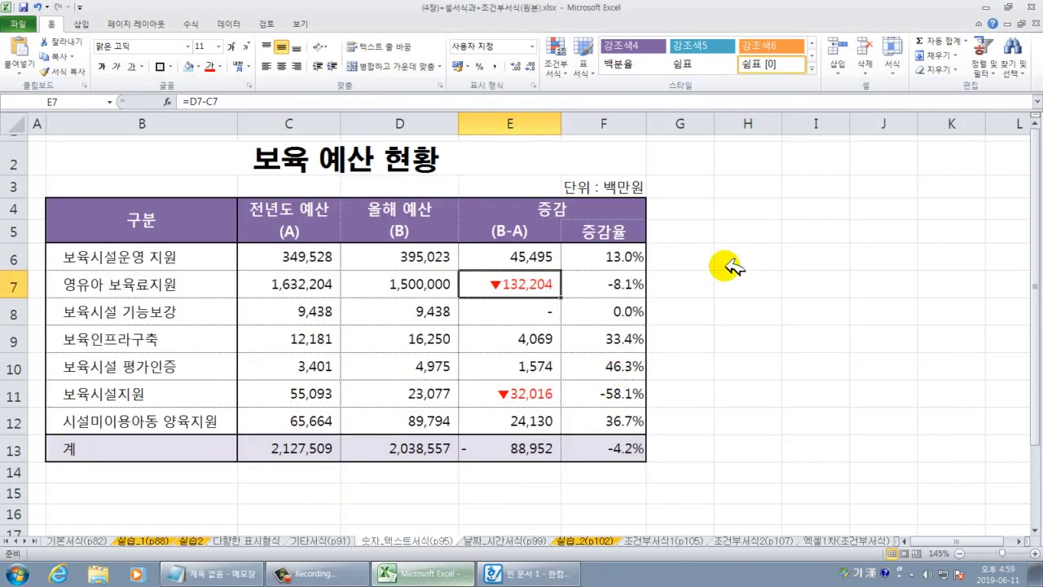
Switch to the 날짜_시간서식 sheet and review the workers' start, end and work-time rows.
left_click(534, 541)
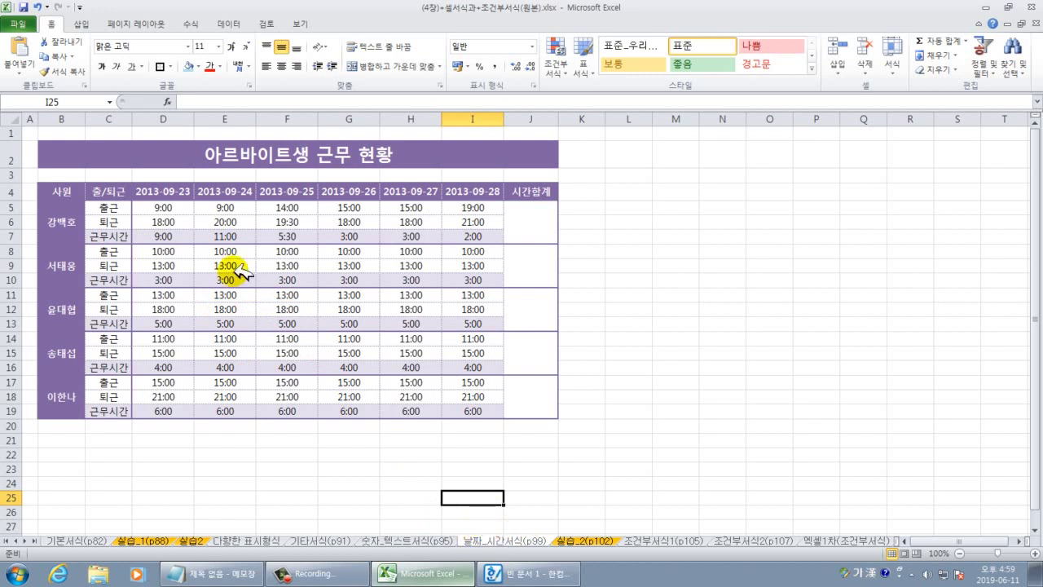
left_click_drag(161, 207, 167, 221)
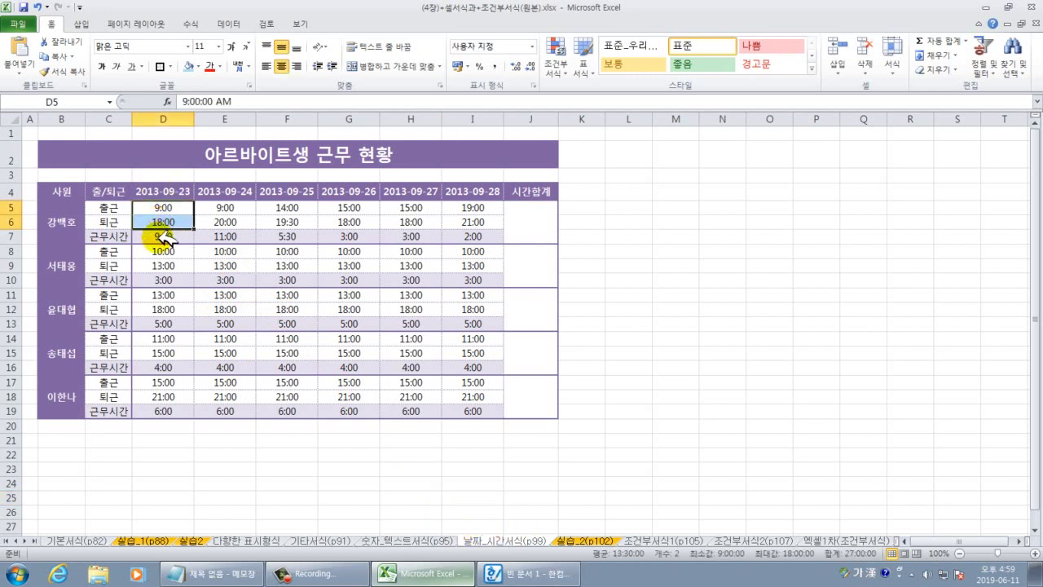
left_click(163, 236)
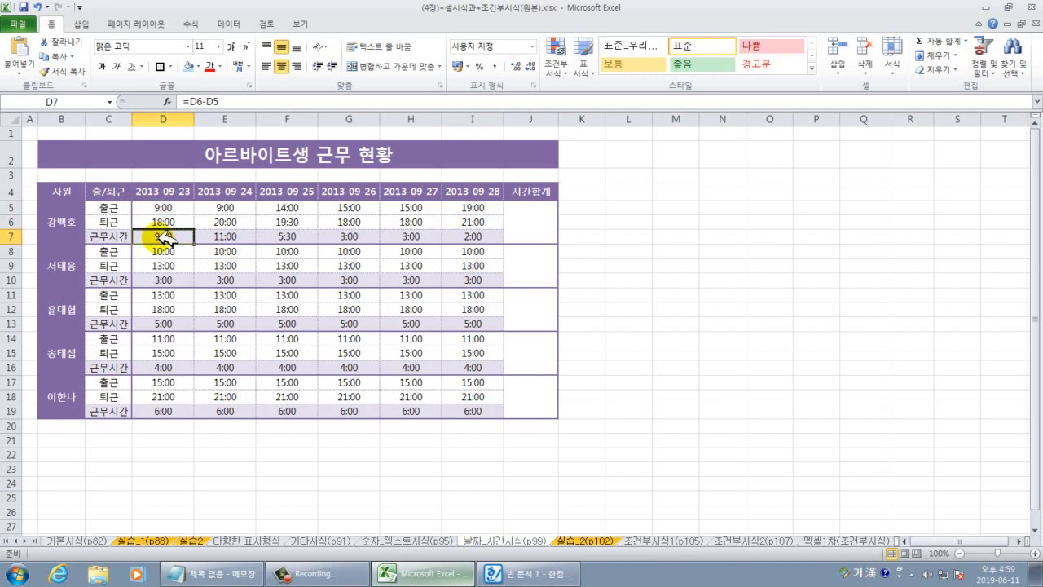
left_click_drag(71, 264, 118, 278)
left_click_drag(63, 309, 228, 313)
left_click_drag(159, 192, 455, 195)
Enter a SUM of the first worker's work-time row D7:I7 in total cell J5.
left_click(537, 230)
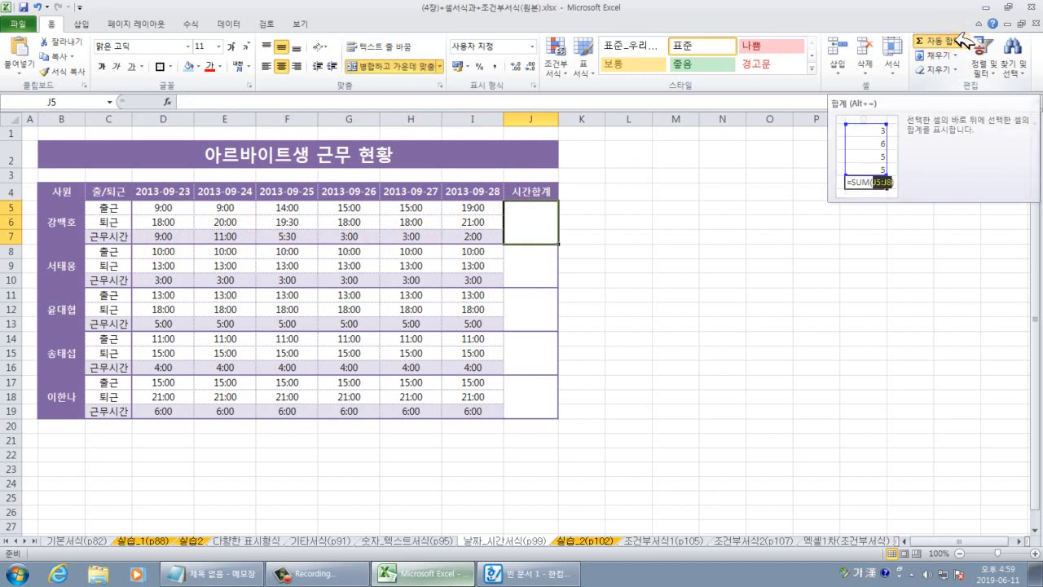
left_click(927, 47)
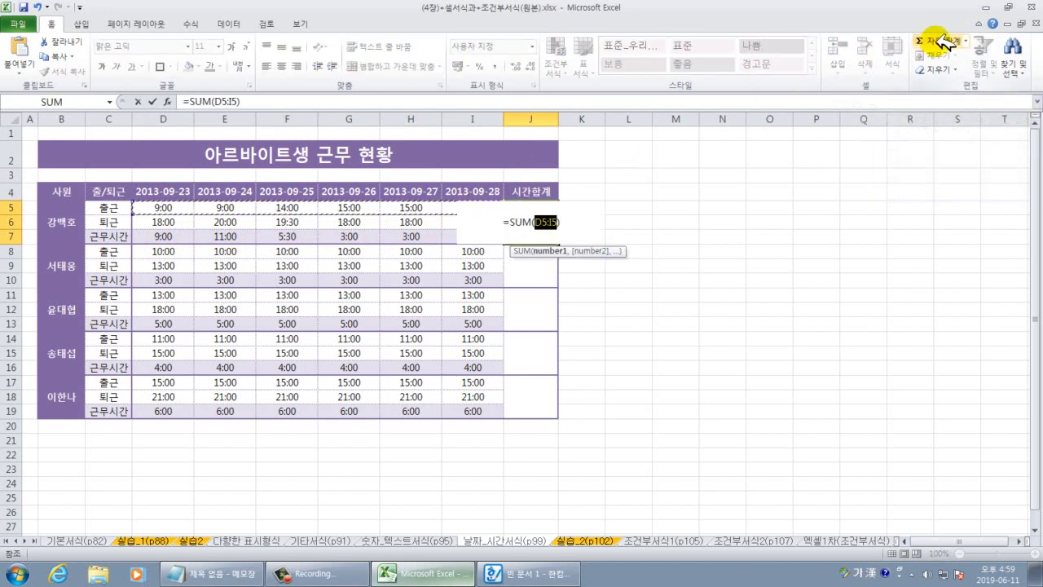
left_click_drag(163, 236, 474, 238)
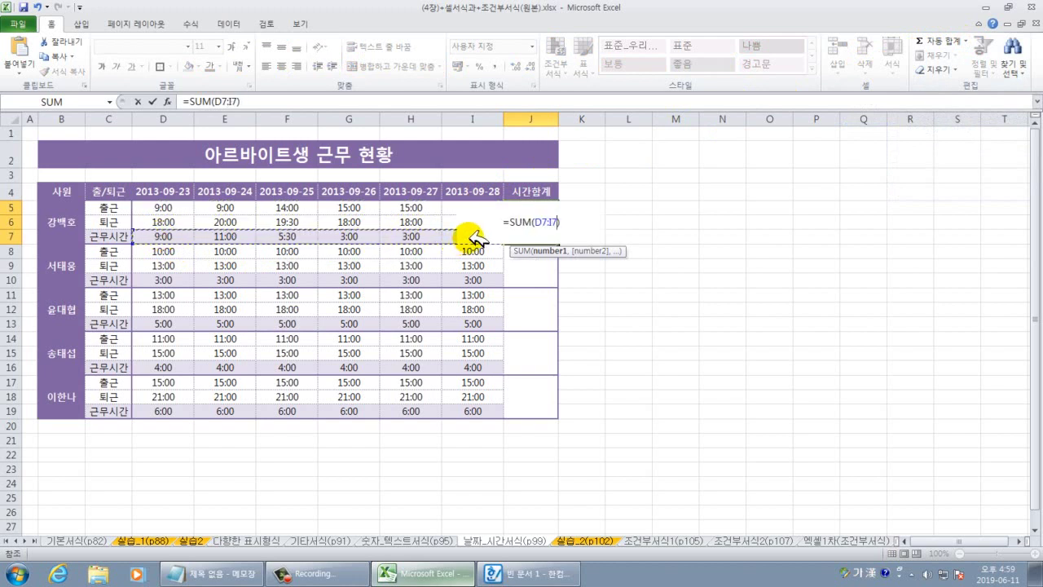
key("Return")
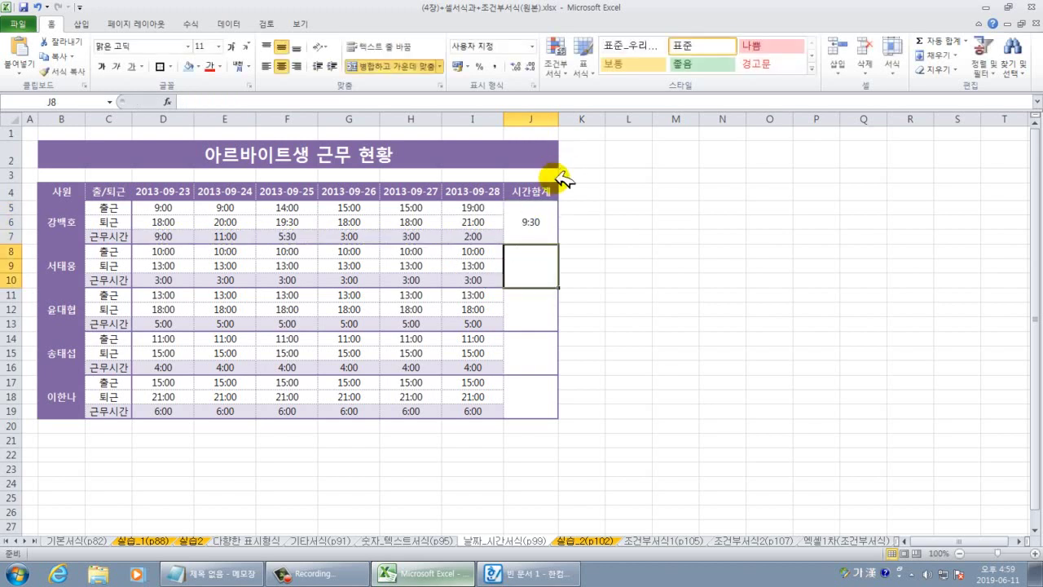
Fill the total formula down to J19 using Fill Without Formatting to keep borders.
left_click(537, 221)
left_click_drag(558, 244, 556, 417)
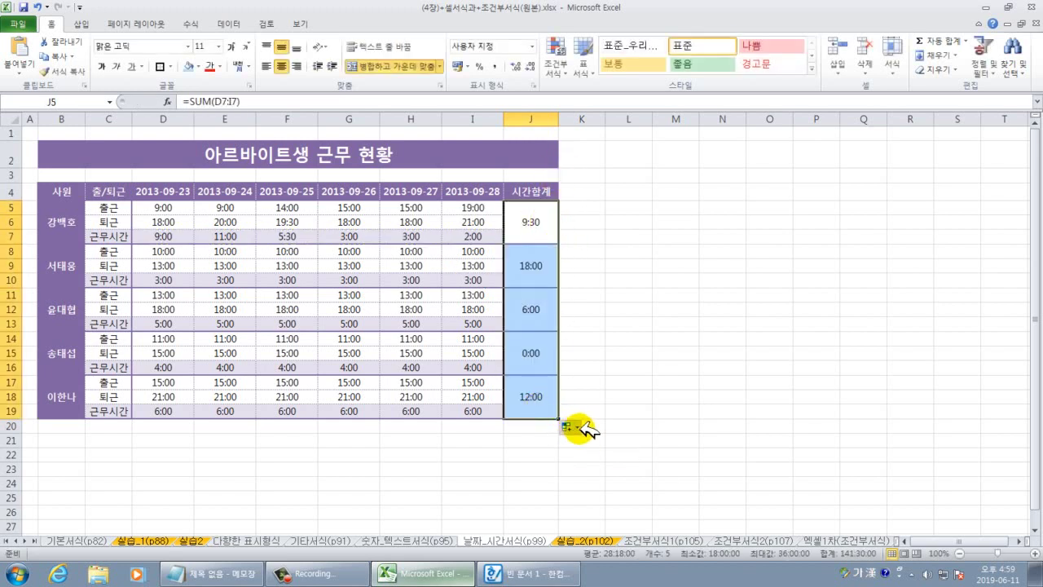
left_click(578, 433)
left_click(595, 475)
left_click(675, 440)
left_click(672, 440)
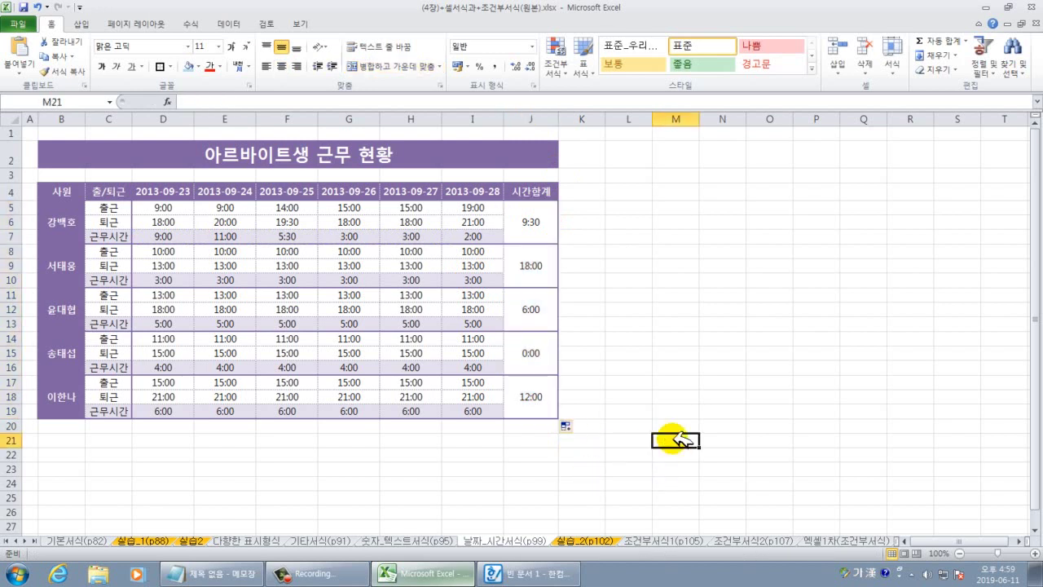
Verify the first total's formula and select all five weekly totals J5:J19.
left_click_drag(155, 236, 454, 225)
left_click(526, 224)
double_click(529, 227)
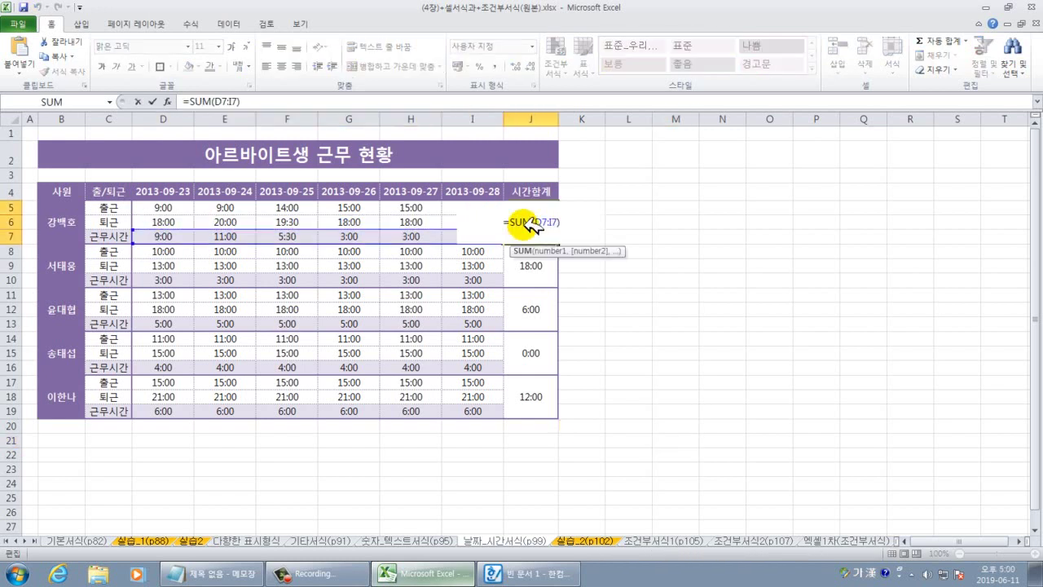
key("Return")
left_click(675, 323)
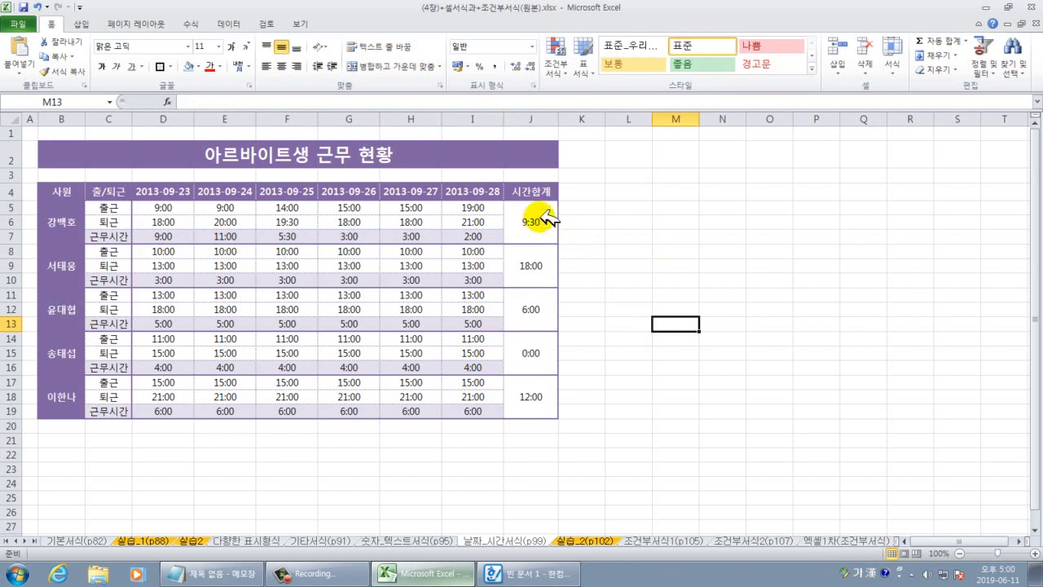
left_click_drag(531, 218, 534, 399)
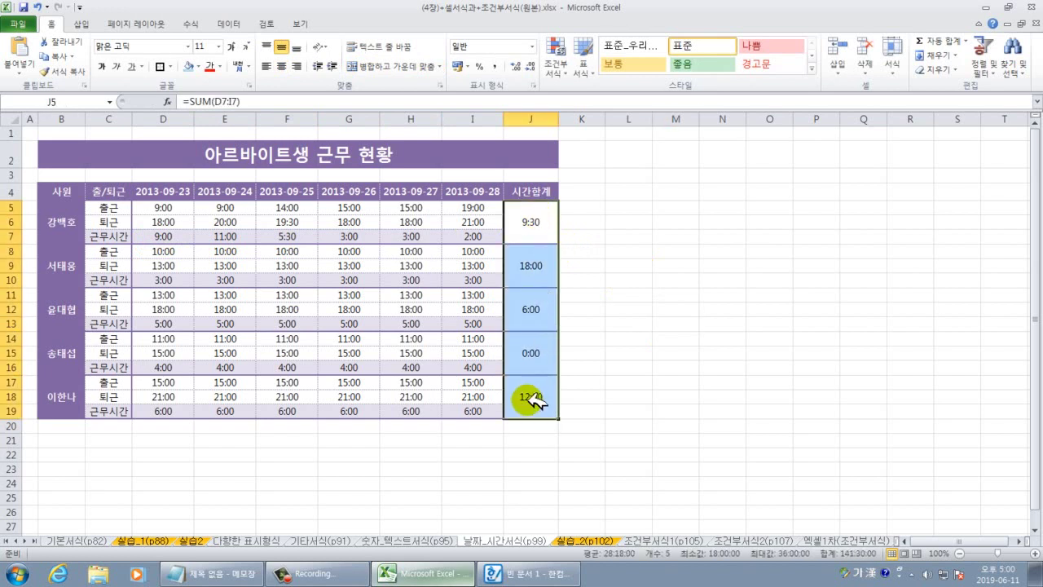
left_click(676, 381)
left_click_drag(531, 218, 534, 399)
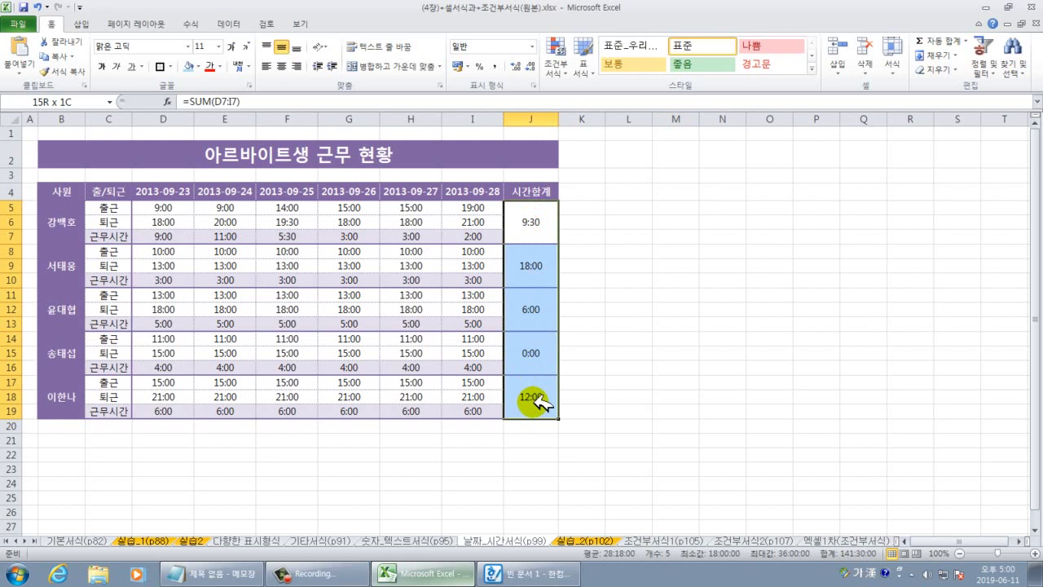
Give the totals the custom format [h]시간 mm분 and widen column J to fit.
right_click(540, 224)
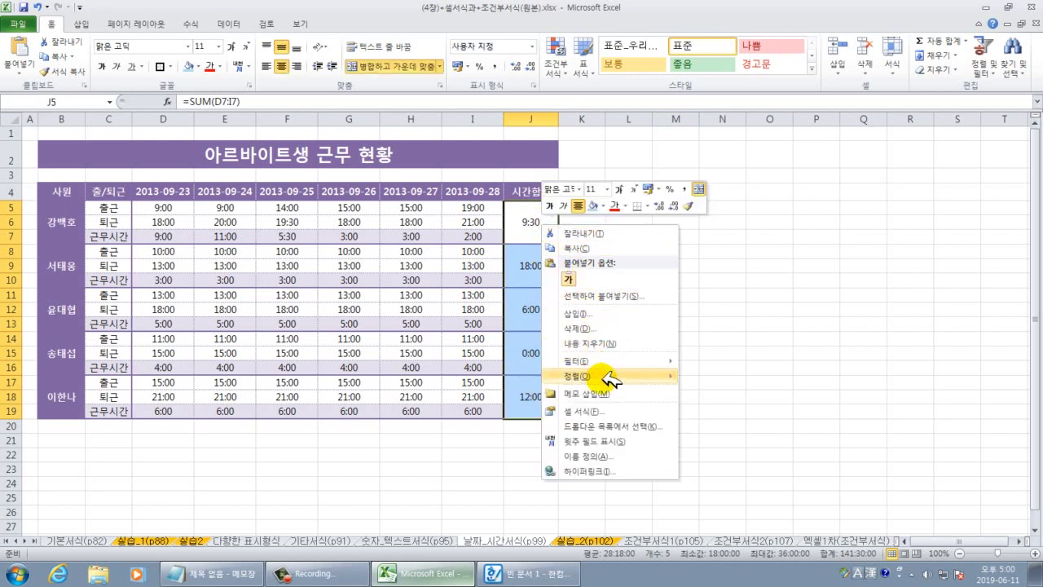
left_click(583, 411)
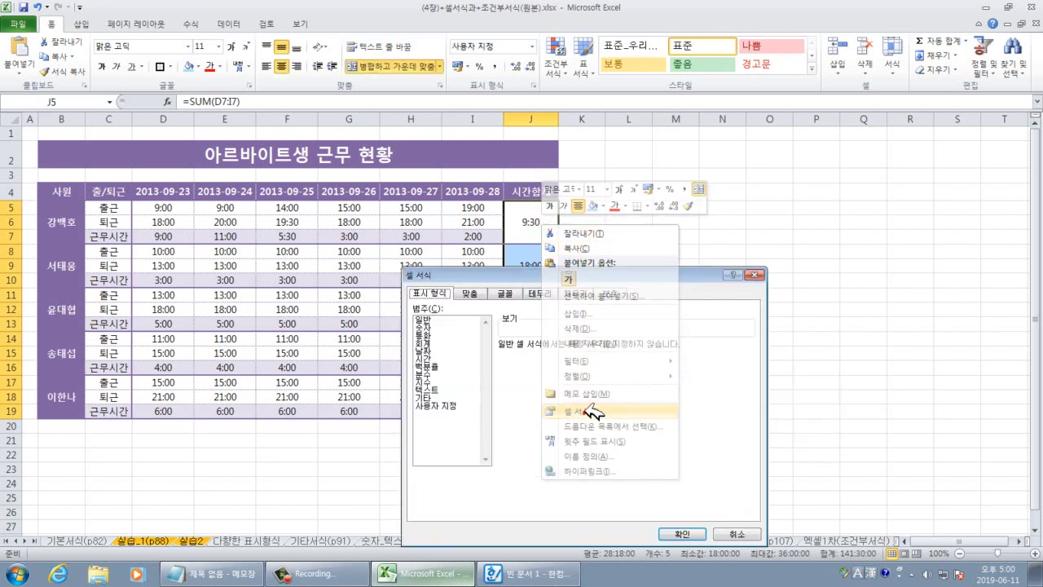
left_click(453, 405)
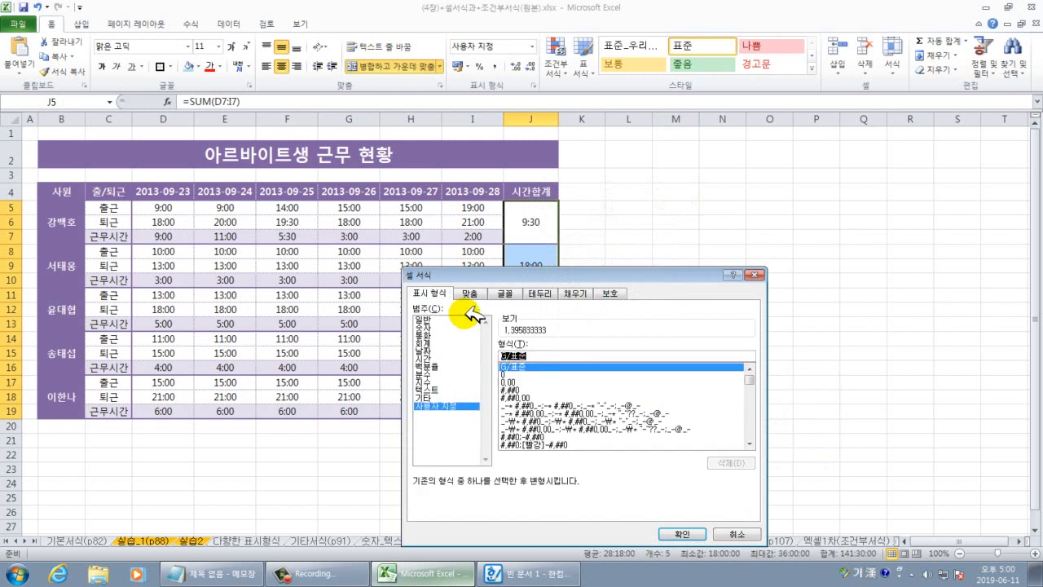
type("[h]시간 mm분")
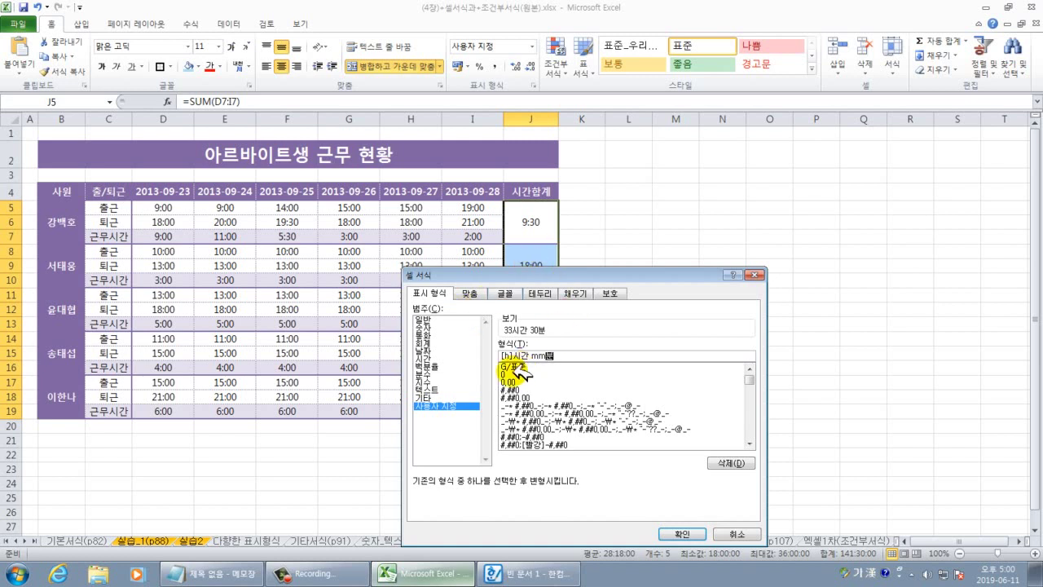
left_click(683, 534)
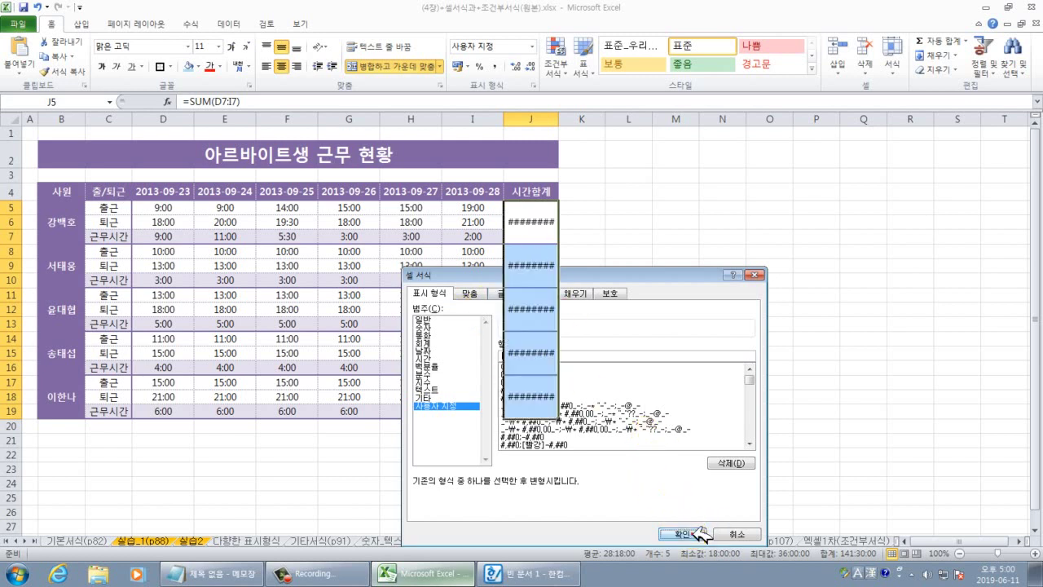
left_click_drag(567, 120, 580, 120)
Check the first and second workers' total formulas in the 시간합계 column.
left_click(552, 230)
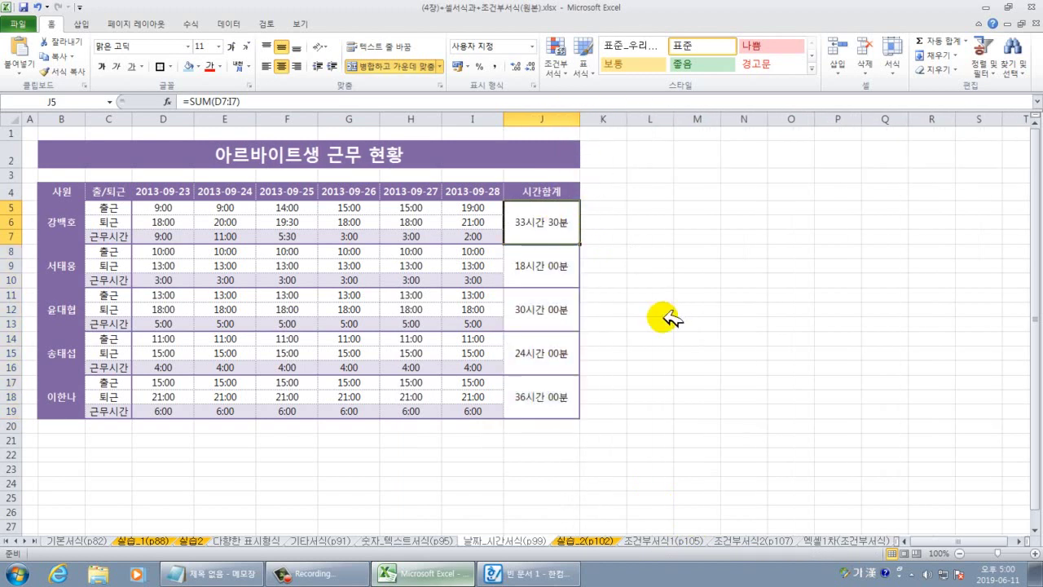
left_click(548, 273)
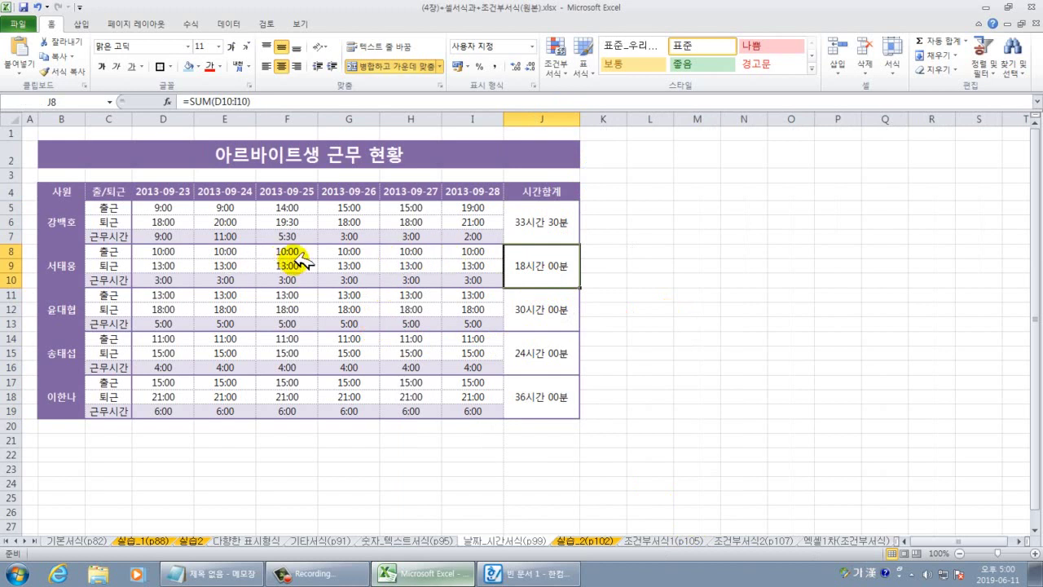
double_click(557, 228)
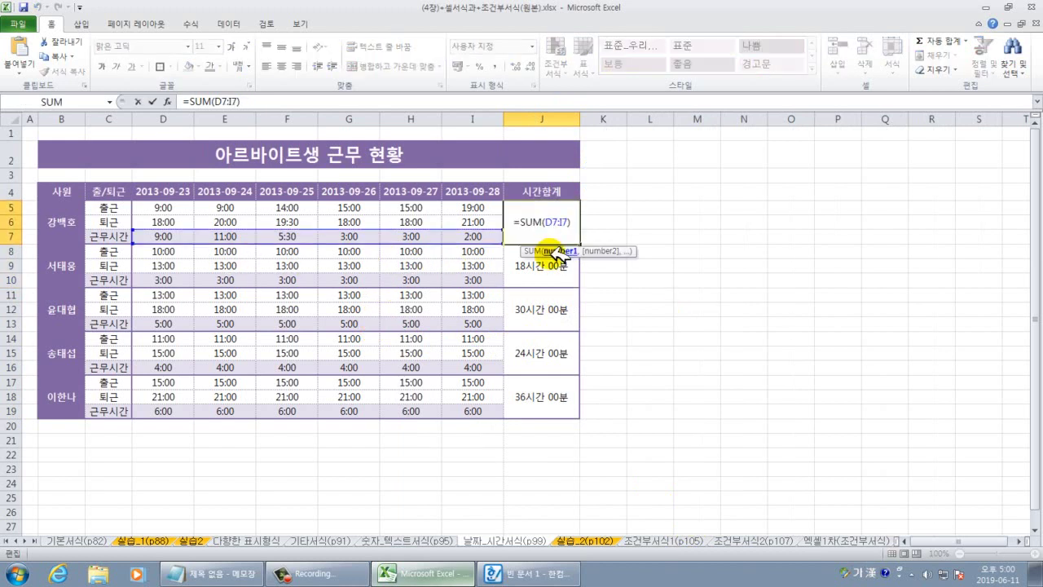
key("Escape")
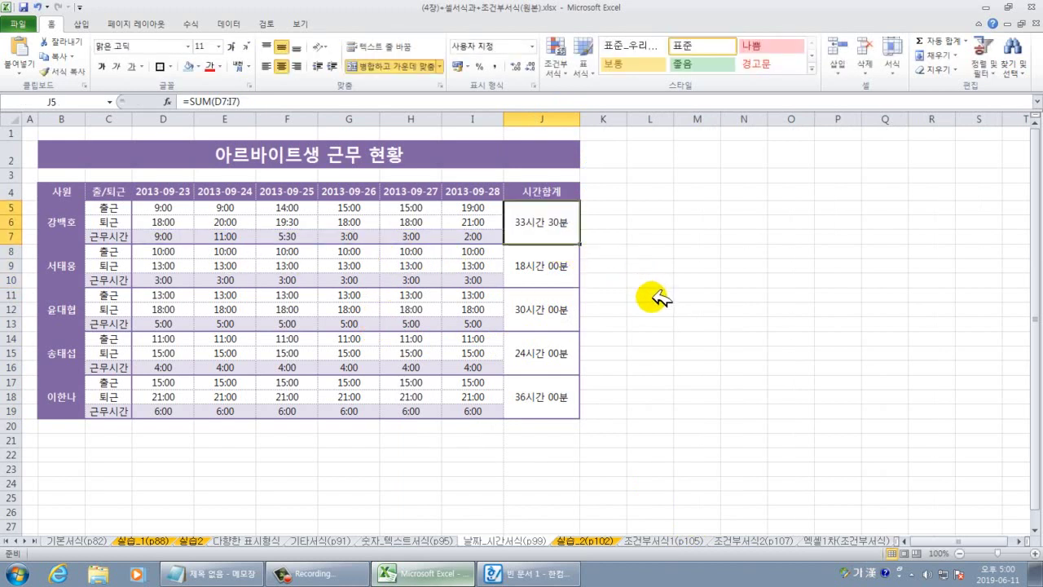
scroll(651, 287, "up", 1, "ctrl")
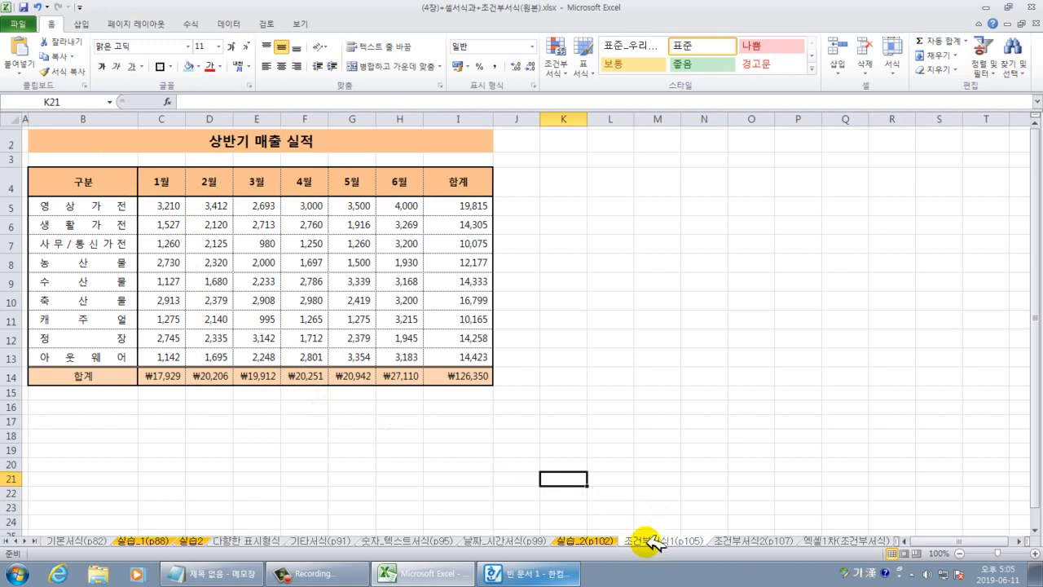
Move to the 조건부서식1 sales sheet and inspect sales values such as G11.
left_click(537, 464)
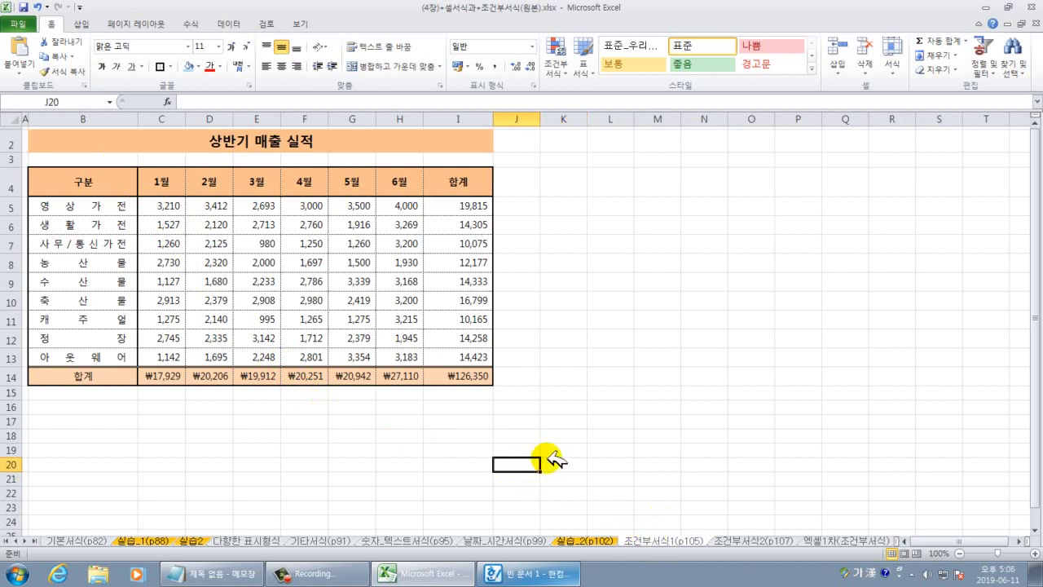
scroll(551, 460, "up", 1, "ctrl")
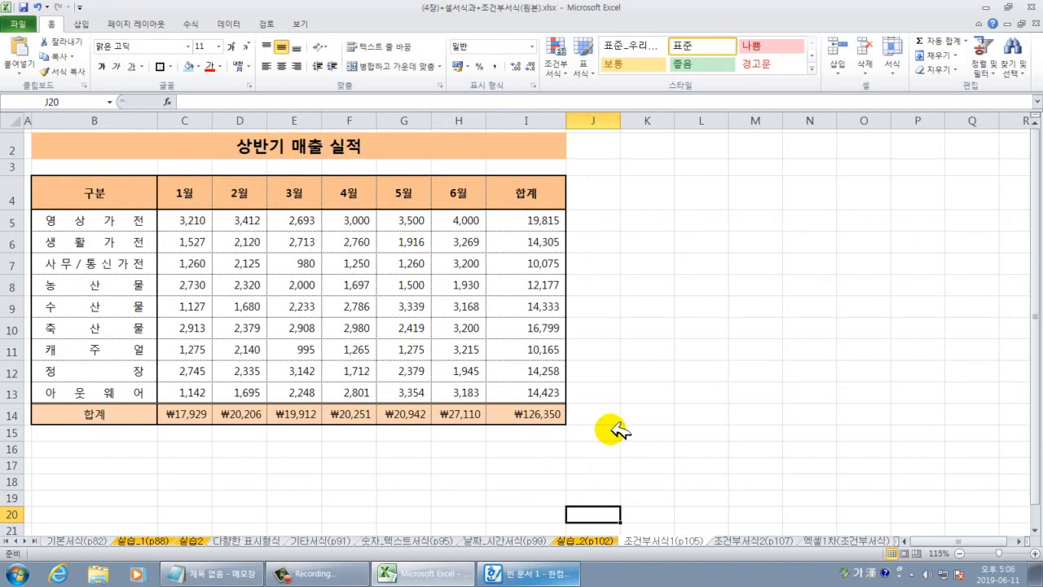
scroll(613, 431, "up", 1, "ctrl")
left_click_drag(1039, 362, 1036, 303)
left_click(807, 334)
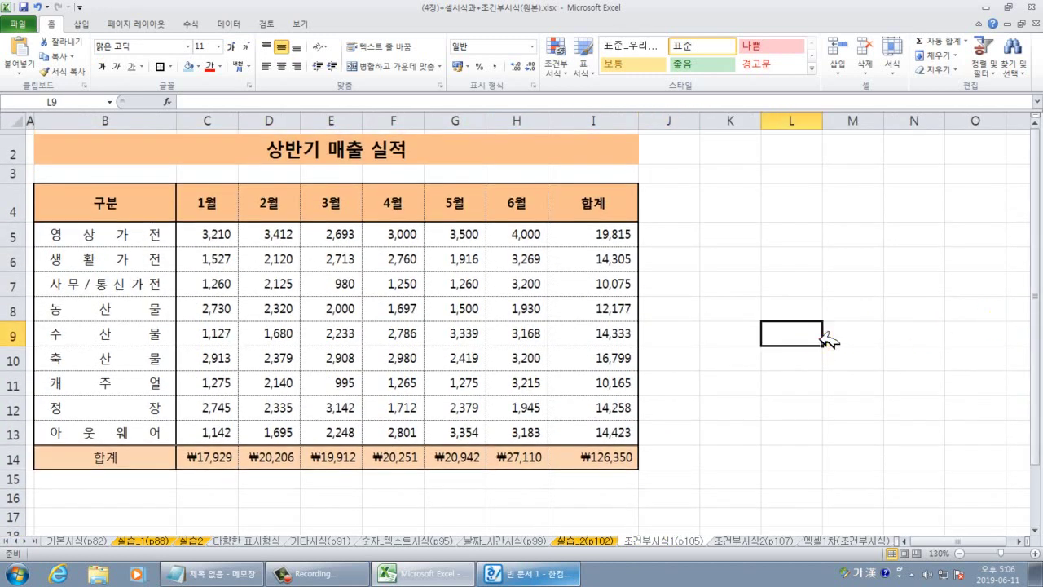
left_click(430, 372)
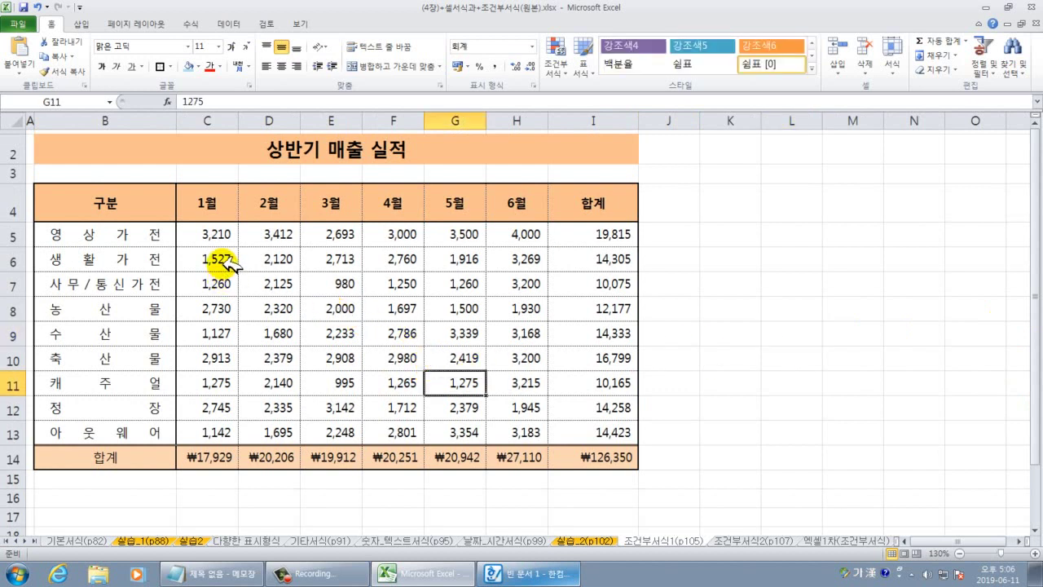
Select the monthly sales figures C5:H13.
left_click_drag(209, 234, 499, 420)
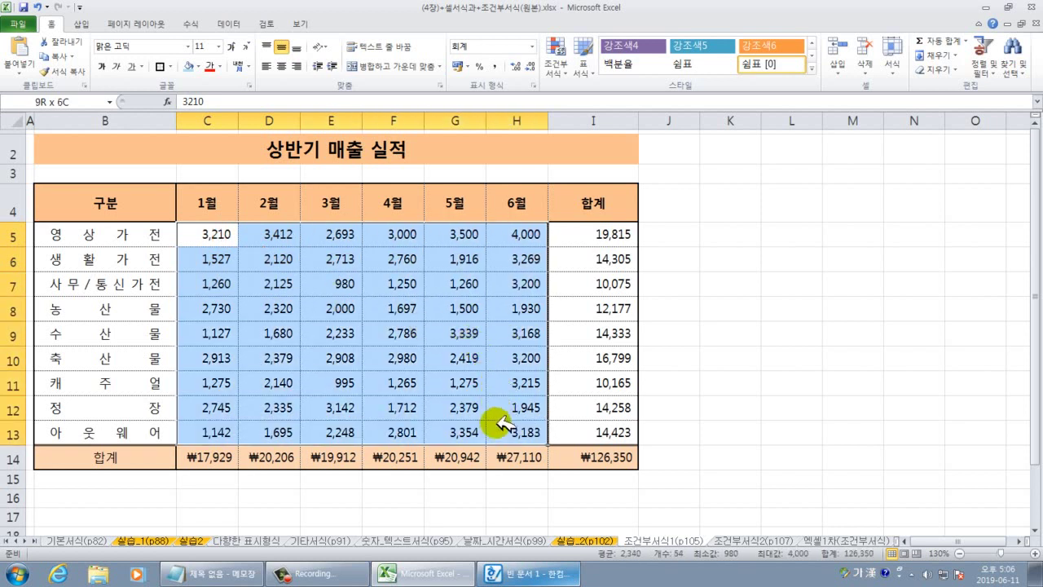
left_click(397, 375)
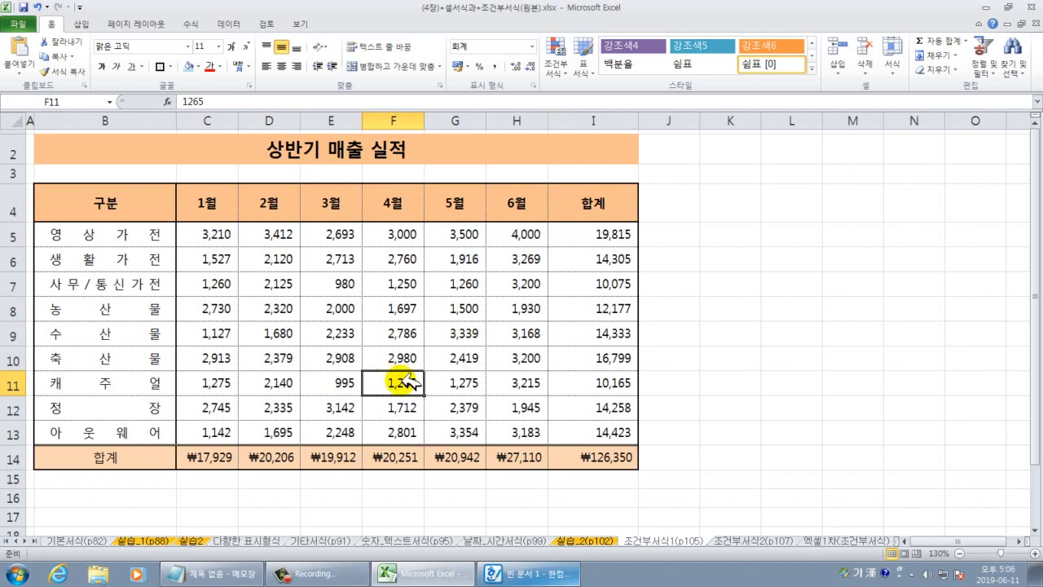
left_click(274, 357)
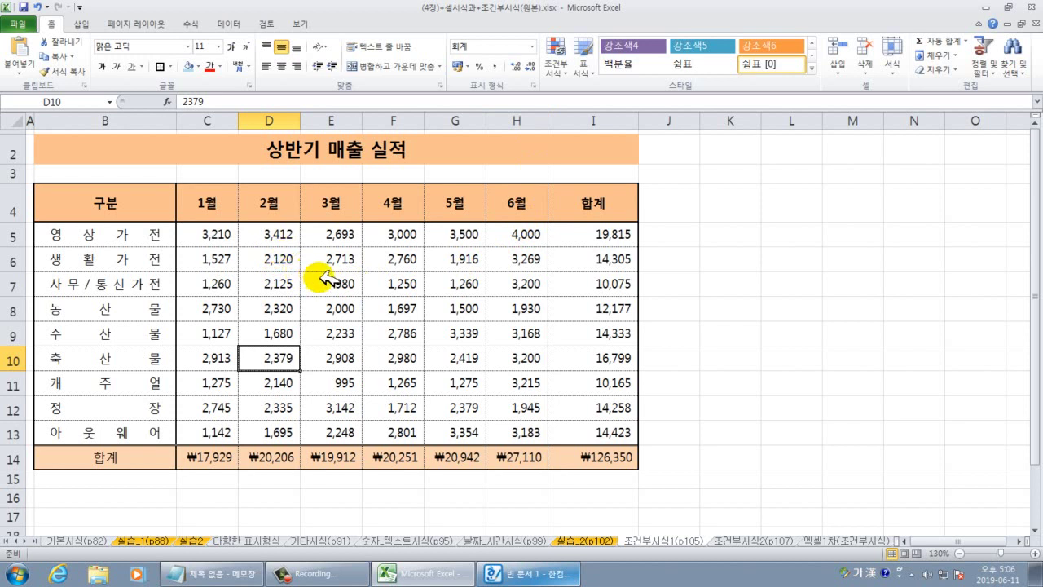
left_click_drag(232, 236, 501, 330)
left_click(700, 312)
left_click_drag(215, 234, 493, 419)
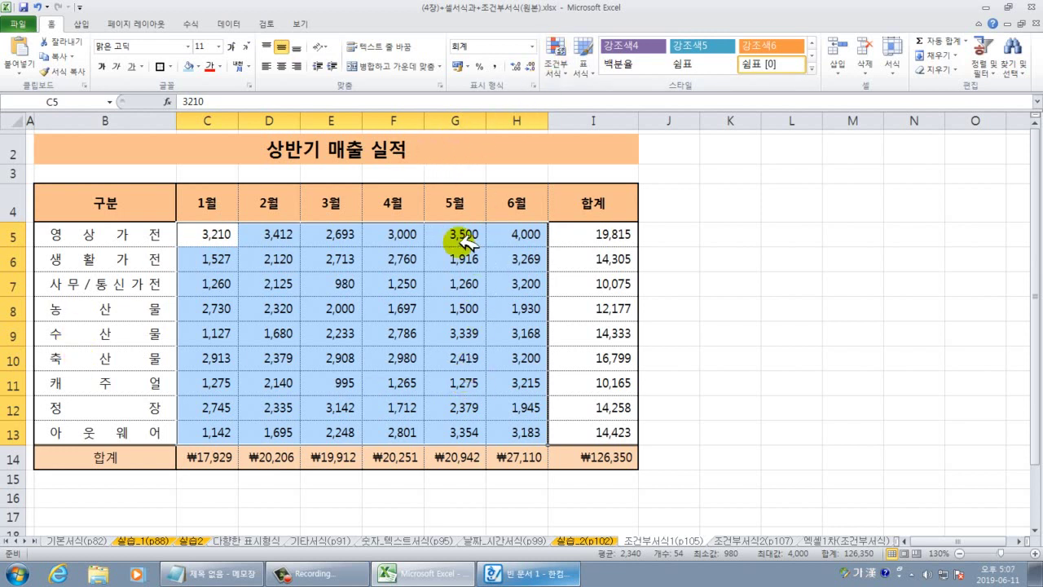
Preview colour scales and data bars in Conditional Formatting, ending on the Top/Bottom Rules.
left_click(557, 72)
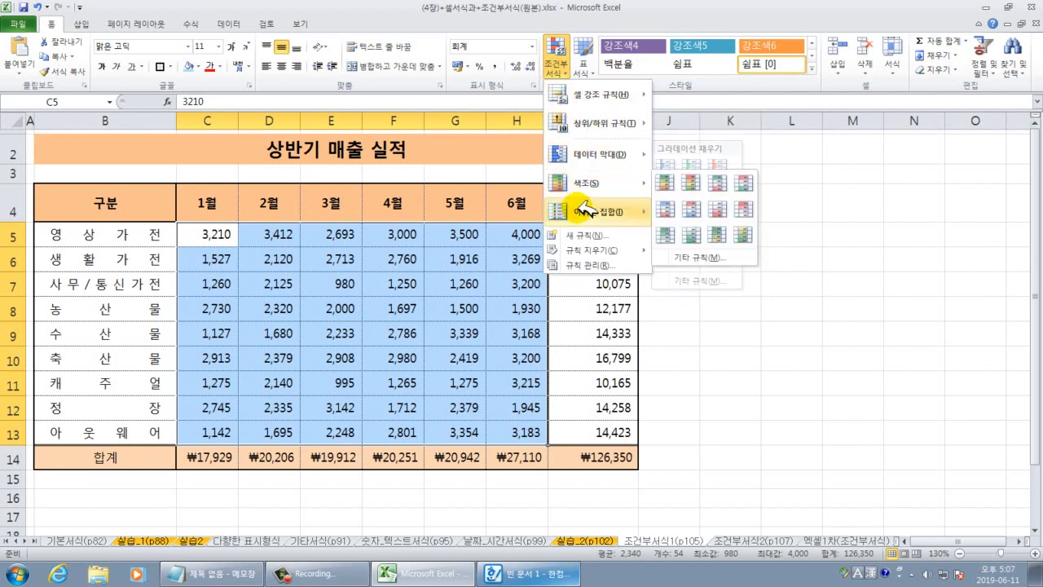
mouse_move(588, 97)
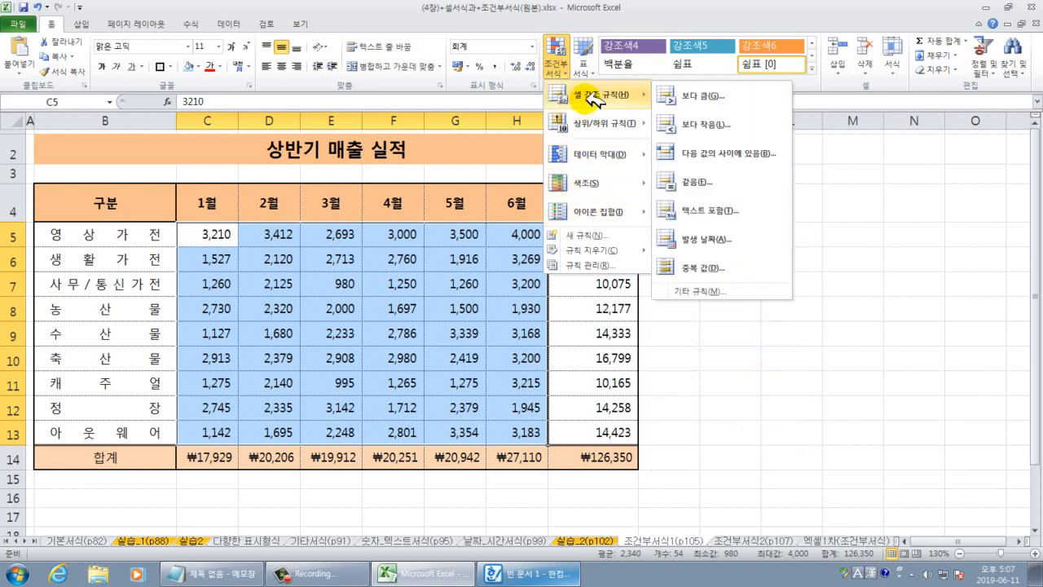
mouse_move(585, 186)
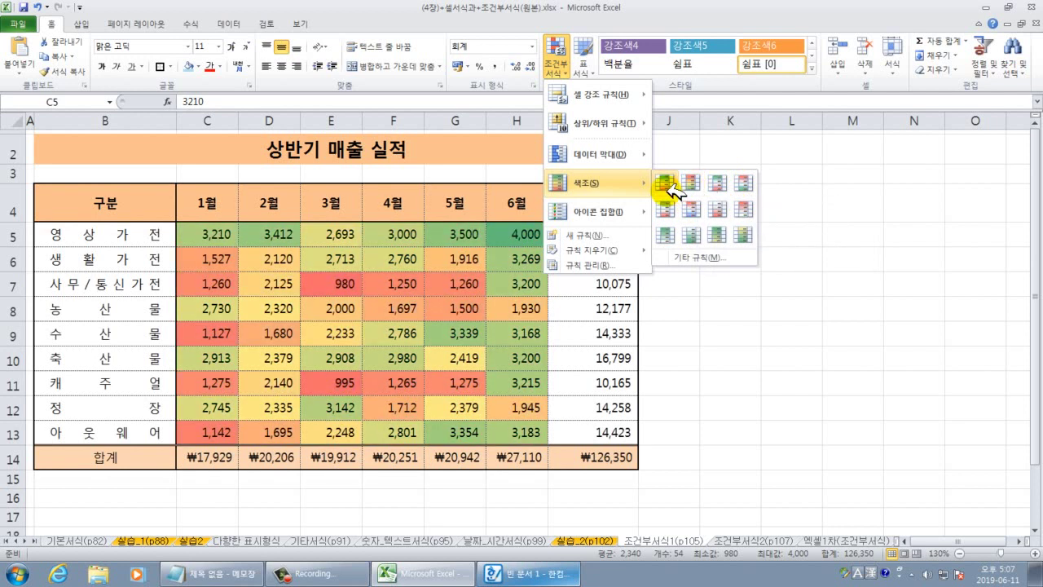
mouse_move(621, 155)
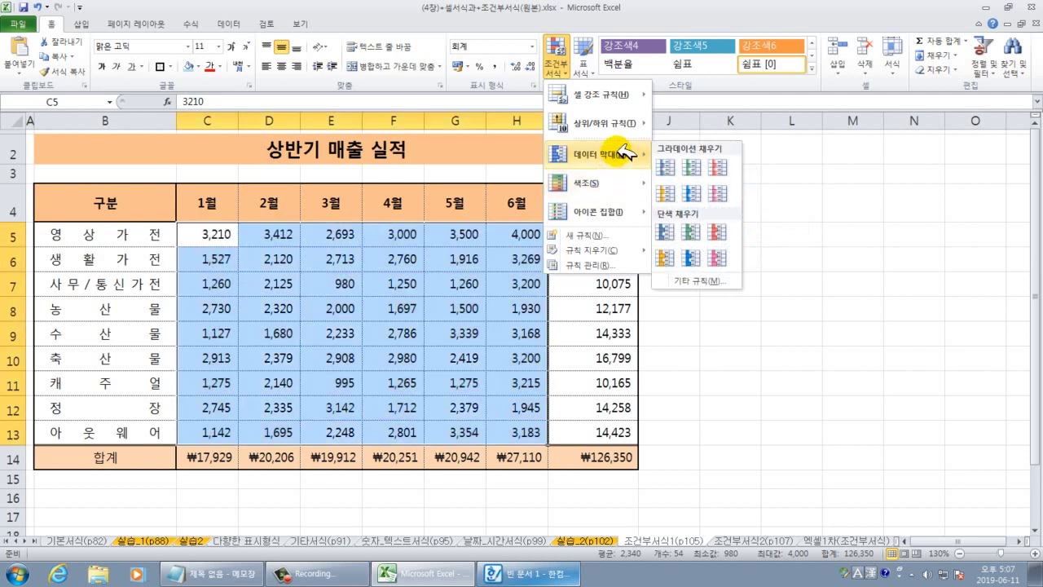
mouse_move(625, 123)
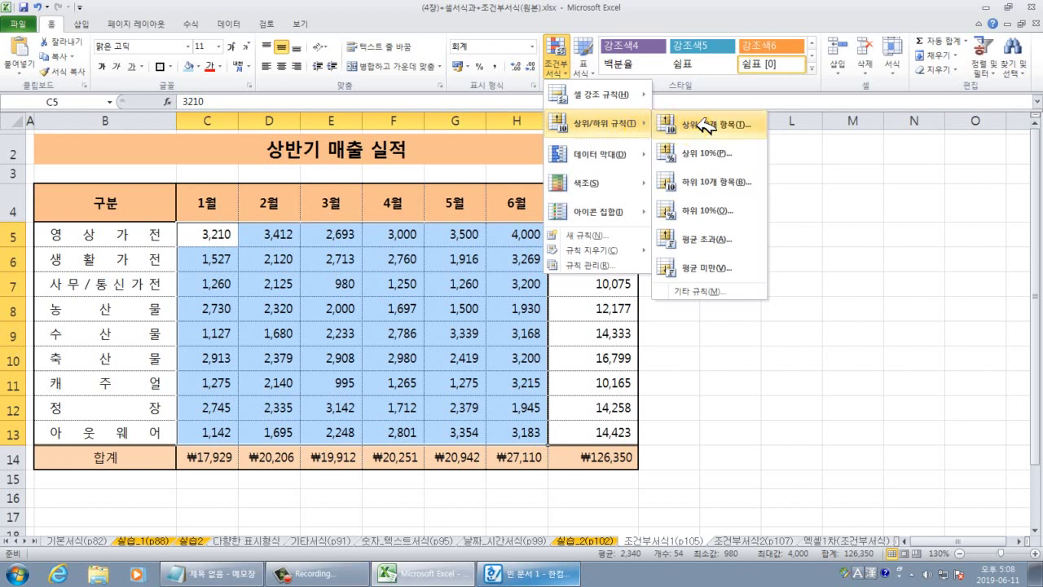
left_click(698, 125)
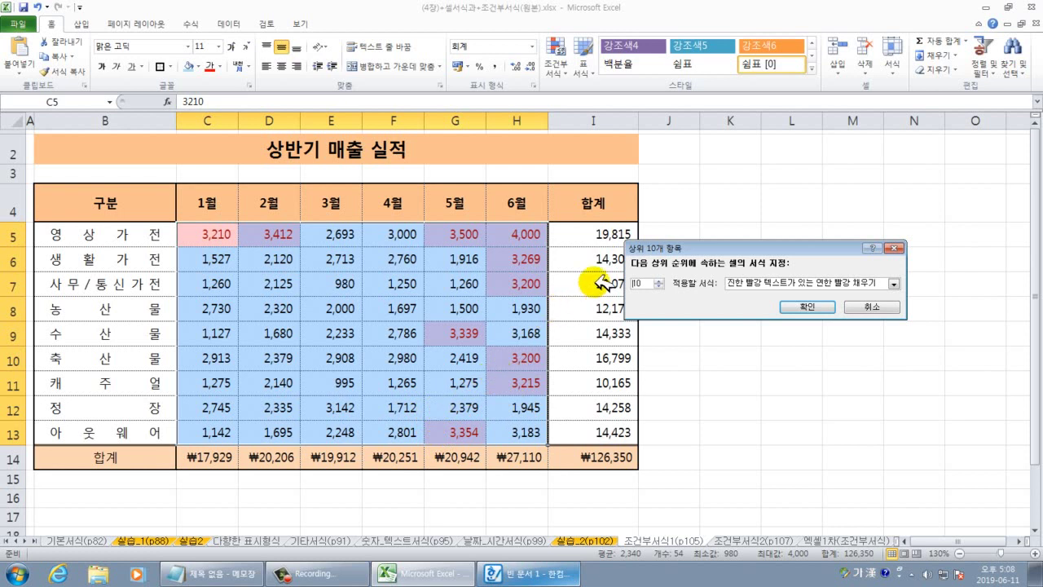
left_click_drag(646, 280, 638, 281)
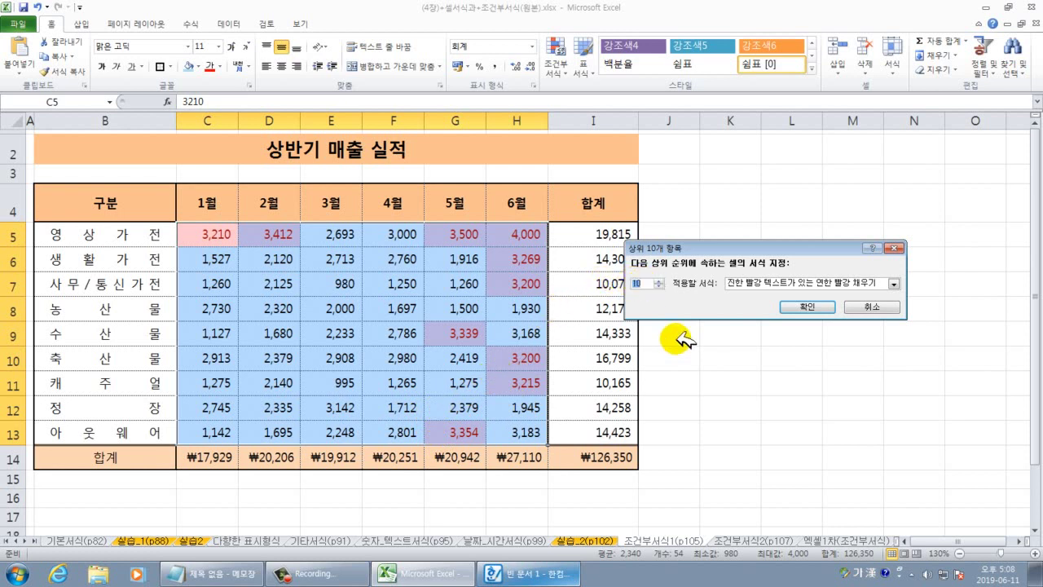
type("5")
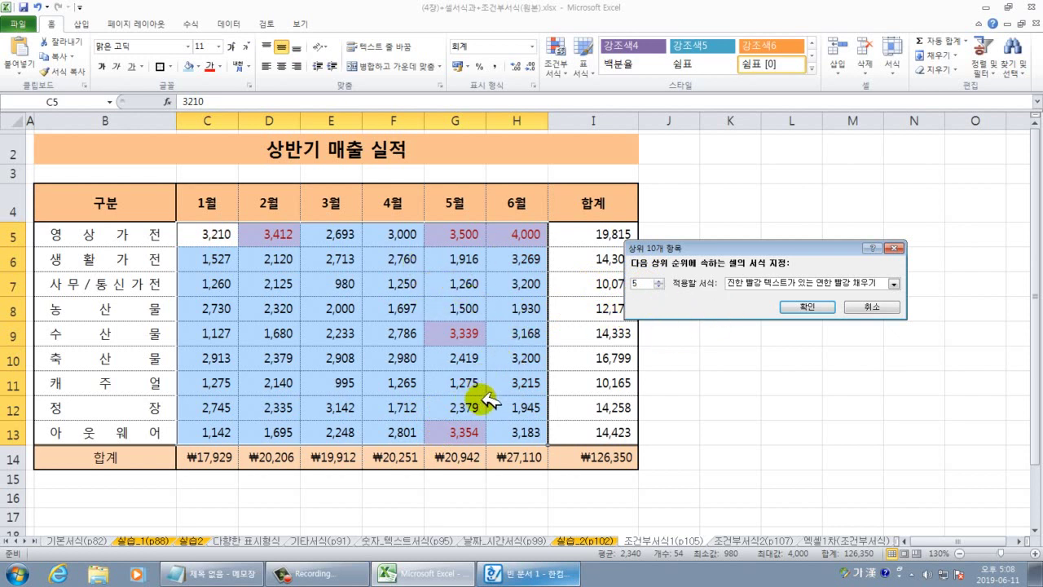
left_click(753, 283)
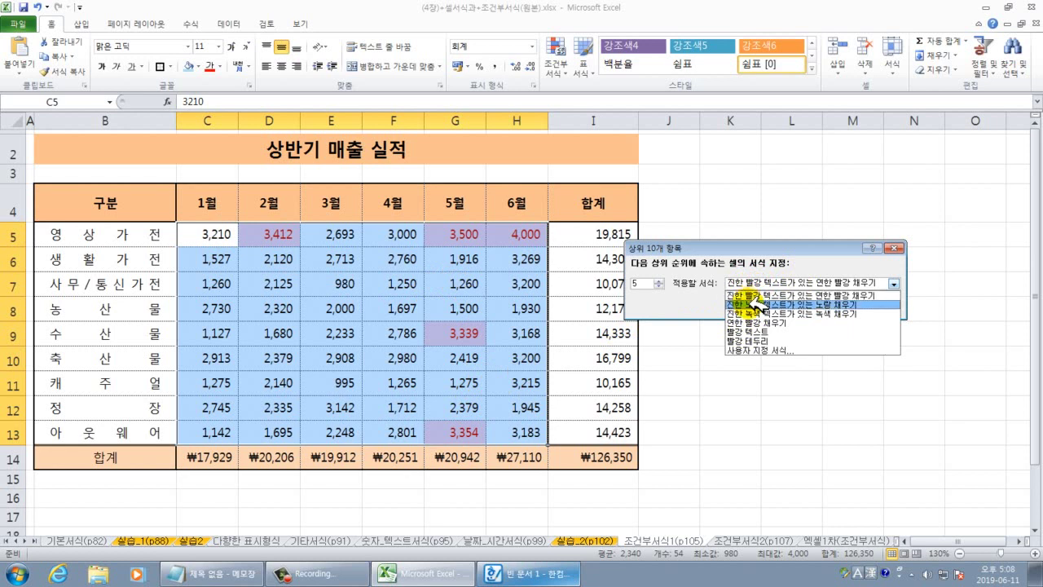
left_click(754, 303)
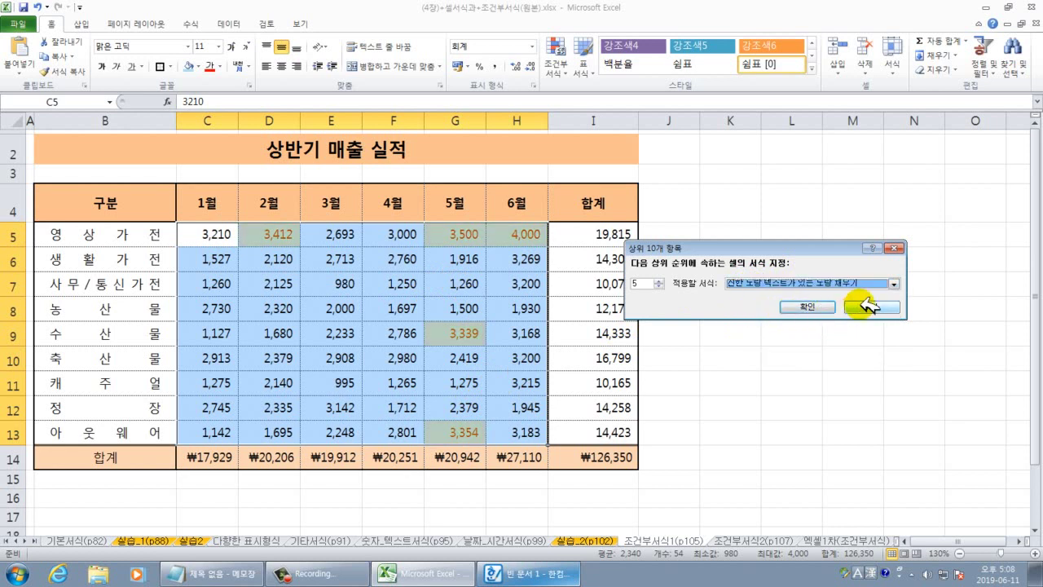
left_click(869, 306)
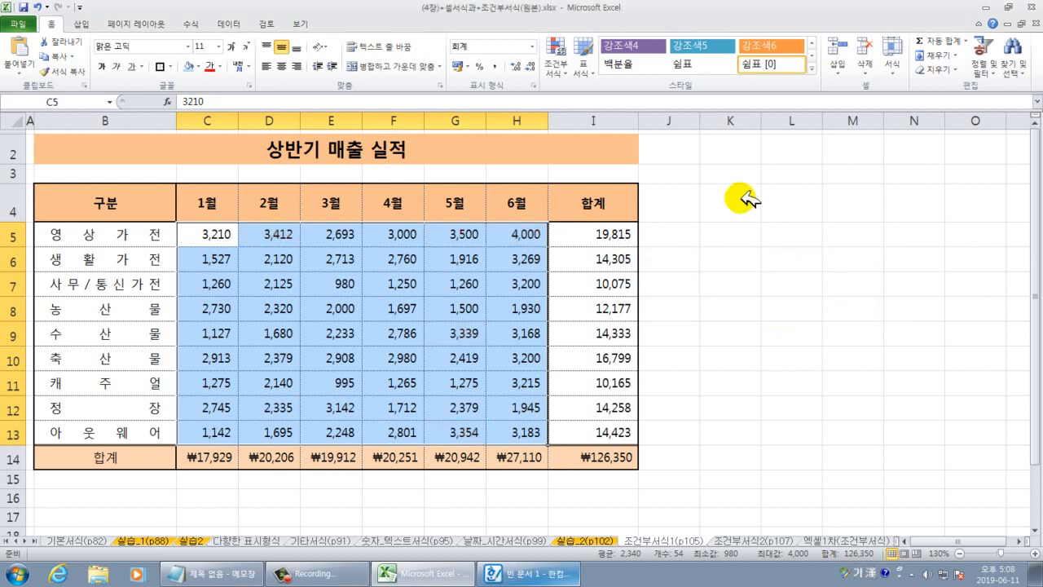
left_click(560, 65)
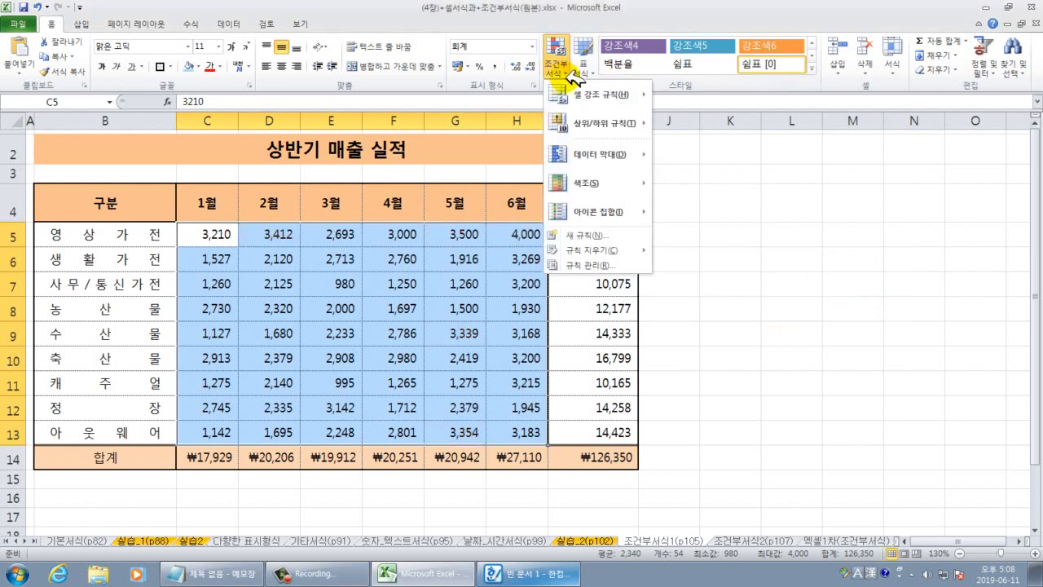
Apply a greater-than-3000 rule with light red fill and dark red text, then select the column I totals.
mouse_move(580, 95)
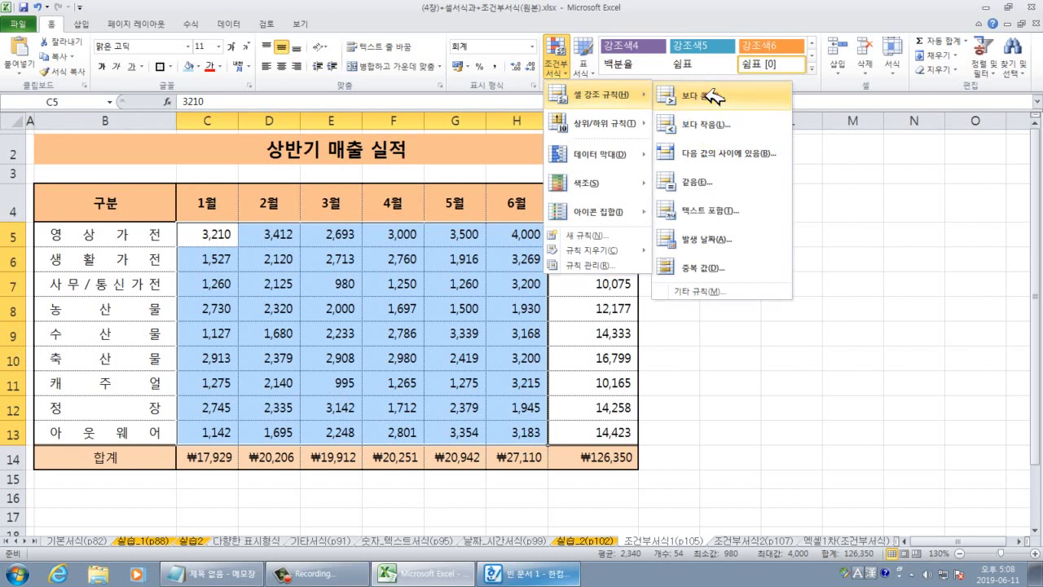
left_click(707, 96)
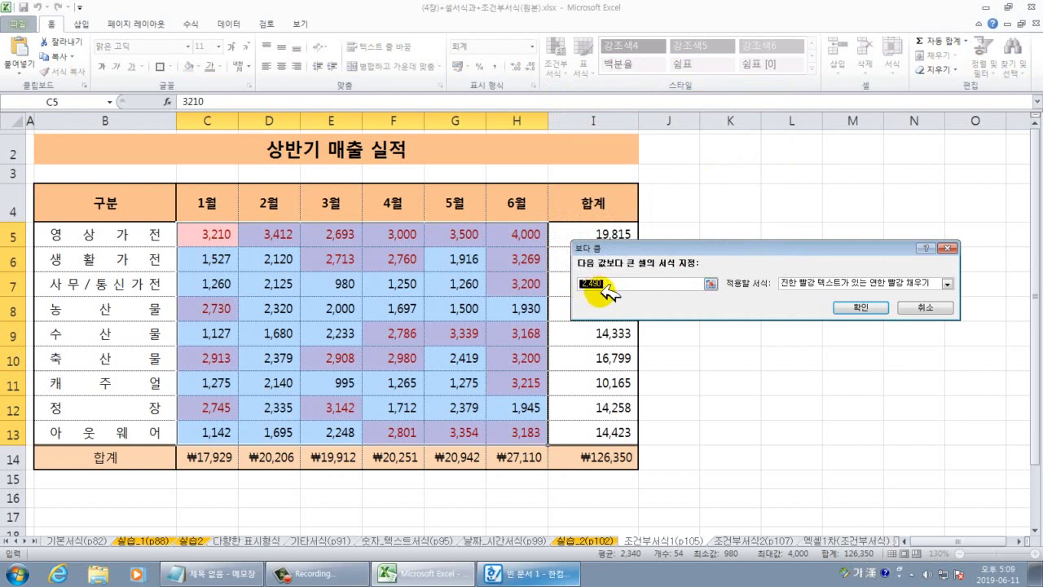
type("3000")
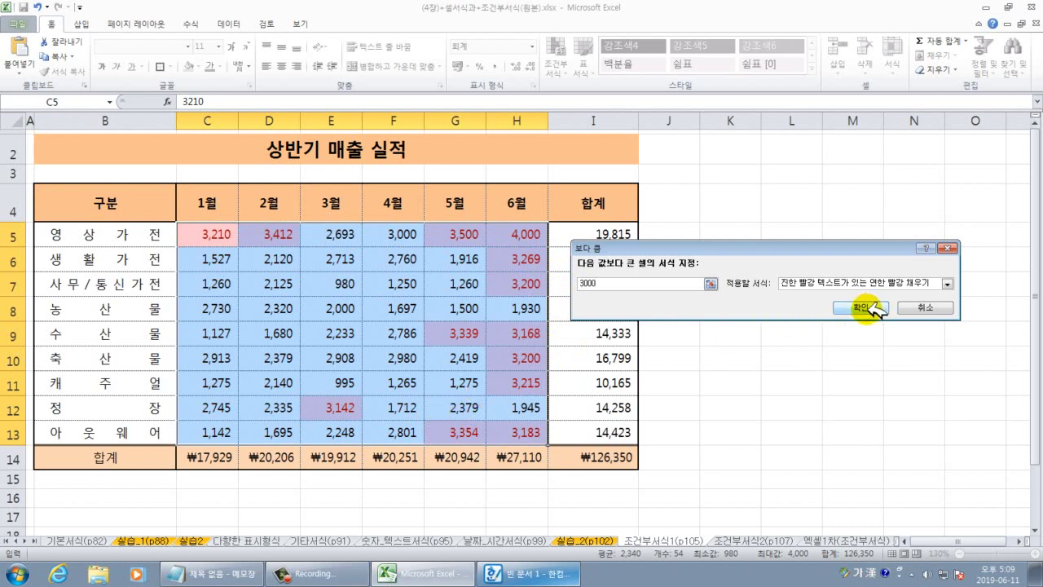
left_click(864, 308)
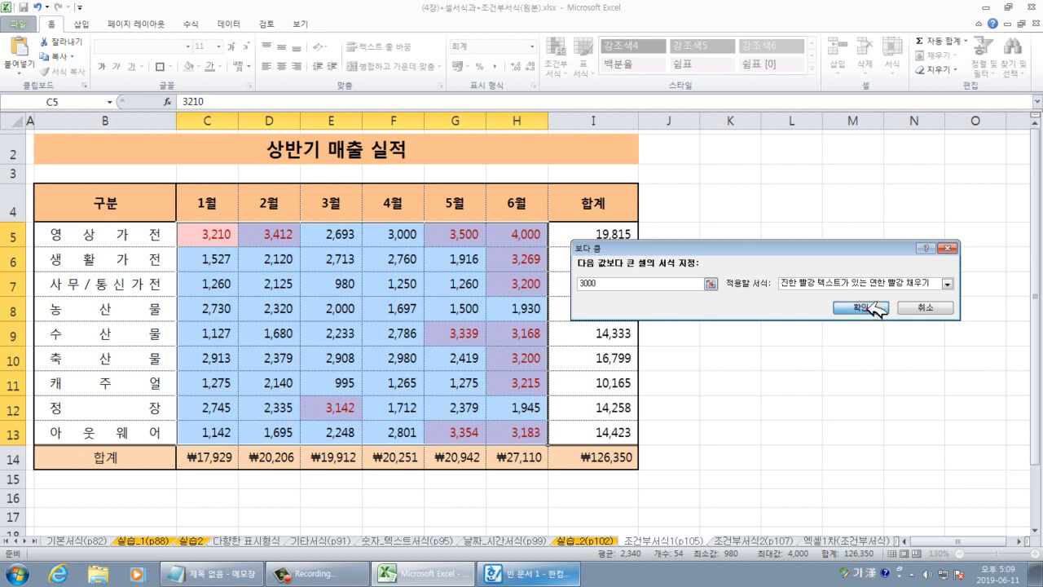
left_click(811, 353)
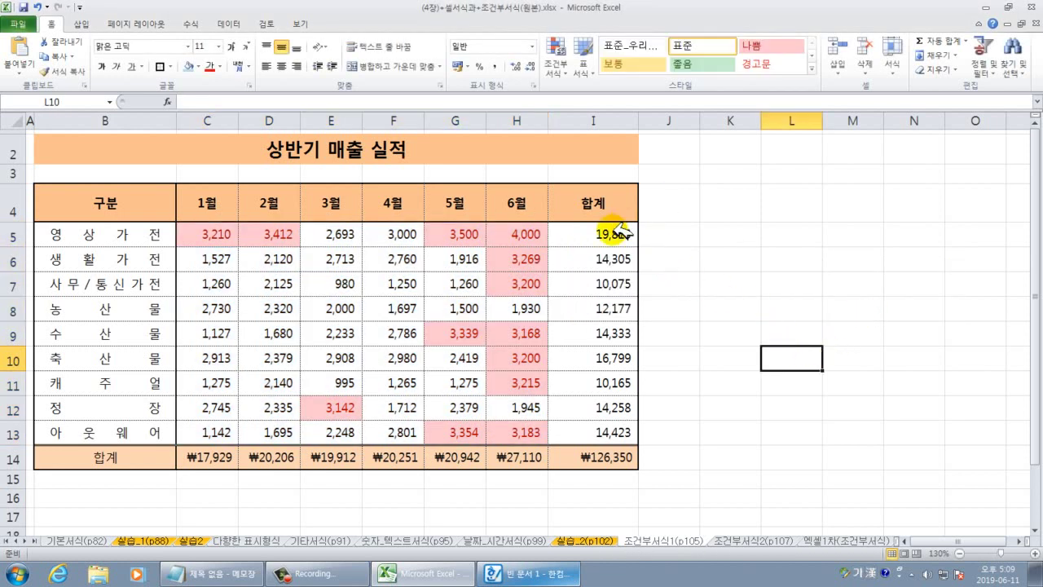
left_click_drag(601, 233, 595, 426)
Add blue gradient data bars to the totals I5:I13, then select the 축산물 row's six monthly values.
left_click(566, 64)
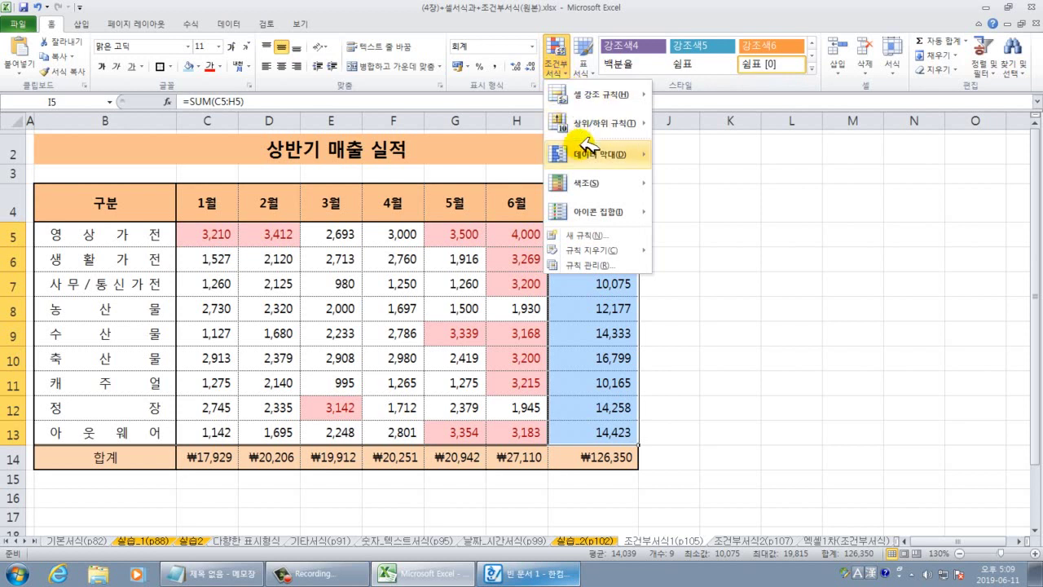
mouse_move(585, 152)
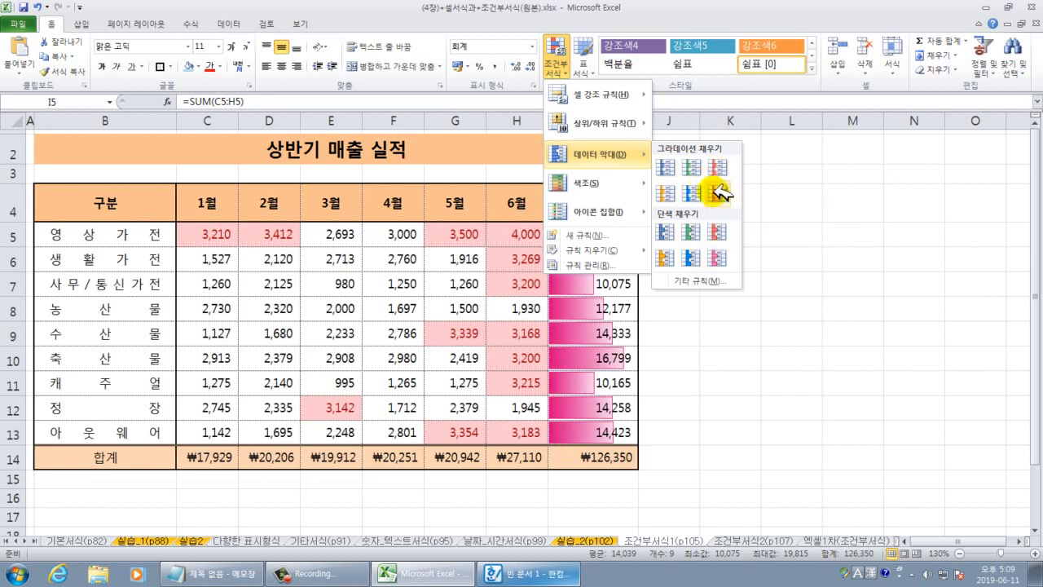
left_click(691, 192)
left_click(735, 229)
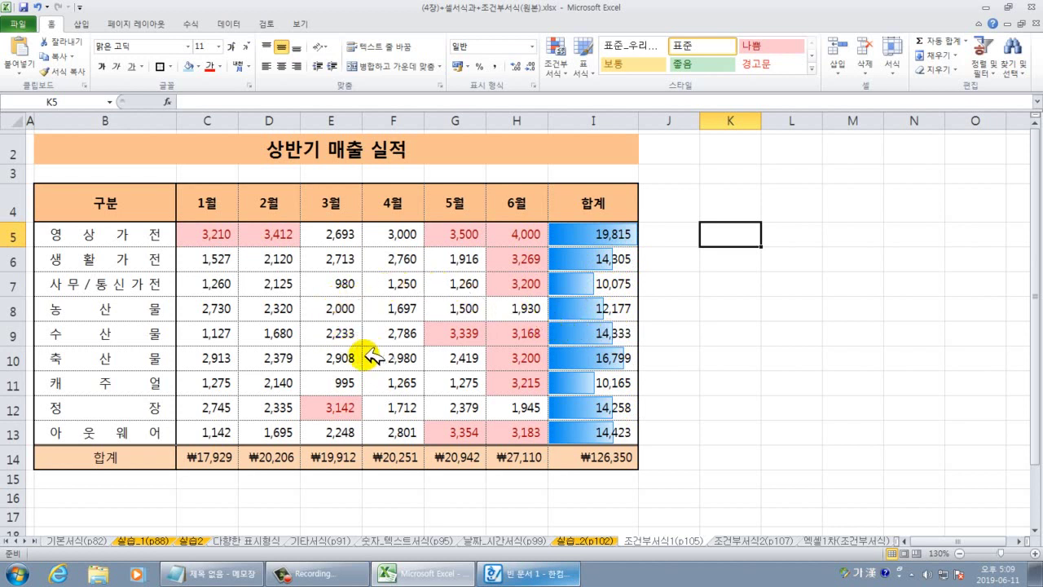
left_click(227, 360)
left_click_drag(229, 359, 505, 362)
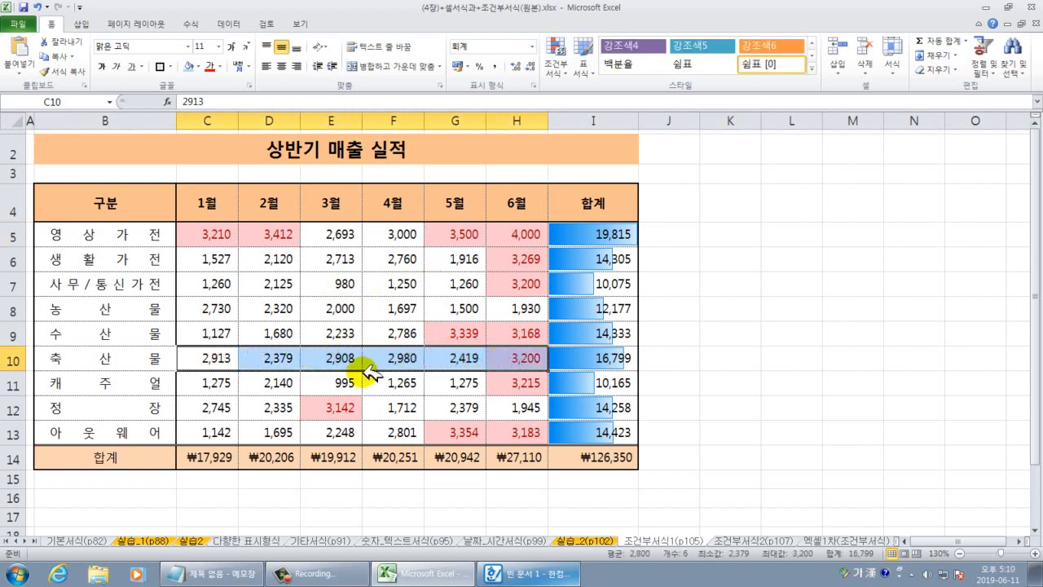
Fill C10:H10 with 1000 in a single Ctrl+Enter entry.
left_click_drag(233, 356, 509, 361)
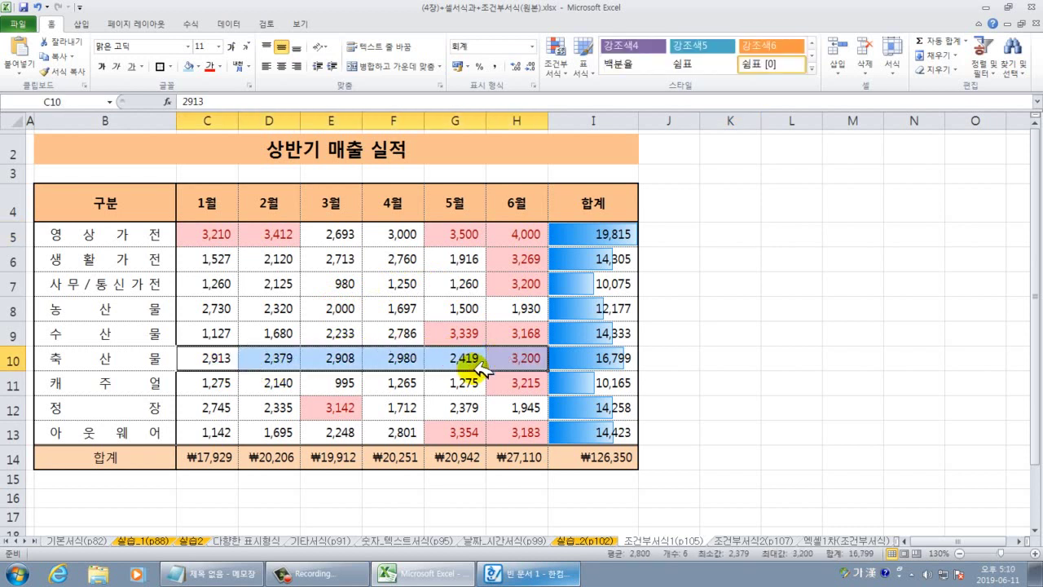
type("1000")
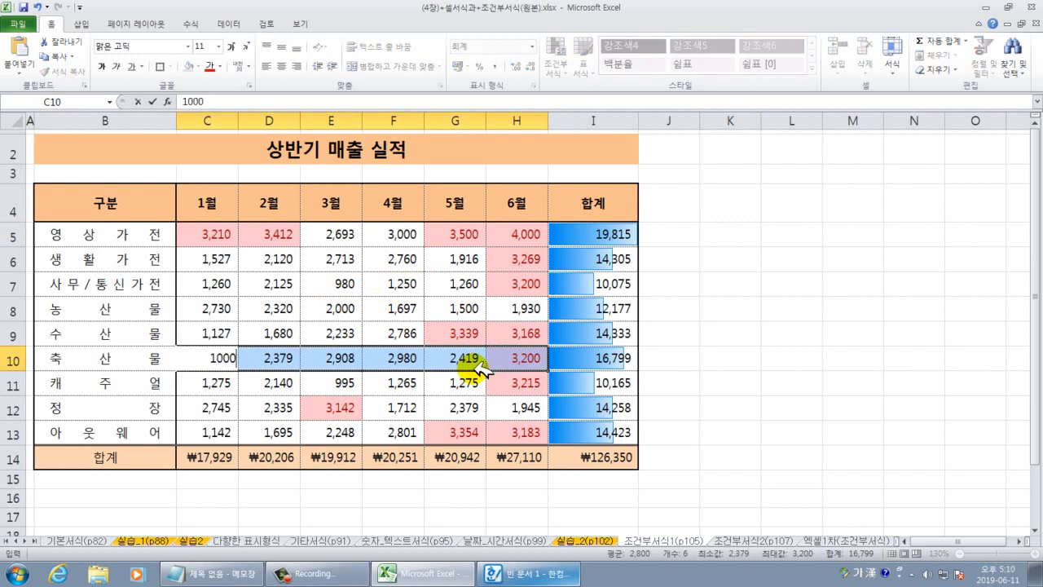
key("ctrl+Return")
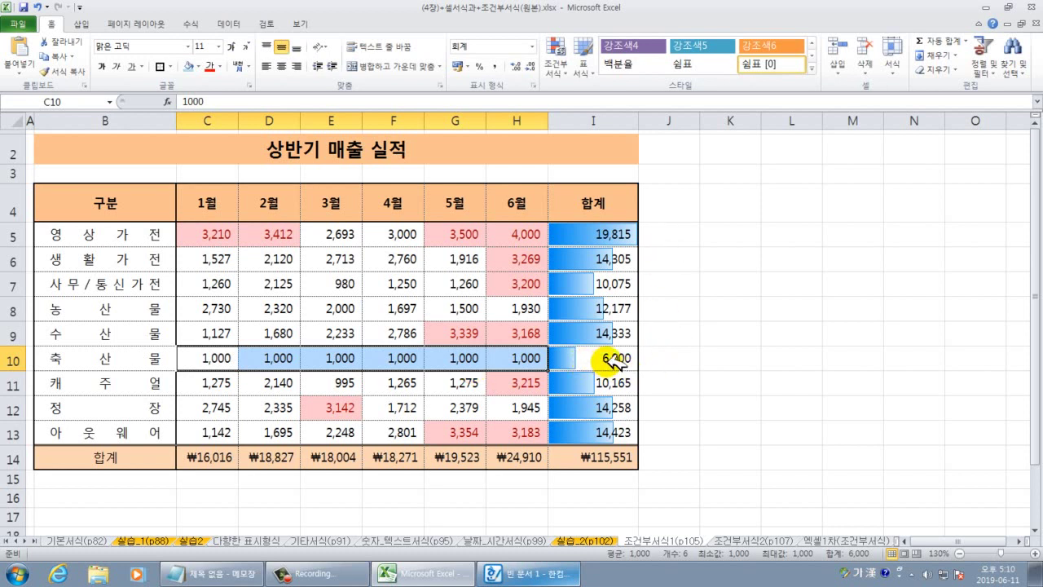
Check the recalculated 6,000 total in I10 and its shorter data bar, then select C5:H13.
left_click(583, 368)
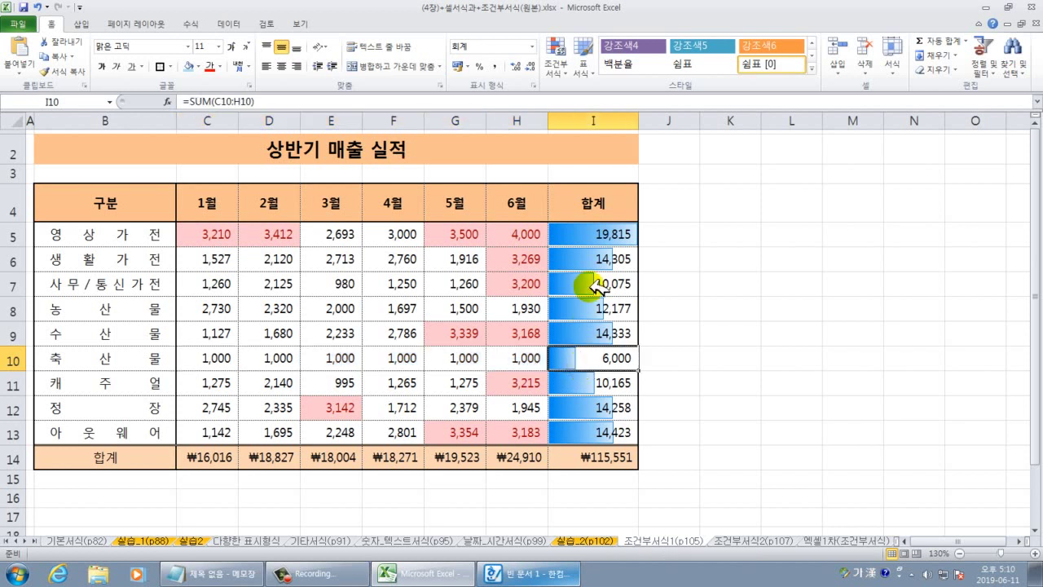
left_click_drag(602, 233, 597, 437)
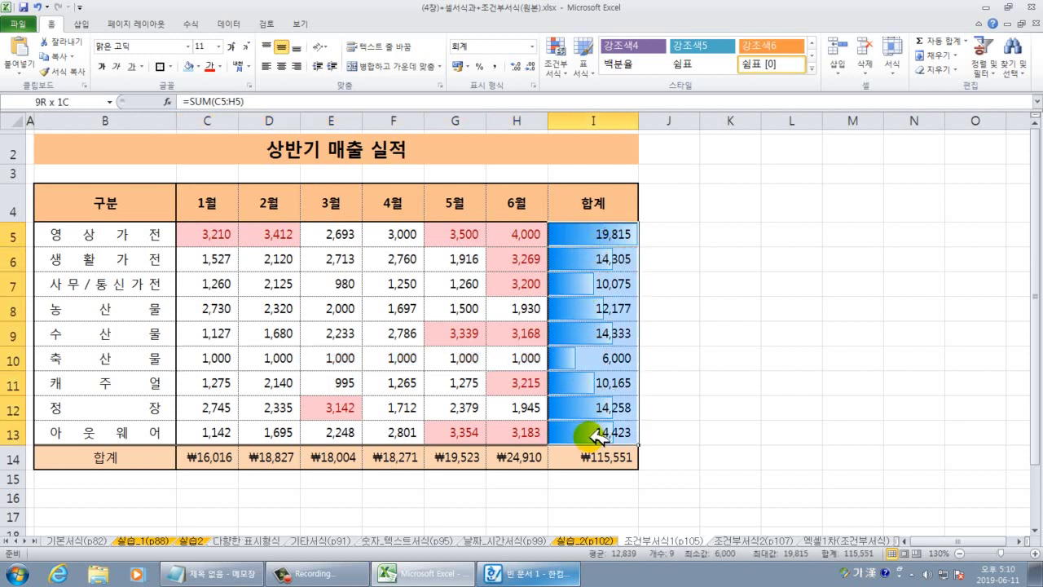
left_click(721, 411)
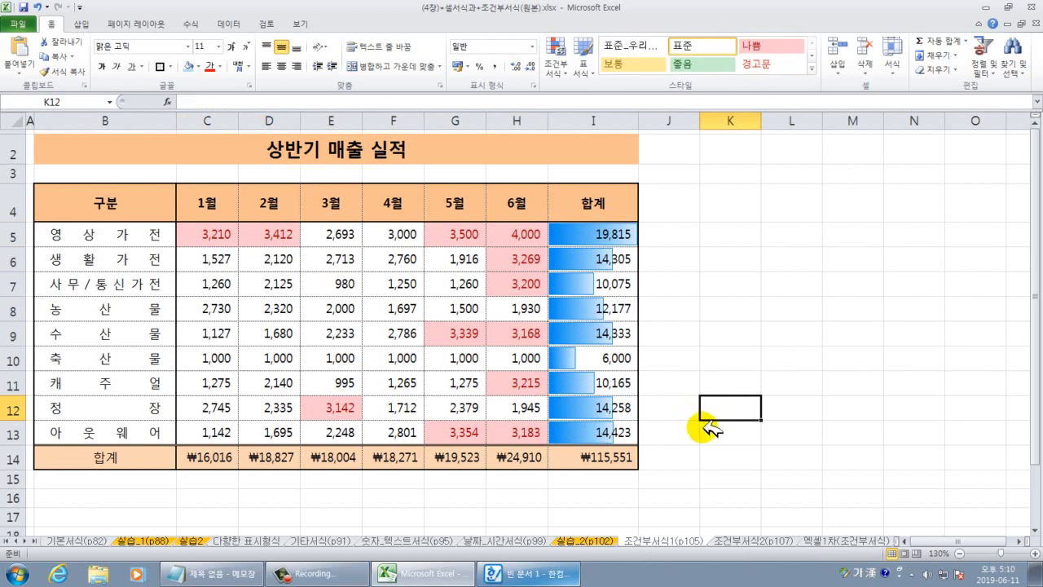
left_click(620, 349)
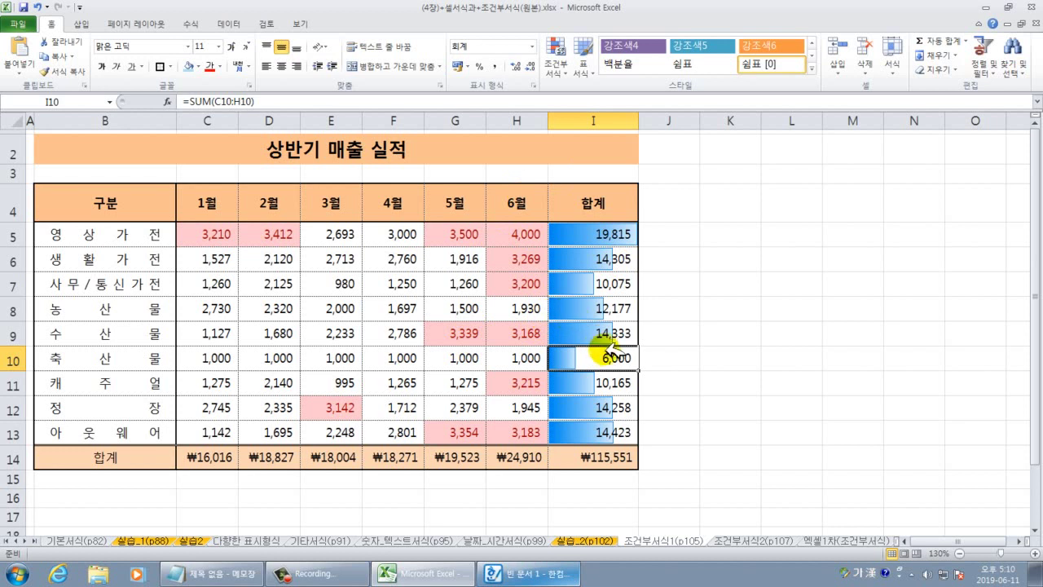
left_click(780, 376)
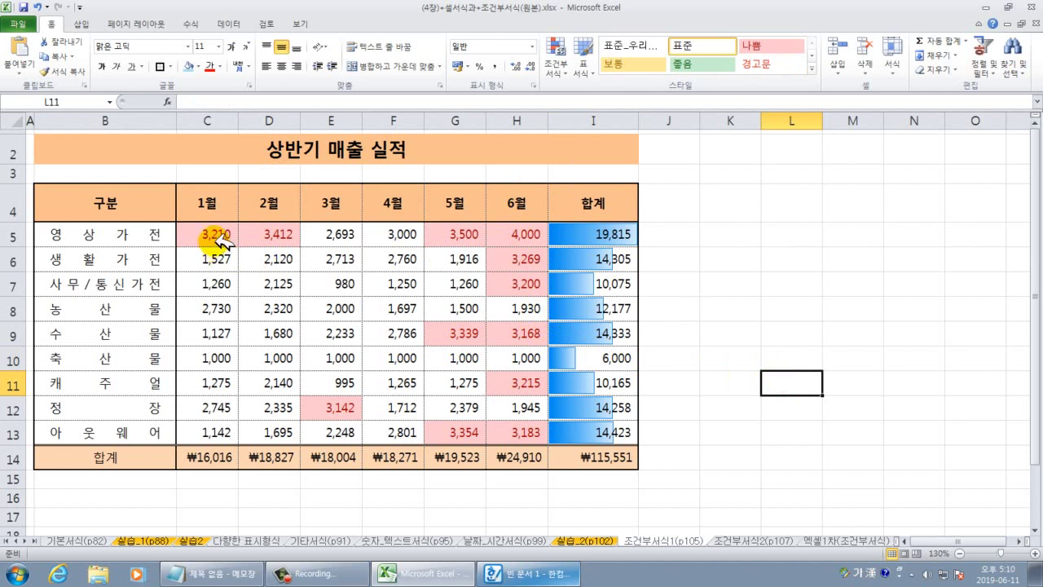
left_click_drag(212, 234, 529, 430)
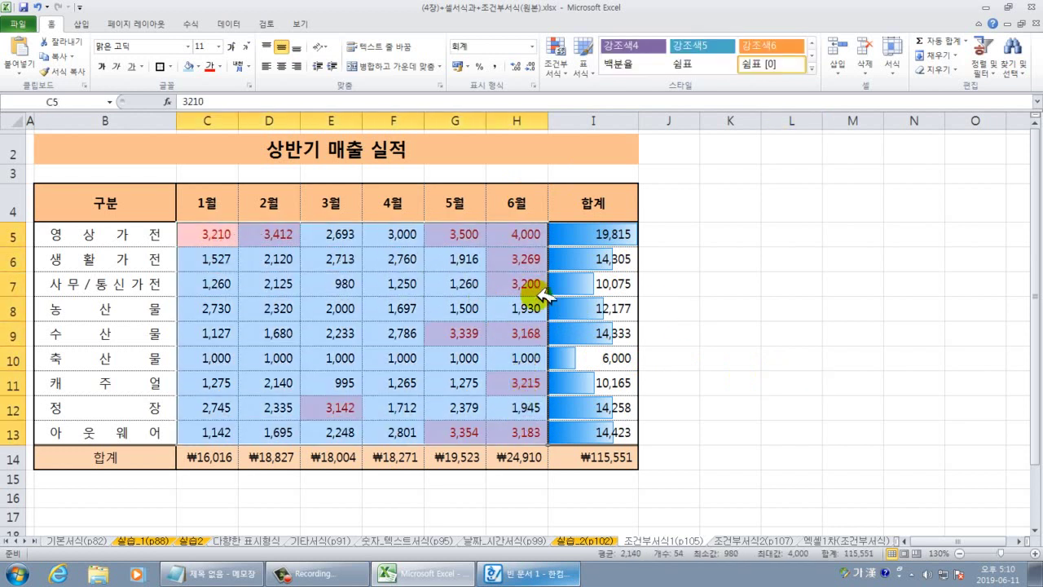
Apply the 3 Stars icon set to the March sales in E5:E13.
left_click(557, 61)
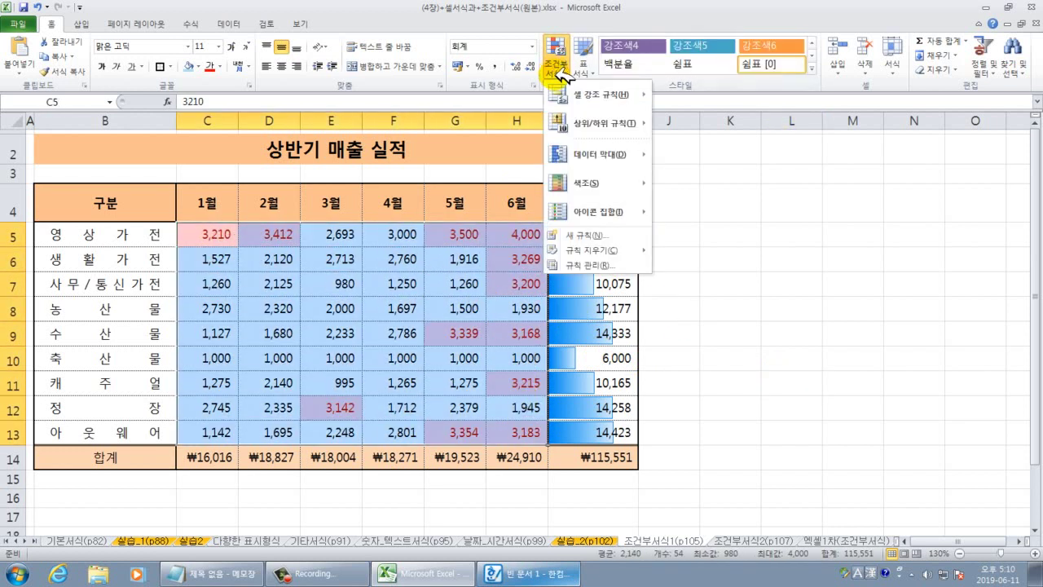
mouse_move(585, 214)
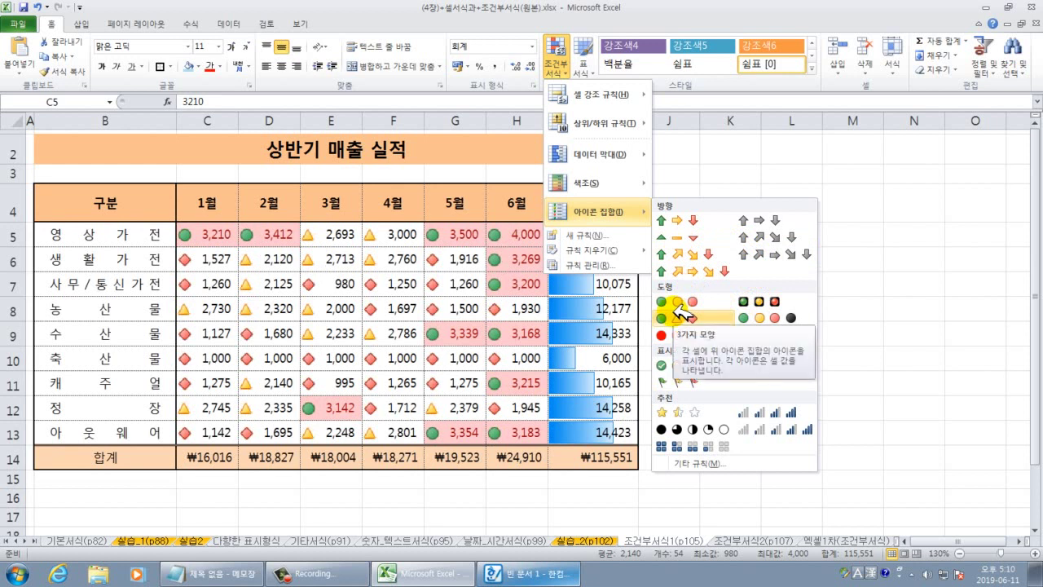
left_click(888, 289)
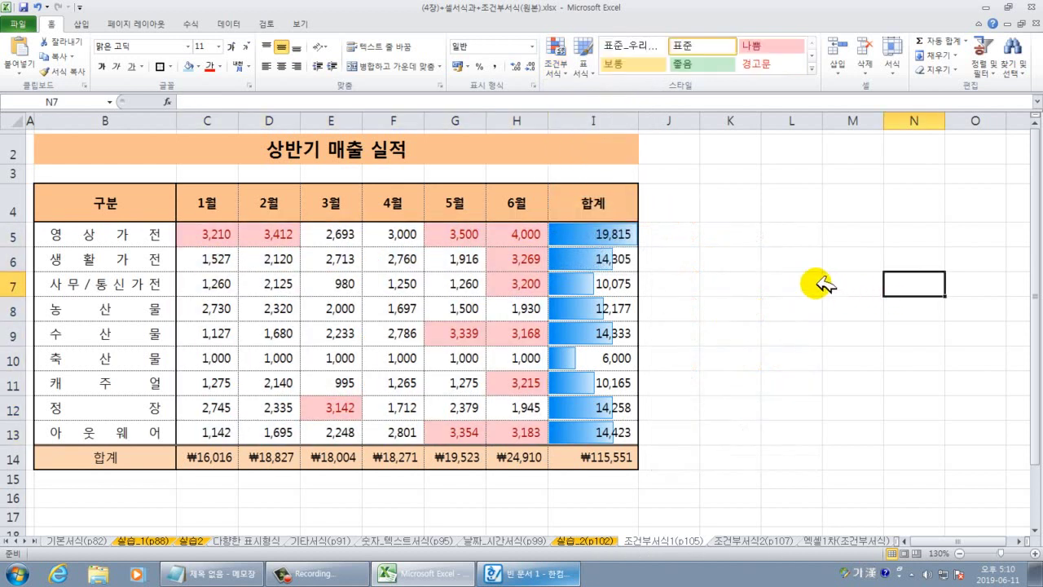
left_click_drag(337, 232, 338, 430)
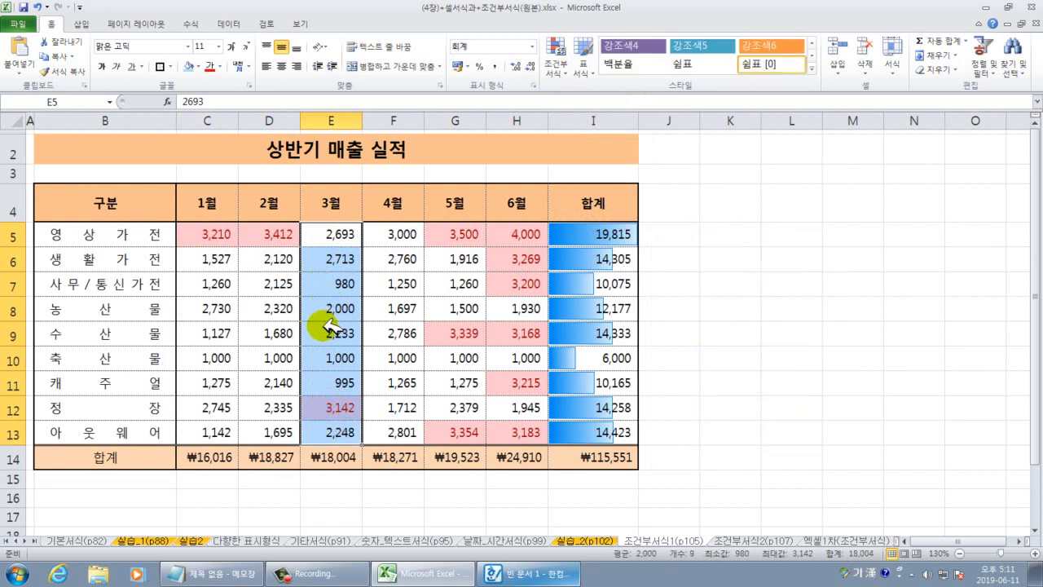
left_click_drag(342, 234, 342, 422)
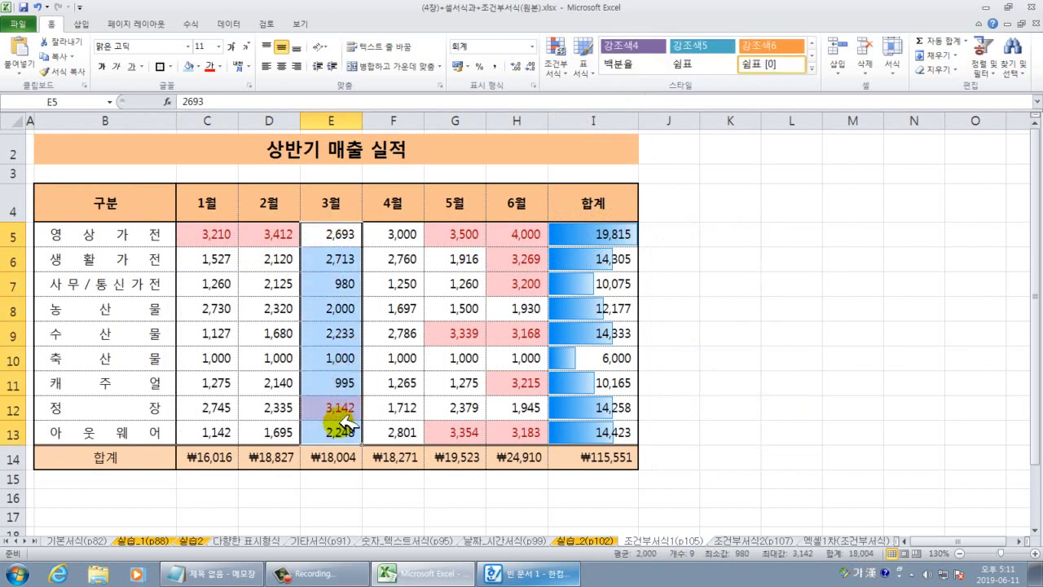
left_click(556, 63)
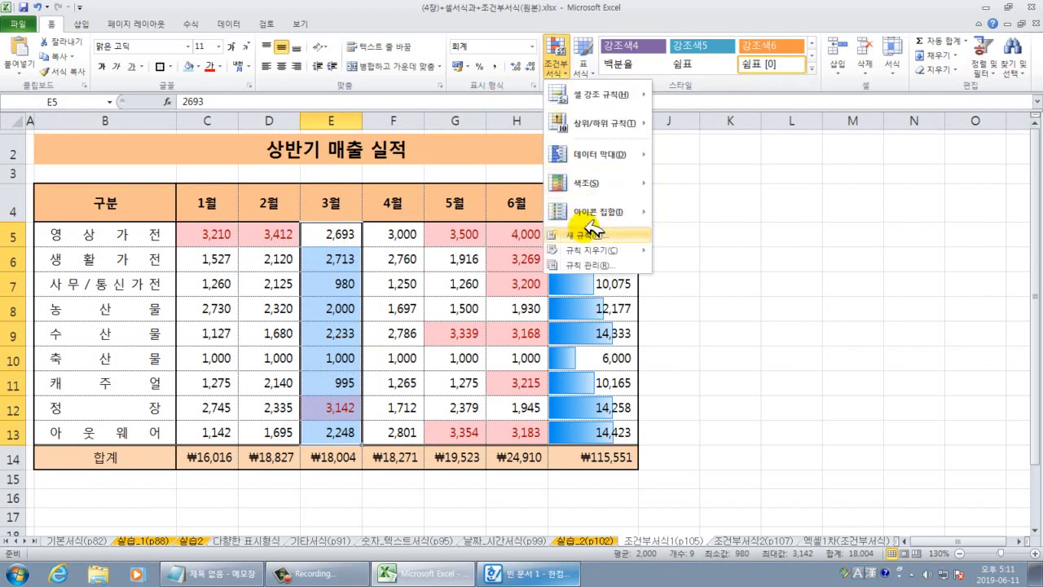
mouse_move(595, 212)
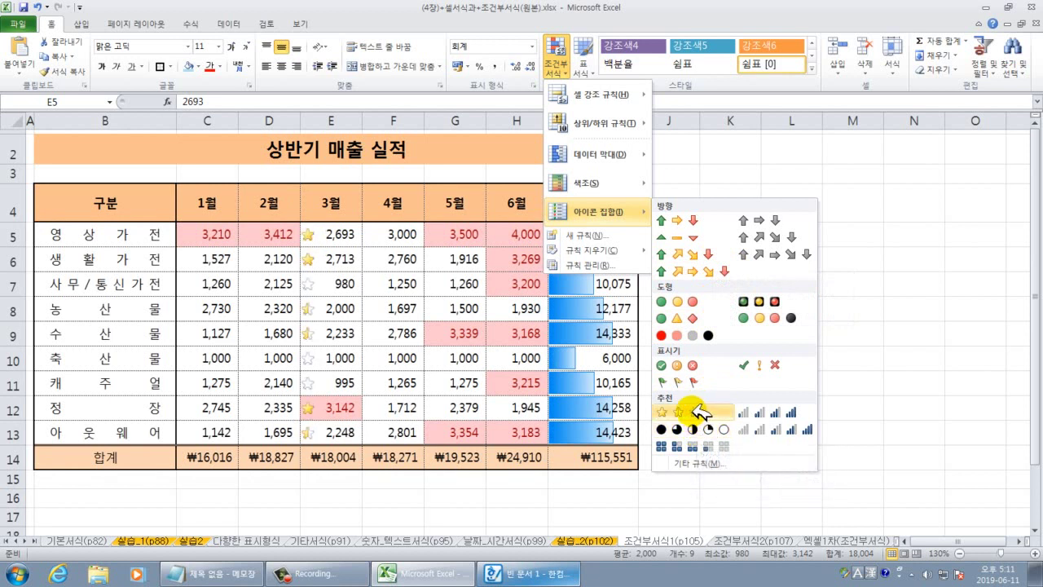
left_click(697, 413)
Review the star icons and reselect the sales figures together with their totals.
left_click(731, 383)
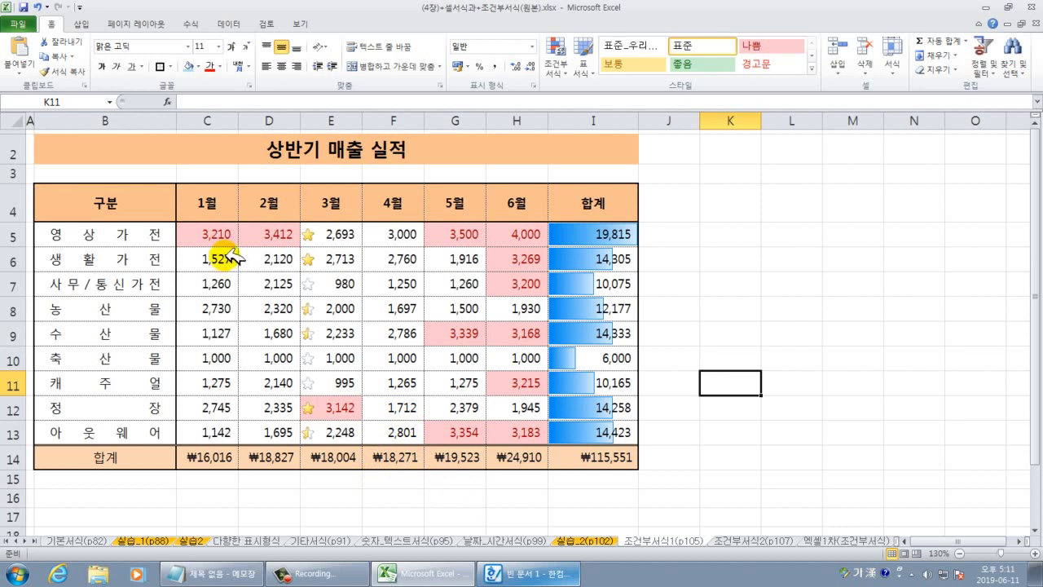
left_click_drag(226, 235, 507, 434)
left_click(751, 379)
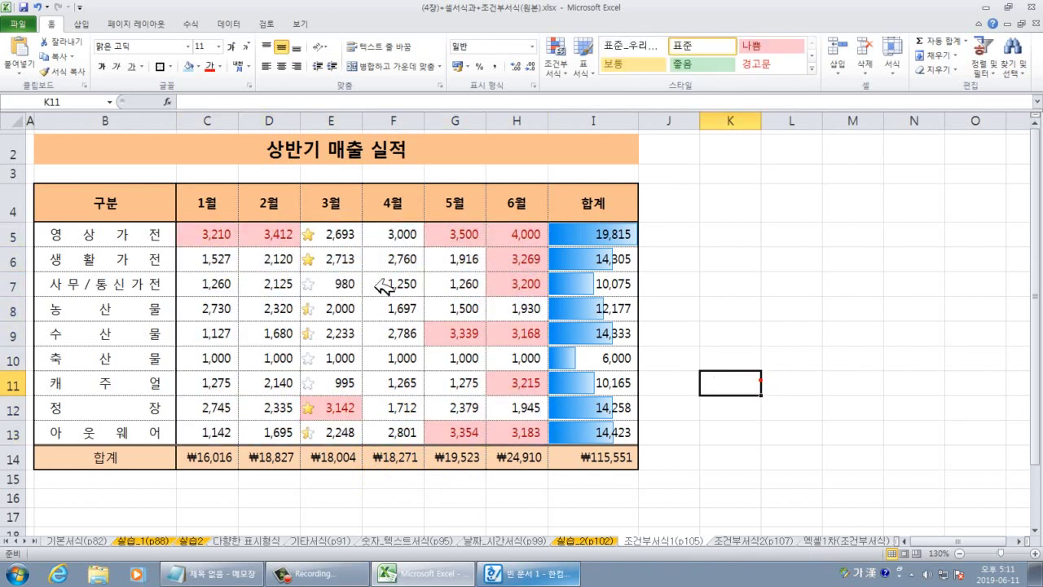
left_click_drag(210, 232, 593, 432)
left_click(691, 413)
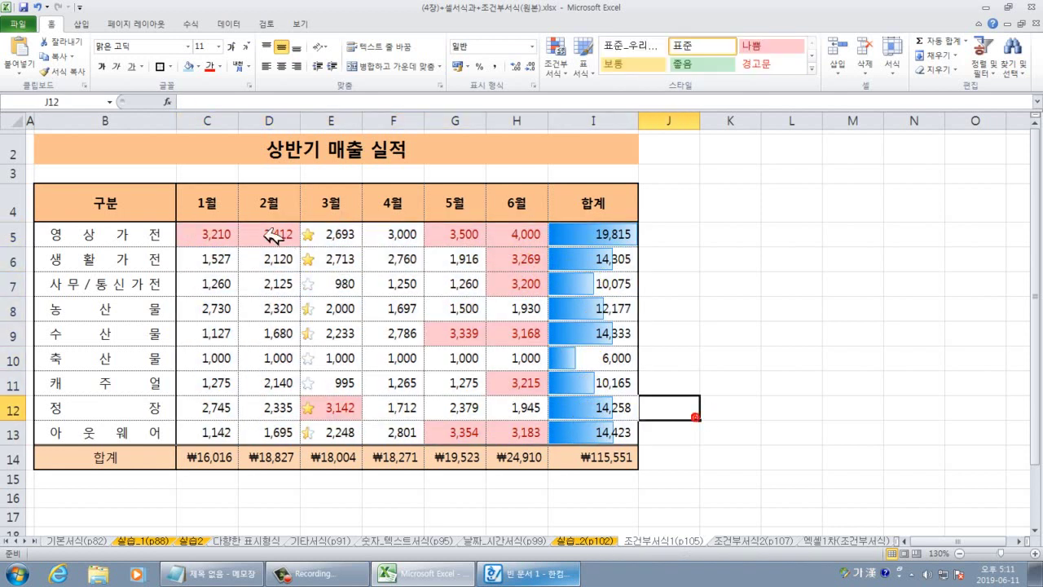
left_click_drag(227, 235, 560, 430)
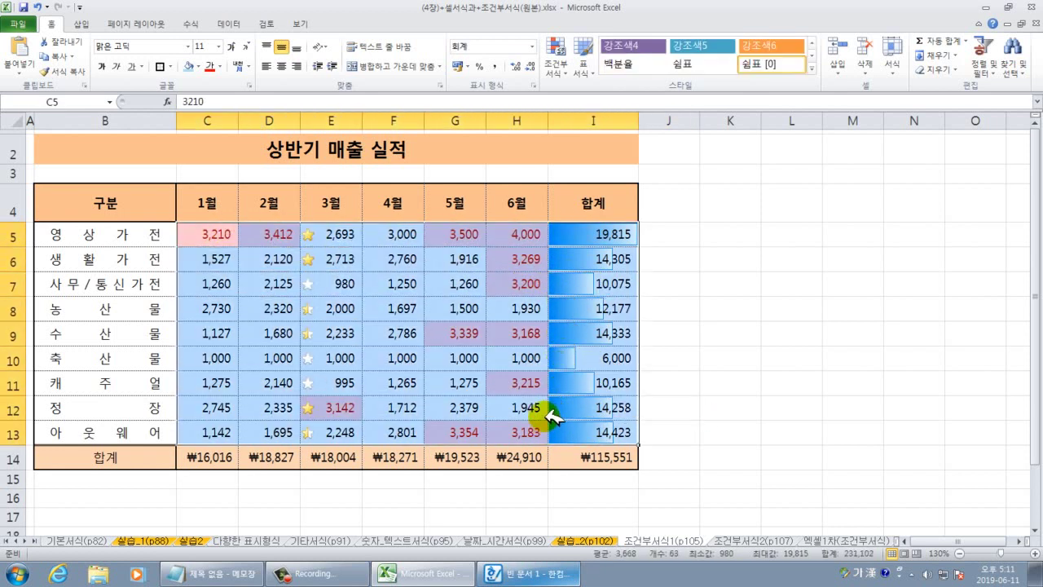
Clear all conditional formatting rules from the selected sales table.
left_click(573, 65)
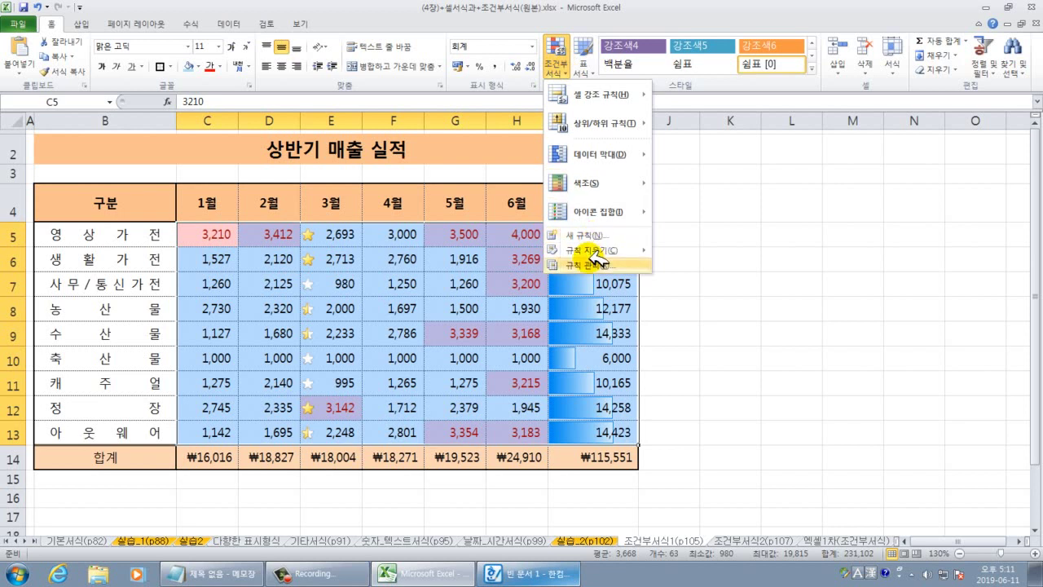
mouse_move(603, 251)
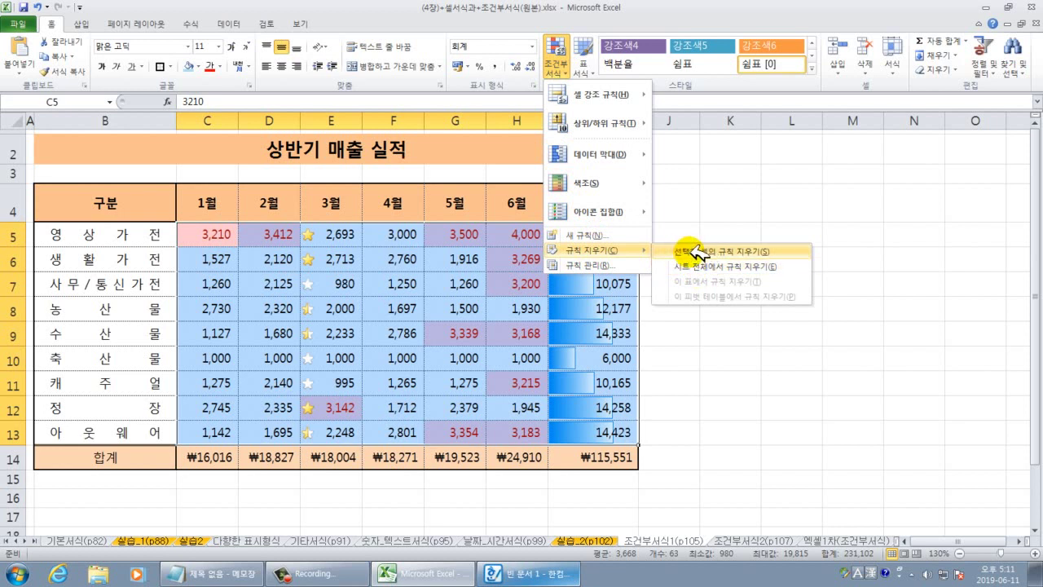
left_click(694, 251)
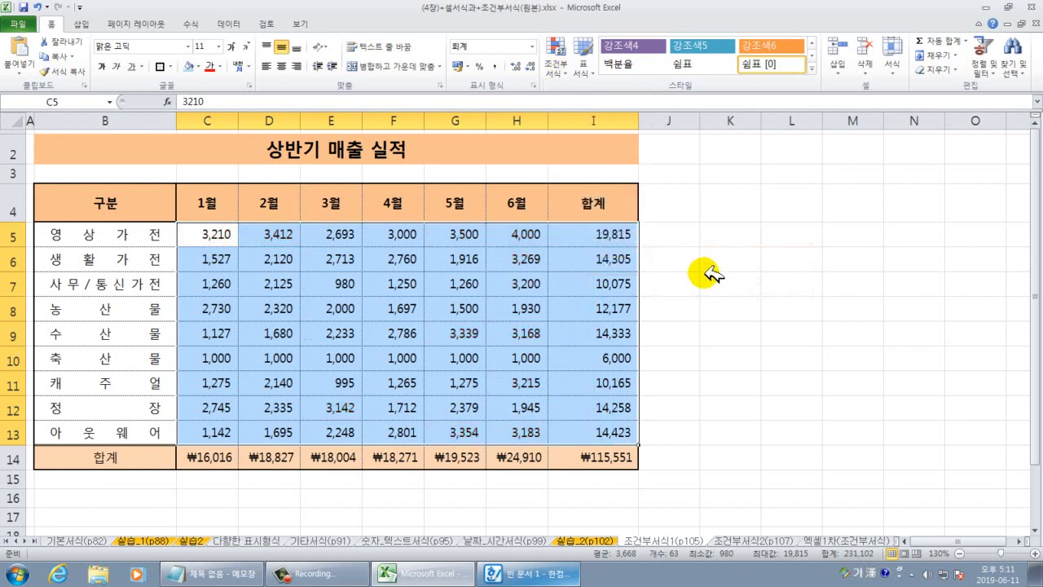
left_click(707, 312)
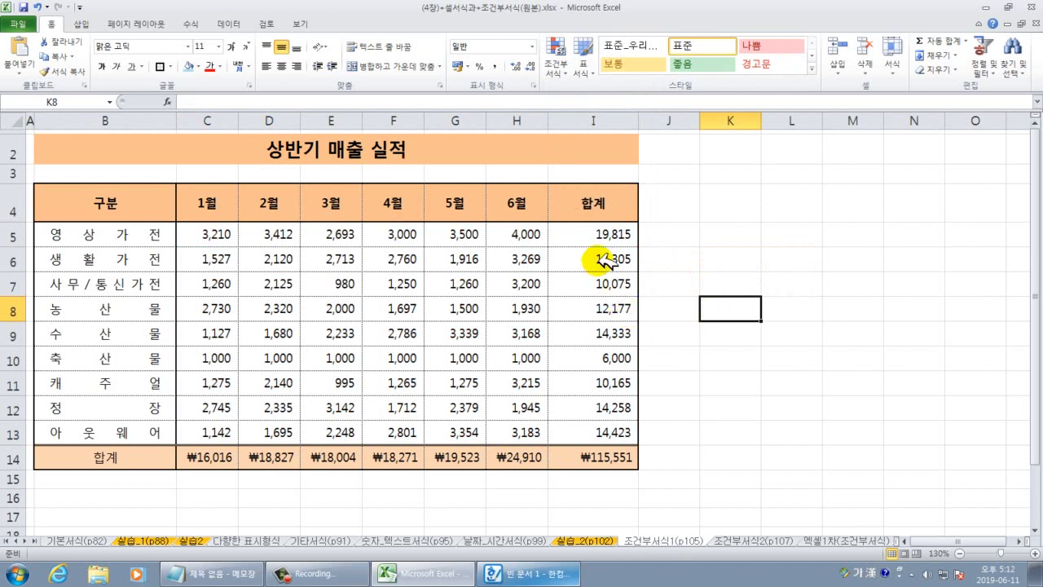
Give the 합계 totals I5:I13 green solid-fill data bars, then select C5:H13.
left_click_drag(595, 235, 589, 435)
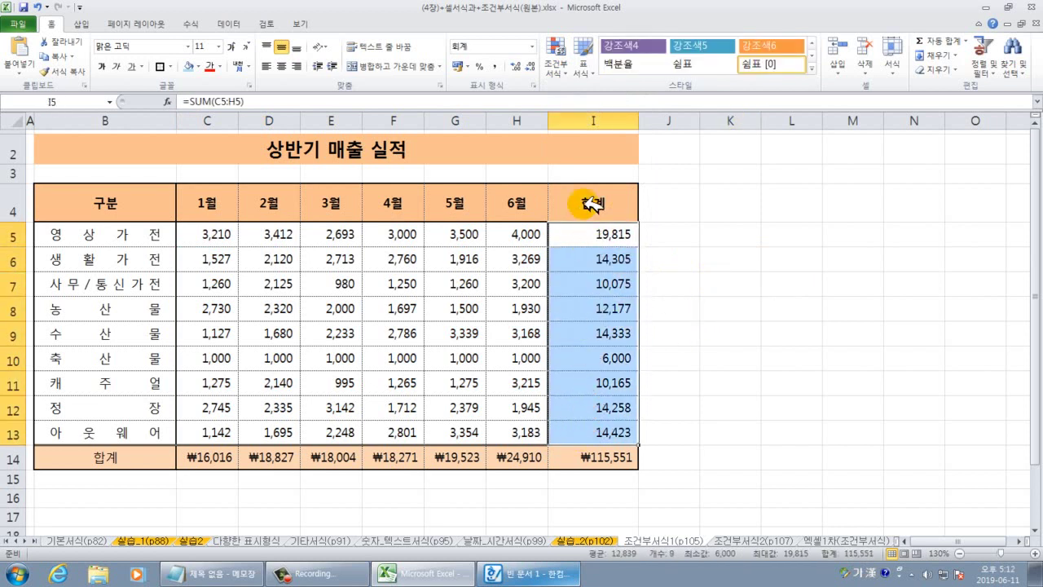
left_click(557, 58)
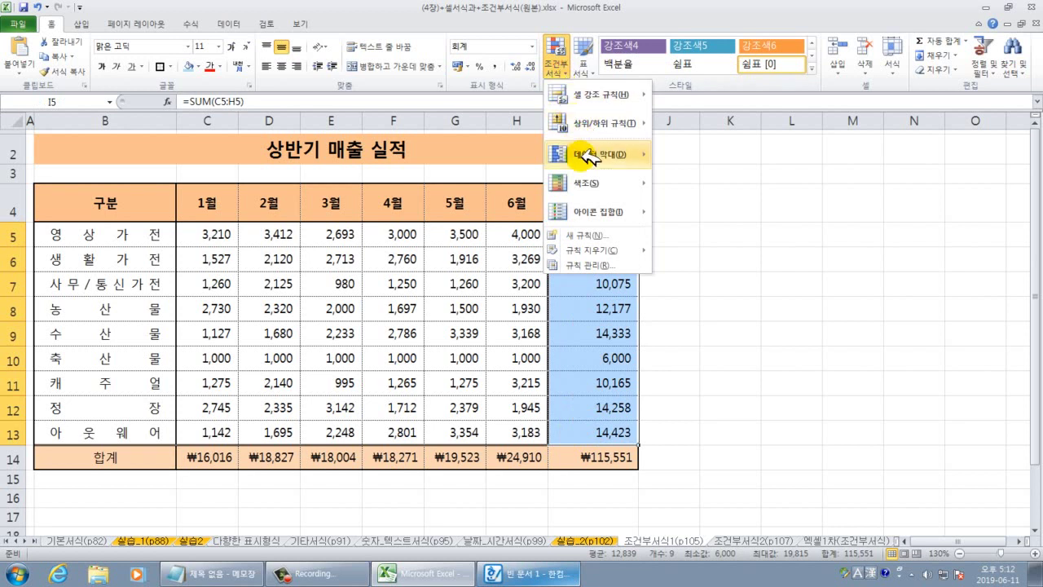
mouse_move(588, 154)
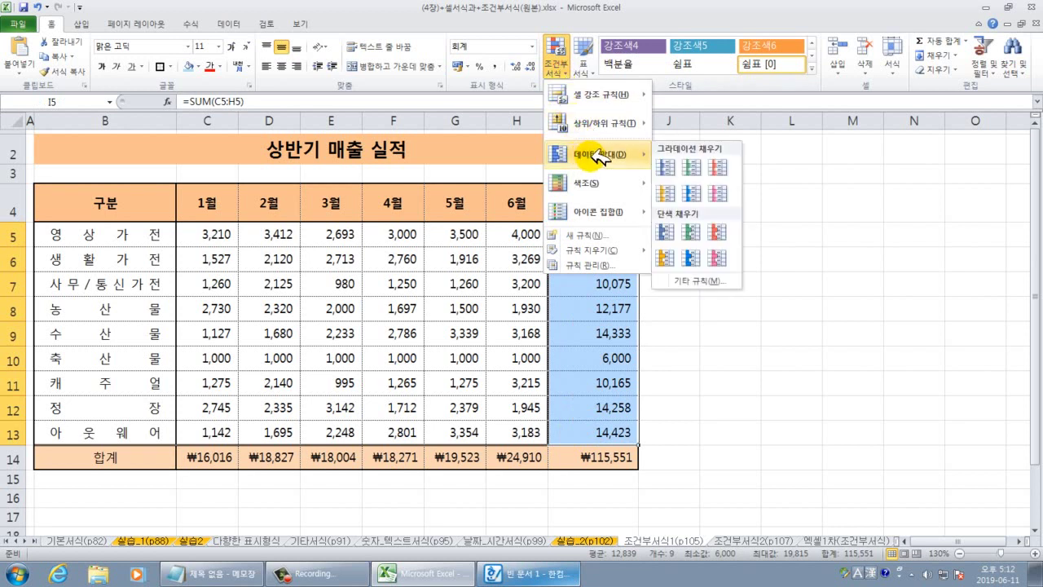
left_click(691, 228)
left_click(766, 233)
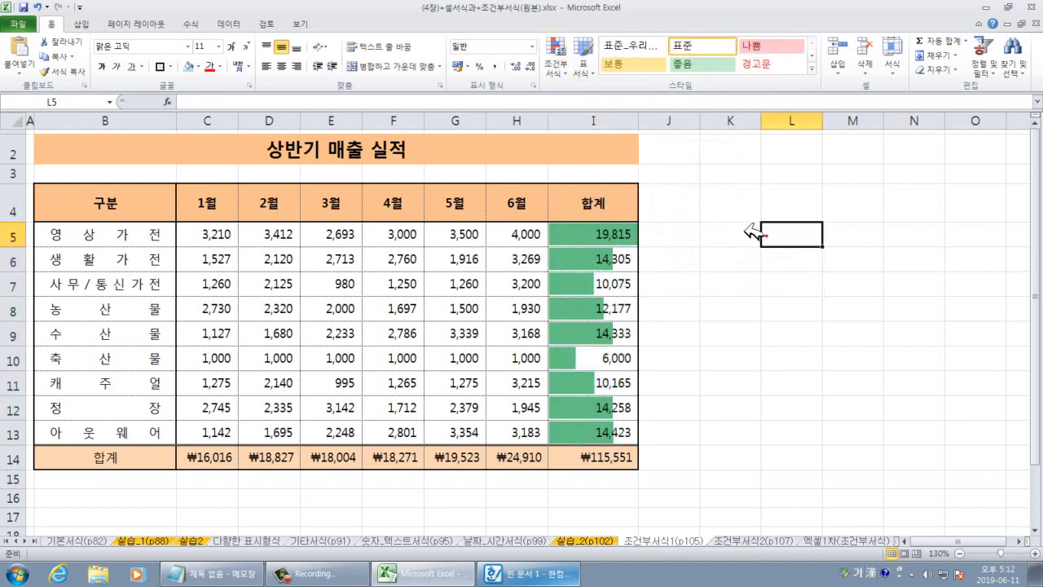
left_click_drag(218, 236, 499, 442)
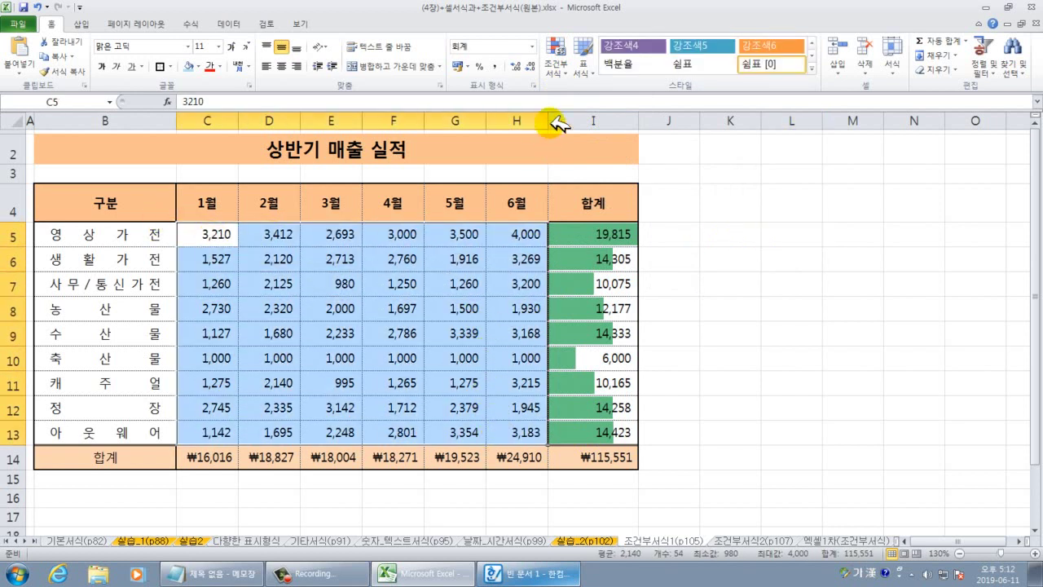
Start a Top 10 Items rule on C5:H13 set to 3 items, opening Custom Format's Fill settings.
left_click(559, 69)
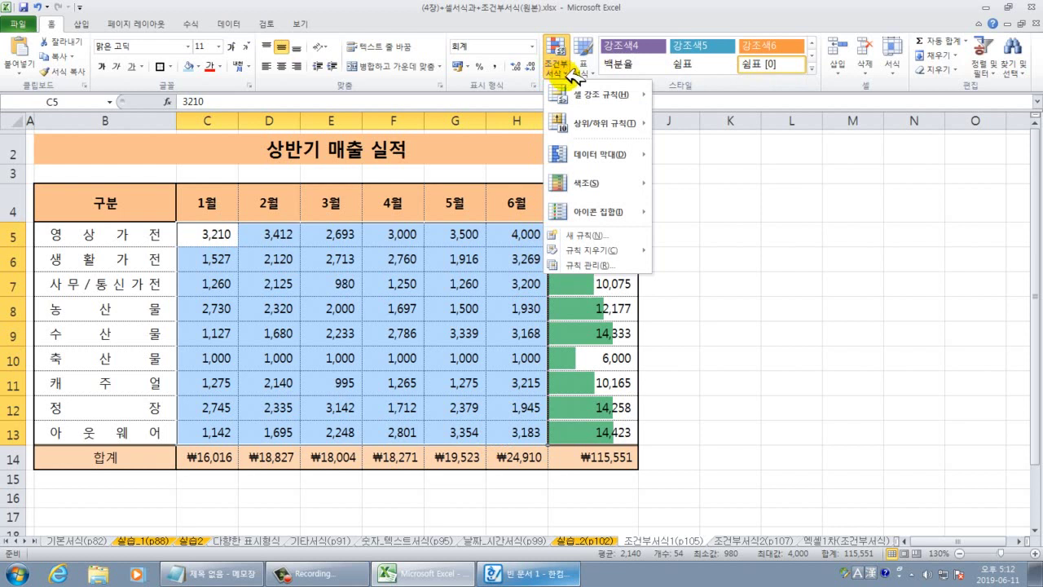
mouse_move(603, 122)
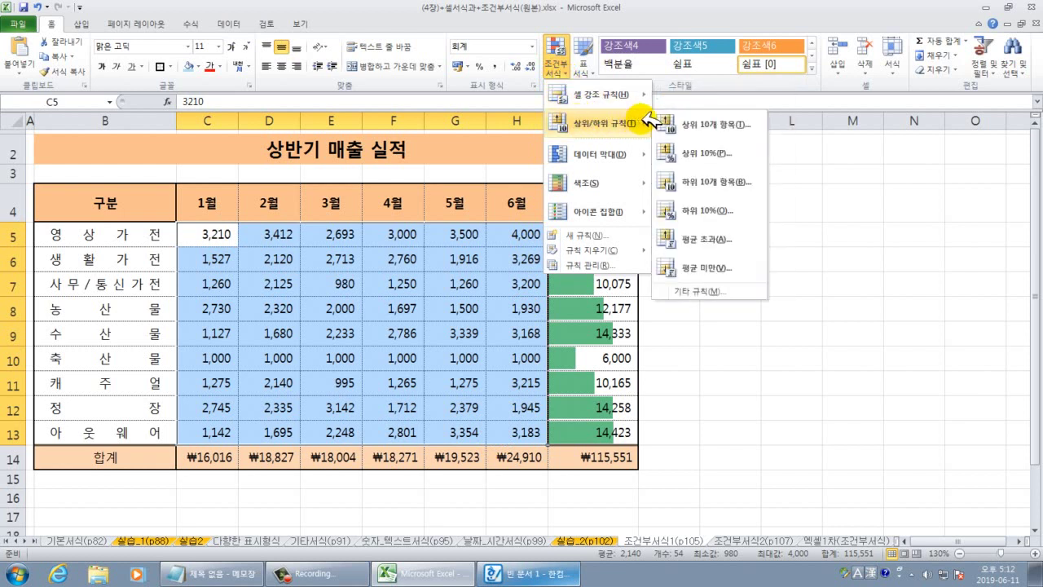
left_click(694, 125)
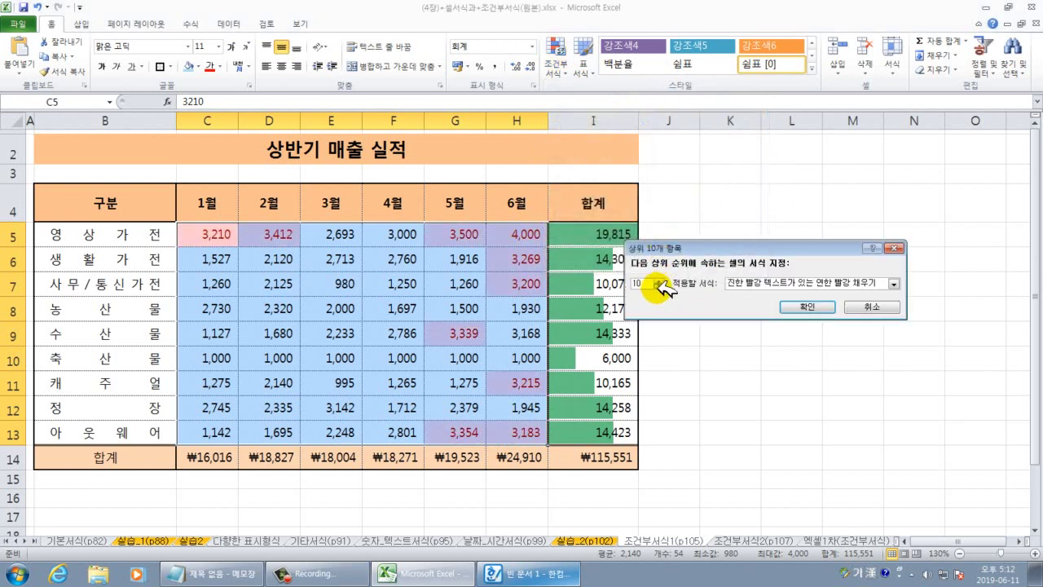
left_click(657, 286)
left_click(657, 286)
left_click(656, 286)
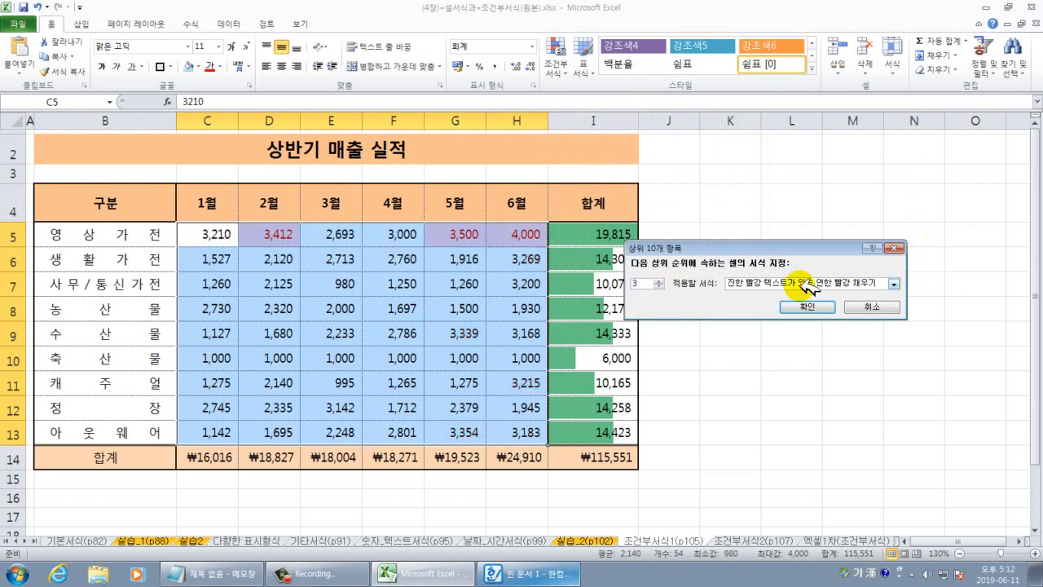
left_click(893, 283)
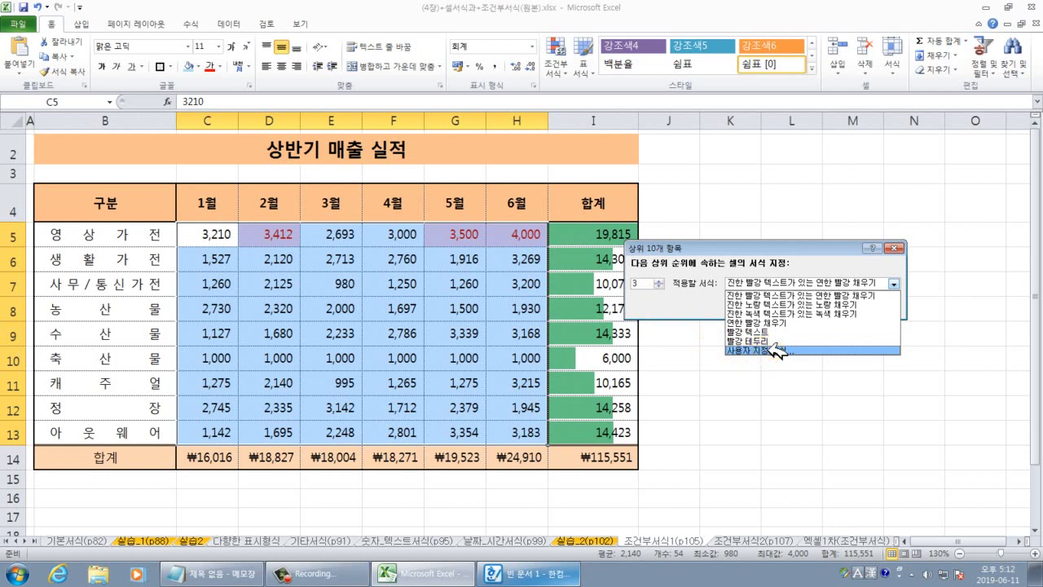
left_click(774, 350)
left_click(728, 151)
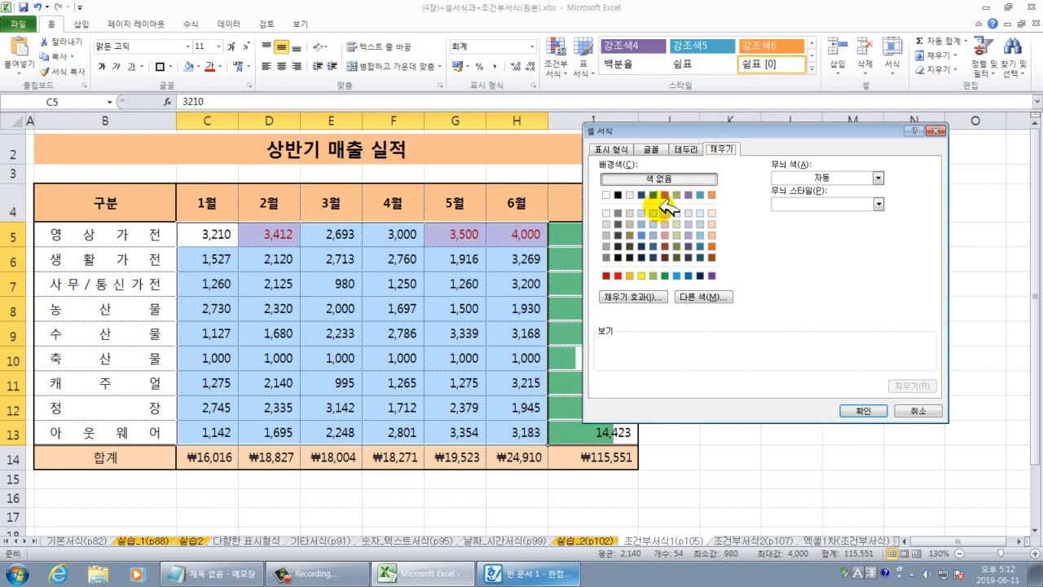
Format the top 3 sales with a blue fill and bold text, and apply the rule.
left_click(699, 194)
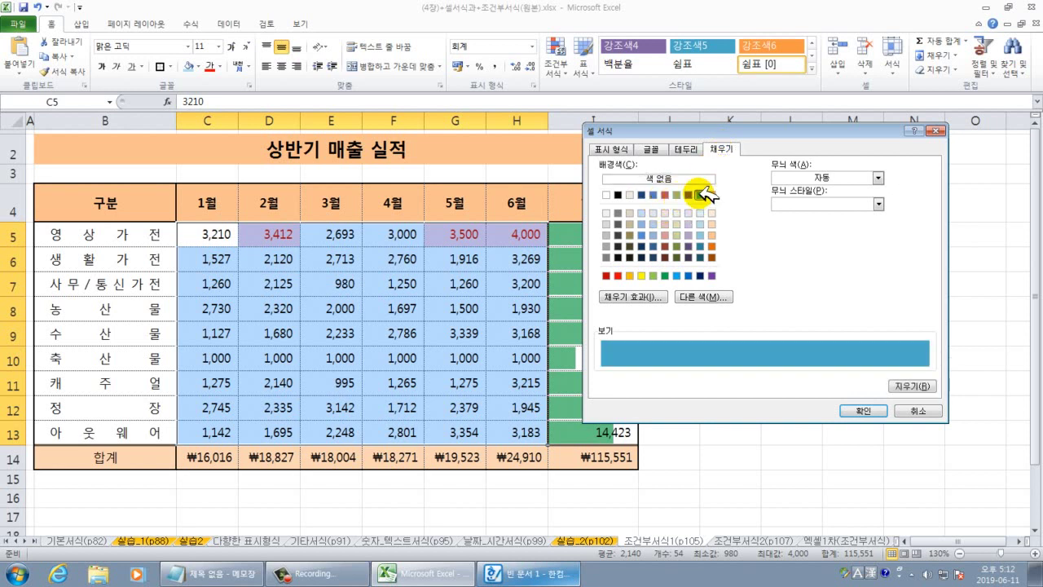
left_click(652, 149)
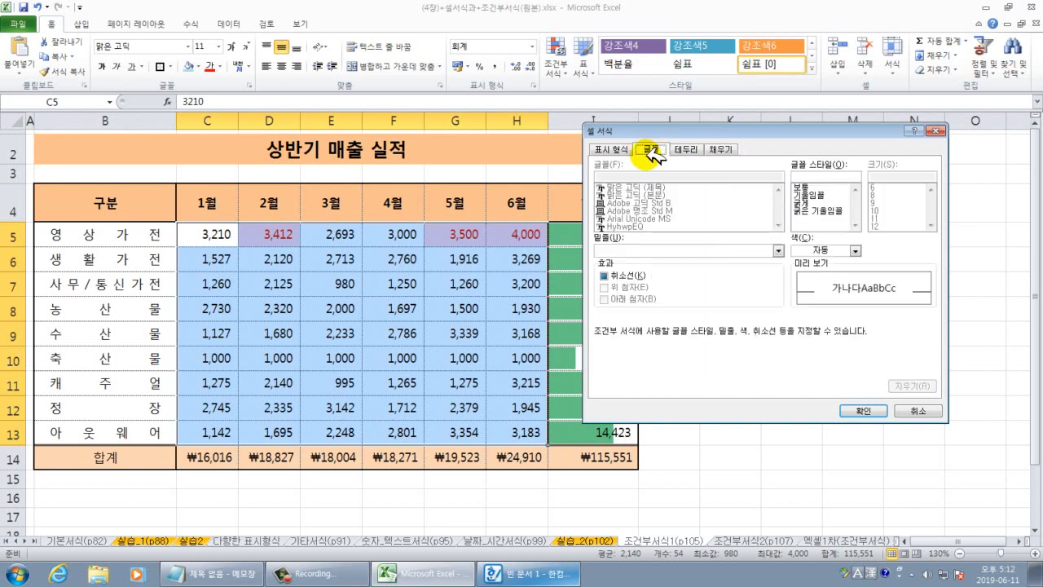
left_click(806, 203)
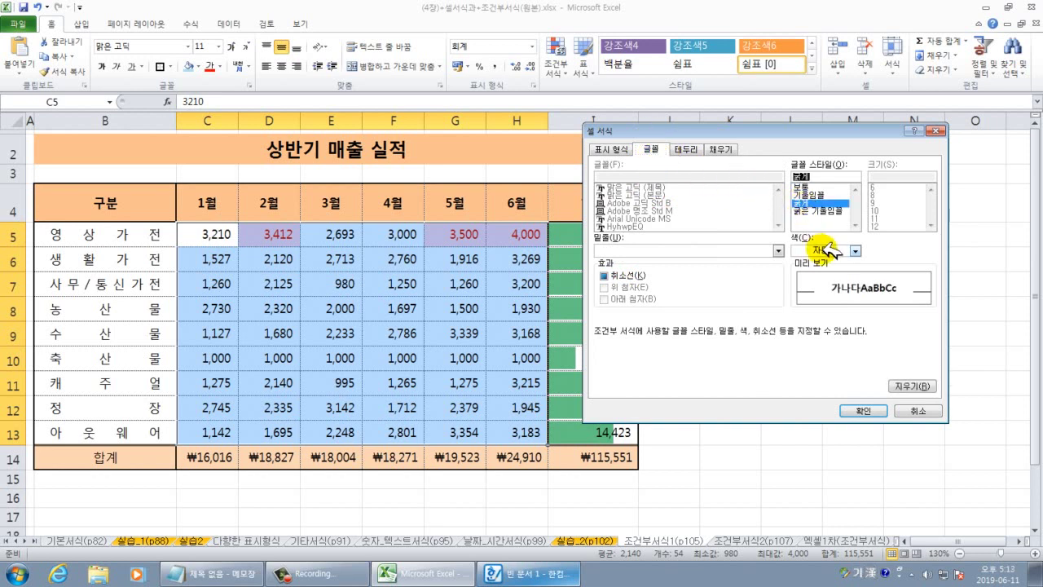
left_click(825, 211)
left_click(817, 204)
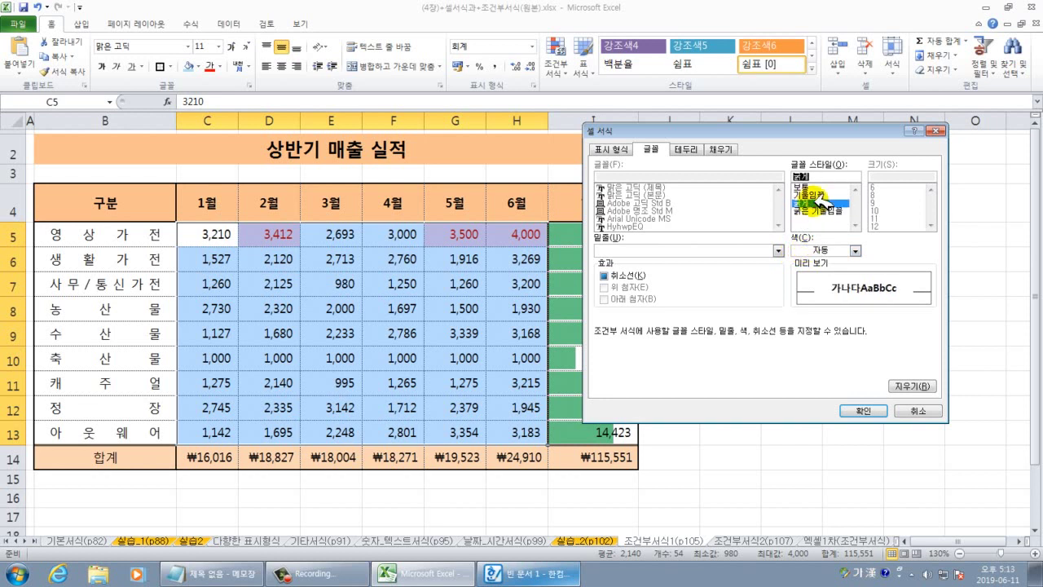
left_click(865, 410)
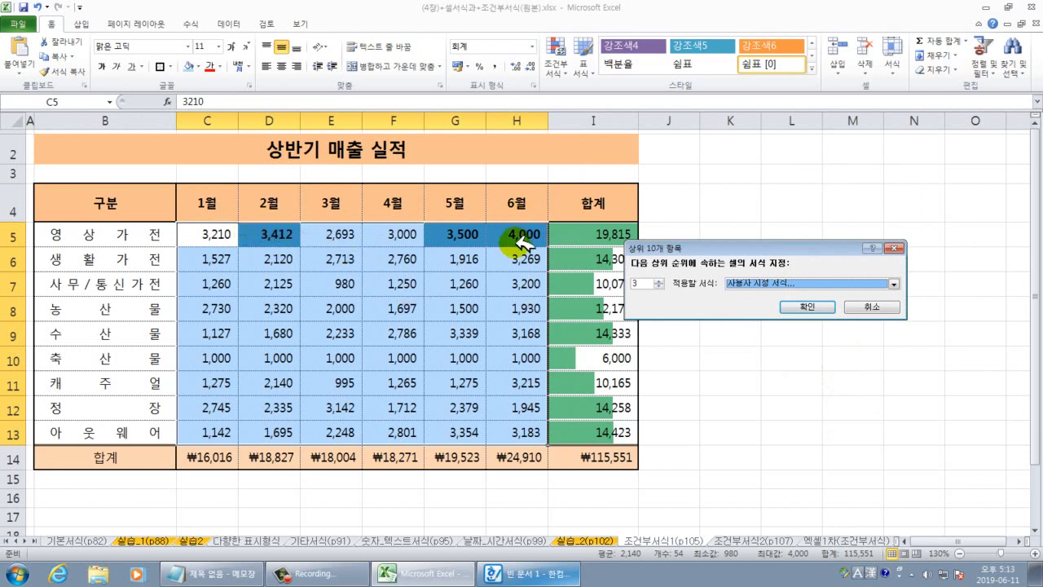
left_click(823, 306)
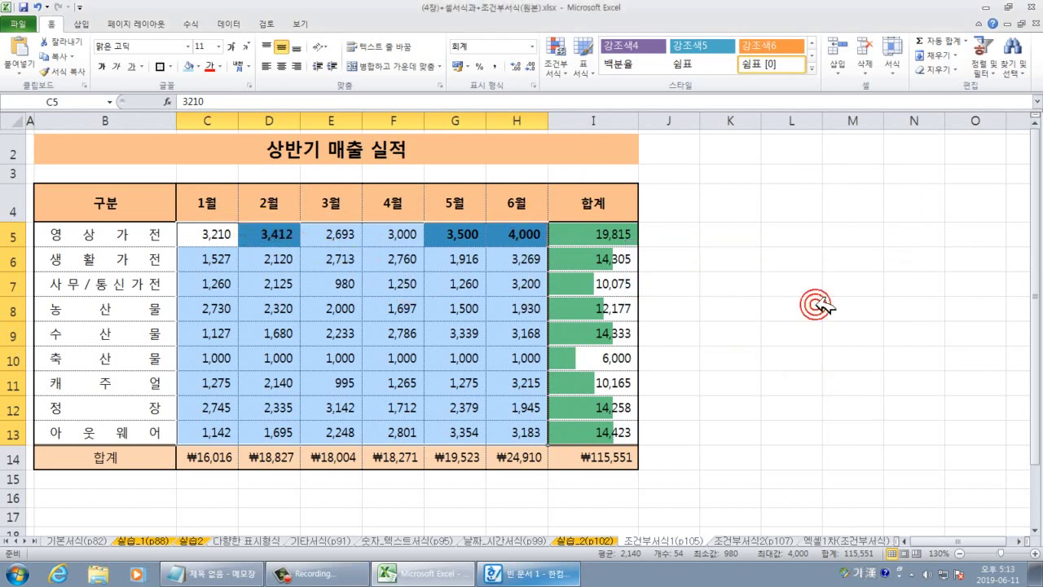
Apply a Bottom 10 Items rule marking the lowest 3 sales with Light Red Fill and Dark Red Text.
left_click(566, 63)
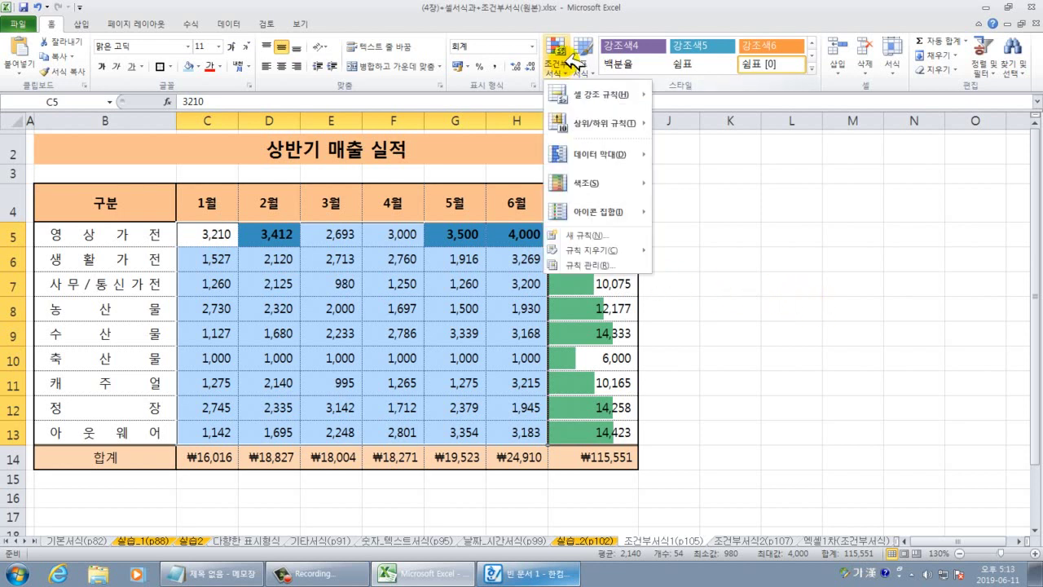
left_click(588, 122)
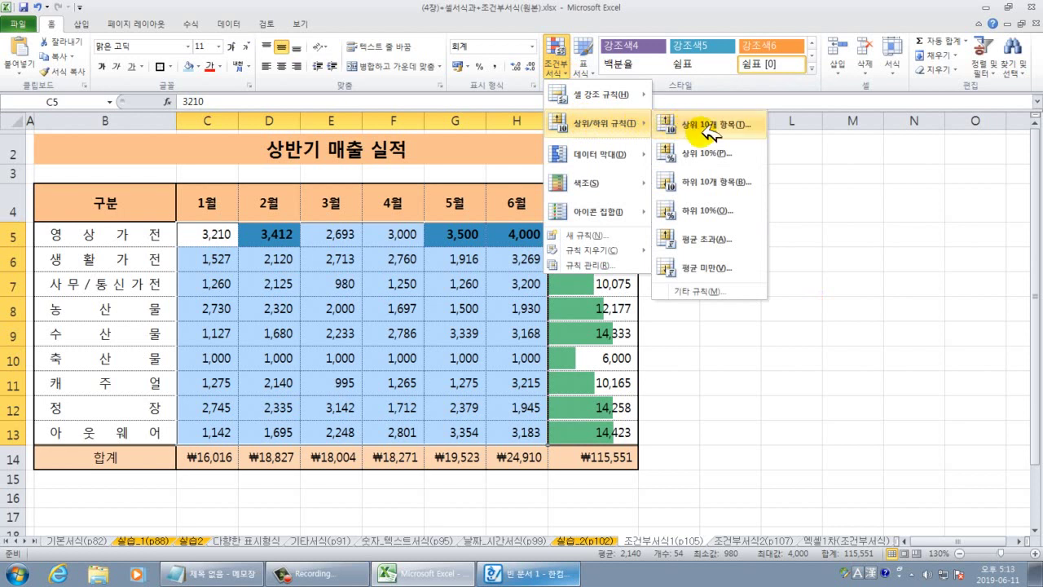
left_click(714, 183)
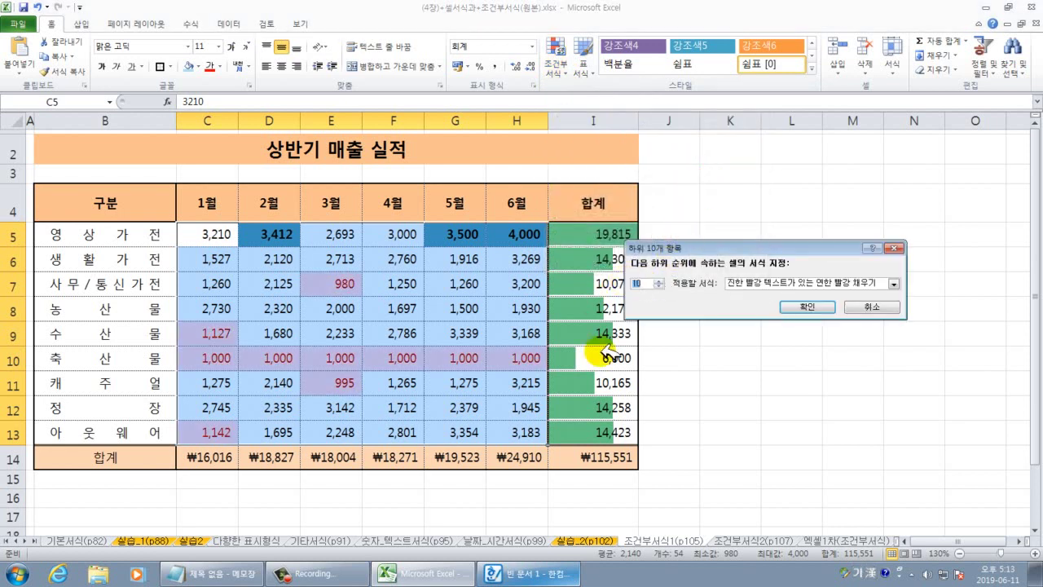
type("3")
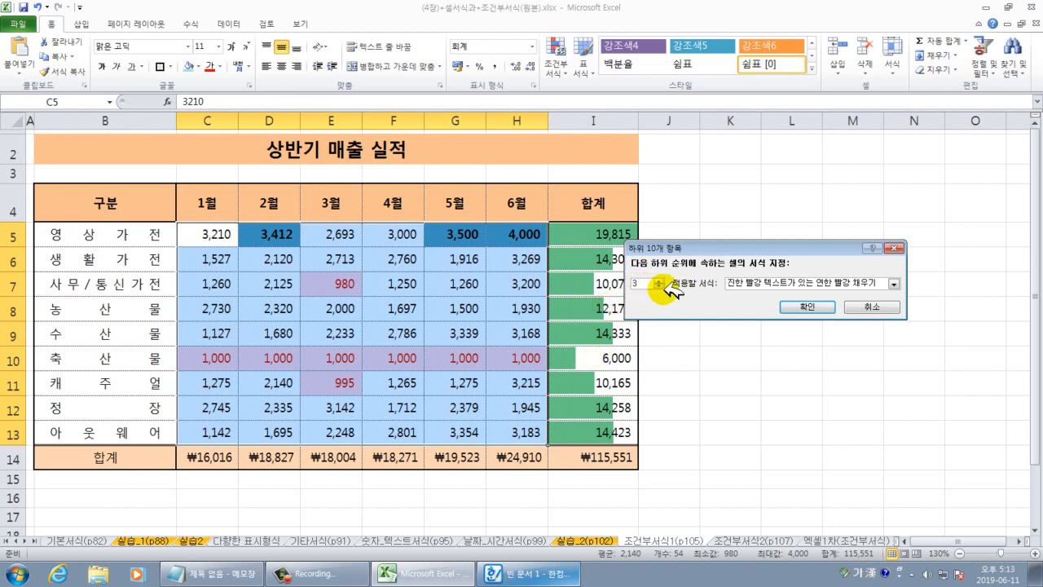
left_click(803, 306)
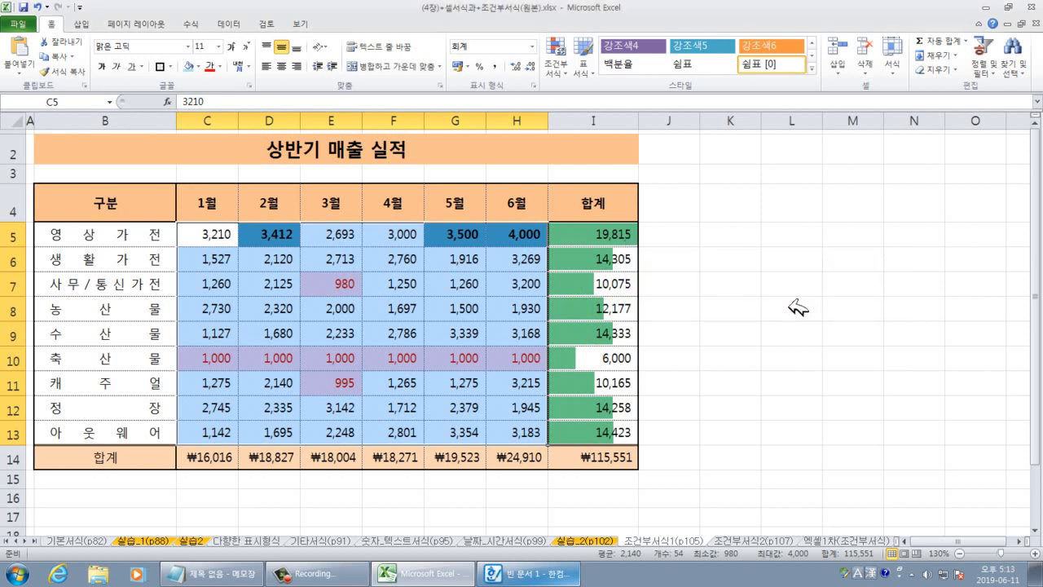
Review the red highlights (980, 995 and the tied 1,000 values in row 10) with nothing selected.
left_click(782, 334)
left_click_drag(232, 360, 509, 360)
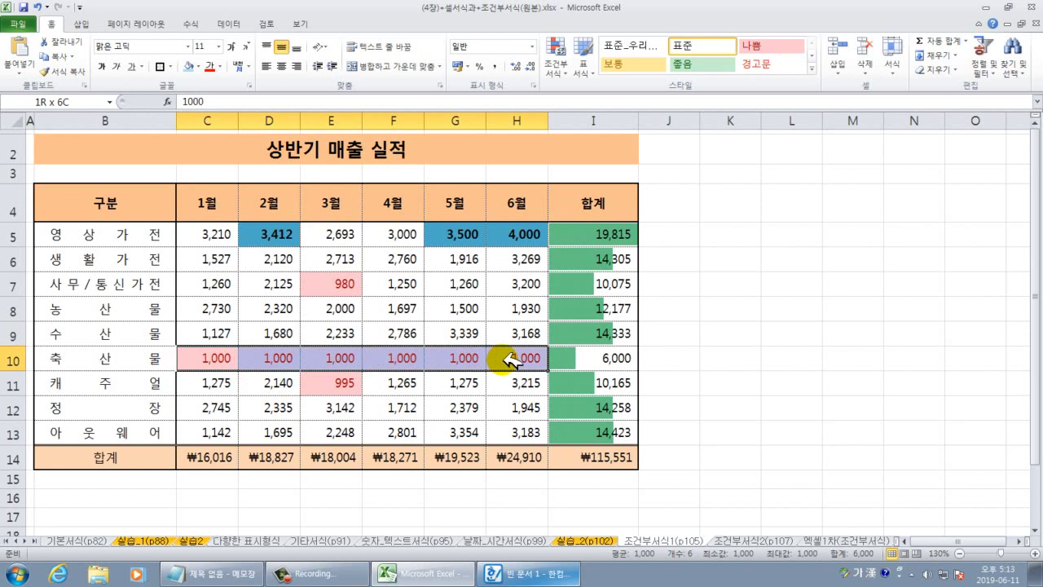
left_click(726, 376)
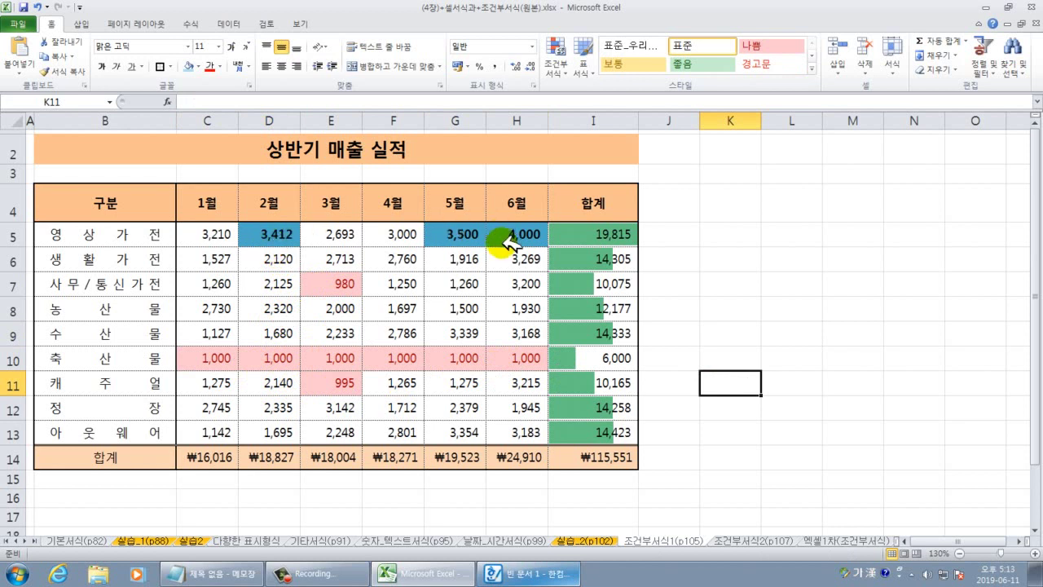
left_click(792, 342)
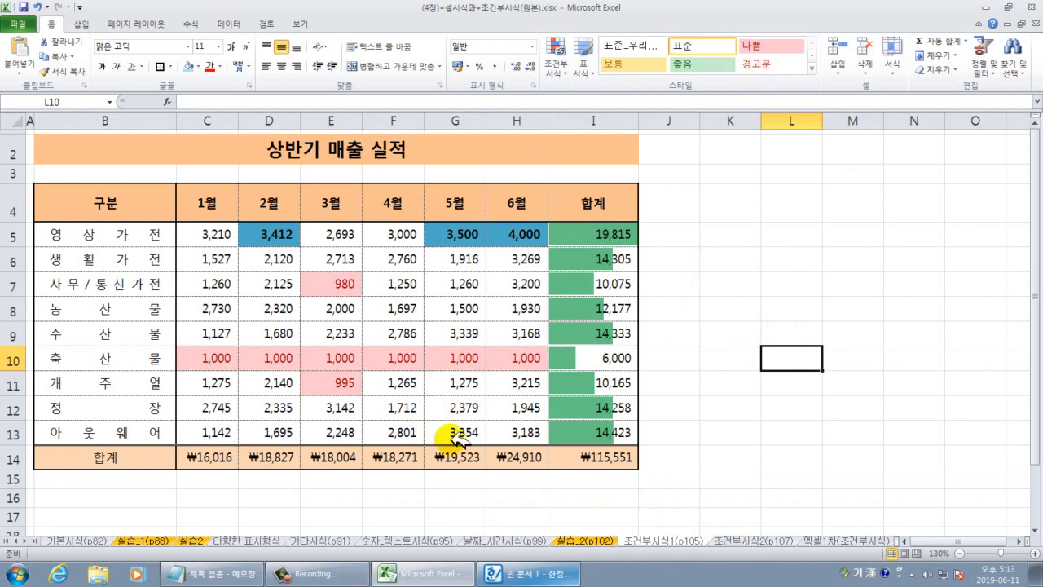
Go to the 조건부서식2(p107) sheet with the employee promotion exam results table.
left_click(743, 541)
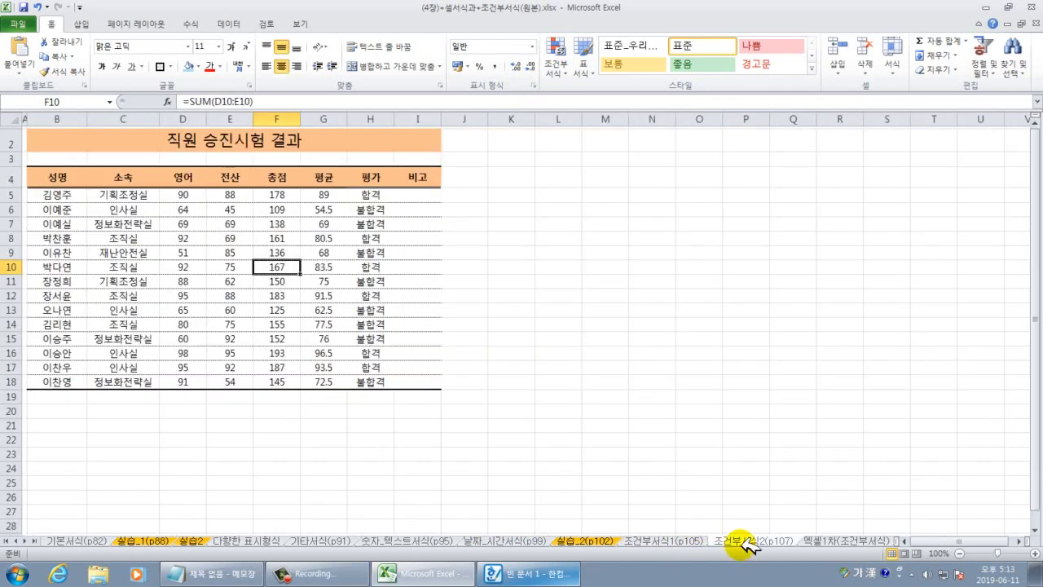
left_click(666, 541)
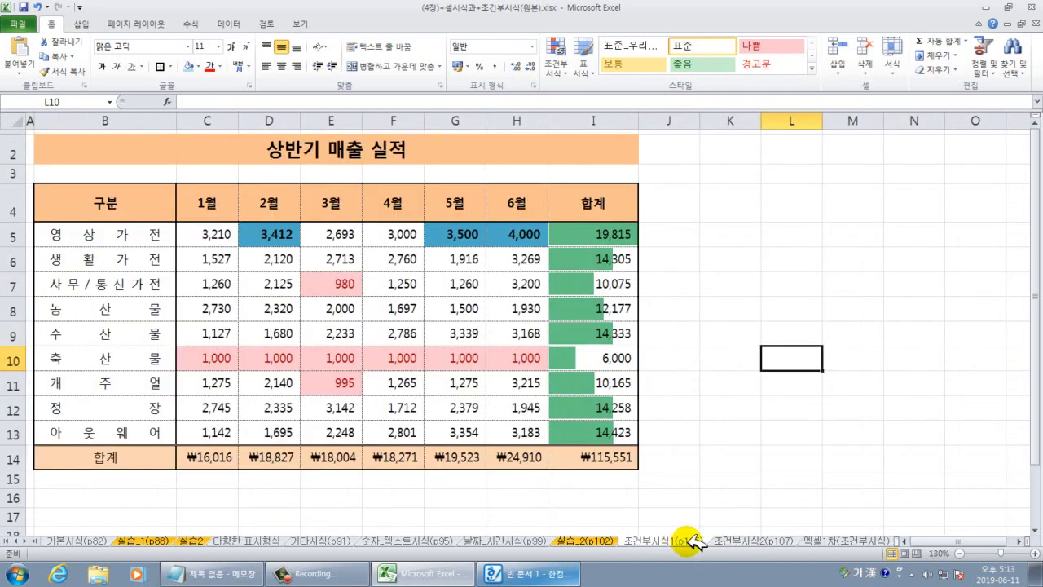
left_click(729, 541)
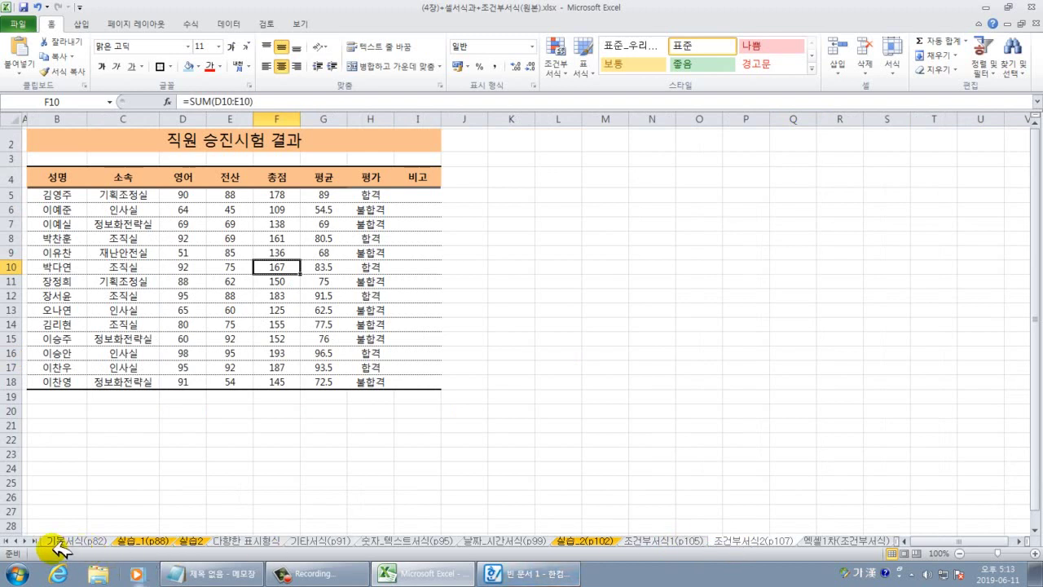
left_click(24, 541)
left_click(25, 540)
left_click(24, 540)
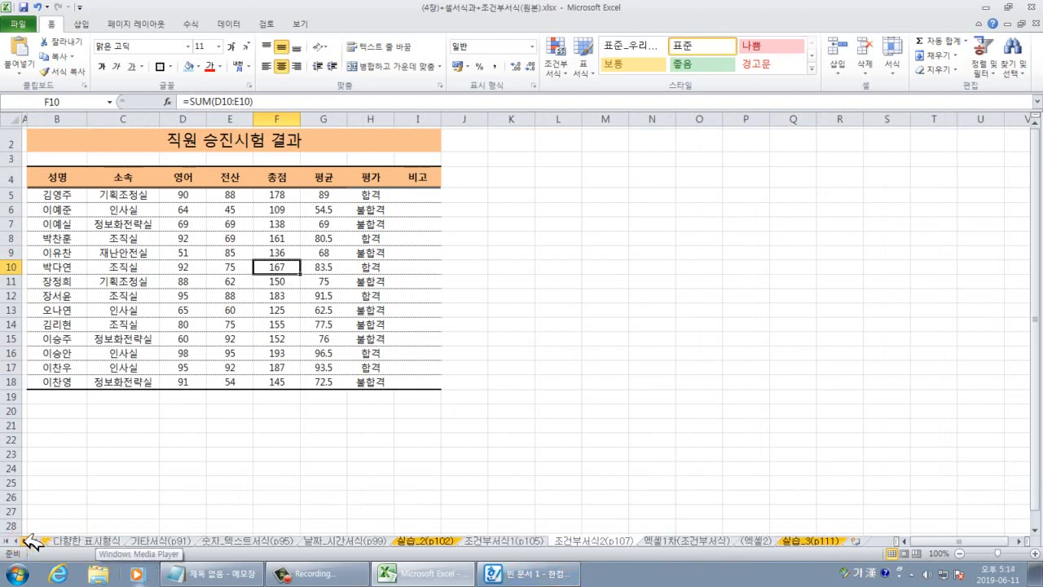
left_click(192, 470)
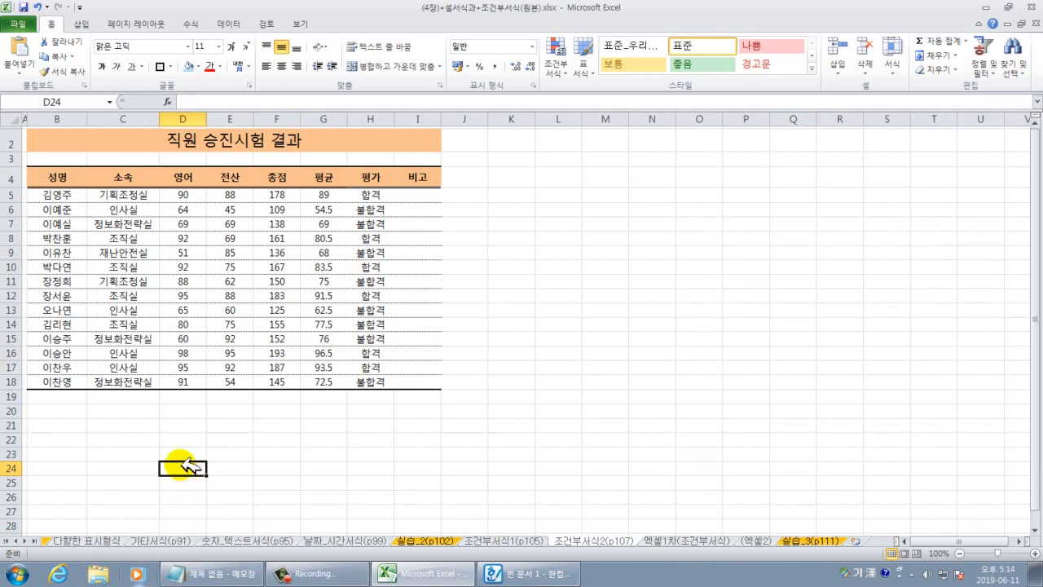
left_click(158, 337)
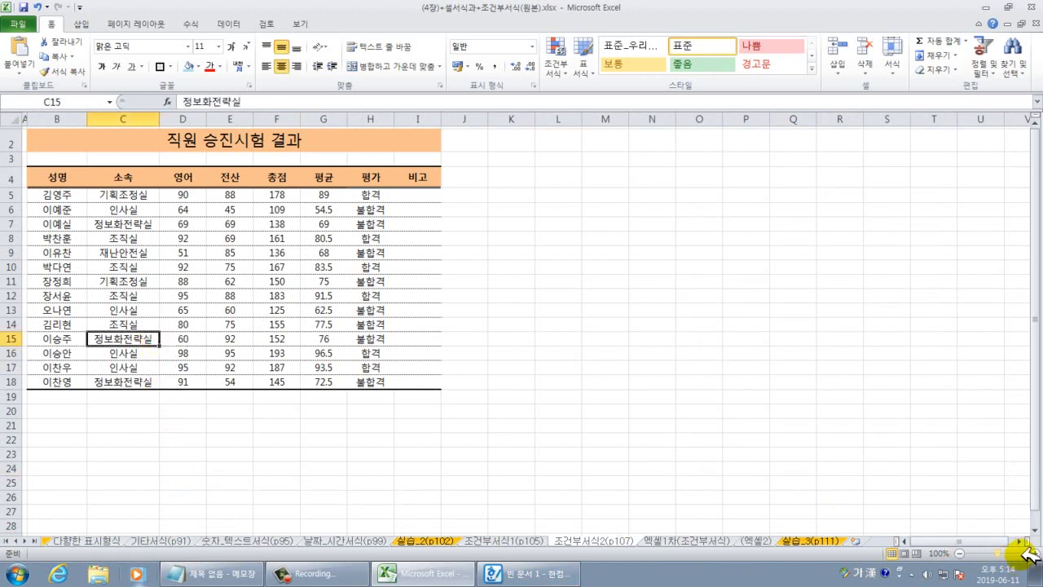
Zoom the sheet to 130% and select the 합격/불합격 results in H5:H18.
left_click(1028, 553)
left_click(1028, 553)
left_click(1028, 553)
left_click(663, 429)
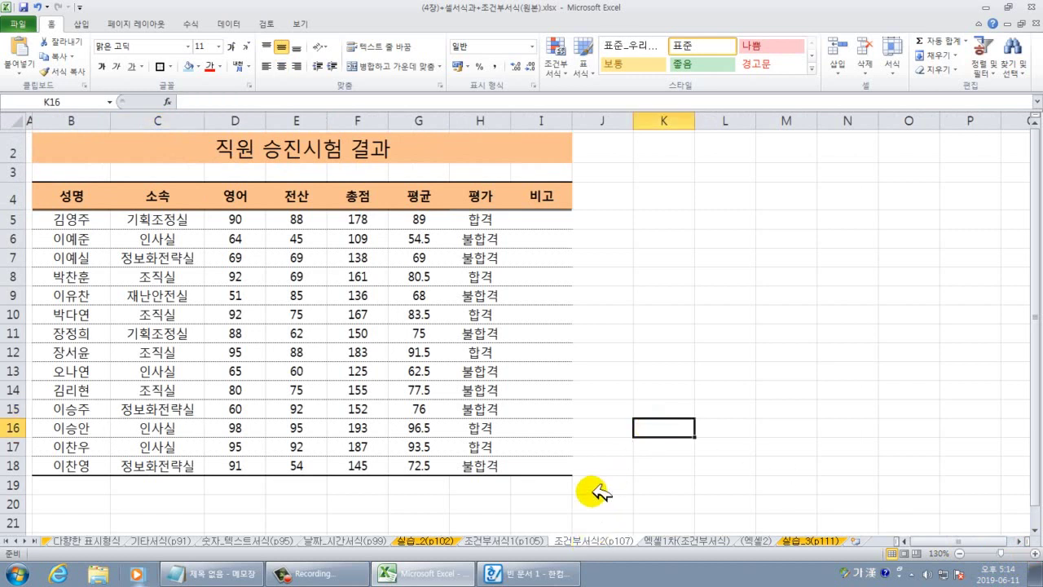
left_click(599, 444)
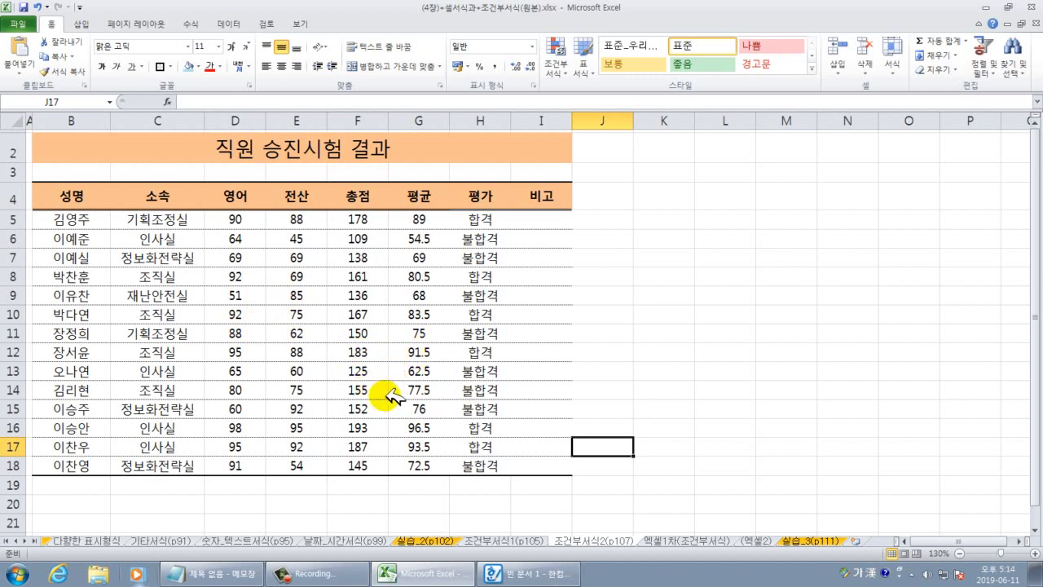
left_click_drag(483, 218, 479, 461)
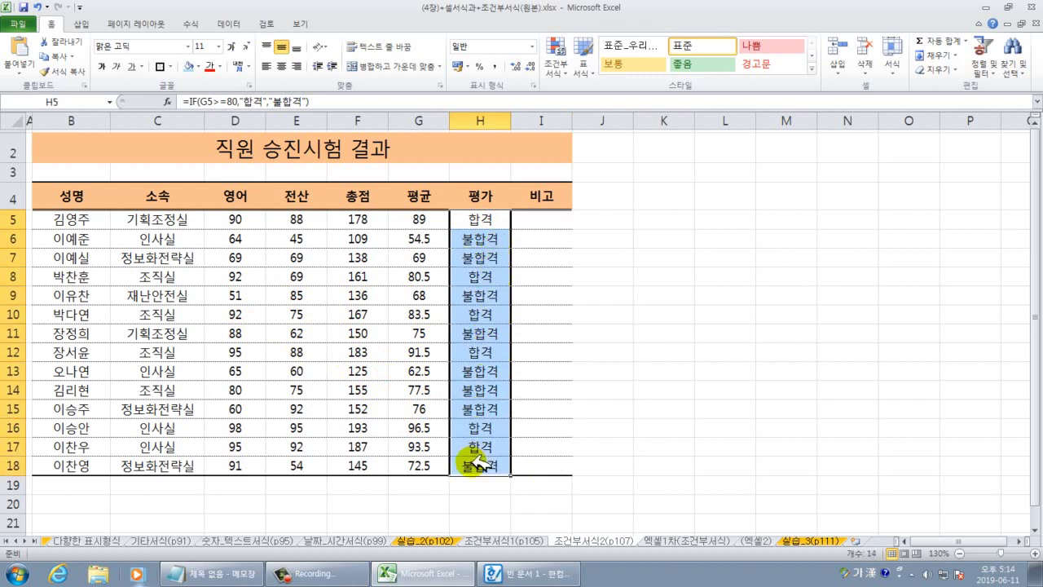
left_click(559, 65)
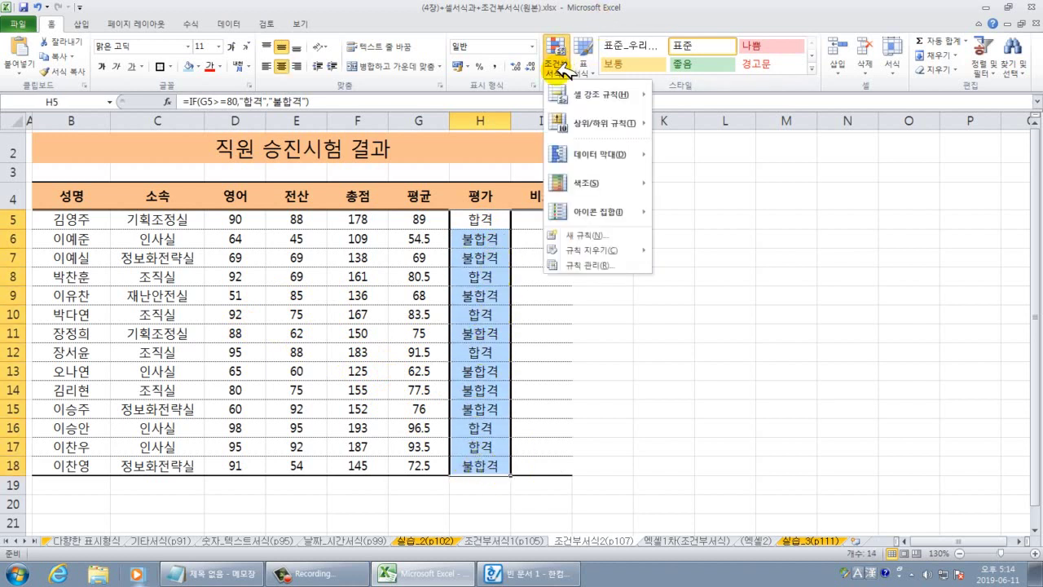
mouse_move(578, 96)
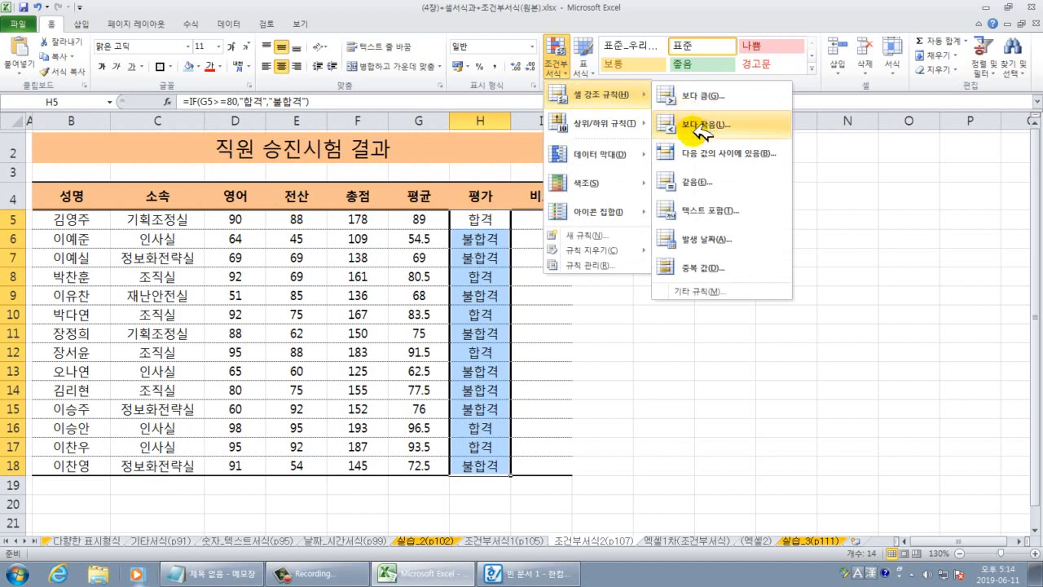
left_click(696, 183)
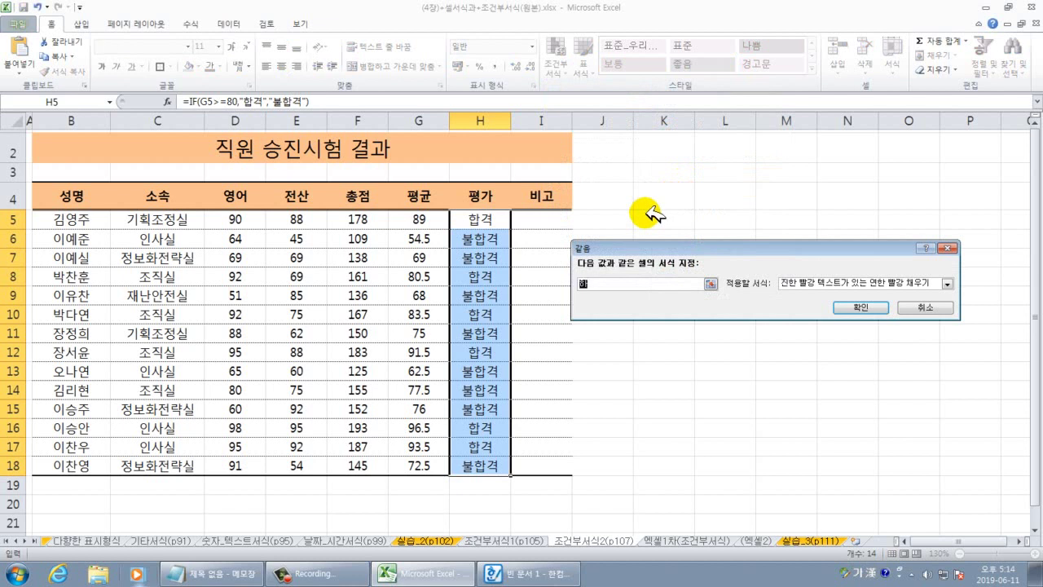
type("합격")
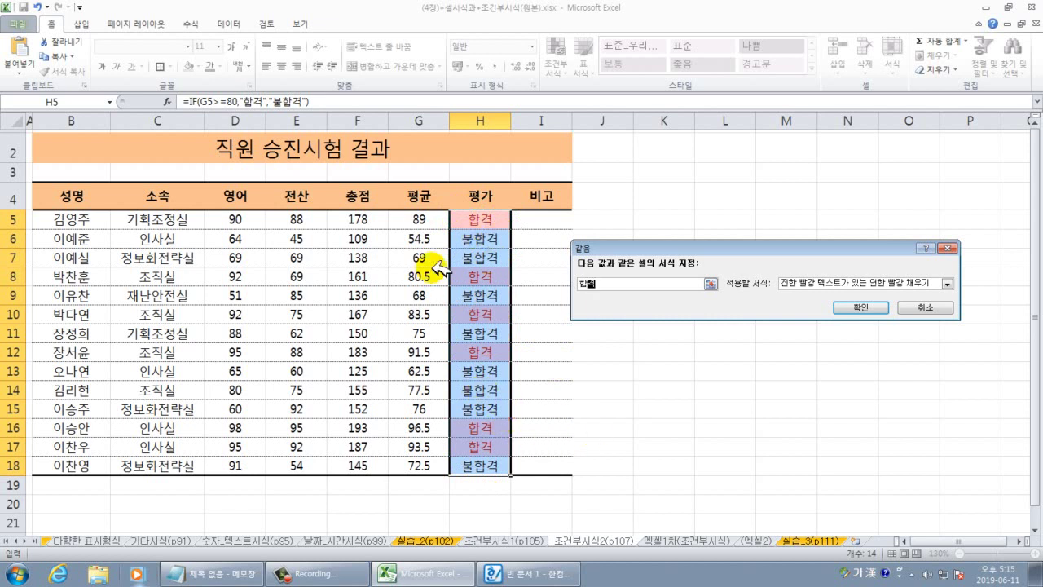
left_click(925, 308)
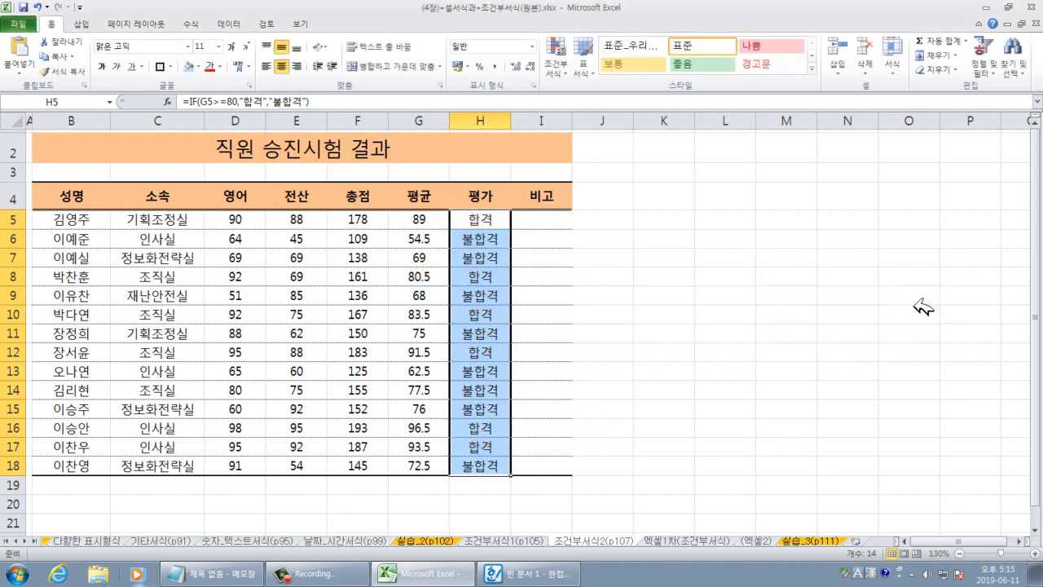
left_click(639, 315)
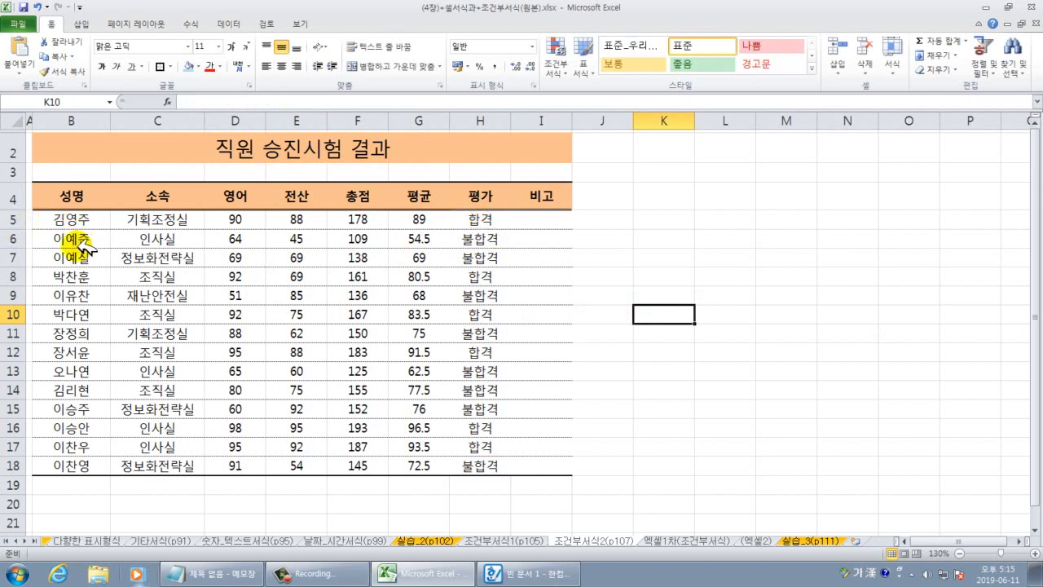
Demonstrate selecting the passing employees' rows 5, 8 and 10 together, then clear the selection.
left_click_drag(65, 226, 542, 224)
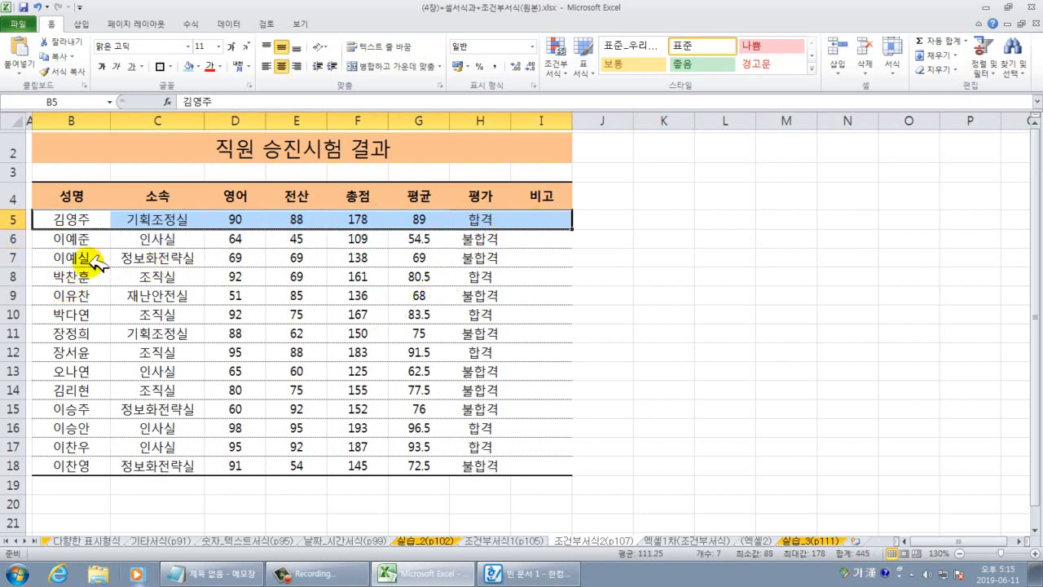
left_click_drag(49, 276, 517, 279)
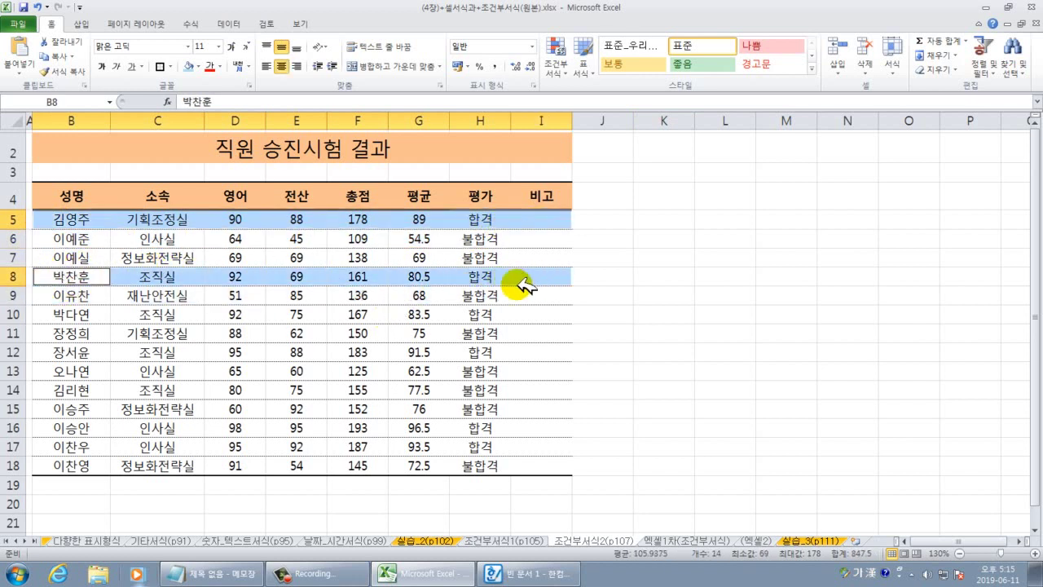
left_click_drag(82, 315, 542, 316)
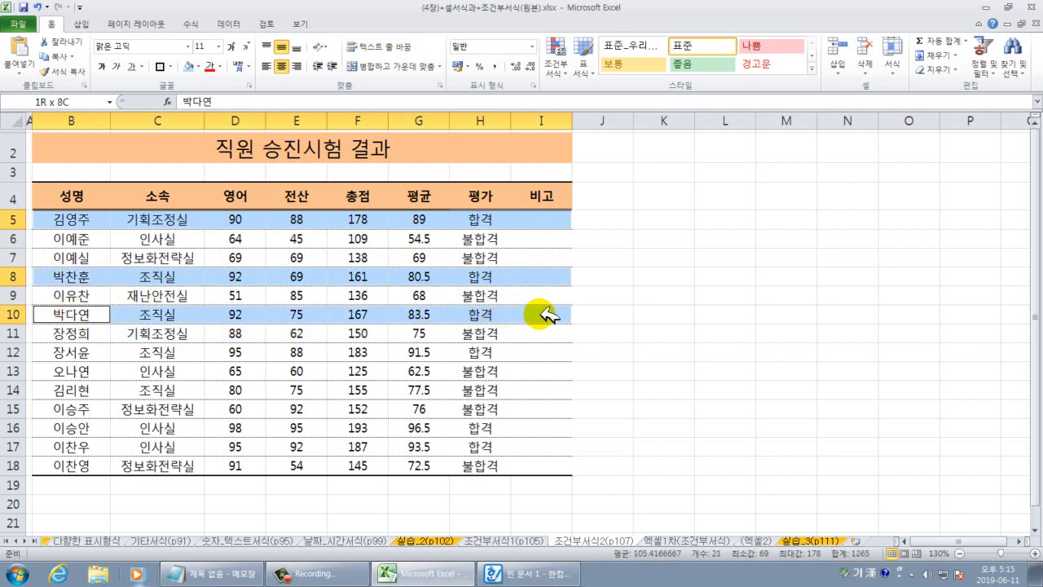
left_click(417, 334)
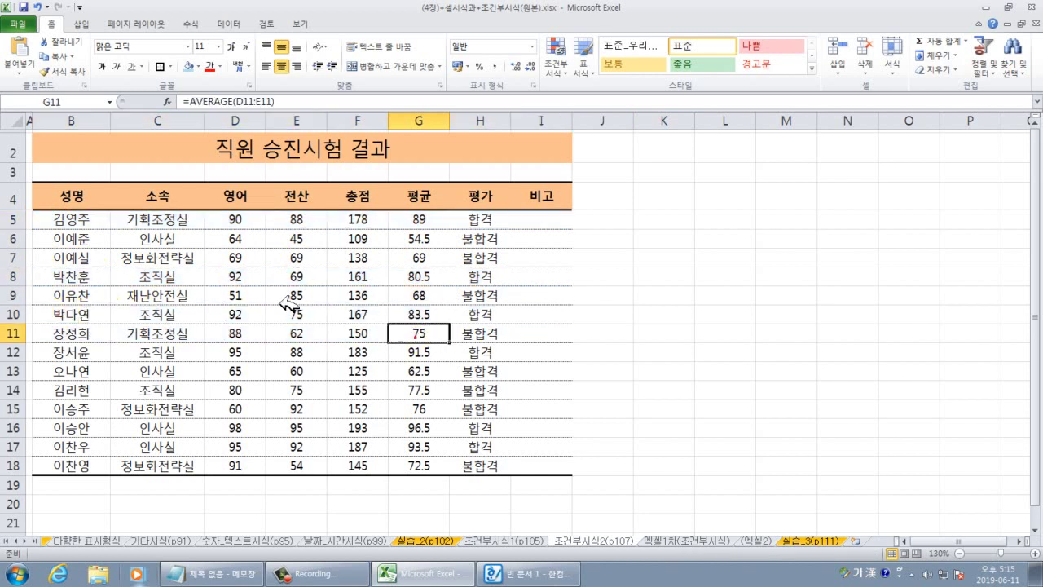
Select the exam table's data range B5:I18.
left_click_drag(72, 219, 545, 462)
left_click_drag(623, 355, 626, 368)
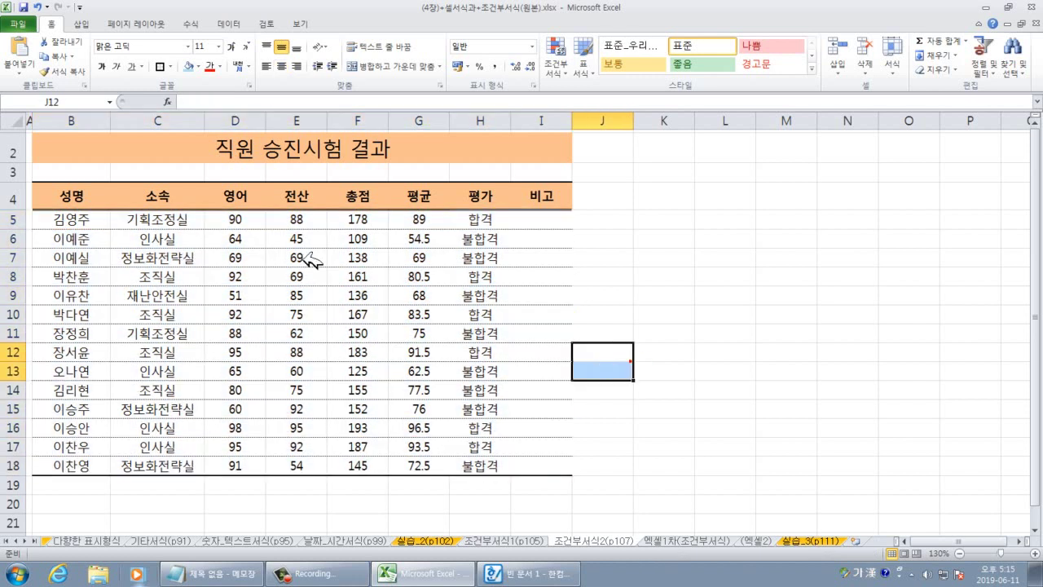
left_click_drag(49, 218, 522, 475)
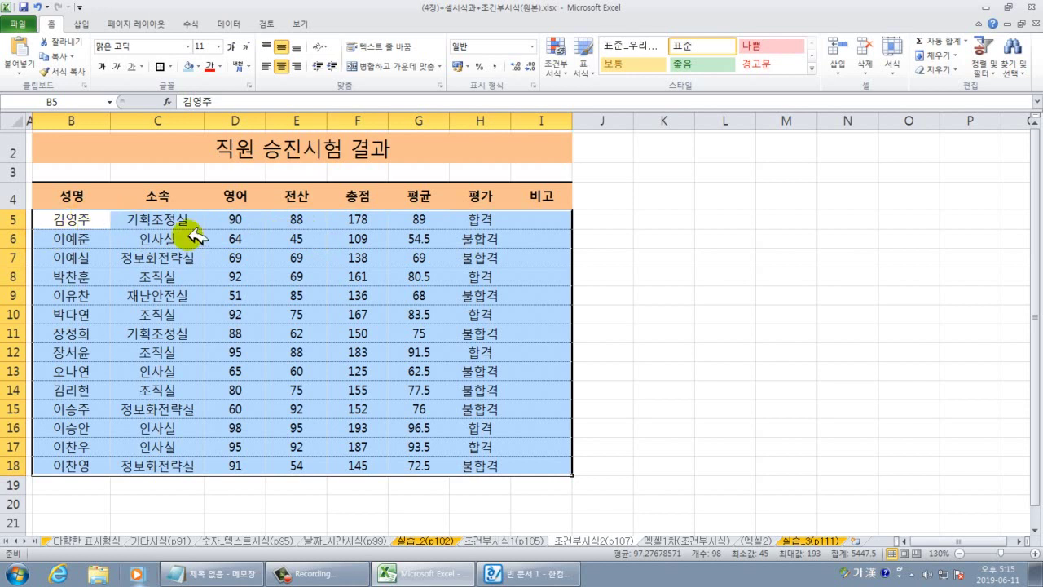
Create a New Rule of type 'Use a formula to determine which cells to format', referencing H5 as =$H$5.
left_click(562, 64)
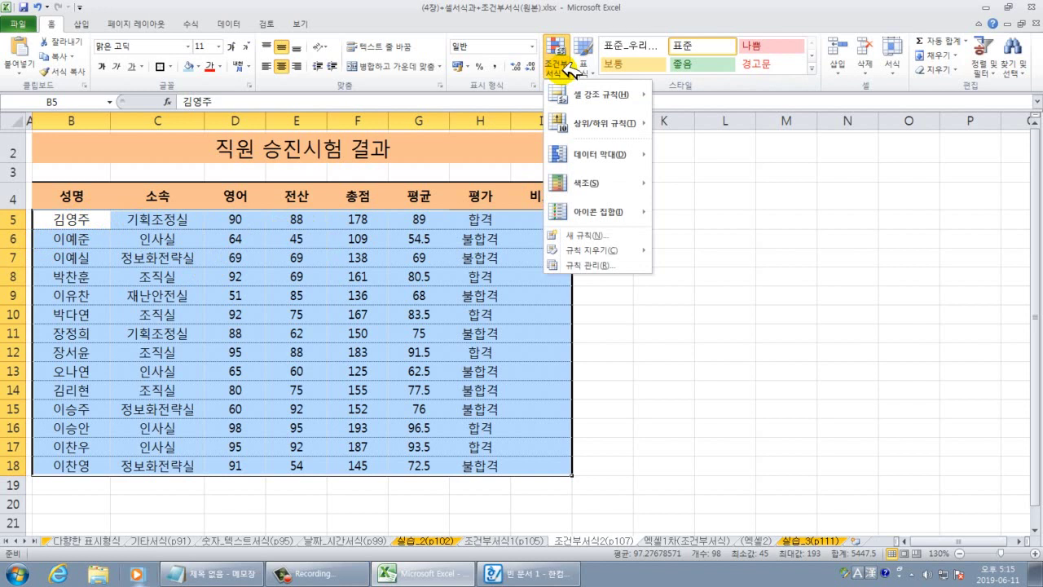
mouse_move(585, 94)
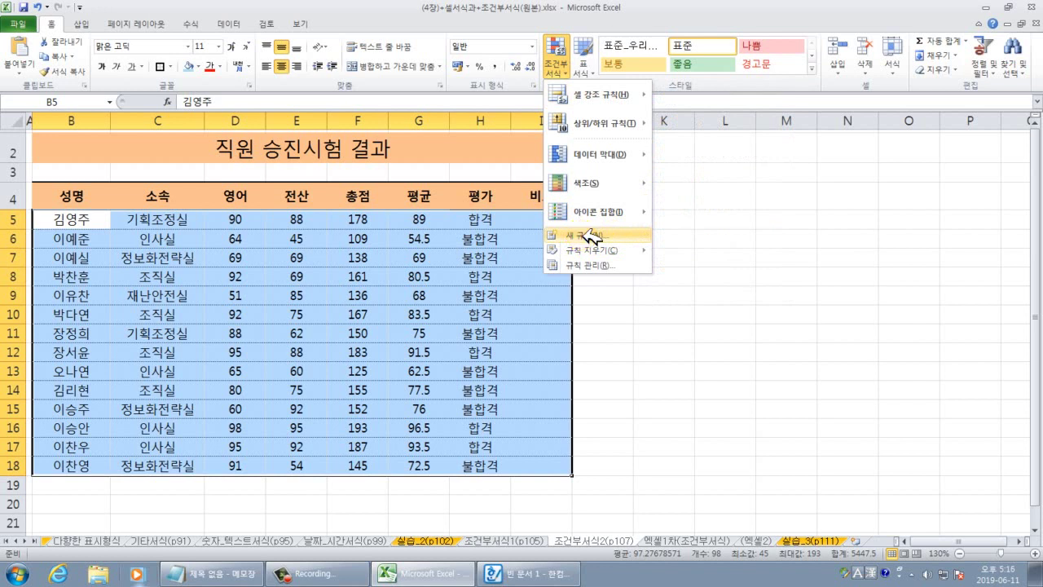
left_click(588, 235)
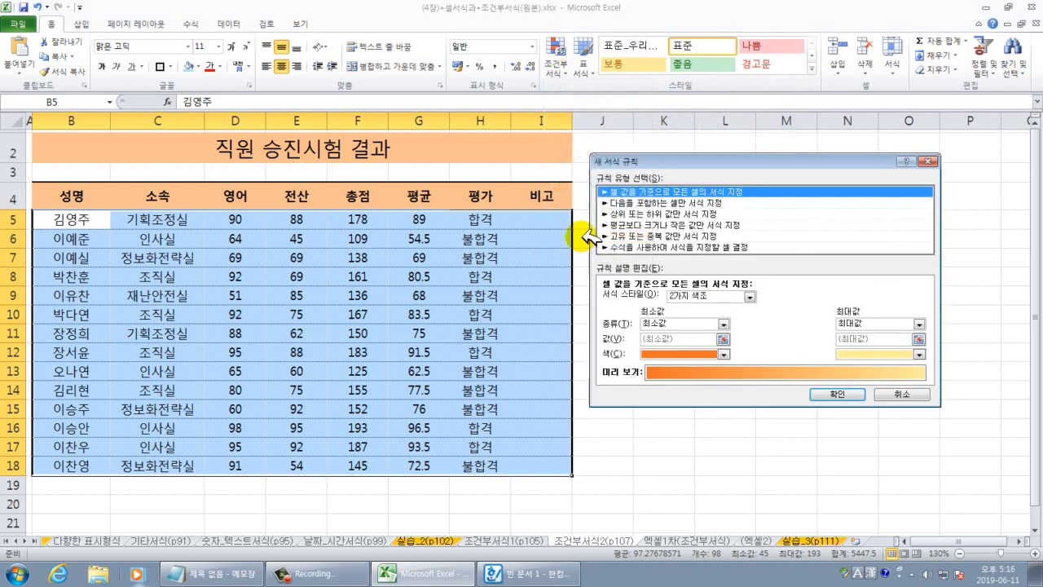
left_click(629, 246)
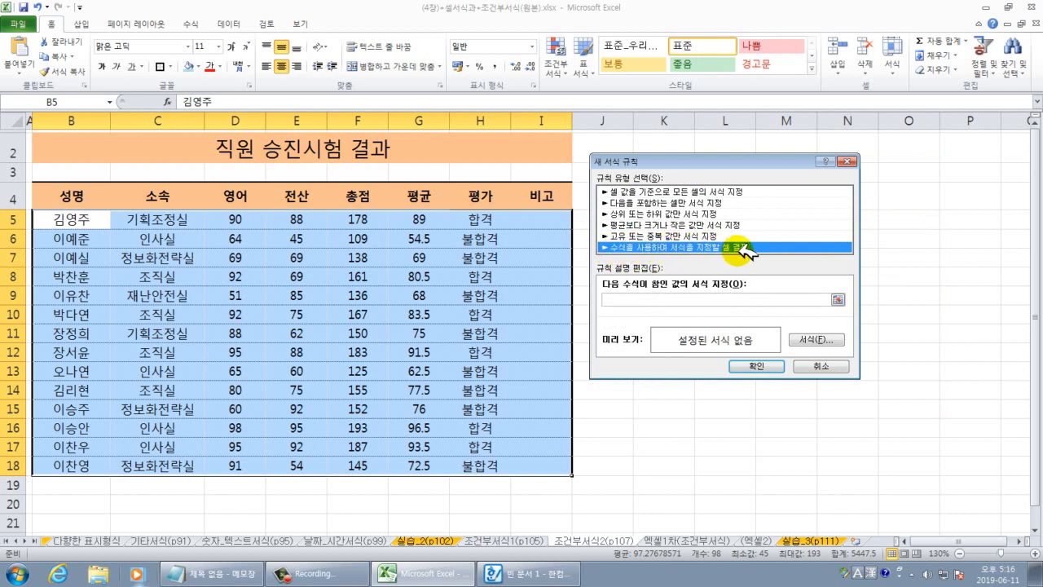
left_click(617, 299)
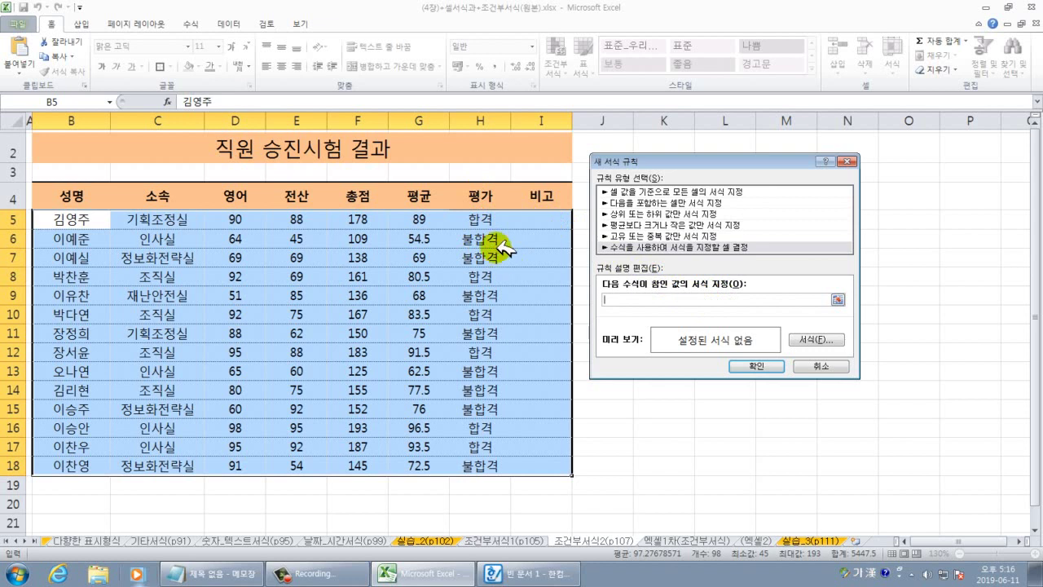
left_click(483, 218)
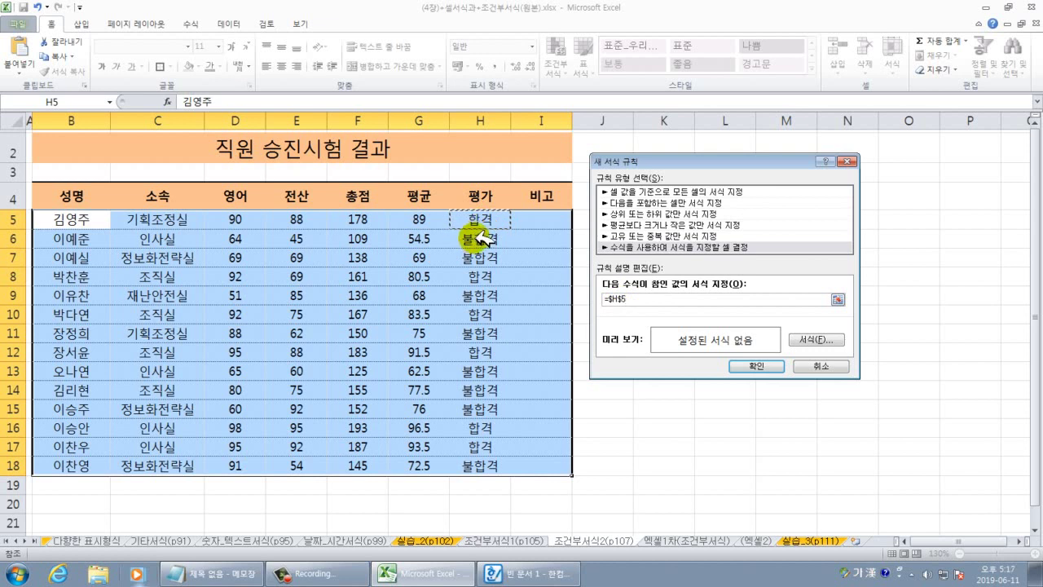
Anchor the reference as $H5, complete the rule formula =$H5="합격", and copy it.
key("F4")
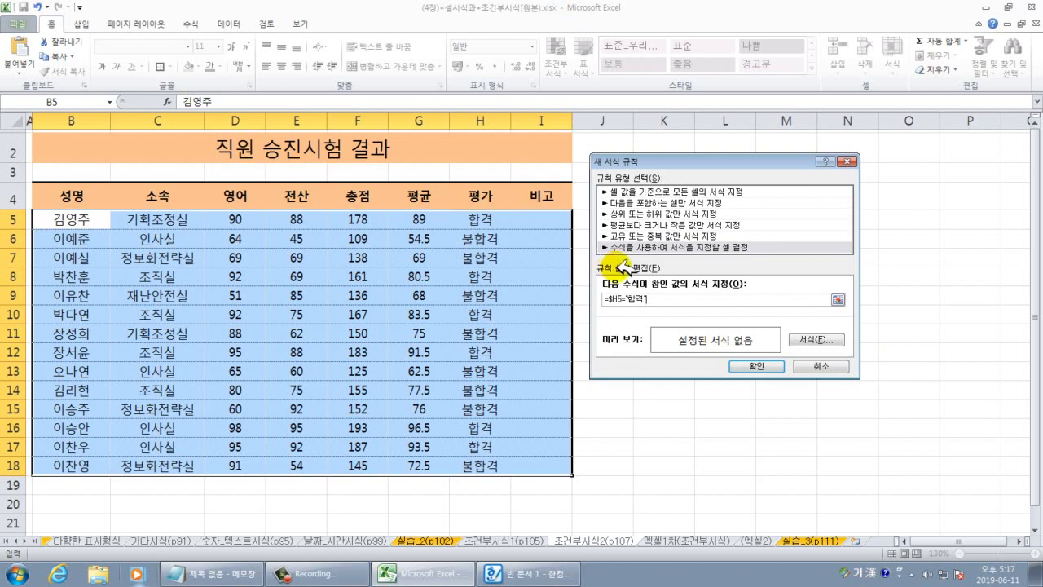
left_click_drag(670, 299, 607, 300)
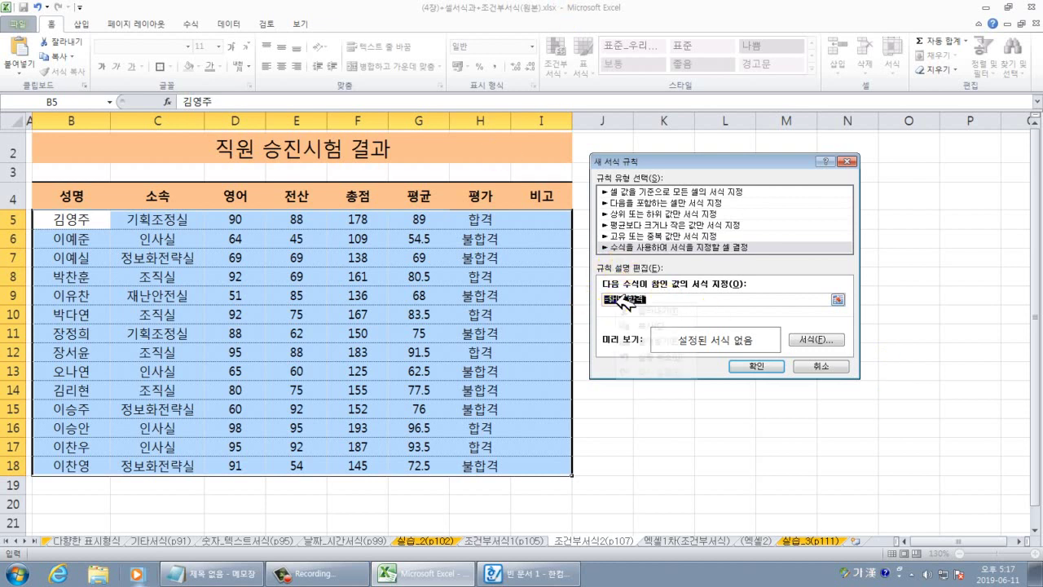
right_click(607, 299)
left_click(652, 332)
left_click(563, 572)
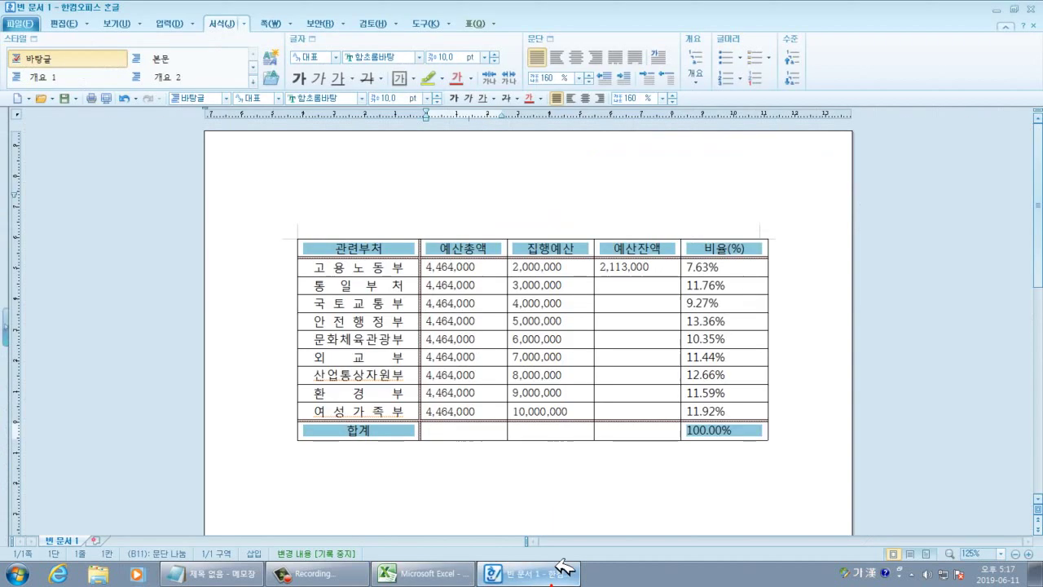
Paste the formula =$H5="합격" as a new line below the Notepad notes.
left_click(228, 573)
left_click(706, 414)
key("Return")
key("Return")
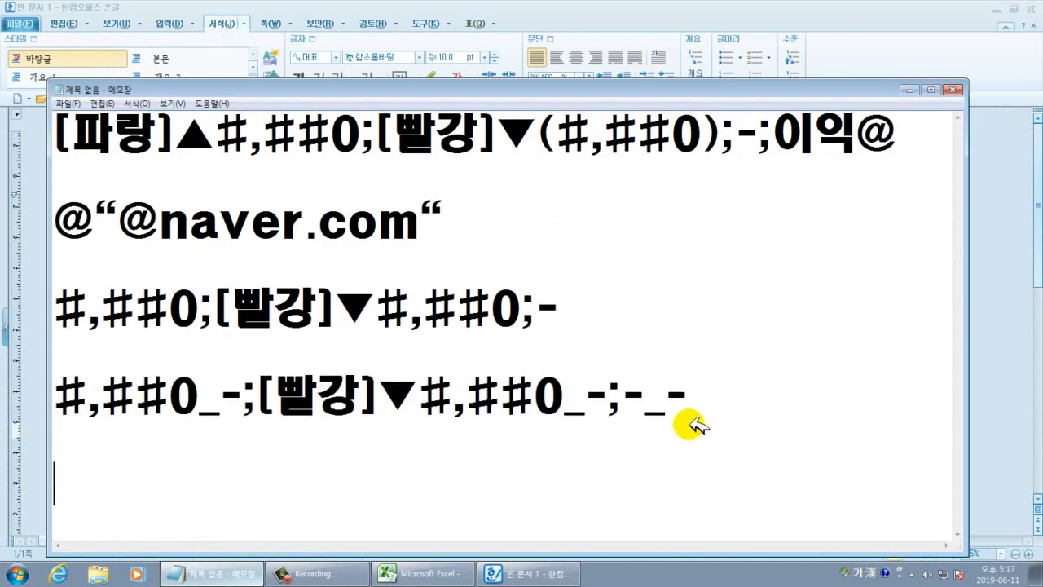
key("ctrl+v")
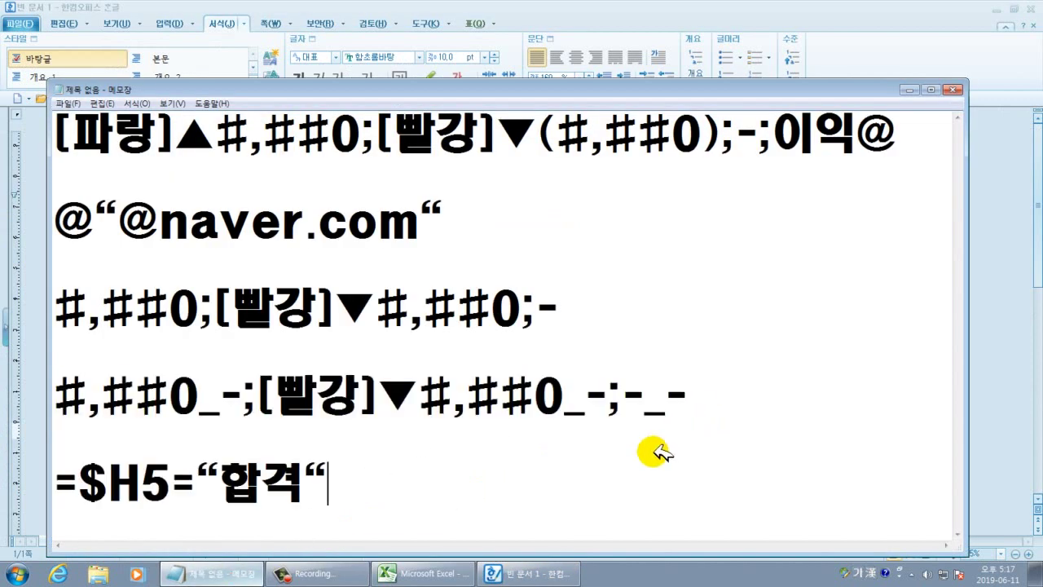
Highlight parts of the pasted formula to explain $H5, the equals signs and 합격.
left_click_drag(371, 487, 93, 456)
key("Left")
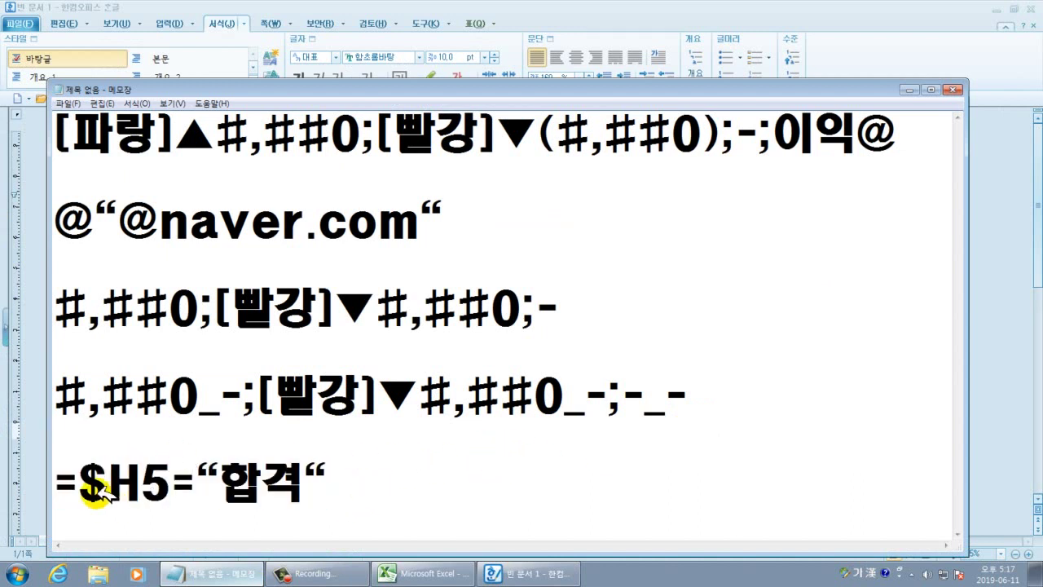
left_click_drag(89, 487, 294, 485)
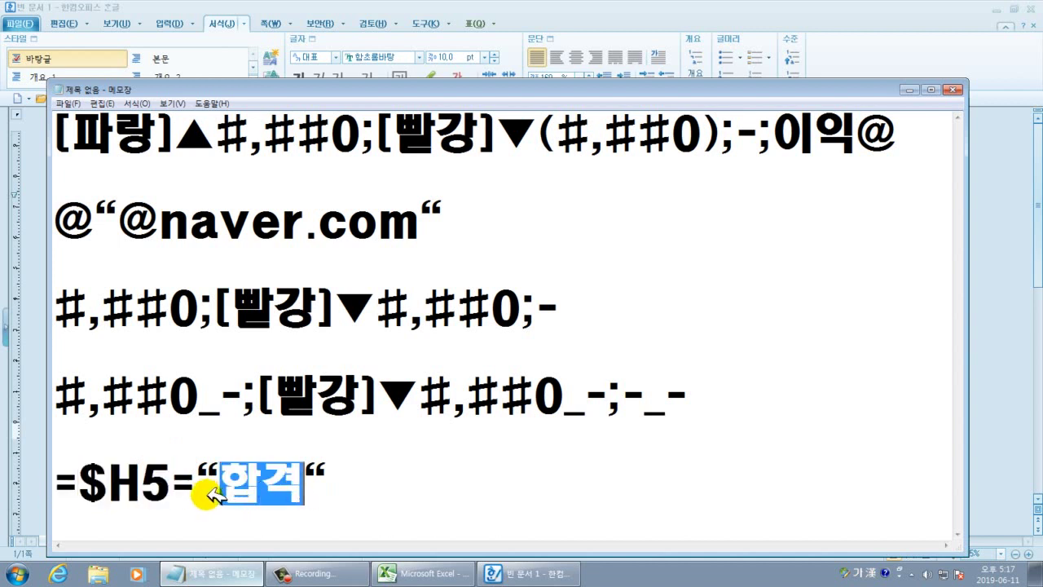
left_click(178, 480)
left_click_drag(185, 483, 197, 489)
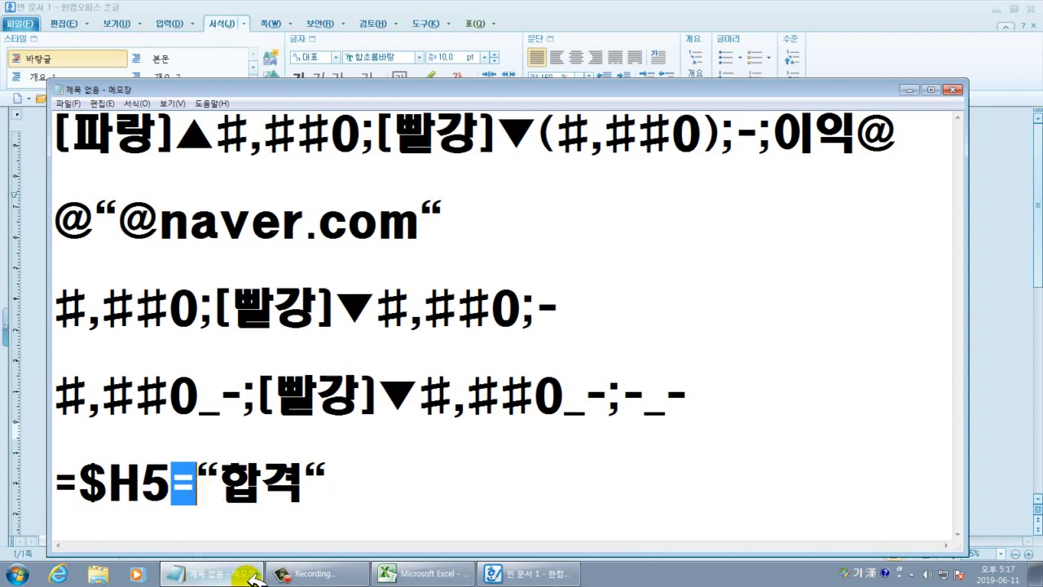
left_click(419, 573)
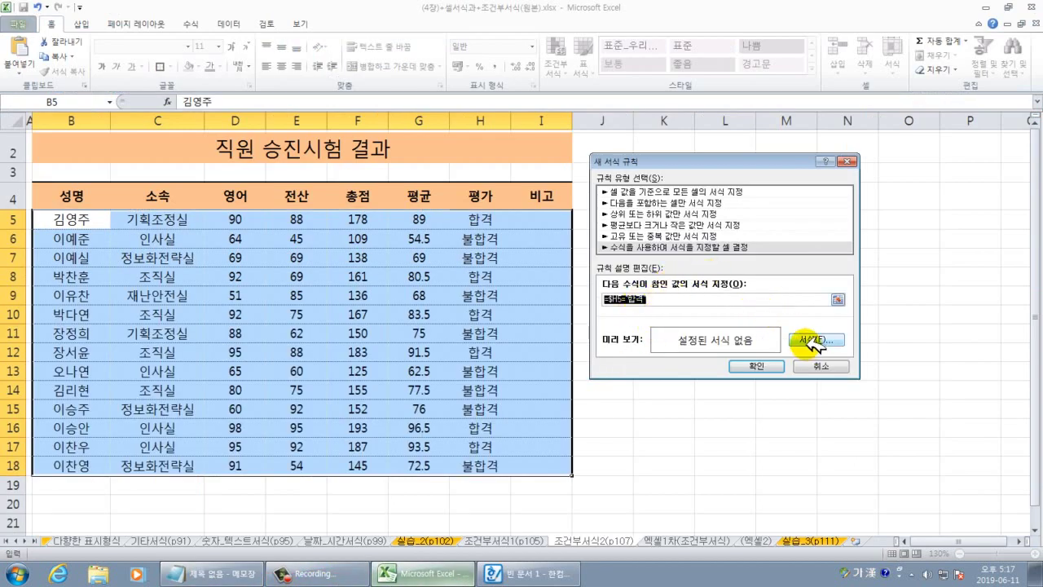
Give the =$H5="합격" rule a yellow fill and bold font, then confirm the rule.
left_click(815, 340)
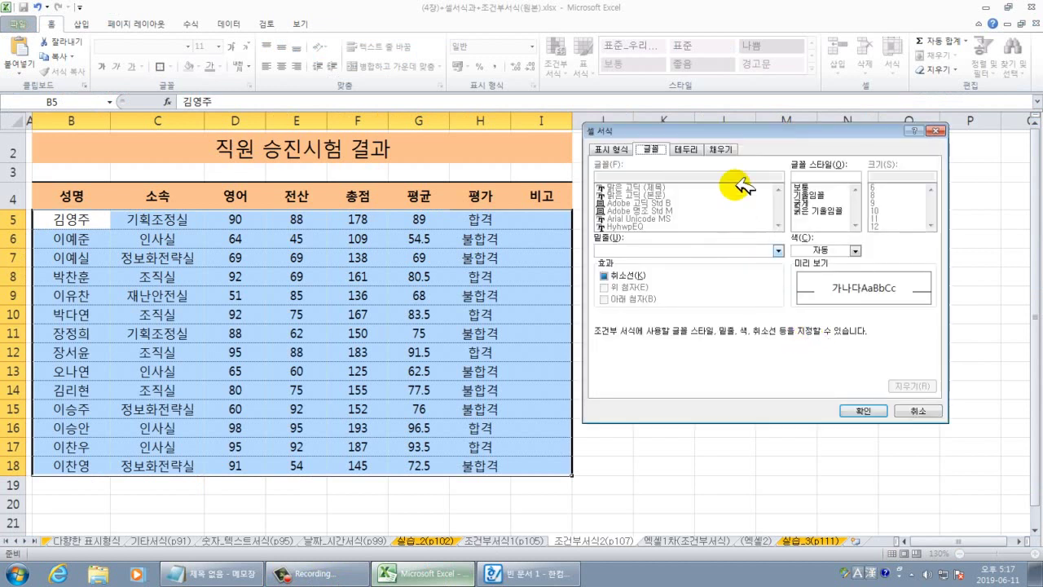
left_click(722, 149)
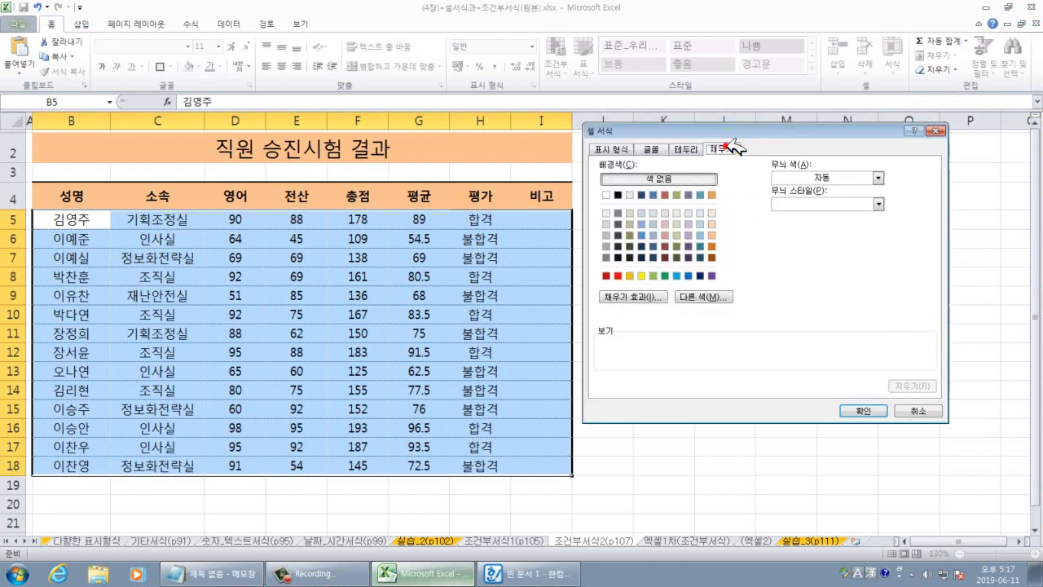
left_click(641, 275)
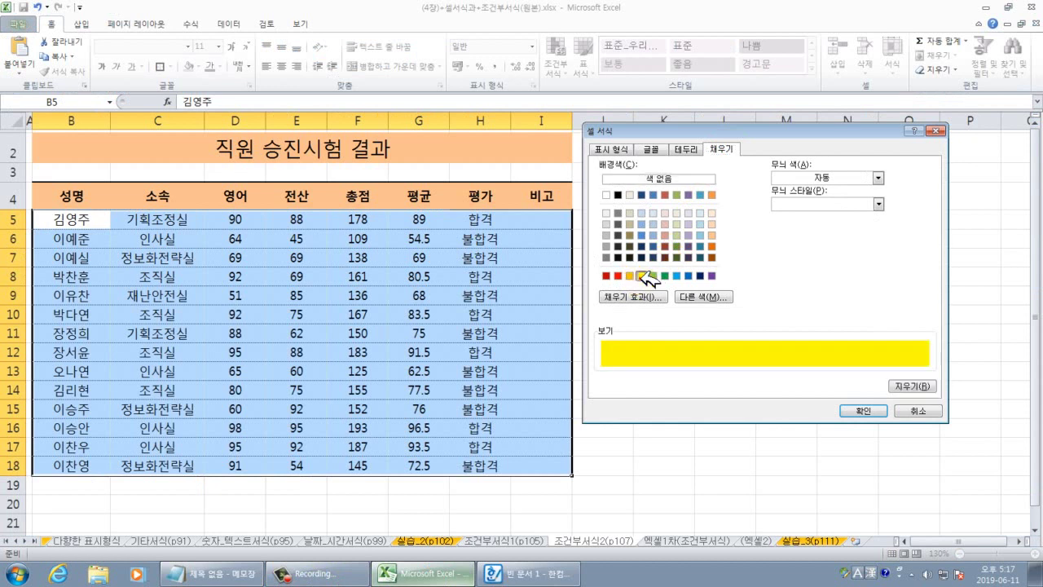
left_click(654, 148)
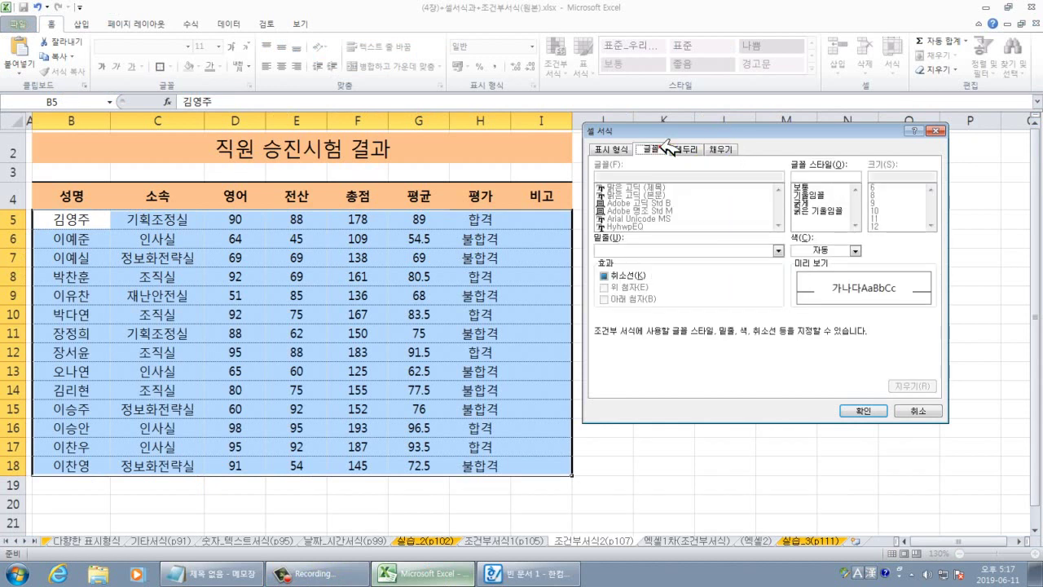
left_click(802, 204)
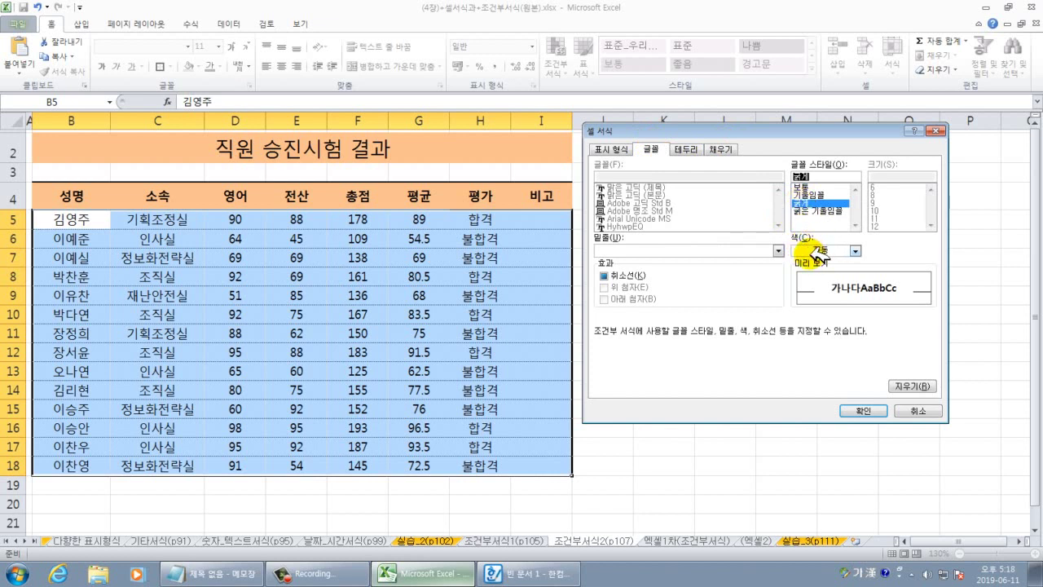
left_click(865, 410)
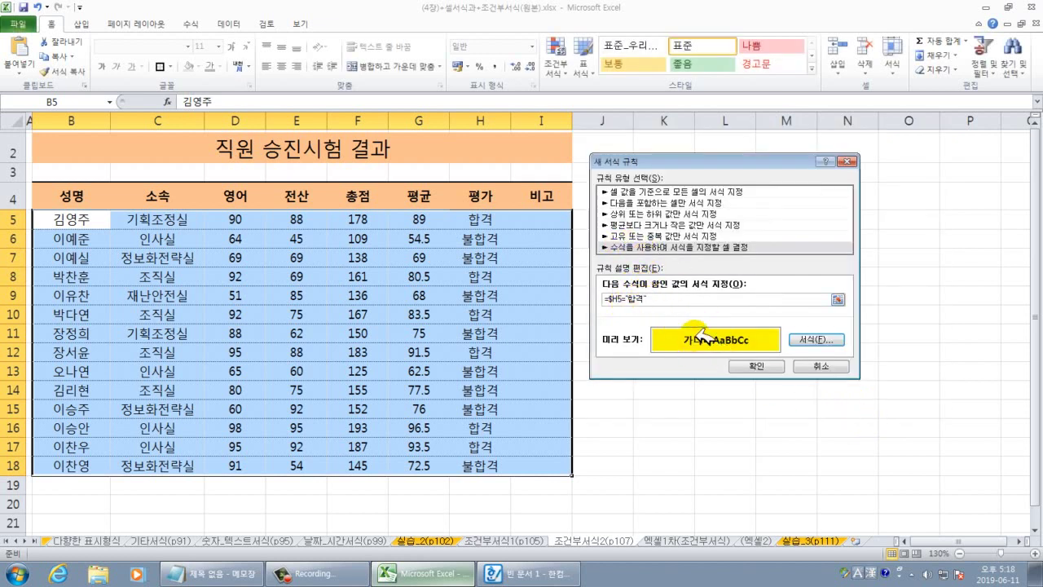
left_click(756, 366)
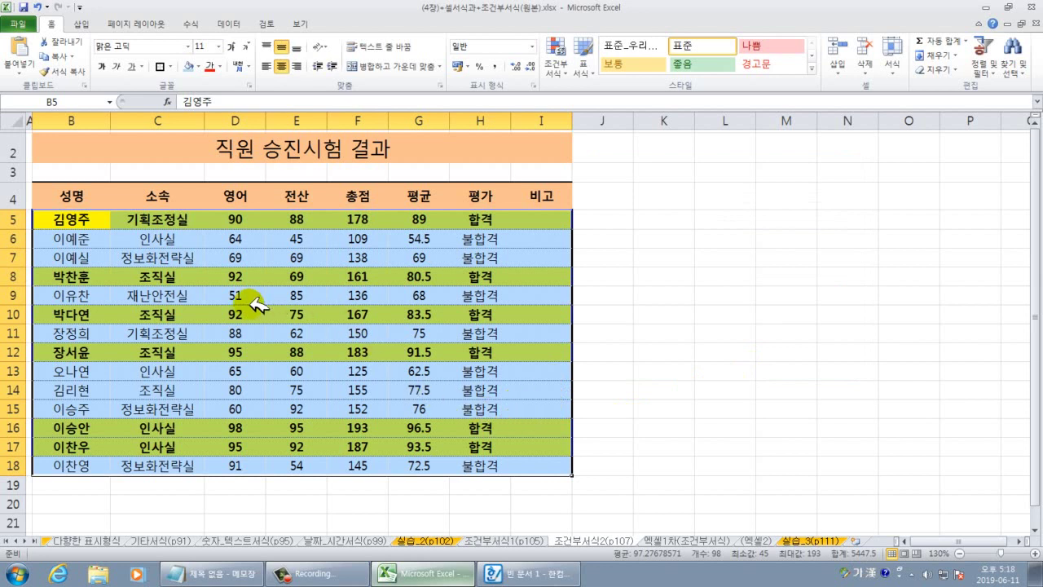
left_click(90, 277)
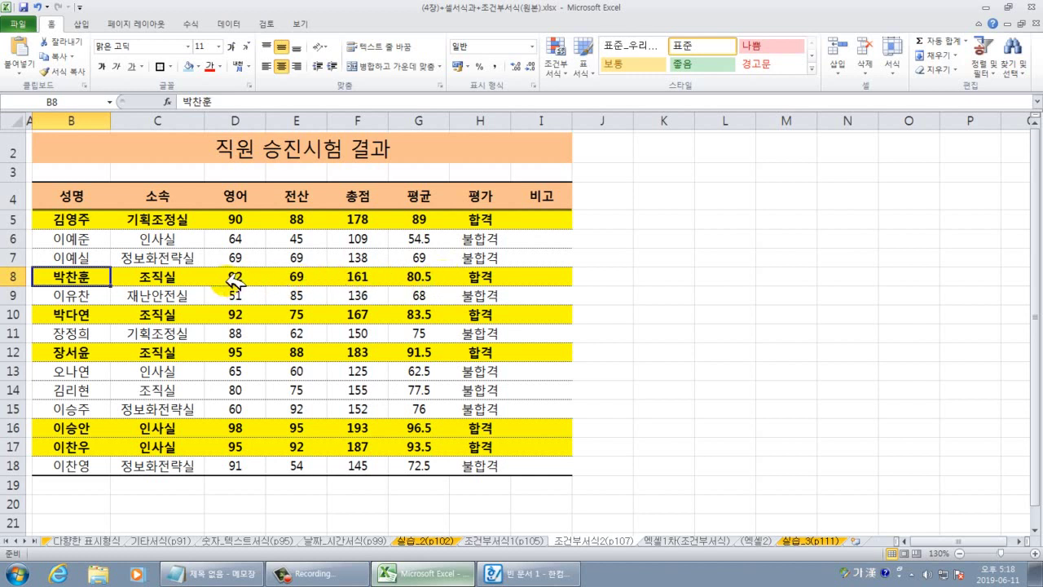
left_click_drag(234, 281, 286, 277)
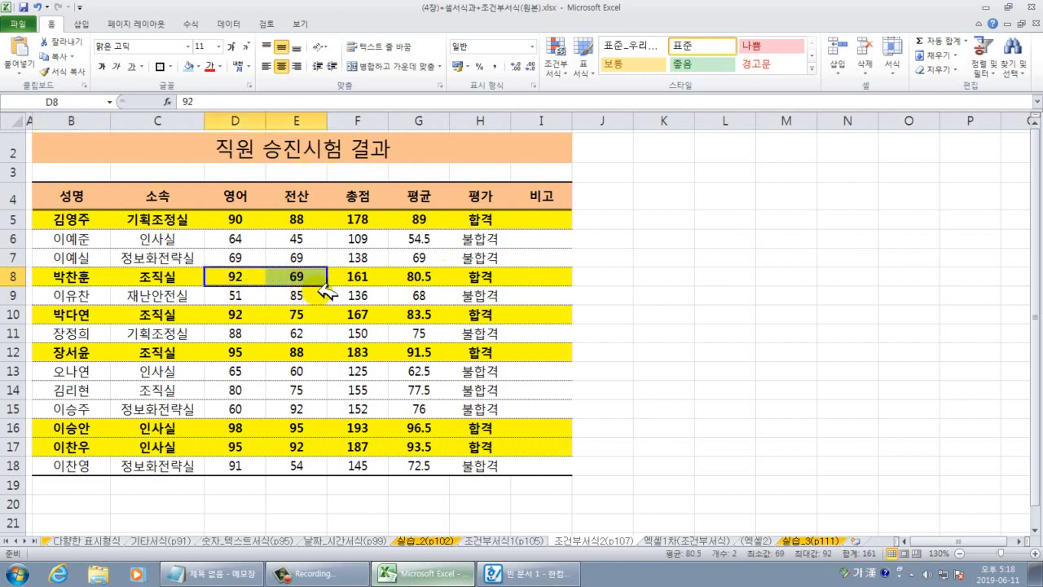
type("3")
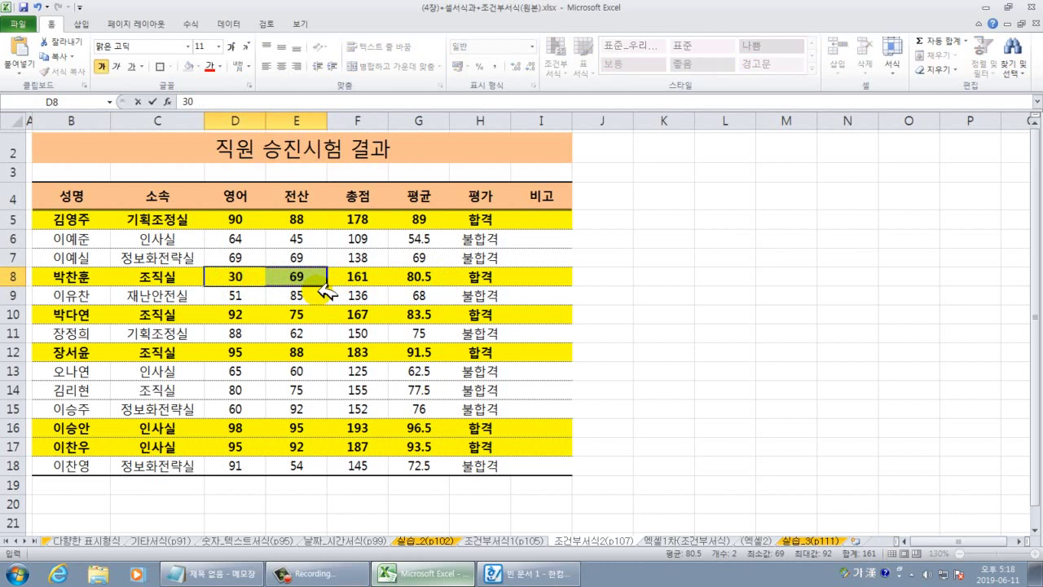
type("0")
key("ctrl+Return")
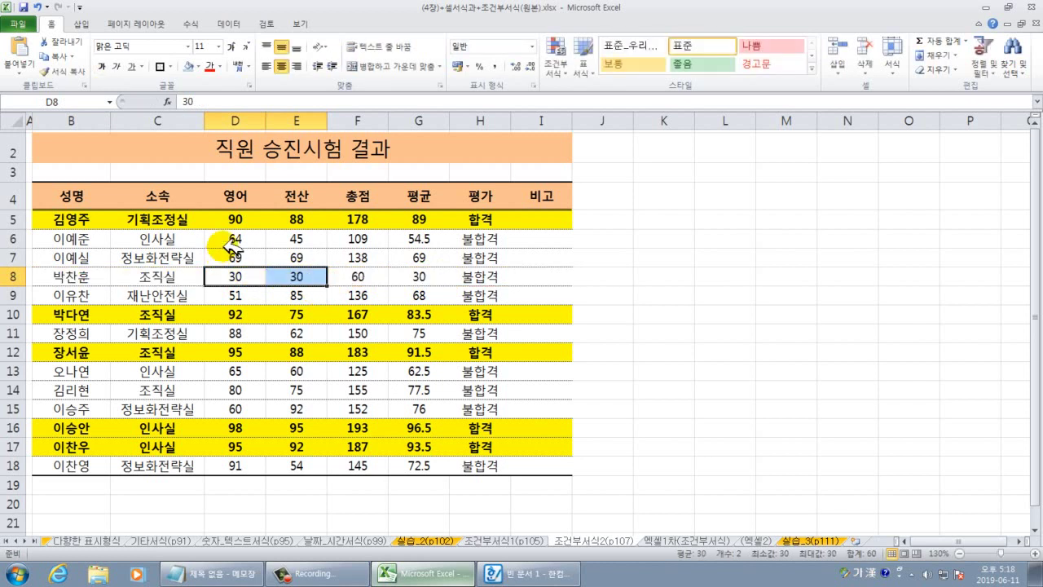
left_click_drag(239, 277, 307, 280)
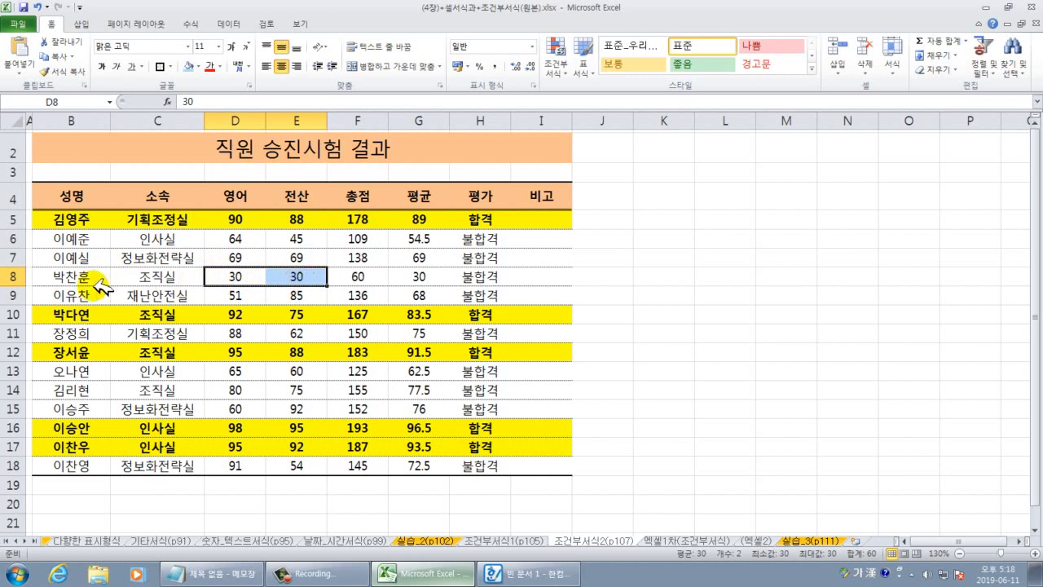
left_click_drag(65, 277, 540, 278)
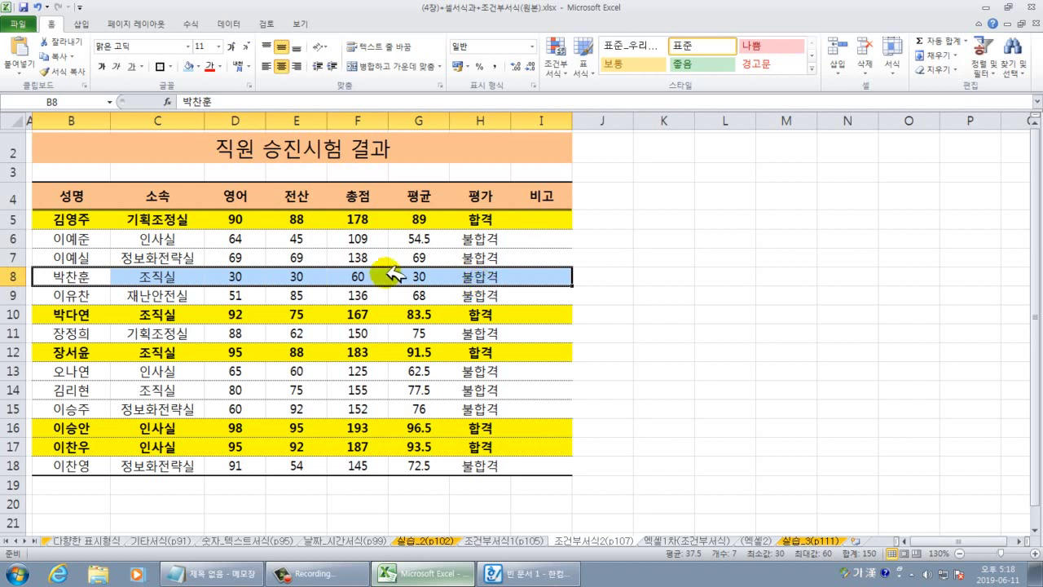
left_click_drag(235, 275, 297, 276)
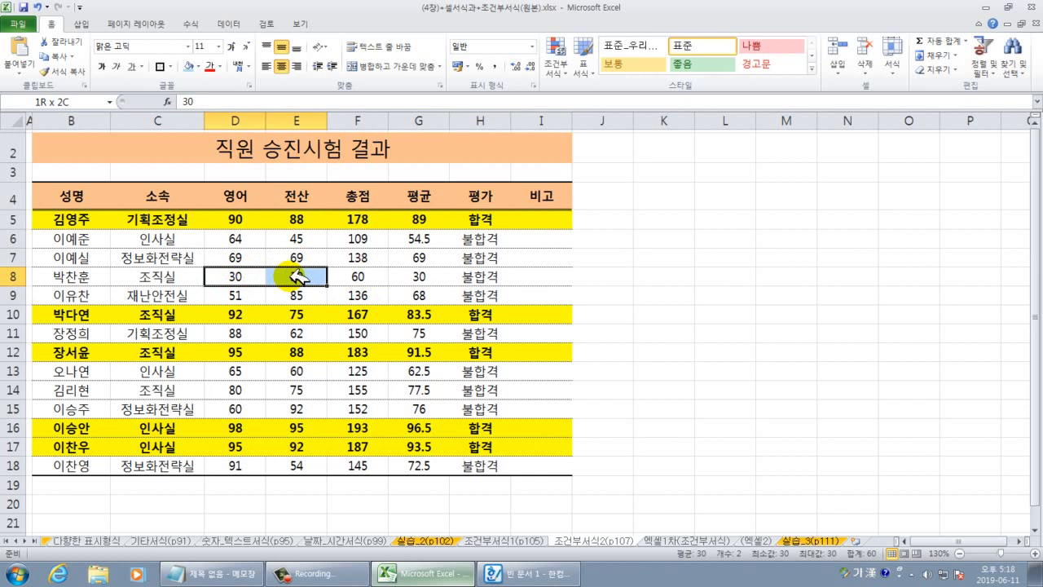
left_click_drag(298, 277, 299, 279)
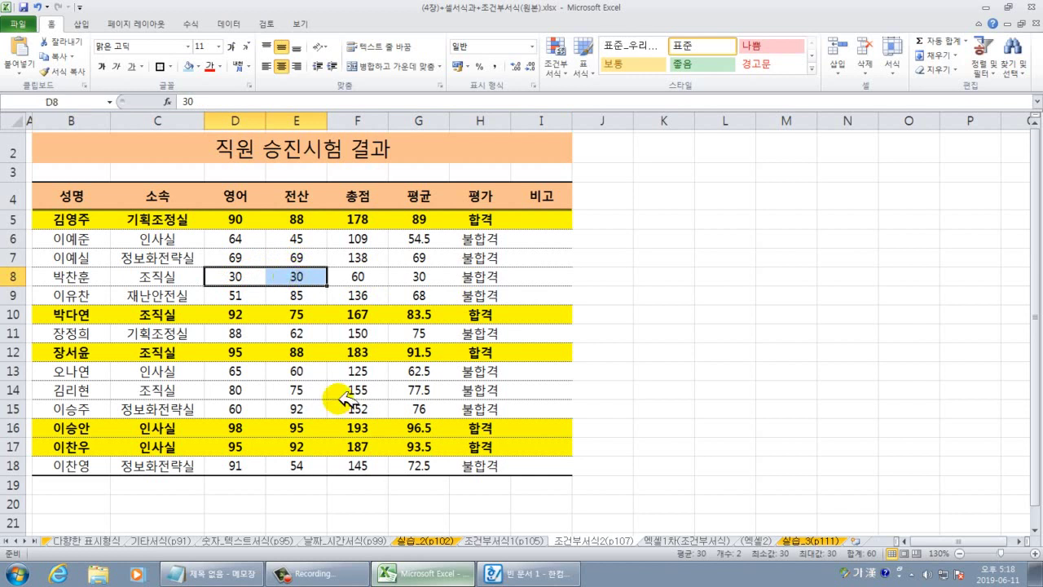
type("100")
key("ctrl+Return")
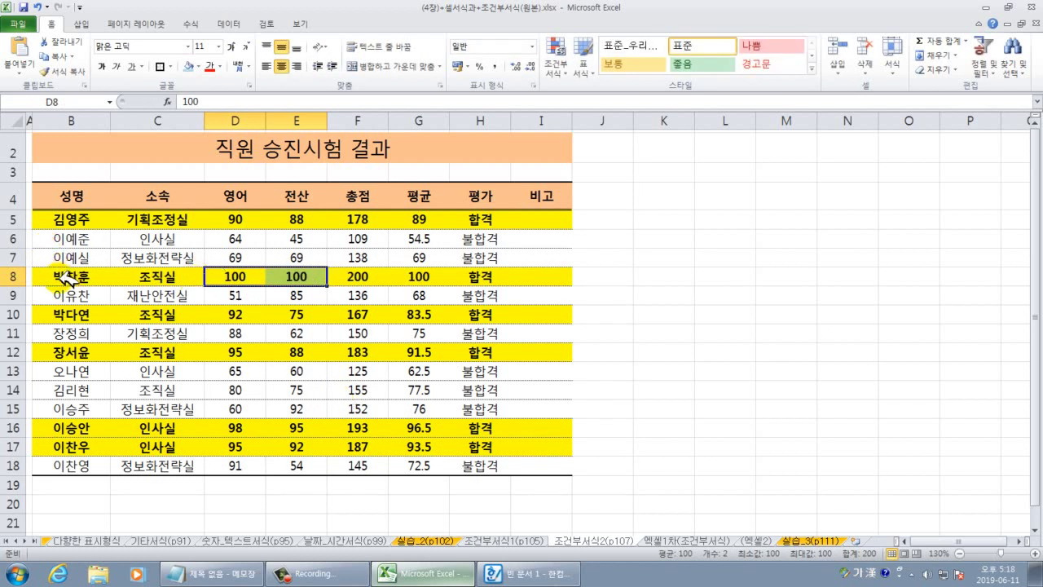
left_click_drag(62, 277, 530, 278)
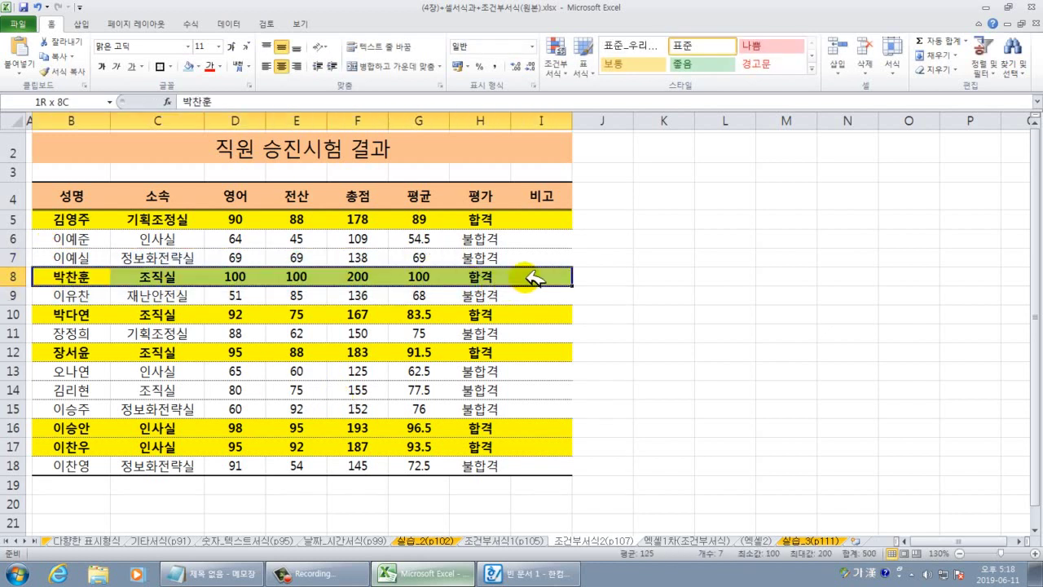
left_click(549, 311)
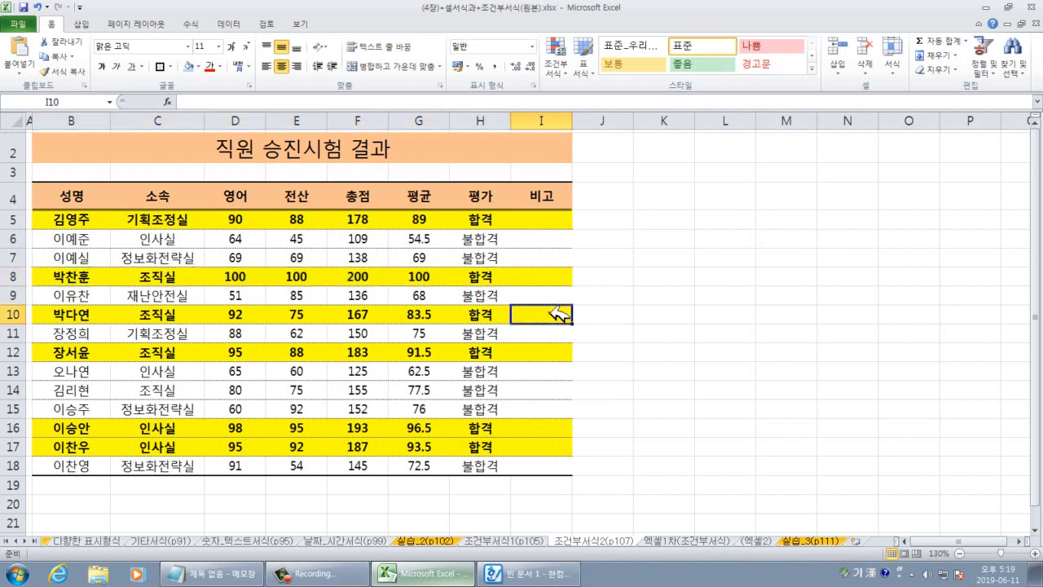
left_click(486, 294)
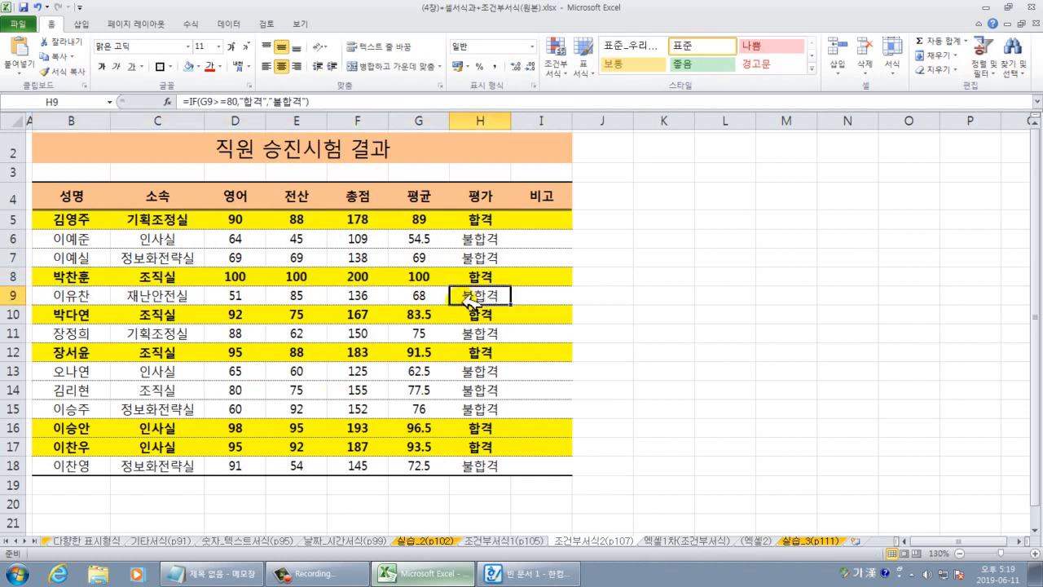
Open the 엑셀1차(조건부서식) sheet and compare its names D8:D17 with the (엑셀2) roster.
left_click(664, 540)
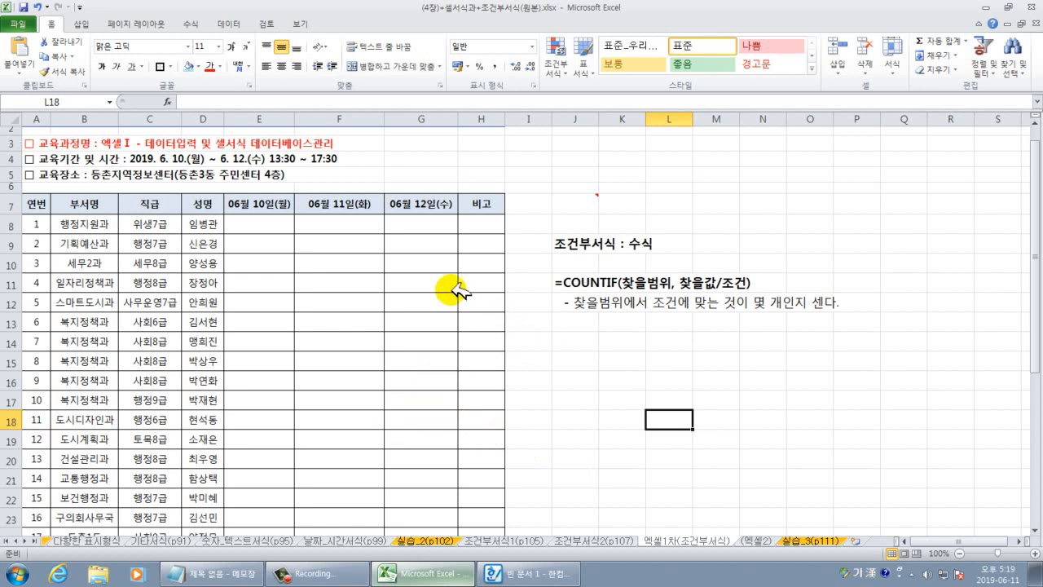
left_click_drag(1035, 332, 1032, 244)
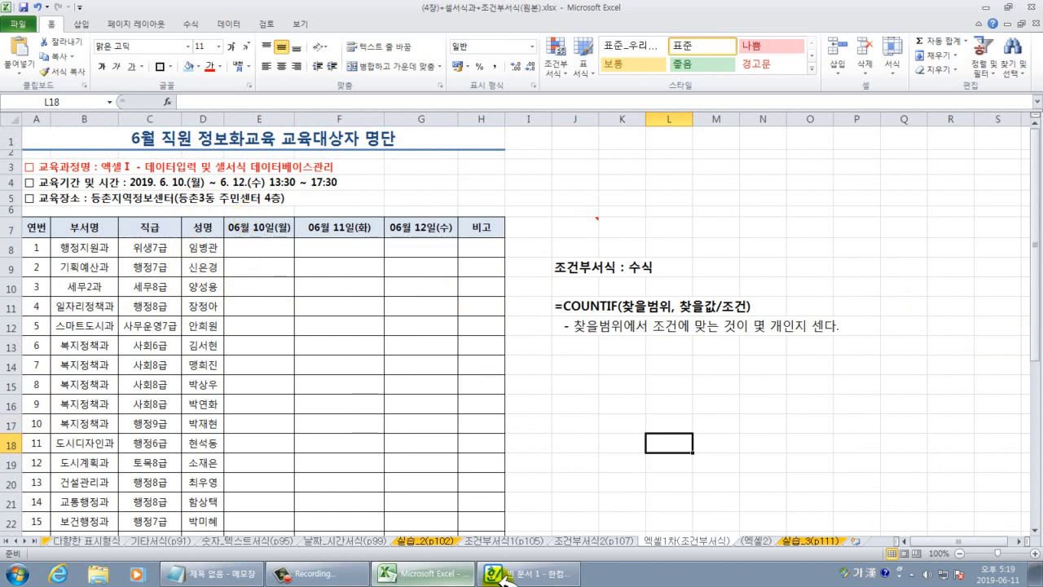
left_click(755, 540)
left_click(194, 295)
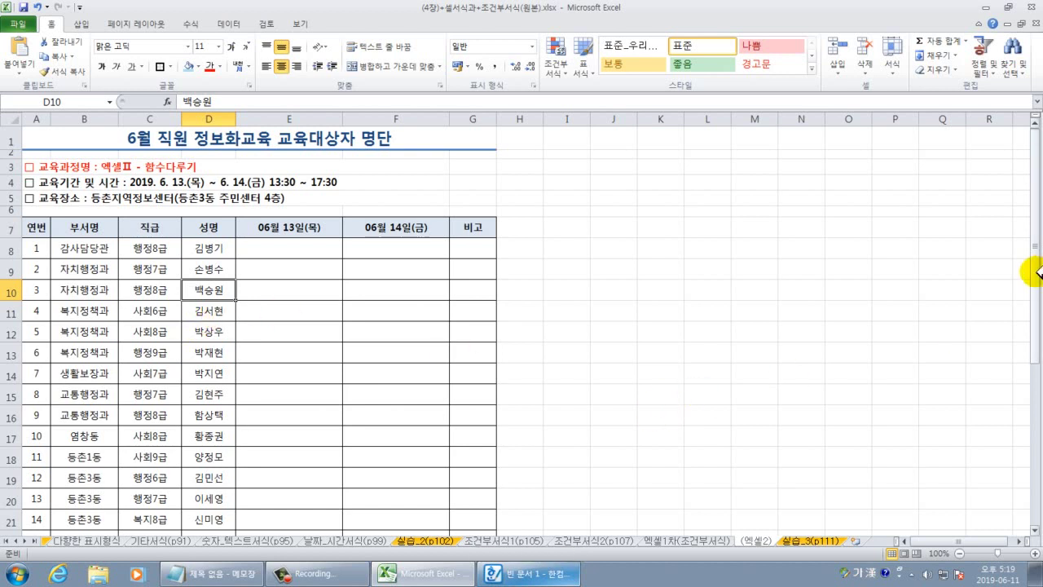
scroll(1035, 273, "down", 4)
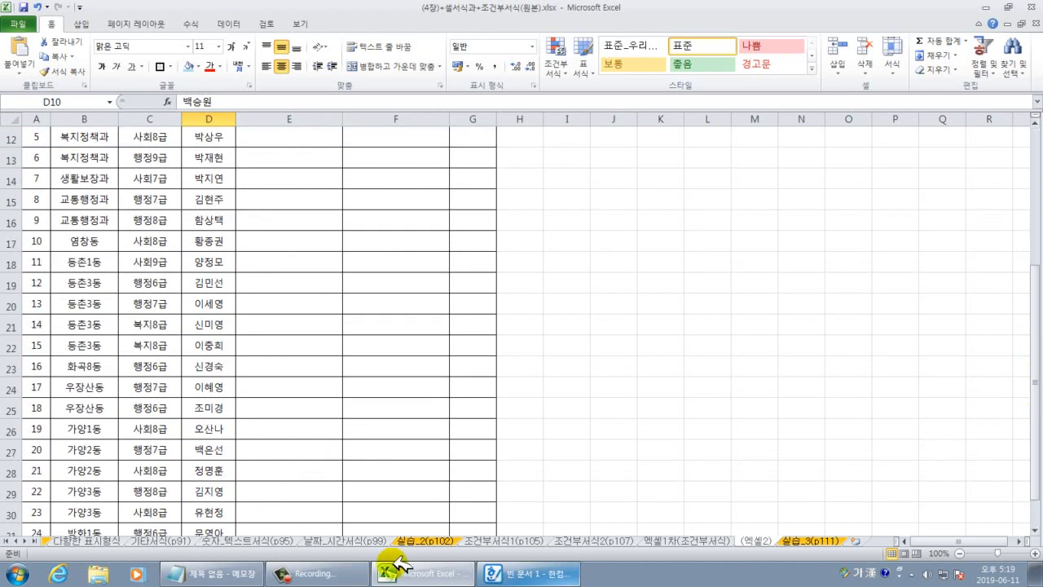
left_click(709, 540)
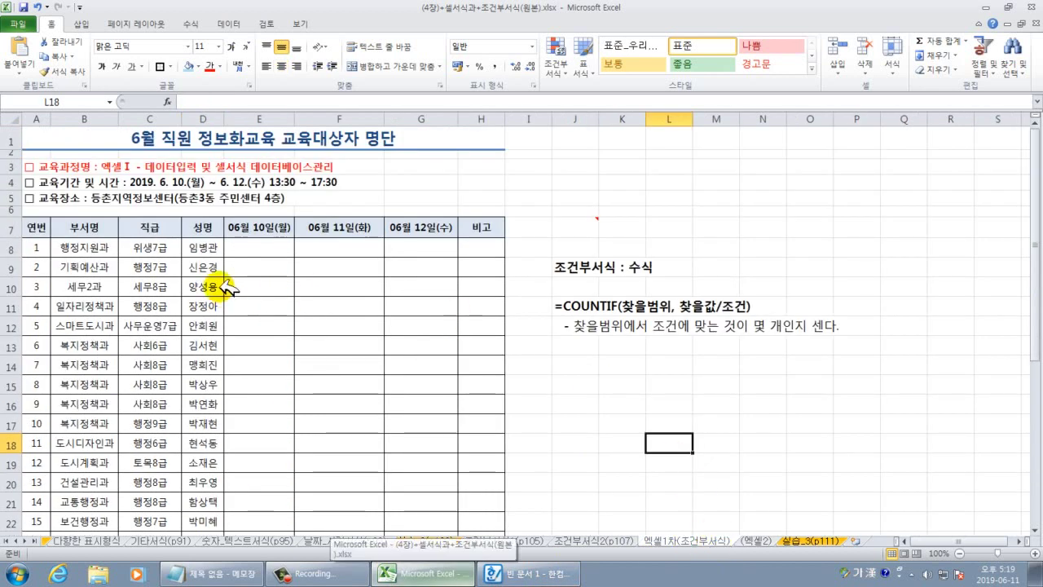
left_click_drag(204, 246, 227, 415)
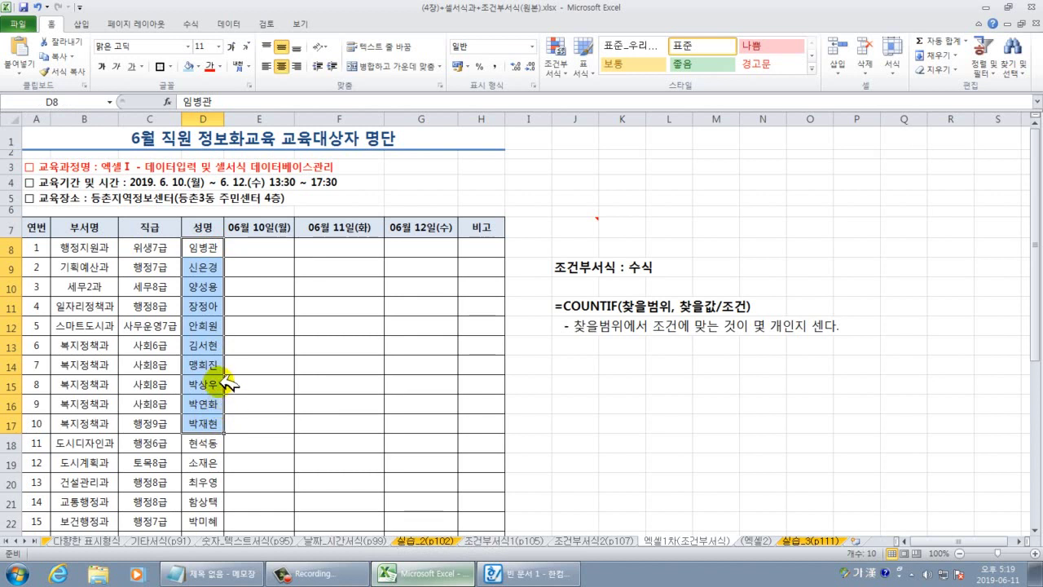
left_click(220, 244)
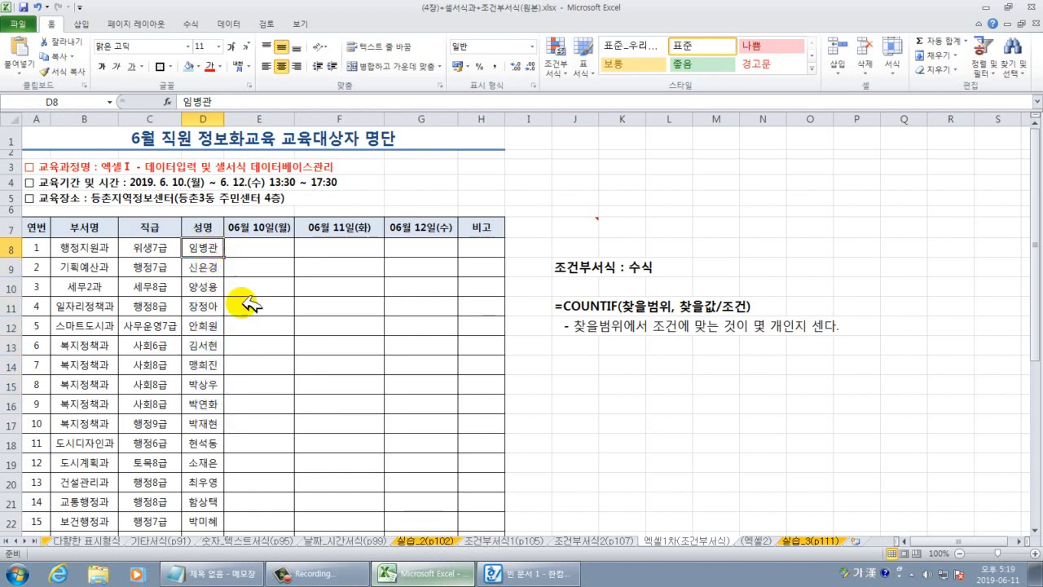
Flip between the (엑셀2) and 엑셀1차(조건부서식) sheets to compare names, then zoom to 90%.
left_click(762, 540)
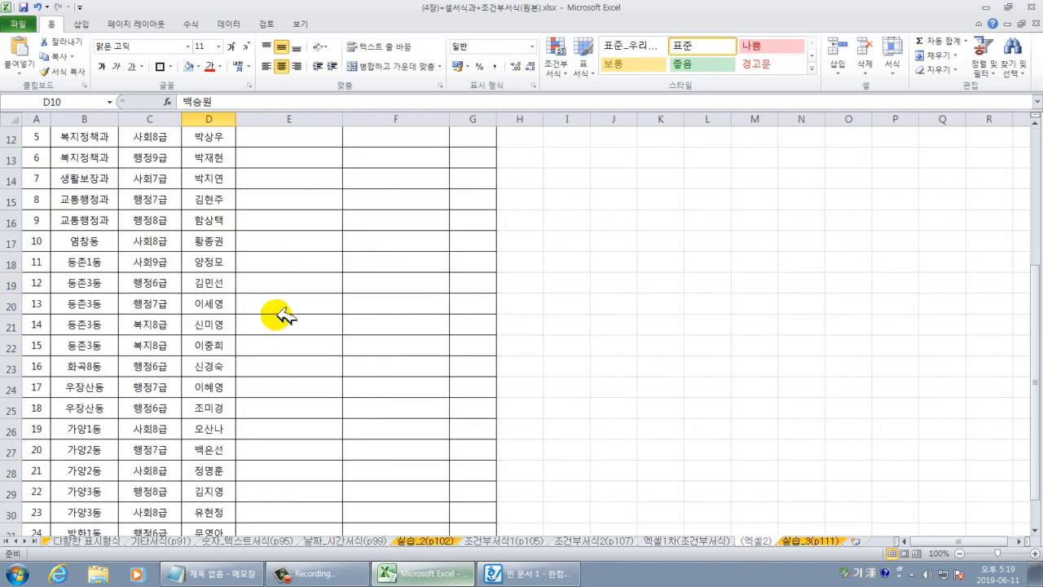
scroll(280, 315, "up", 3)
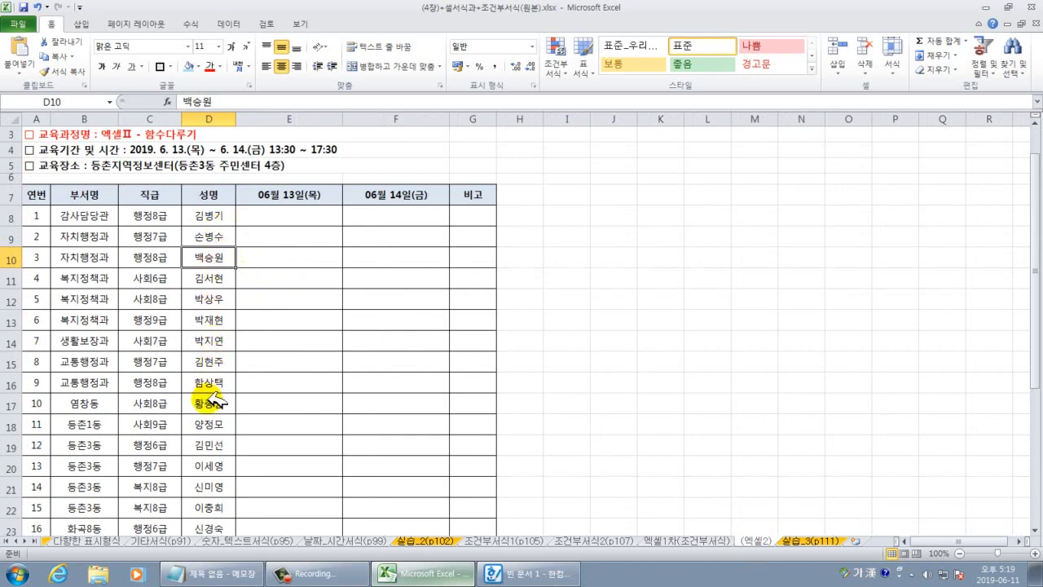
left_click(701, 544)
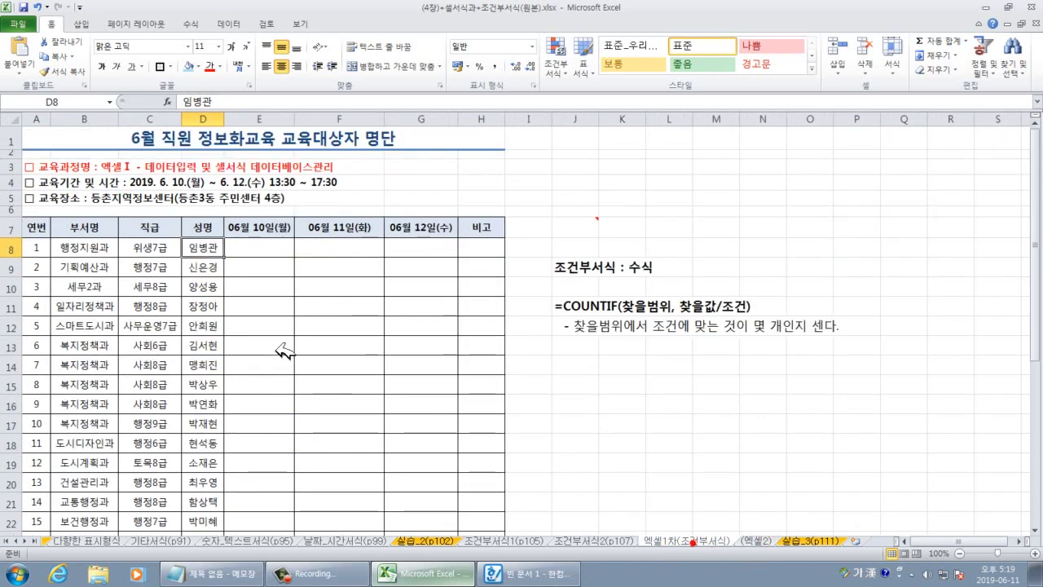
left_click(770, 540)
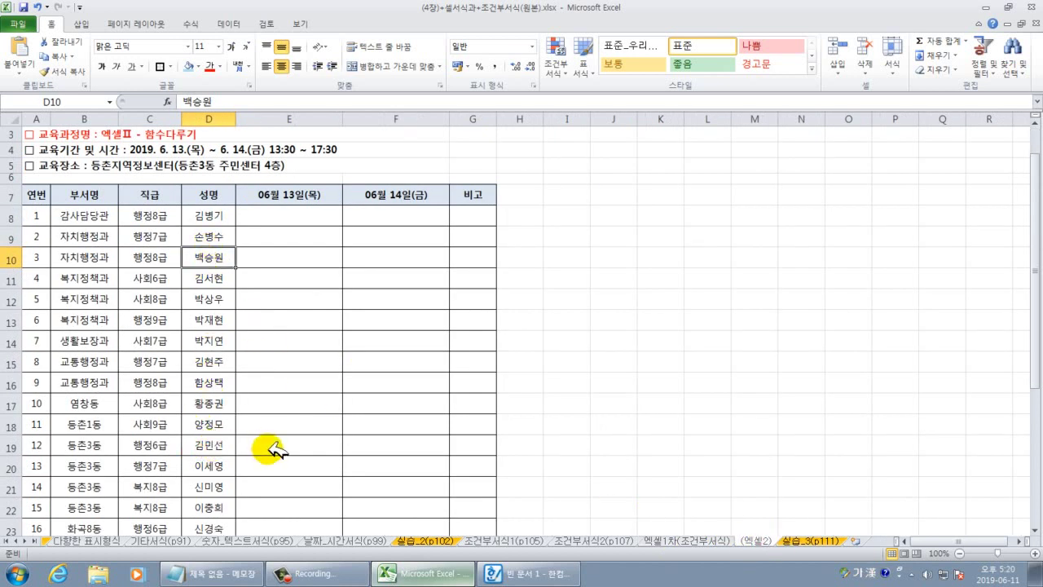
left_click(664, 540)
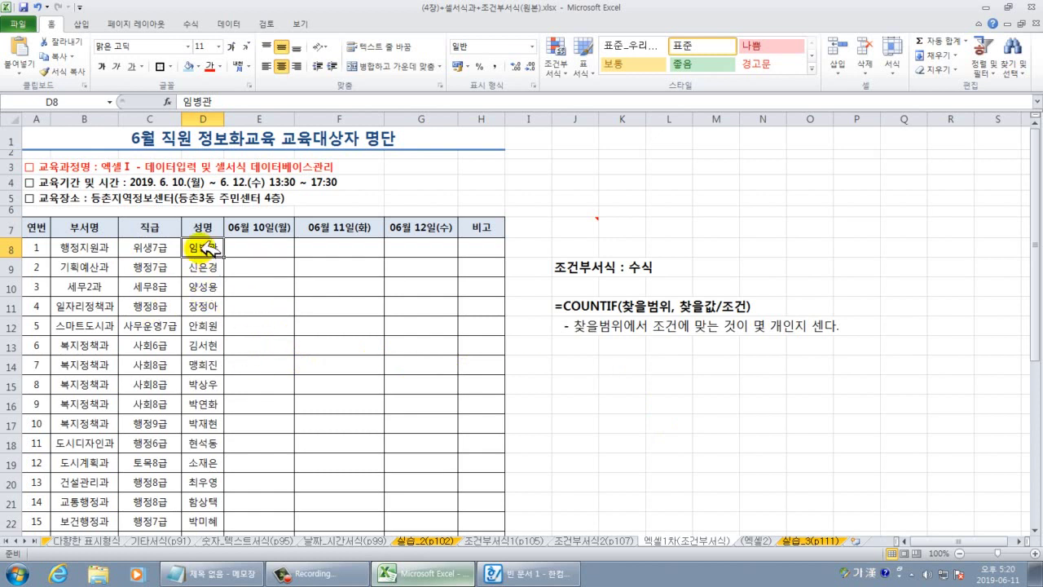
left_click(745, 540)
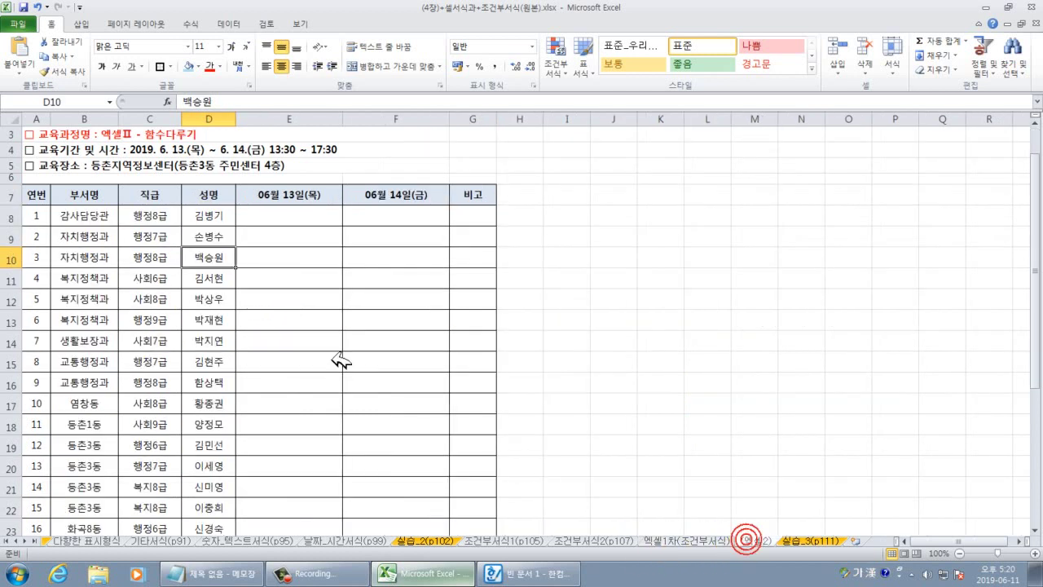
left_click(687, 540)
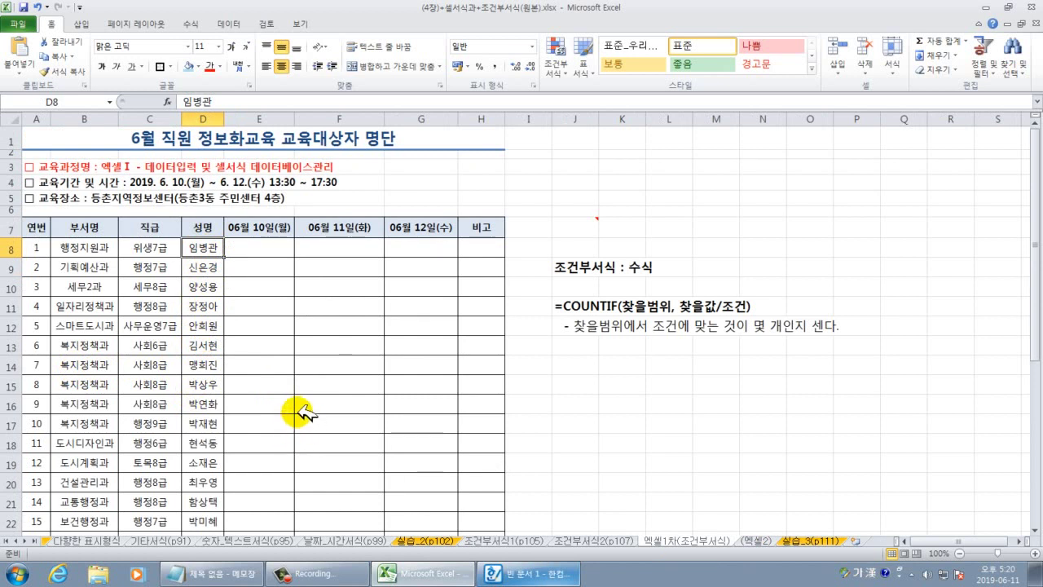
scroll(299, 413, "down", 2)
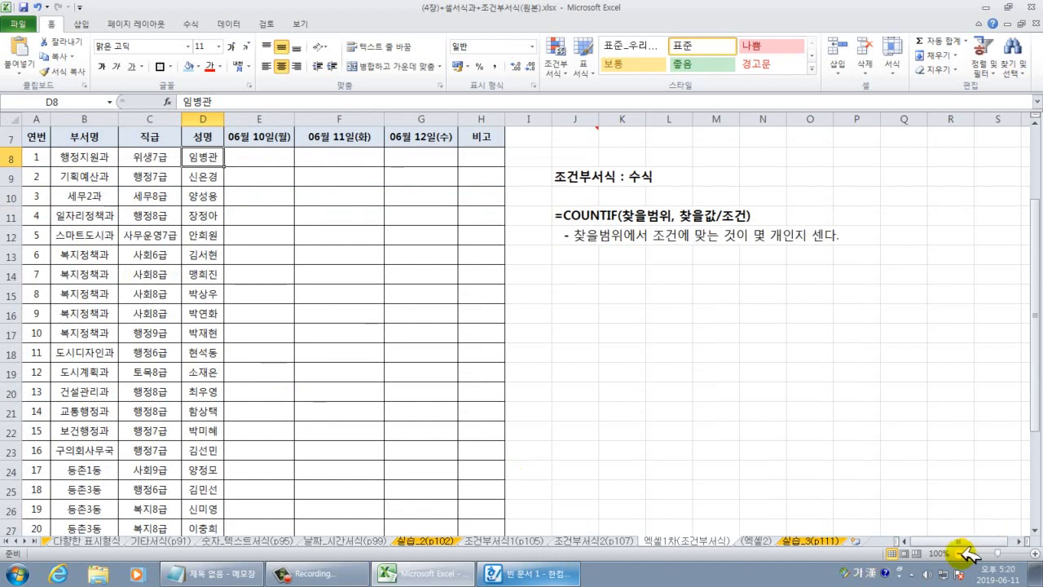
left_click(962, 553)
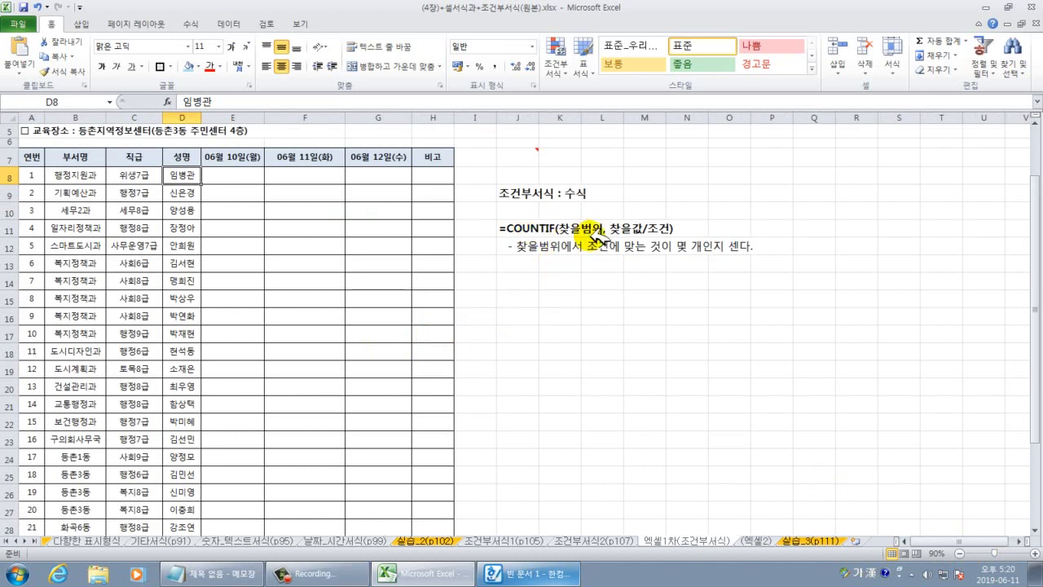
scroll(619, 382, "up", 2)
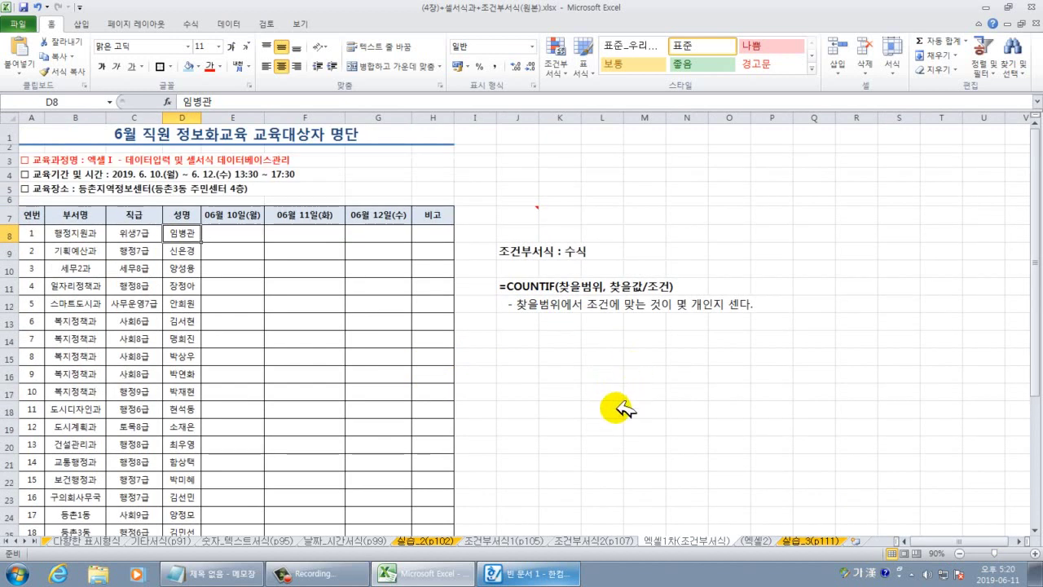
scroll(631, 393, "up", 4)
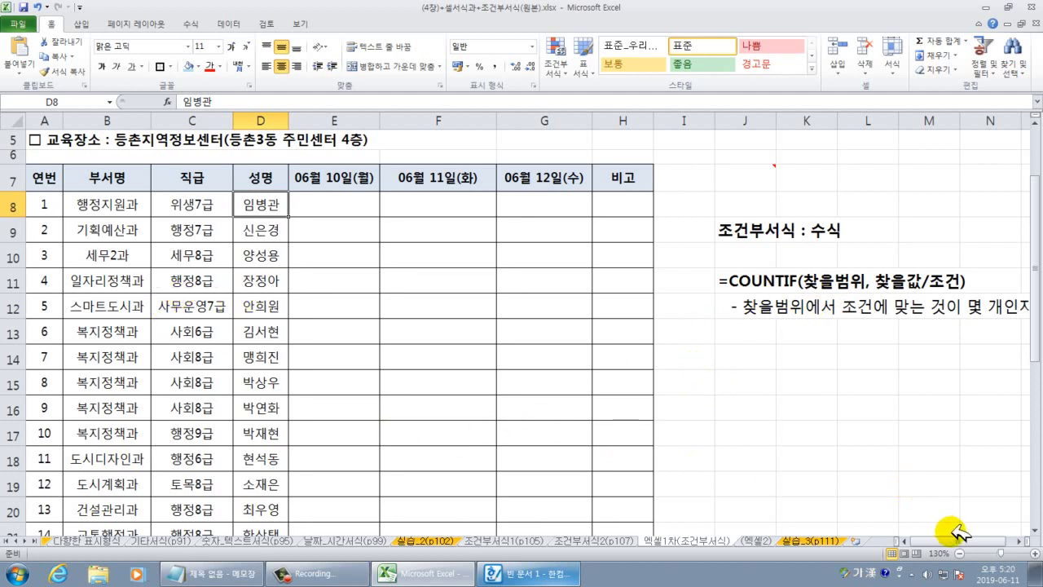
scroll(1014, 538, "right", 3)
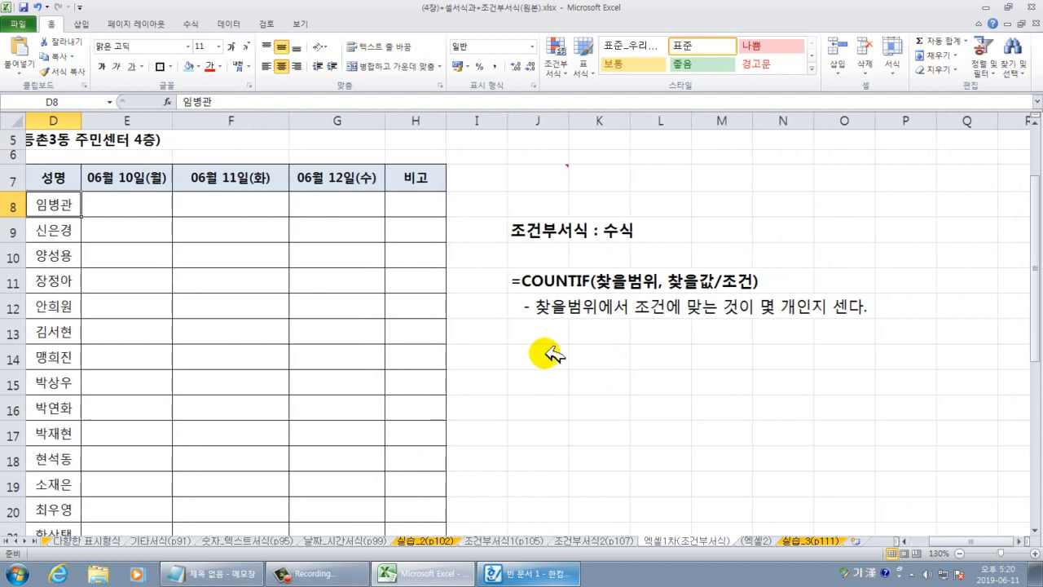
left_click(545, 356)
type("1")
key("Return")
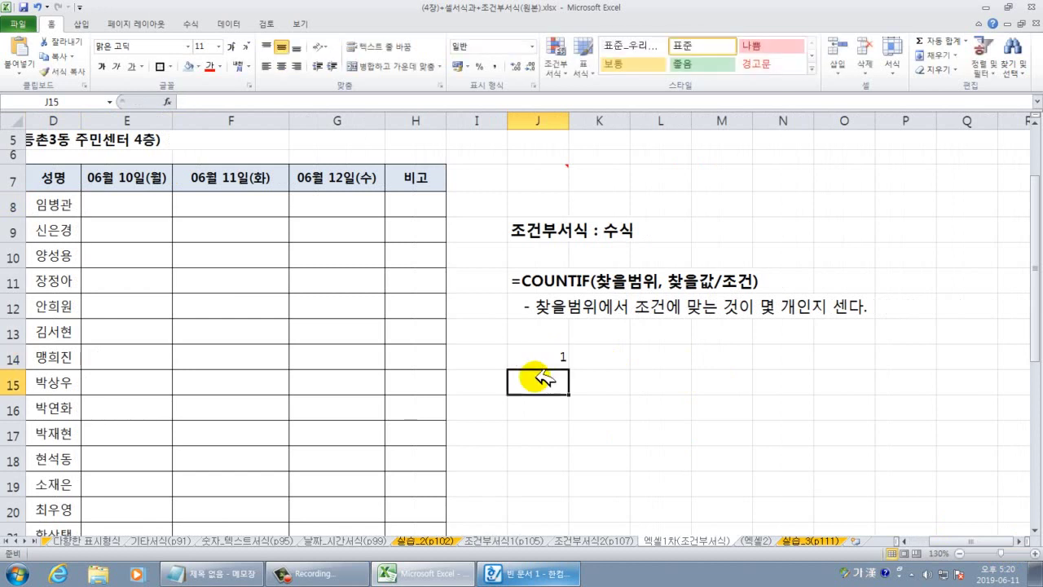
type("15")
key("Return")
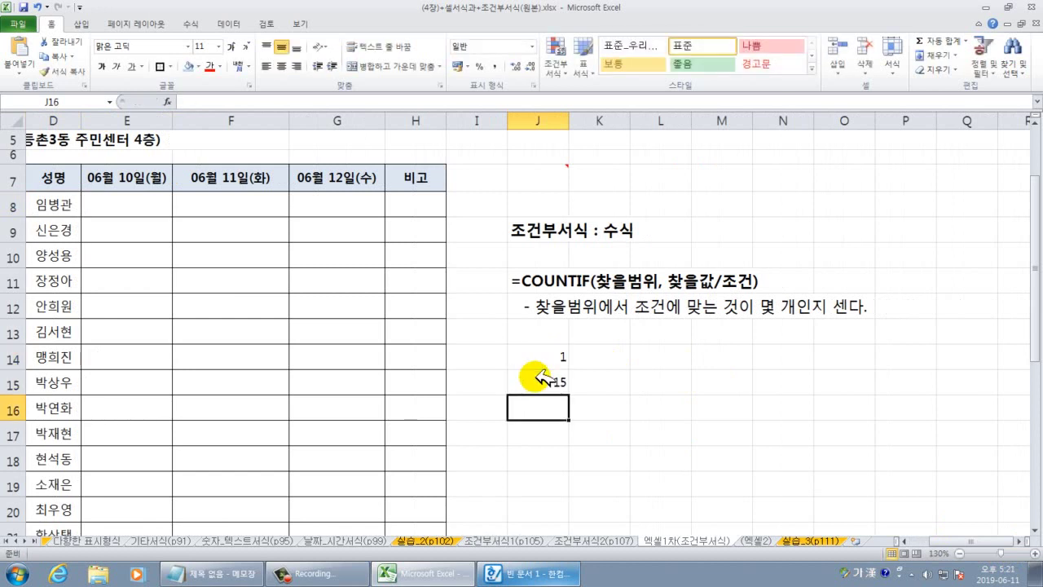
type("5")
key("Return")
key("Up")
type("5")
key("Return")
type("1")
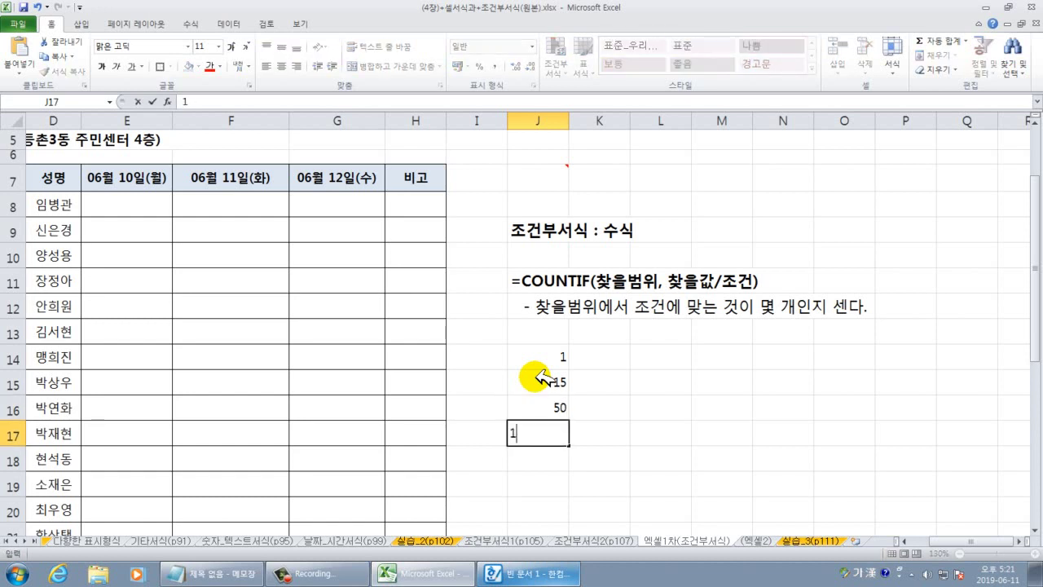
type("7")
key("Return")
type("3")
key("Return")
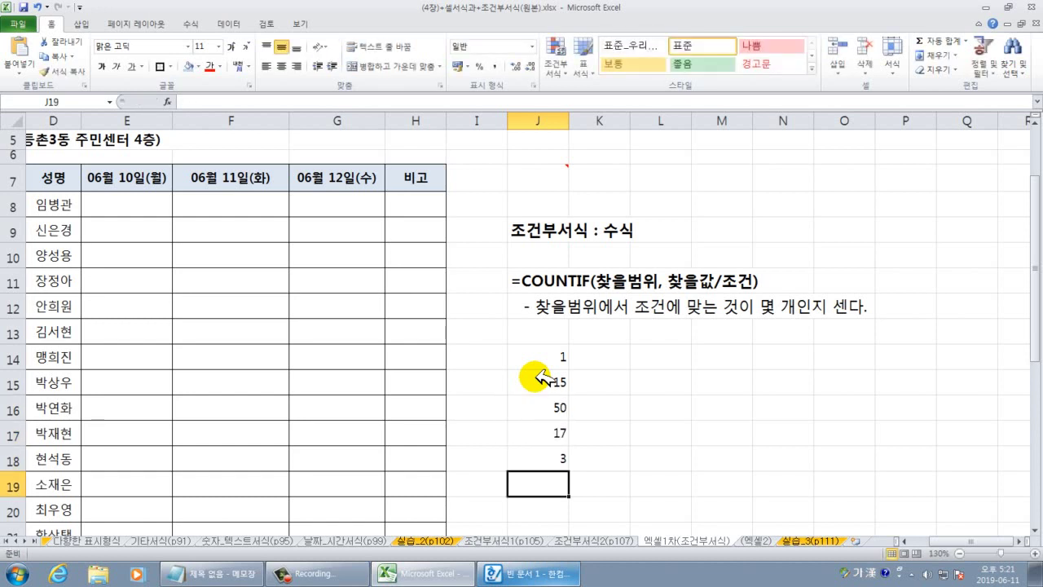
scroll(448, 263, "down", 1)
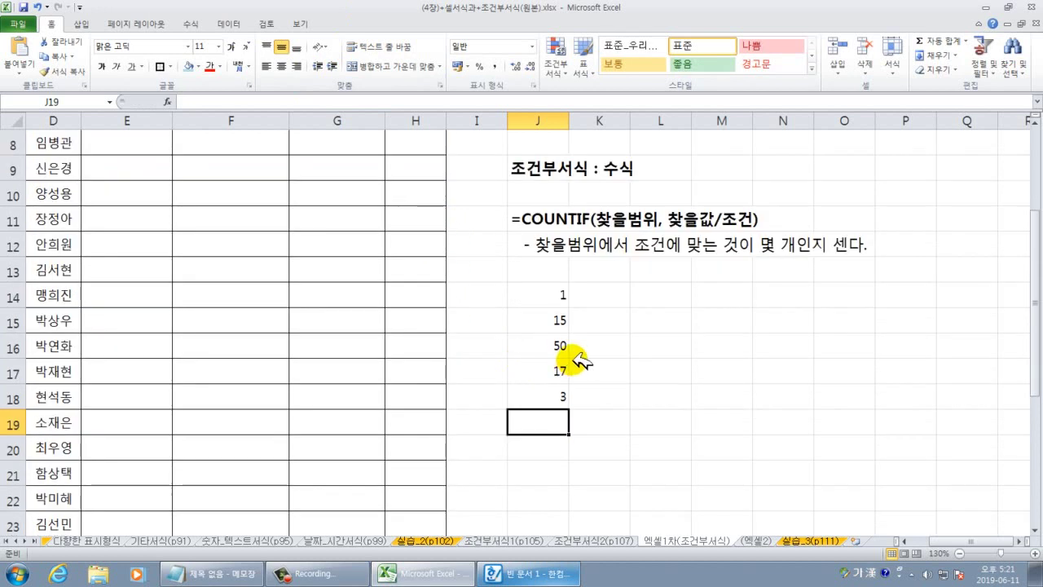
left_click(730, 424)
scroll(731, 425, "up", 3)
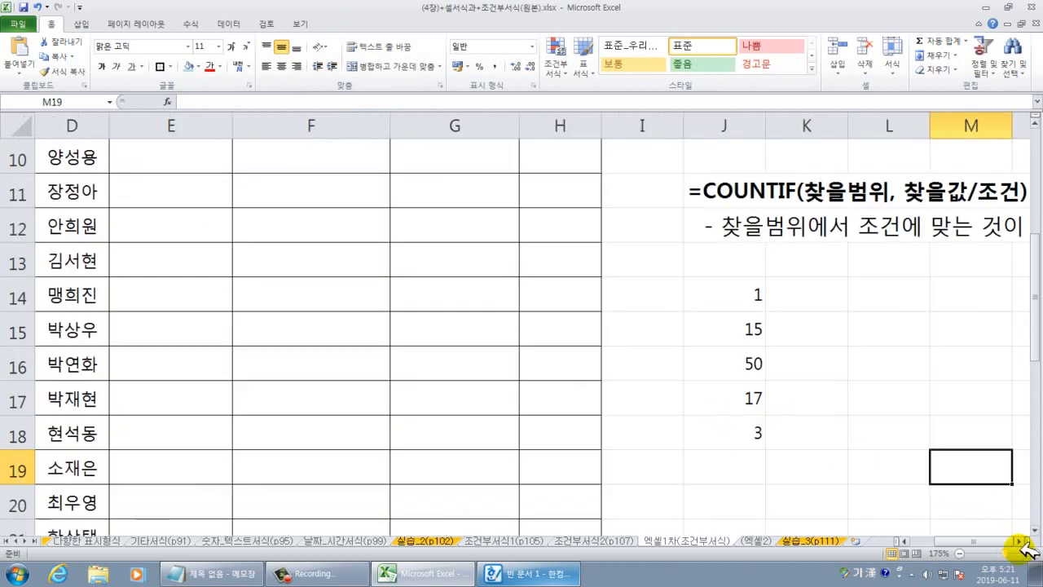
left_click(1028, 544)
left_click(1028, 544)
left_click(1028, 544)
left_click(605, 362)
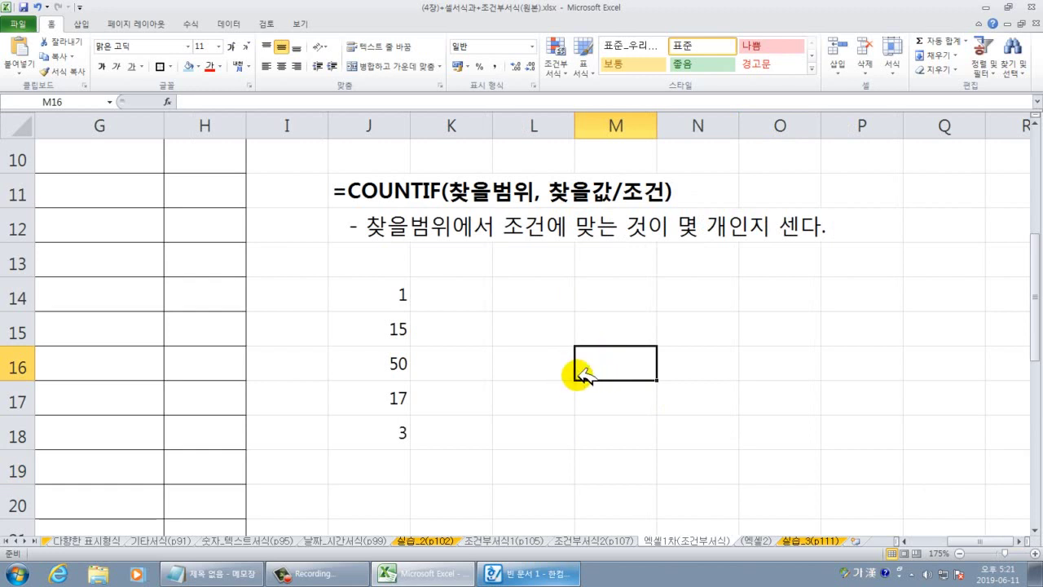
left_click_drag(404, 295, 395, 429)
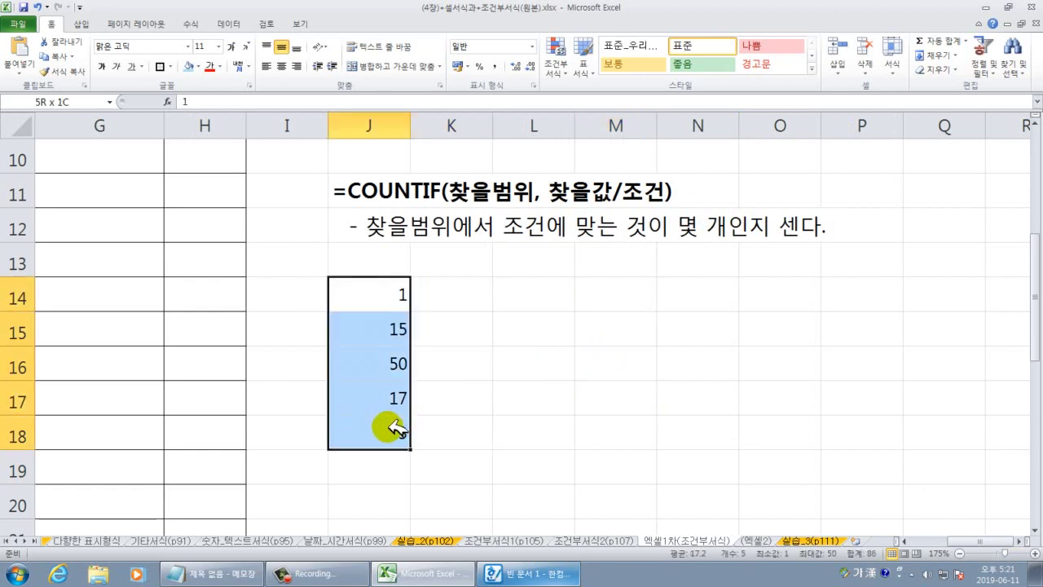
left_click(539, 326)
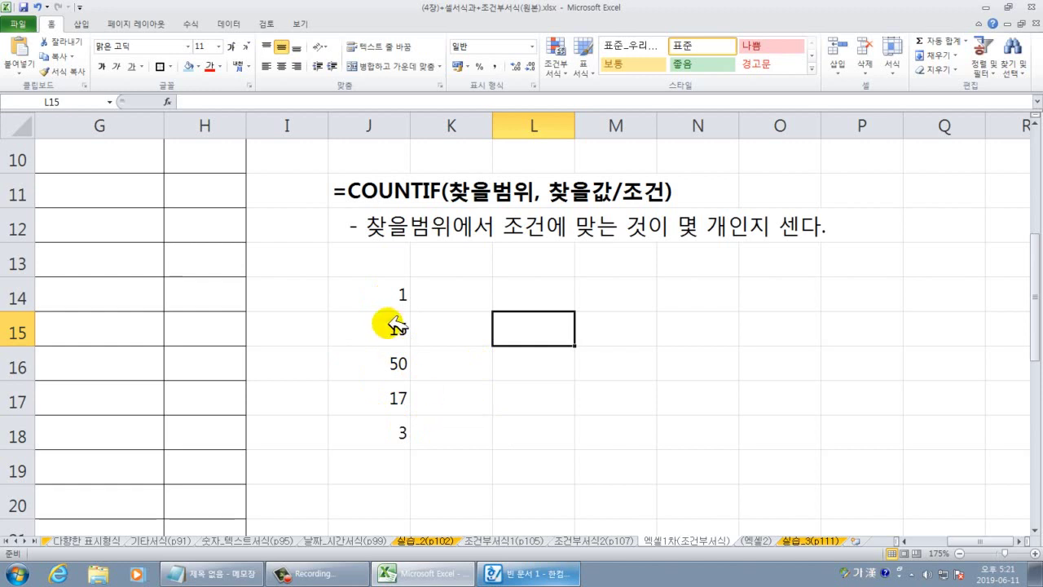
left_click_drag(399, 295, 400, 430)
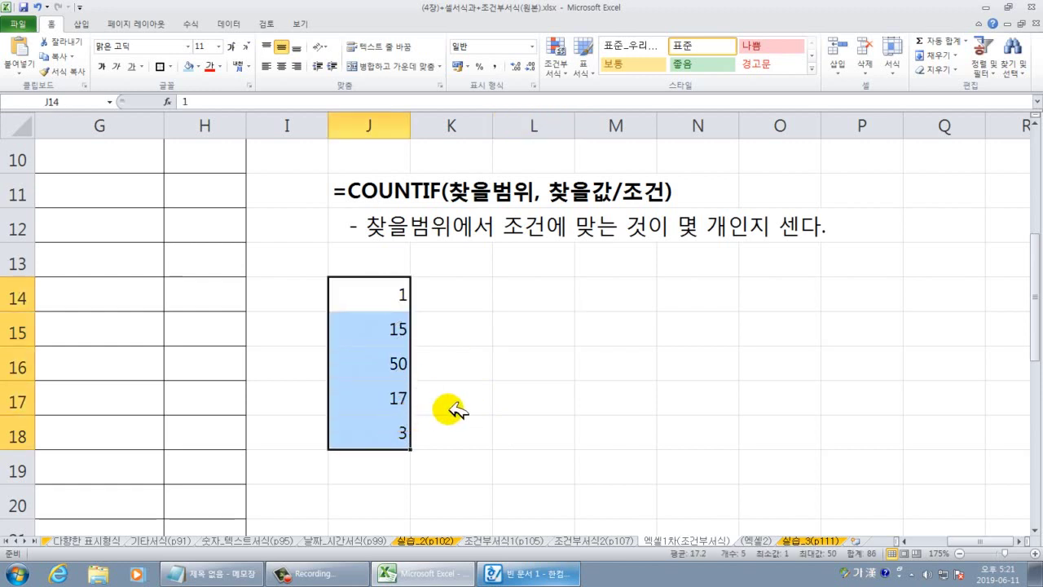
left_click(529, 358)
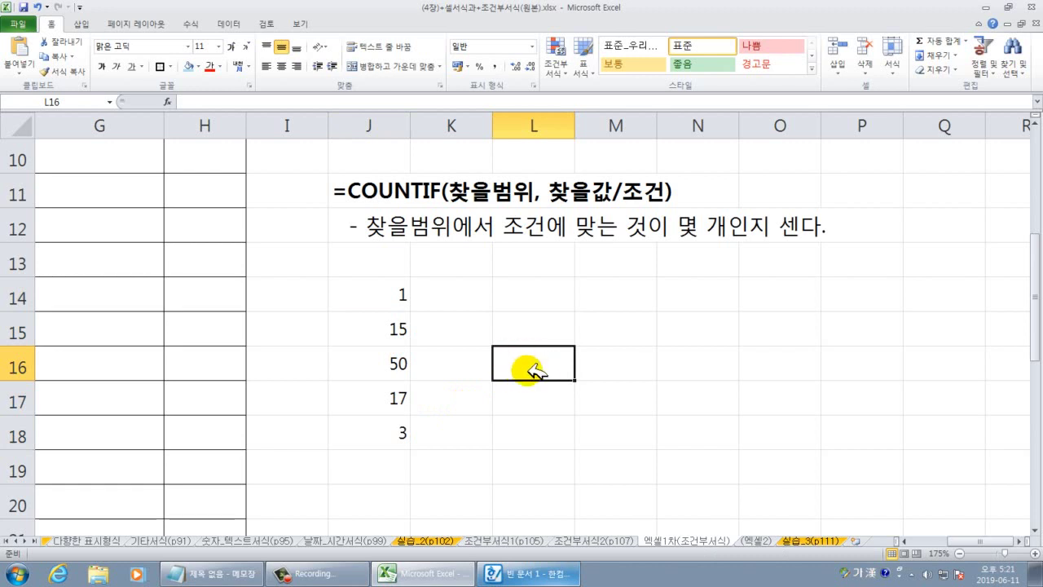
Enter =COUNTIF(J14:J18,">=10") in L16.
type("=채ㅕ")
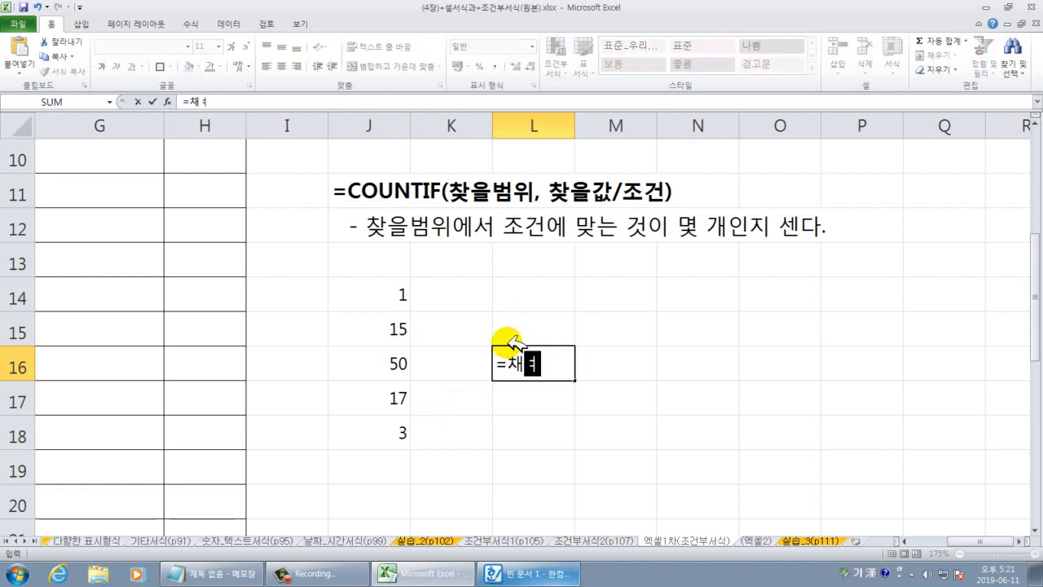
type("cou")
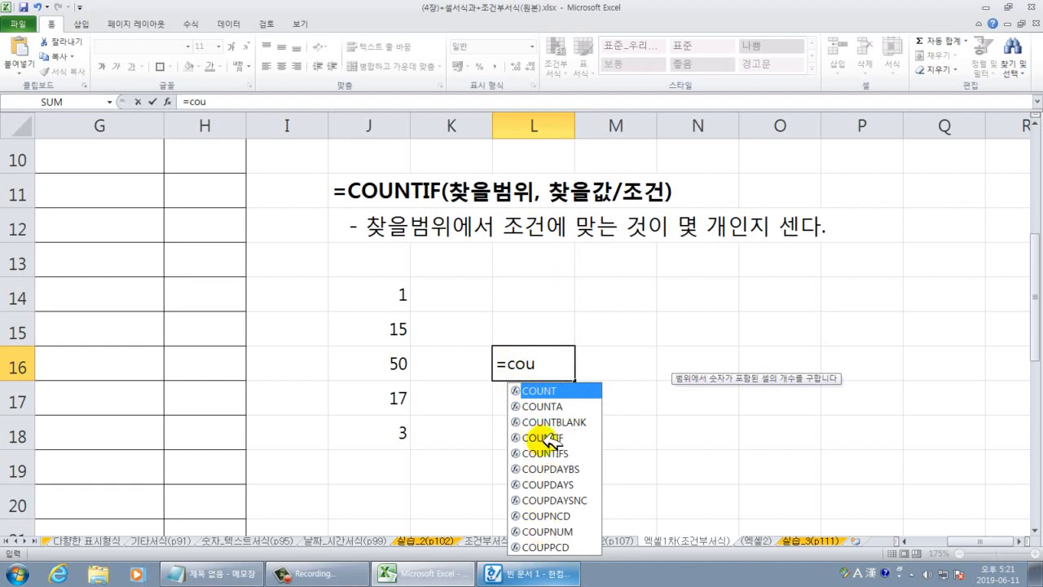
double_click(544, 439)
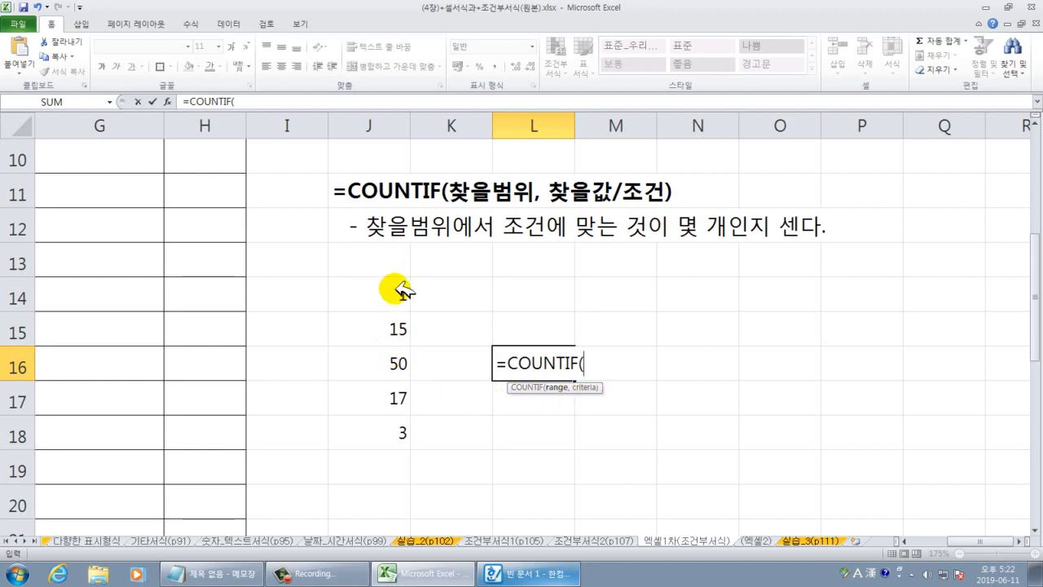
left_click_drag(402, 291, 389, 422)
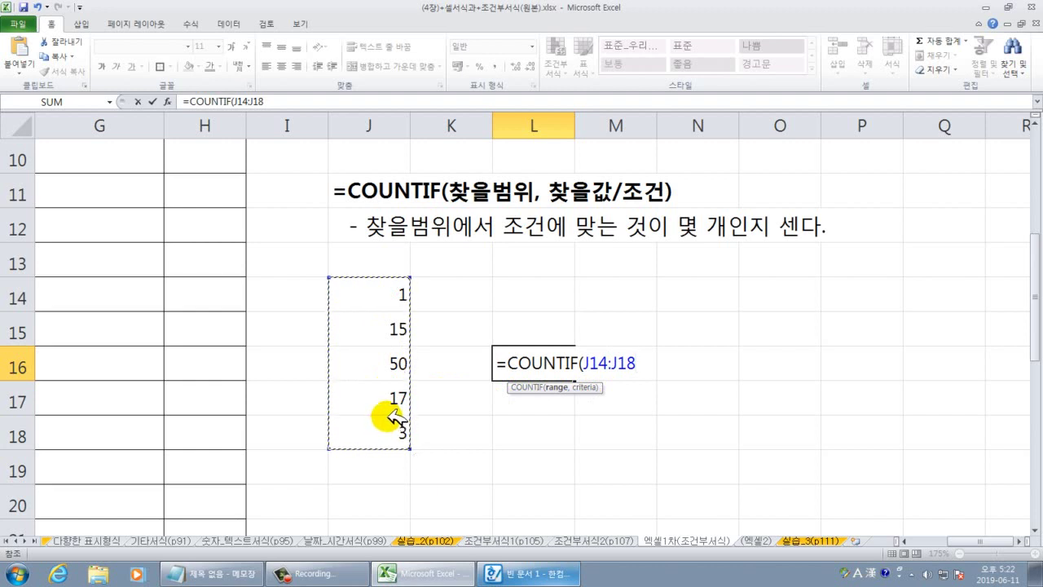
type(",\">=10")
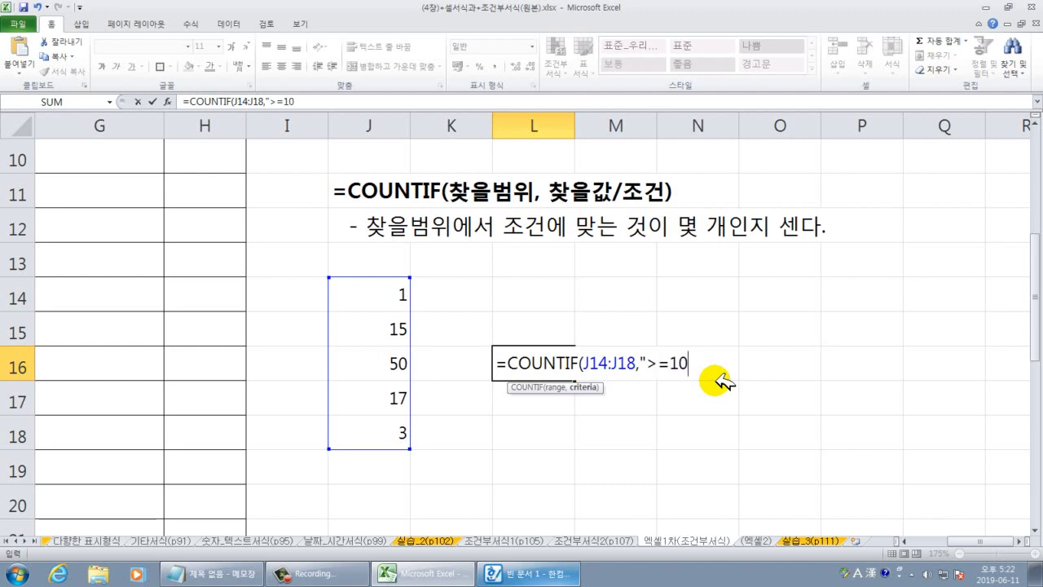
type(")")
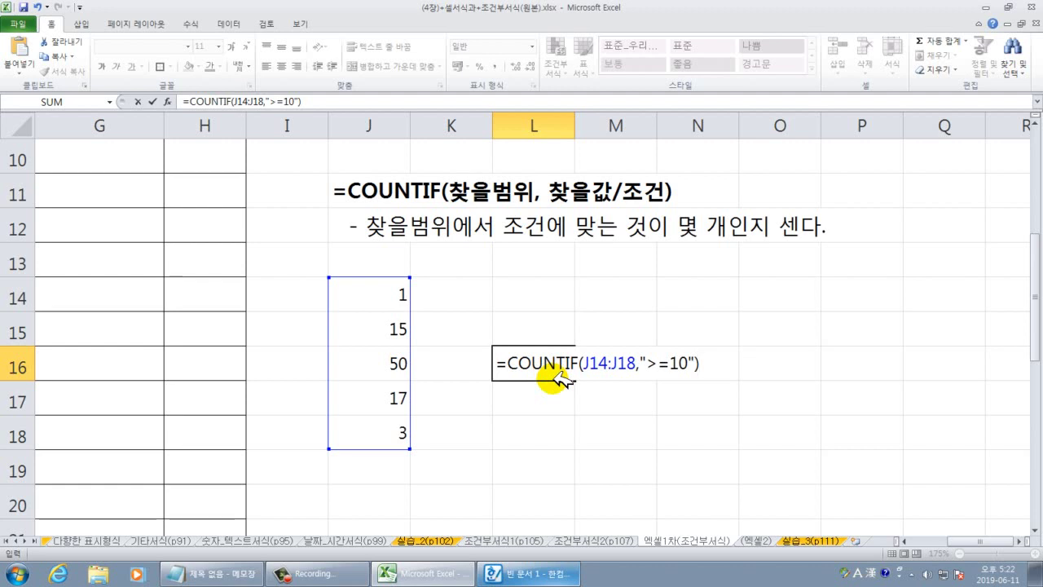
key("Return")
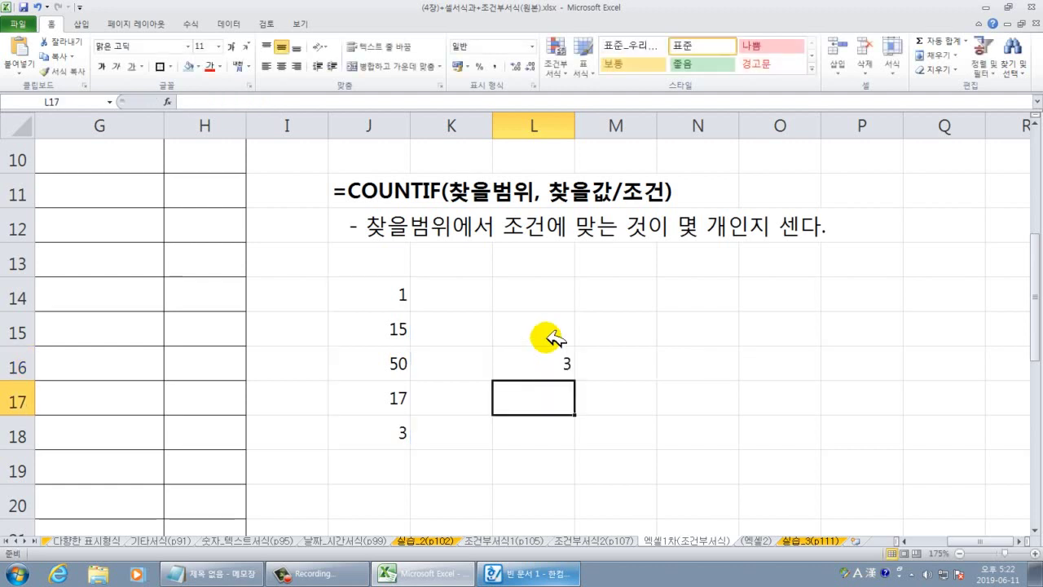
Change J16 from 50 to 7 so the COUNTIF result in L16 becomes 2.
left_click(379, 357)
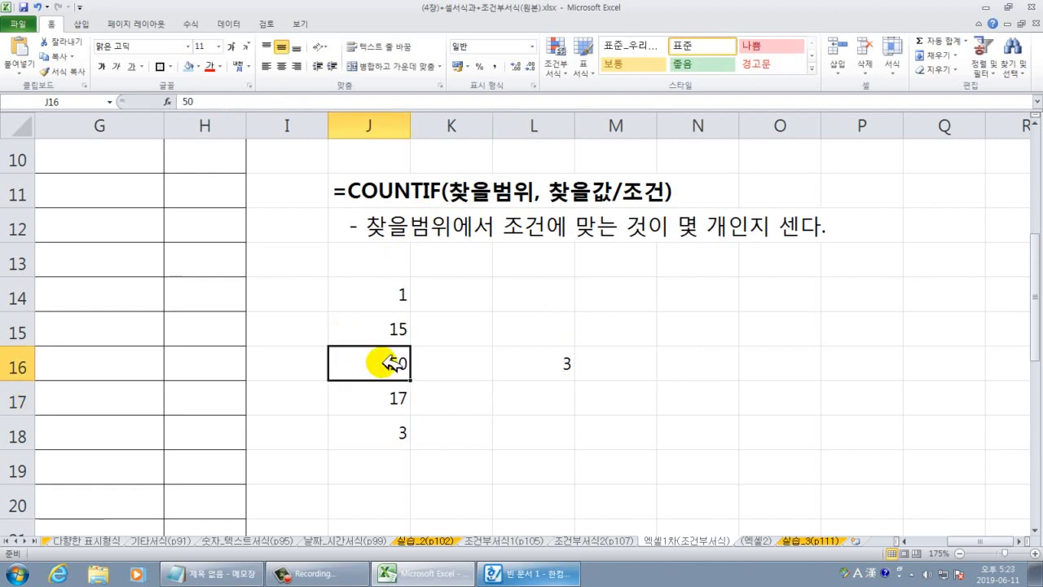
type("7")
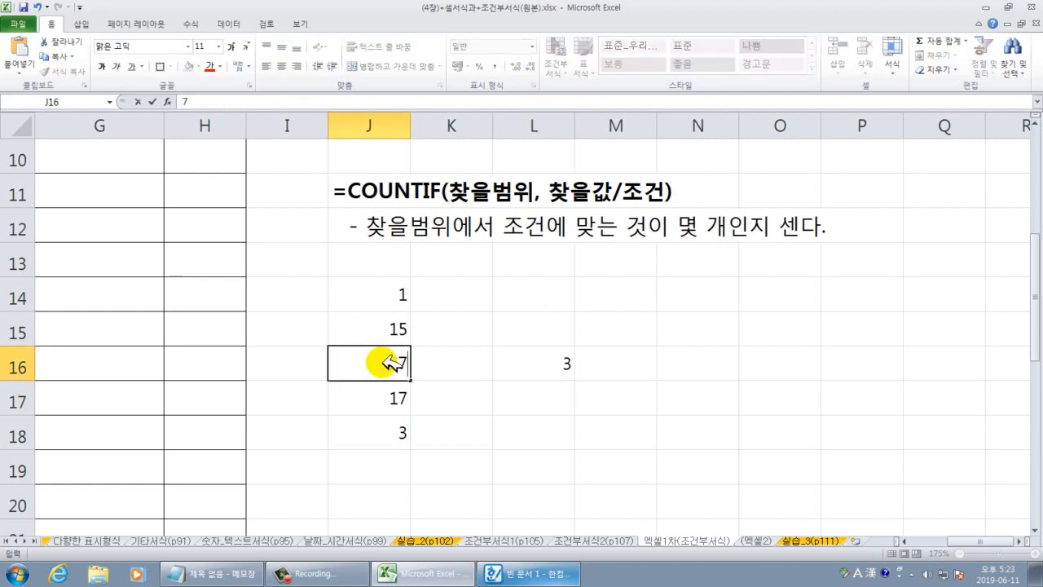
key("Return")
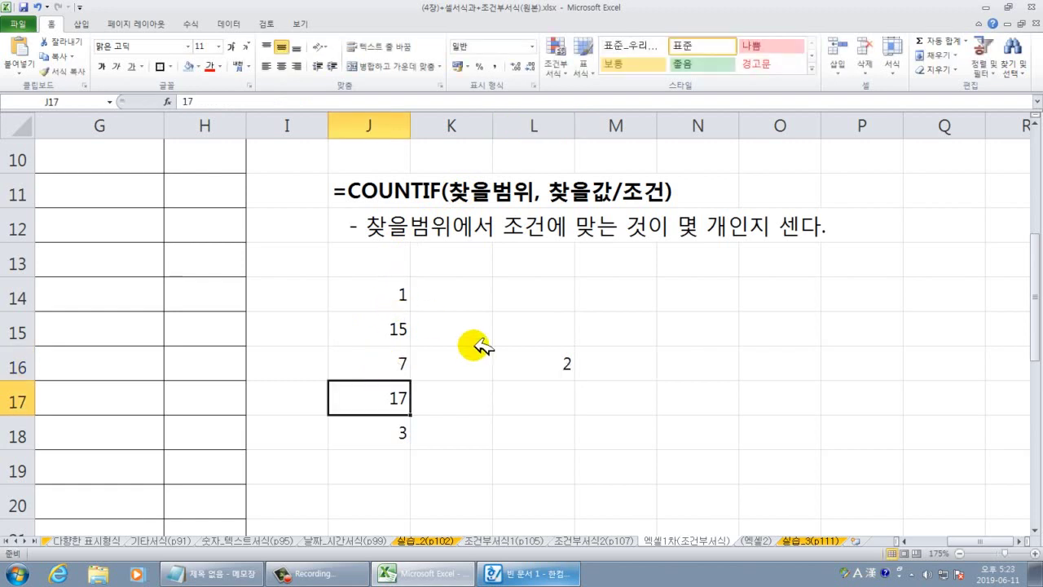
left_click(559, 368)
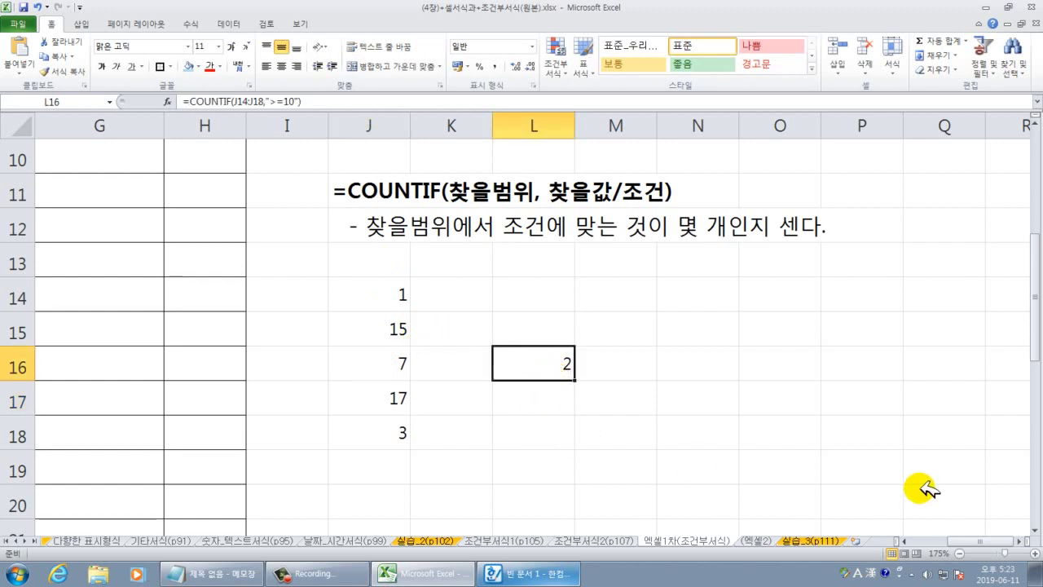
left_click(906, 541)
left_click(906, 541)
left_click(906, 541)
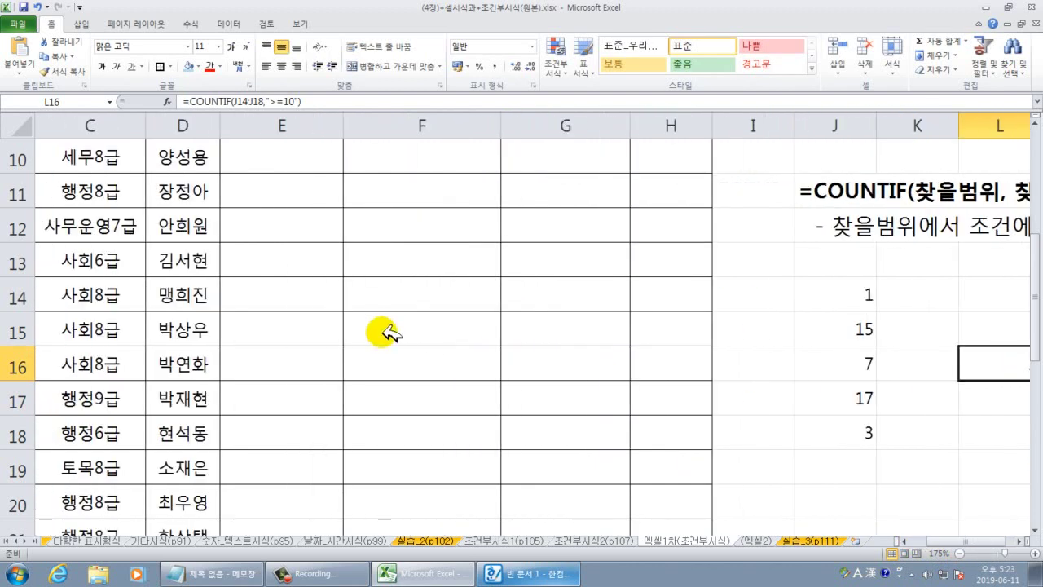
Zoom the sheet back out to 100% to see the whole roster.
scroll(380, 333, "up", 1)
left_click(333, 361)
scroll(306, 355, "down", 6)
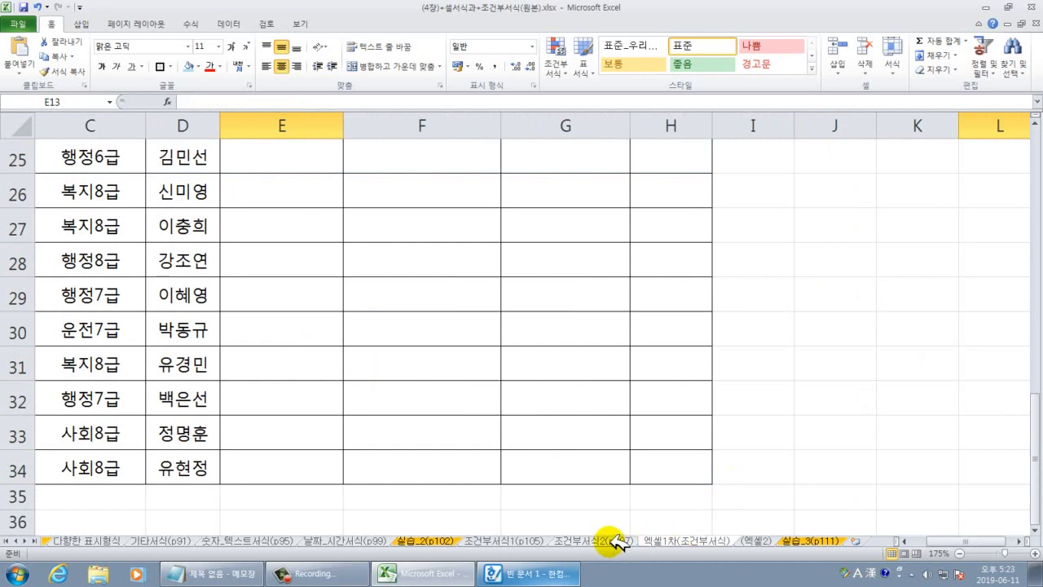
left_click(616, 386)
scroll(551, 349, "up", 4)
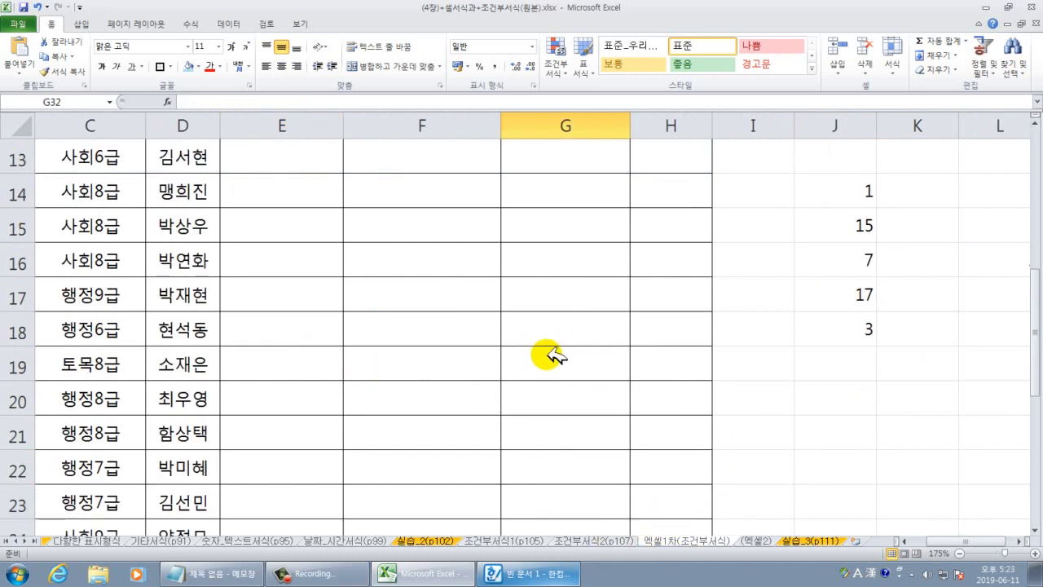
left_click(558, 368)
left_click(962, 552)
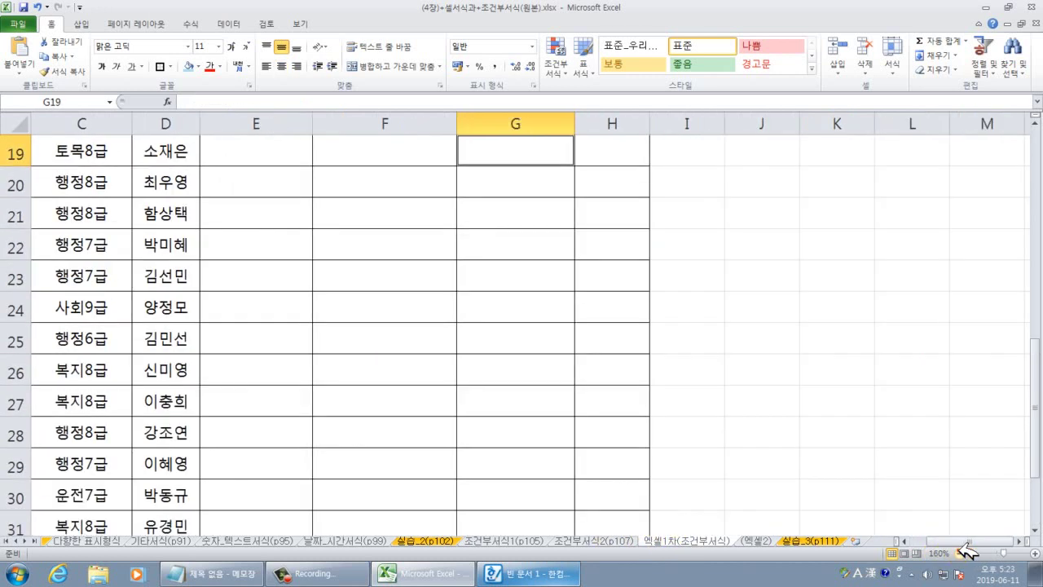
left_click(962, 552)
left_click(962, 553)
left_click(962, 552)
left_click(962, 553)
left_click(274, 310)
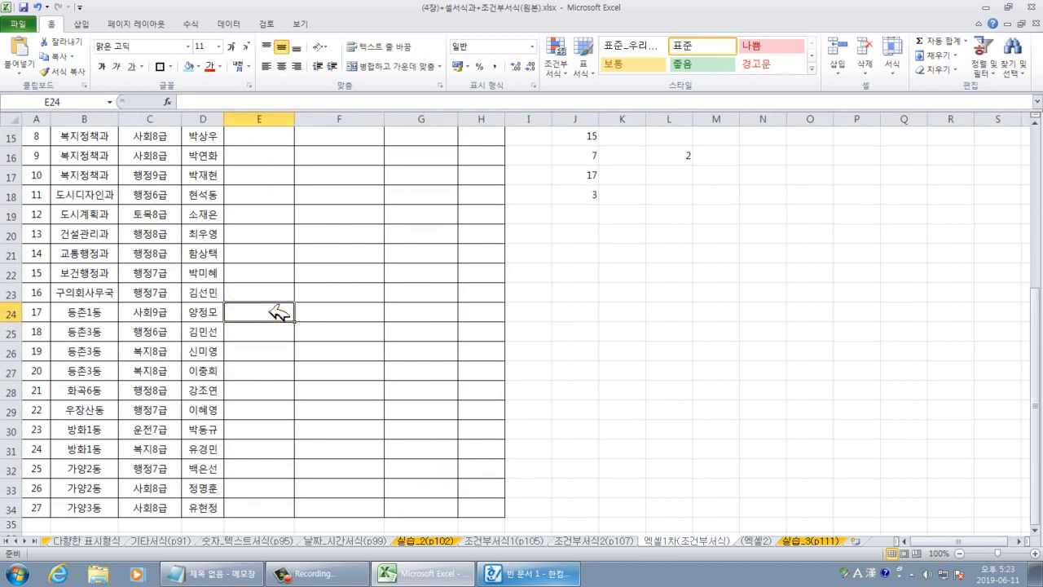
scroll(281, 301, "up", 2)
scroll(281, 293, "up", 3)
Switch to the (엑셀2) sheet and select its second-course name column, named 성명2차.
left_click(210, 245)
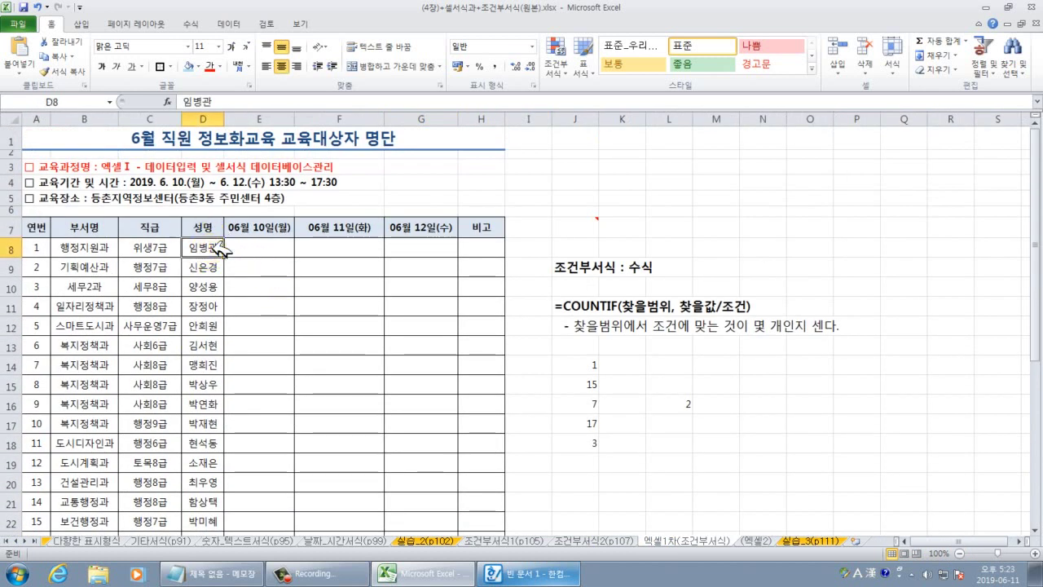
left_click(760, 541)
left_click_drag(208, 214, 224, 390)
scroll(234, 415, "up", 5)
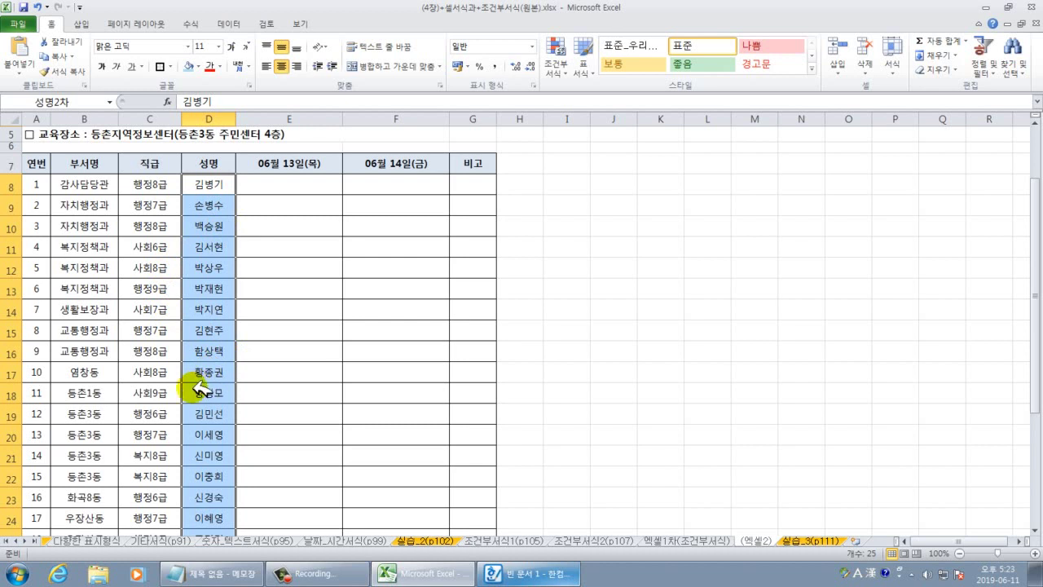
Briefly revisit 엑셀1차(조건부서식), then clear the name selection on the (엑셀2) sheet.
left_click(690, 541)
left_click(348, 427)
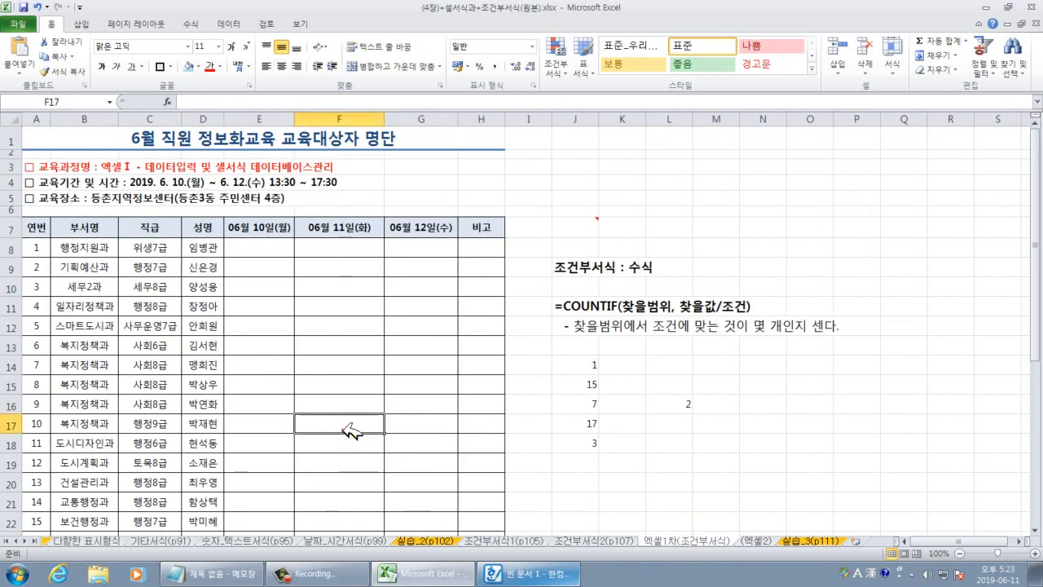
left_click(759, 541)
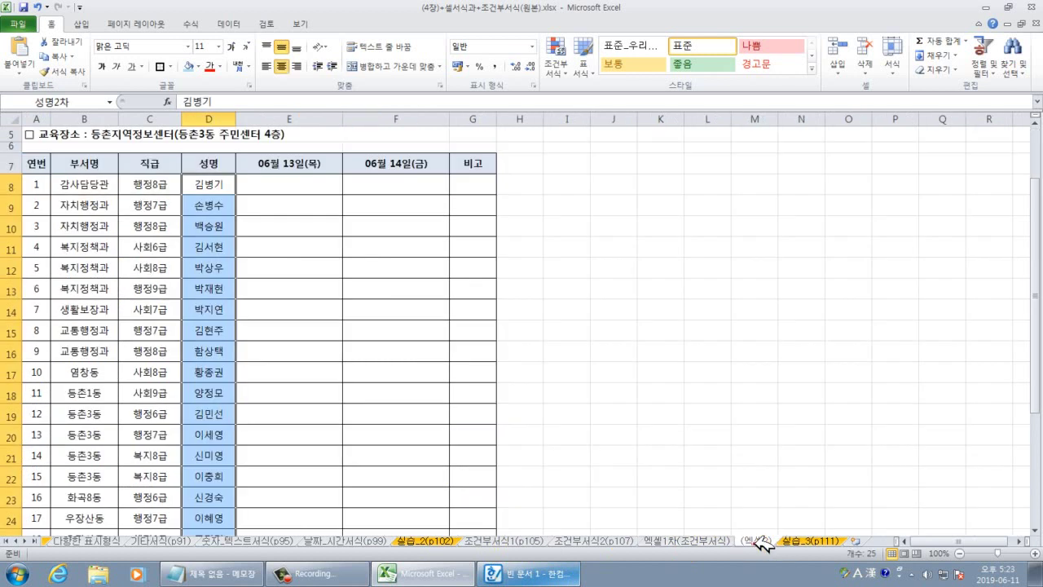
left_click(285, 308)
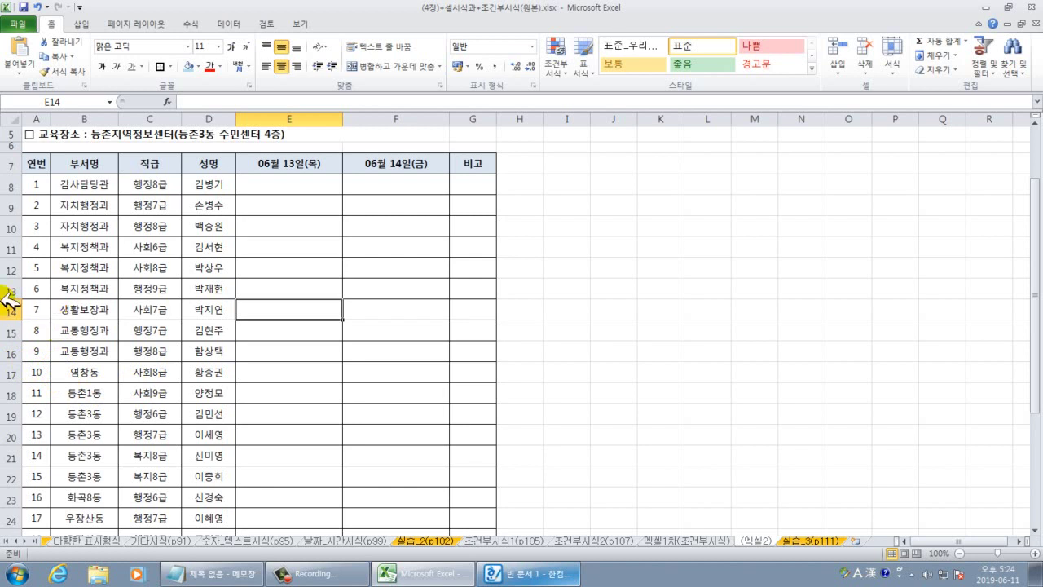
left_click(696, 399)
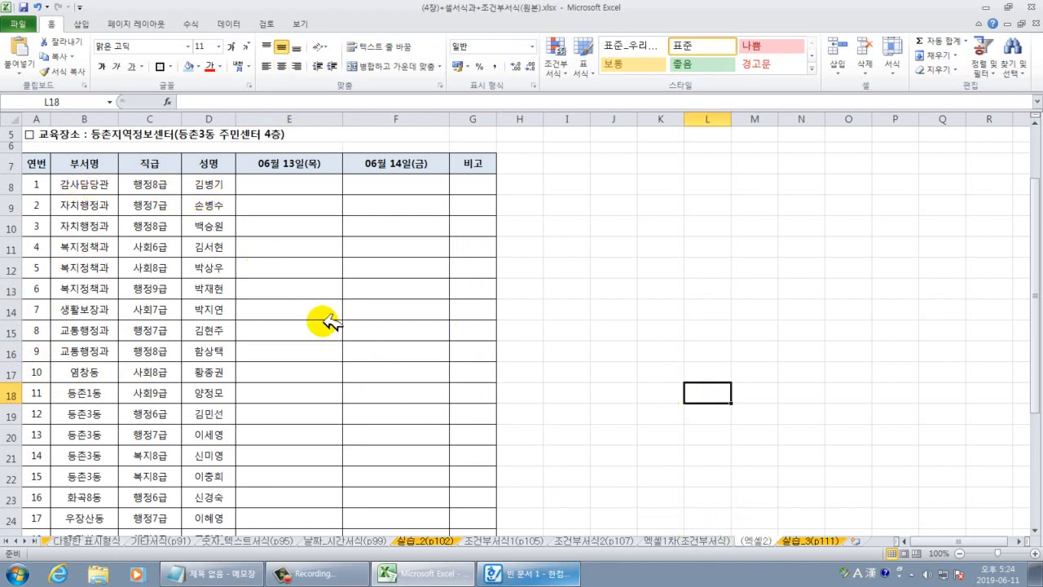
Select the full second-course name list from D8 to verify the 성명2차 range, then return to the first sheet.
left_click(215, 183)
left_click_drag(215, 183, 204, 516)
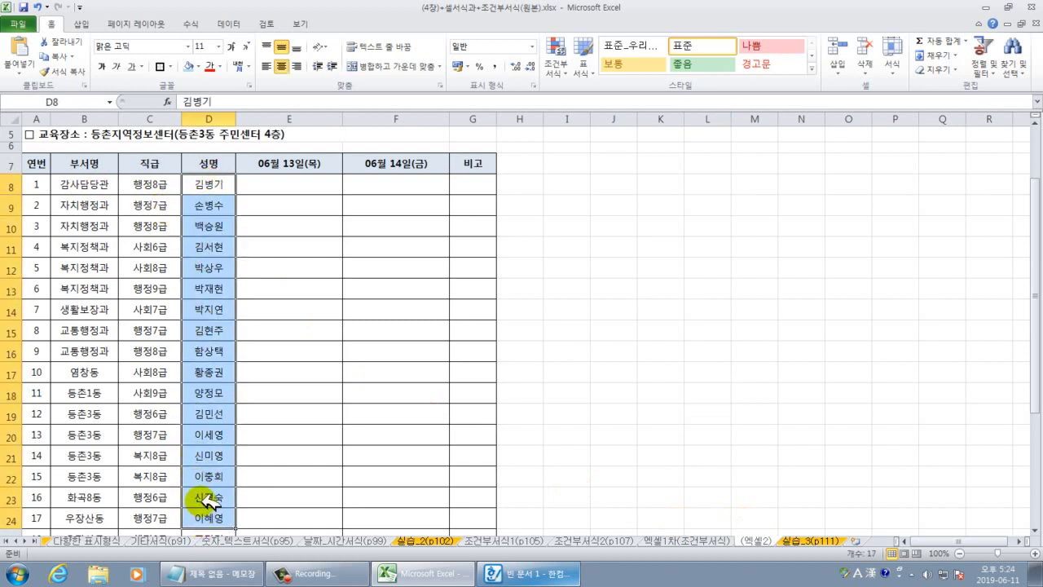
left_click(210, 391)
left_click(217, 185)
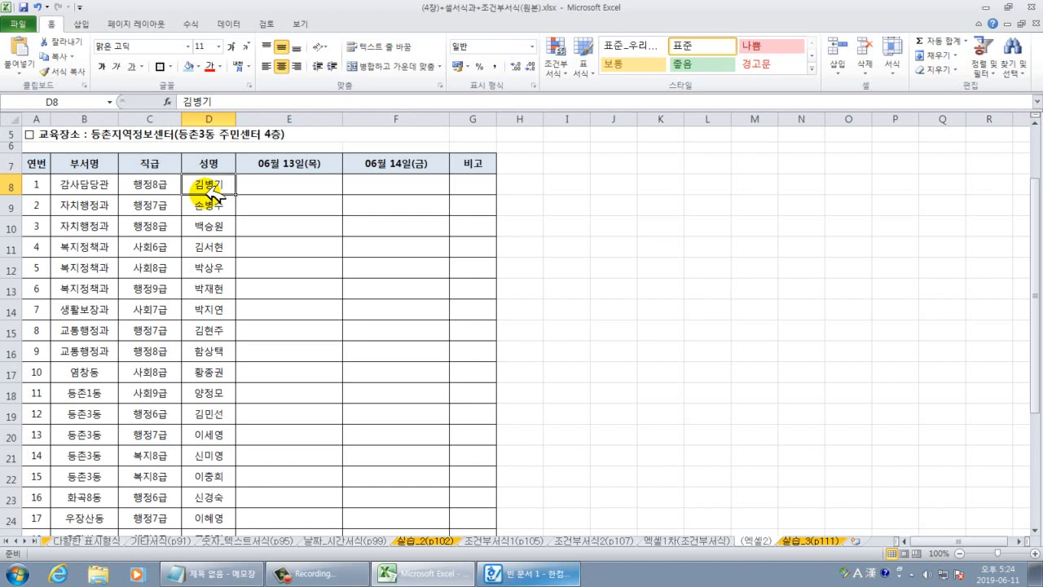
key("ctrl+shift+Down")
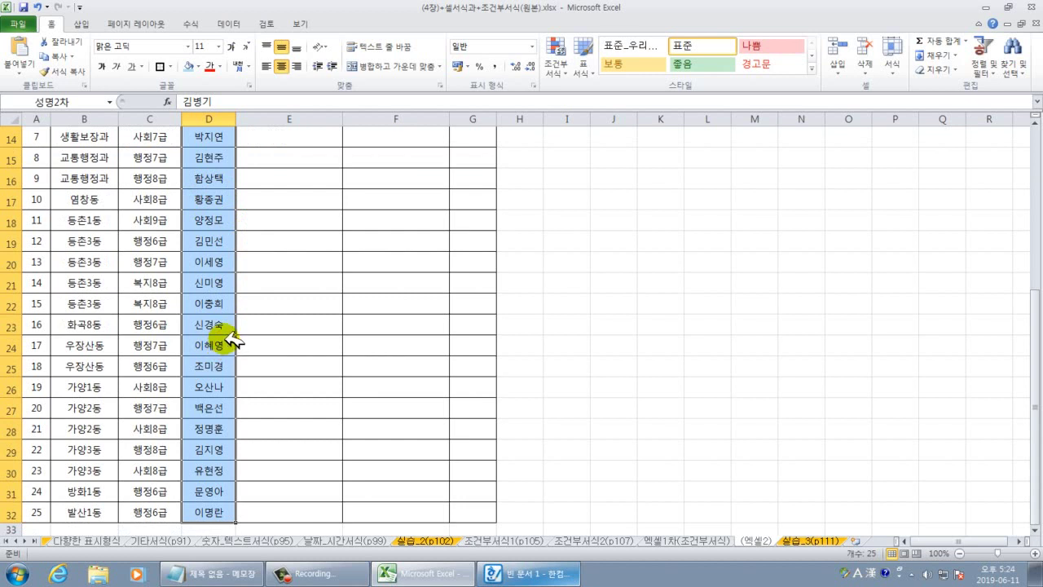
scroll(226, 326, "up", 1)
scroll(225, 326, "up", 3)
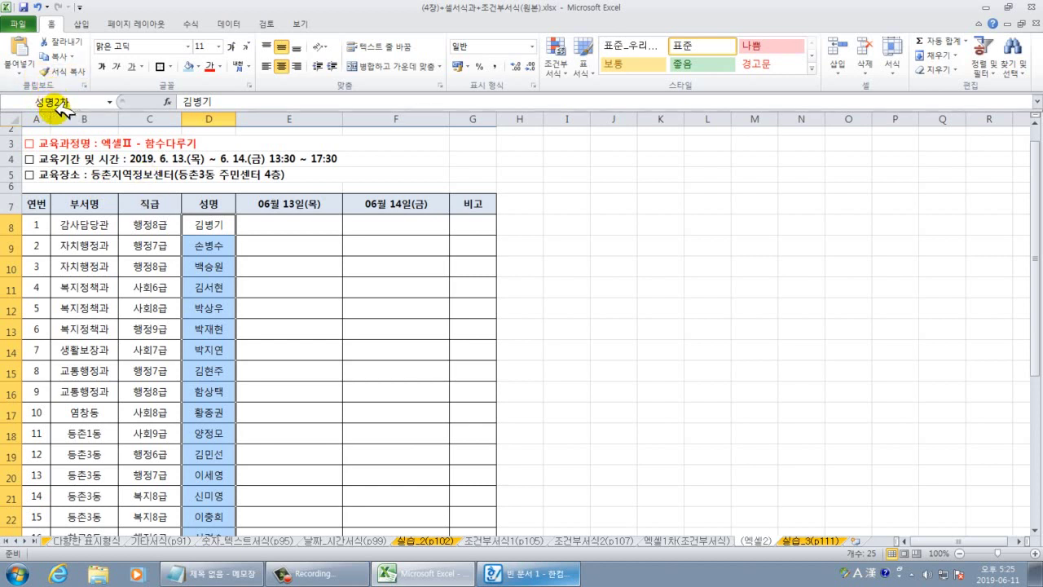
left_click(697, 540)
left_click(265, 327)
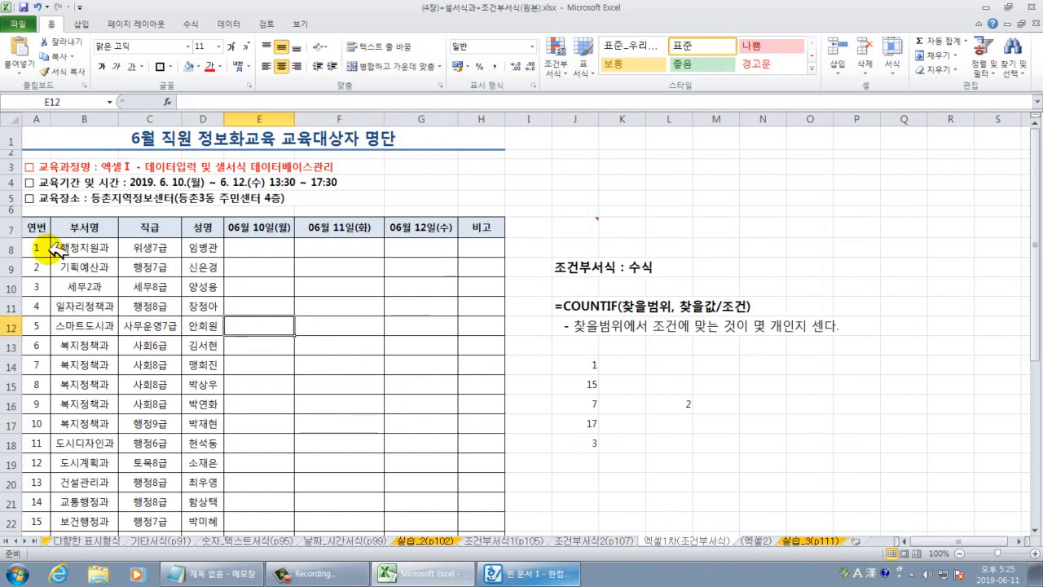
Select the trainee table A8:D34 and create a new 'Use a formula' conditional formatting rule.
left_click_drag(35, 247, 213, 503)
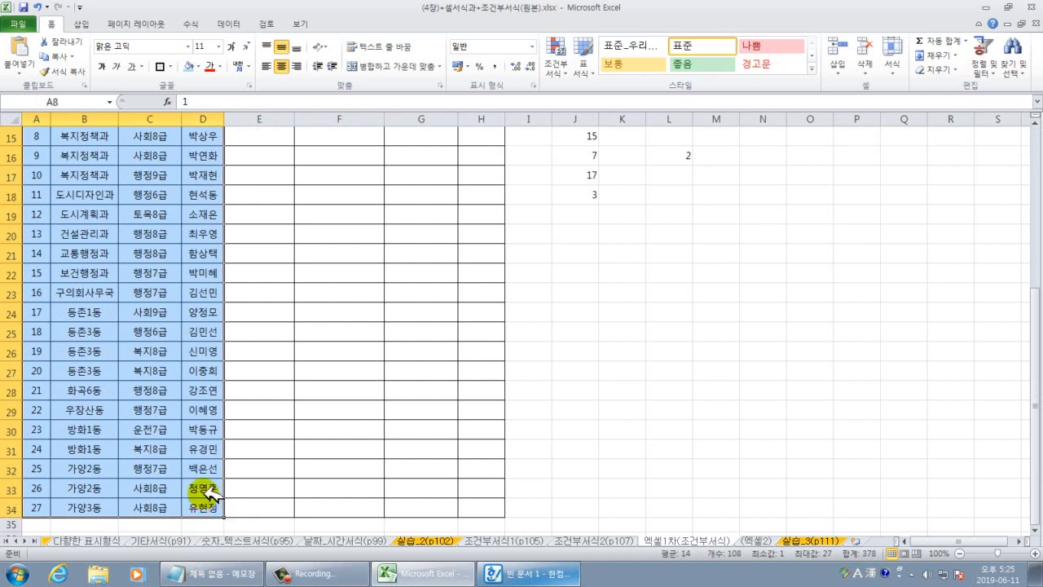
scroll(191, 440, "up", 5)
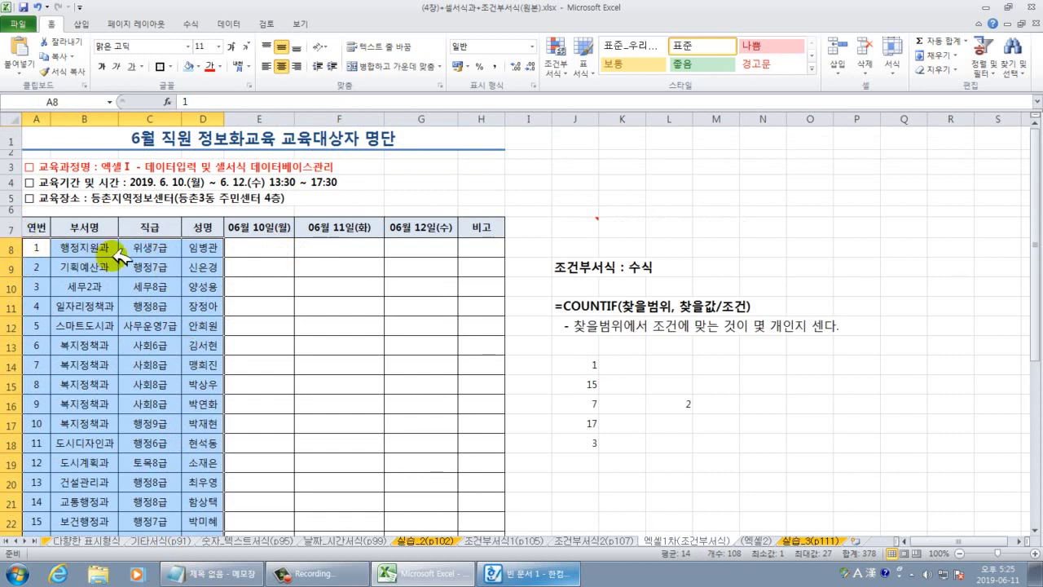
left_click(556, 65)
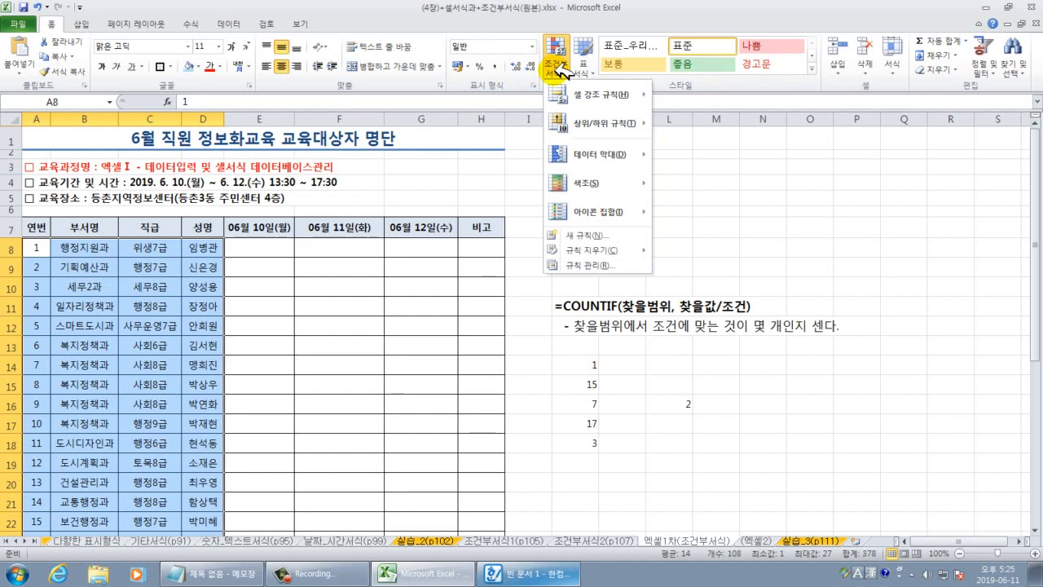
left_click(580, 235)
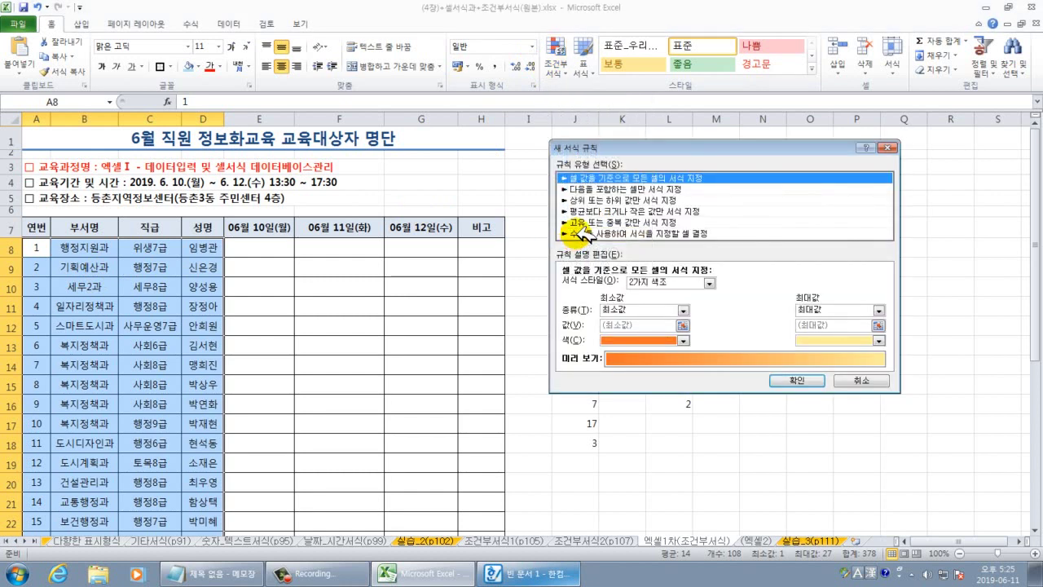
left_click(580, 234)
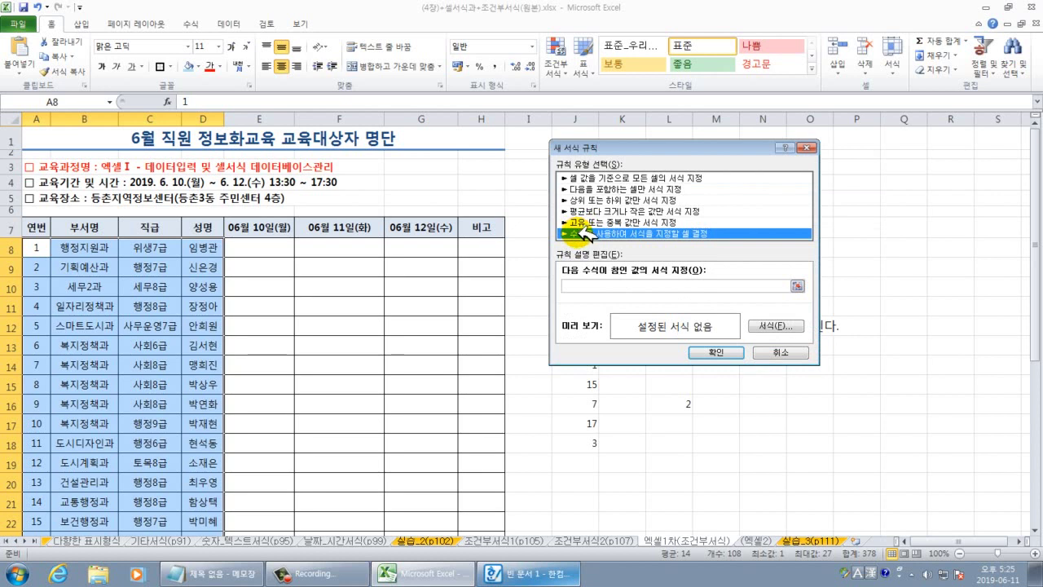
Begin the rule formula as =countif(성명2차,.
left_click(575, 284)
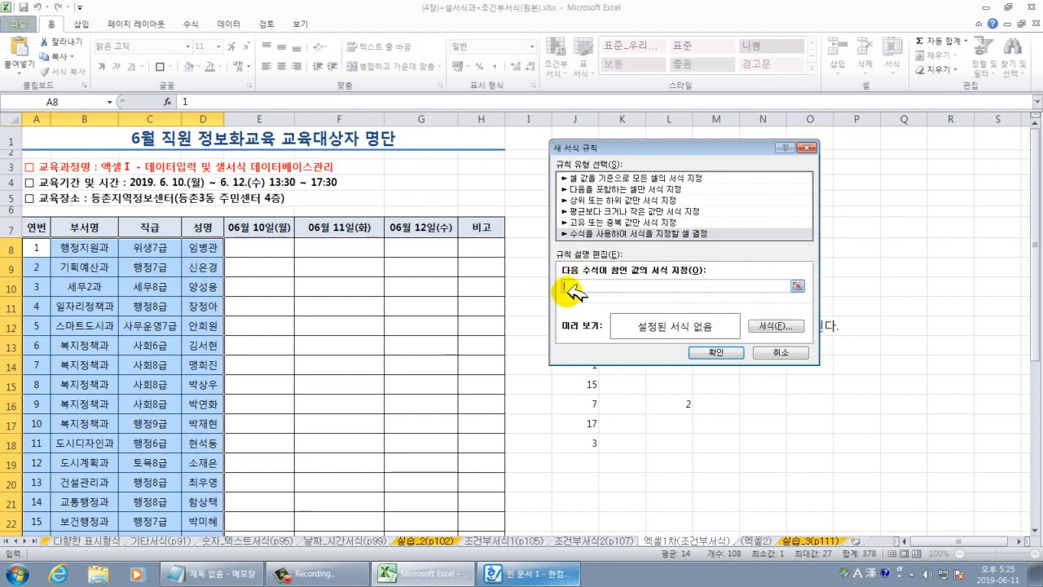
type("ㅋ")
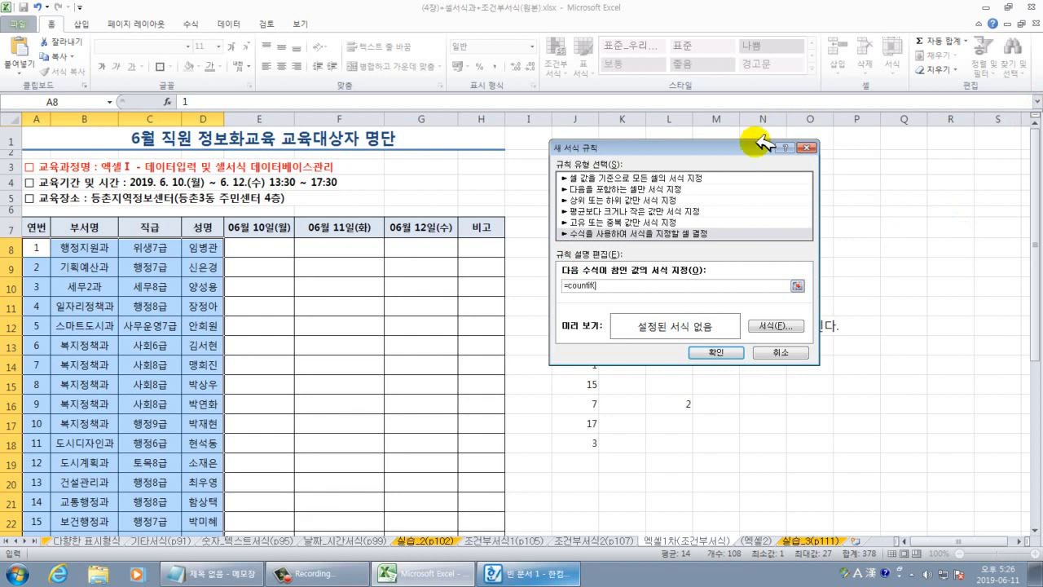
left_click_drag(701, 149, 458, 172)
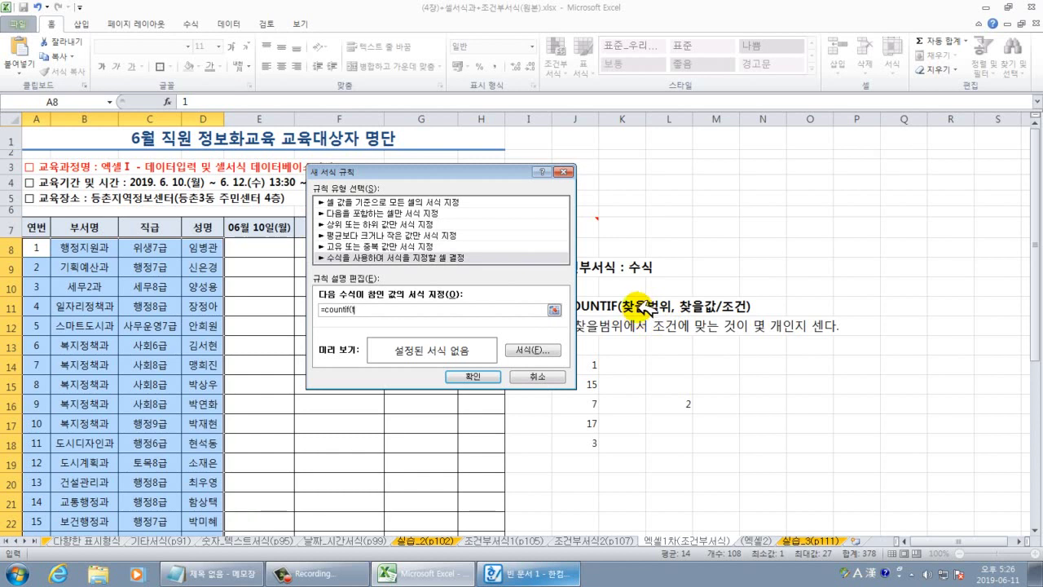
type("셀범")
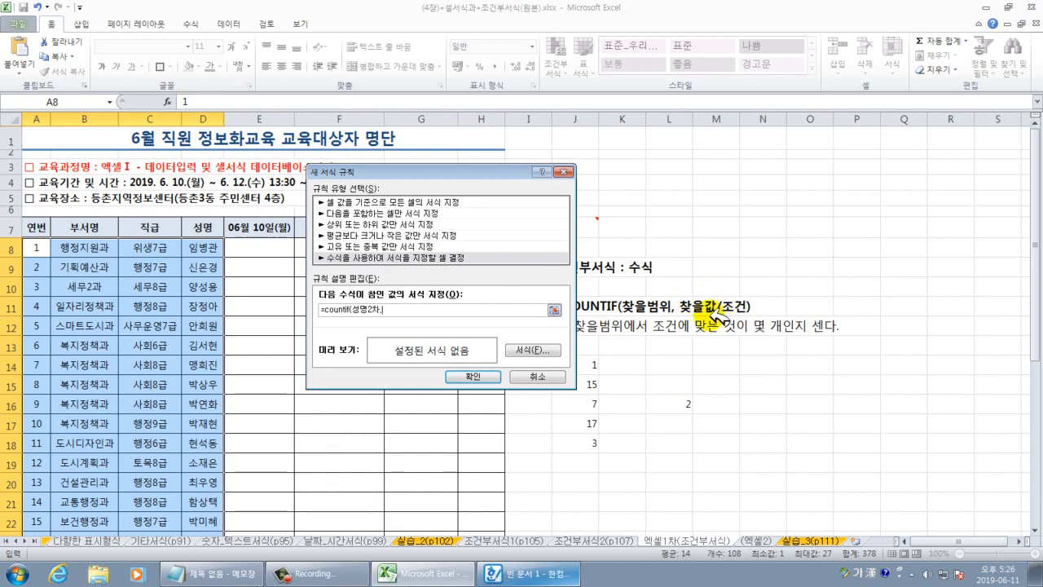
left_click_drag(413, 169, 535, 183)
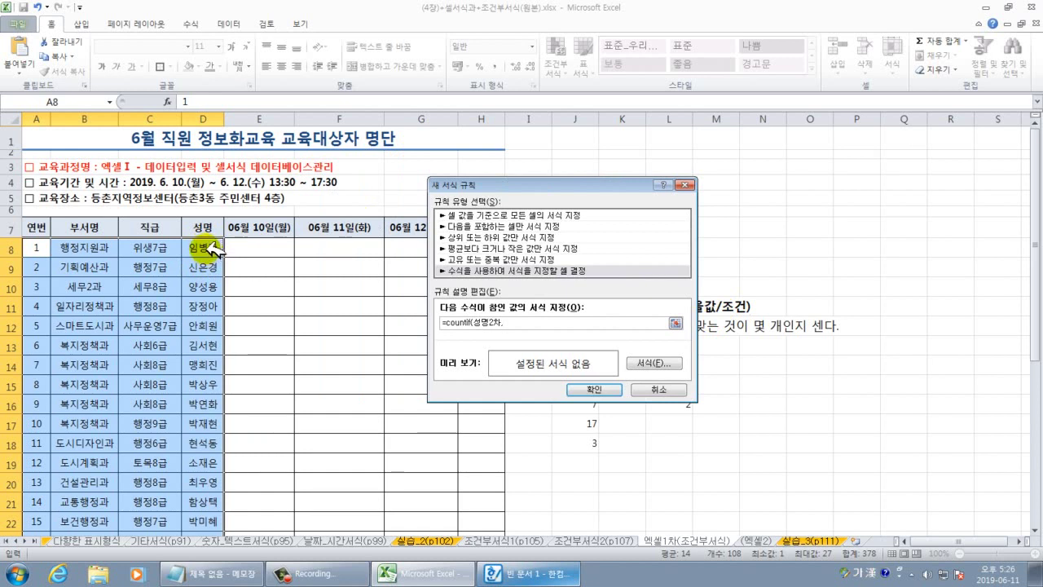
Complete the rule formula as =countif(성명2차,$D8)=1 with only column D anchored.
left_click(213, 247)
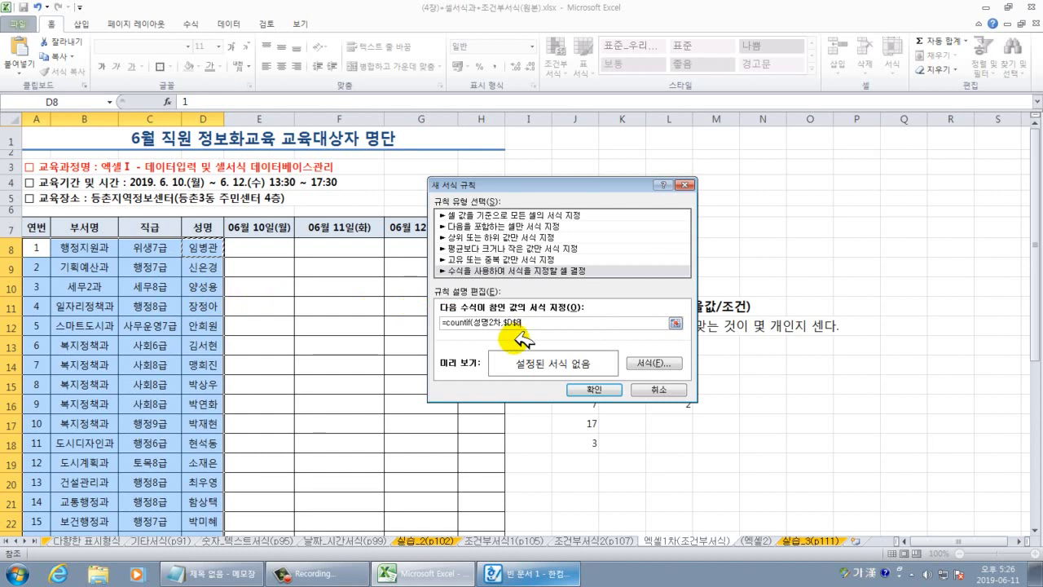
key("F4")
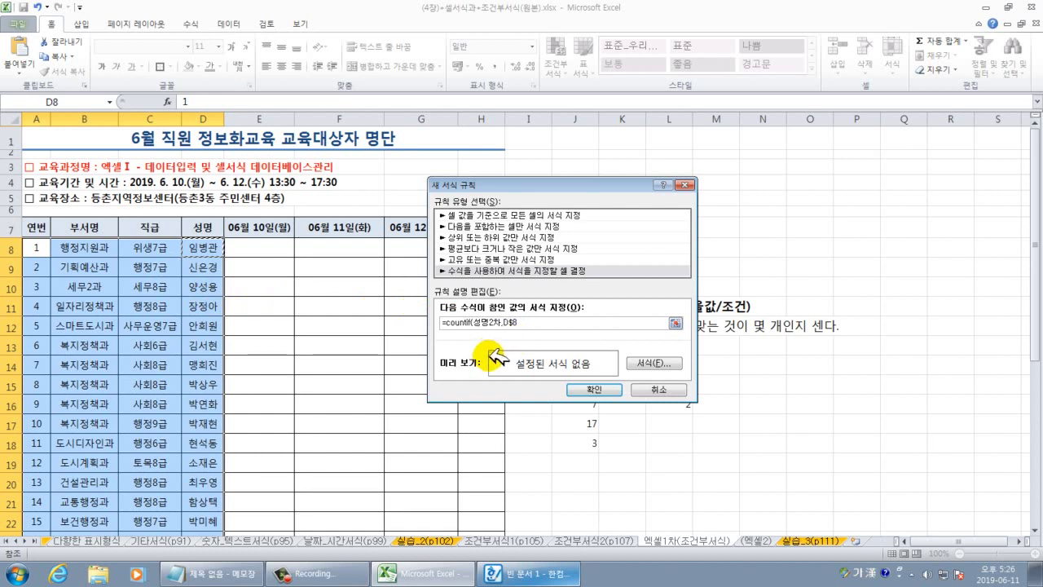
key("F4")
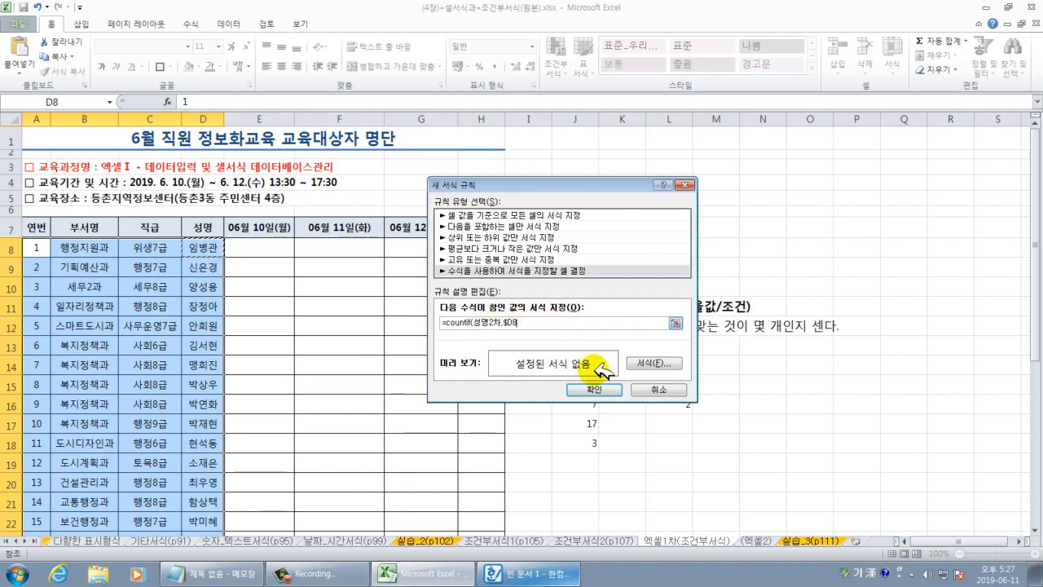
type(")")
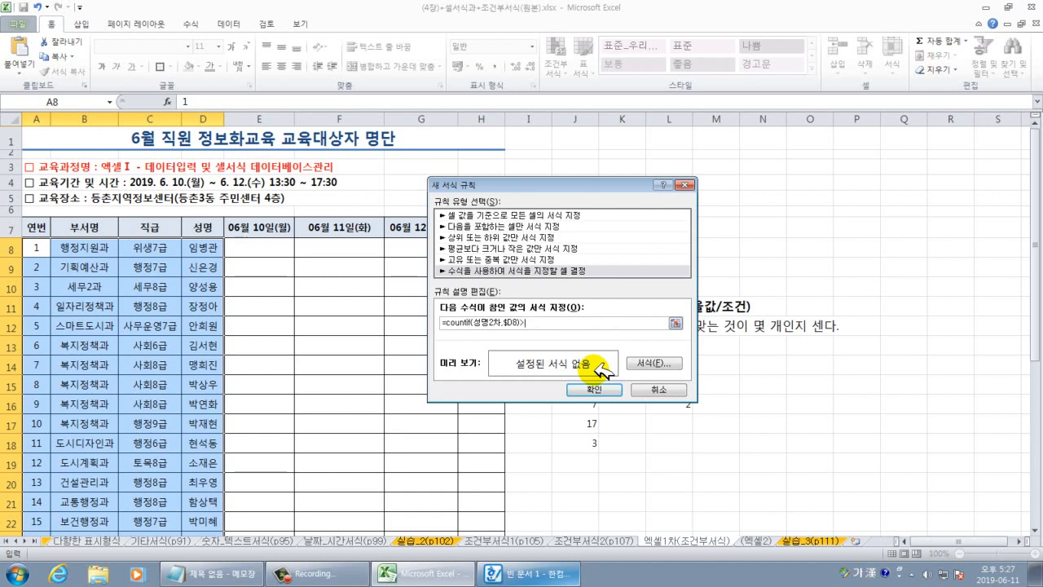
type(">")
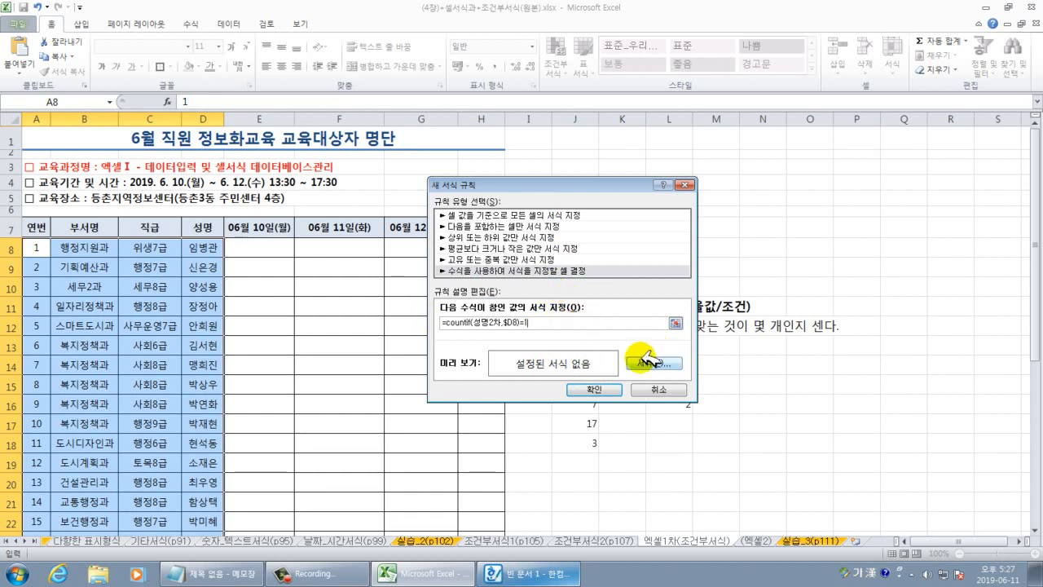
left_click(645, 360)
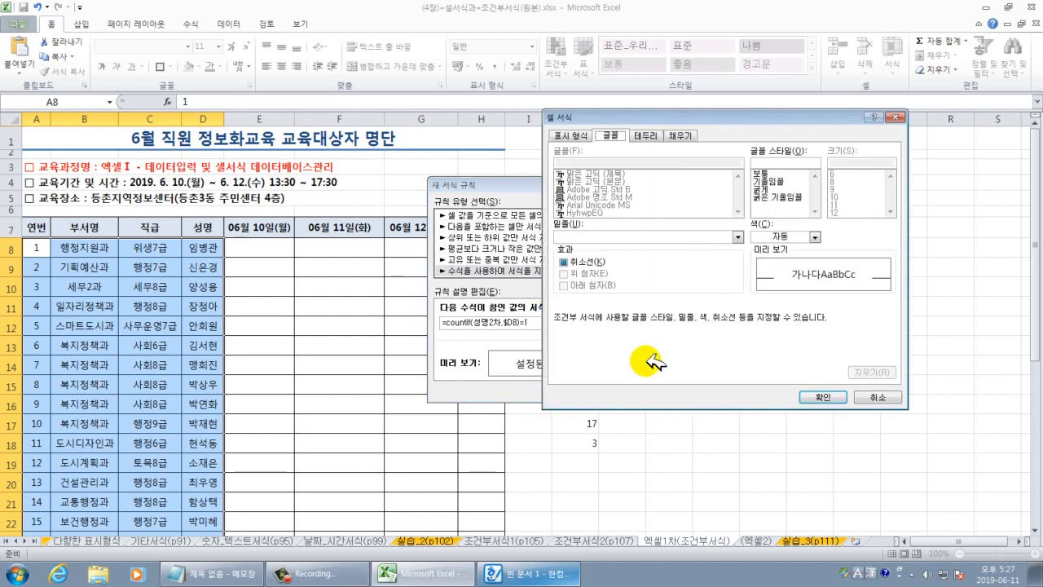
Give the COUNTIF rule a yellow fill and bold font, then apply it to the roster.
left_click(691, 136)
left_click(601, 261)
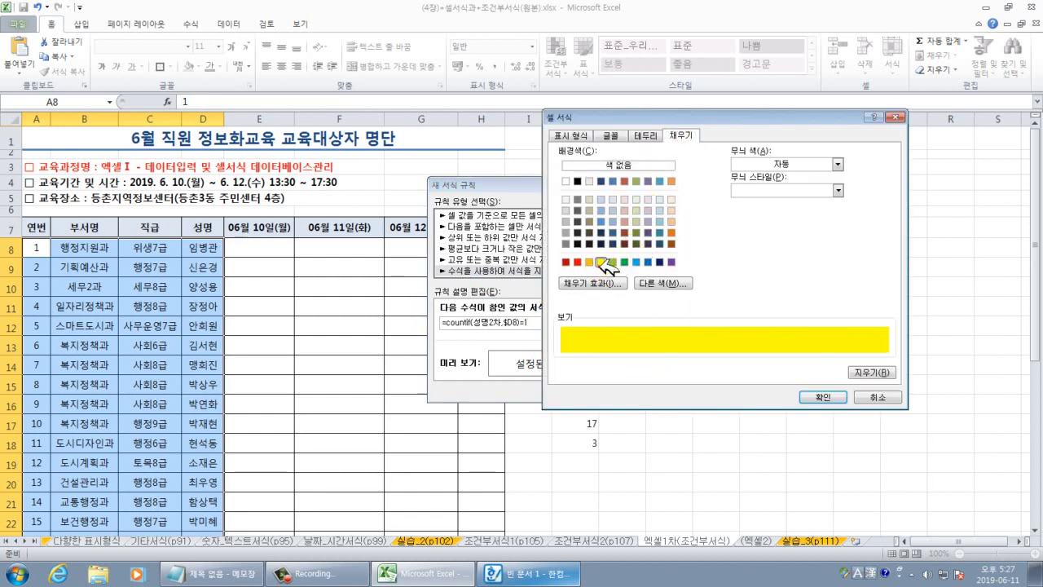
left_click(615, 135)
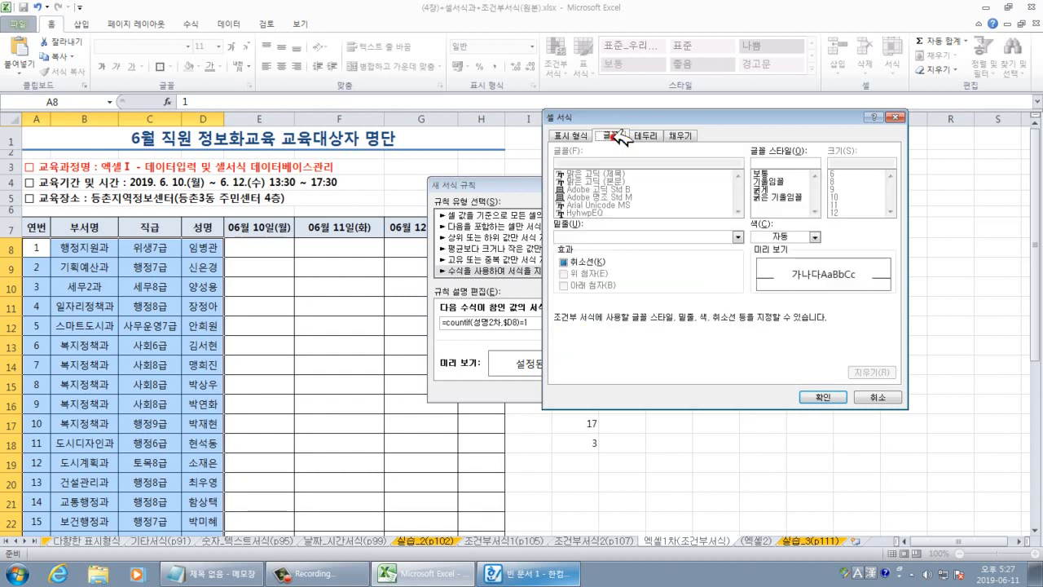
left_click(757, 189)
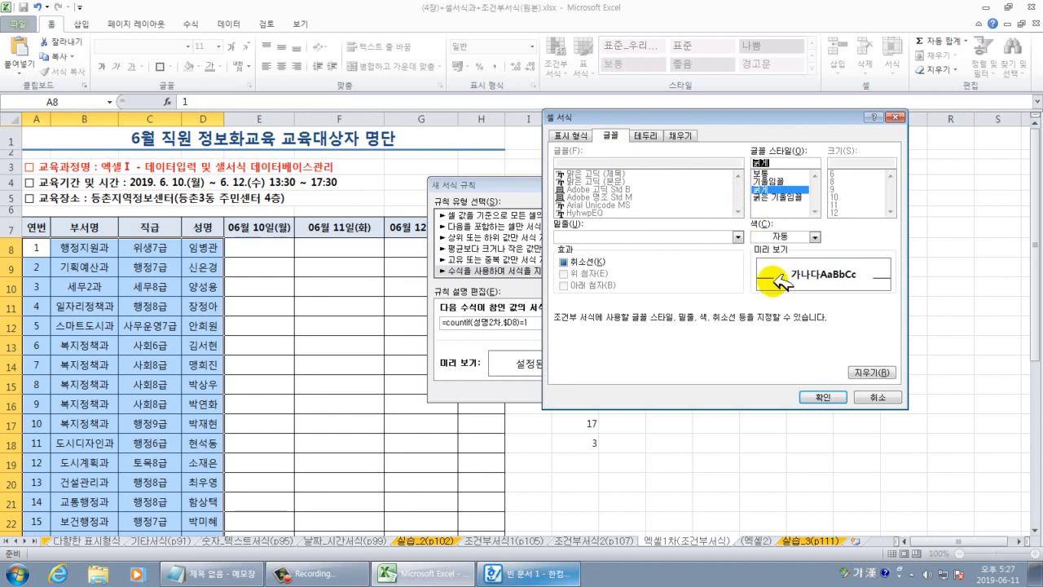
left_click(822, 397)
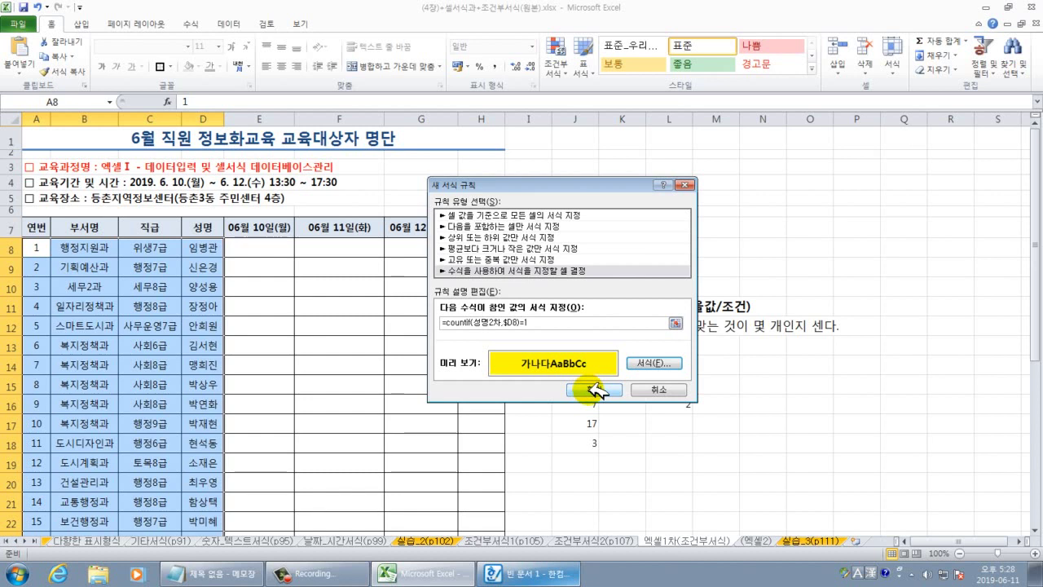
left_click(593, 389)
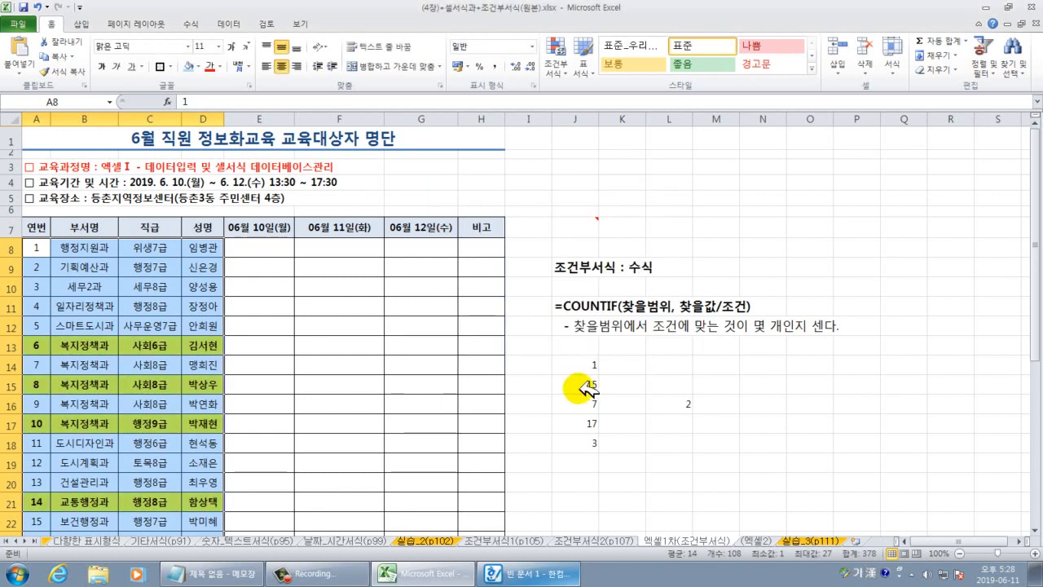
left_click(378, 378)
scroll(295, 403, "down", 3)
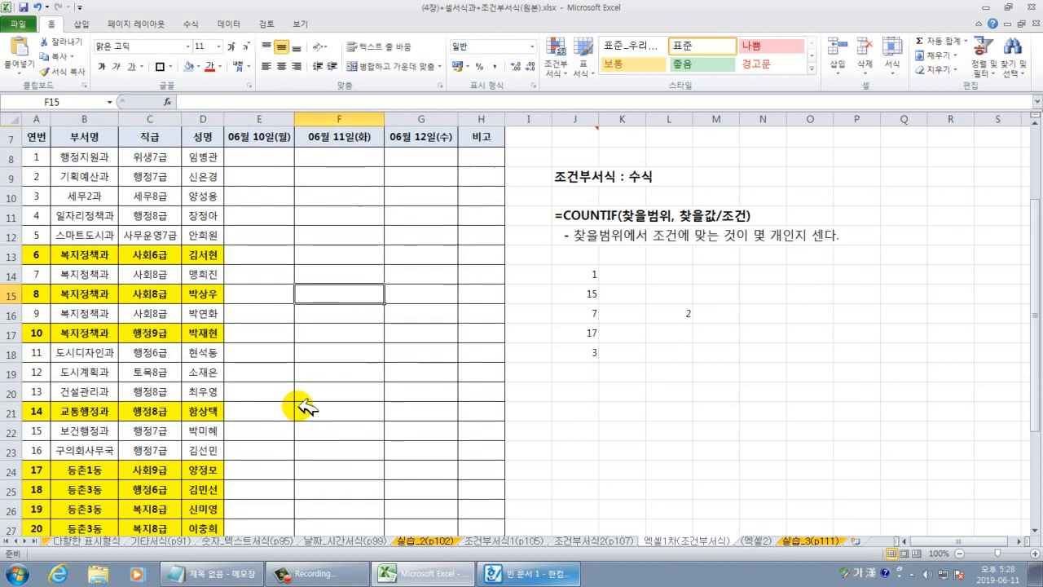
scroll(322, 404, "down", 1)
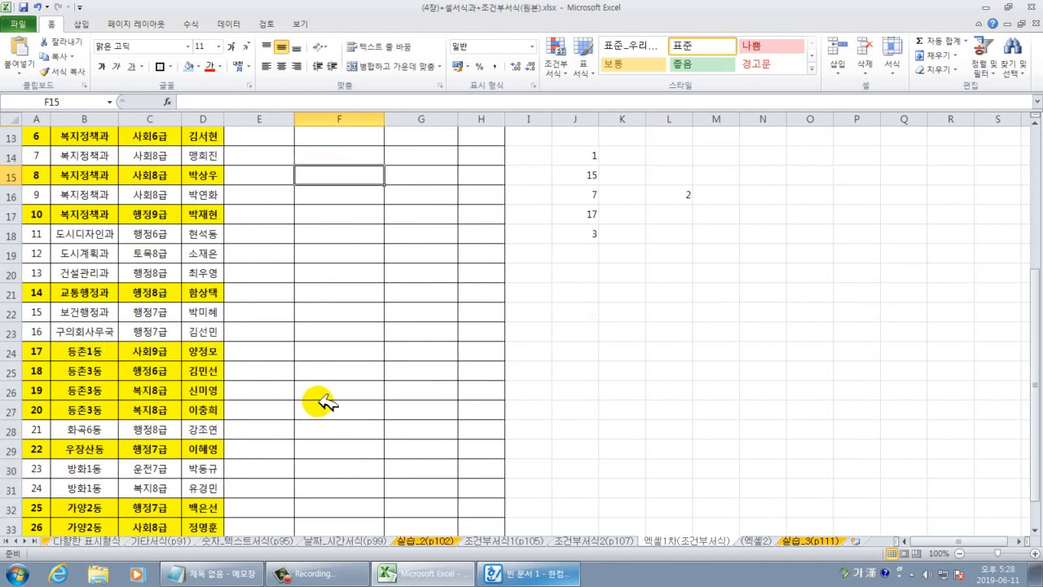
scroll(322, 402, "down", 1)
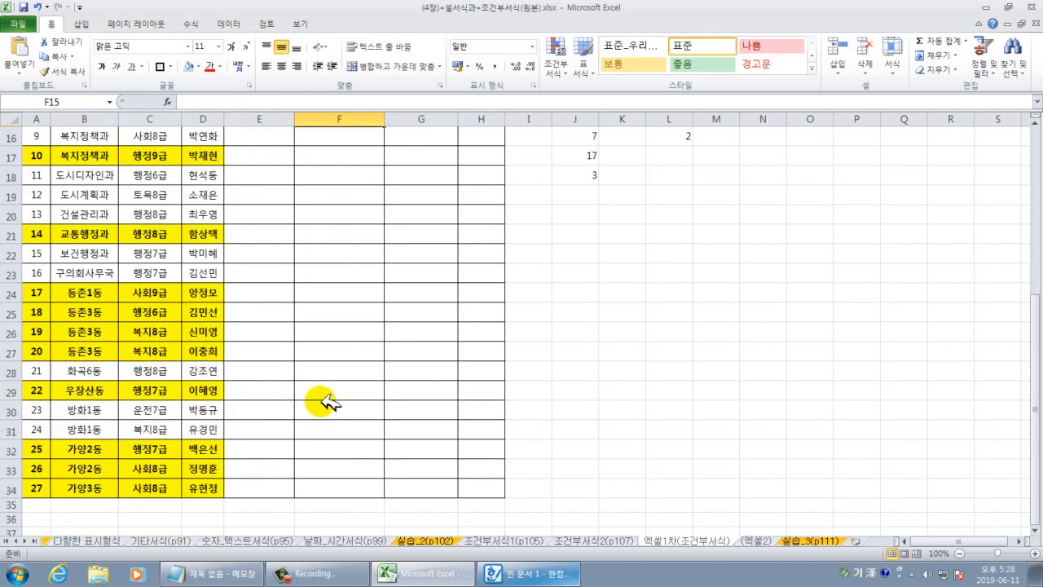
scroll(324, 401, "up", 2)
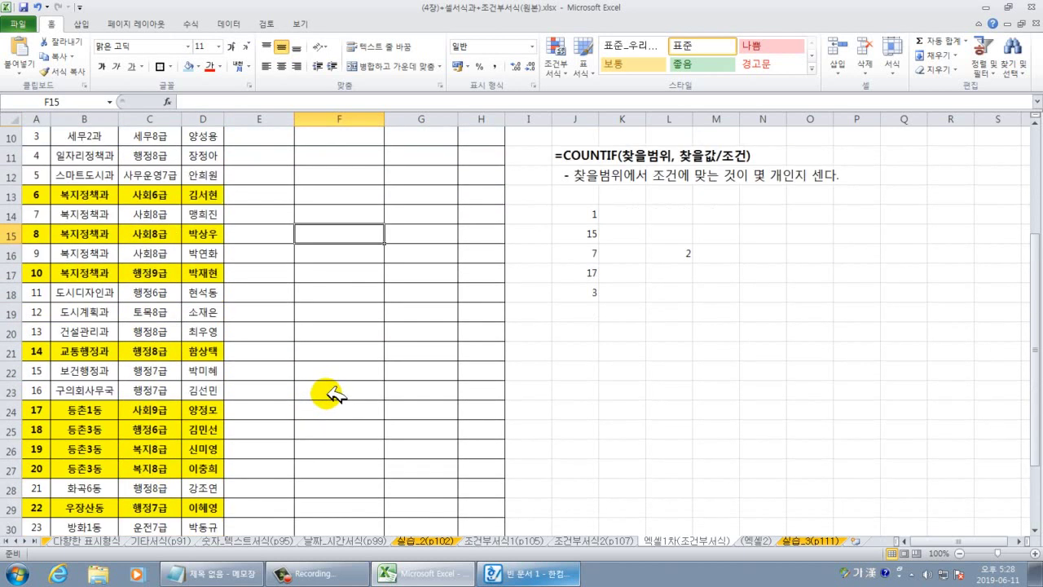
scroll(326, 395, "up", 3)
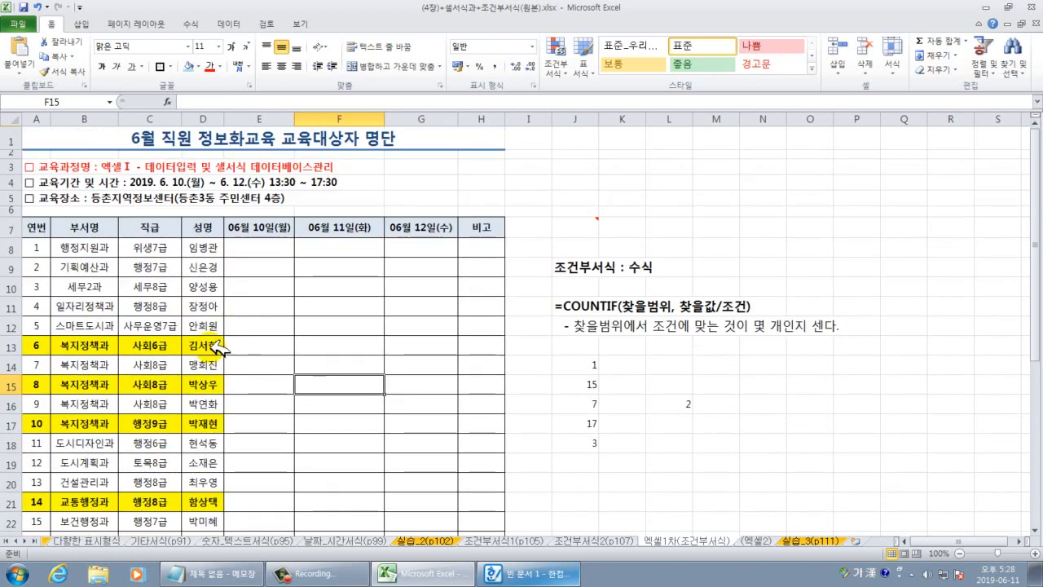
left_click(758, 541)
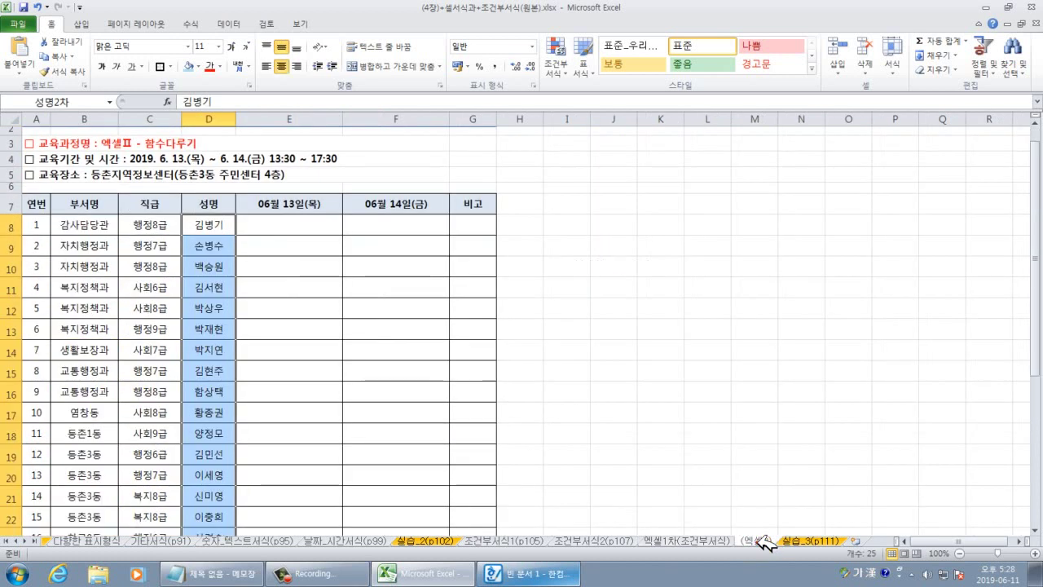
left_click(211, 285)
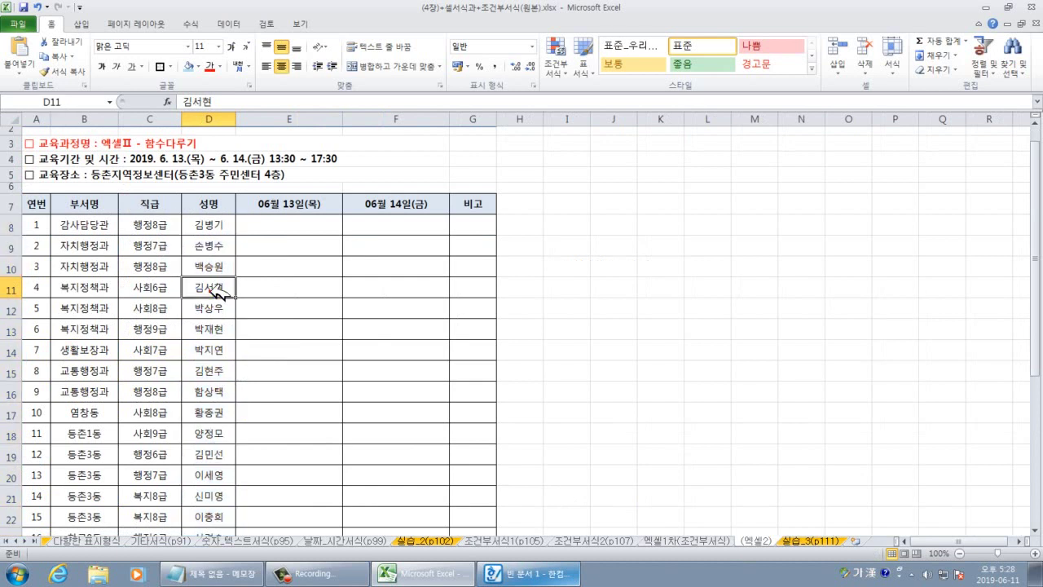
left_click(707, 542)
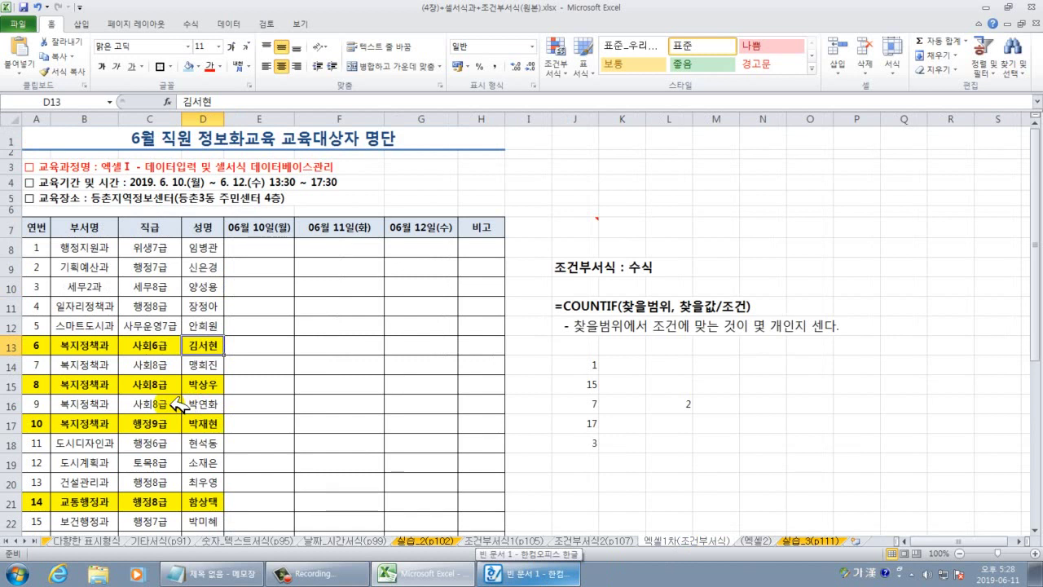
Back on 엑셀1차(조건부서식), select the trainee table A8:D34.
scroll(173, 404, "down", 2)
scroll(204, 410, "down", 4)
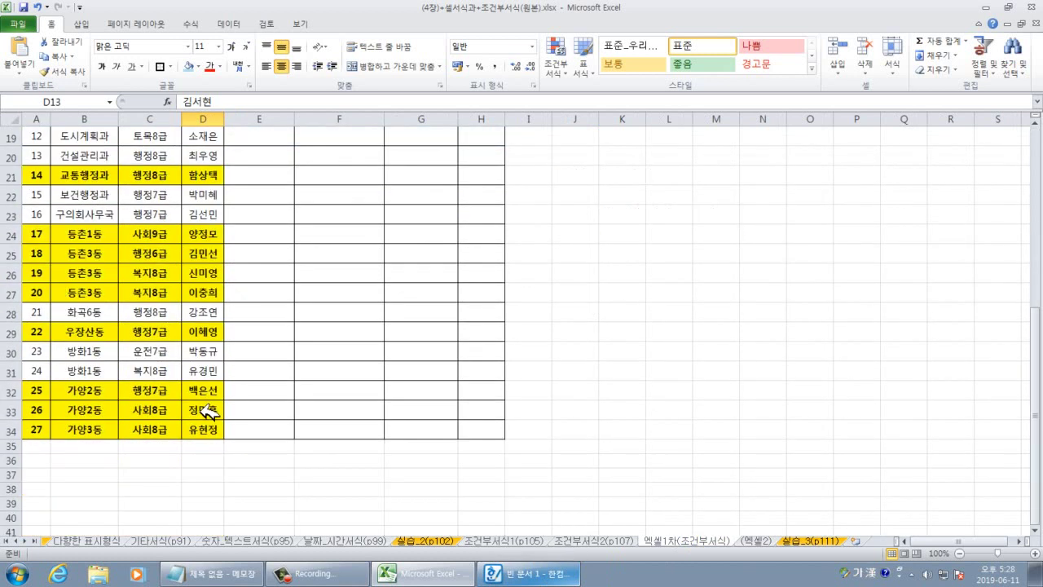
scroll(208, 410, "up", 4)
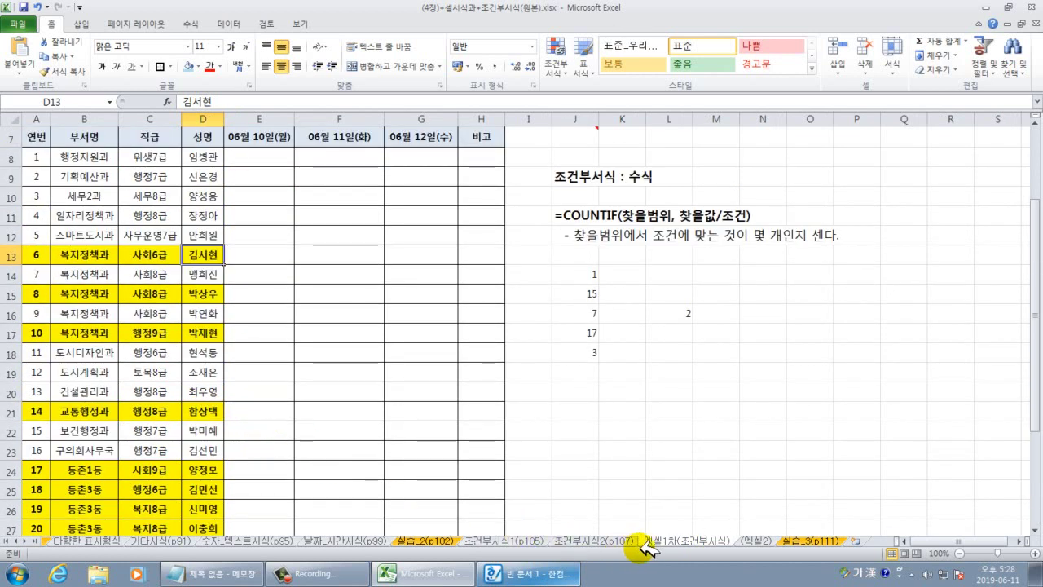
scroll(122, 269, "up", 2)
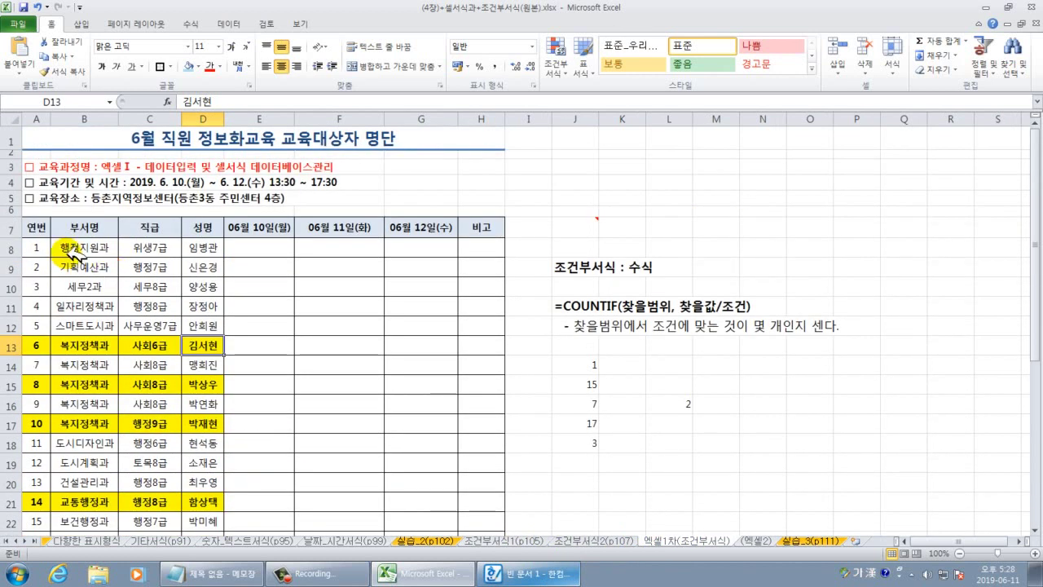
left_click_drag(37, 246, 198, 497)
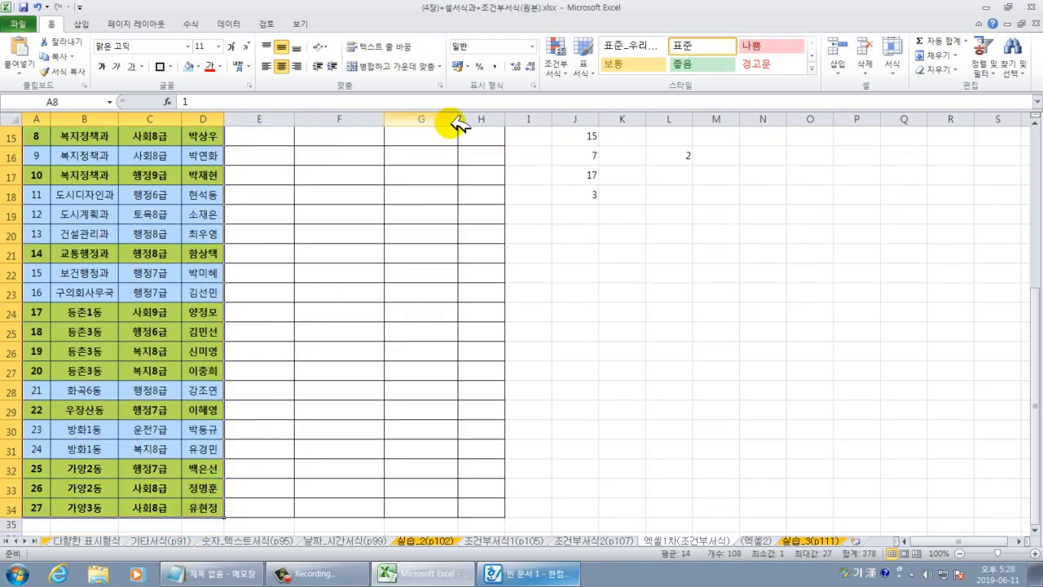
Open the COUNTIF highlight rule in Manage Rules and select its formula =COUNTIF(성명2차,$D8)=1.
left_click(556, 59)
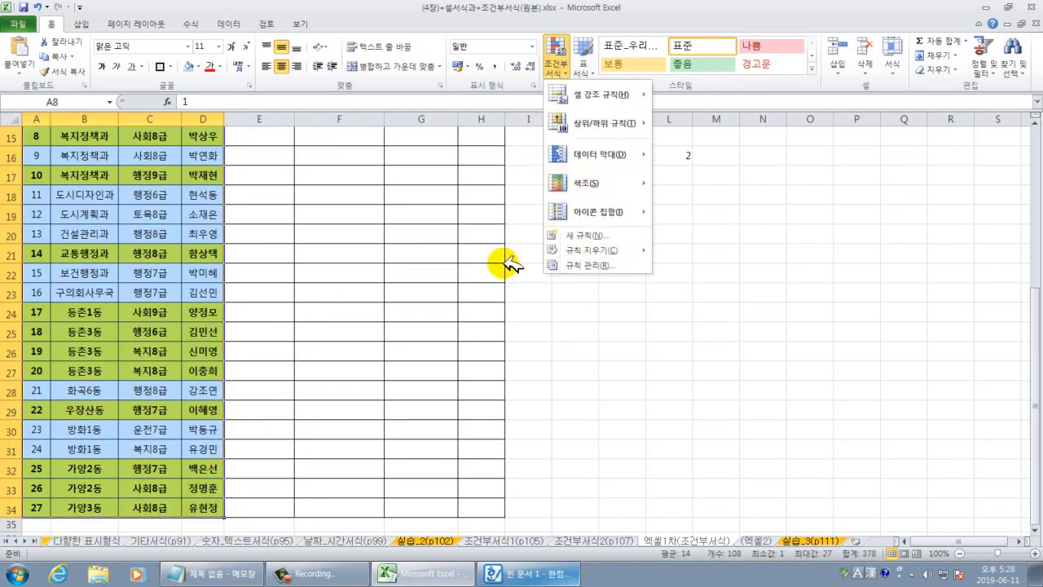
left_click(292, 250)
scroll(290, 240, "up", 5)
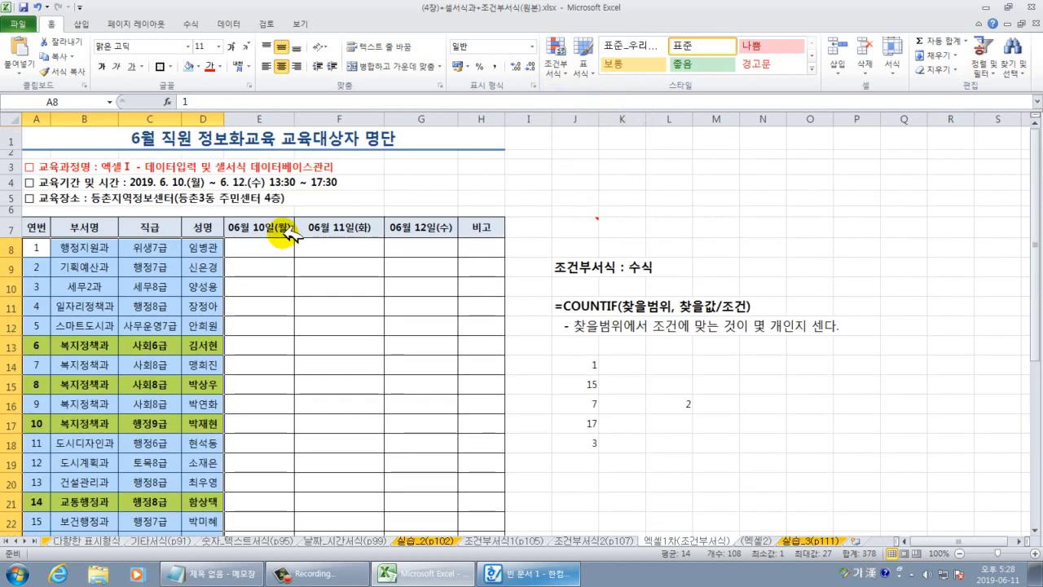
left_click(556, 58)
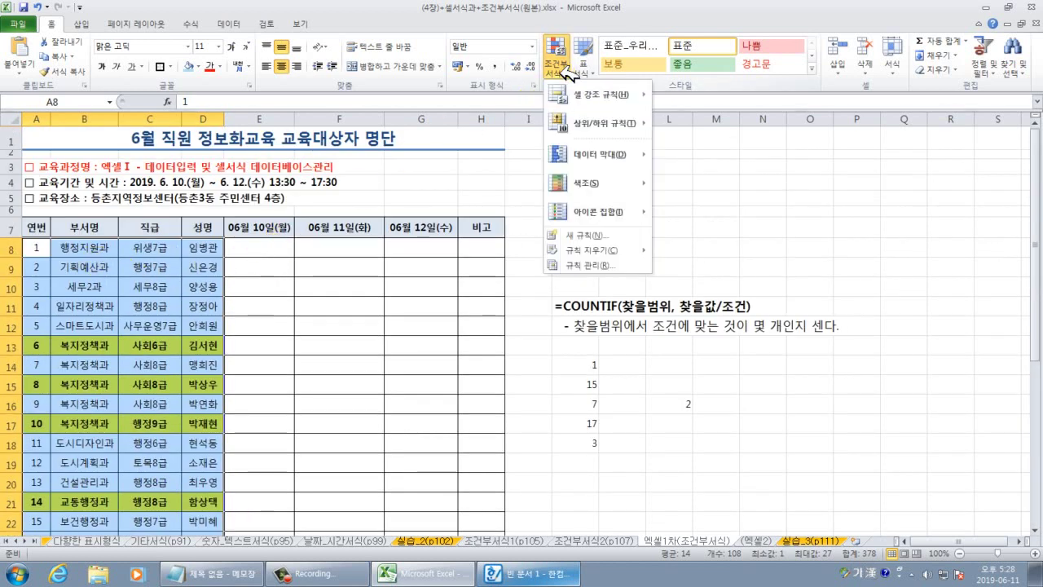
left_click(590, 264)
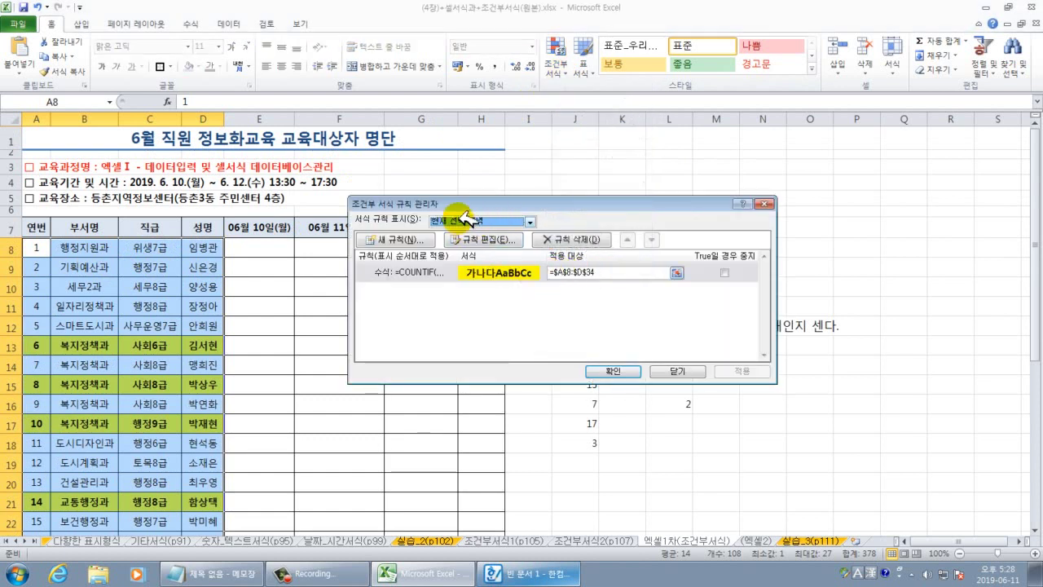
left_click(481, 276)
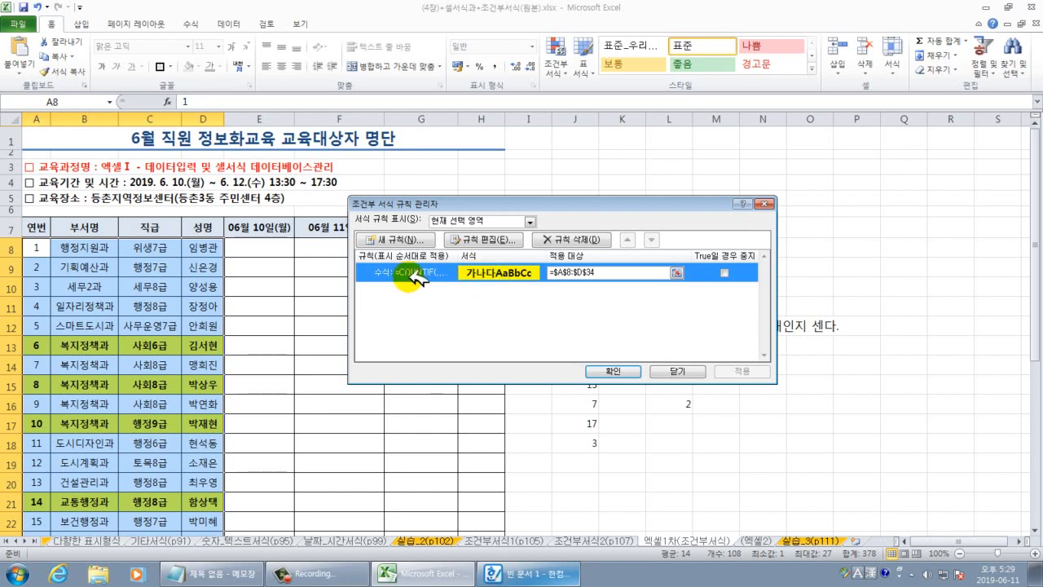
left_click(487, 241)
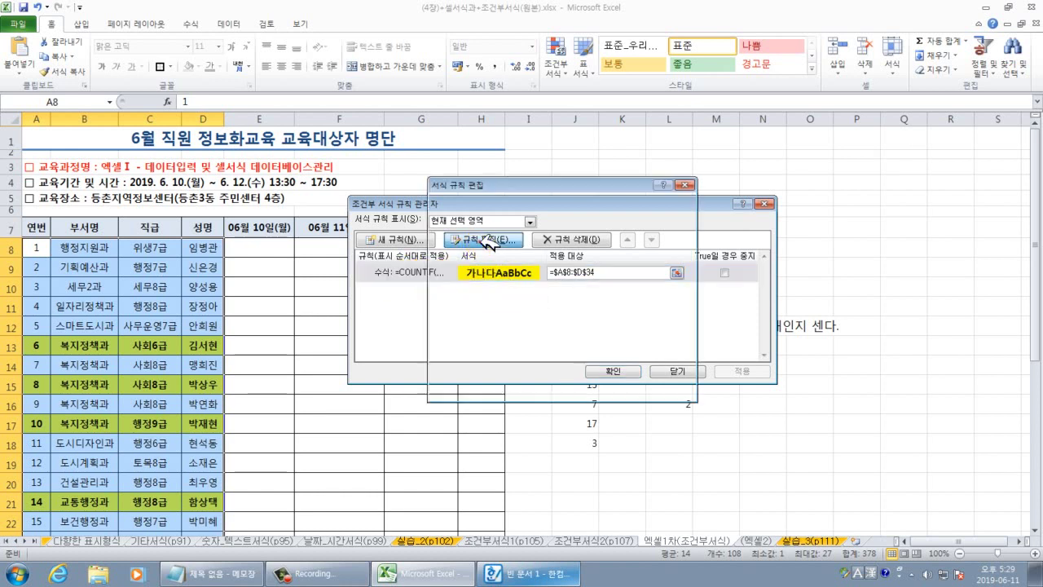
left_click_drag(545, 323, 443, 320)
key("ctrl+c")
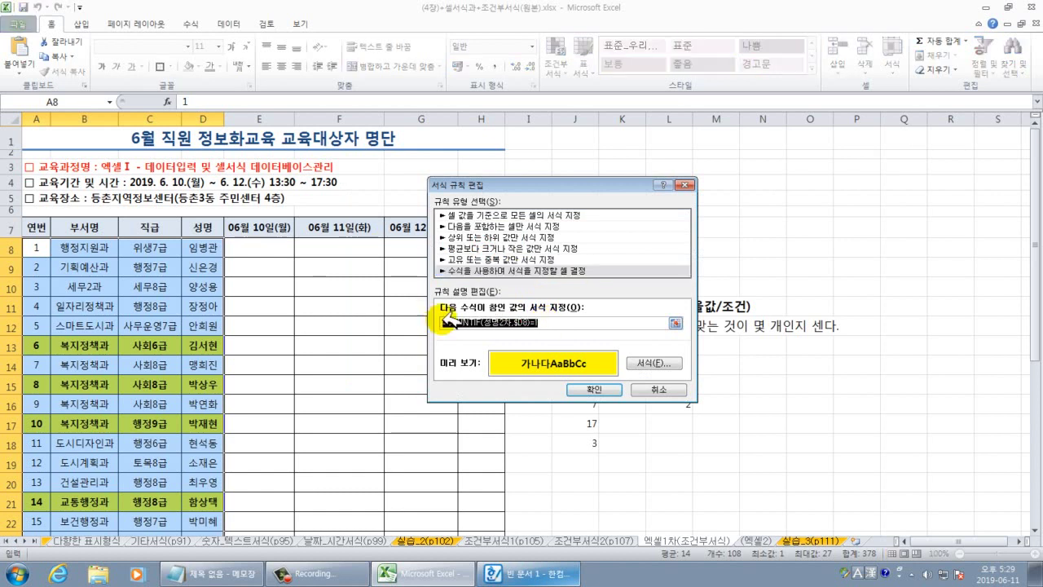
Paste the COUNTIF rule formula into the Notepad notes on a new line below the others.
left_click(218, 570)
left_click(407, 495)
key("Return")
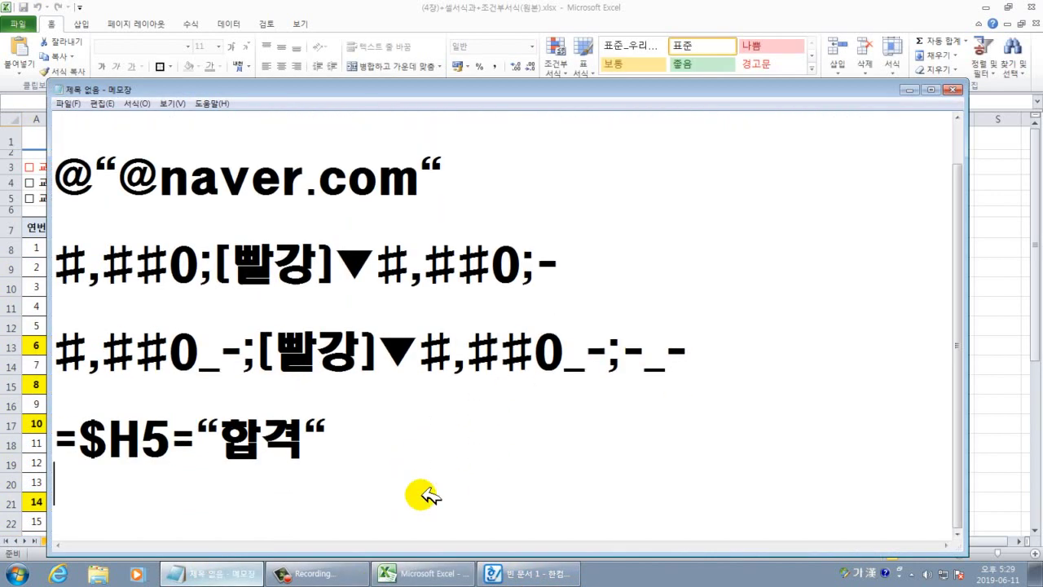
key("Return")
key("Return")
key("Return")
key("Return")
key("ctrl+v")
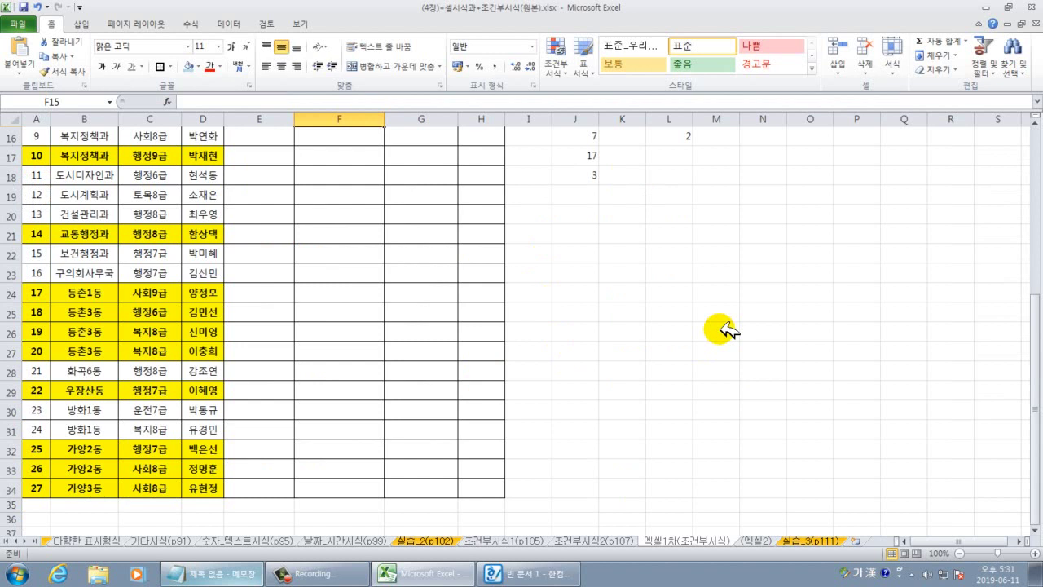
Save the workbook, then select cells F12, G16 and the COUNTIF explanation in J12.
scroll(400, 272, "up", 5)
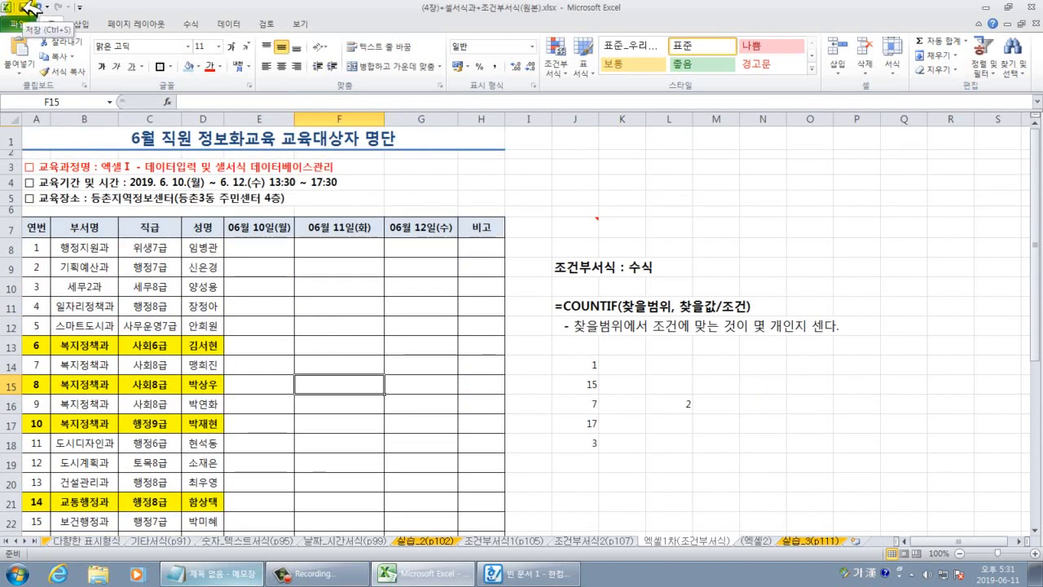
left_click(29, 8)
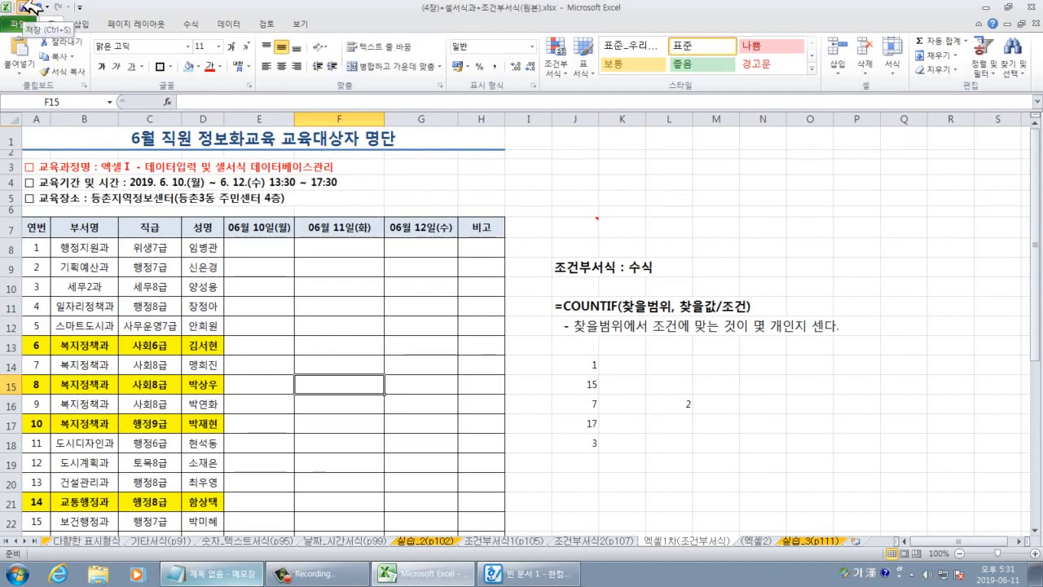
left_click(352, 328)
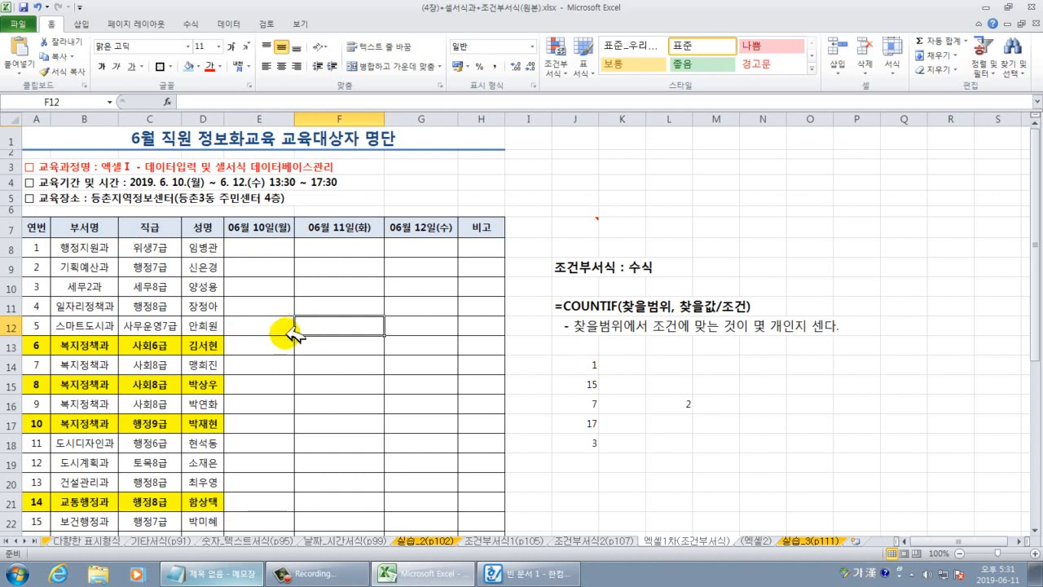
left_click(440, 403)
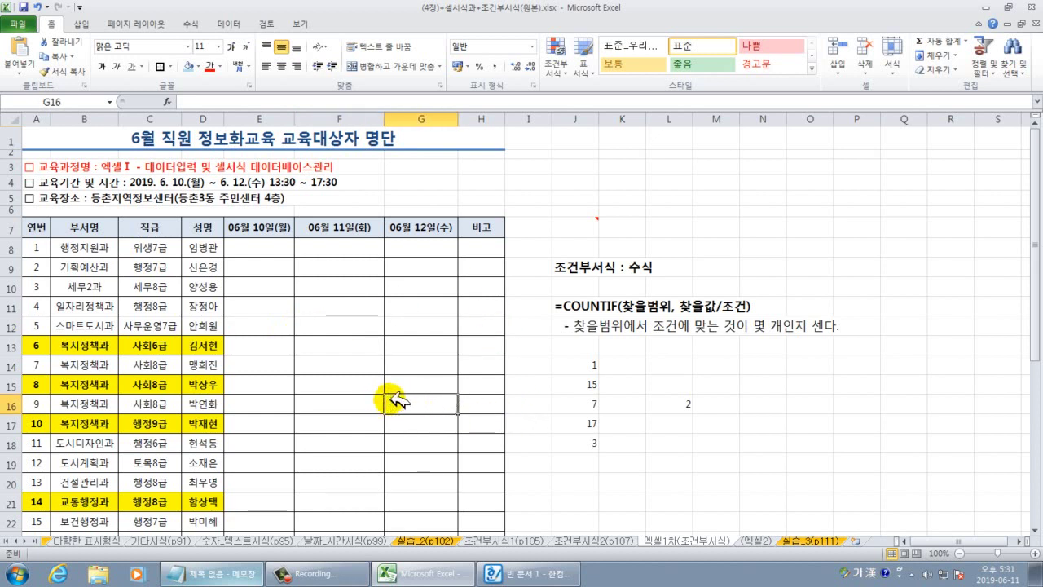
left_click(561, 325)
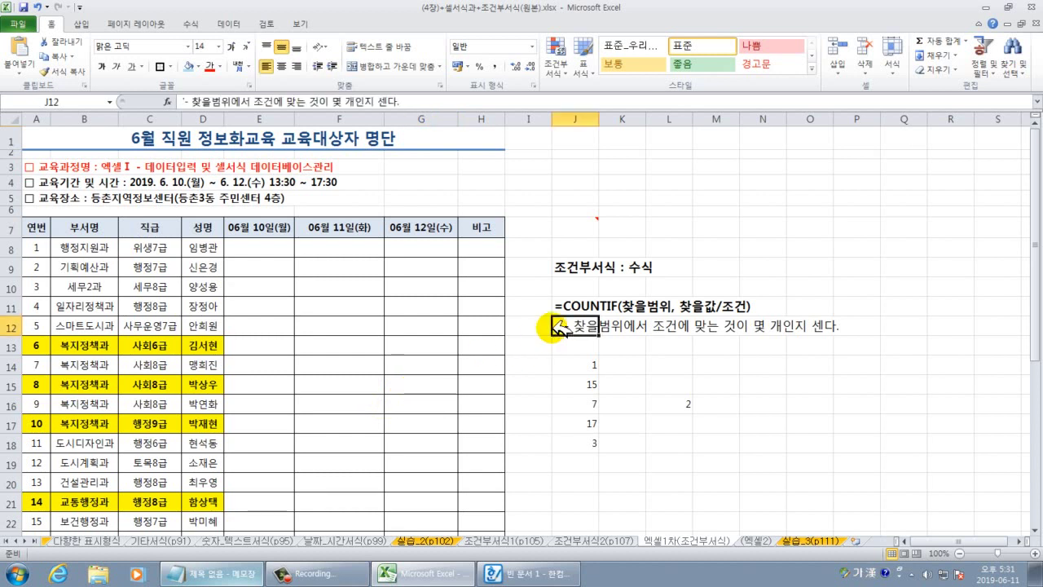